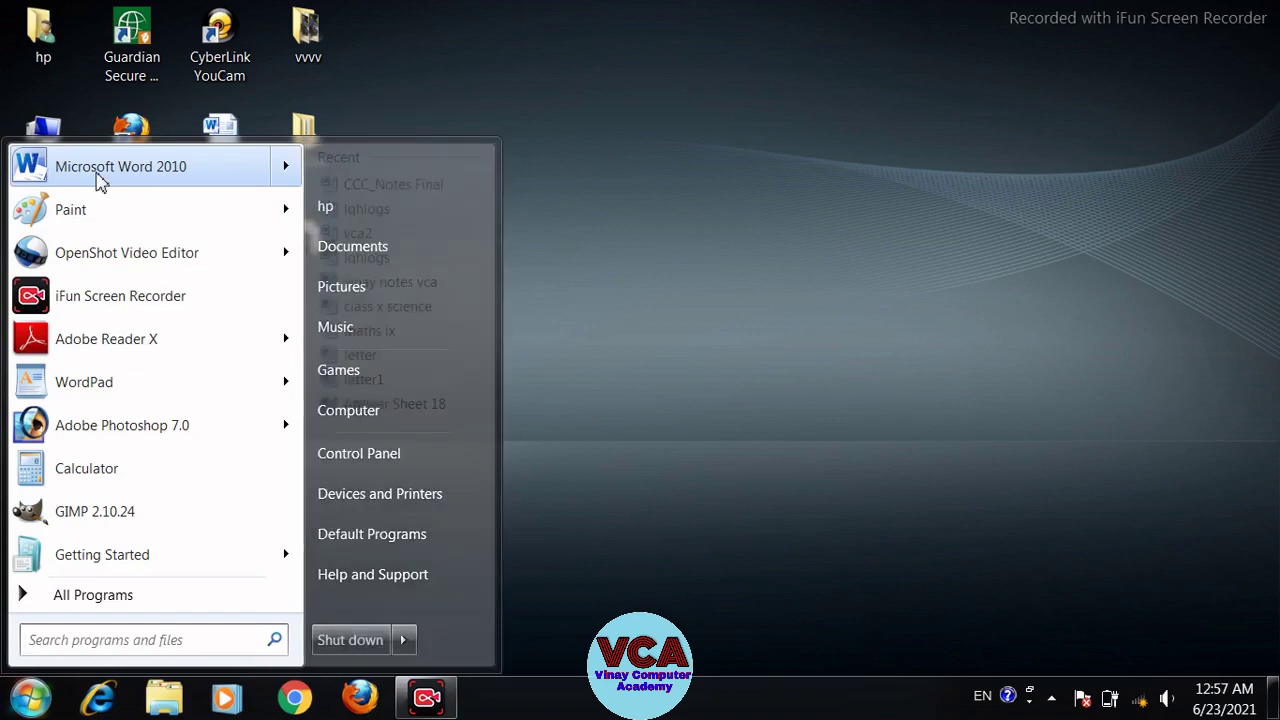
- Start Microsoft Word 2010 and dismiss the activation wizard to reach the blank document
{"action": "left_click", "coordinate": [98, 176]}
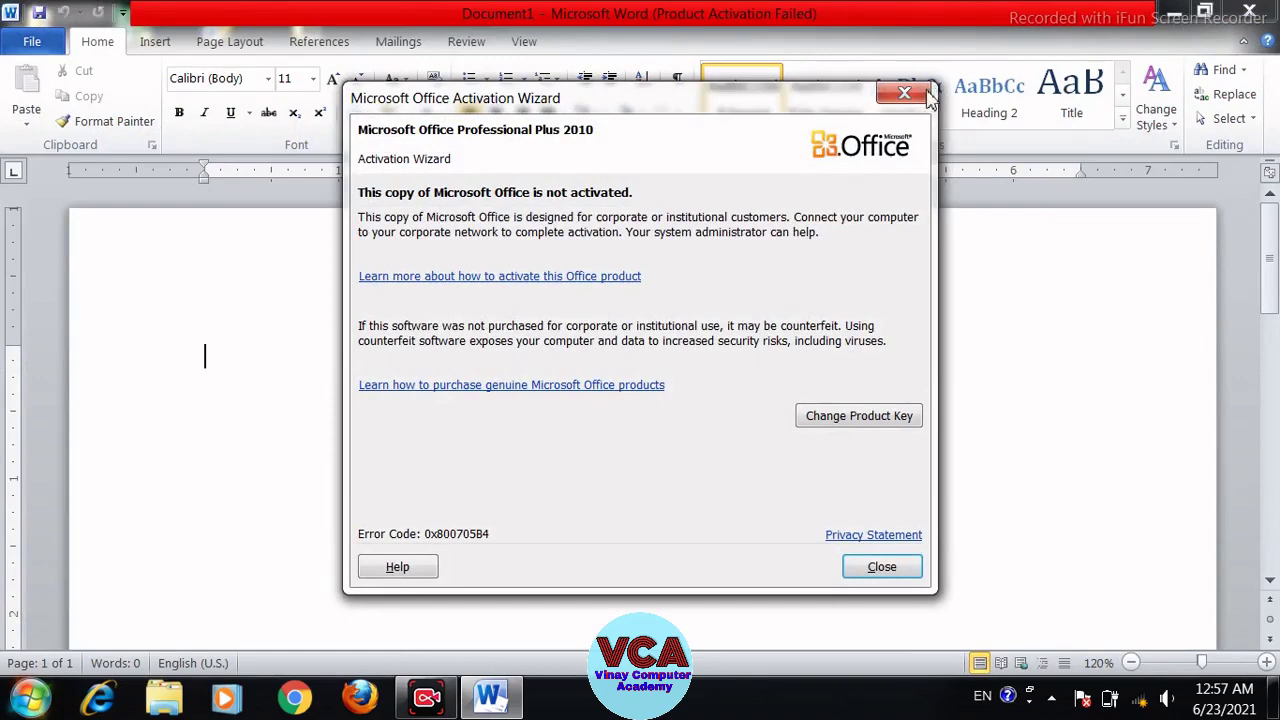
{"action": "left_click", "coordinate": [925, 92]}
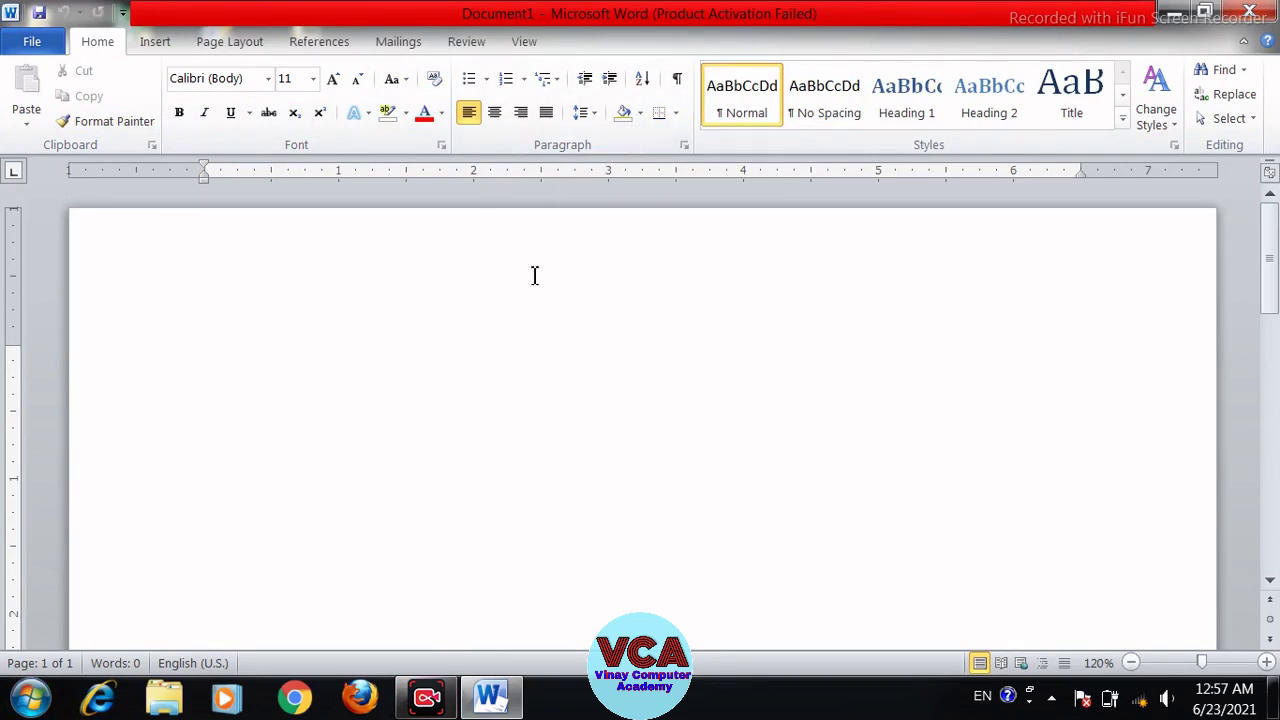
{"action": "left_click", "coordinate": [469, 113]}
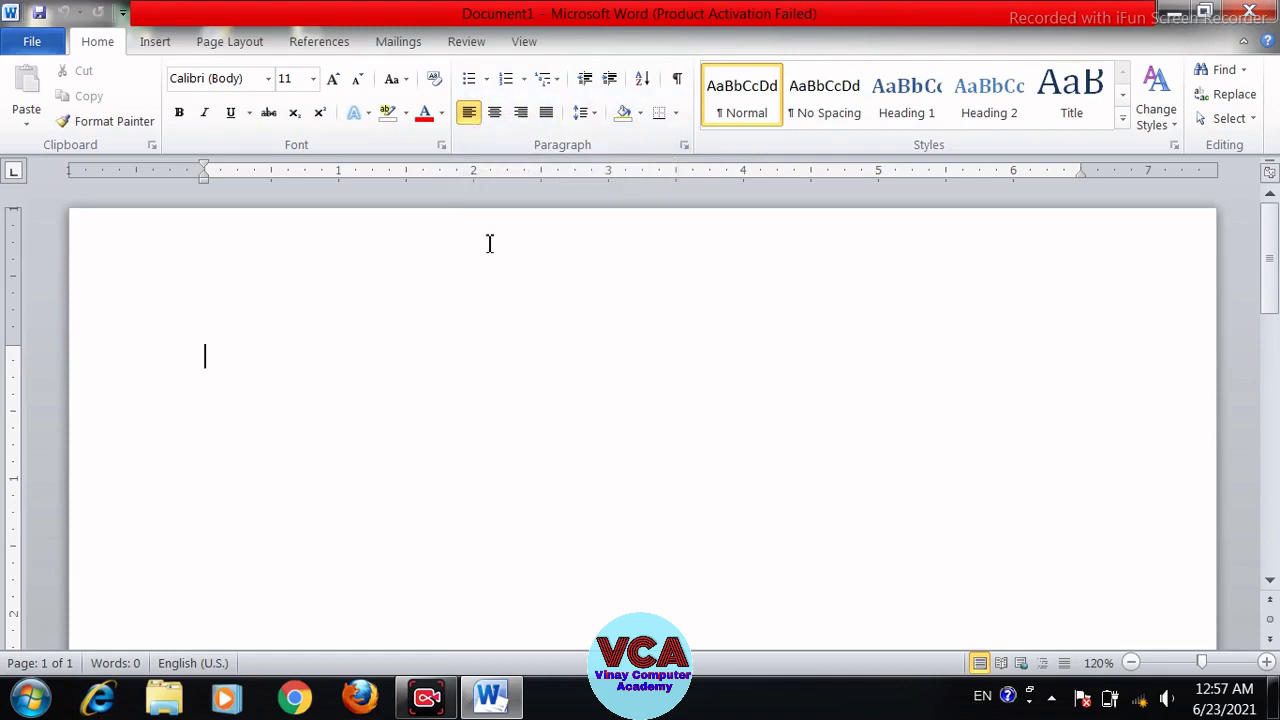
{"action": "type", "text": "jfdfdf"}
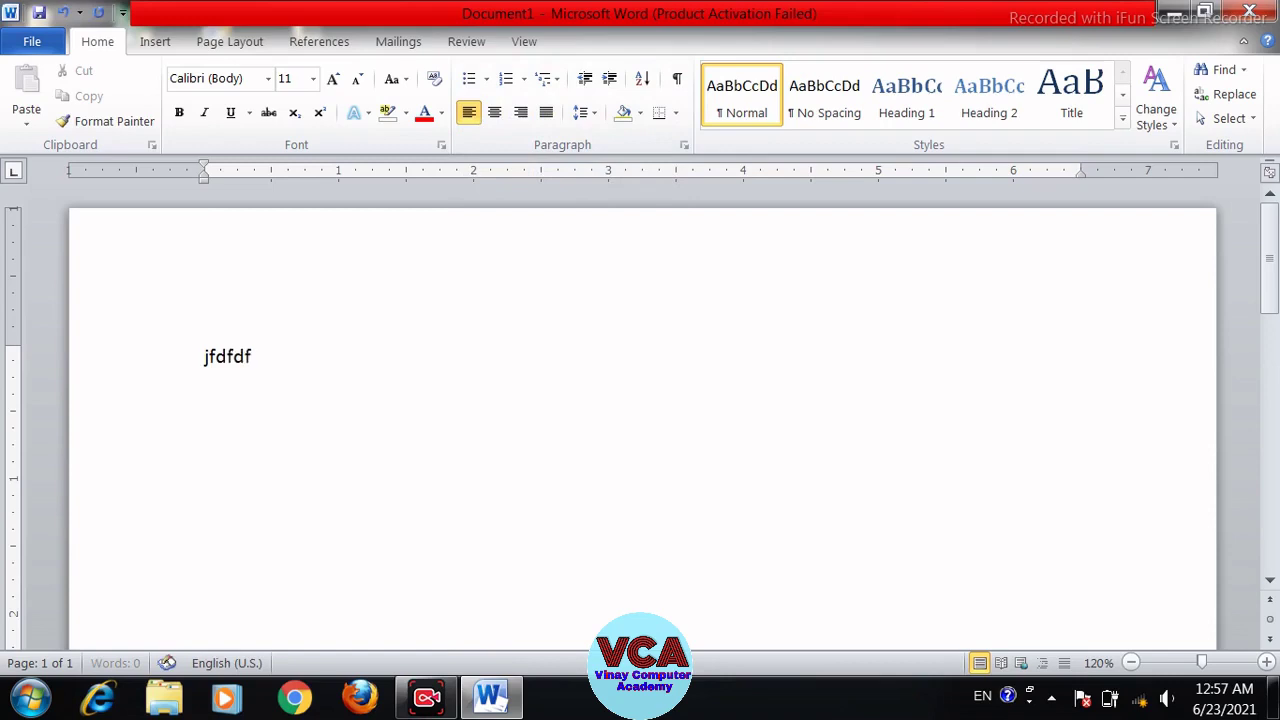
{"action": "type", "text": "jfjsdf fsf"}
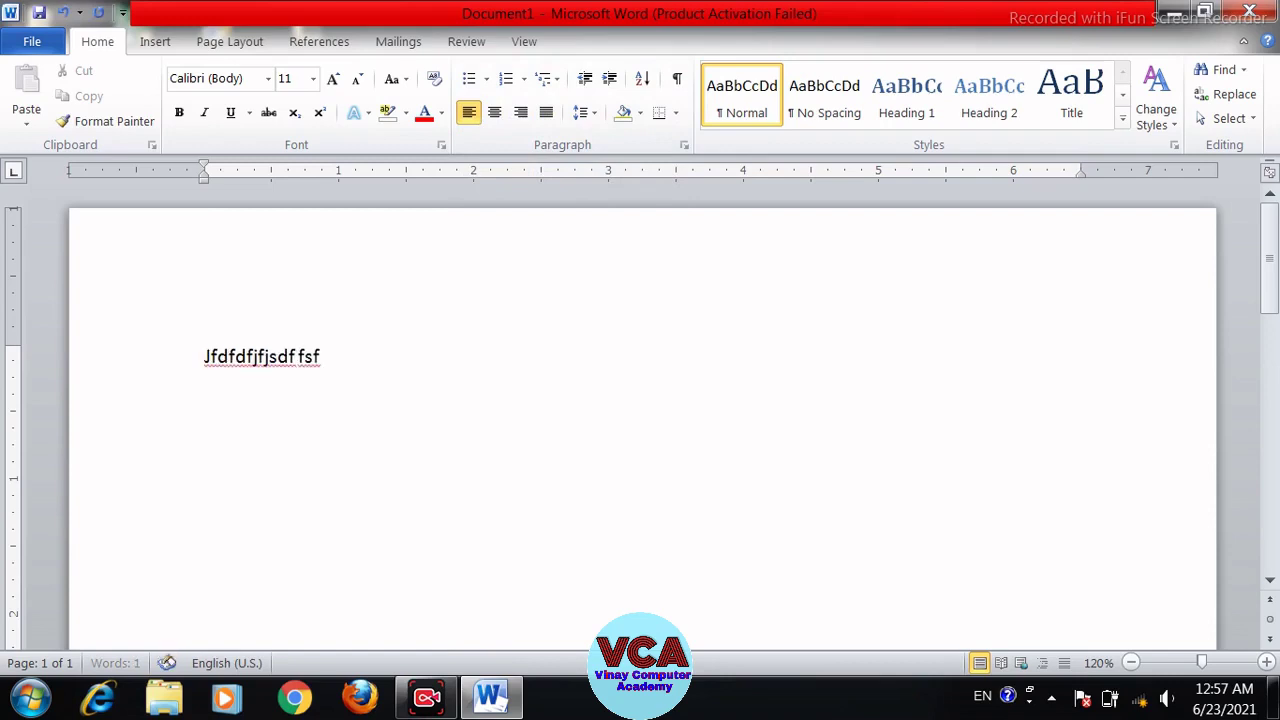
{"action": "type", "text": " fjsdfs fsdf sfjjsfs fsff fsf fs"}
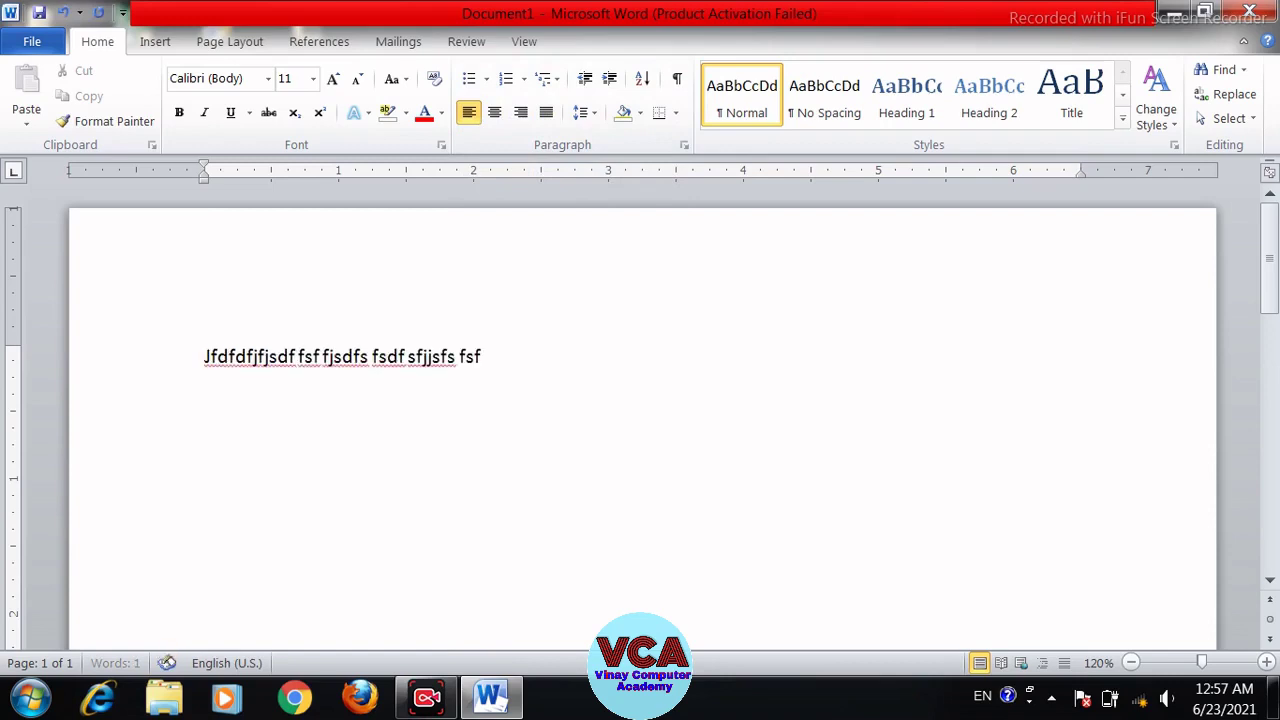
{"action": "key", "text": "BackSpace"}
{"action": "key", "text": "BackSpace"}
{"action": "key", "text": "BackSpace"}
{"action": "key", "text": "BackSpace"}
{"action": "key", "text": "BackSpace"}
{"action": "key", "text": "BackSpace"}
{"action": "key", "text": "BackSpace"}
{"action": "key", "text": "BackSpace"}
{"action": "key", "text": "BackSpace"}
{"action": "key", "text": "BackSpace"}
{"action": "key", "text": "BackSpace"}
{"action": "key", "text": "BackSpace"}
{"action": "key", "text": "BackSpace"}
{"action": "key", "text": "BackSpace"}
{"action": "key", "text": "BackSpace"}
{"action": "key", "text": "BackSpace"}
{"action": "key", "text": "BackSpace"}
{"action": "key", "text": "BackSpace"}
{"action": "key", "text": "BackSpace"}
{"action": "key", "text": "BackSpace"}
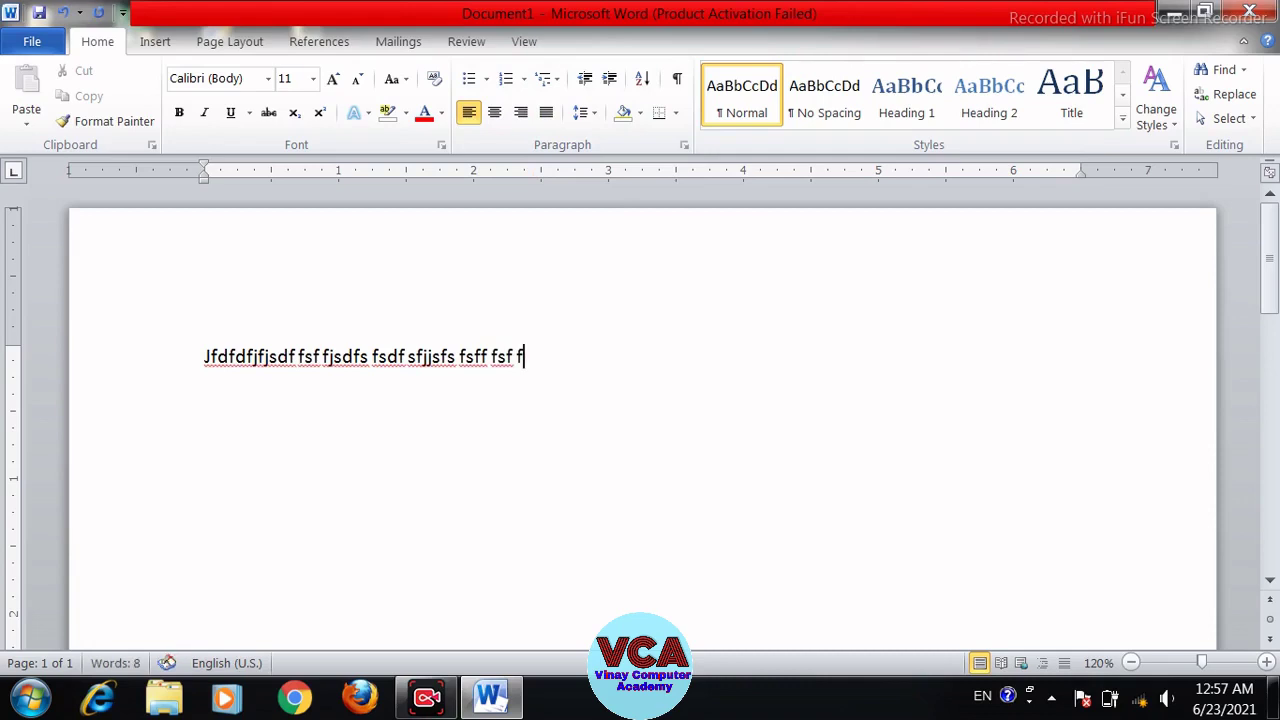
{"action": "key", "text": "BackSpace"}
{"action": "key", "text": "BackSpace"}
{"action": "key", "text": "BackSpace"}
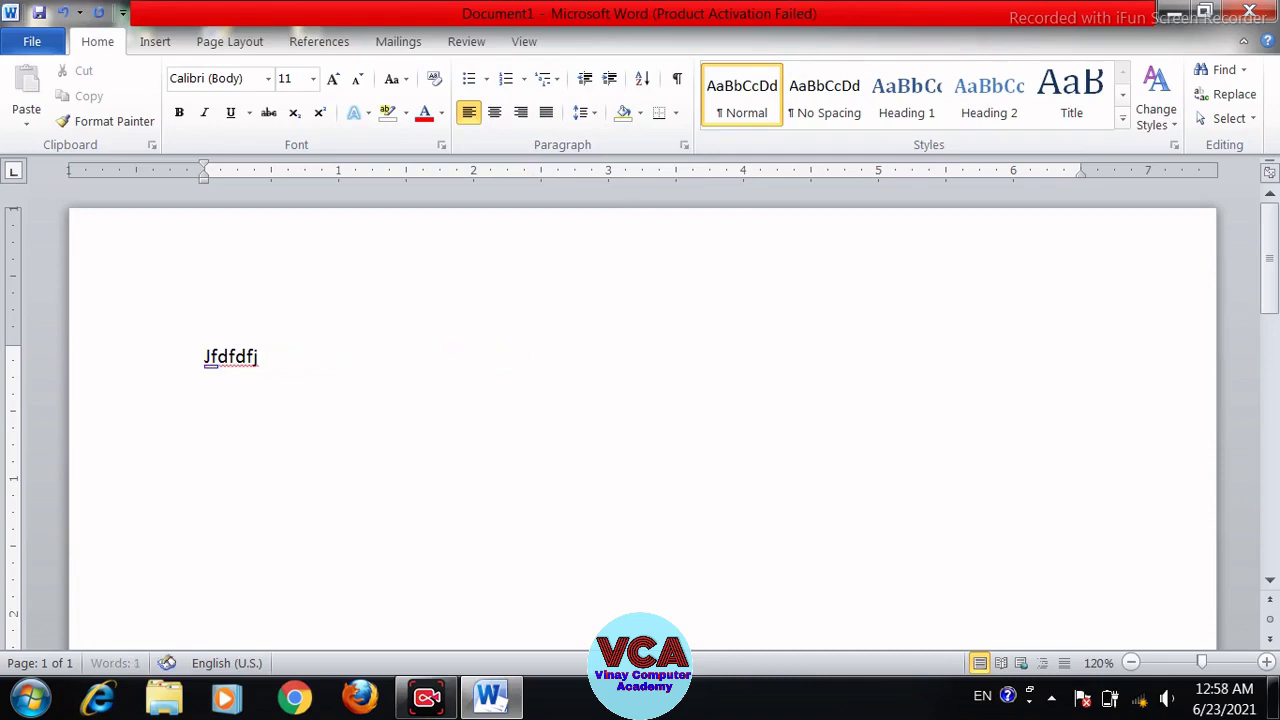
{"action": "key", "text": "BackSpace"}
{"action": "key", "text": "BackSpace"}
{"action": "key", "text": "BackSpace"}
{"action": "key", "text": "BackSpace"}
{"action": "key", "text": "BackSpace"}
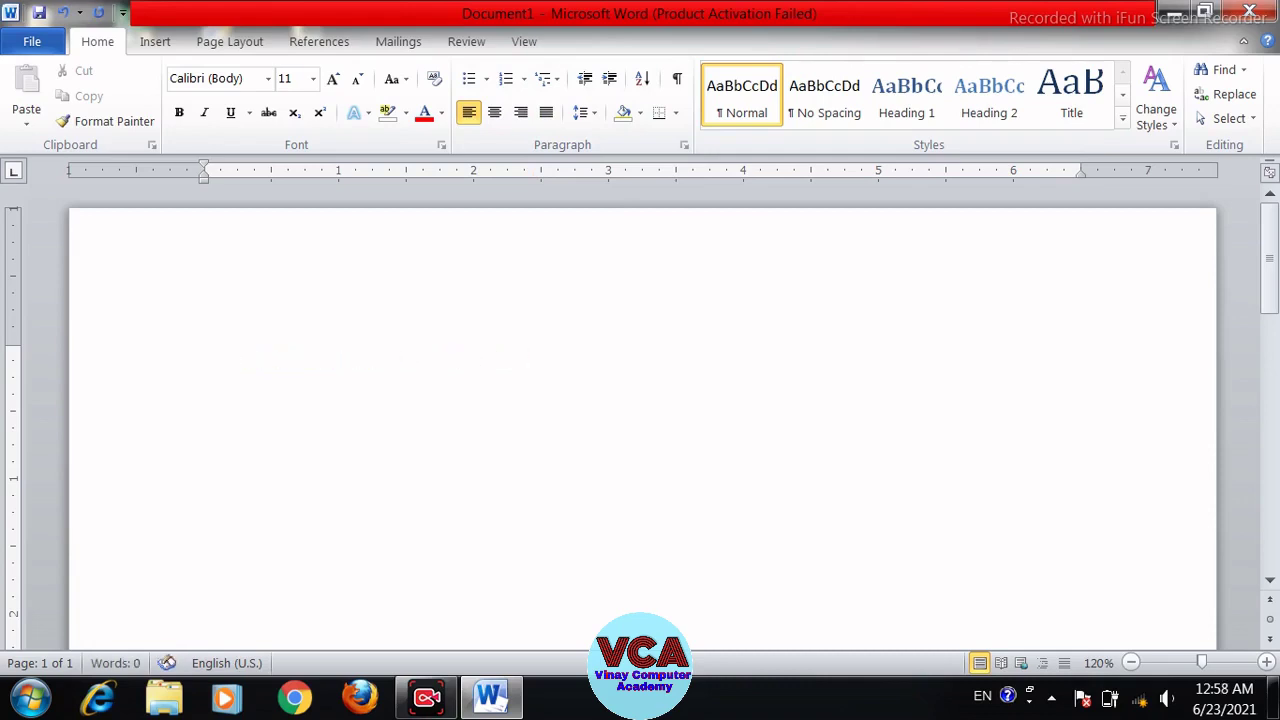
- Enter "Vinay computer academy" as the left-aligned first line and start a new paragraph below it
{"action": "type", "text": "vinay compu"}
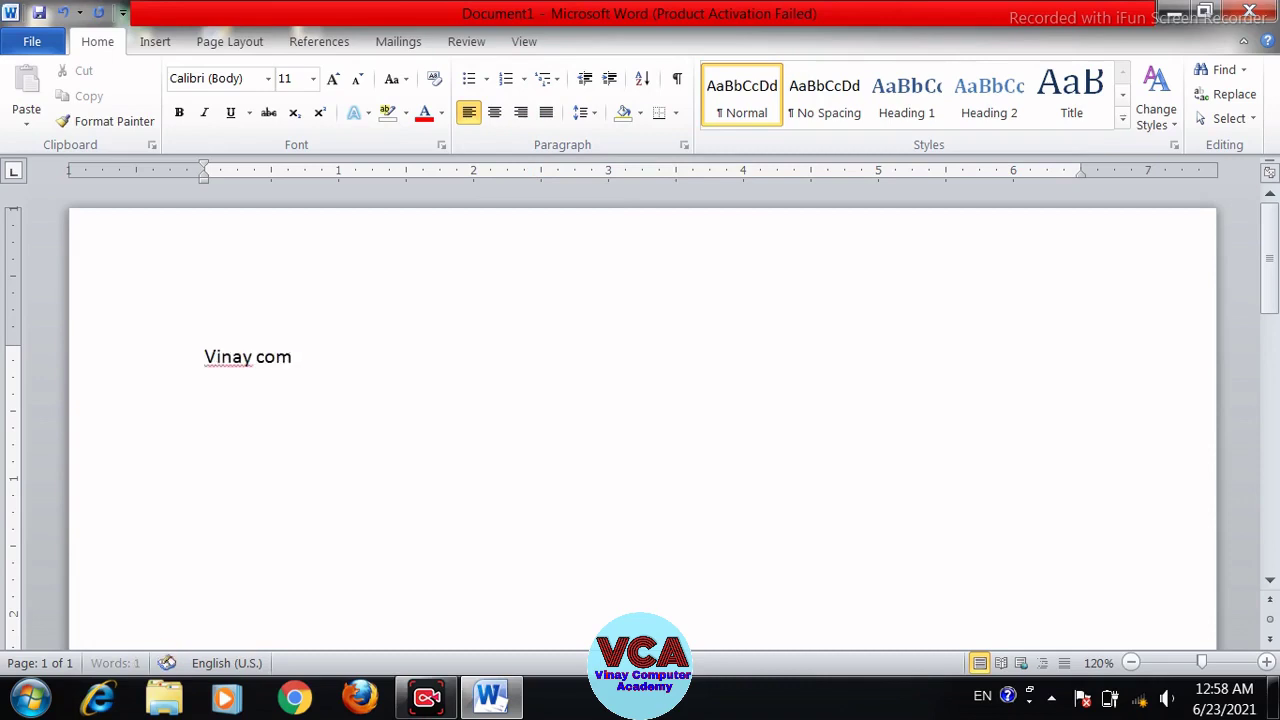
{"action": "type", "text": "ter academy"}
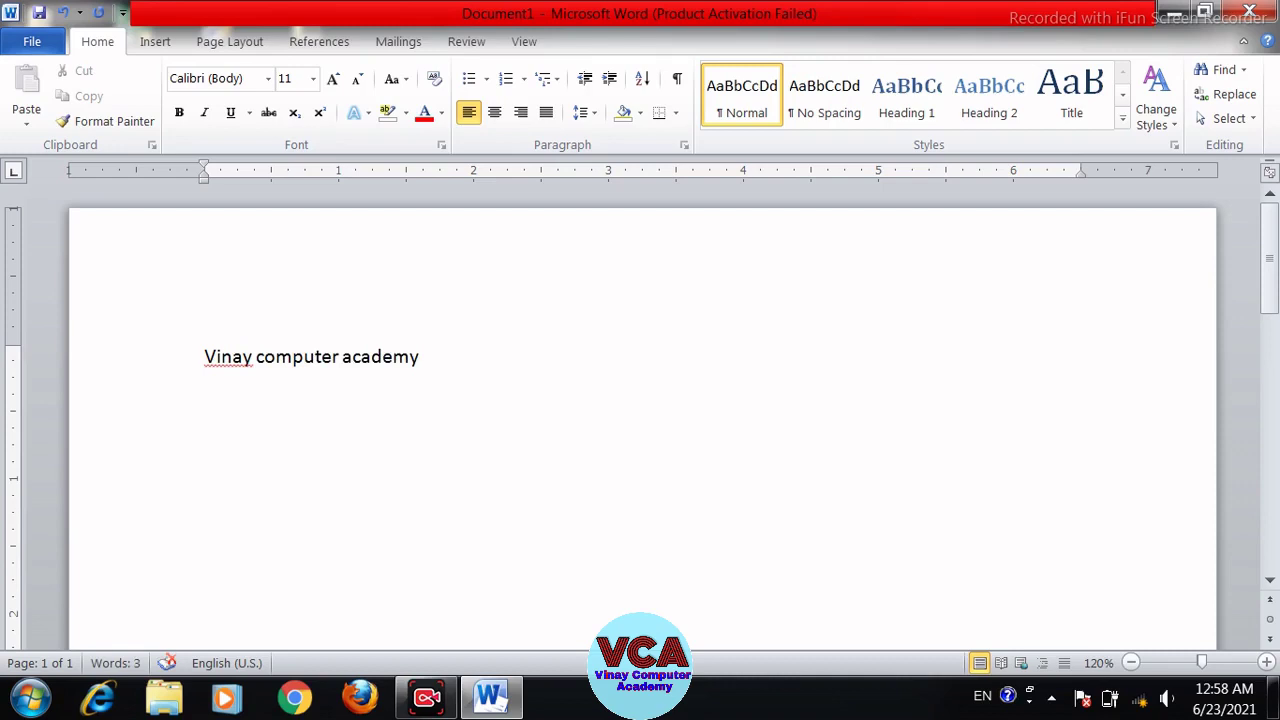
{"action": "key", "text": "Return"}
- Centre the second paragraph and enter "Vinay computer academy" in it
{"action": "left_click", "coordinate": [503, 118]}
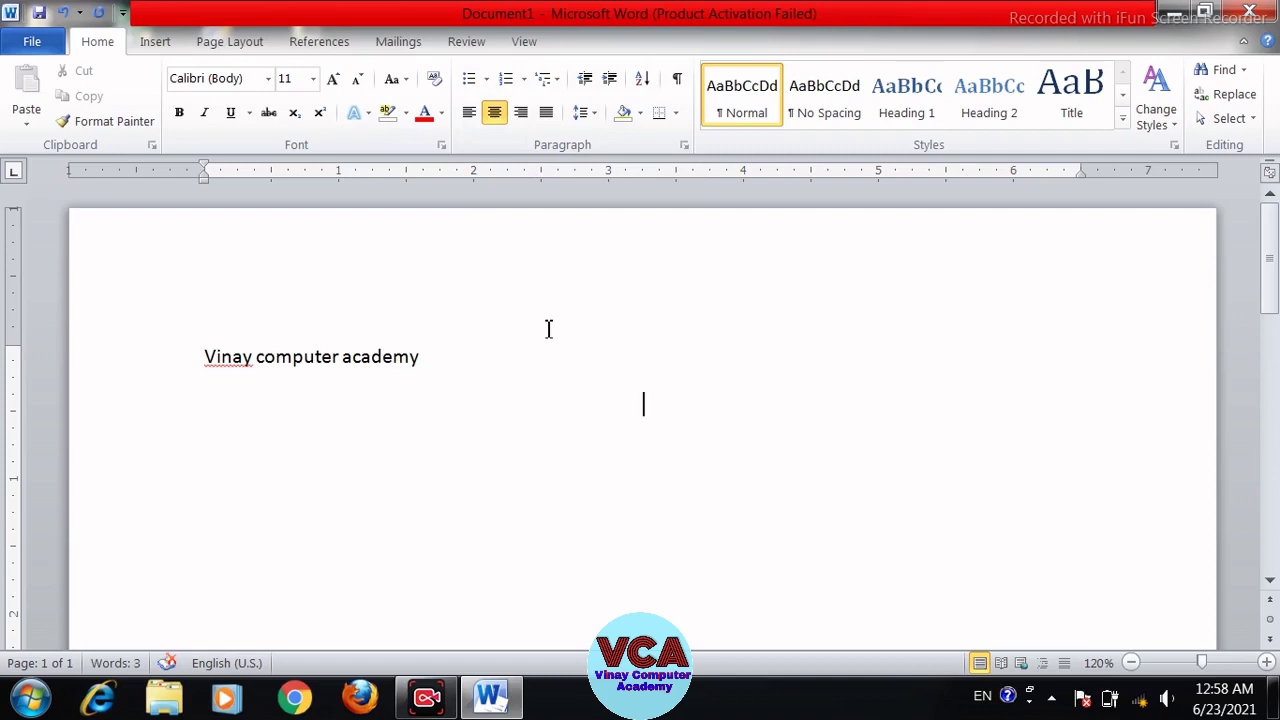
{"action": "type", "text": "Vinay com"}
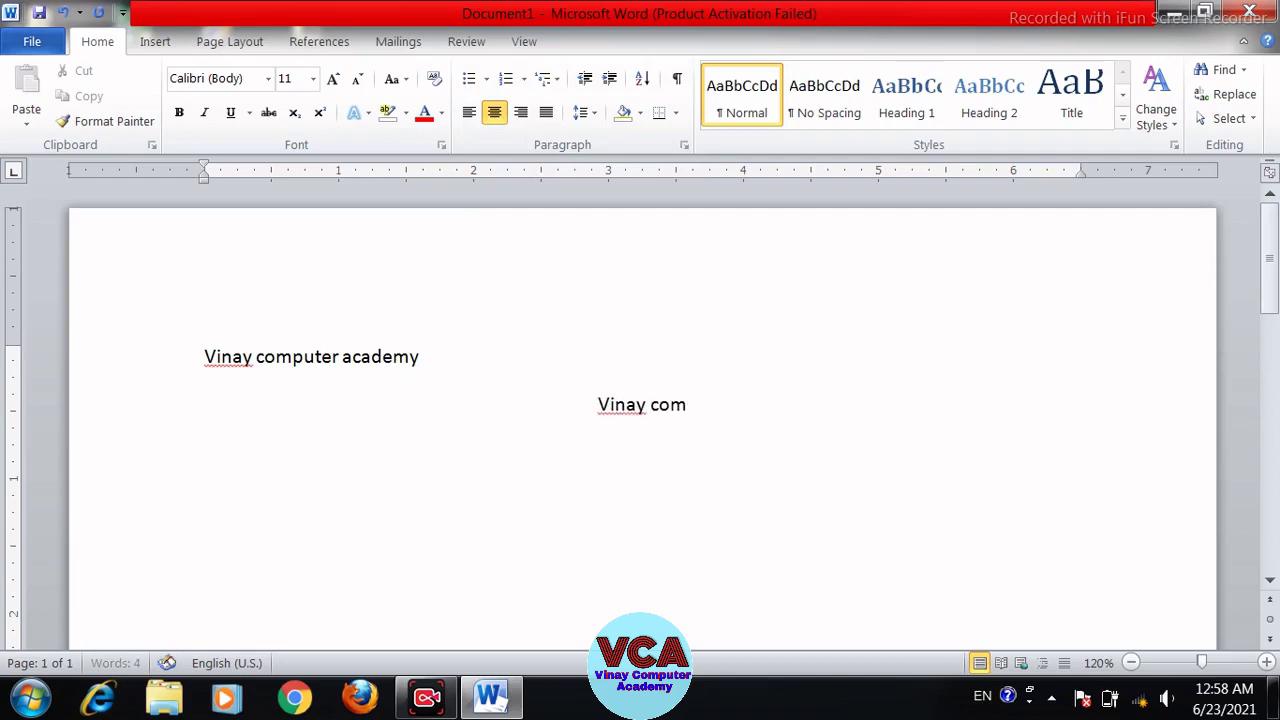
{"action": "type", "text": "puter aca"}
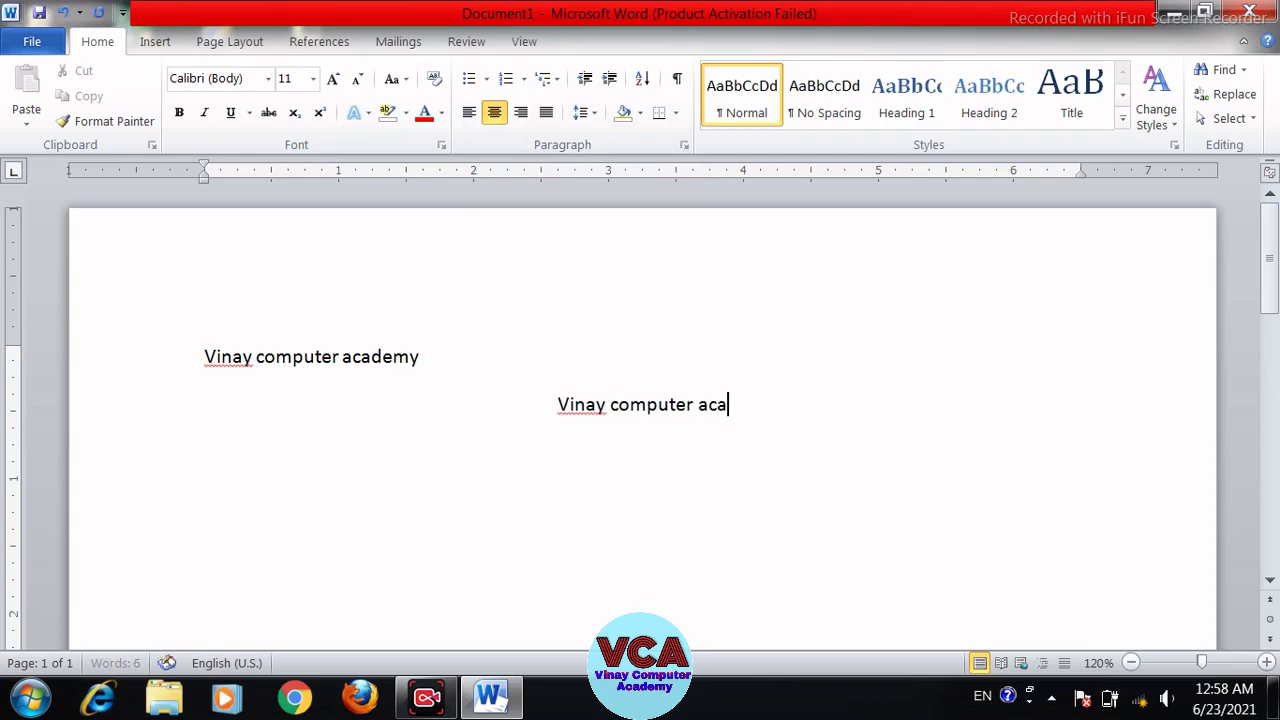
{"action": "type", "text": "demy"}
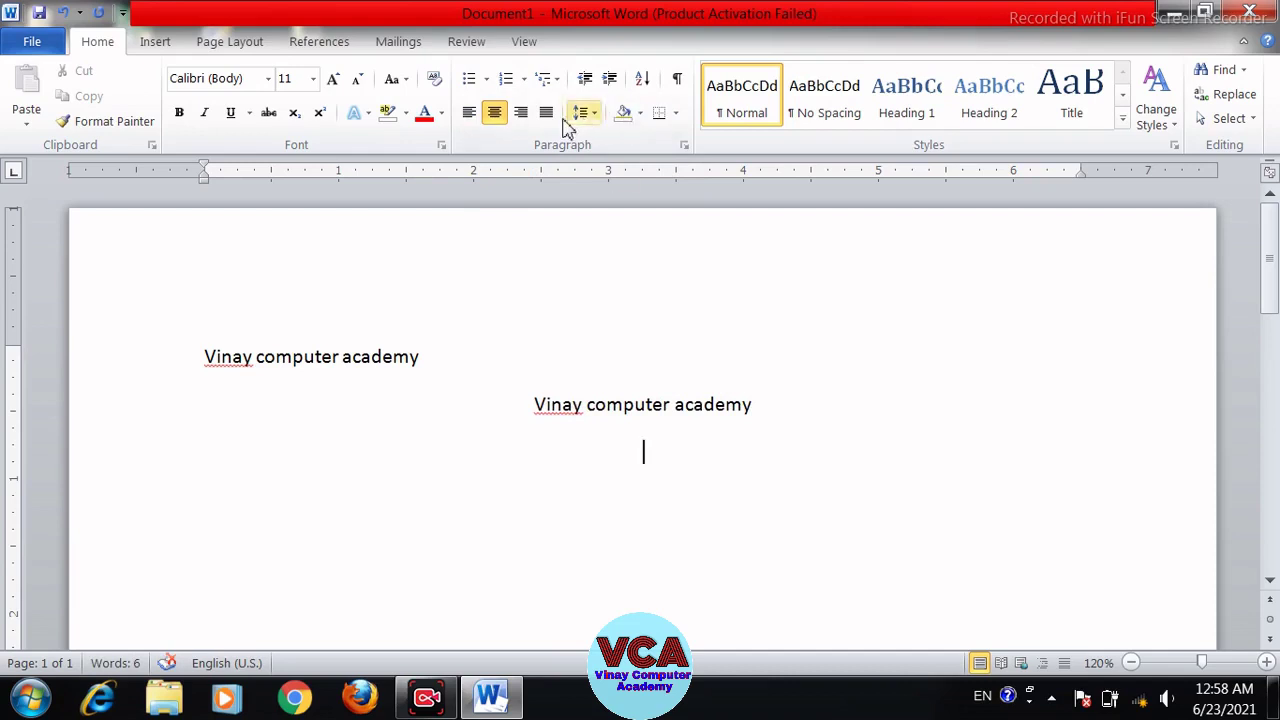
- Right-align the third paragraph and enter "Vinay computer academy" in it
{"action": "left_click", "coordinate": [521, 114]}
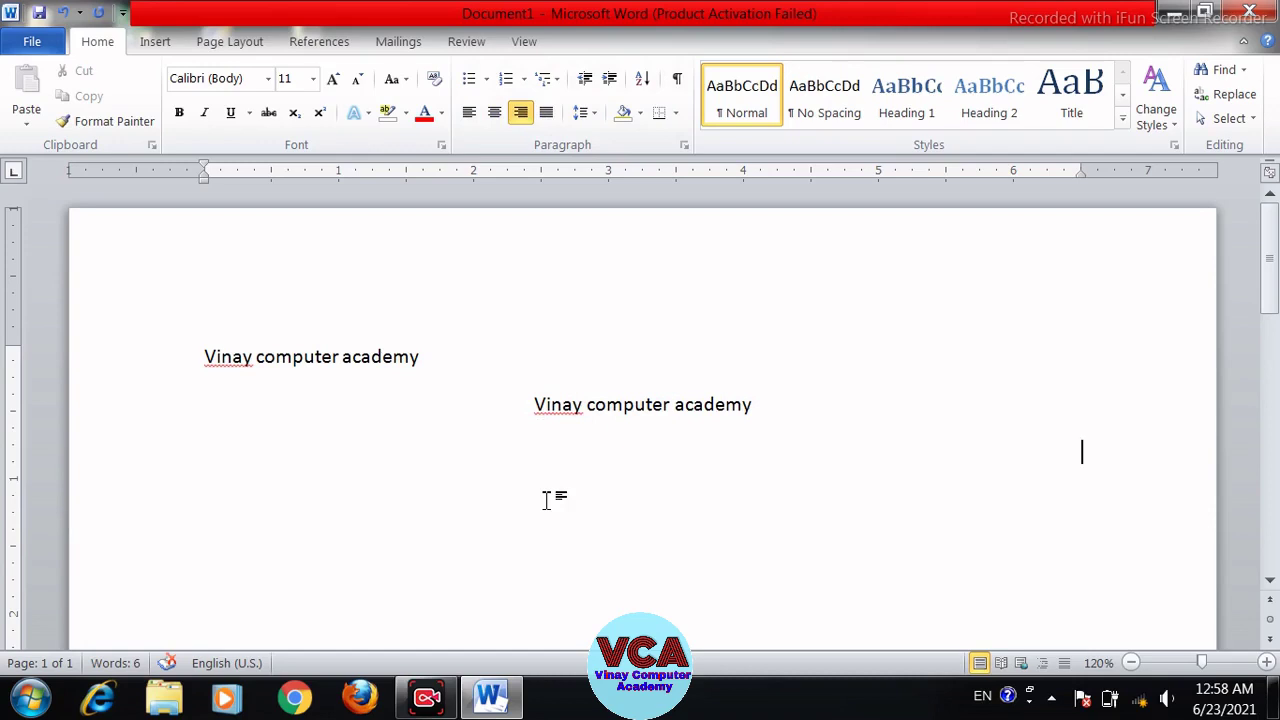
{"action": "type", "text": "vinay coom"}
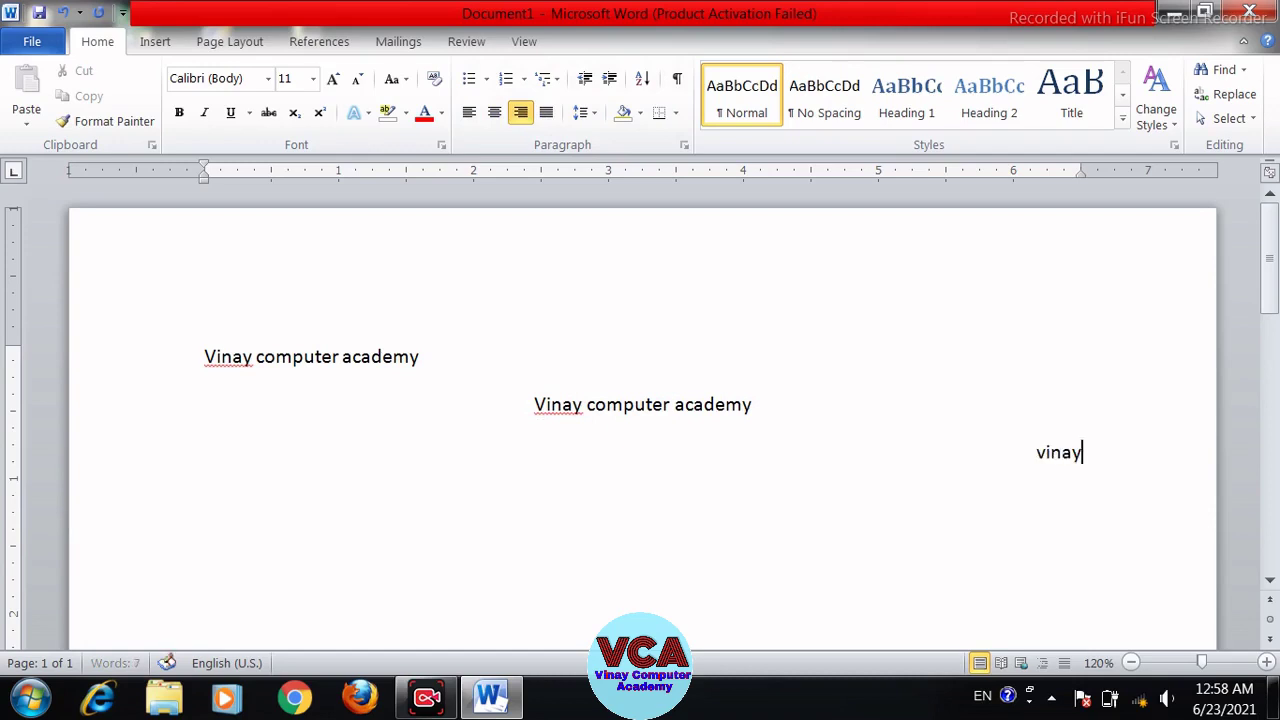
{"action": "key", "text": "BackSpace"}
{"action": "key", "text": "BackSpace"}
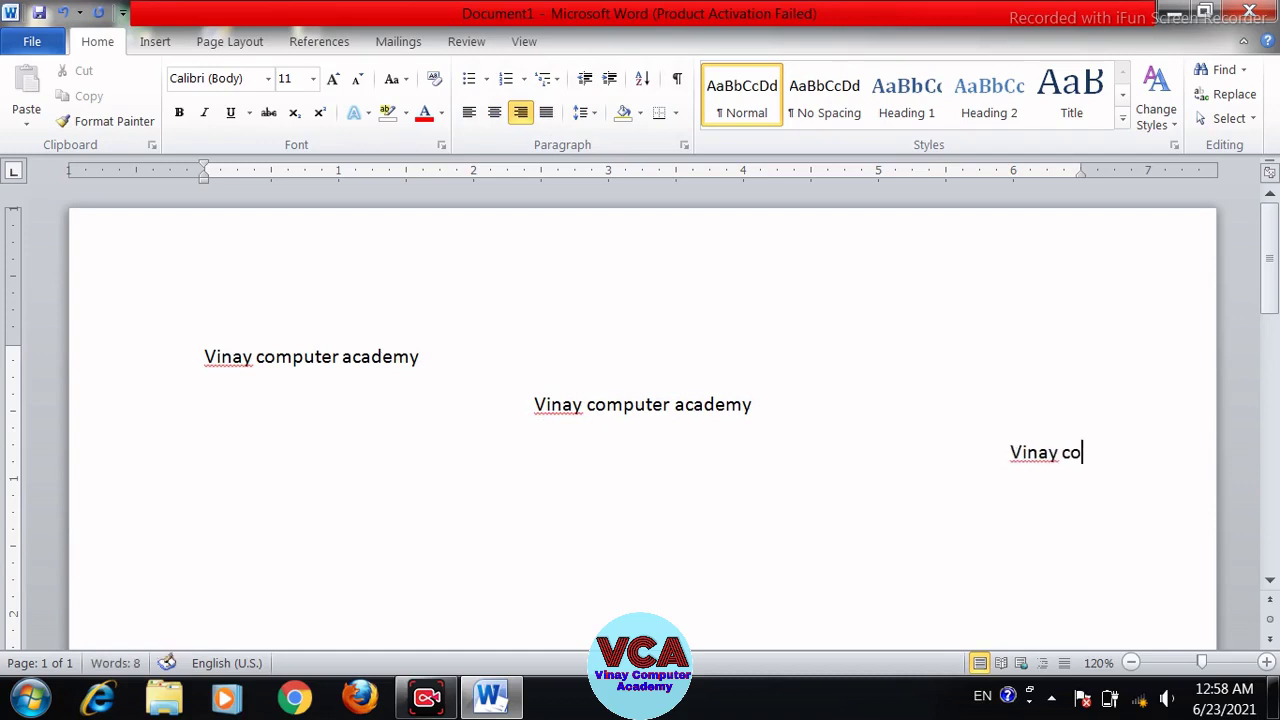
{"action": "type", "text": "mputer academy"}
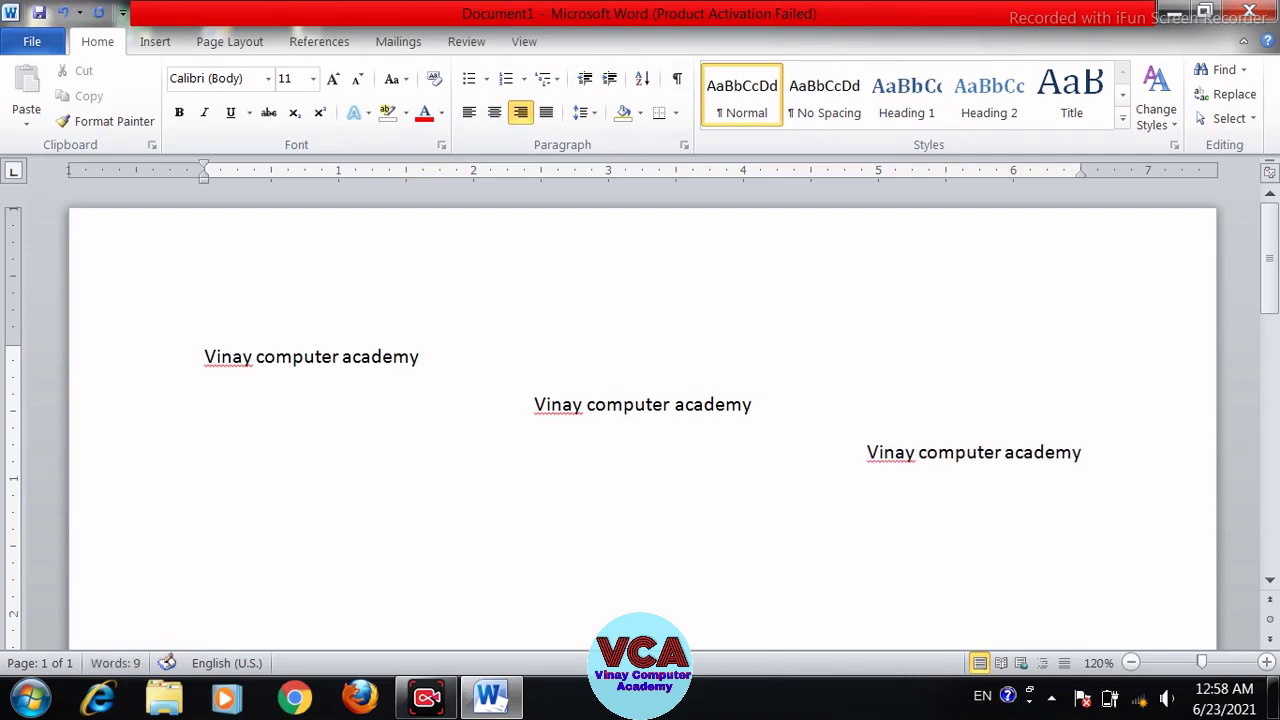
{"action": "key", "text": "Return"}
- Try centre, right and left alignment on the first line, finishing with it centred
{"action": "left_click_drag", "start_coordinate": [428, 358], "coordinate": [240, 356]}
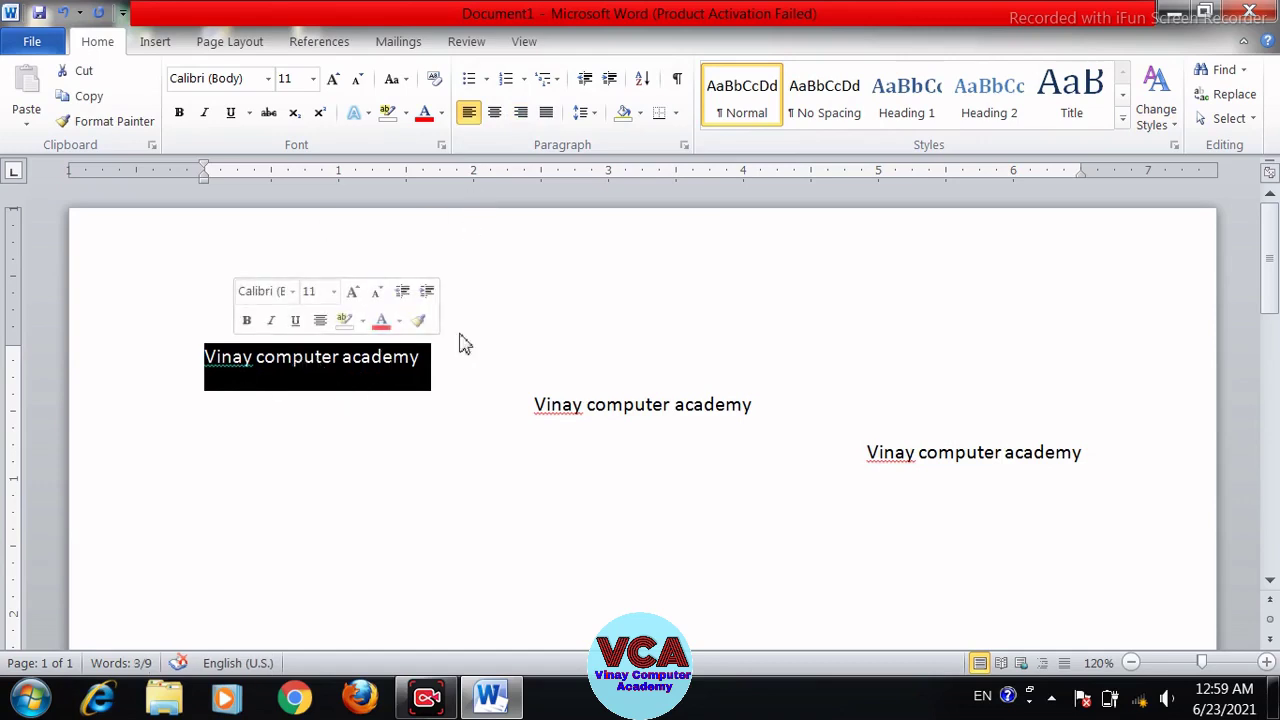
{"action": "left_click", "coordinate": [494, 120]}
{"action": "left_click", "coordinate": [521, 116]}
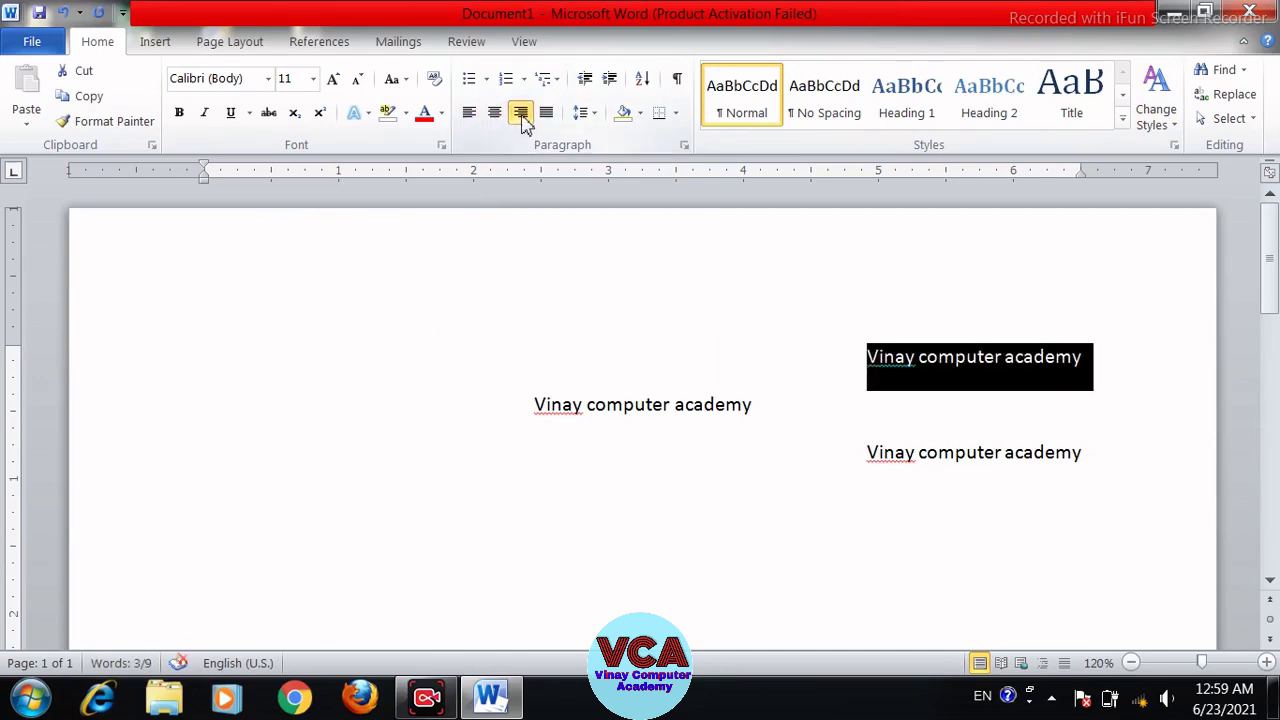
{"action": "left_click", "coordinate": [495, 115]}
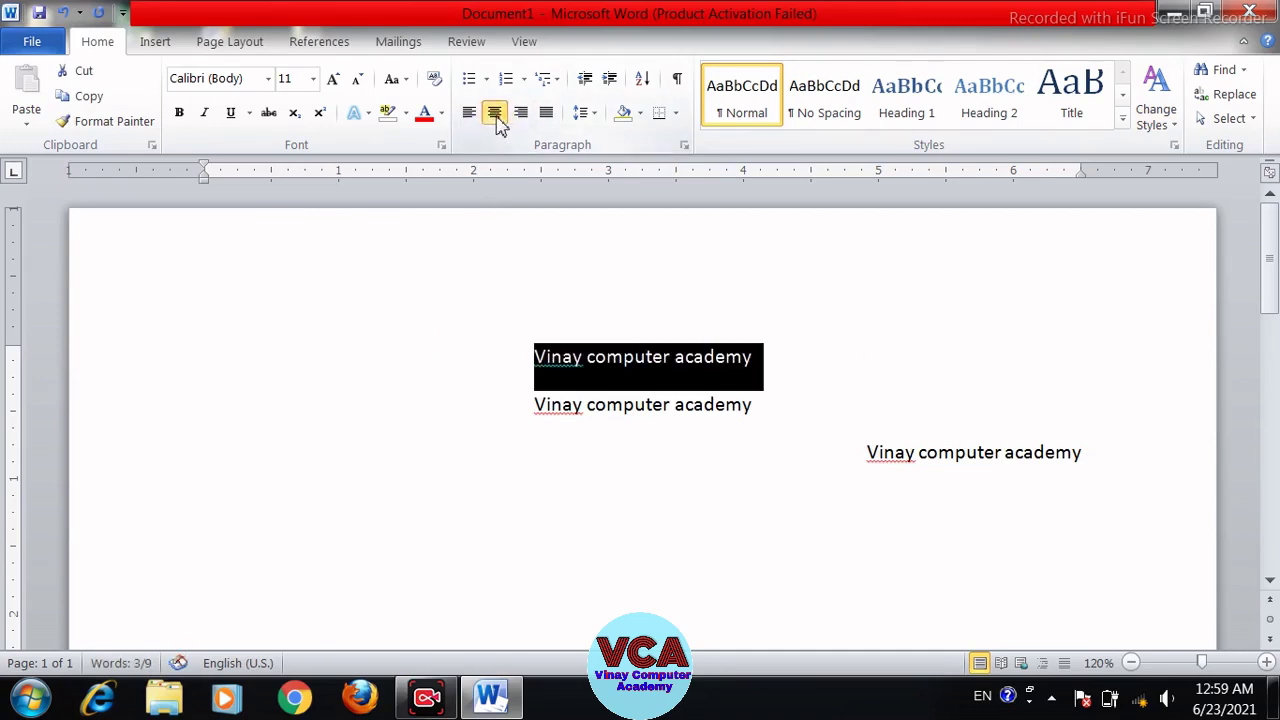
{"action": "left_click", "coordinate": [471, 116]}
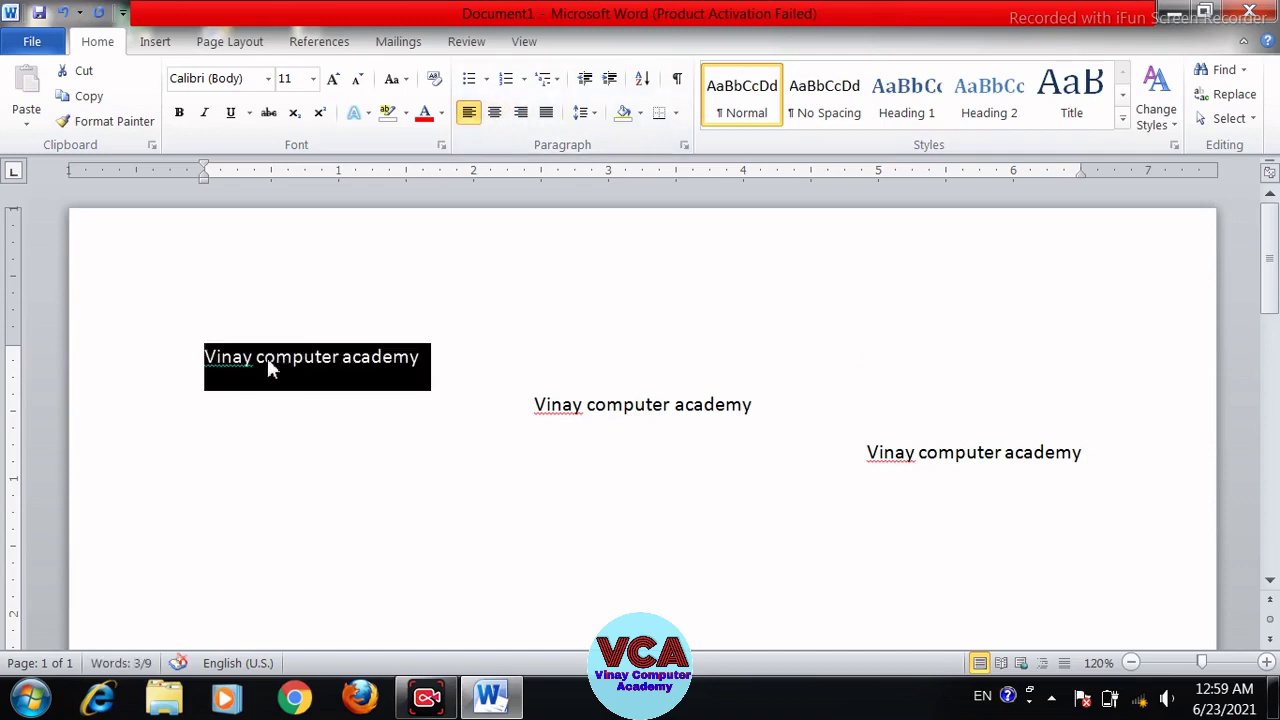
{"action": "left_click", "coordinate": [497, 116]}
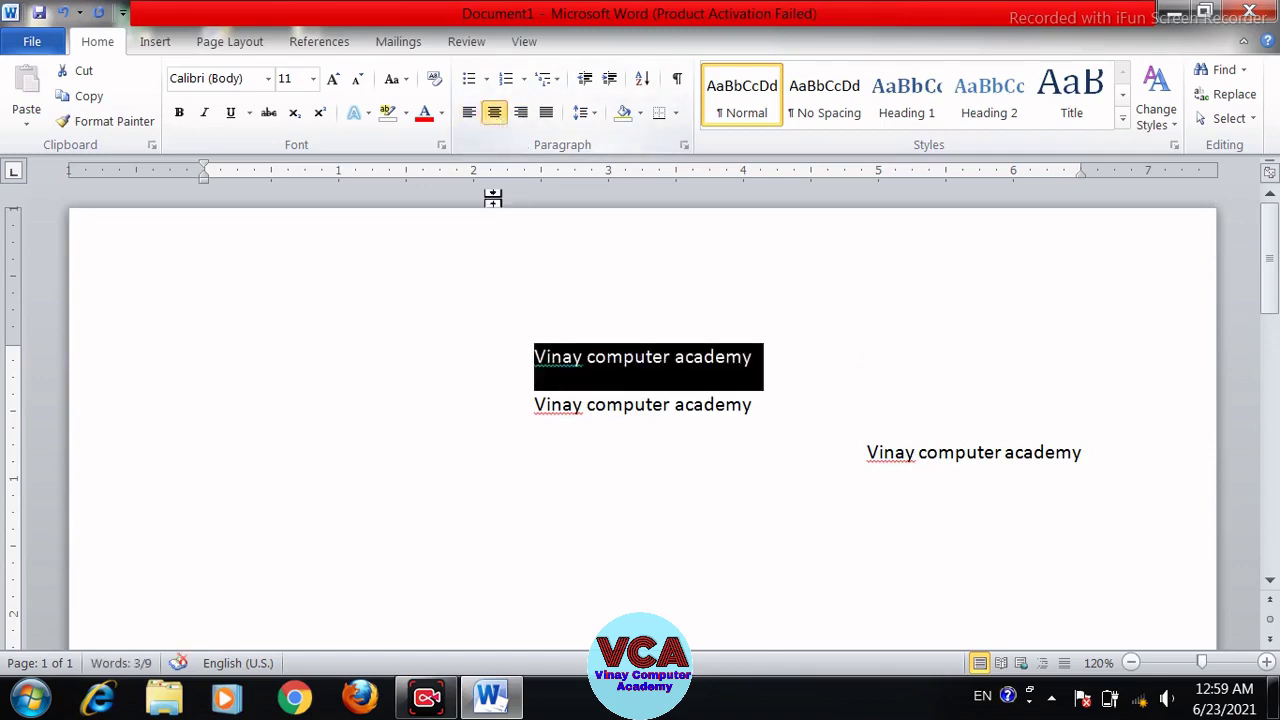
- Switch the third line between centre and left alignment, finishing with it centred
{"action": "left_click", "coordinate": [1086, 462]}
{"action": "triple_click", "coordinate": [1061, 456]}
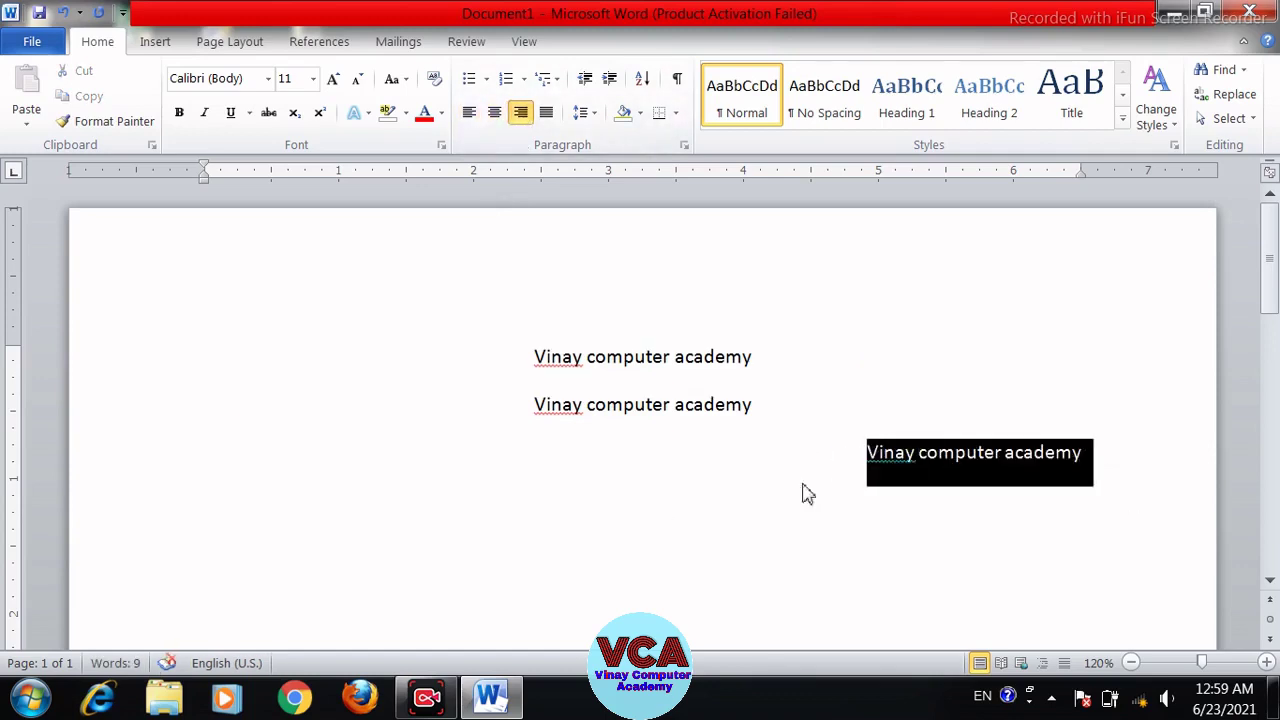
{"action": "left_click", "coordinate": [496, 116]}
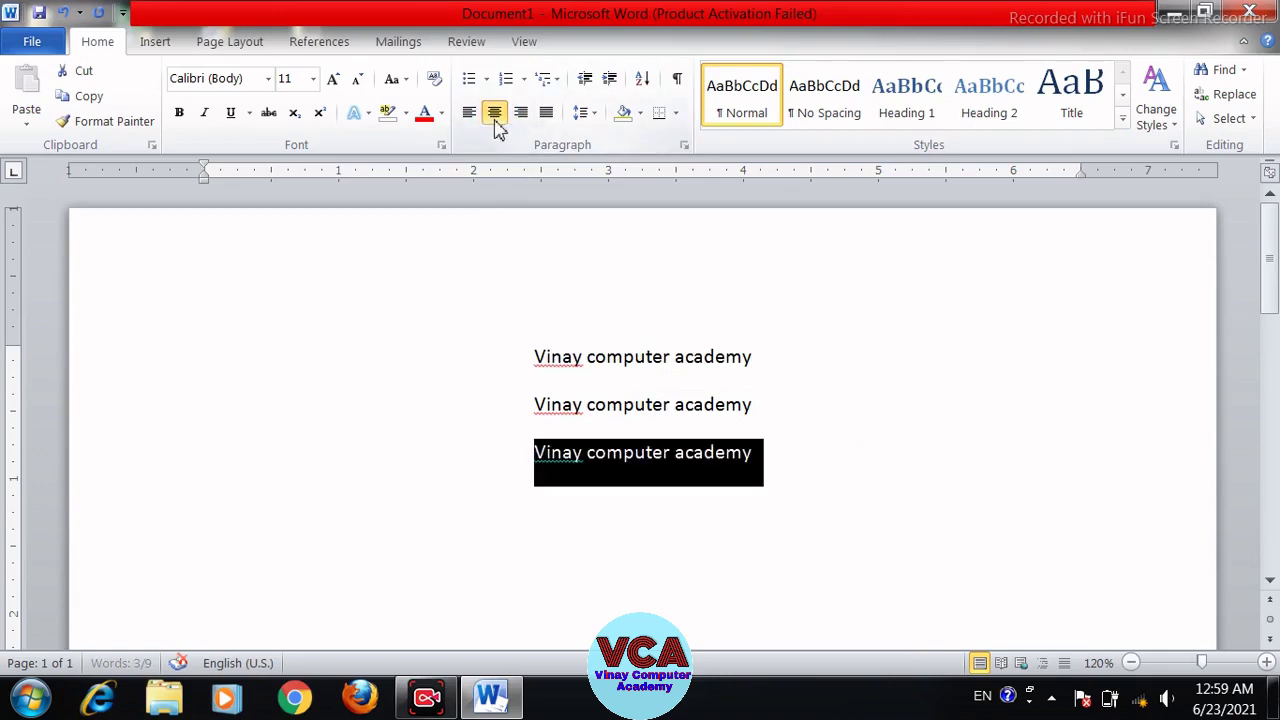
{"action": "left_click", "coordinate": [472, 116]}
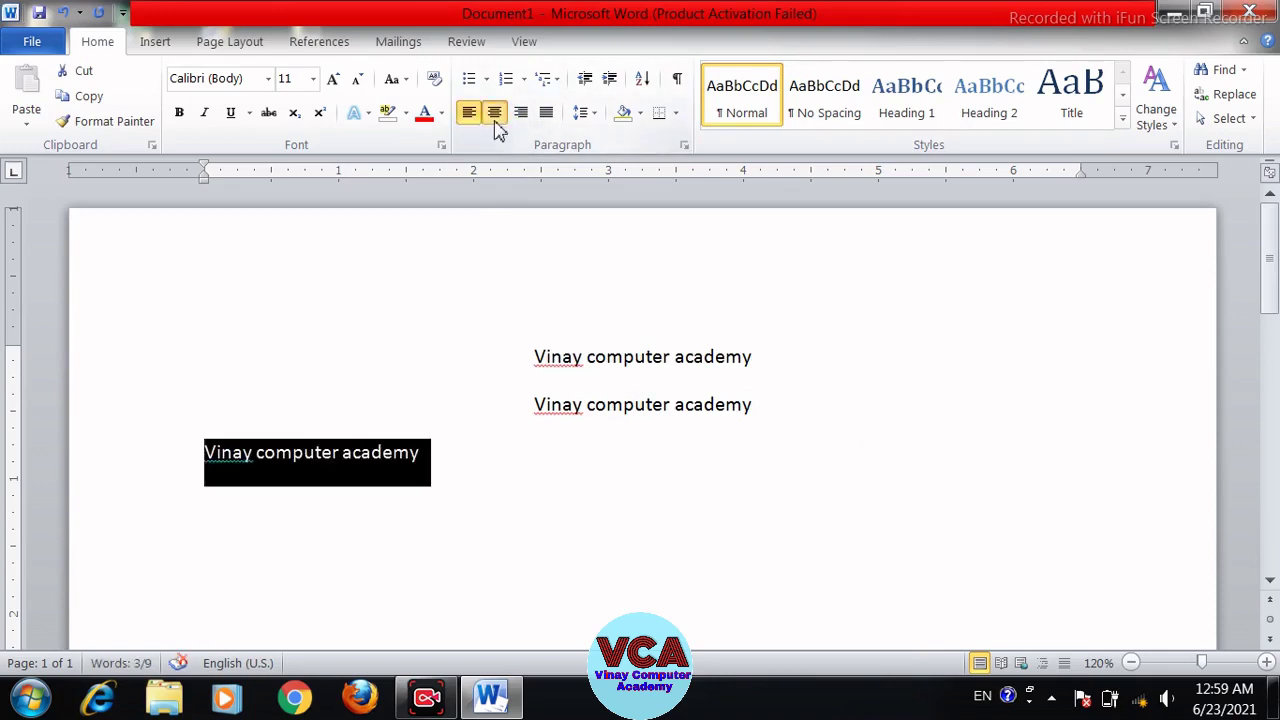
{"action": "left_click", "coordinate": [495, 118]}
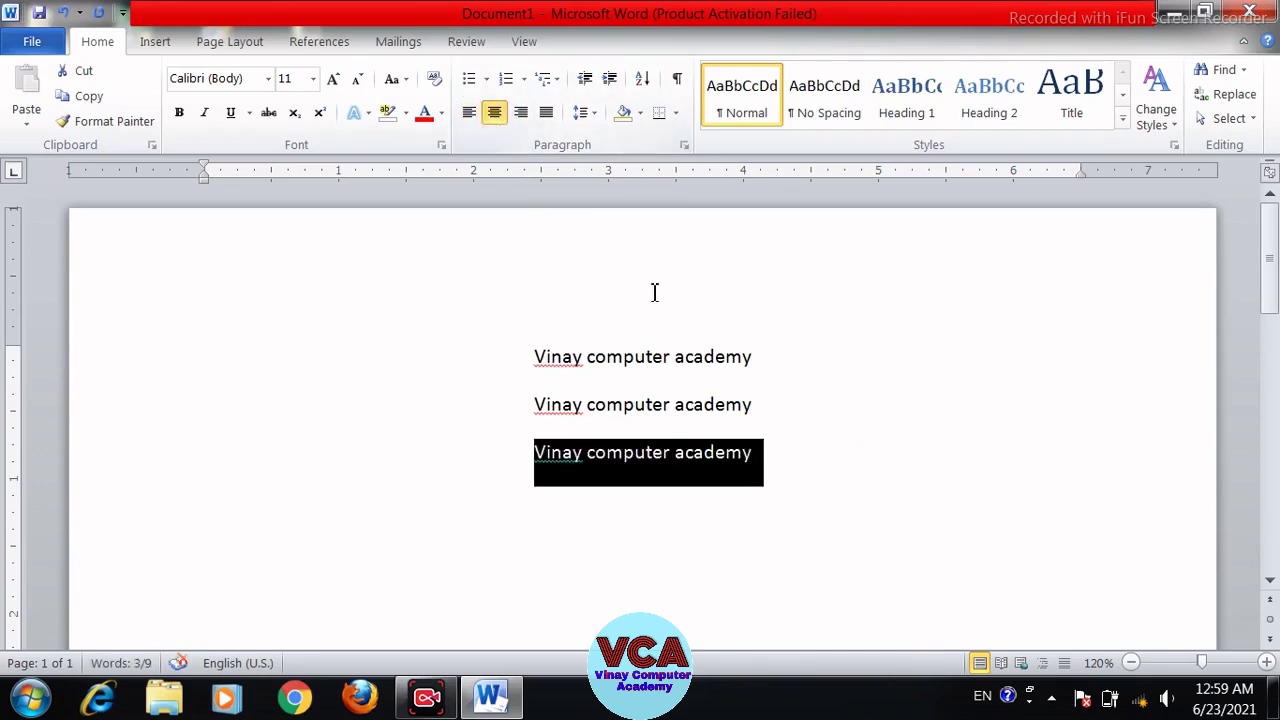
- Cycle all three lines together through left, centre and right alignment, finishing with them left-aligned and deselected
{"action": "left_click", "coordinate": [654, 357]}
{"action": "left_click_drag", "start_coordinate": [768, 450], "coordinate": [549, 377]}
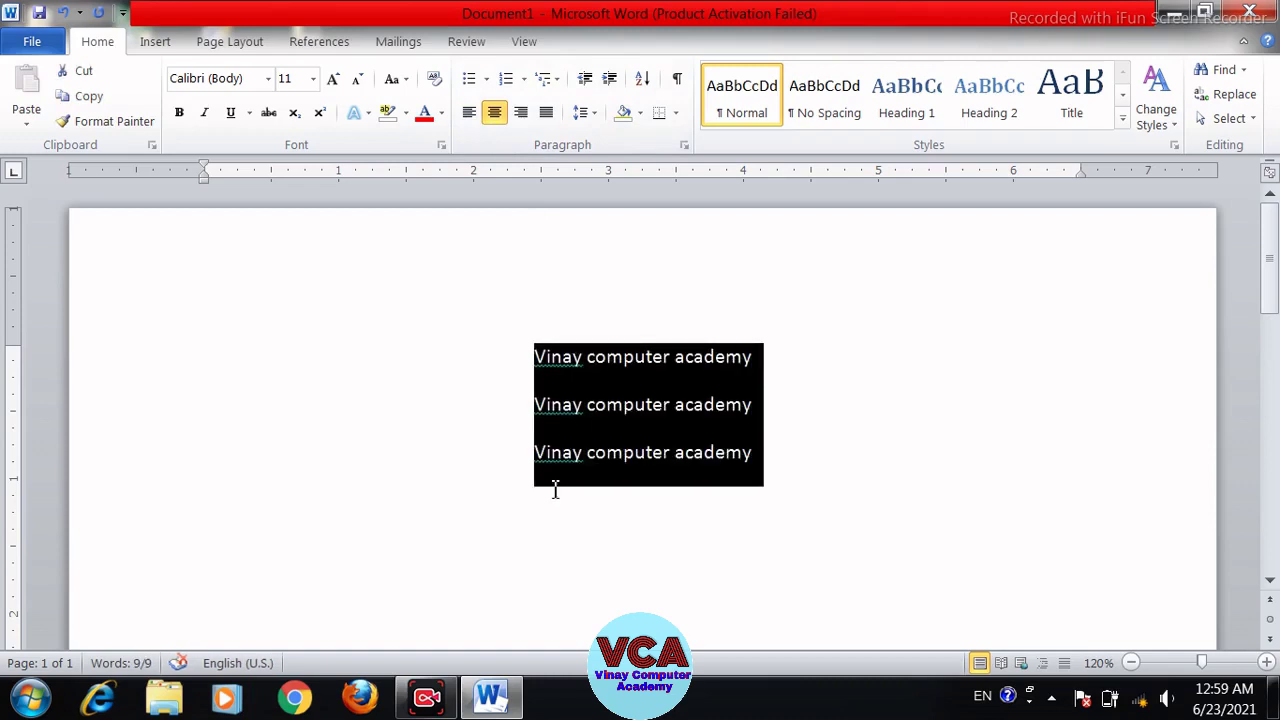
{"action": "left_click", "coordinate": [466, 118]}
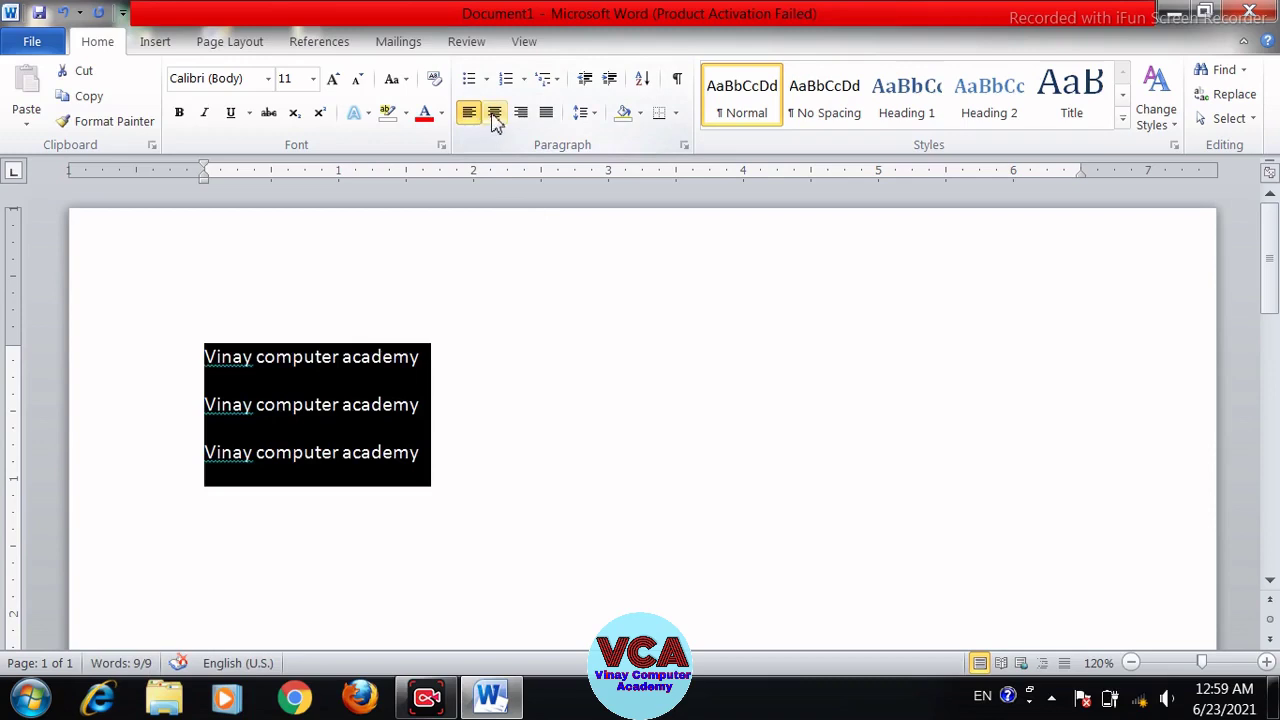
{"action": "left_click", "coordinate": [493, 116]}
{"action": "left_click", "coordinate": [514, 116]}
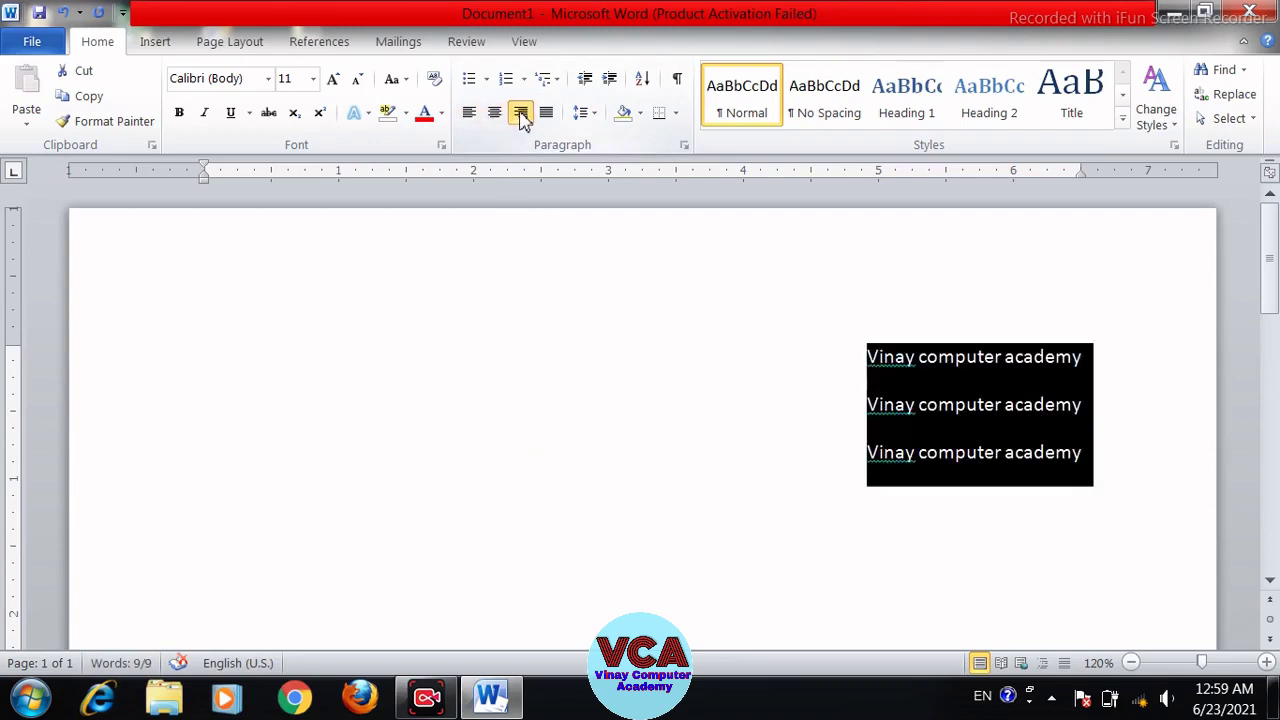
{"action": "left_click", "coordinate": [494, 120]}
{"action": "left_click", "coordinate": [470, 122]}
{"action": "left_click", "coordinate": [492, 120]}
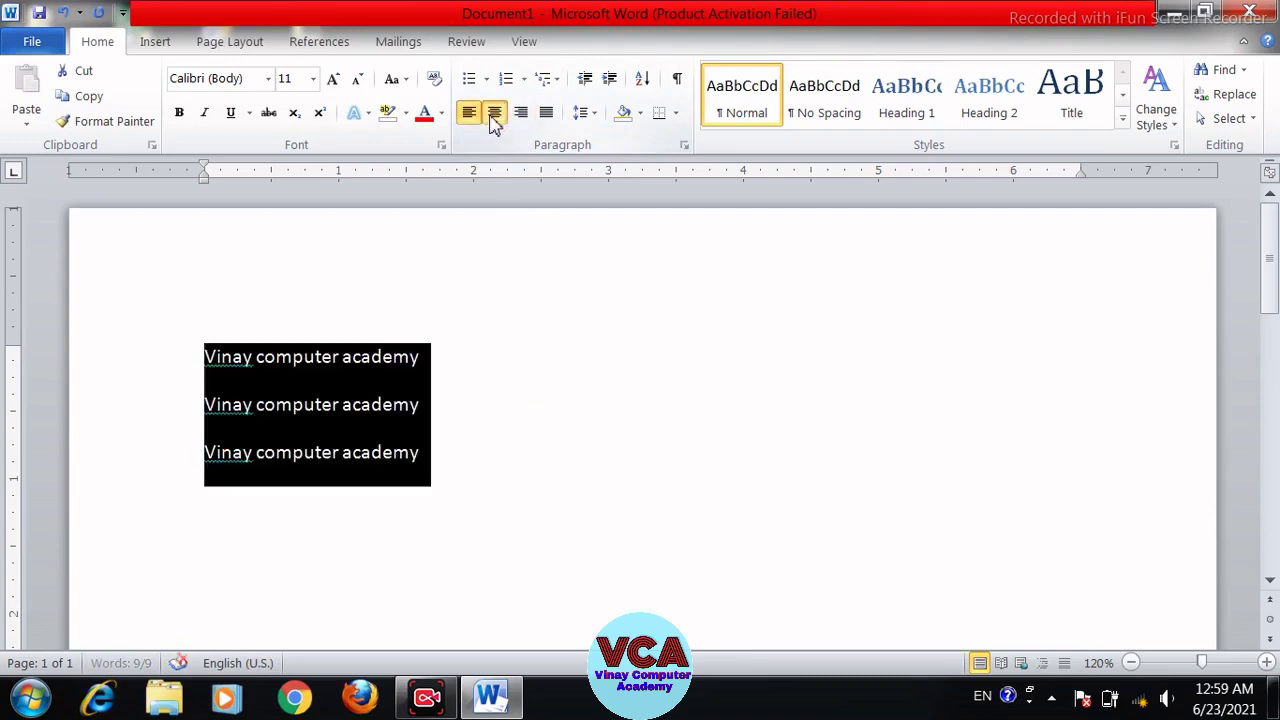
{"action": "left_click", "coordinate": [519, 116]}
{"action": "left_click", "coordinate": [495, 116]}
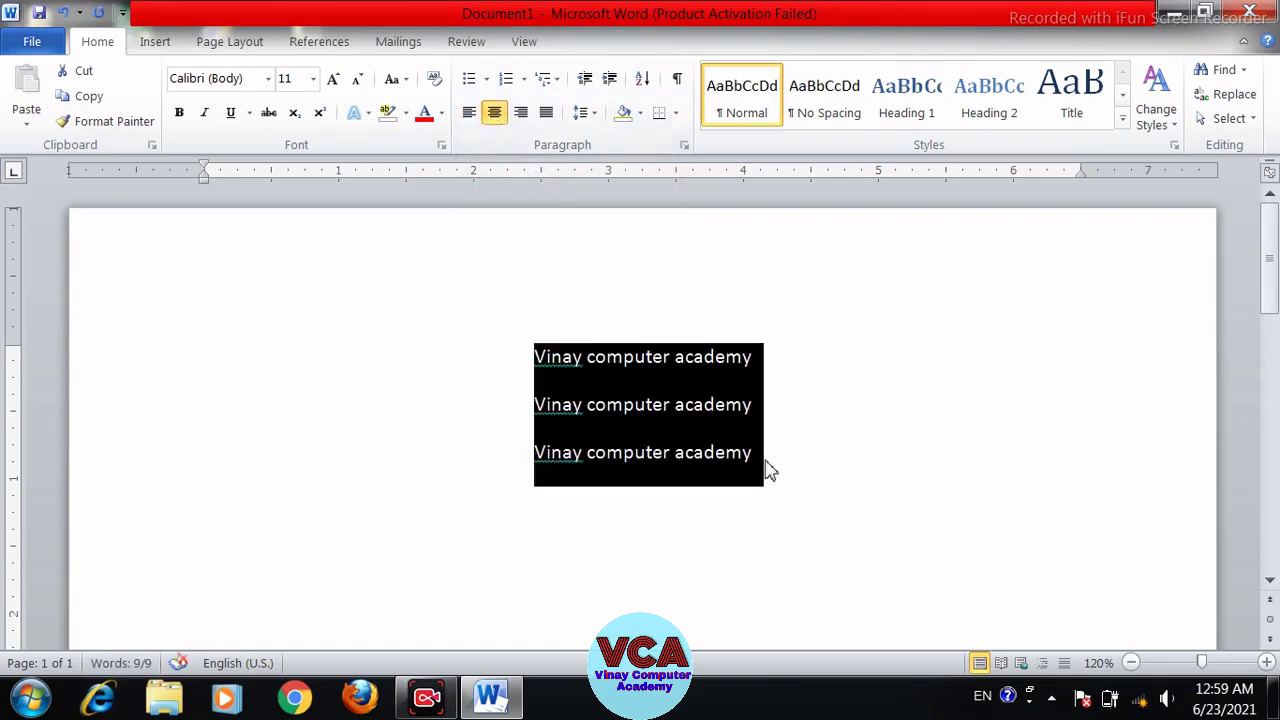
{"action": "left_click", "coordinate": [473, 116]}
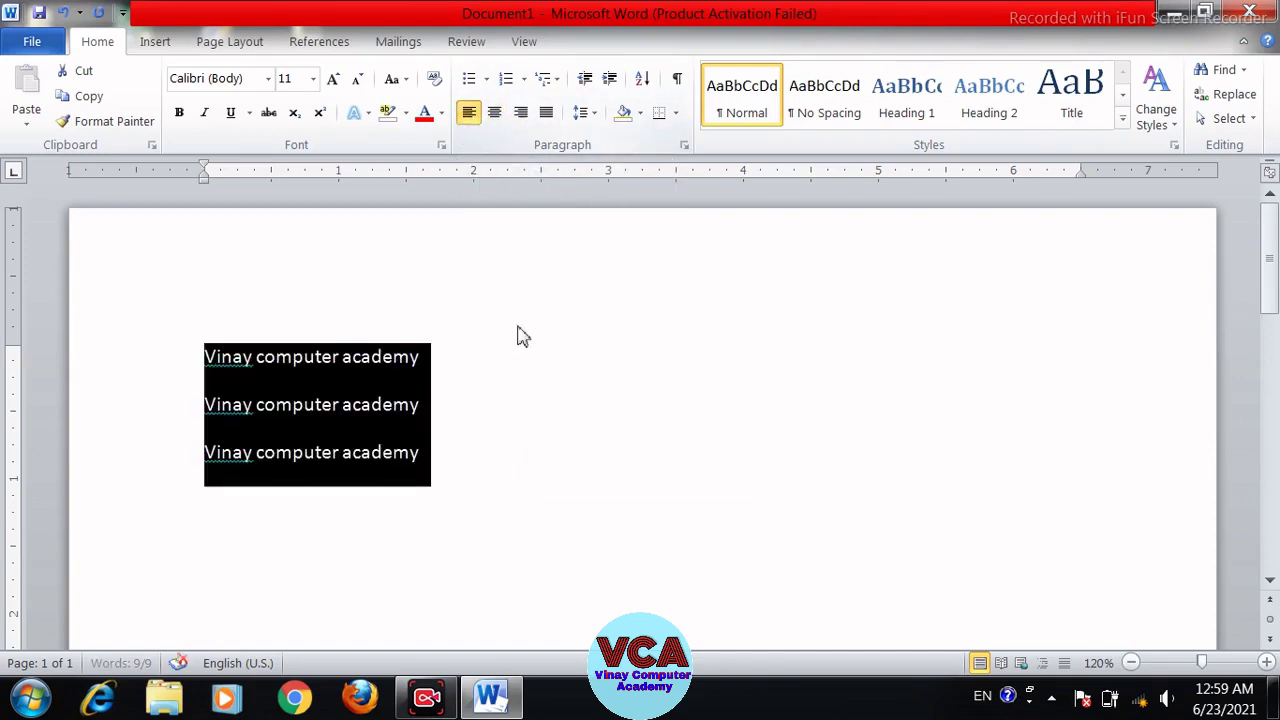
{"action": "left_click", "coordinate": [433, 456]}
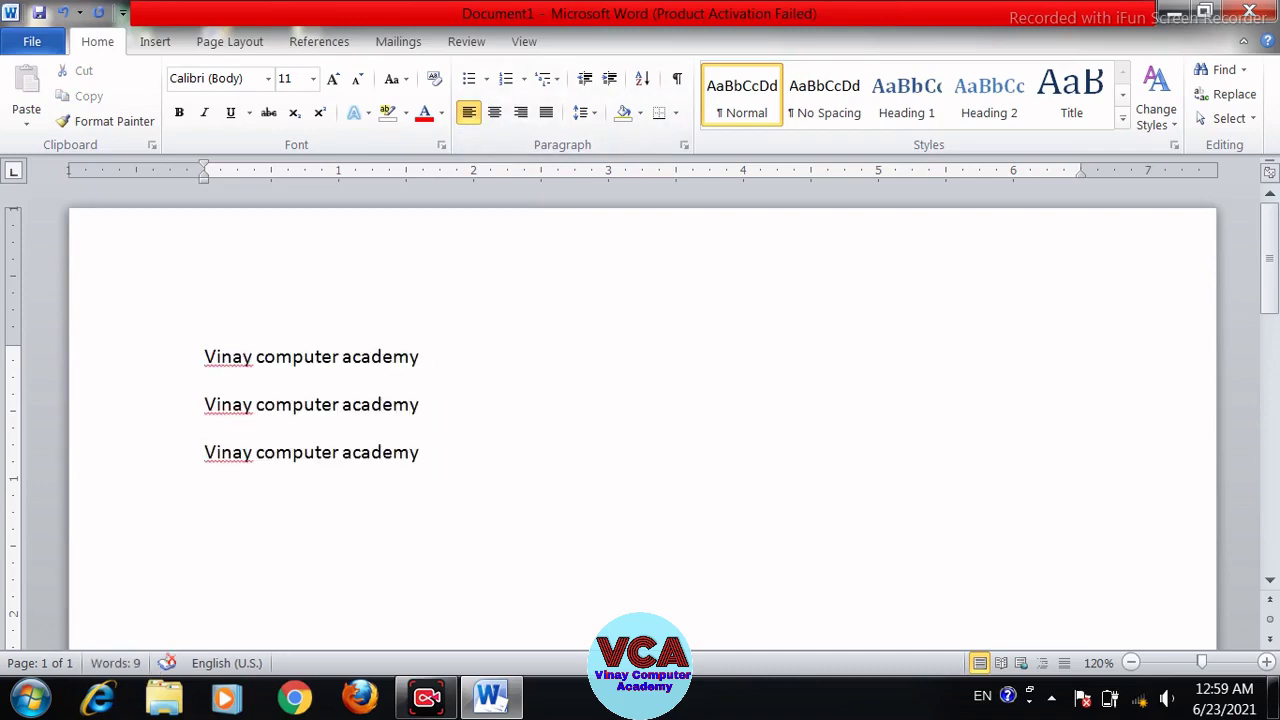
- Generate sample paragraphs on a new line below the third line with the =rand() function
{"action": "key", "text": "Return"}
{"action": "type", "text": "="}
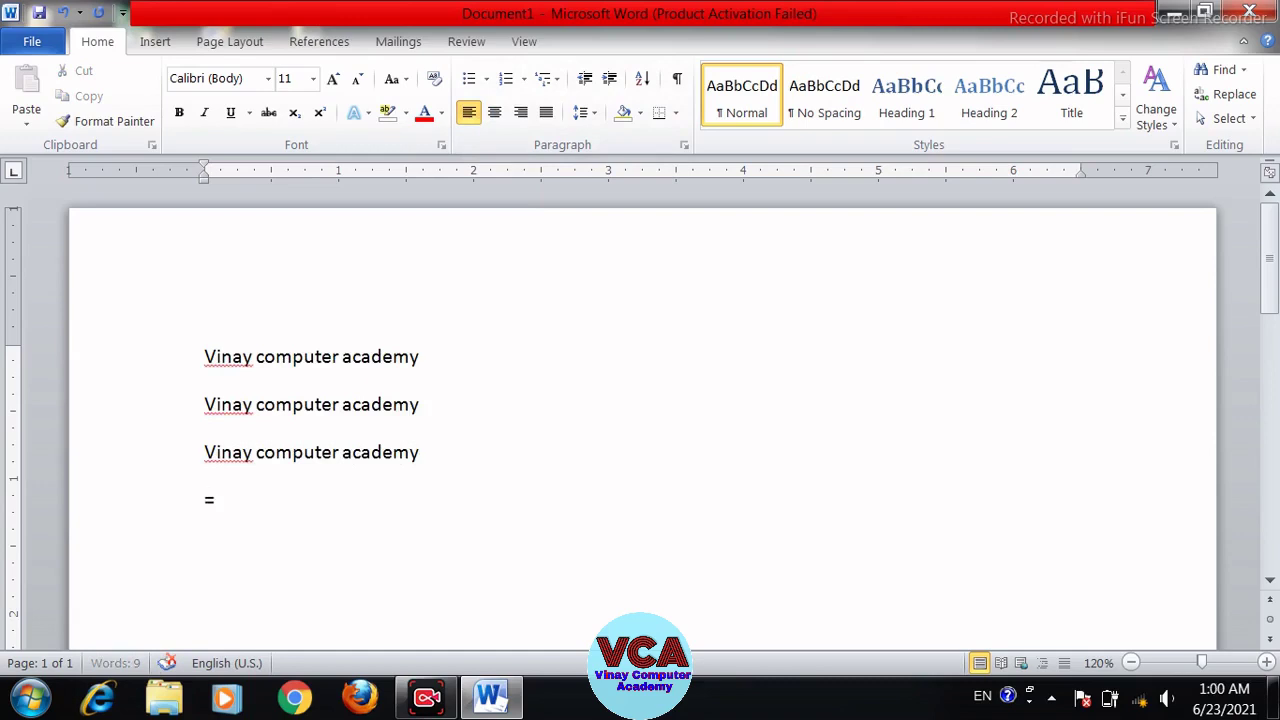
{"action": "type", "text": "rand"}
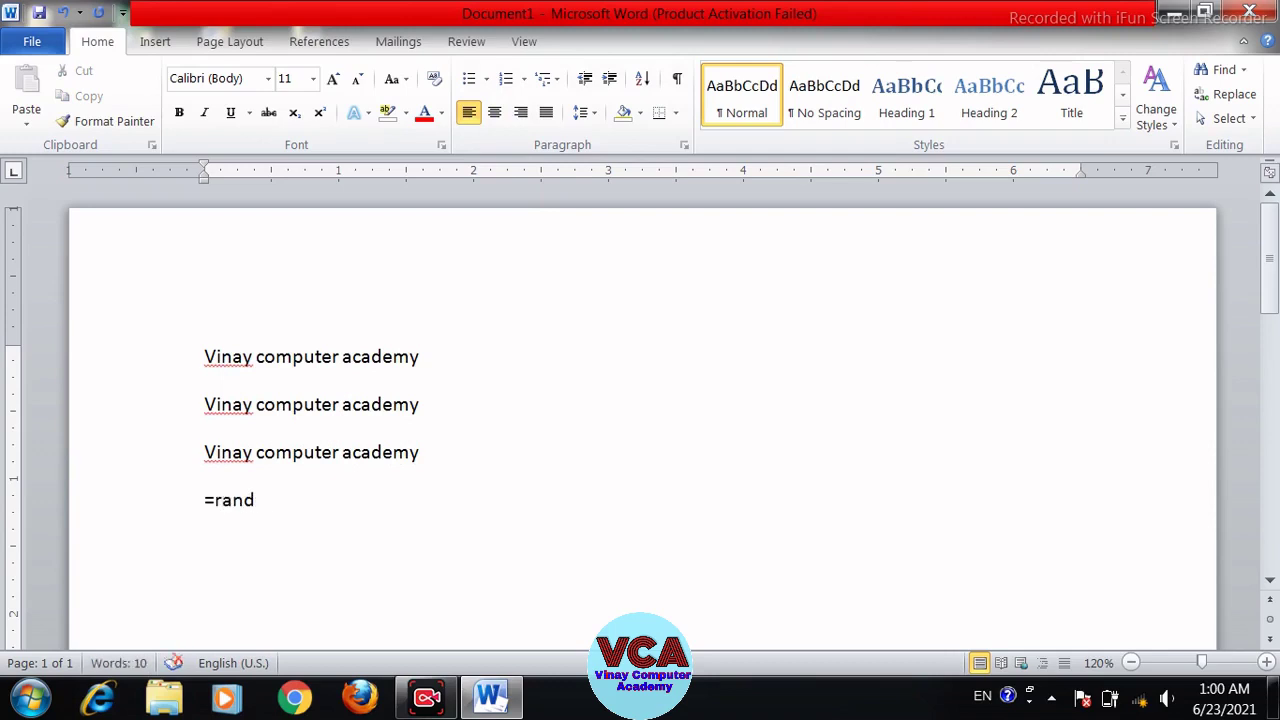
{"action": "type", "text": "()"}
{"action": "key", "text": "Return"}
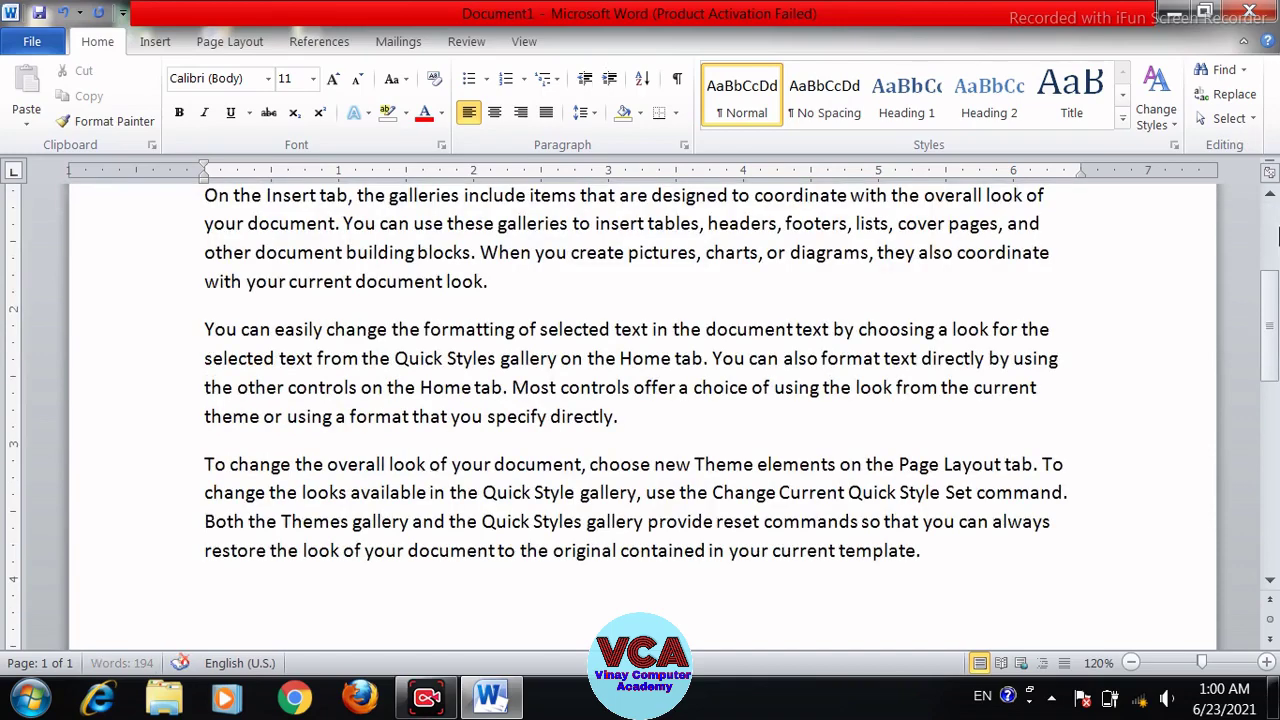
- Delete the three "Vinay computer academy" lines above the generated paragraphs
{"action": "left_click_drag", "start_coordinate": [1265, 366], "coordinate": [1241, 306]}
{"action": "left_click_drag", "start_coordinate": [187, 280], "coordinate": [309, 343]}
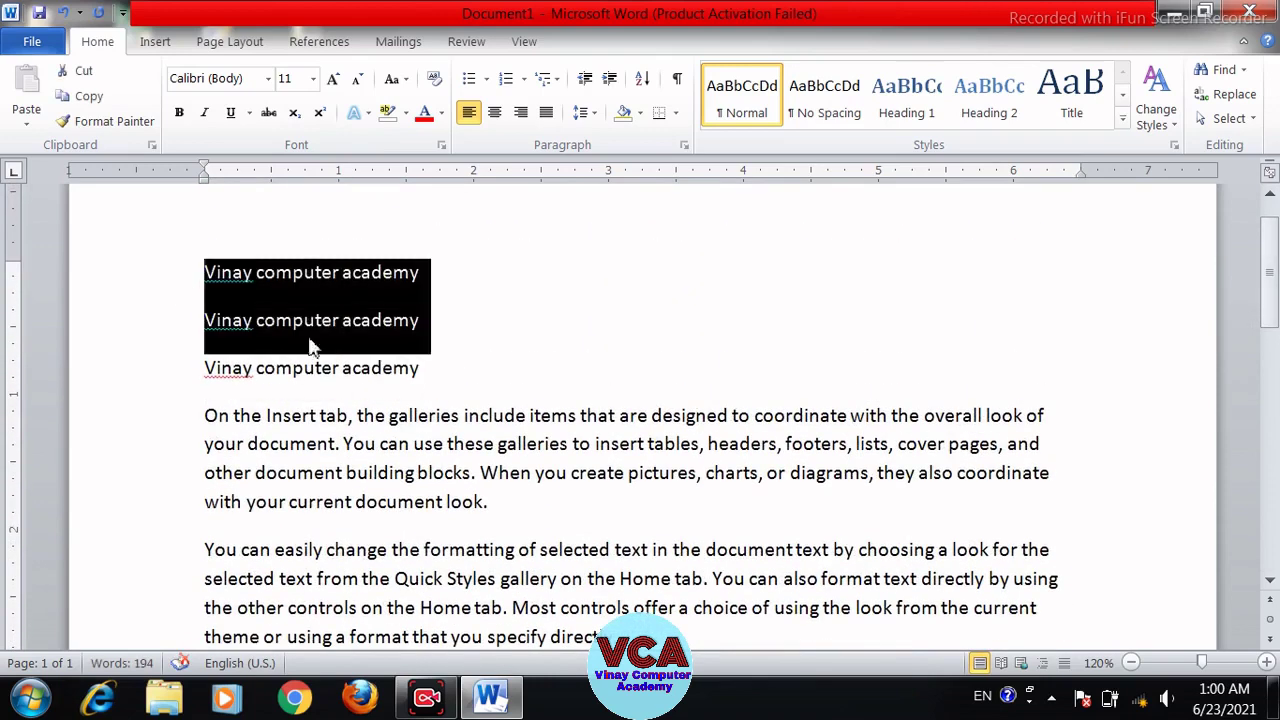
{"action": "left_click", "coordinate": [443, 369]}
{"action": "left_click_drag", "start_coordinate": [380, 363], "coordinate": [211, 290]}
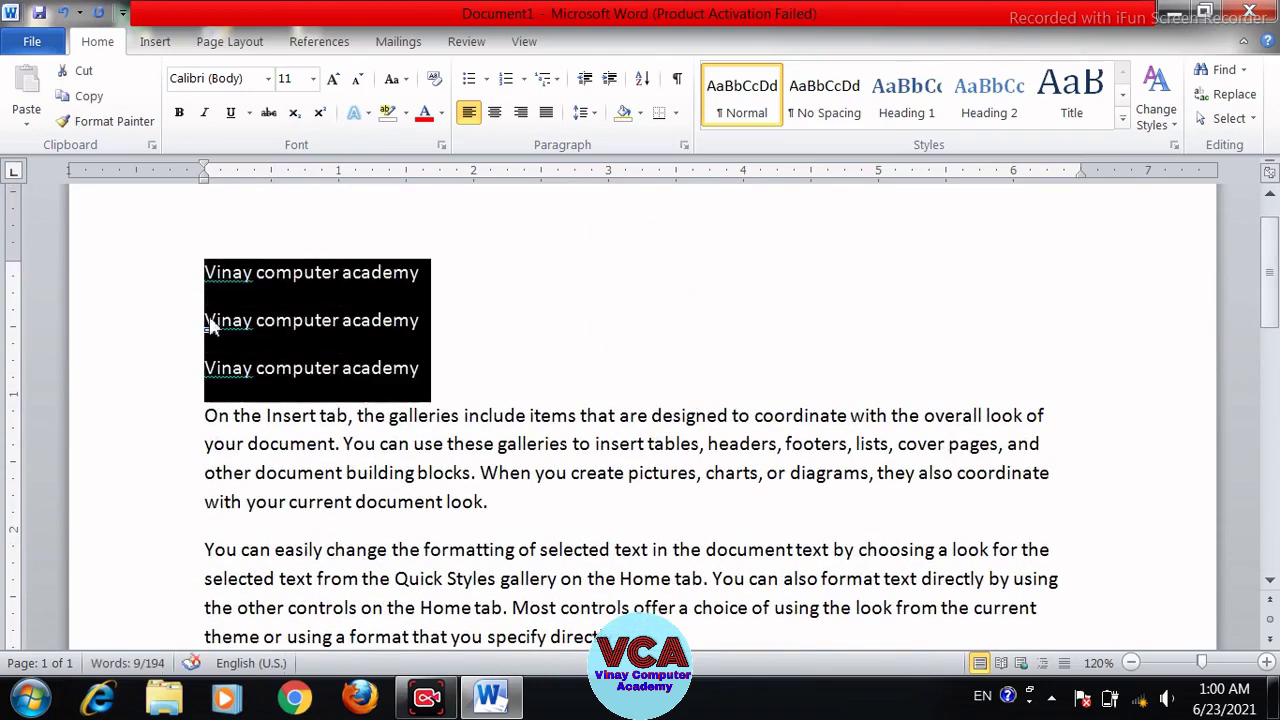
{"action": "left_click", "coordinate": [357, 415]}
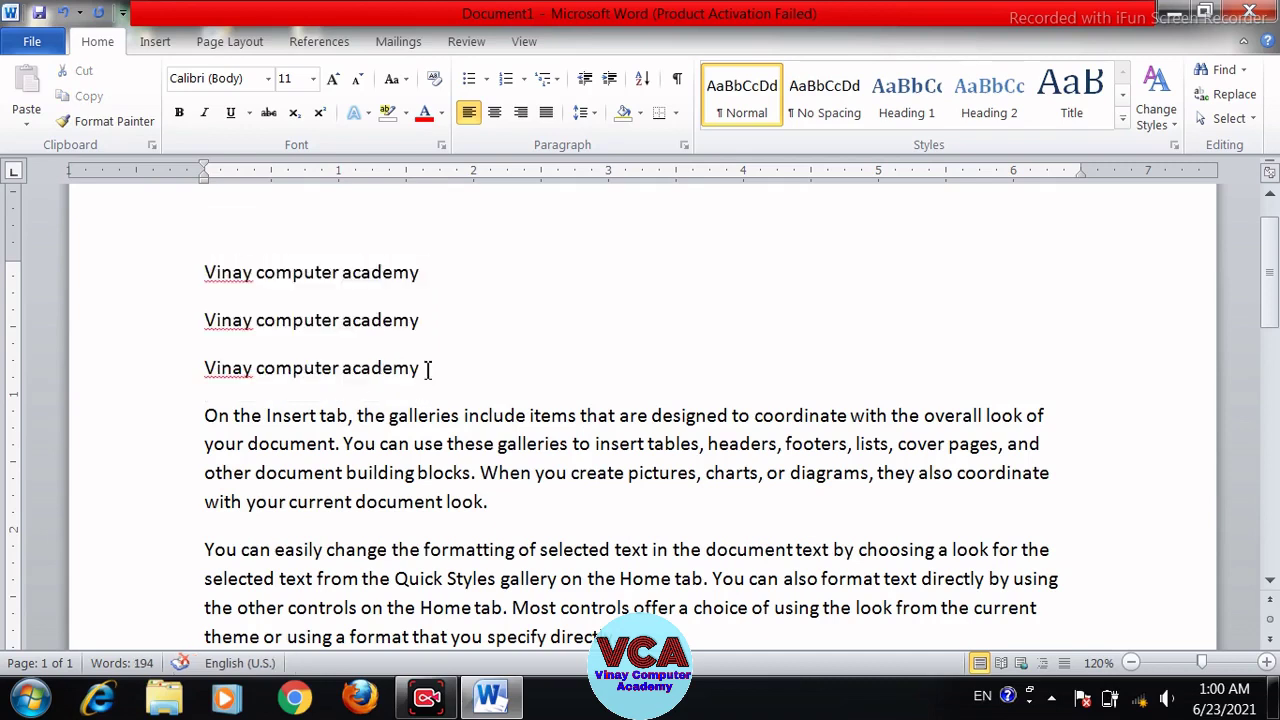
{"action": "left_click_drag", "start_coordinate": [427, 368], "coordinate": [208, 277]}
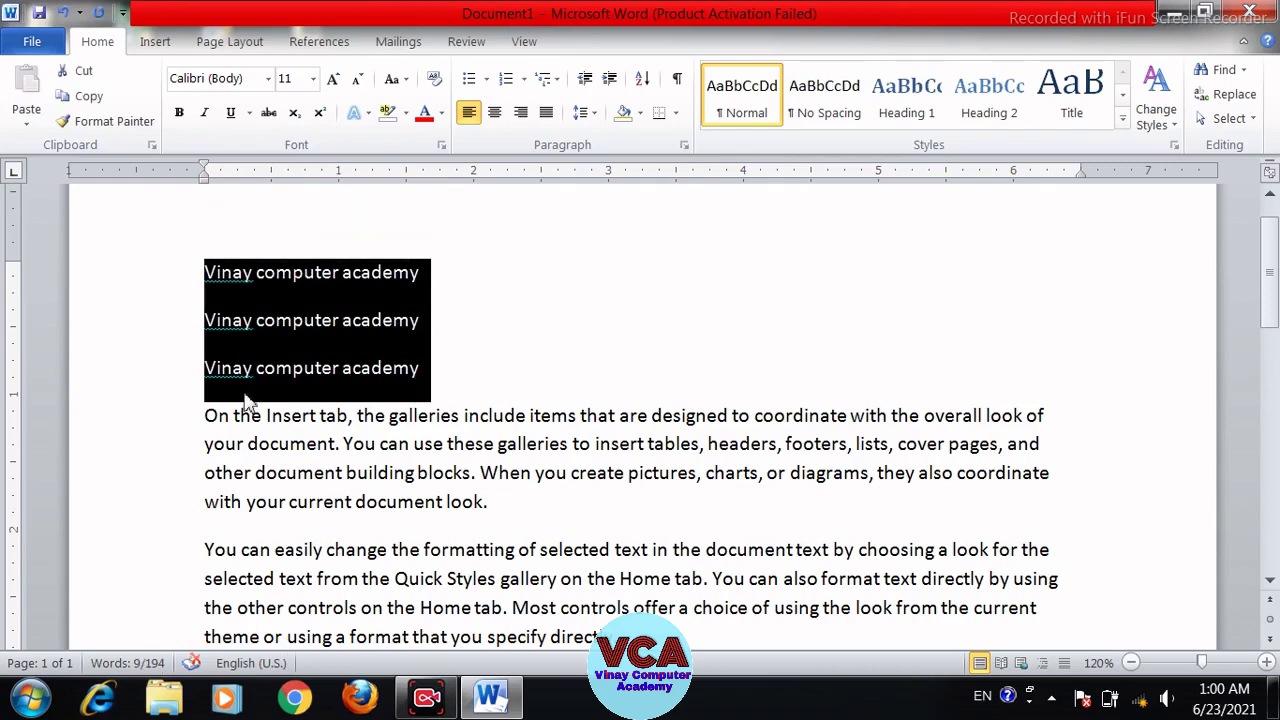
{"action": "key", "text": "Delete"}
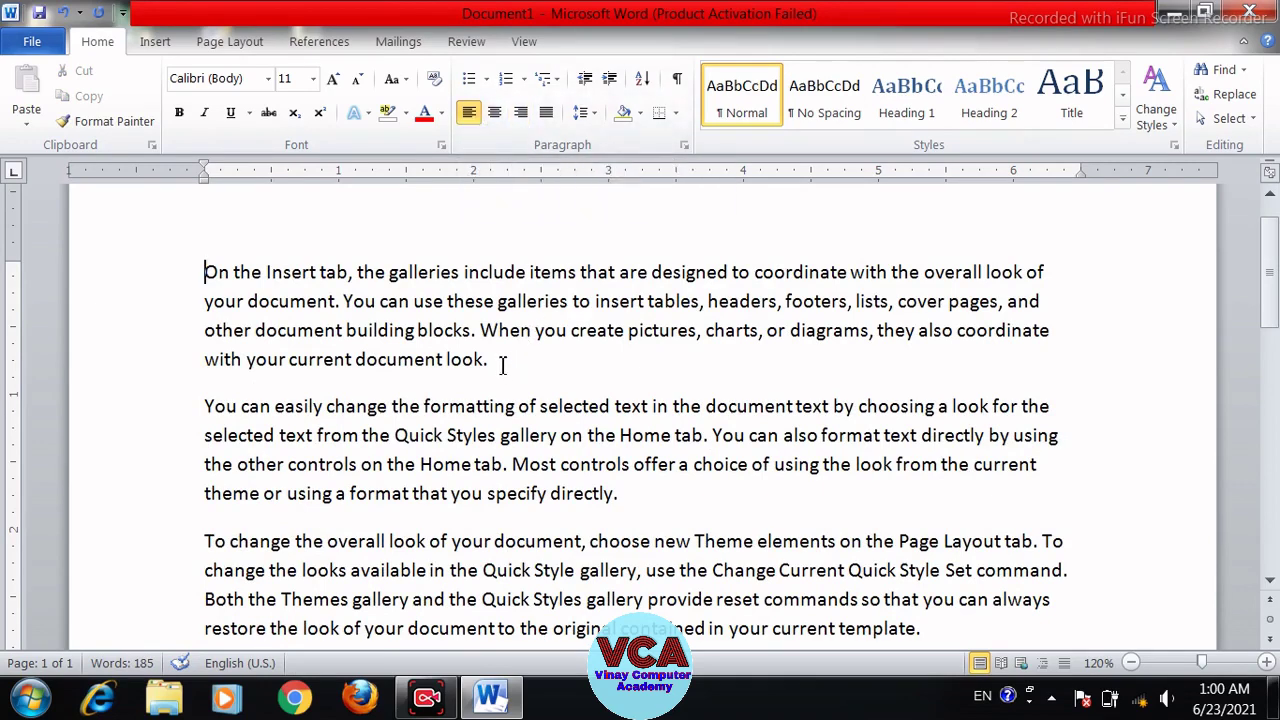
- Try centre and right alignment on the first paragraph, finishing with it left-aligned and deselected
{"action": "left_click_drag", "start_coordinate": [488, 359], "coordinate": [206, 271]}
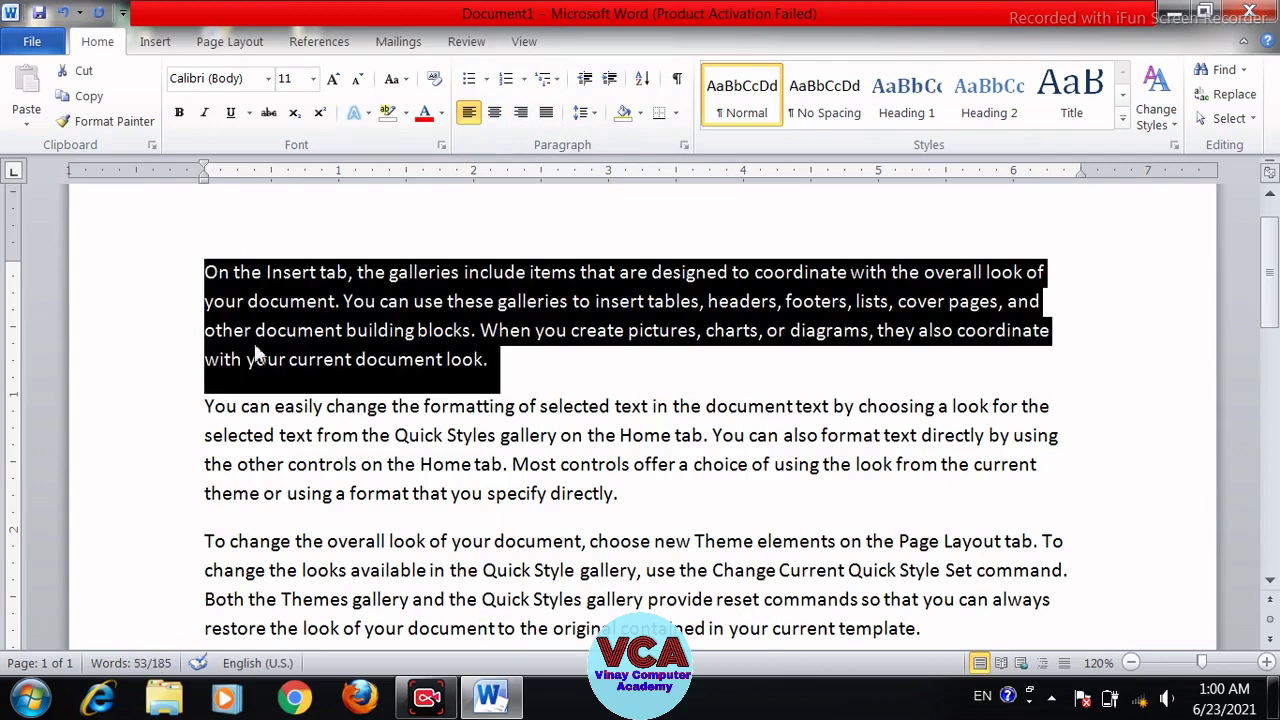
{"action": "left_click", "coordinate": [494, 113]}
{"action": "left_click", "coordinate": [512, 330]}
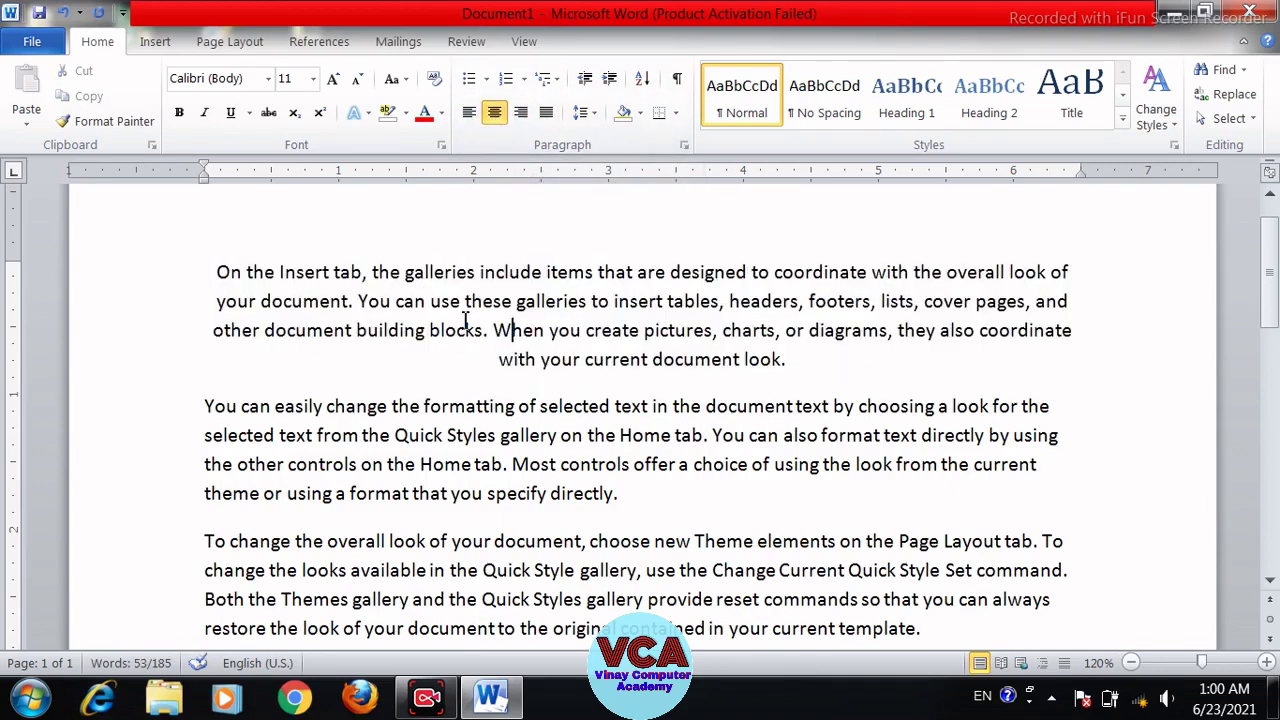
{"action": "left_click_drag", "start_coordinate": [812, 357], "coordinate": [218, 272]}
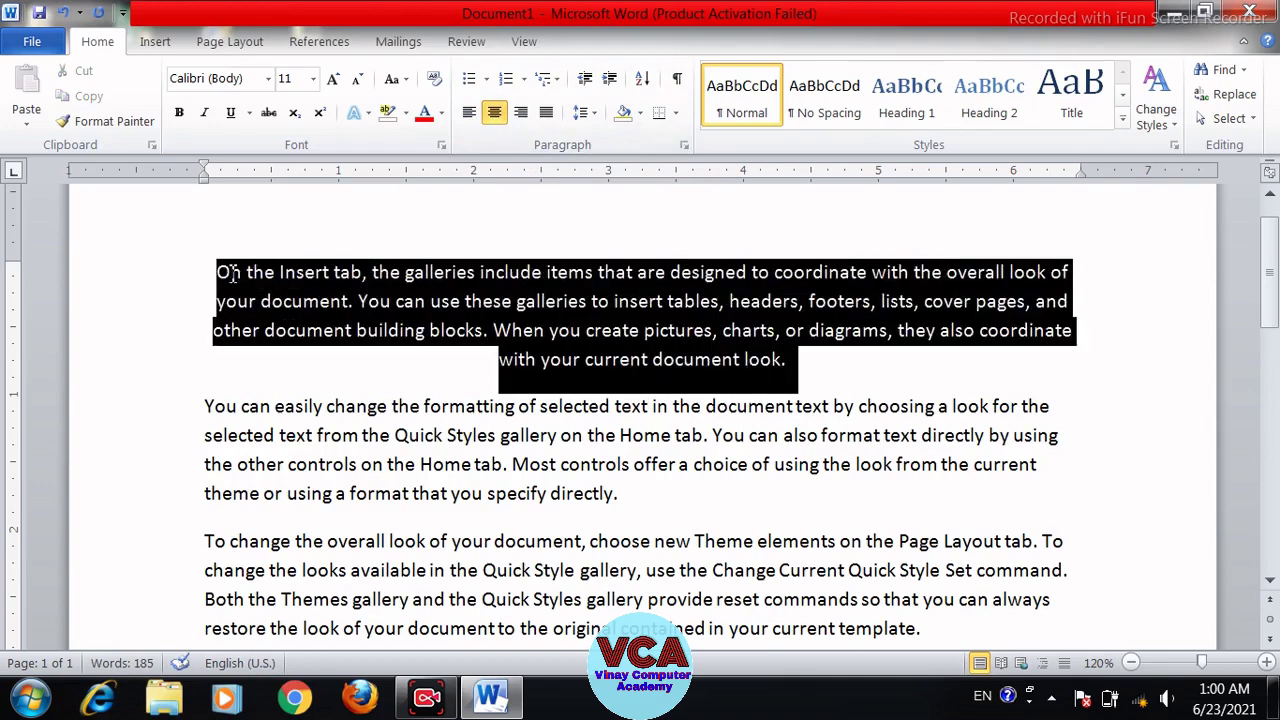
{"action": "left_click", "coordinate": [520, 112]}
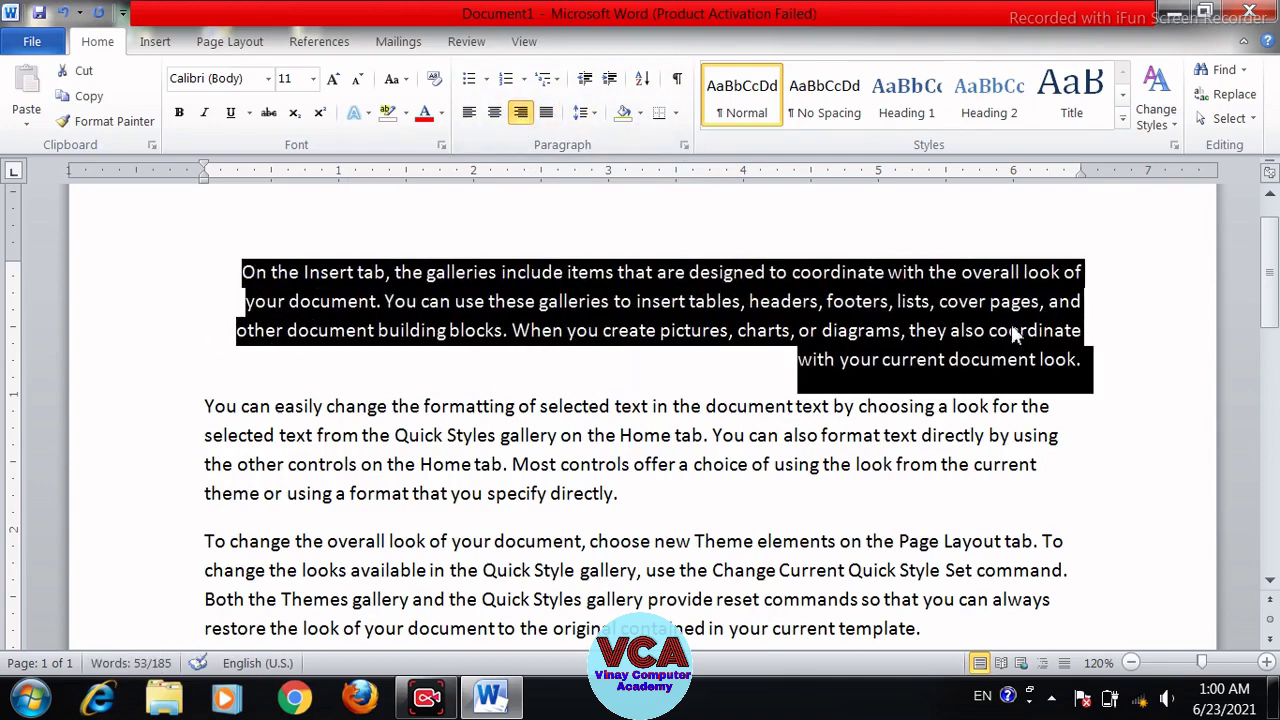
{"action": "left_click", "coordinate": [494, 112]}
{"action": "left_click", "coordinate": [468, 112]}
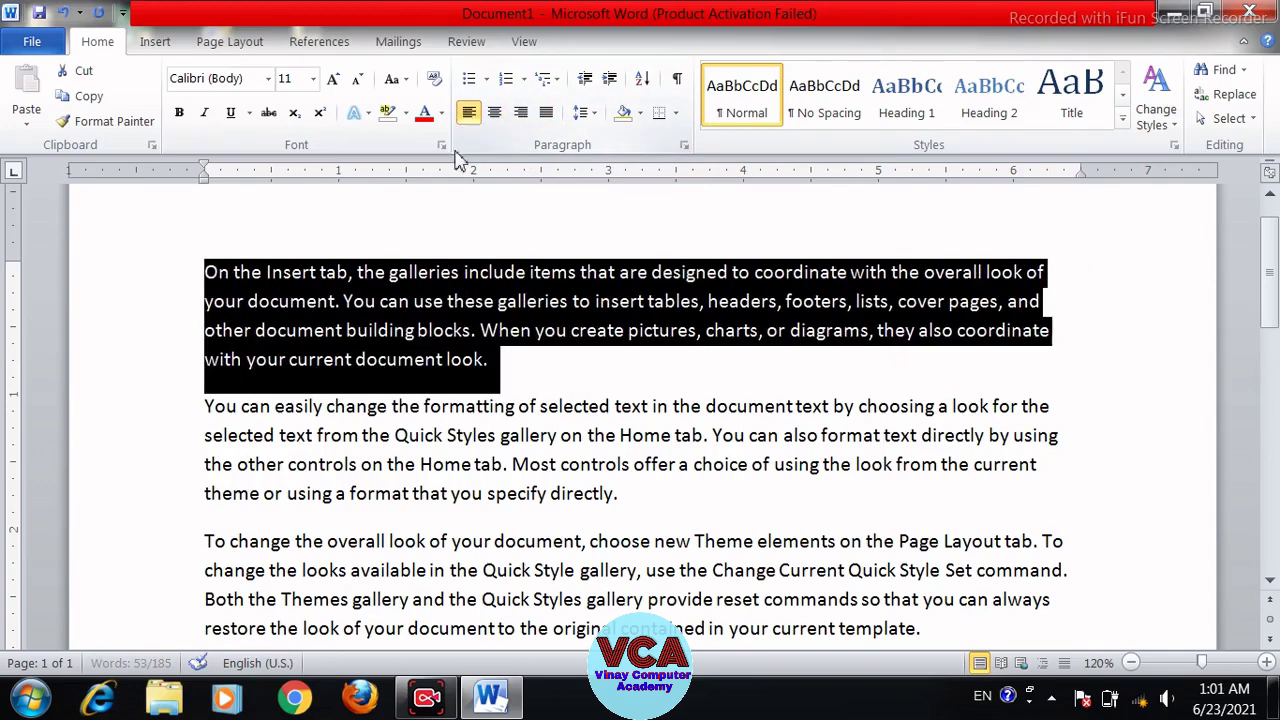
{"action": "left_click", "coordinate": [479, 272]}
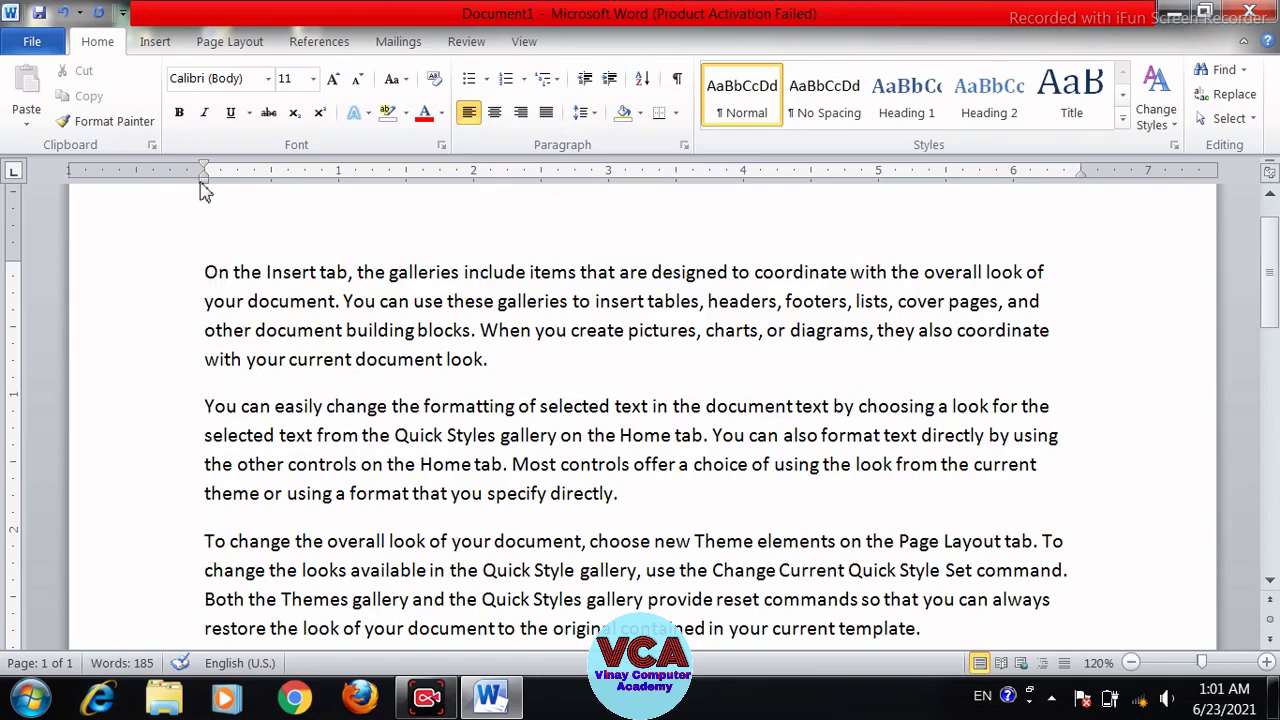
{"action": "left_click_drag", "start_coordinate": [203, 176], "coordinate": [203, 176]}
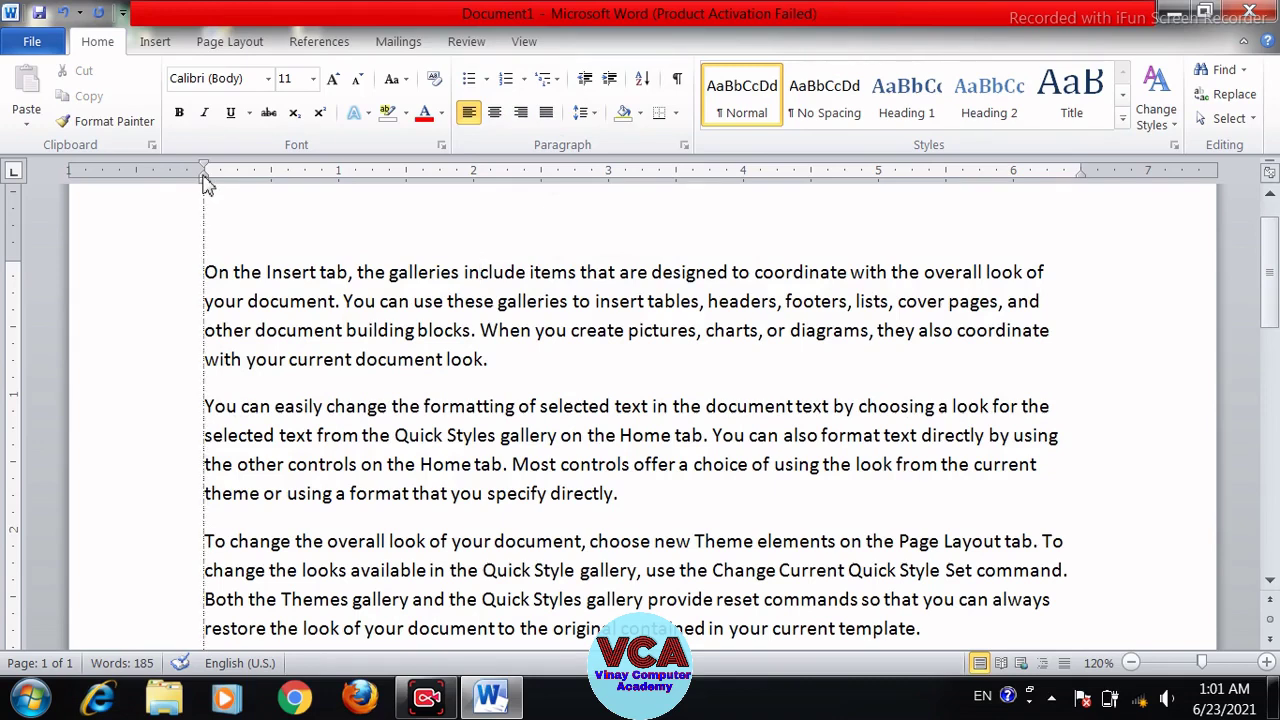
{"action": "left_click_drag", "start_coordinate": [203, 176], "coordinate": [203, 176]}
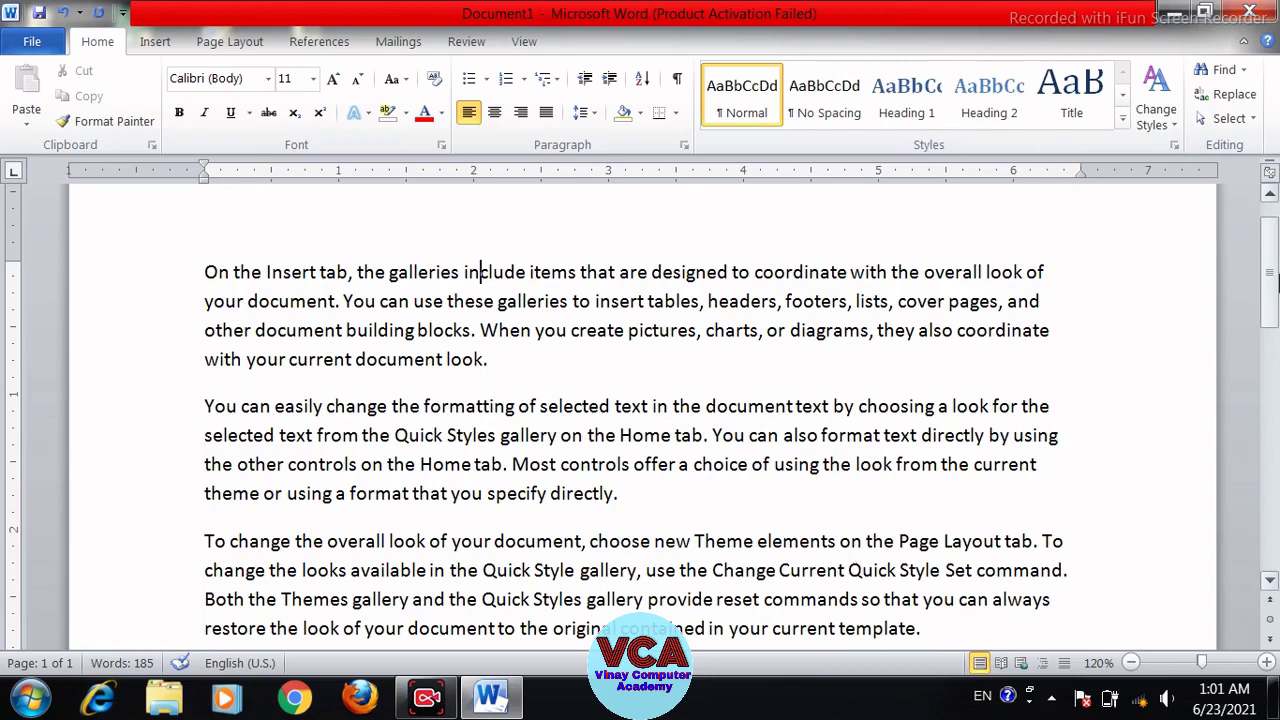
- Justify all three generated paragraphs and deselect them
{"action": "mouse_move", "coordinate": [1268, 283]}
{"action": "left_mouse_down"}
{"action": "mouse_move", "coordinate": [1268, 330]}
{"action": "mouse_move", "coordinate": [1268, 291]}
{"action": "left_mouse_up"}
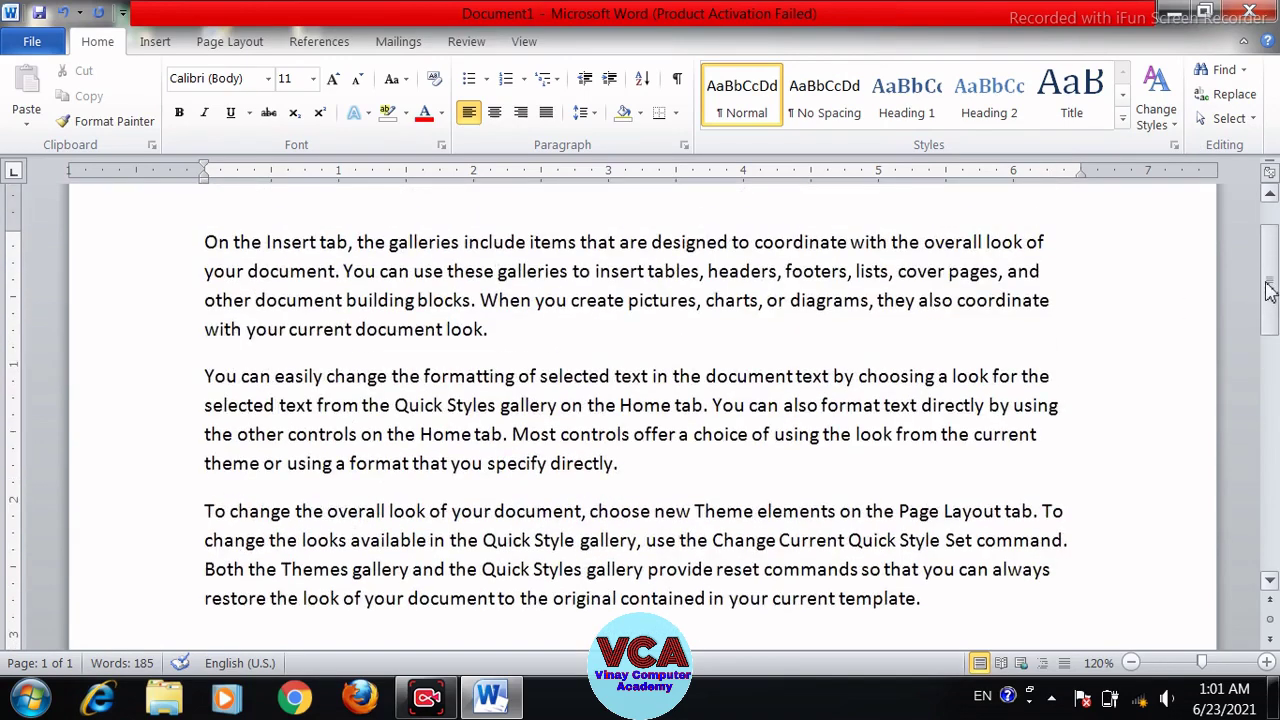
{"action": "left_click_drag", "start_coordinate": [935, 598], "coordinate": [204, 238]}
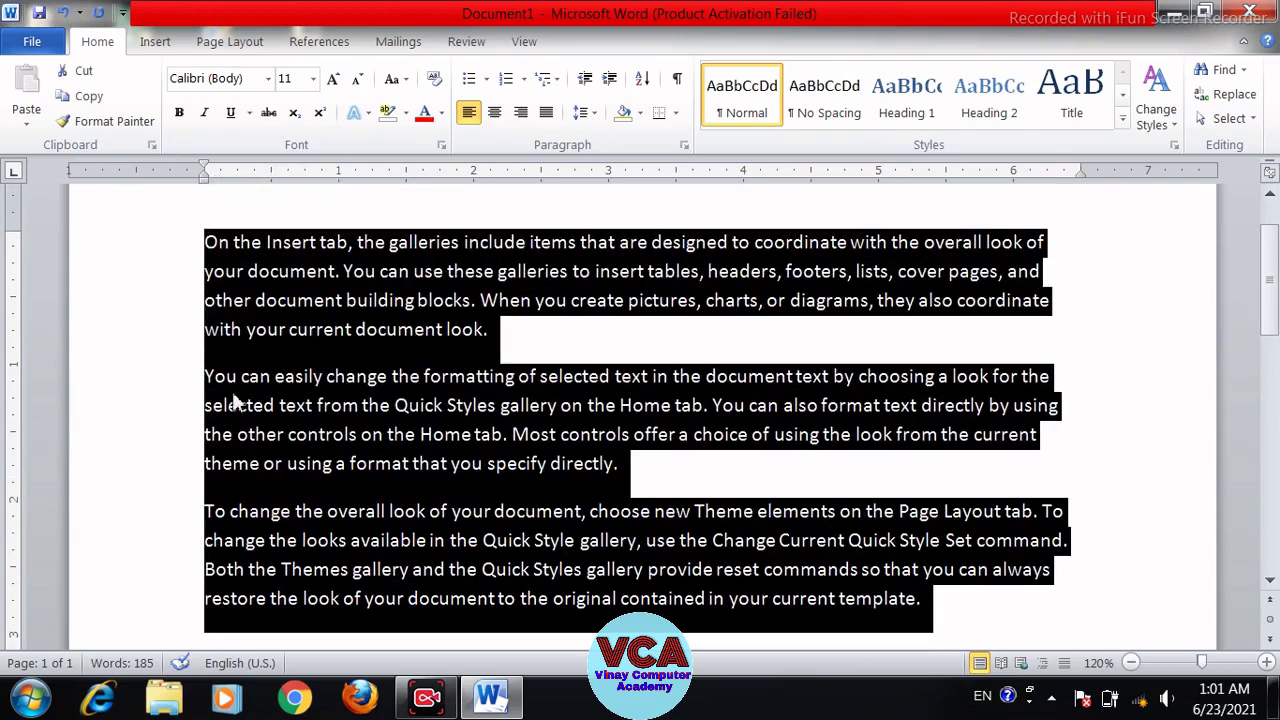
{"action": "left_click", "coordinate": [548, 118]}
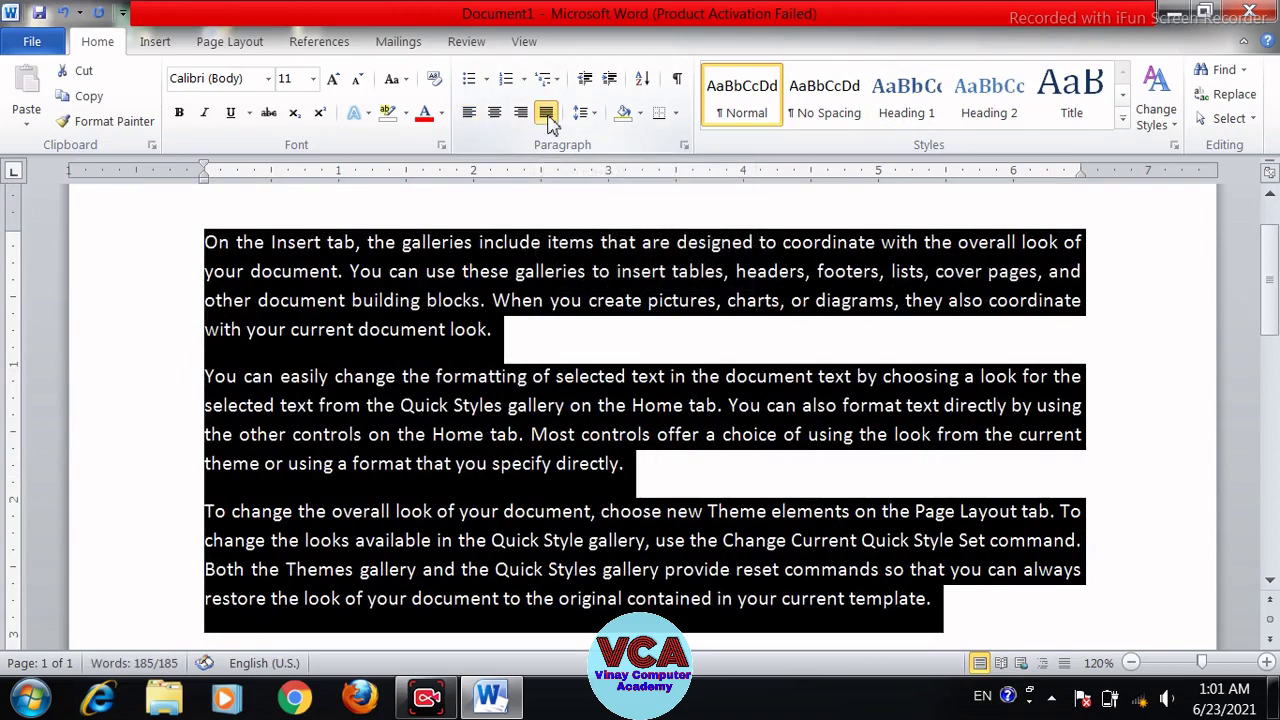
{"action": "left_click", "coordinate": [547, 271]}
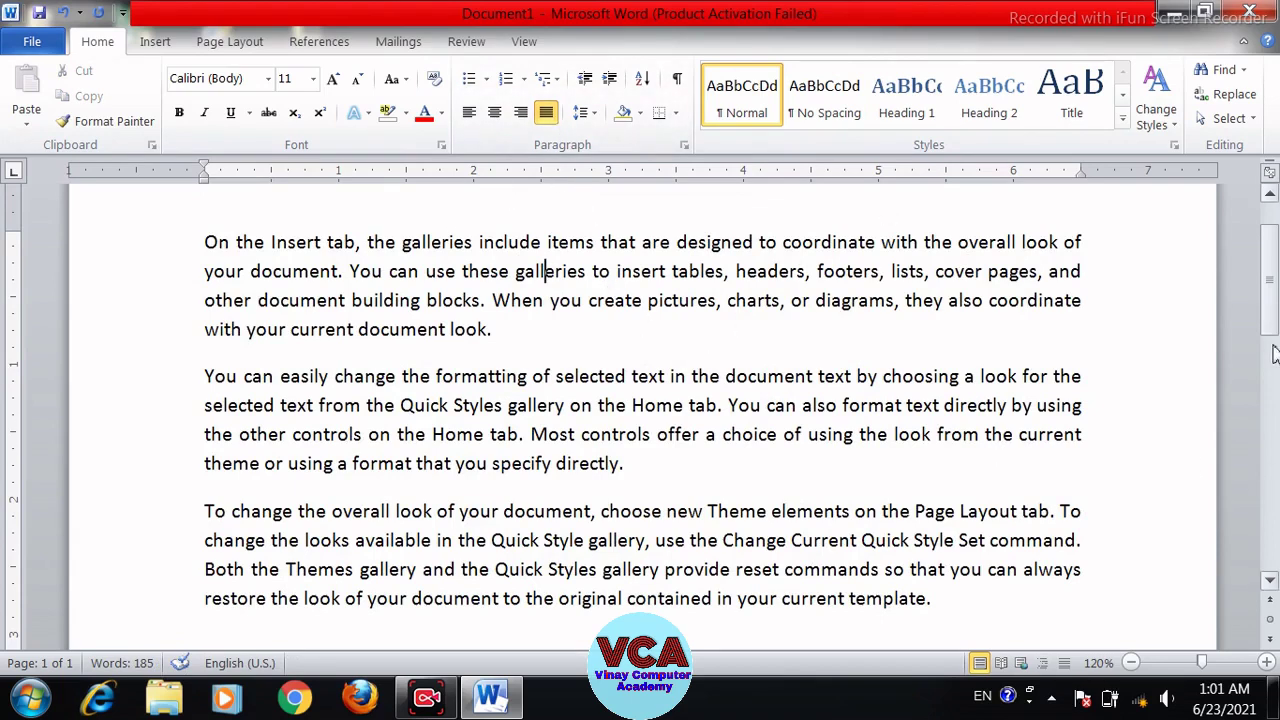
- Examine the spacing between the lines of the first paragraph by highlighting the beginnings of its lines
{"action": "scroll", "coordinate": [1272, 322], "scroll_direction": "up", "scroll_amount": 1}
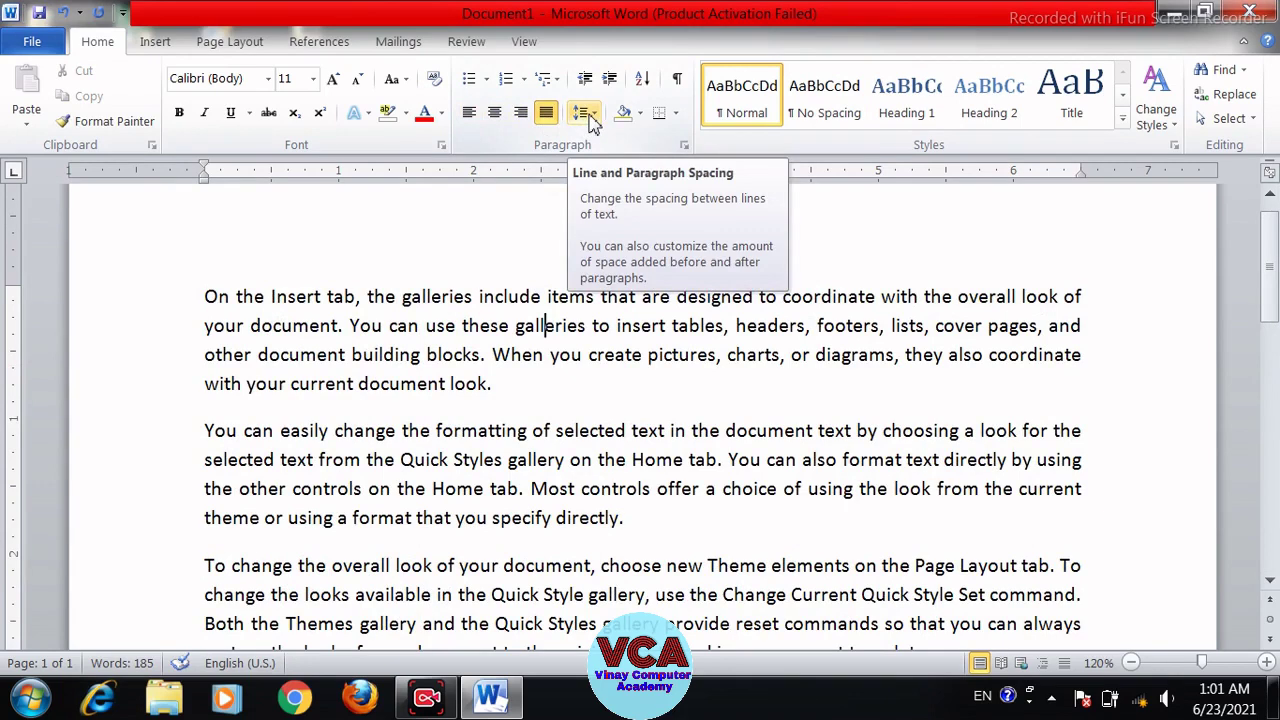
{"action": "left_click", "coordinate": [510, 325]}
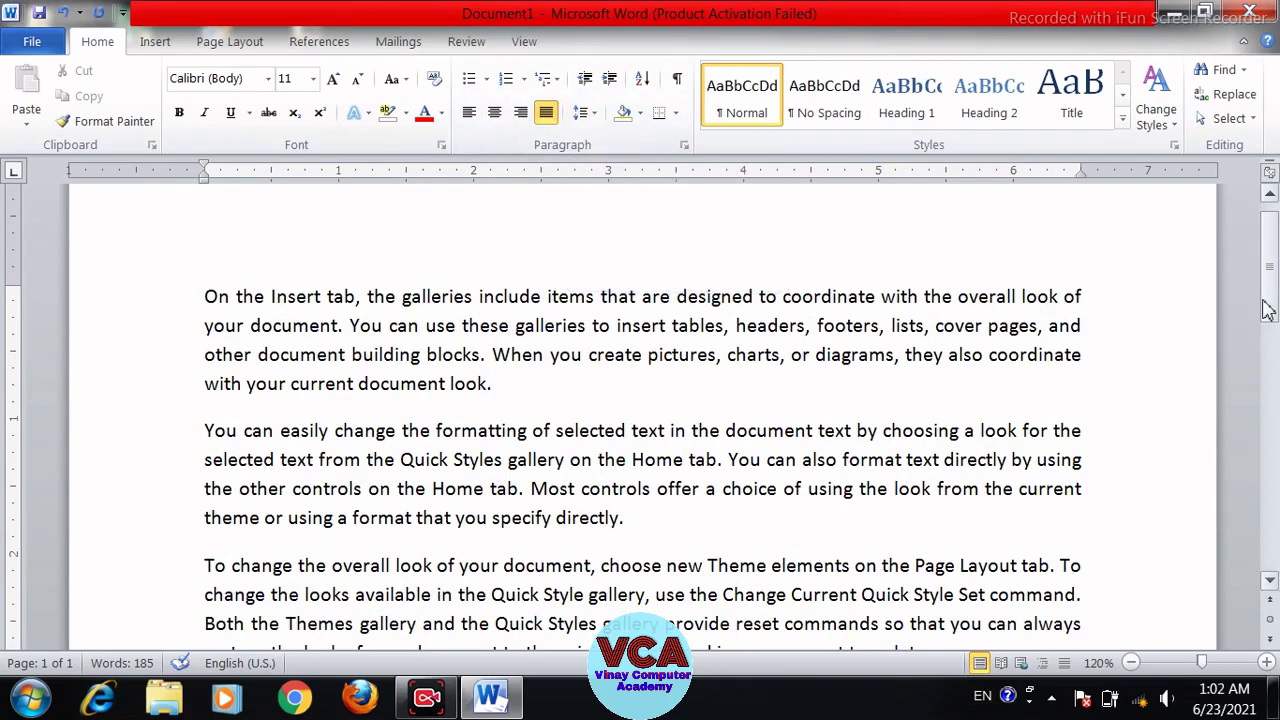
{"action": "left_click_drag", "start_coordinate": [206, 297], "coordinate": [478, 297]}
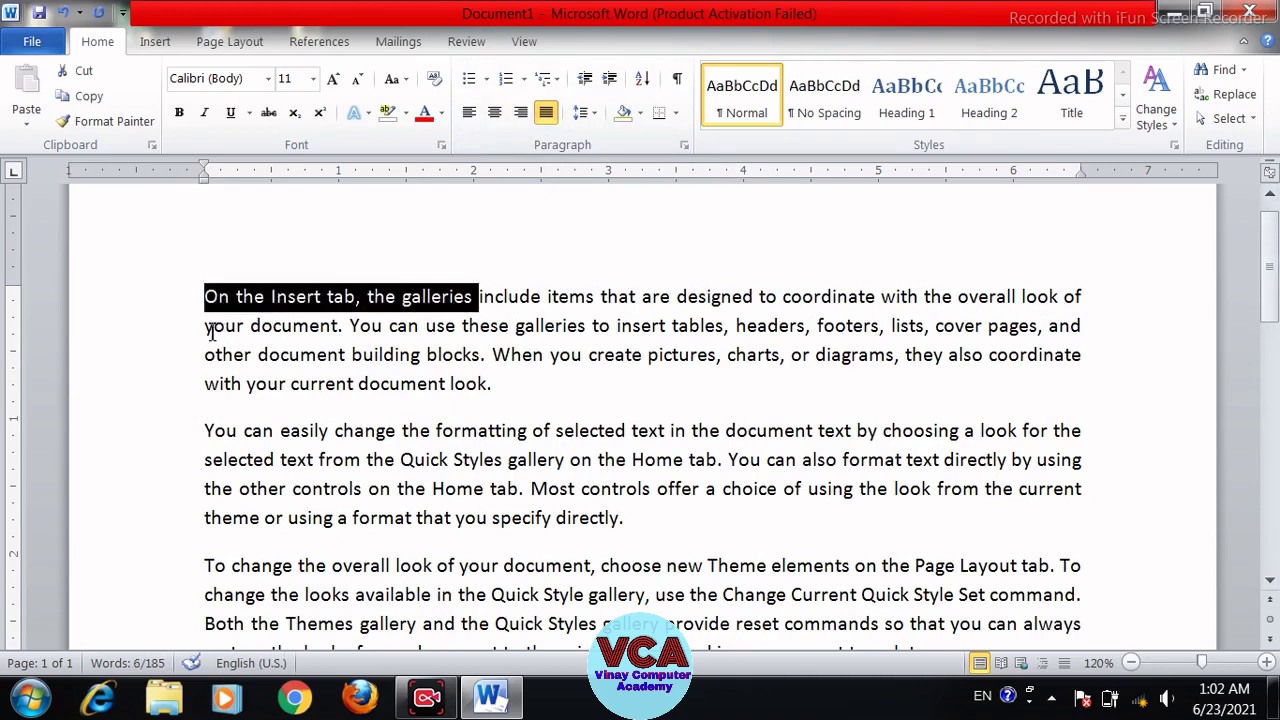
{"action": "left_click_drag", "start_coordinate": [206, 326], "coordinate": [425, 355]}
{"action": "left_click", "coordinate": [308, 352]}
{"action": "left_click_drag", "start_coordinate": [206, 326], "coordinate": [391, 328]}
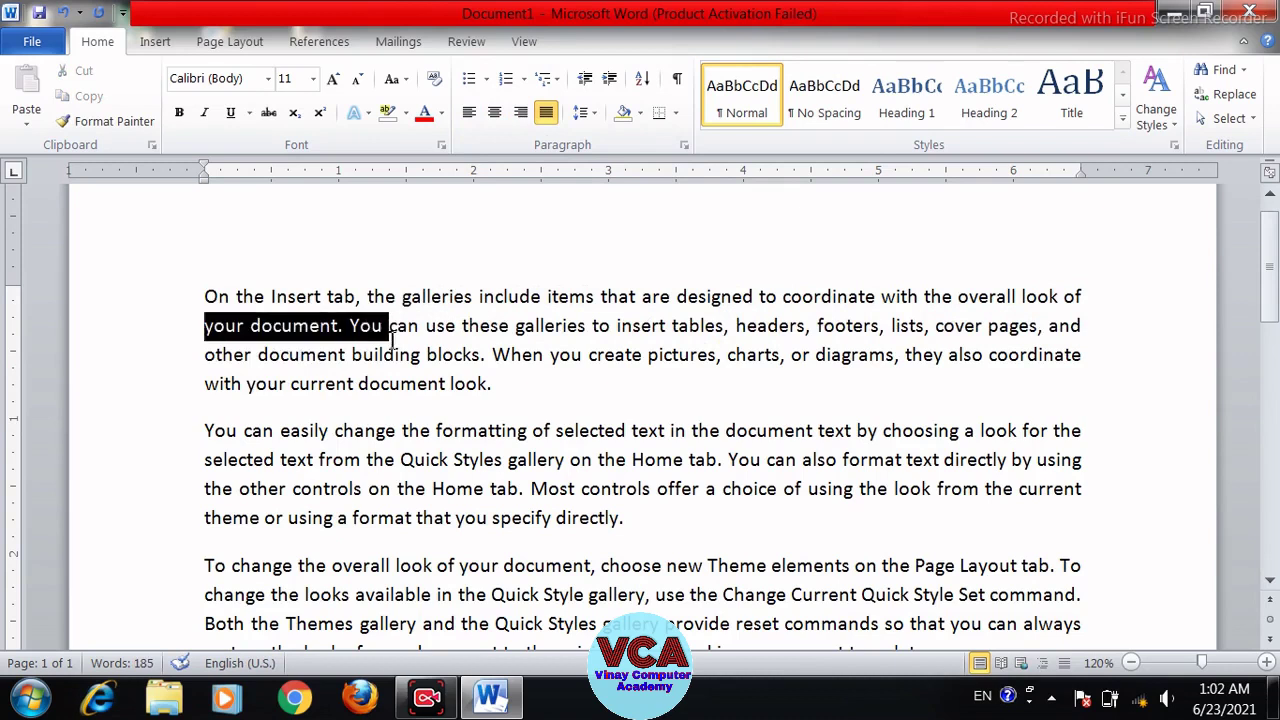
{"action": "left_click_drag", "start_coordinate": [206, 355], "coordinate": [425, 357]}
{"action": "left_click", "coordinate": [337, 383]}
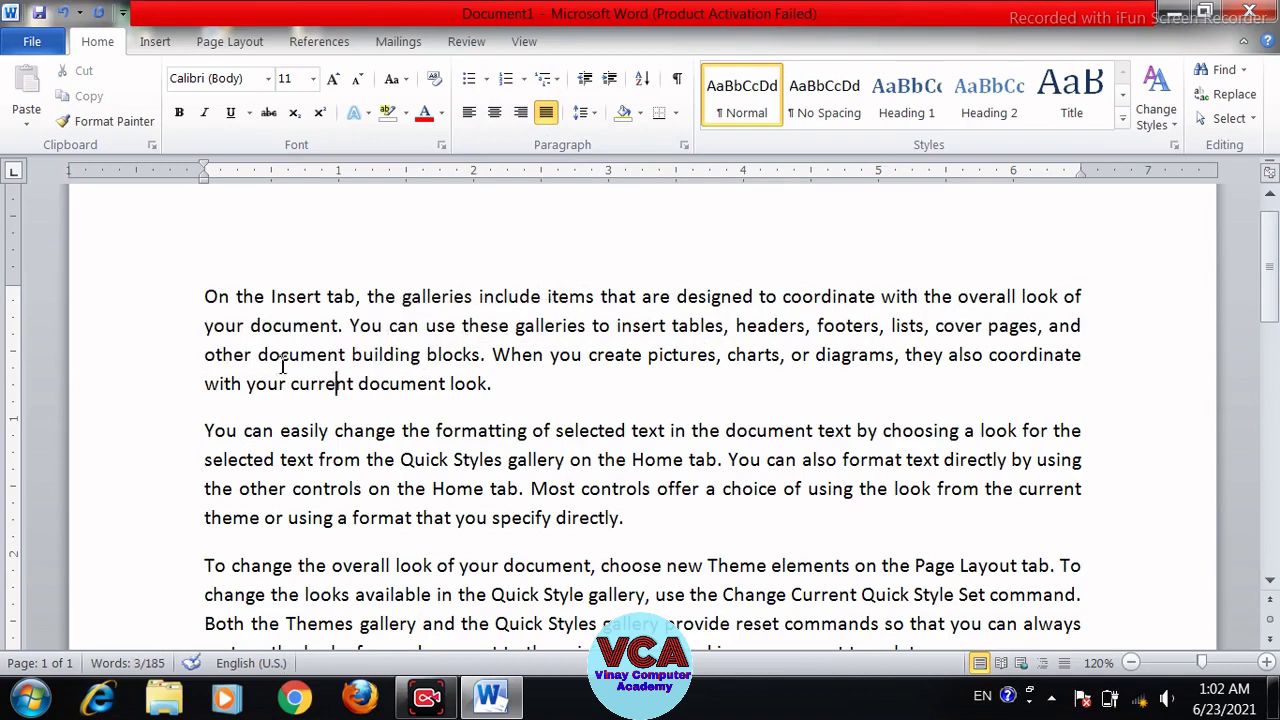
{"action": "left_click_drag", "start_coordinate": [206, 326], "coordinate": [235, 362]}
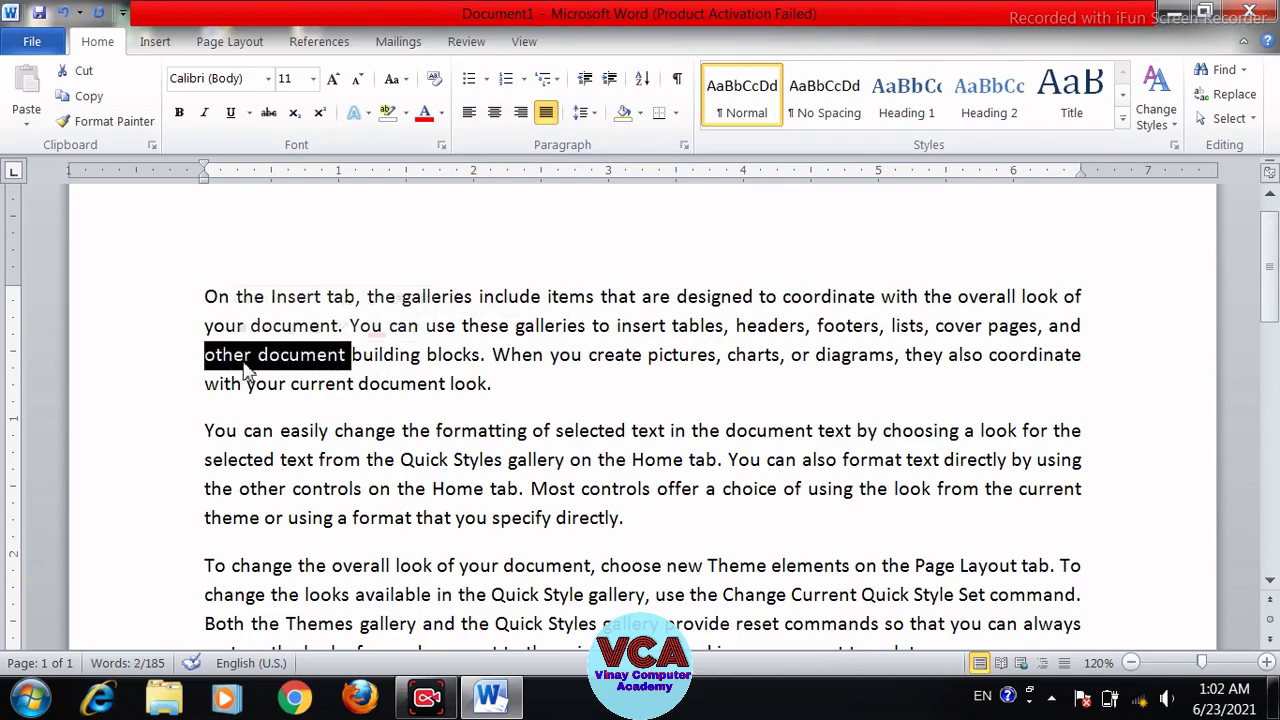
{"action": "left_click", "coordinate": [252, 364]}
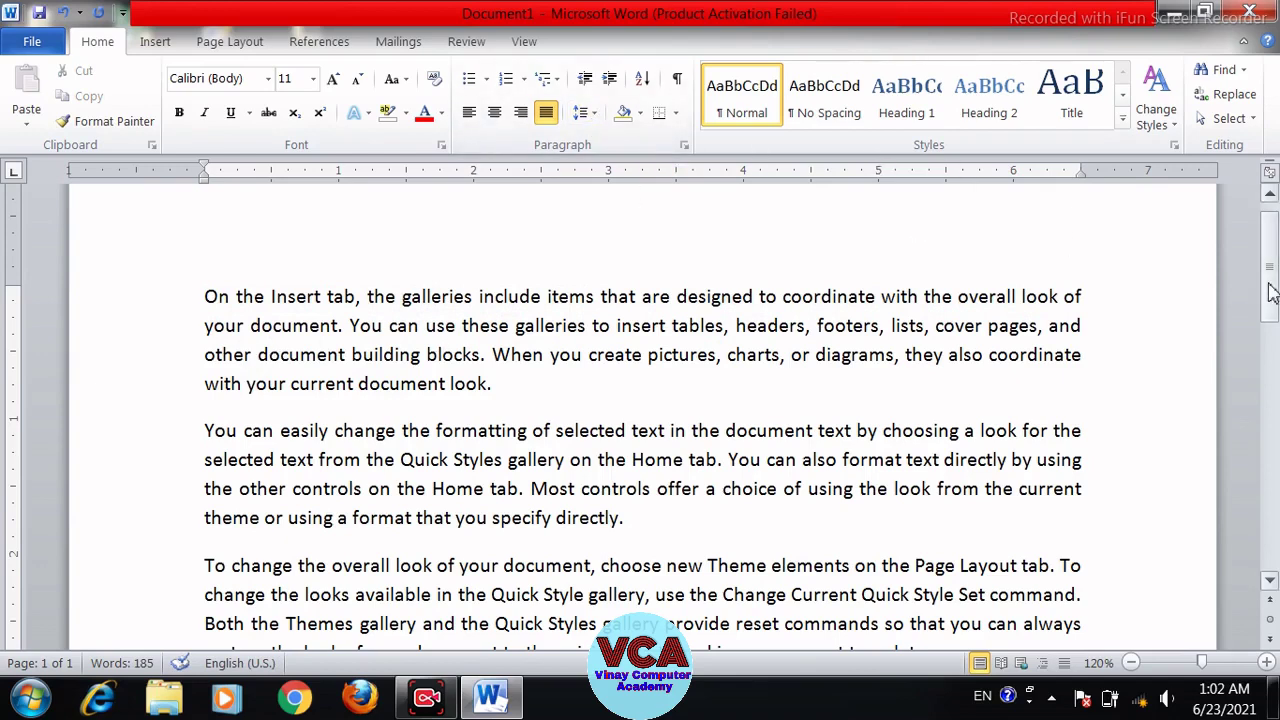
- Try line spacing of 1.0 and 1.15 on all three paragraphs, finishing with 2.0
{"action": "left_click_drag", "start_coordinate": [1270, 290], "coordinate": [1255, 322]}
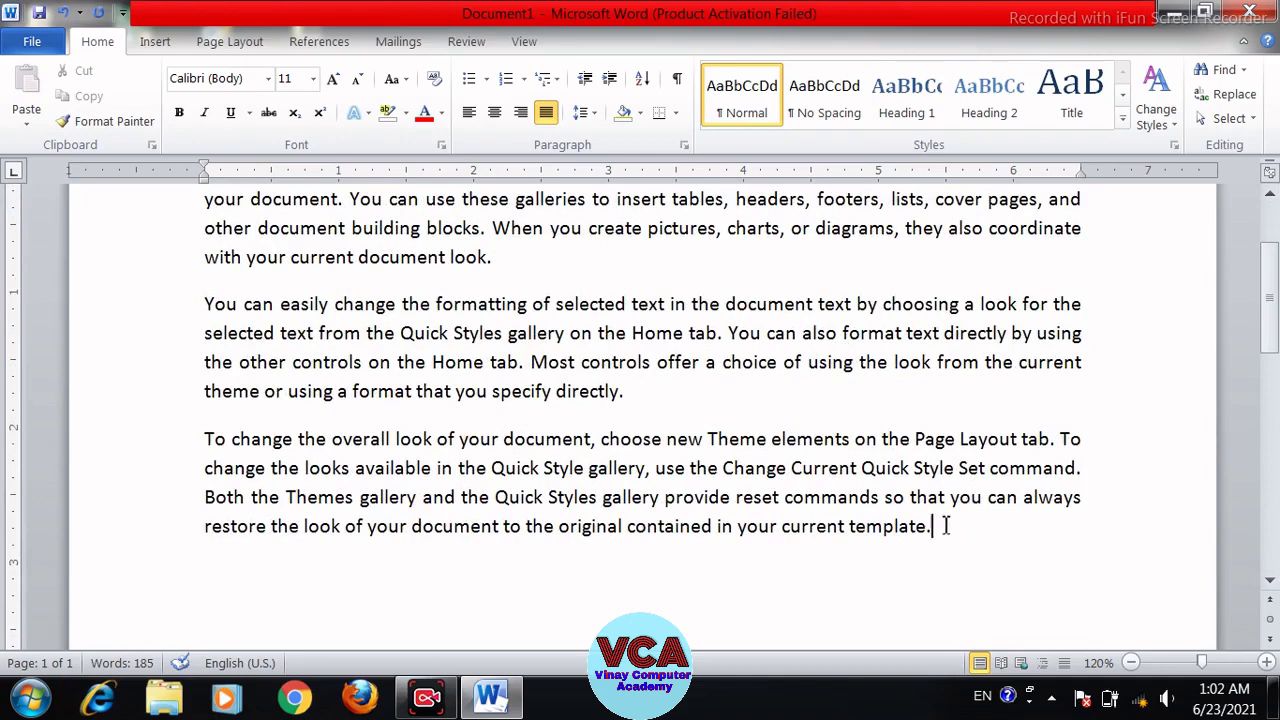
{"action": "left_click_drag", "start_coordinate": [943, 526], "coordinate": [226, 370]}
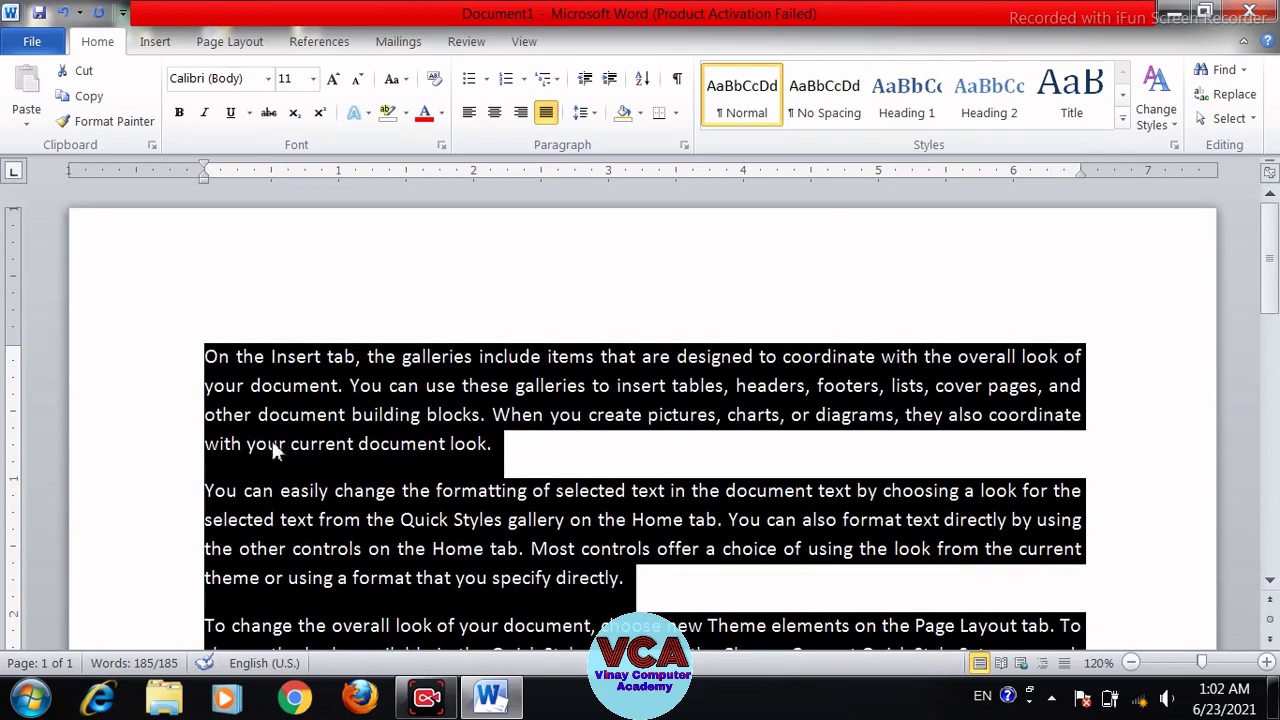
{"action": "left_click", "coordinate": [594, 114]}
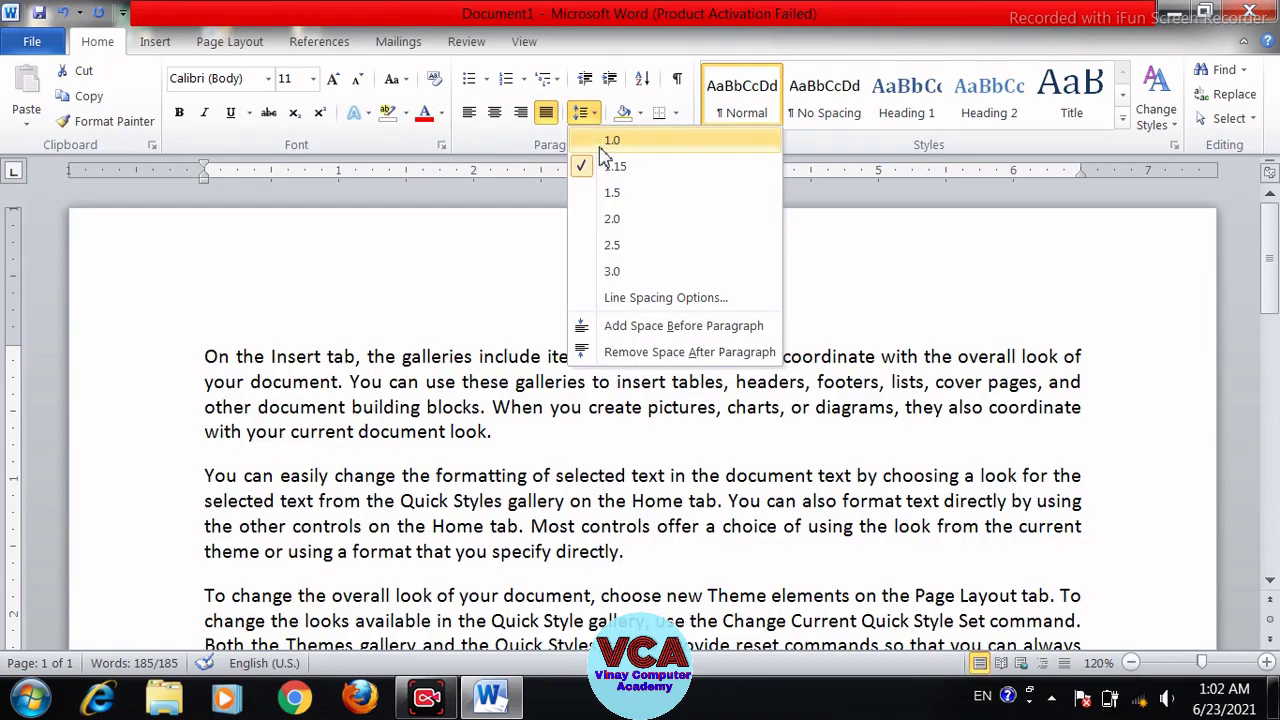
{"action": "left_click", "coordinate": [605, 145]}
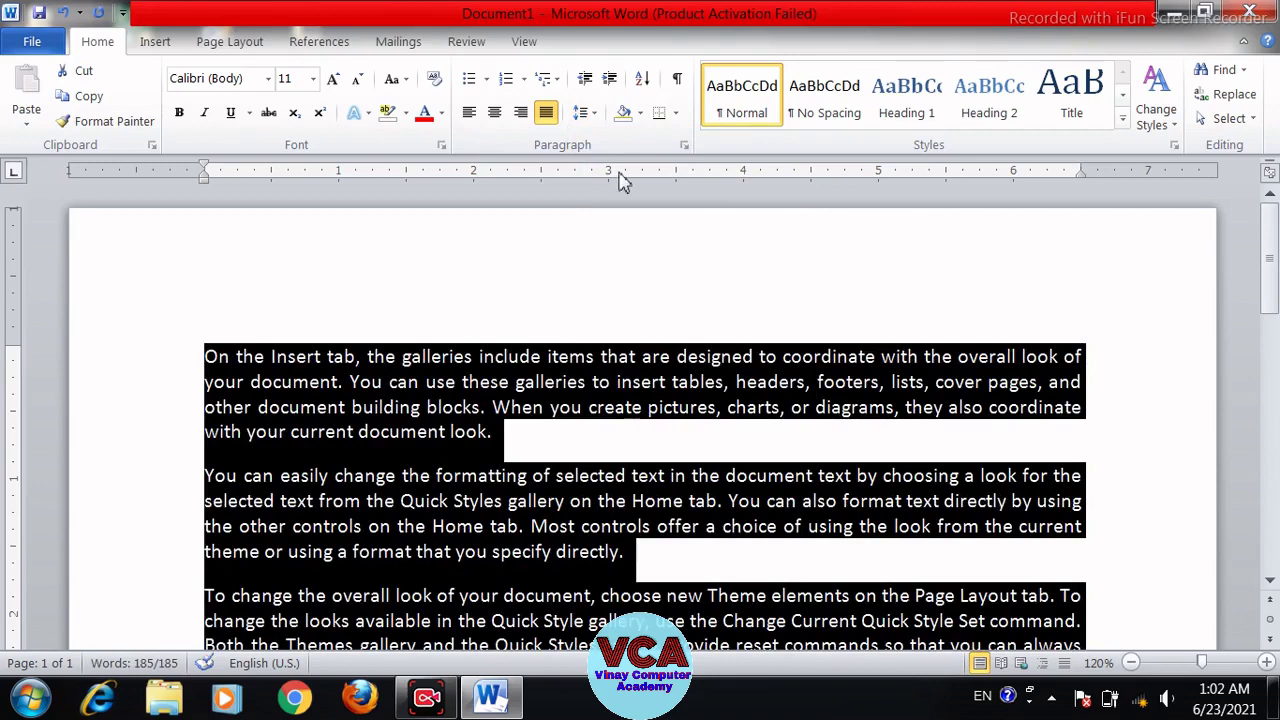
{"action": "left_click", "coordinate": [581, 112]}
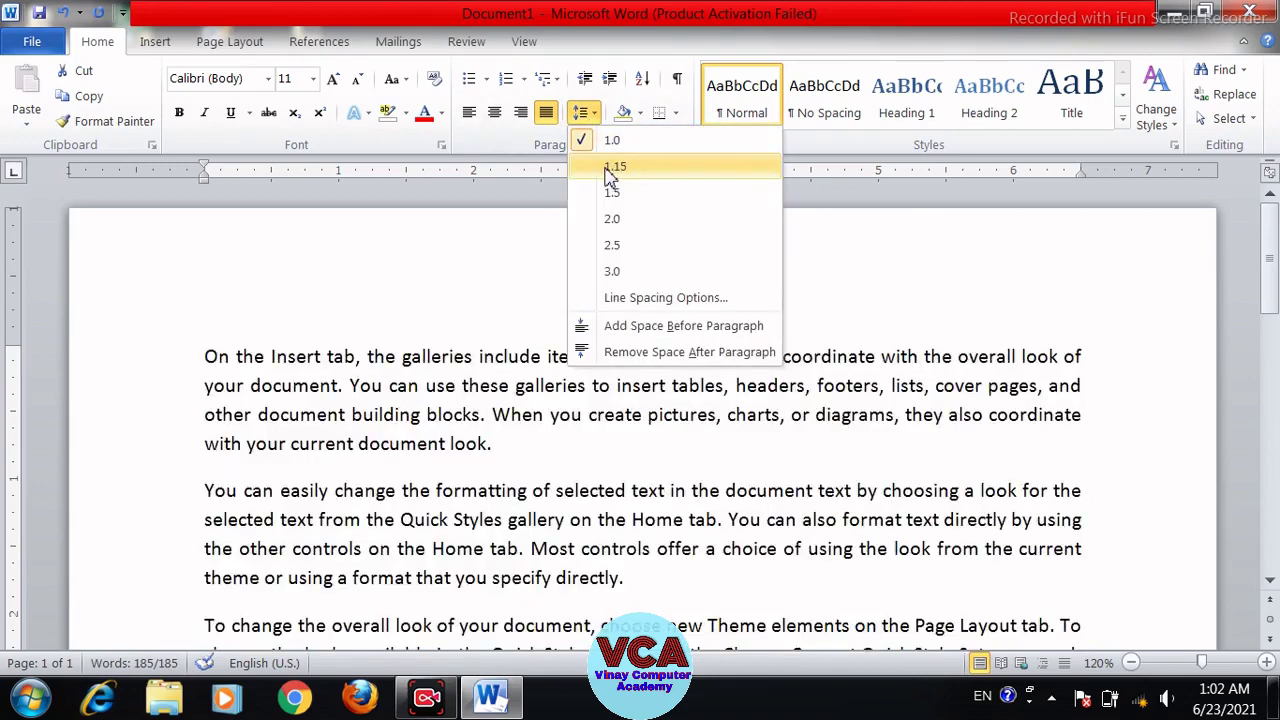
{"action": "left_click", "coordinate": [614, 168]}
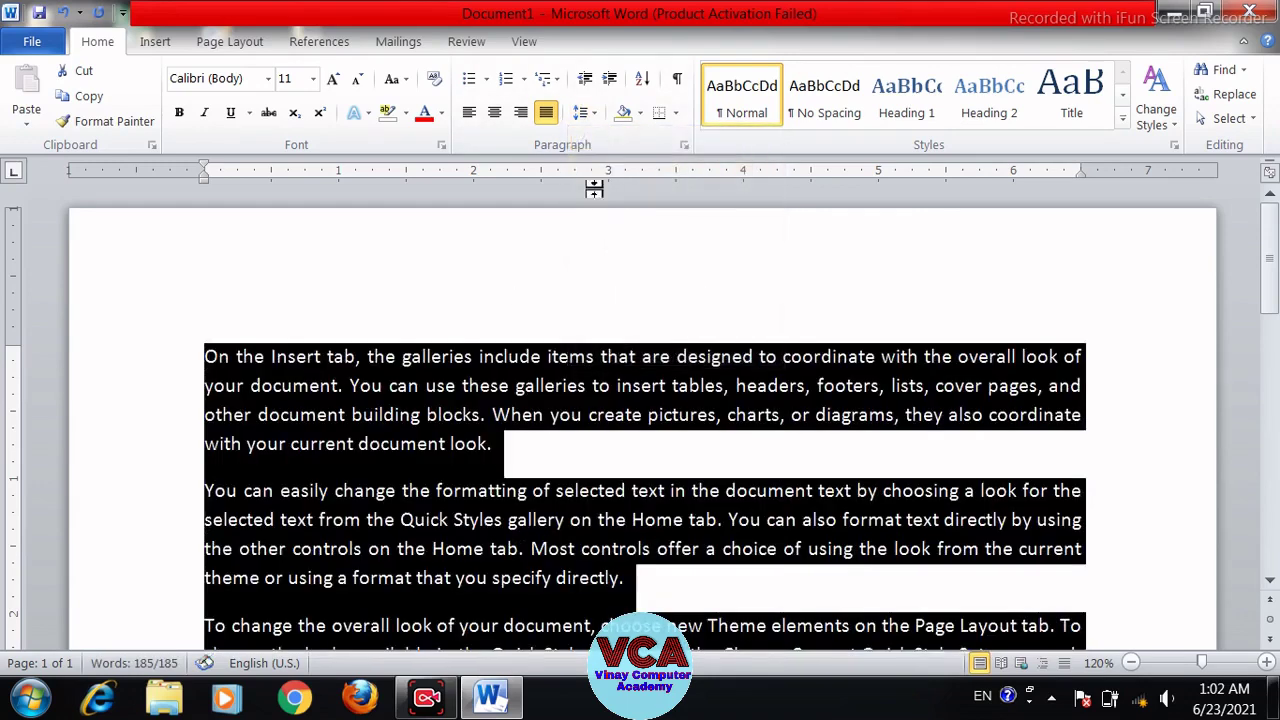
{"action": "left_click", "coordinate": [583, 113]}
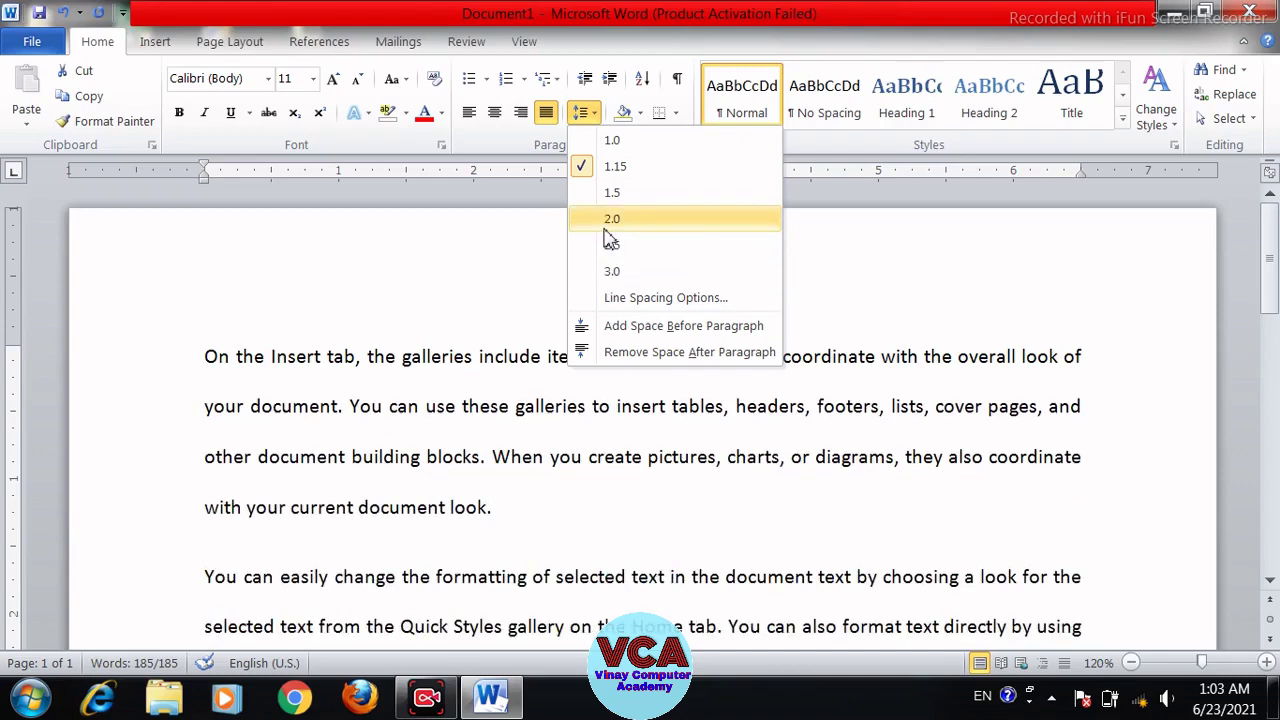
{"action": "left_click", "coordinate": [604, 222]}
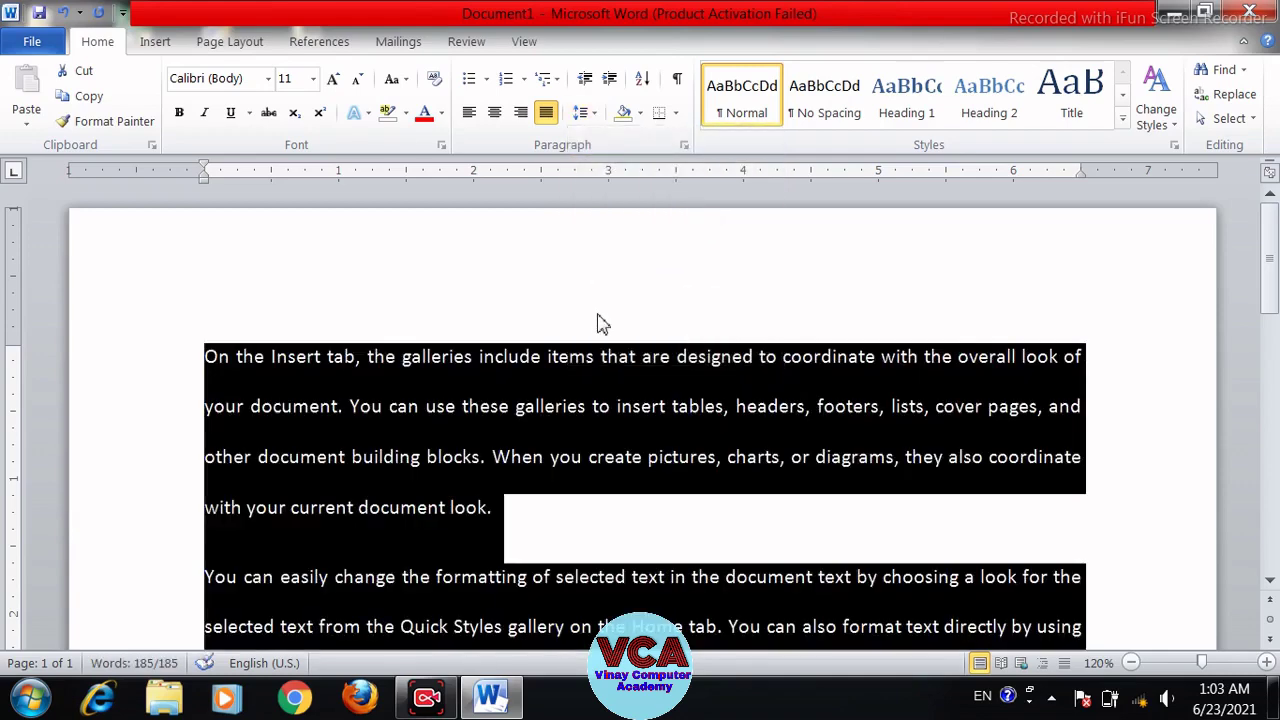
- Remove the space after all three paragraphs and deselect them to view the closed gaps
{"action": "mouse_move", "coordinate": [1271, 258]}
{"action": "left_mouse_down"}
{"action": "mouse_move", "coordinate": [1272, 365]}
{"action": "mouse_move", "coordinate": [1272, 235]}
{"action": "left_mouse_up"}
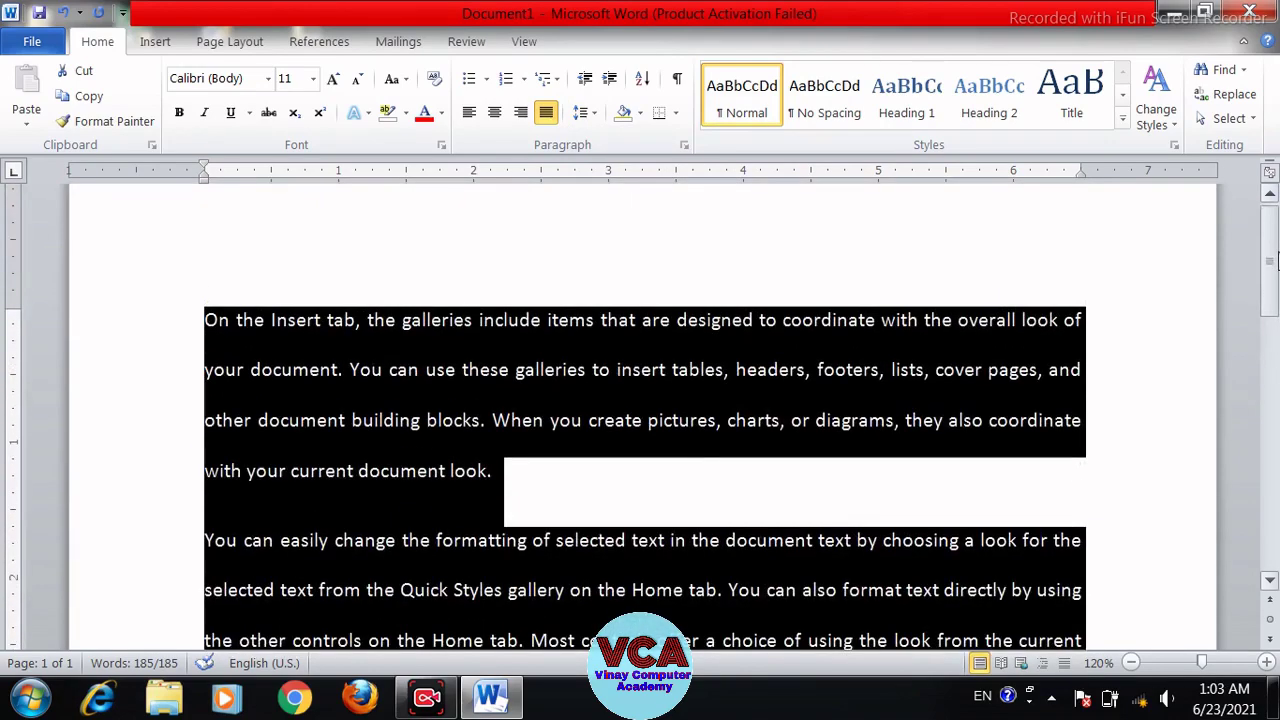
{"action": "left_click", "coordinate": [614, 372]}
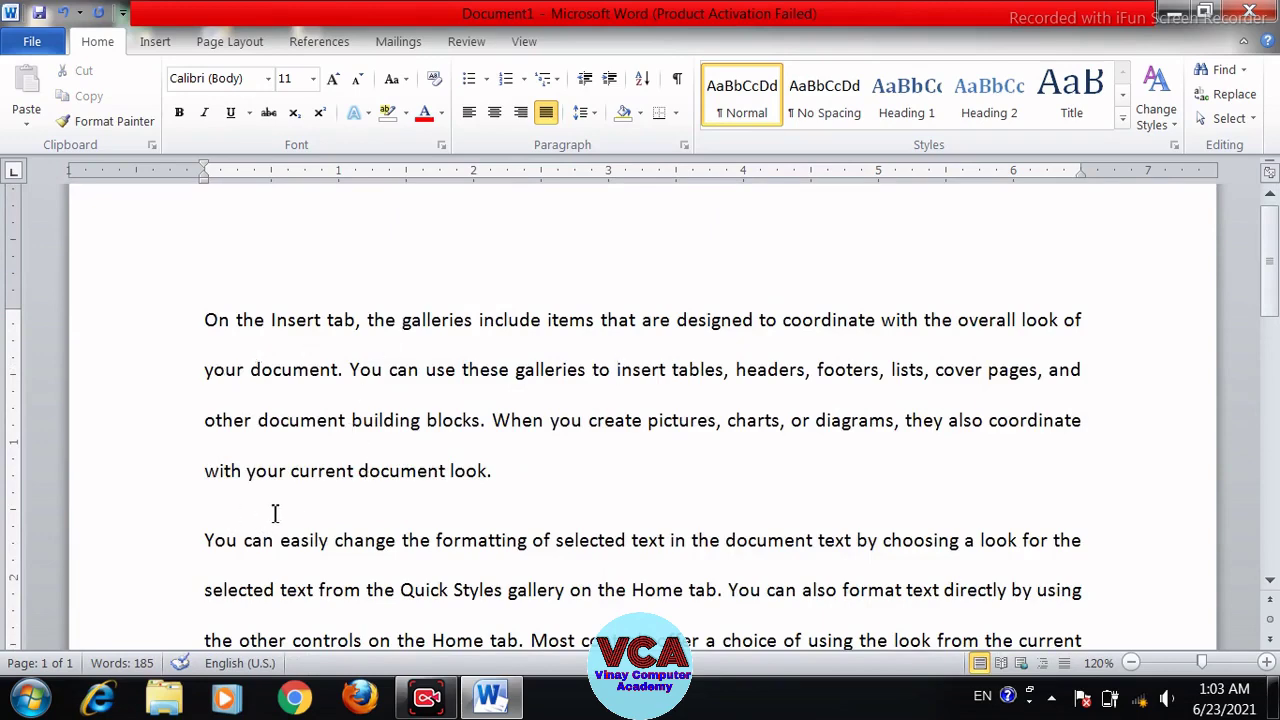
{"action": "left_click_drag", "start_coordinate": [1268, 284], "coordinate": [1268, 339]}
{"action": "left_click", "coordinate": [580, 112]}
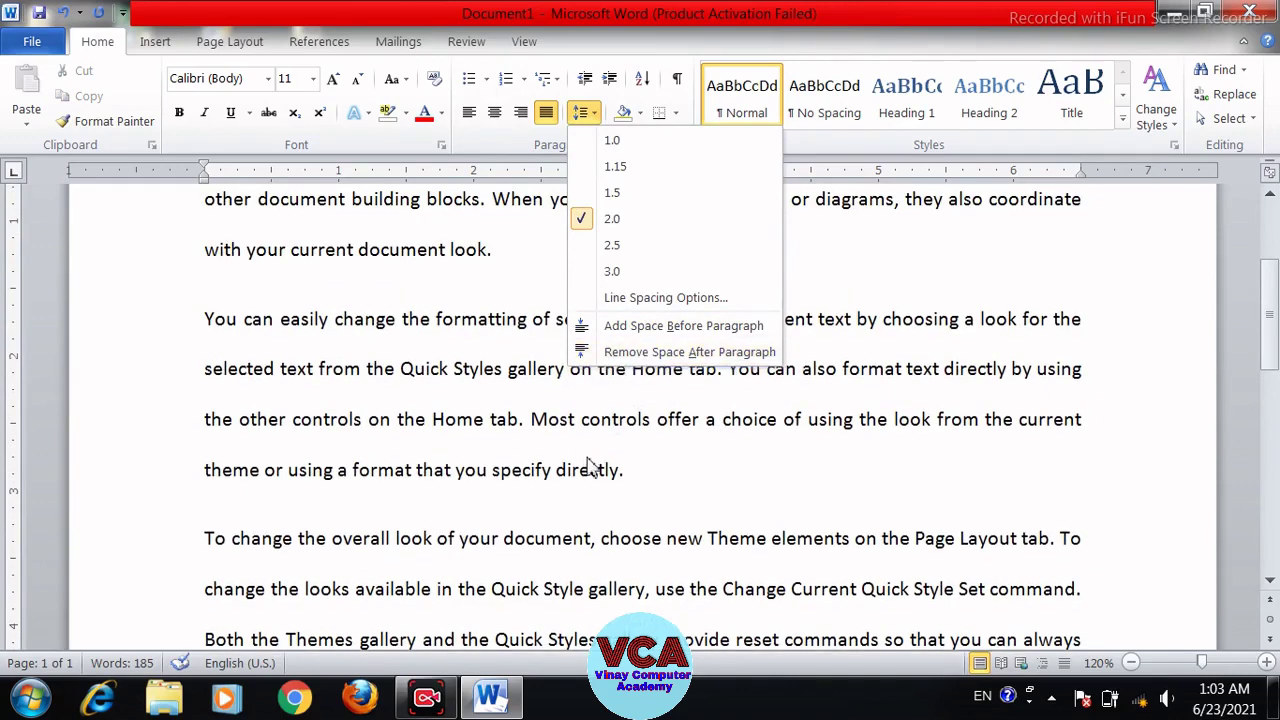
{"action": "left_click", "coordinate": [642, 462]}
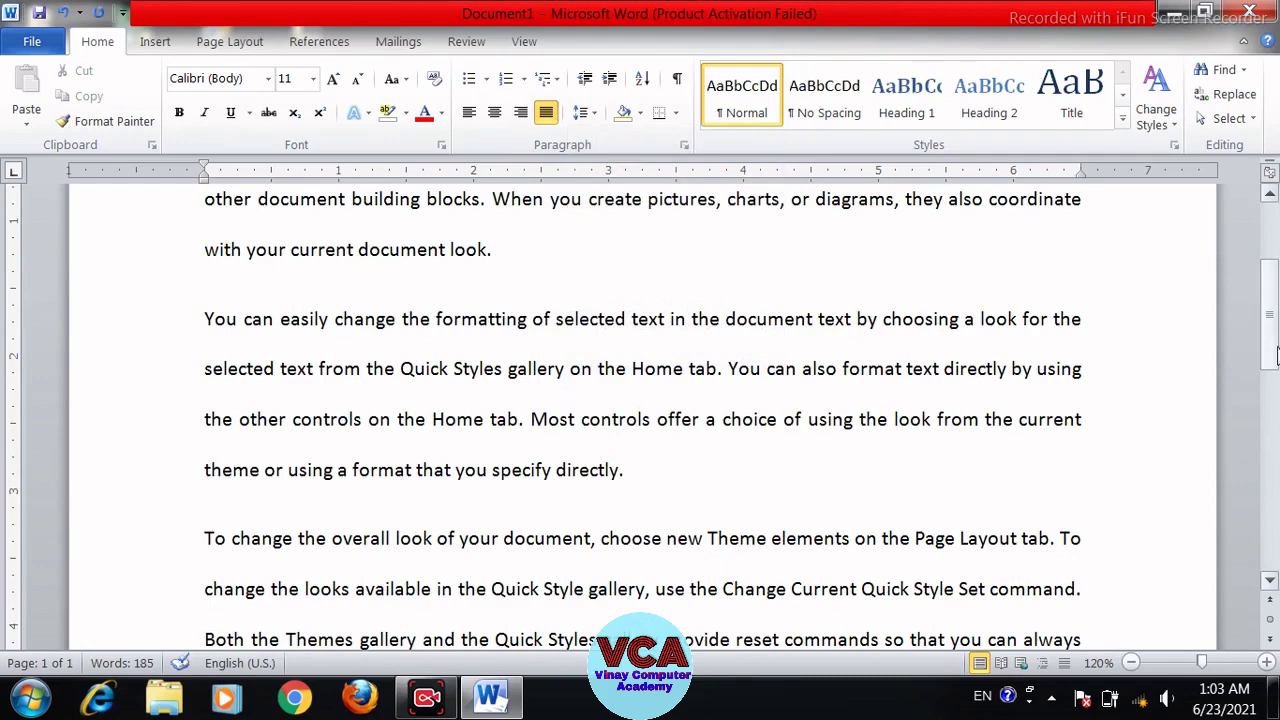
{"action": "scroll", "coordinate": [1263, 368], "scroll_direction": "down", "scroll_amount": 5}
{"action": "left_click_drag", "start_coordinate": [949, 226], "coordinate": [688, 163]}
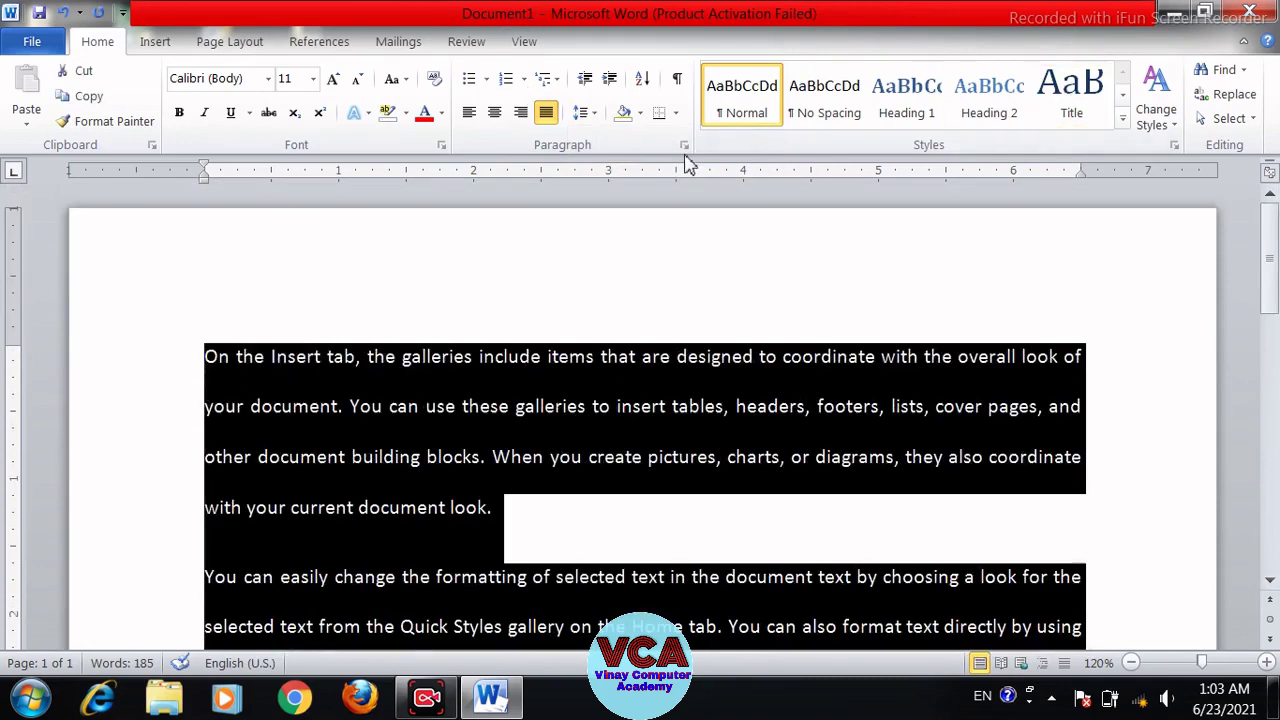
{"action": "left_click", "coordinate": [590, 112]}
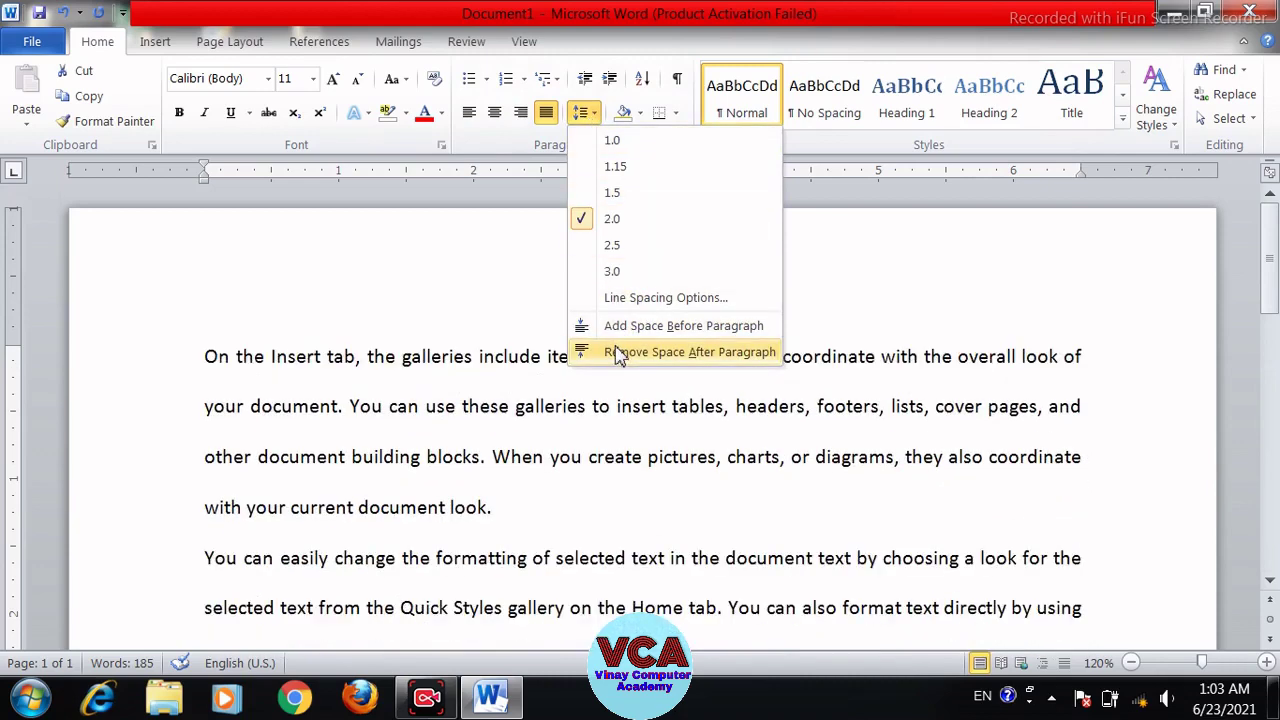
{"action": "left_click", "coordinate": [618, 353]}
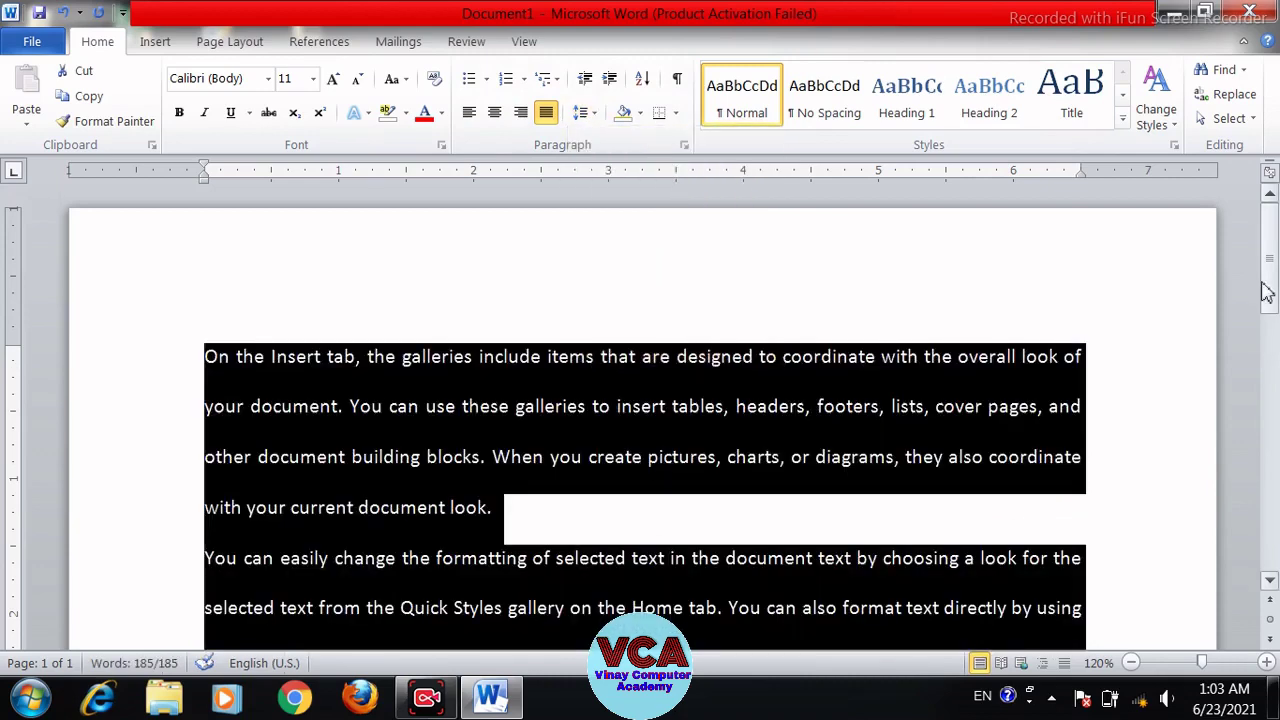
{"action": "mouse_move", "coordinate": [1276, 290]}
{"action": "left_mouse_down"}
{"action": "mouse_move", "coordinate": [1270, 393]}
{"action": "mouse_move", "coordinate": [1258, 302]}
{"action": "left_mouse_up"}
{"action": "left_click", "coordinate": [860, 405]}
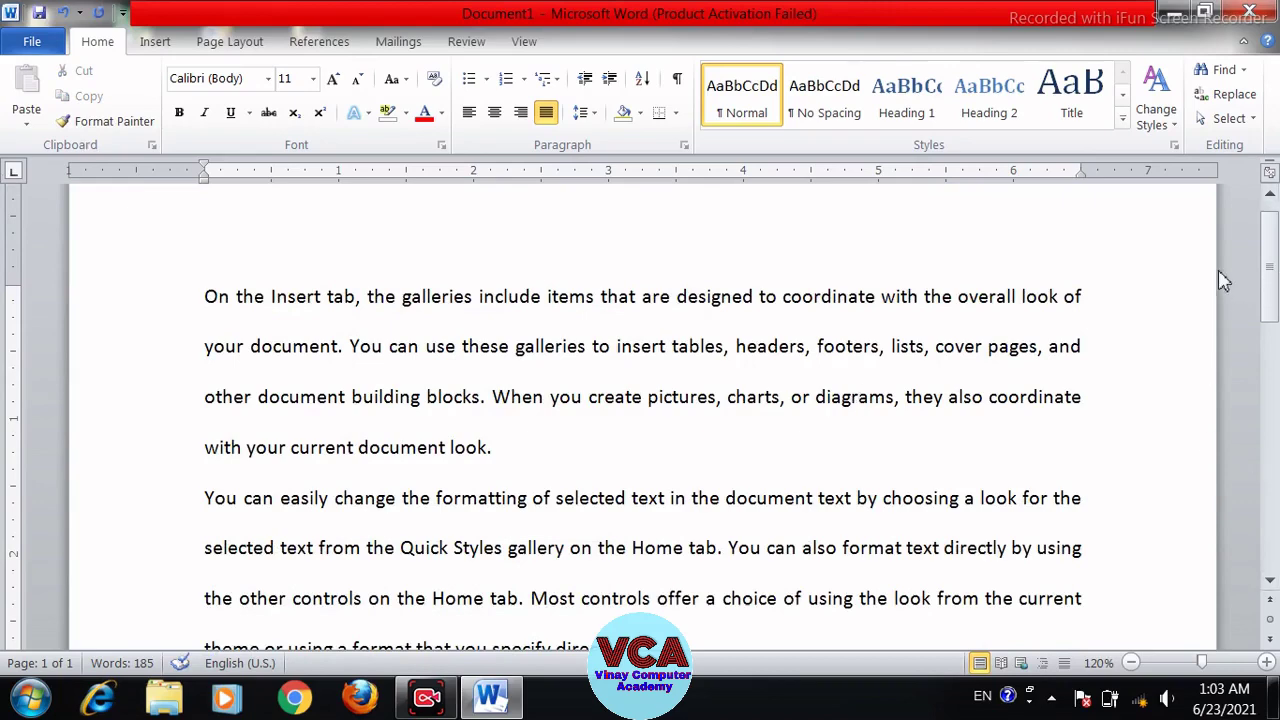
{"action": "mouse_move", "coordinate": [1268, 280]}
{"action": "left_mouse_down"}
{"action": "mouse_move", "coordinate": [1270, 361]}
{"action": "mouse_move", "coordinate": [1268, 277]}
{"action": "left_mouse_up"}
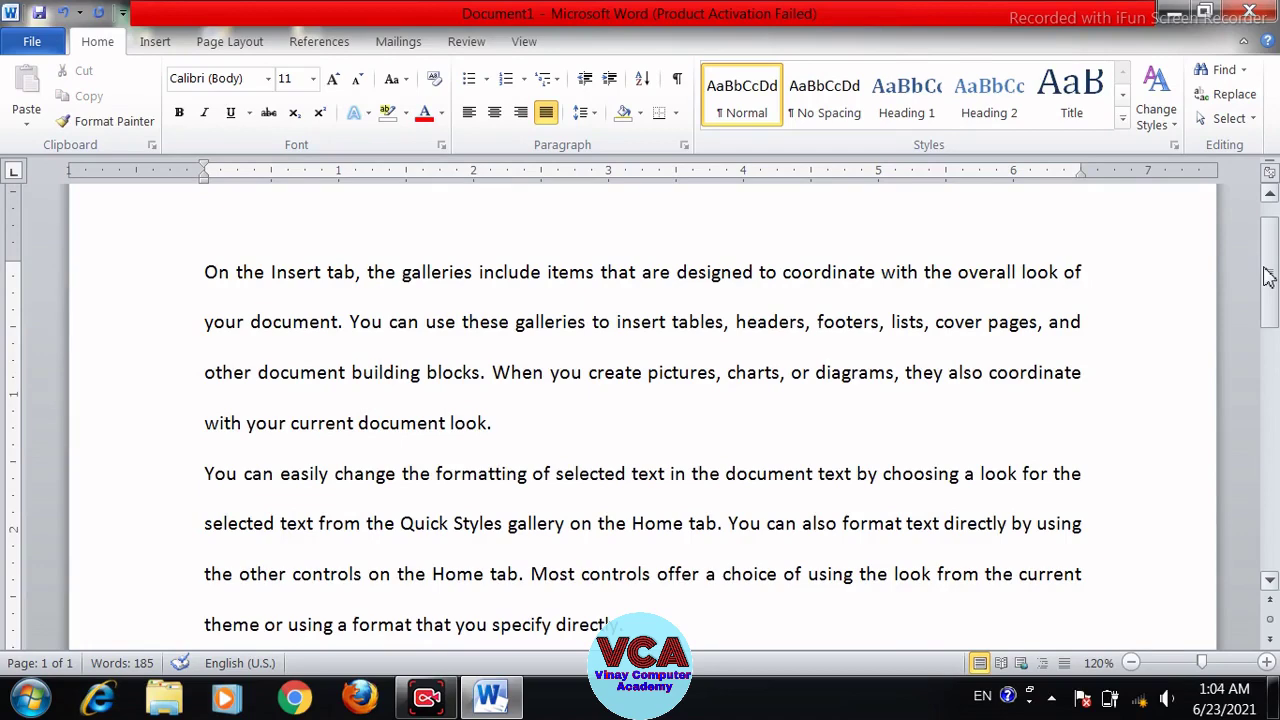
- Add space after all three paragraphs again and deselect them
{"action": "left_click_drag", "start_coordinate": [1268, 277], "coordinate": [1260, 348]}
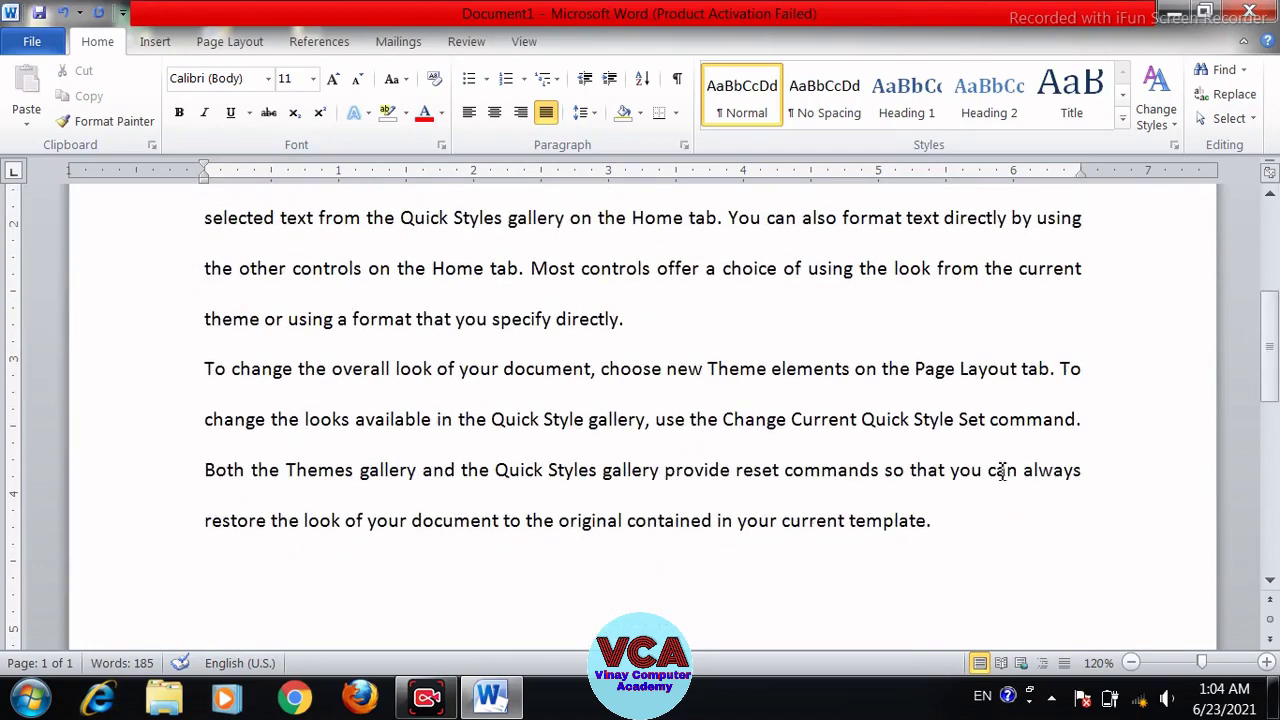
{"action": "left_click_drag", "start_coordinate": [975, 518], "coordinate": [226, 338]}
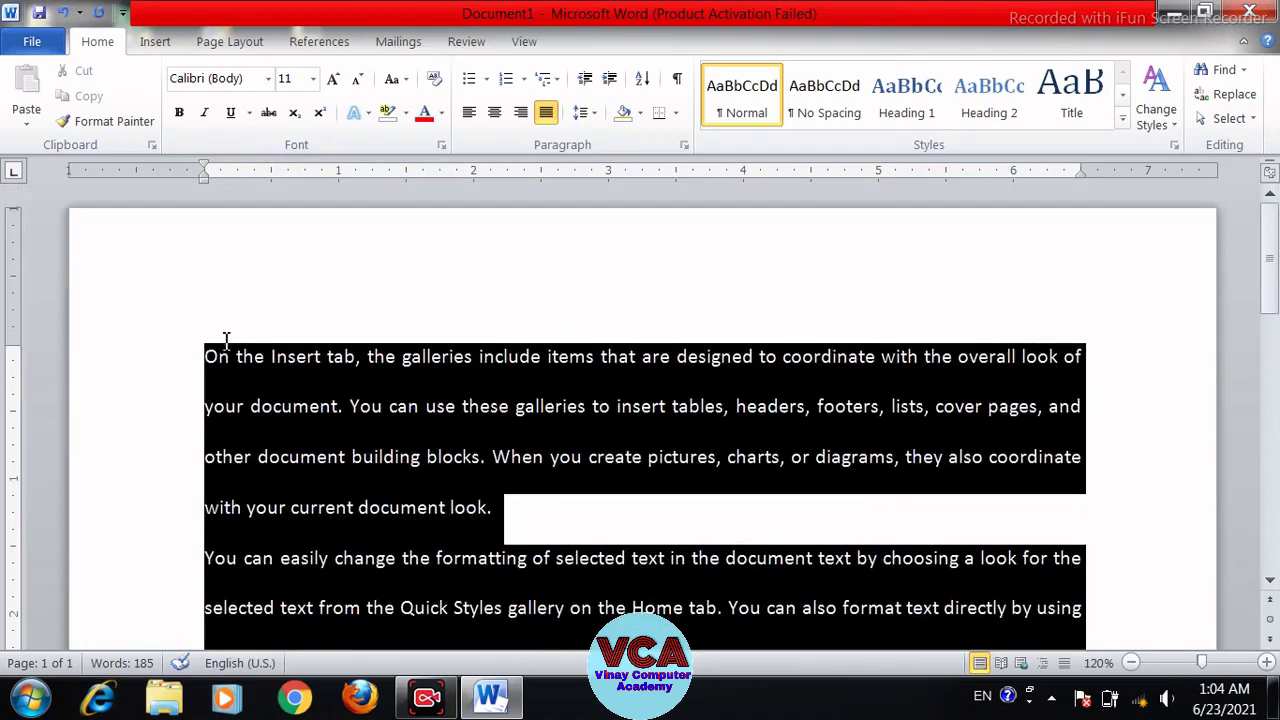
{"action": "left_click", "coordinate": [583, 112]}
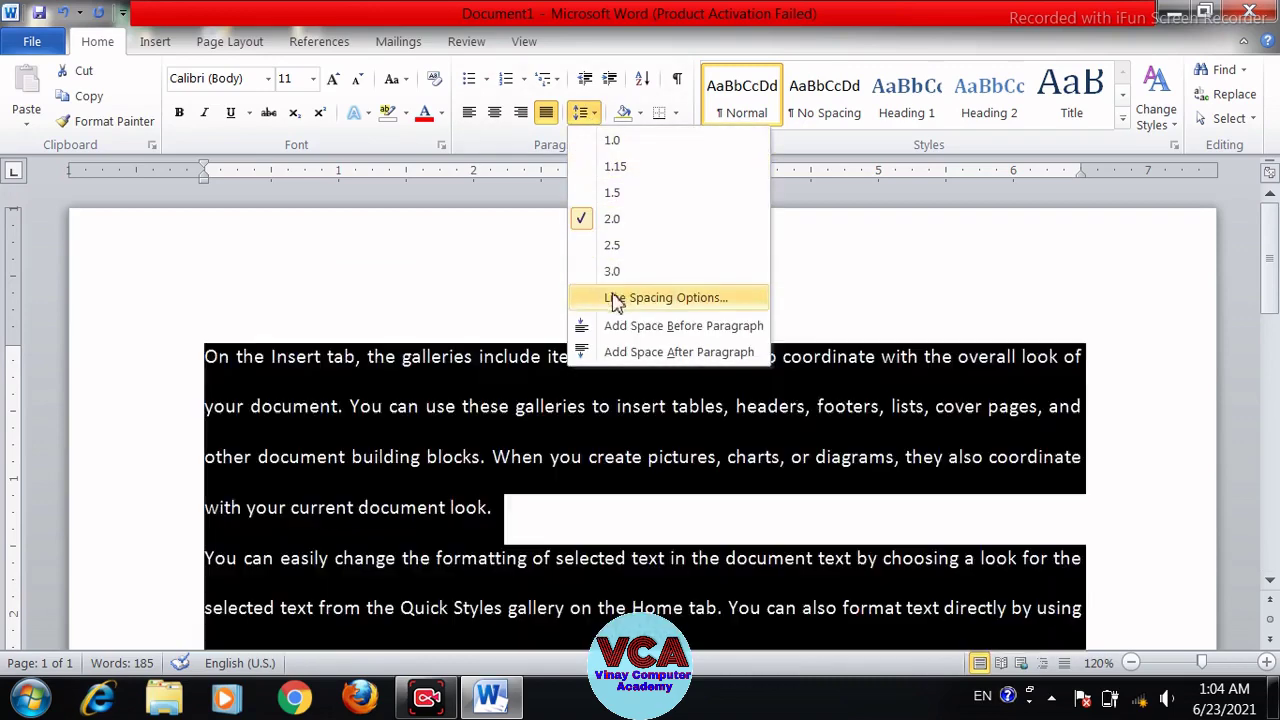
{"action": "left_click", "coordinate": [612, 352]}
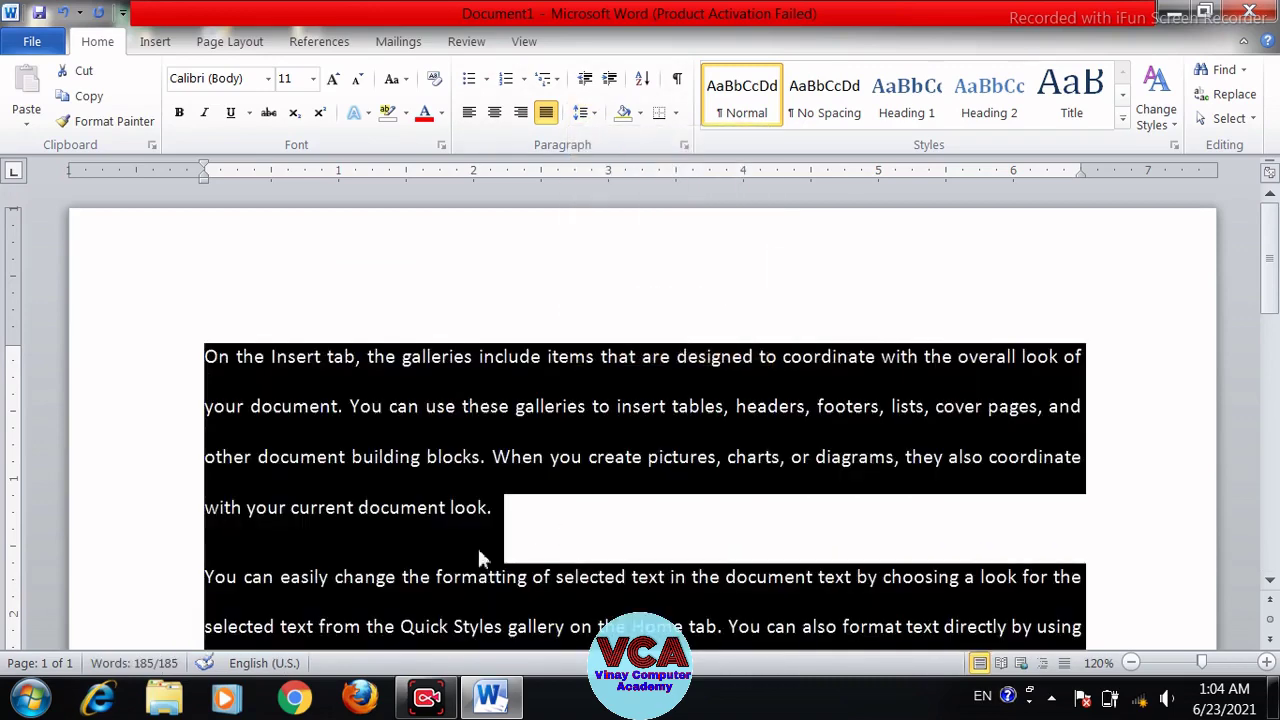
{"action": "left_click", "coordinate": [451, 549]}
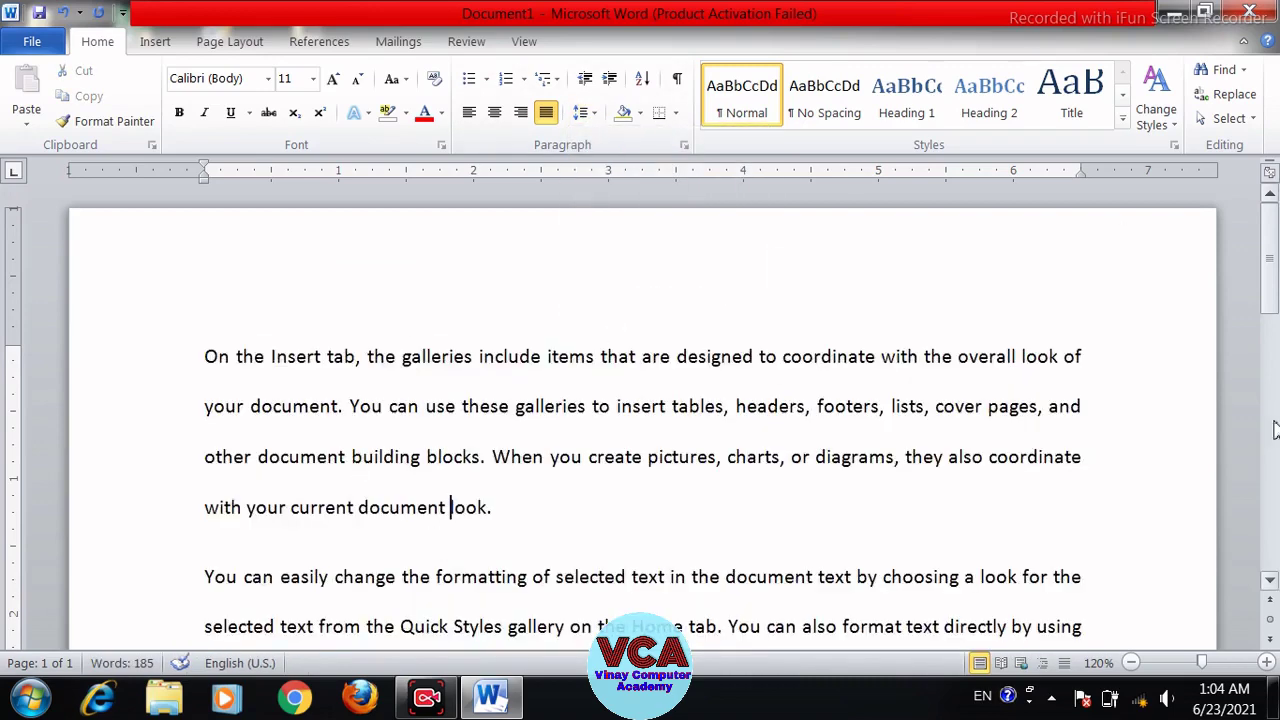
- Set the line spacing of all three paragraphs to 1.15
{"action": "left_click_drag", "start_coordinate": [1272, 290], "coordinate": [1272, 370]}
{"action": "left_click_drag", "start_coordinate": [960, 506], "coordinate": [175, 514]}
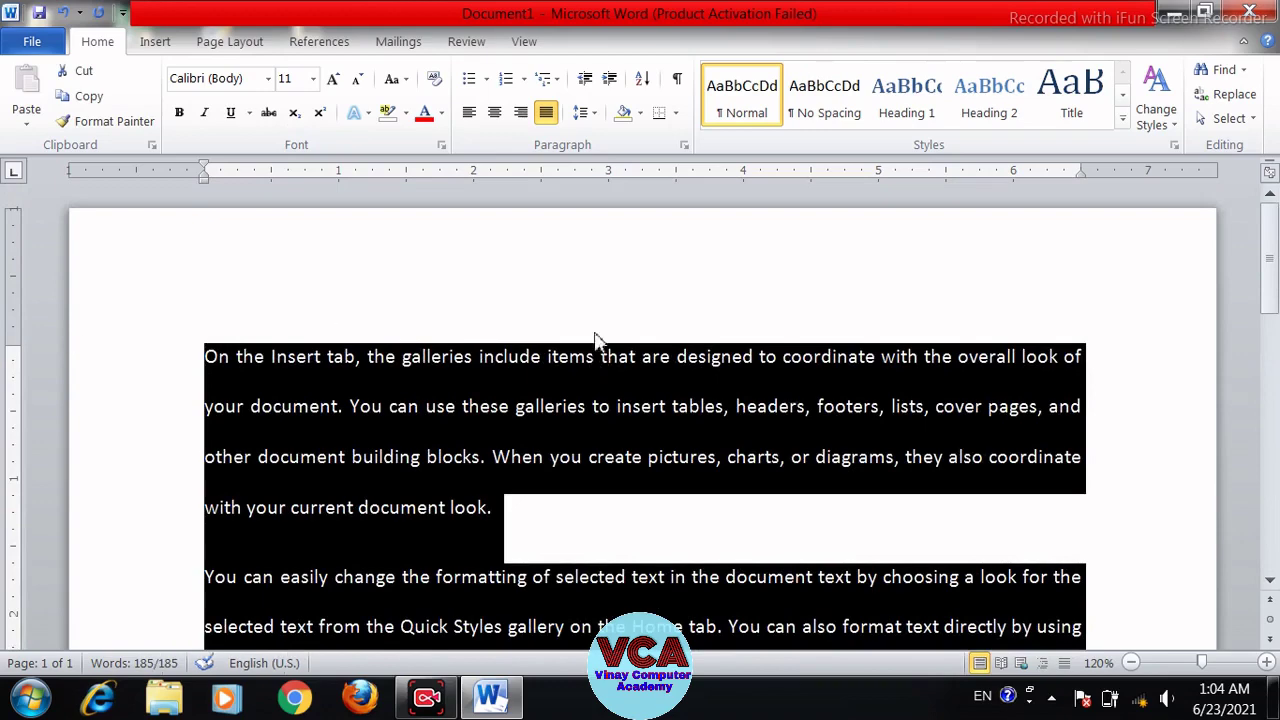
{"action": "left_click", "coordinate": [581, 112]}
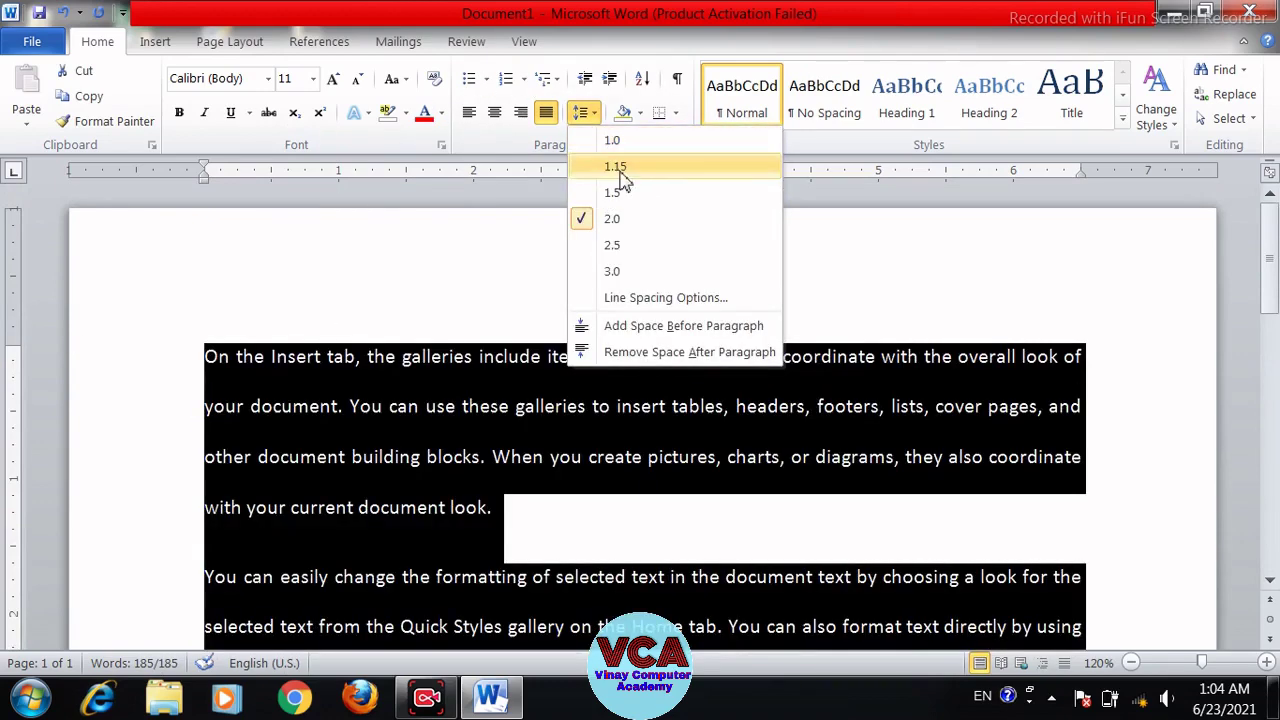
{"action": "left_click", "coordinate": [616, 168]}
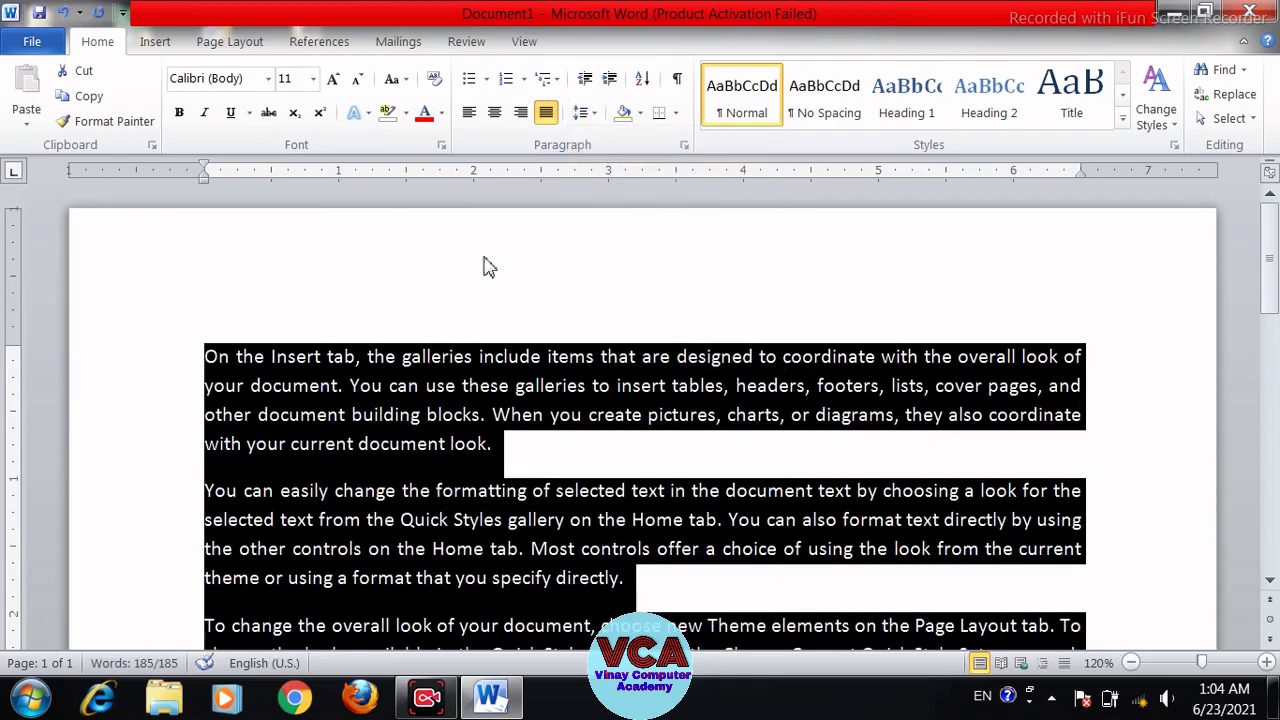
- Open the detailed line spacing options for the selected paragraphs and set the left indentation to 0.5"
{"action": "left_click", "coordinate": [592, 118]}
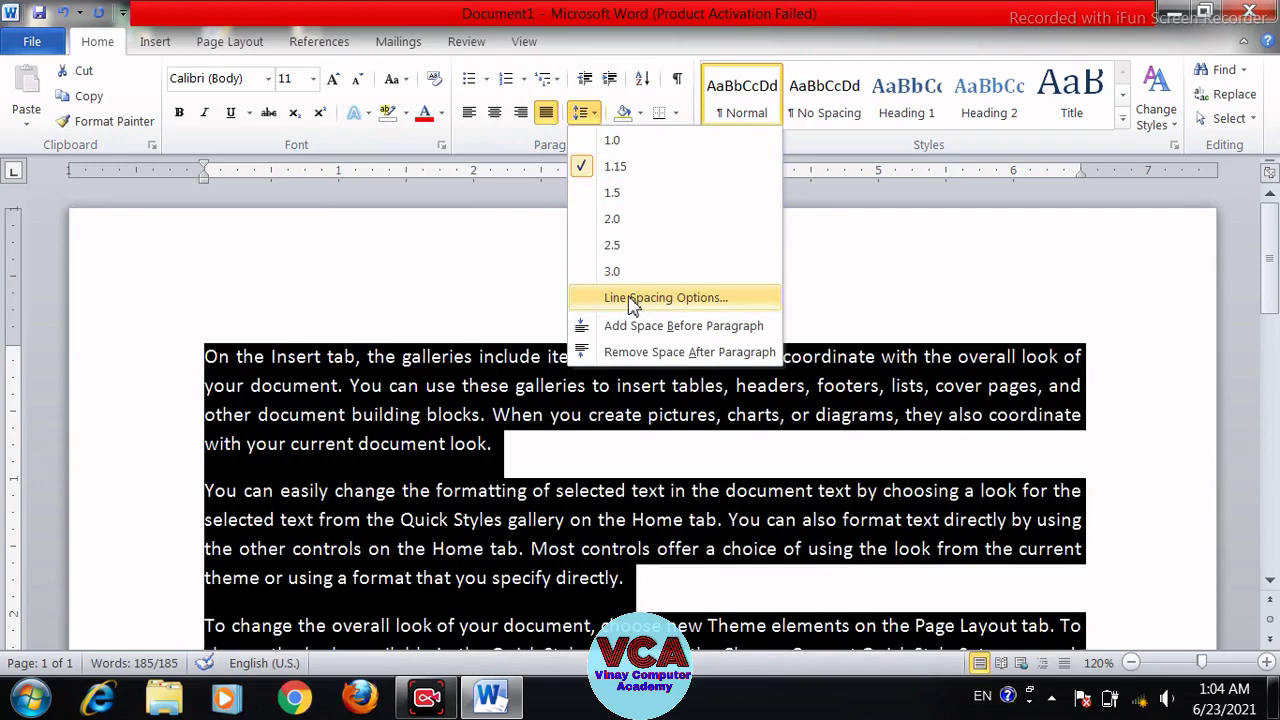
{"action": "left_click", "coordinate": [633, 299]}
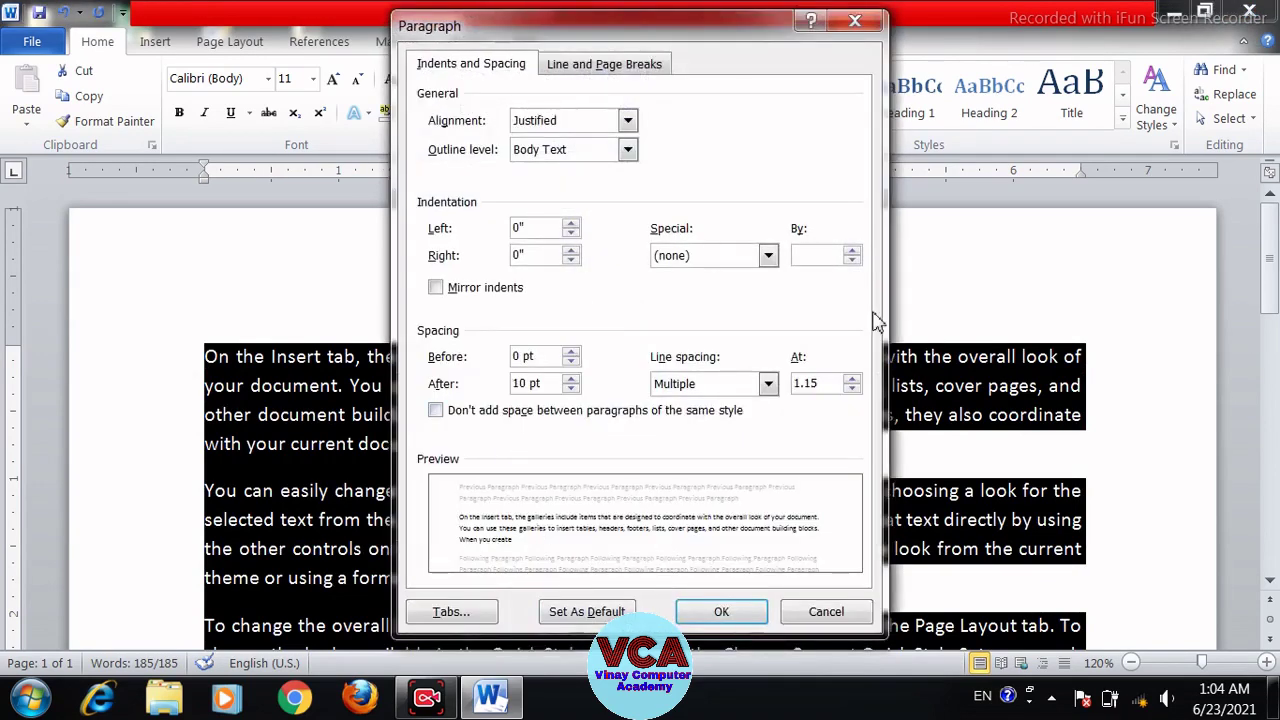
{"action": "left_click_drag", "start_coordinate": [645, 36], "coordinate": [654, 73]}
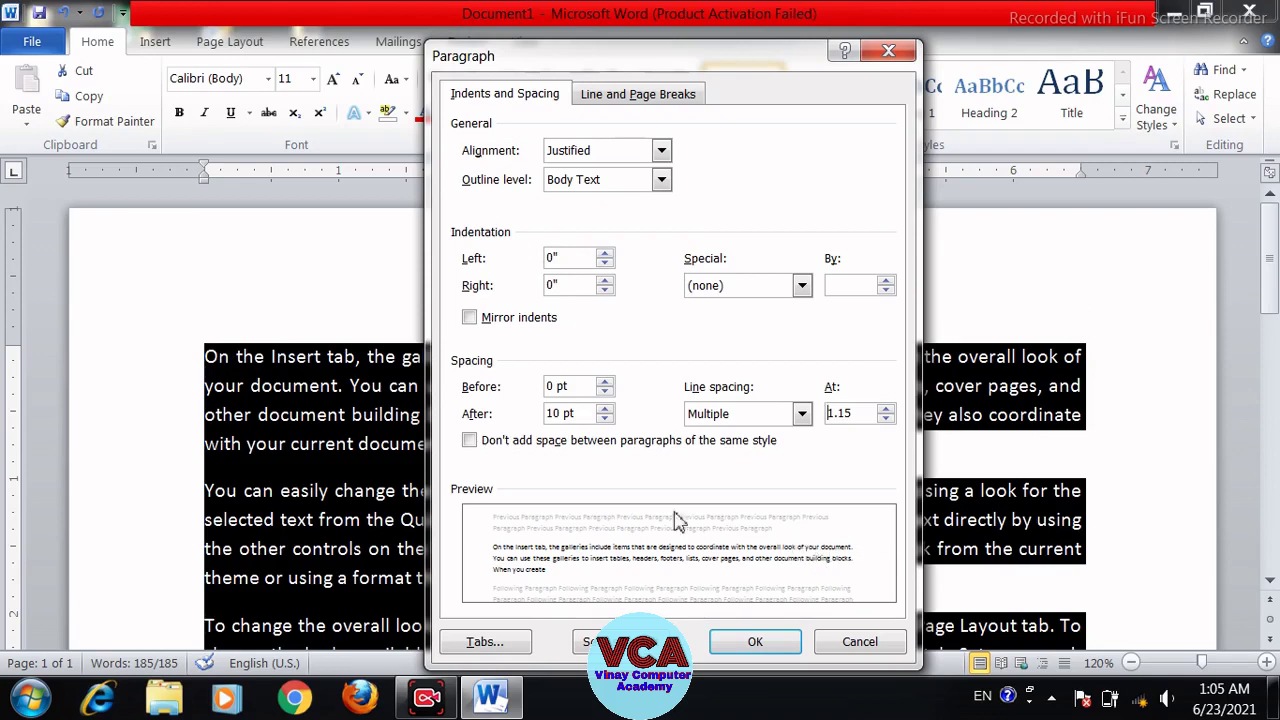
{"action": "left_click", "coordinate": [605, 253]}
{"action": "left_click", "coordinate": [605, 253]}
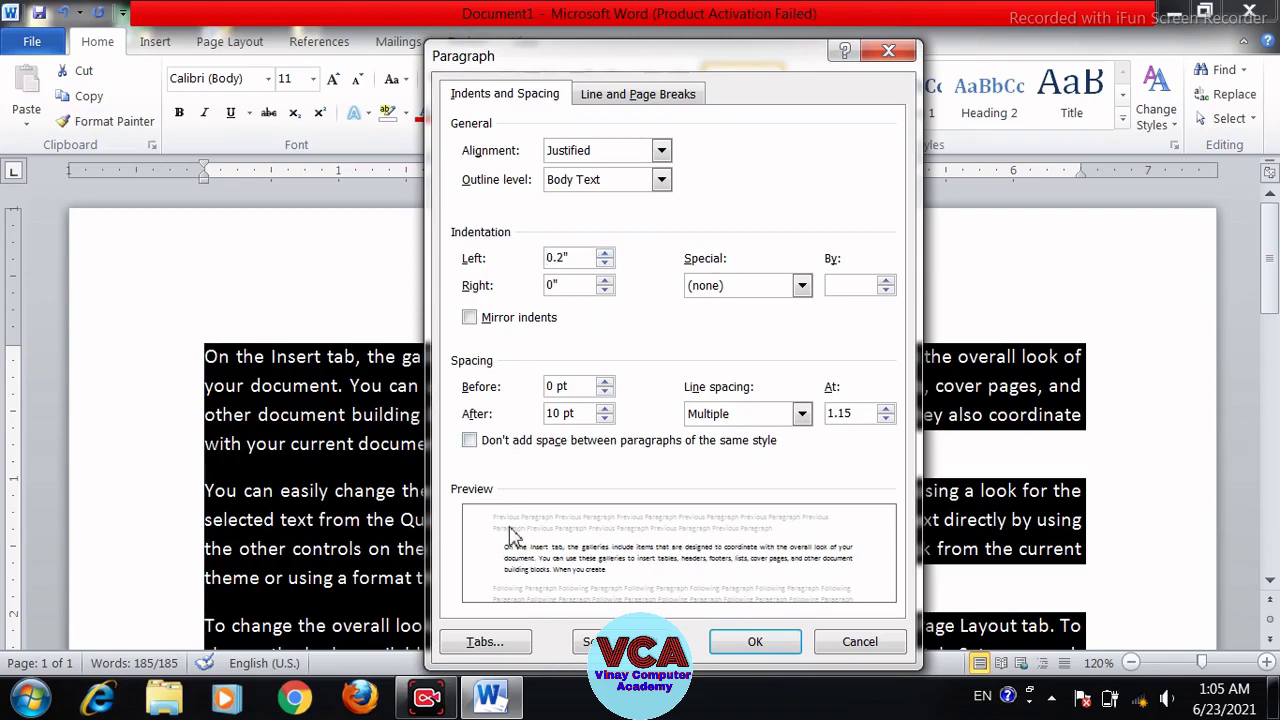
{"action": "left_click", "coordinate": [605, 254]}
{"action": "left_click", "coordinate": [605, 254]}
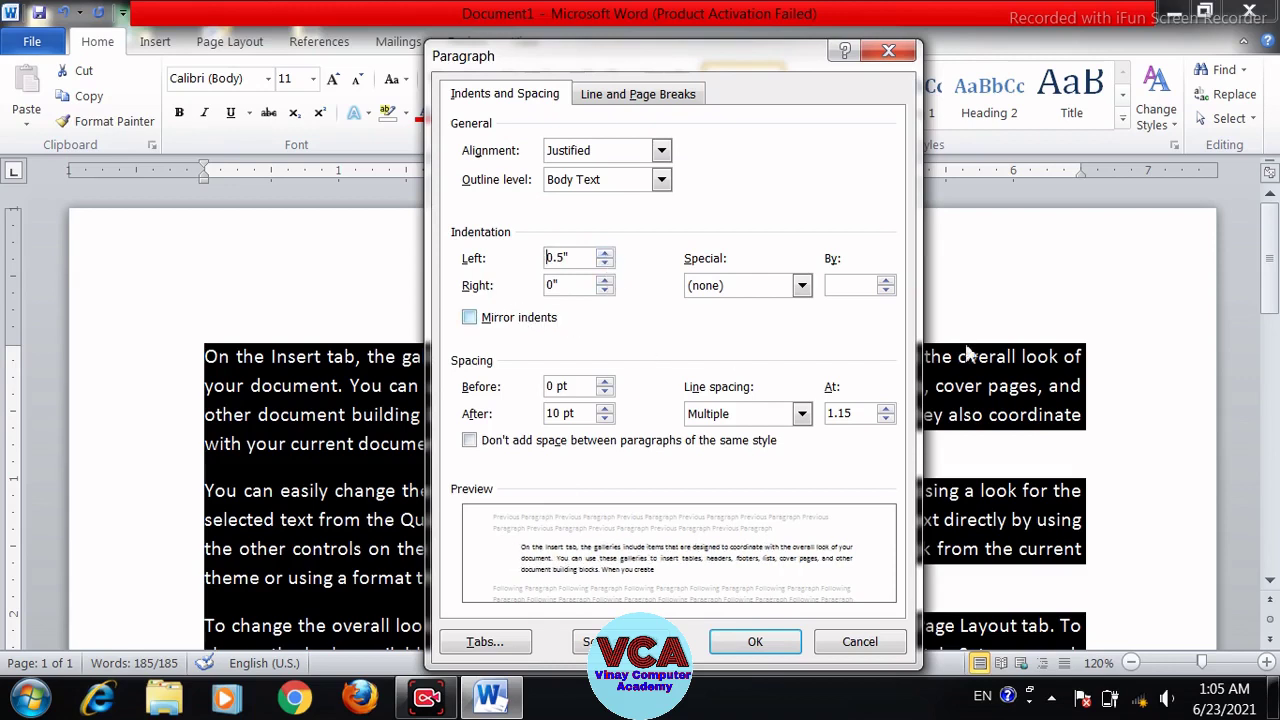
- Set the right indentation of the selected paragraphs to 0.5"
{"action": "left_click", "coordinate": [605, 281]}
{"action": "left_click", "coordinate": [605, 281]}
{"action": "left_click", "coordinate": [605, 281]}
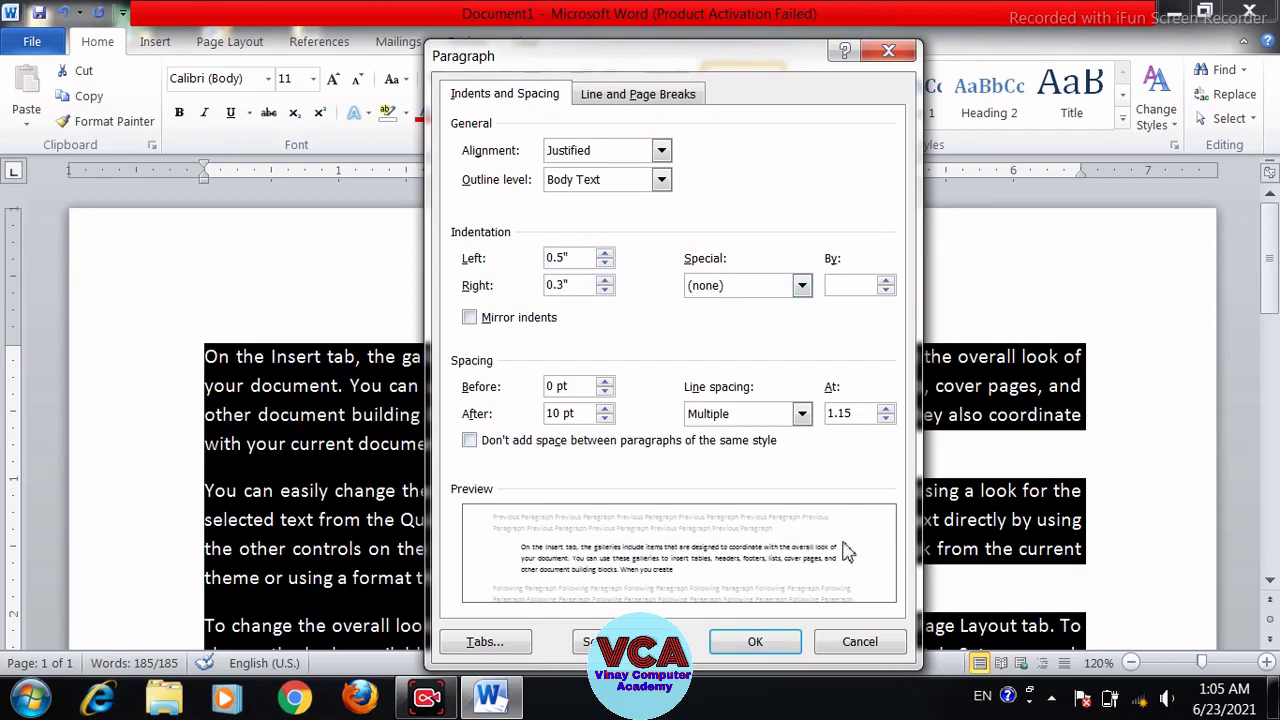
{"action": "left_click", "coordinate": [605, 281]}
{"action": "left_click", "coordinate": [605, 281]}
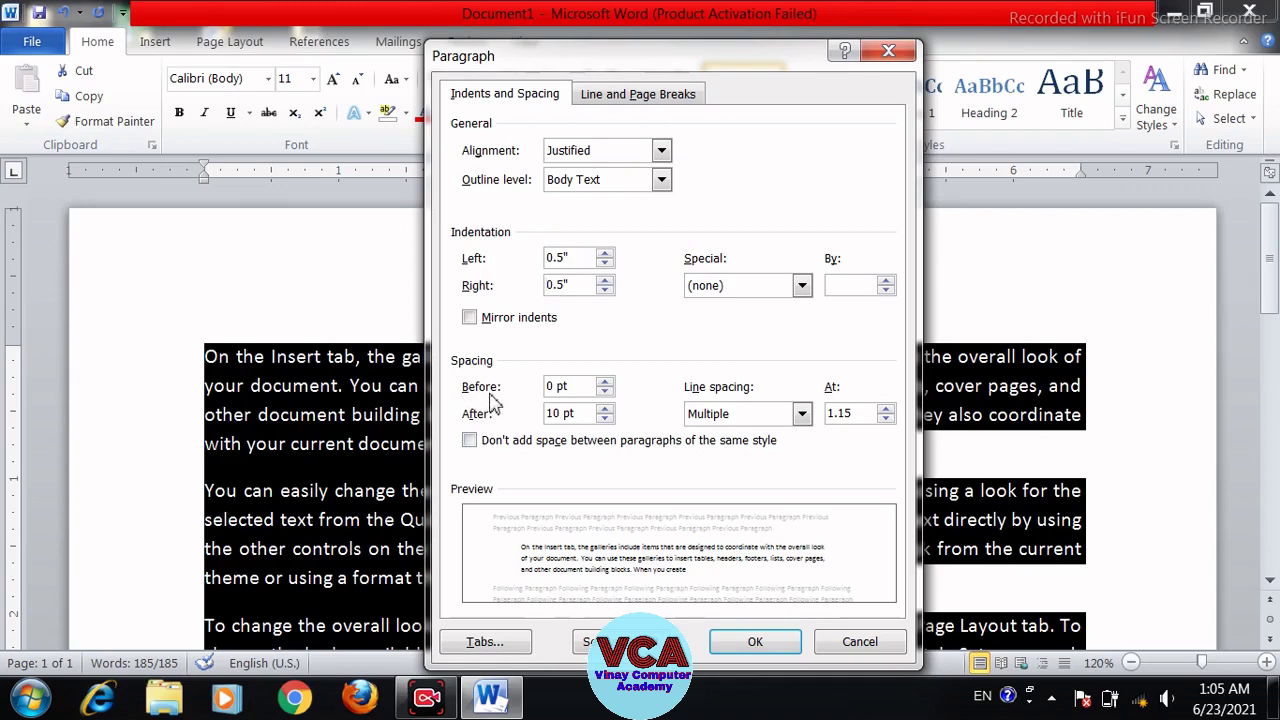
- Try a spacing before the selected paragraphs of up to 42 pt, finishing with 12 pt
{"action": "left_click", "coordinate": [605, 381]}
{"action": "left_click", "coordinate": [605, 381]}
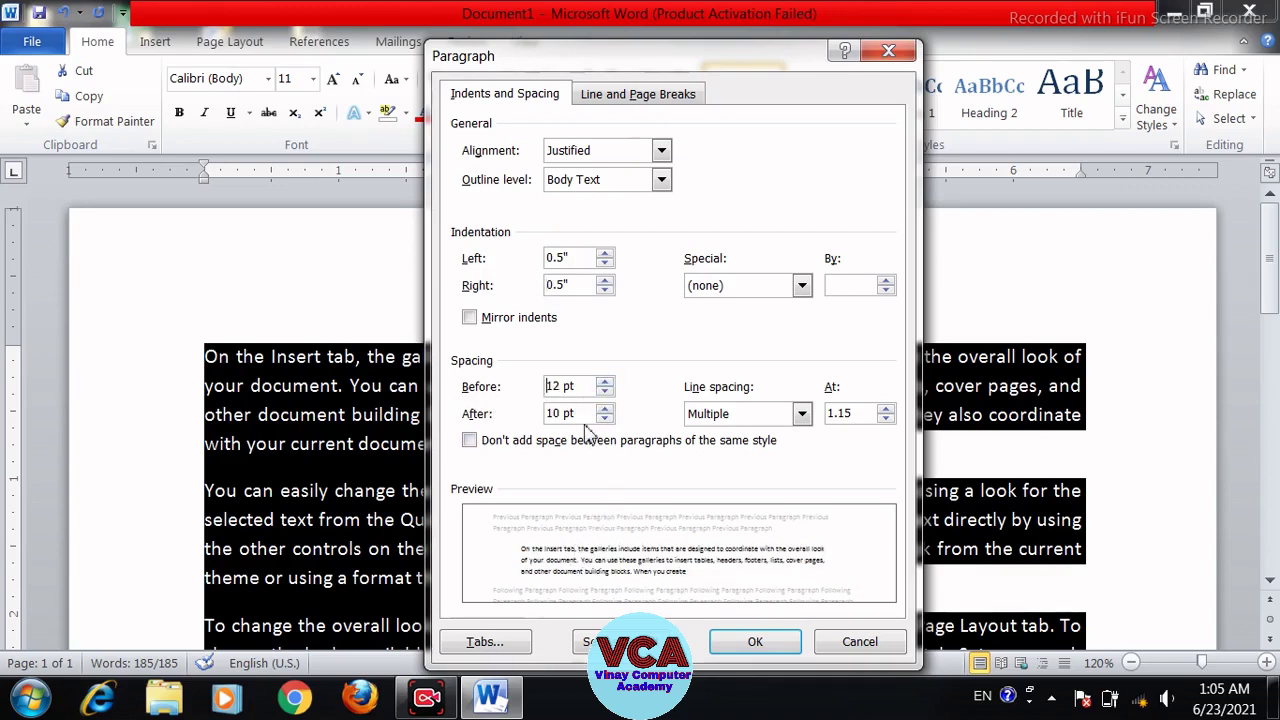
{"action": "left_click", "coordinate": [605, 382]}
{"action": "left_click", "coordinate": [605, 382]}
{"action": "left_click", "coordinate": [605, 382]}
{"action": "left_click", "coordinate": [605, 382]}
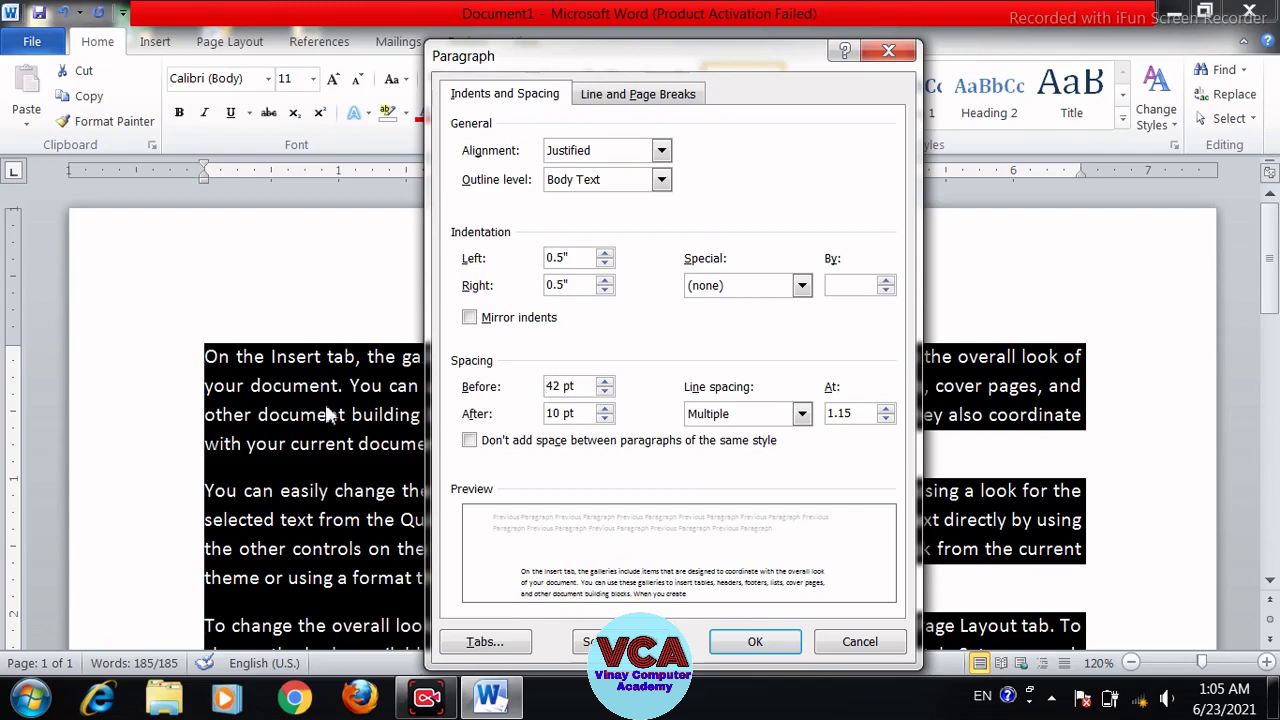
{"action": "left_click", "coordinate": [605, 392]}
{"action": "left_click", "coordinate": [605, 392]}
{"action": "left_click", "coordinate": [605, 392]}
{"action": "left_click", "coordinate": [605, 392]}
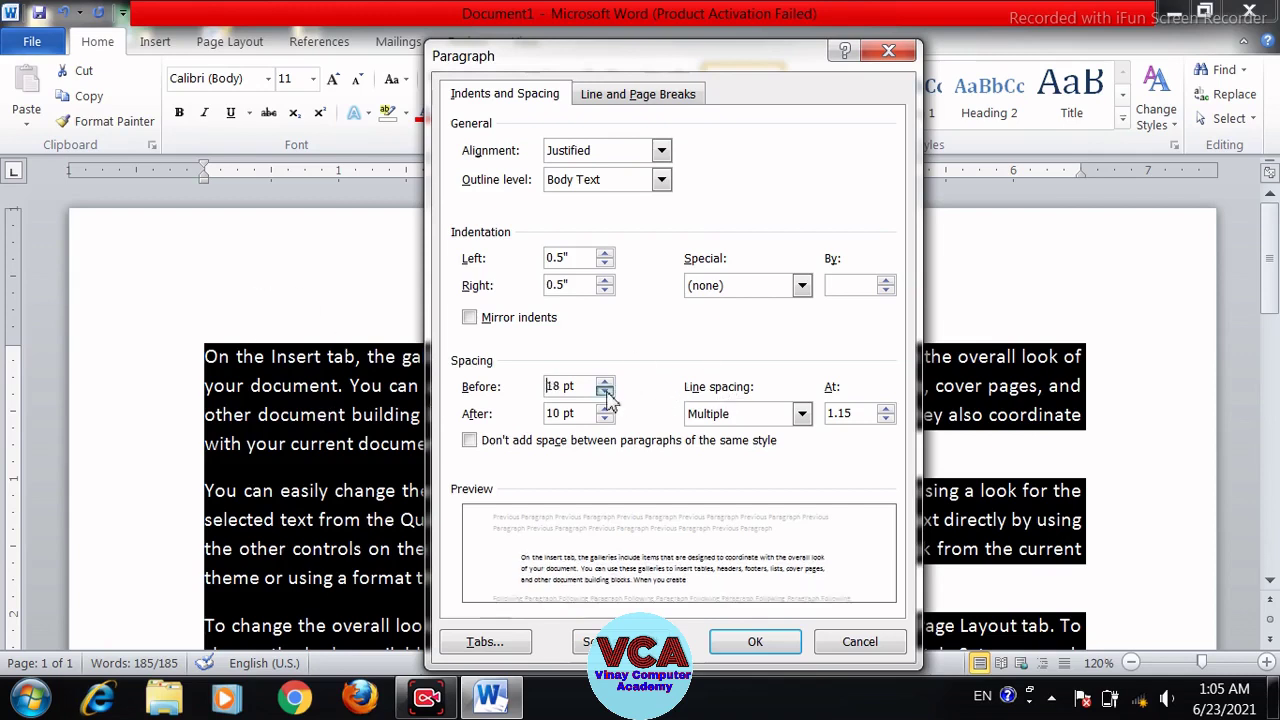
{"action": "left_click", "coordinate": [605, 392]}
{"action": "left_click", "coordinate": [605, 392]}
{"action": "left_click", "coordinate": [606, 386]}
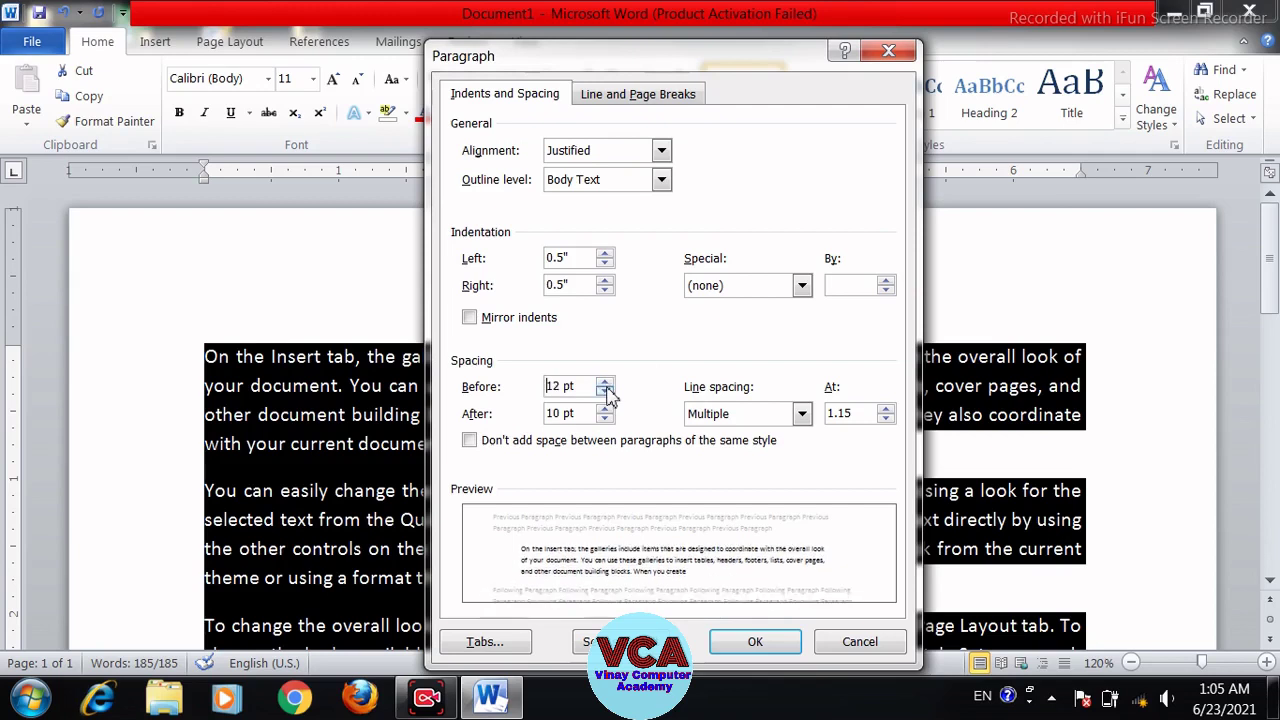
{"action": "left_click", "coordinate": [606, 392]}
{"action": "left_click", "coordinate": [606, 386]}
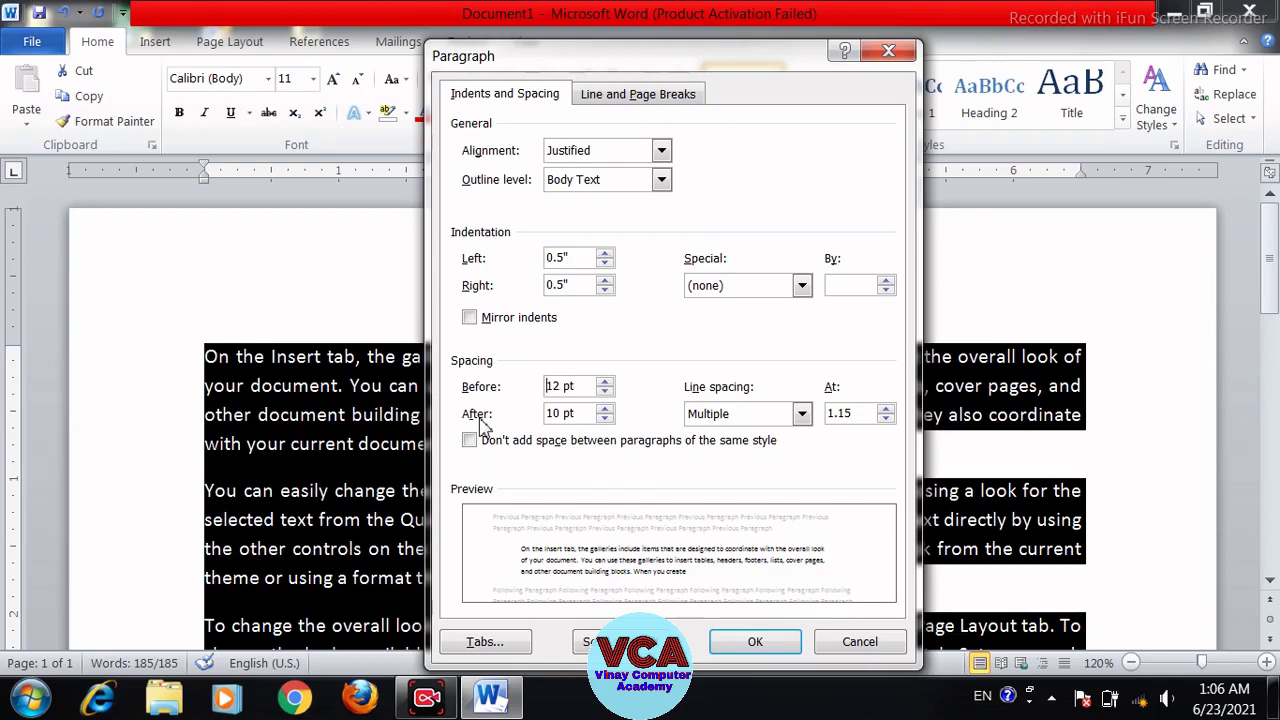
- Set the spacing after the selected paragraphs to 36 pt
{"action": "left_click", "coordinate": [606, 411]}
{"action": "left_click", "coordinate": [606, 411]}
{"action": "left_click", "coordinate": [606, 411]}
{"action": "left_click", "coordinate": [607, 411]}
{"action": "left_click", "coordinate": [607, 411]}
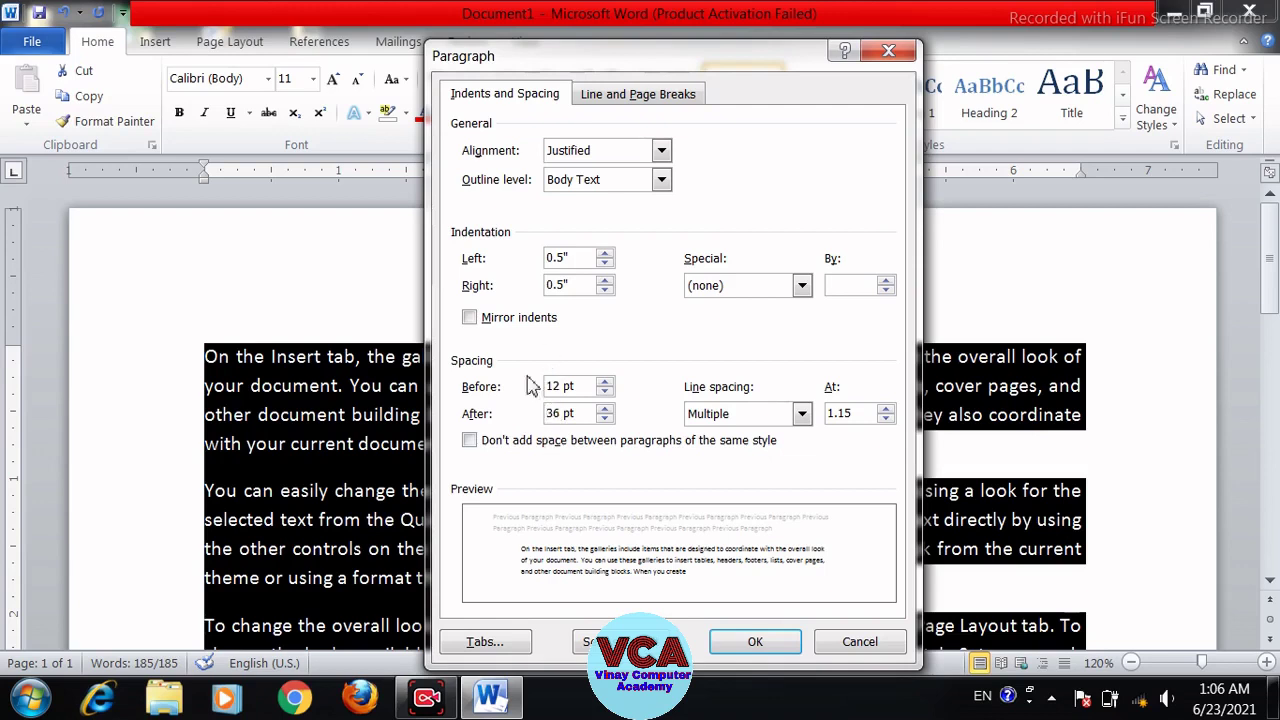
- Try multiple line spacing values of 2, 1 and 0.5 for the selected paragraphs, finishing with 1.5
{"action": "left_click", "coordinate": [886, 409]}
{"action": "left_click", "coordinate": [886, 409]}
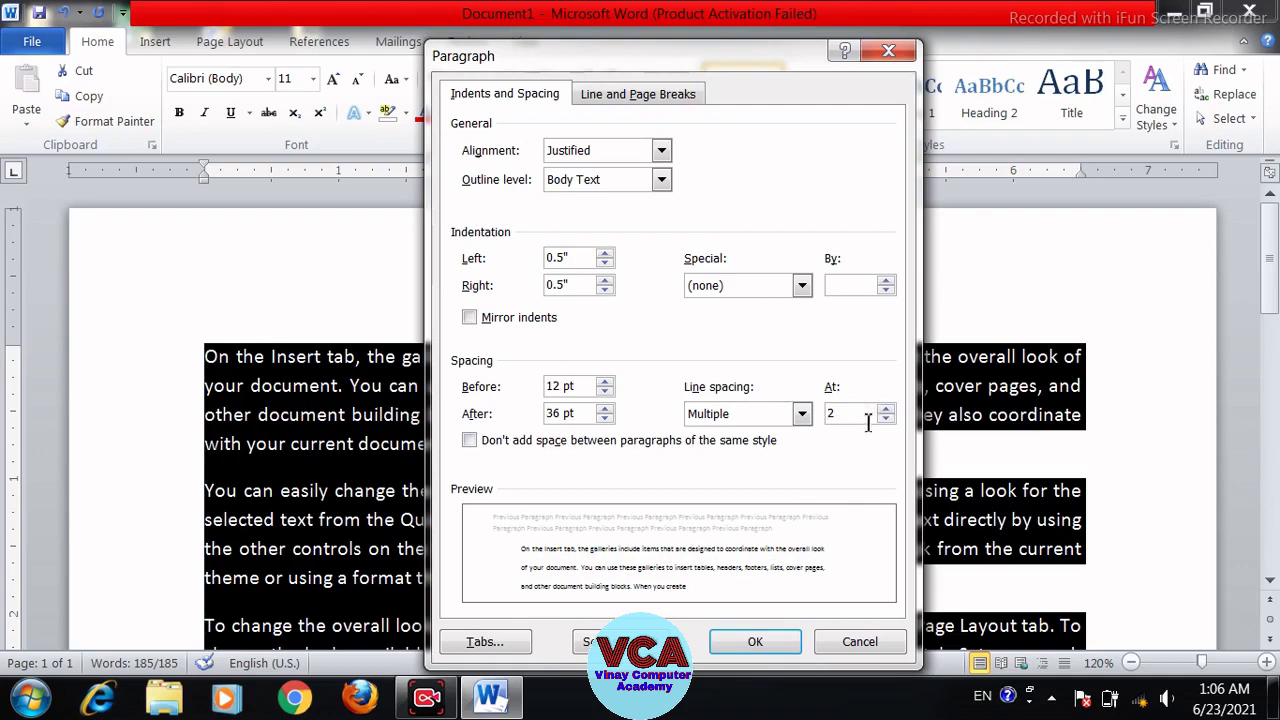
{"action": "left_click", "coordinate": [889, 419]}
{"action": "left_click", "coordinate": [886, 419]}
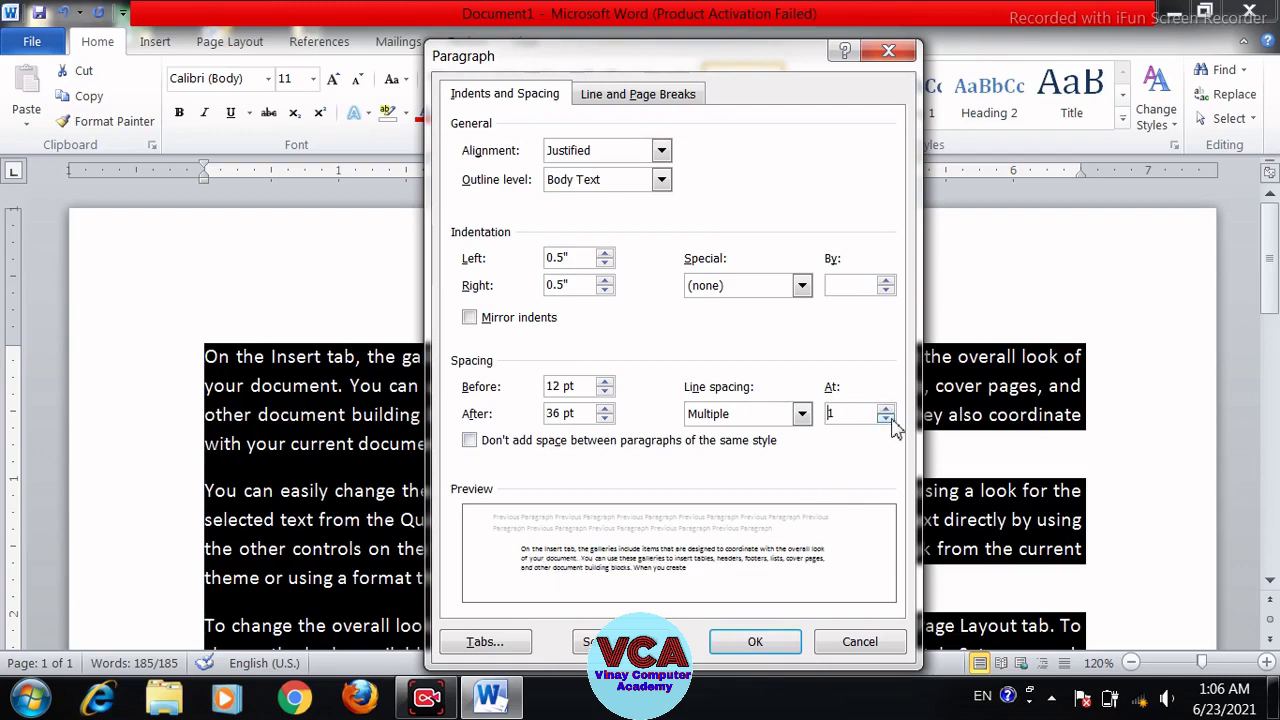
{"action": "left_click", "coordinate": [887, 419]}
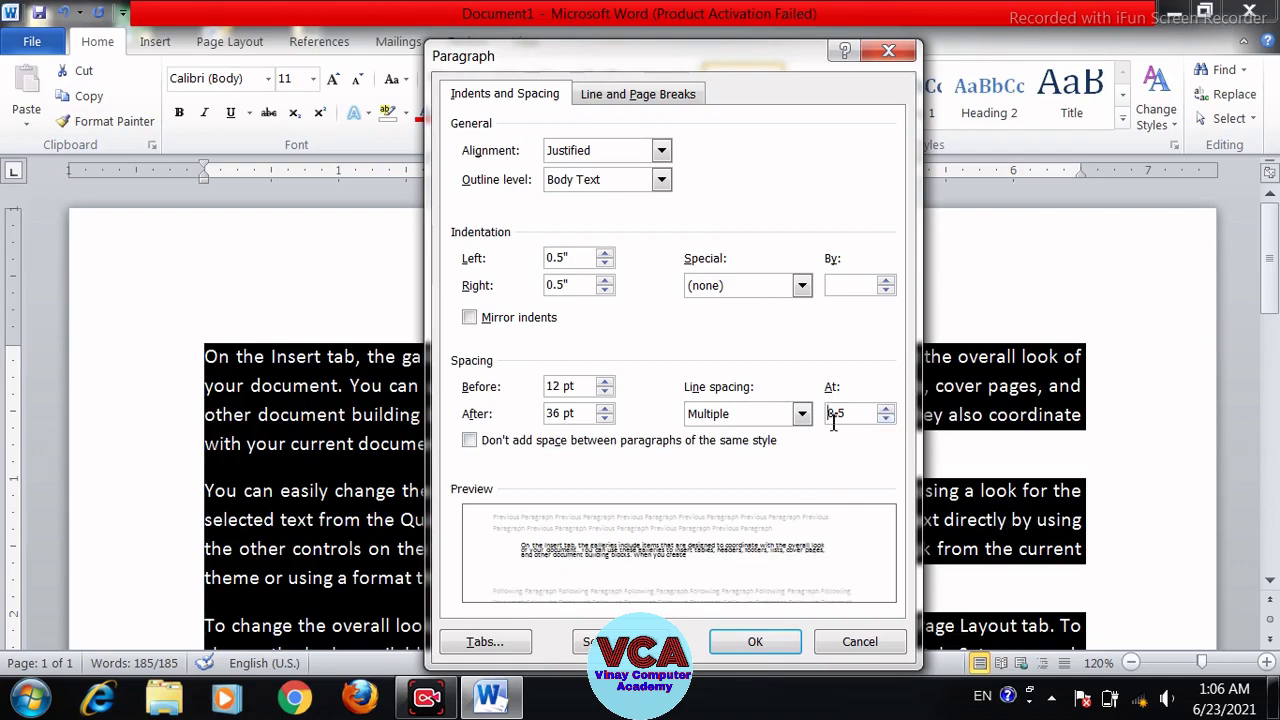
{"action": "left_click", "coordinate": [886, 409]}
{"action": "left_click", "coordinate": [886, 409]}
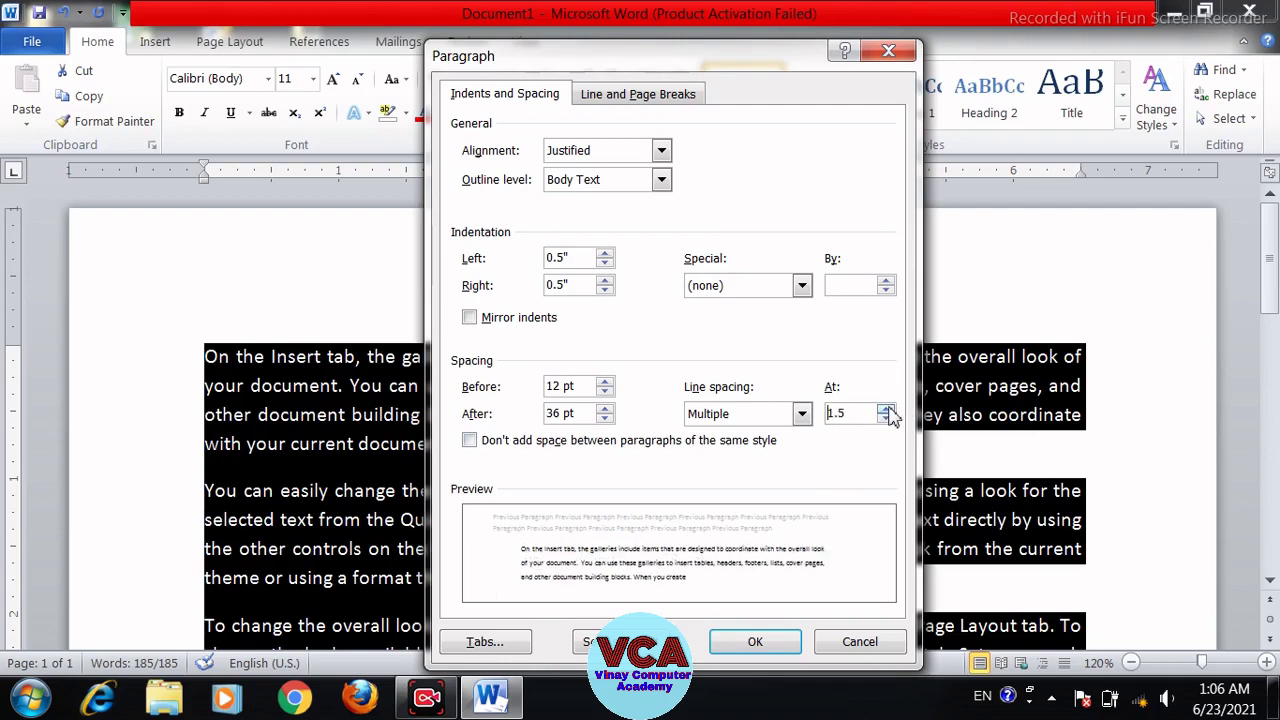
{"action": "left_click", "coordinate": [886, 409]}
{"action": "left_click", "coordinate": [886, 419]}
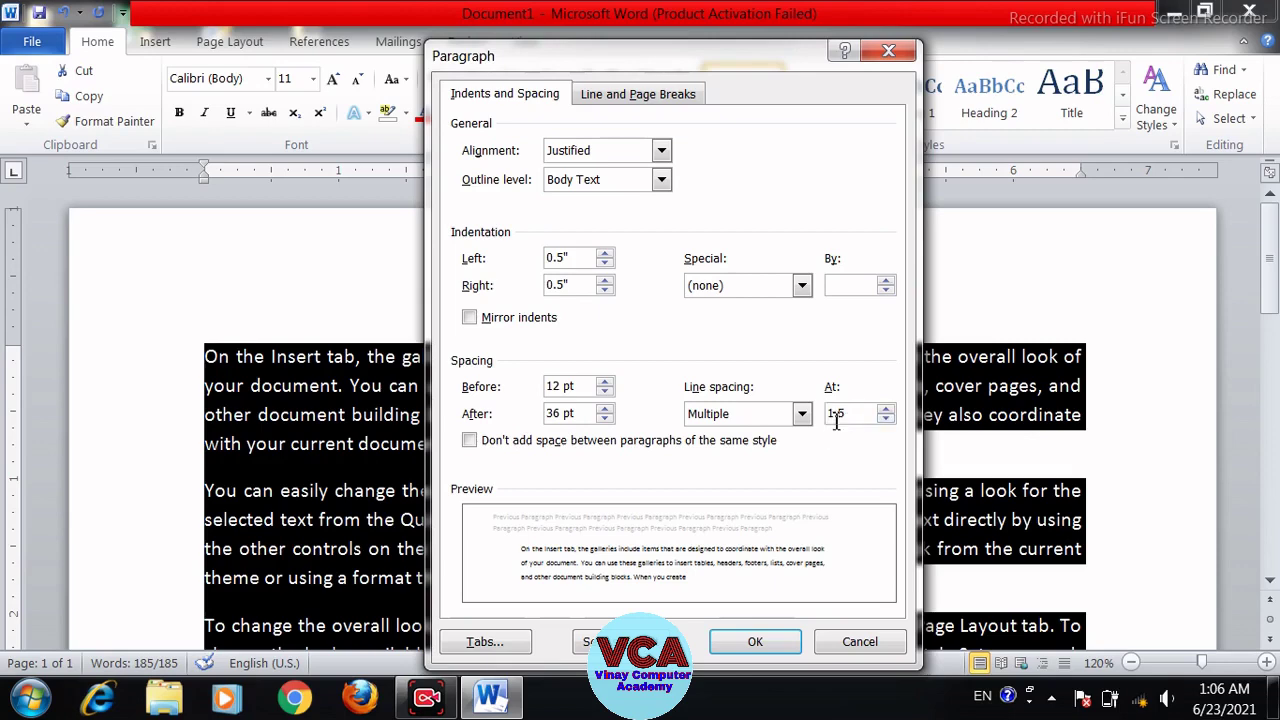
- Apply the chosen indentation and spacing settings to the selected paragraphs and clear the selection
{"action": "left_click", "coordinate": [756, 645]}
{"action": "left_click", "coordinate": [699, 536]}
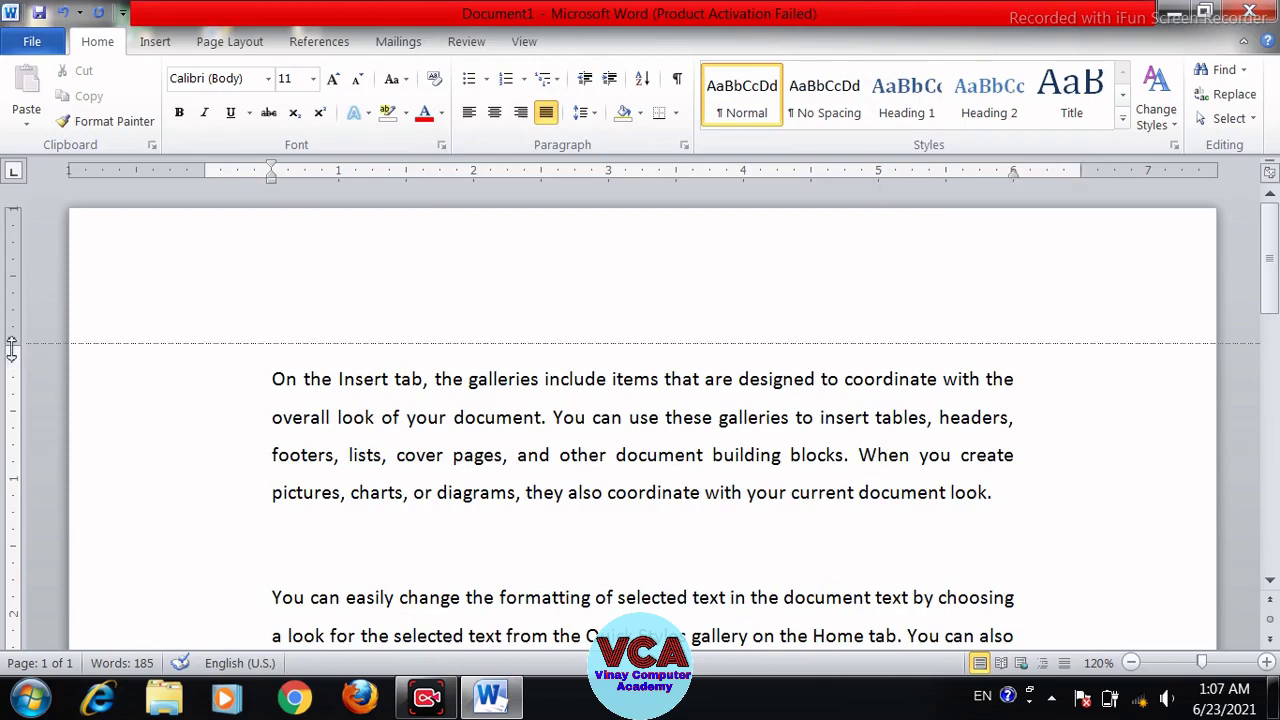
{"action": "left_click_drag", "start_coordinate": [1268, 305], "coordinate": [1270, 332]}
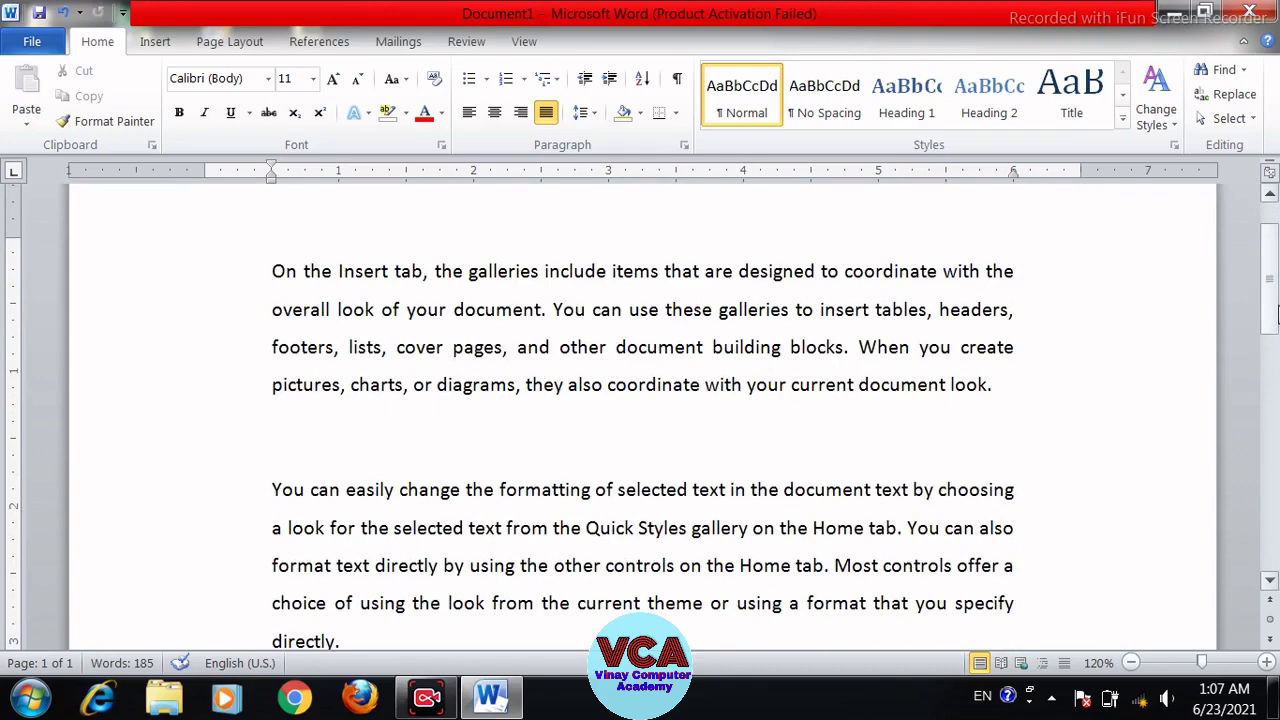
- Add a new paragraph reading "Jfdlsdfjs fsjflsf sfjslf s" after the last paragraph of the document
{"action": "scroll", "coordinate": [1243, 433], "scroll_direction": "down", "scroll_amount": 8}
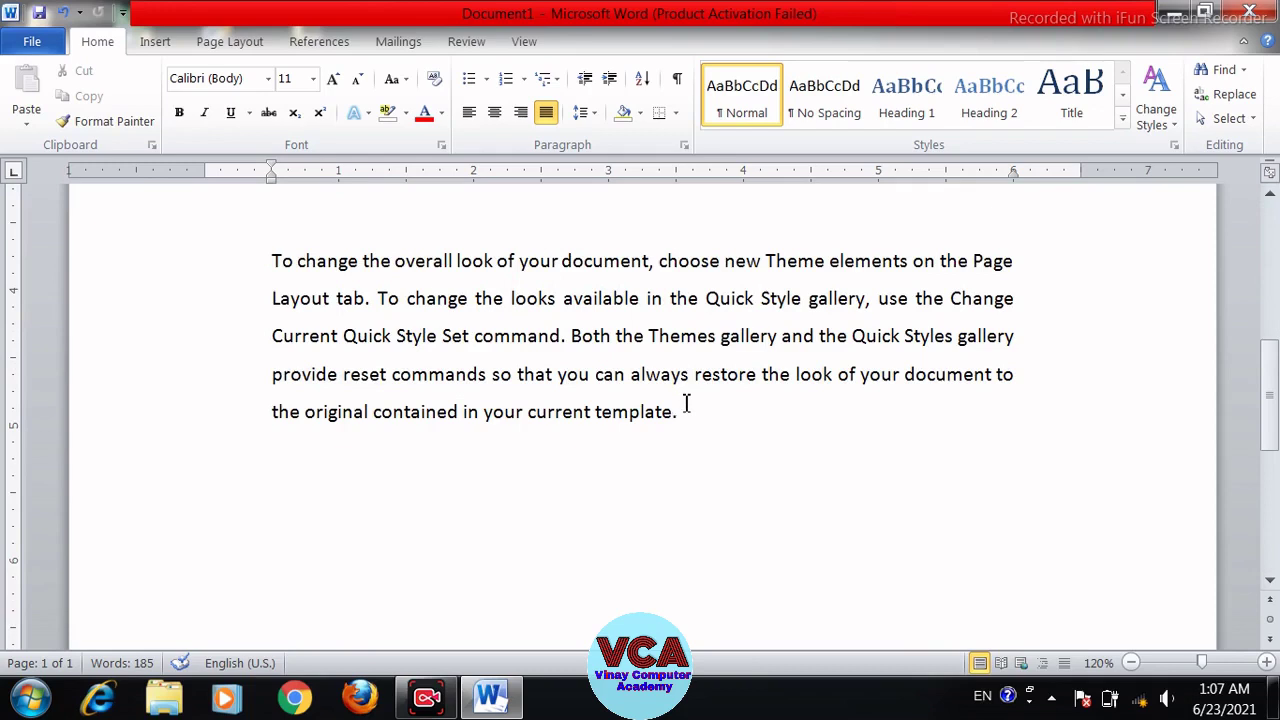
{"action": "key", "text": "Return"}
{"action": "key", "text": "Return"}
{"action": "type", "text": "jfdlsdfjs fsjflsf sfjslf s"}
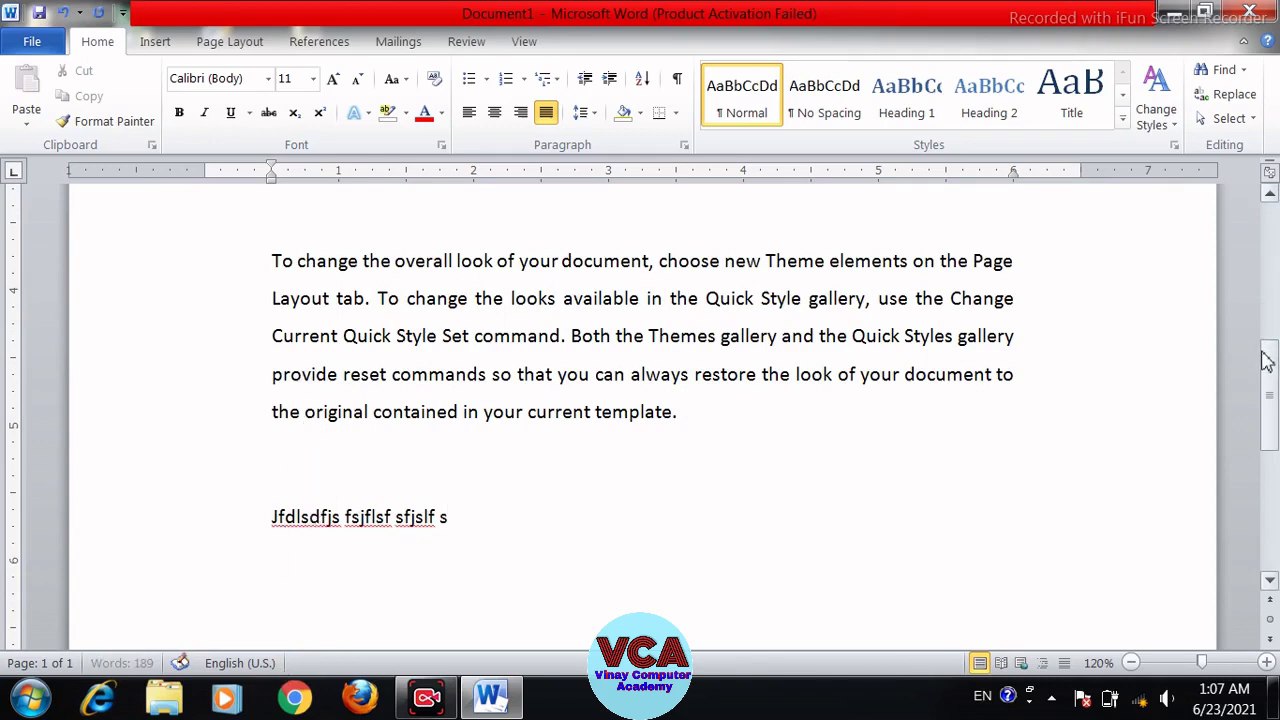
{"action": "left_click_drag", "start_coordinate": [1272, 392], "coordinate": [1272, 325]}
{"action": "scroll", "coordinate": [1272, 325], "scroll_direction": "down", "scroll_amount": 3}
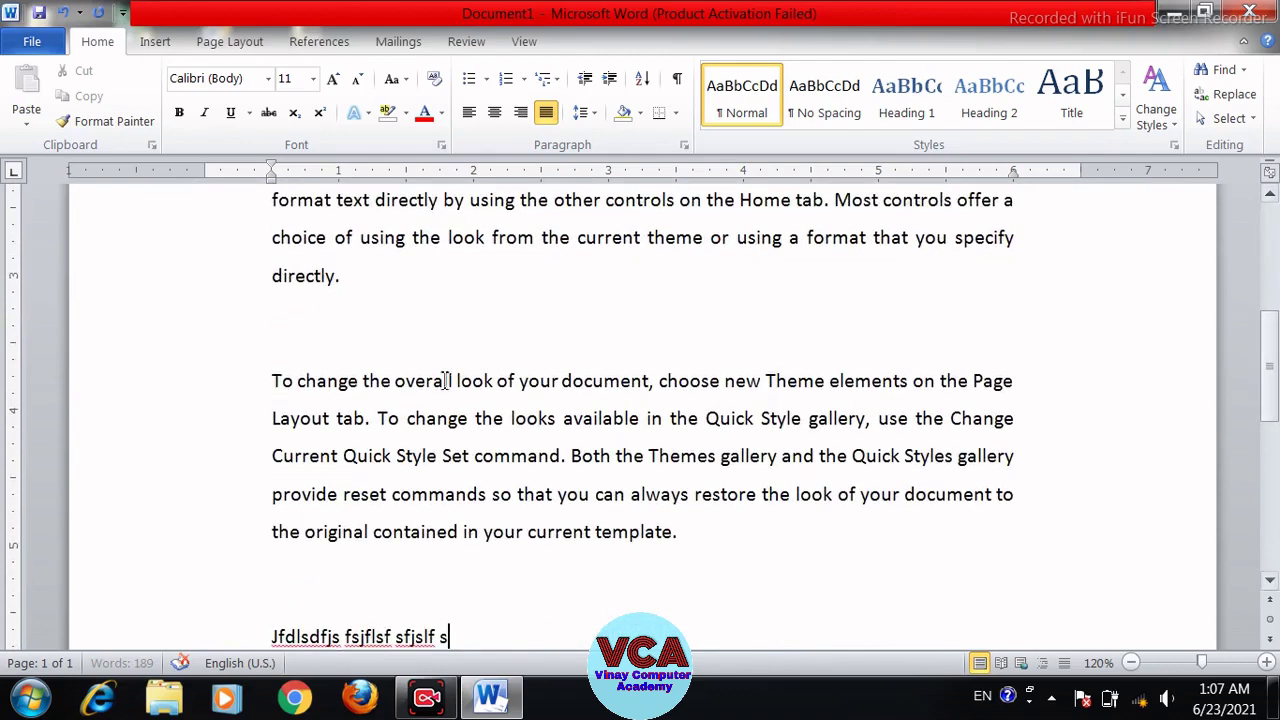
{"action": "scroll", "coordinate": [1272, 318], "scroll_direction": "down", "scroll_amount": 2}
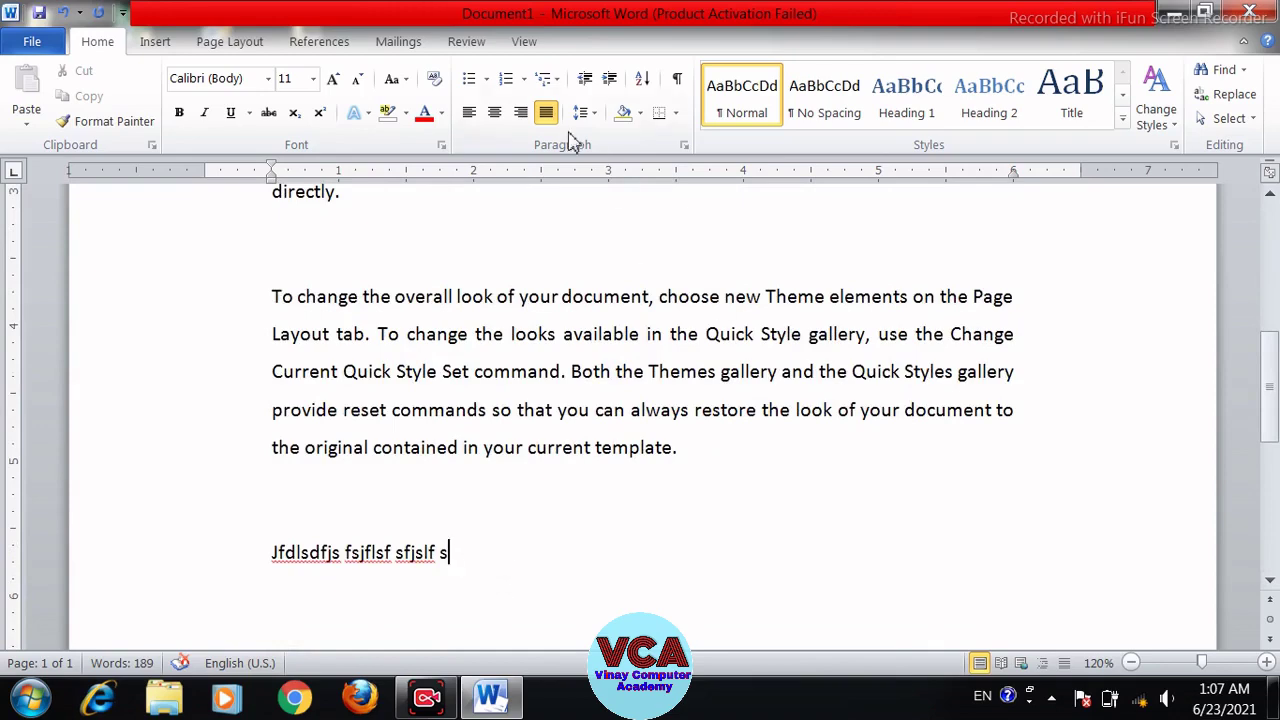
- Remove the space after and the space before every paragraph in the document
{"action": "key", "text": "ctrl+a"}
{"action": "scroll", "coordinate": [294, 208], "scroll_direction": "up", "scroll_amount": 11}
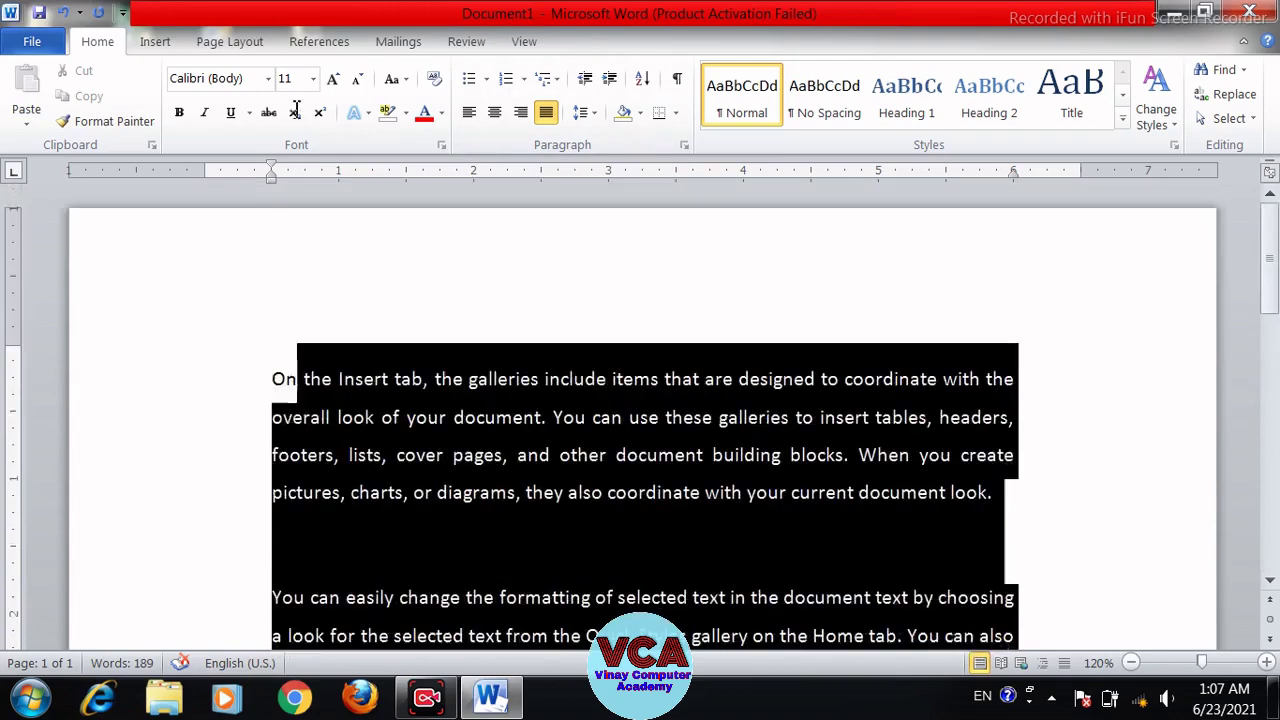
{"action": "left_click", "coordinate": [584, 113]}
{"action": "left_click", "coordinate": [640, 352]}
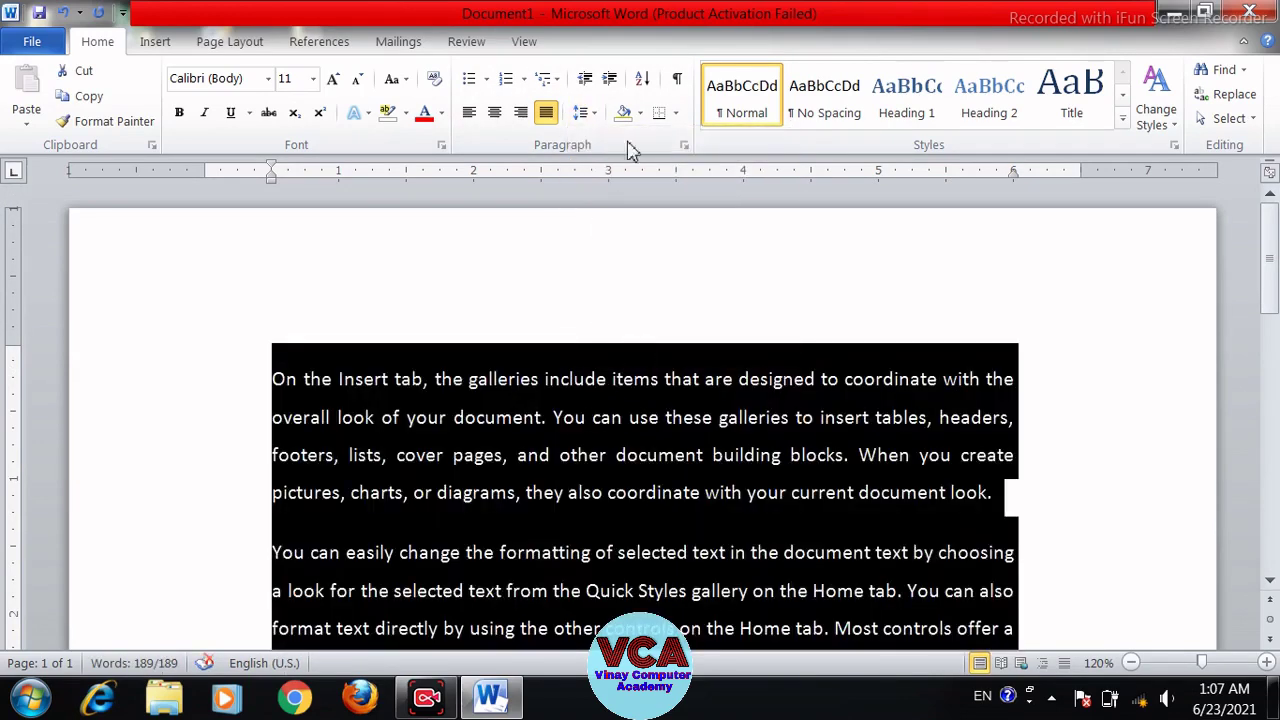
{"action": "left_click", "coordinate": [585, 113]}
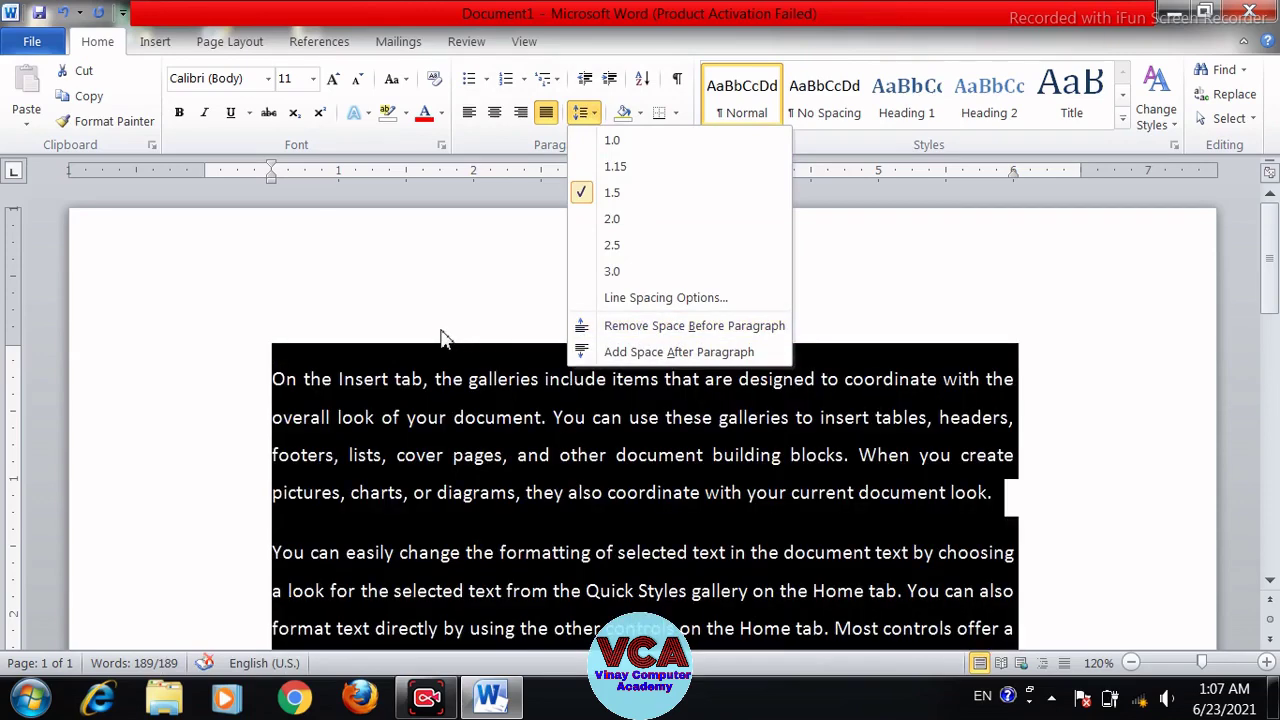
{"action": "left_click", "coordinate": [640, 330]}
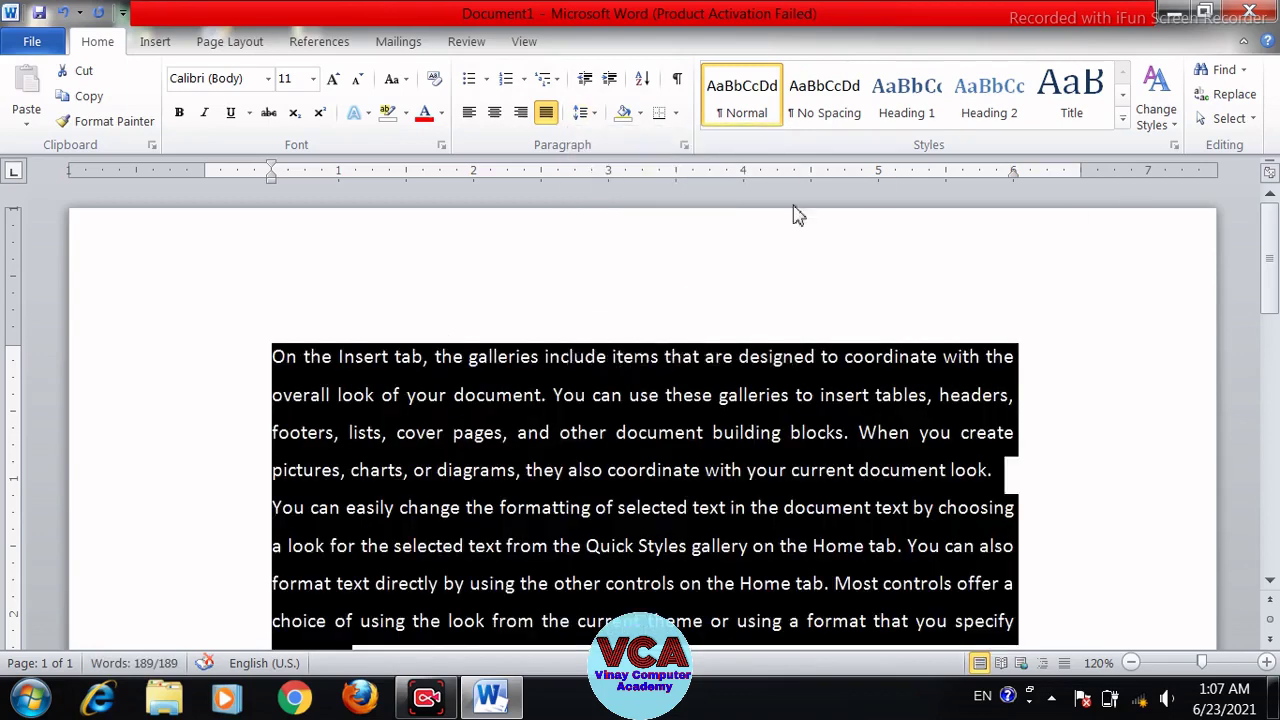
- Set the line spacing of all the paragraphs to 1.15 and deselect the text
{"action": "mouse_move", "coordinate": [1270, 250]}
{"action": "left_mouse_down"}
{"action": "mouse_move", "coordinate": [1268, 355]}
{"action": "mouse_move", "coordinate": [1270, 258]}
{"action": "left_mouse_up"}
{"action": "left_click", "coordinate": [586, 116]}
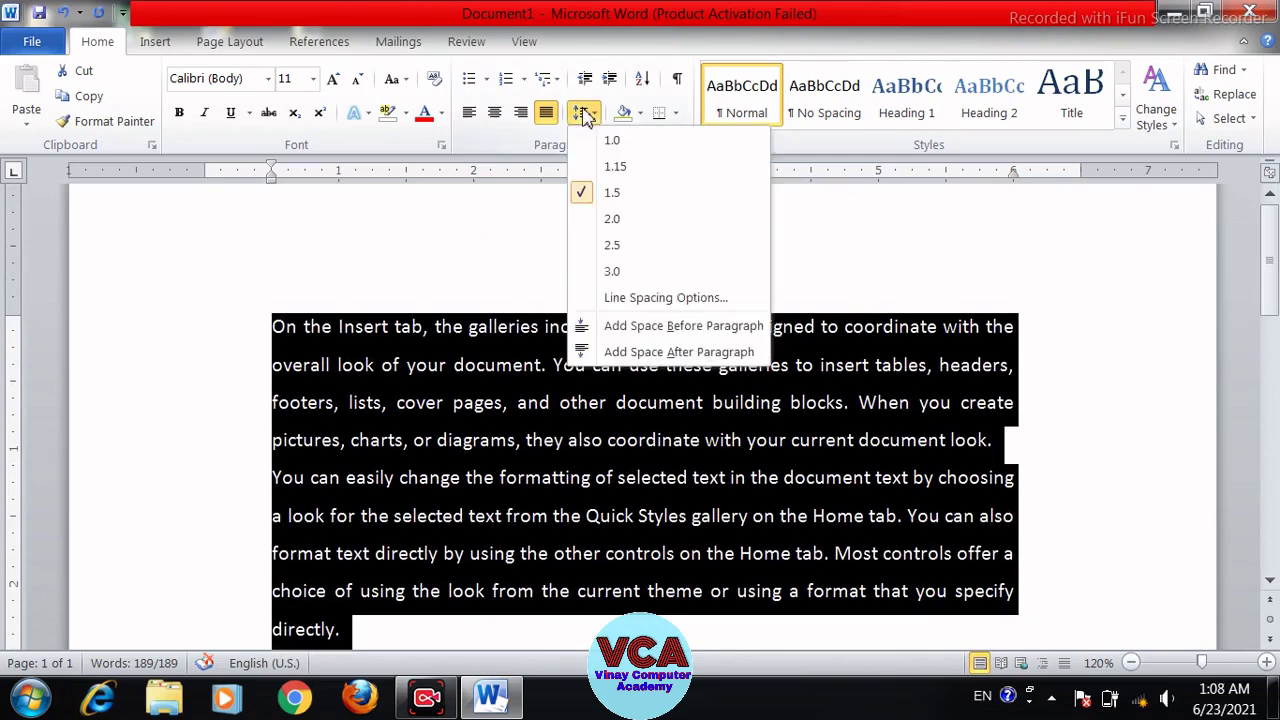
{"action": "left_click", "coordinate": [615, 166]}
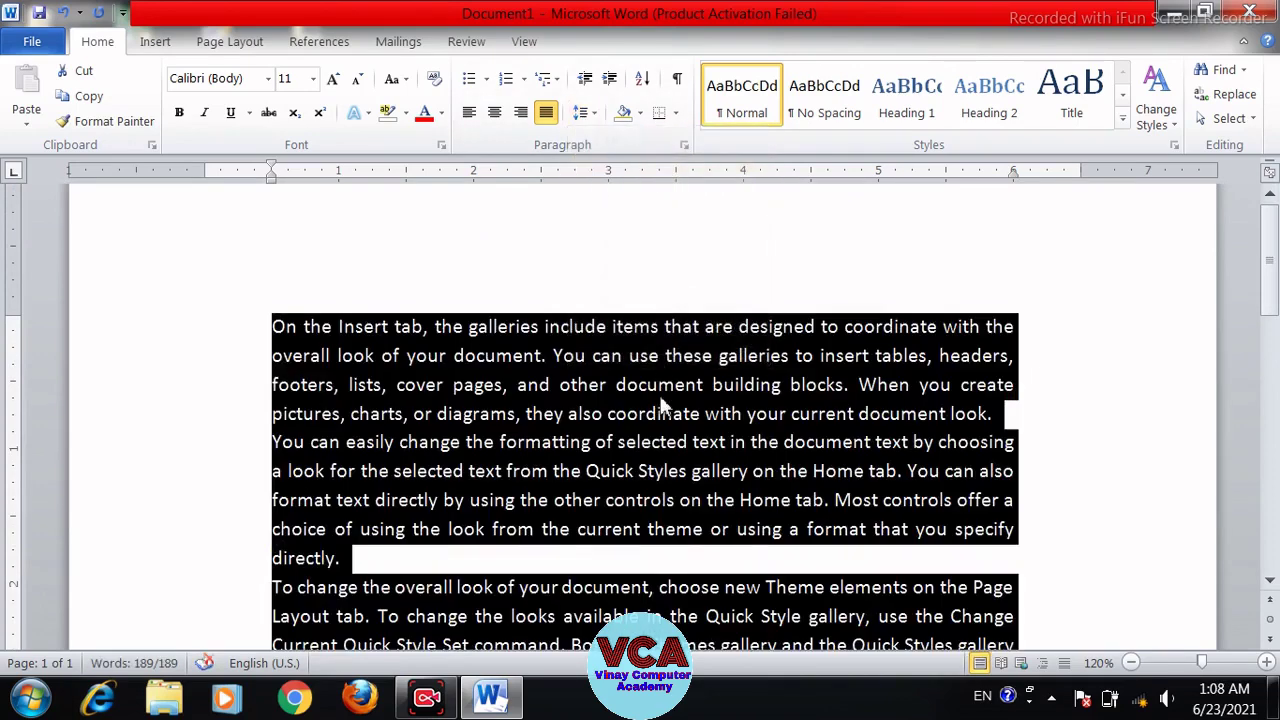
{"action": "left_click", "coordinate": [660, 390]}
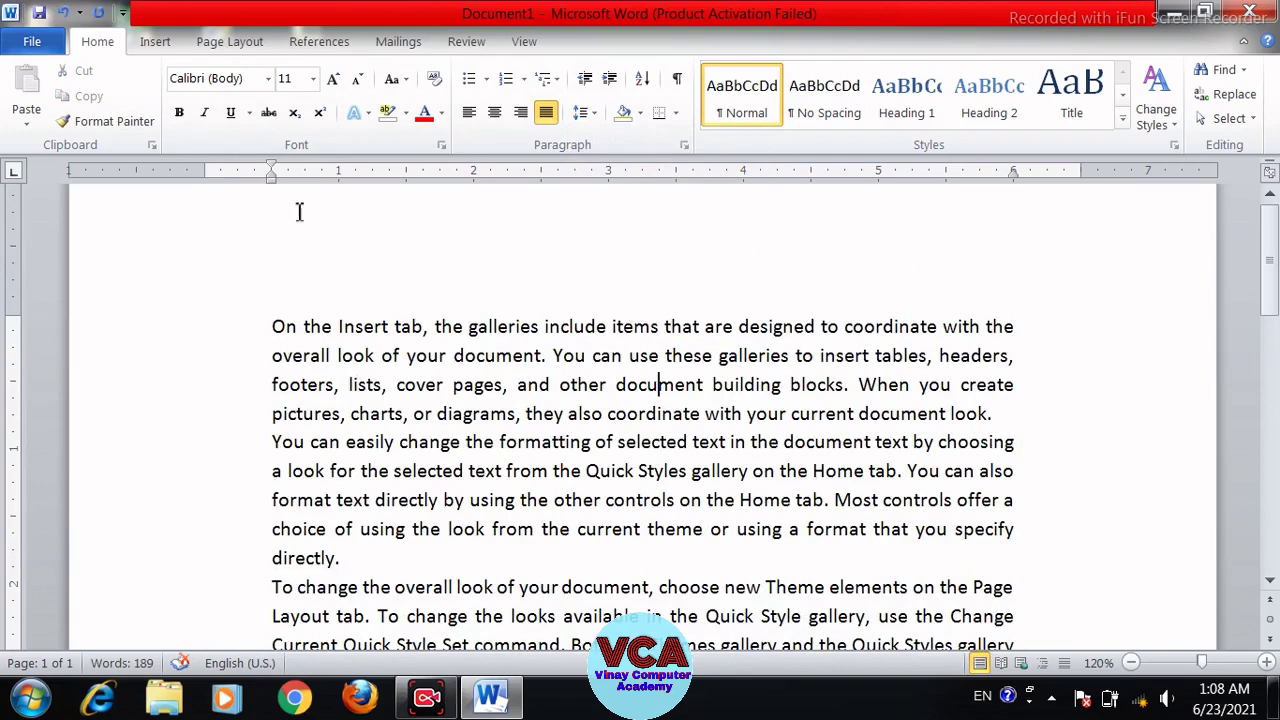
{"action": "left_click_drag", "start_coordinate": [273, 182], "coordinate": [205, 182]}
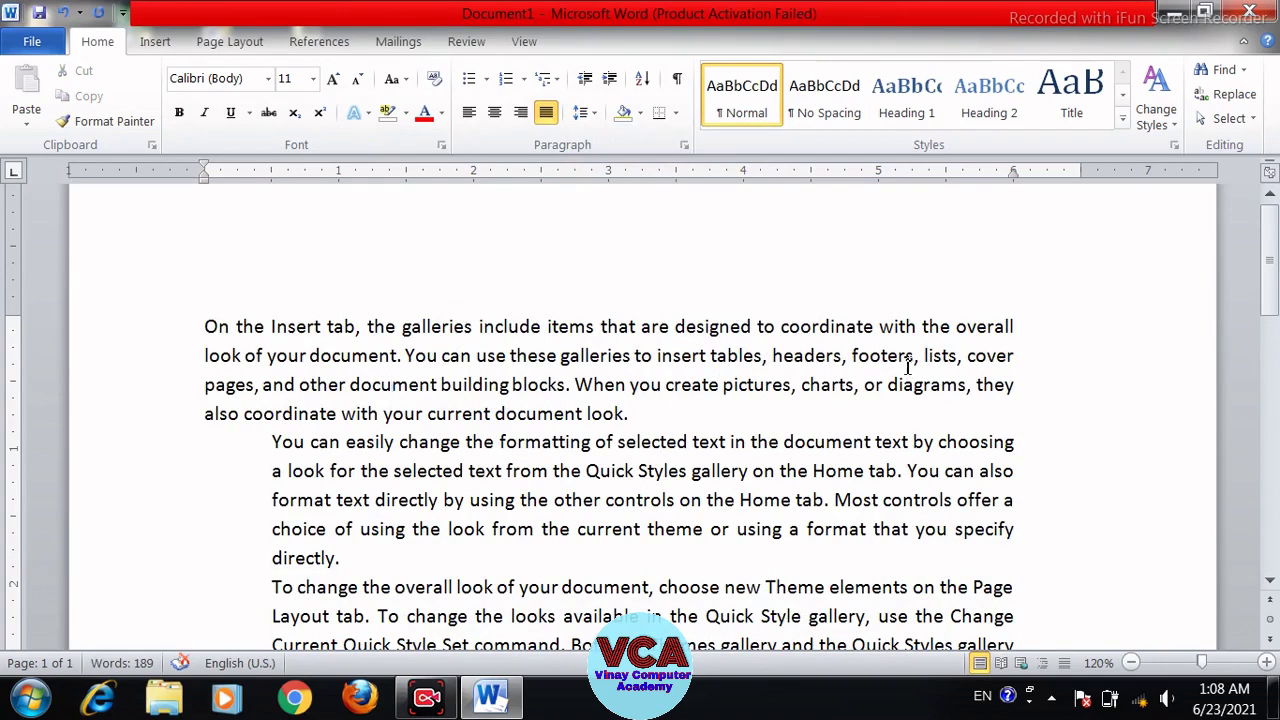
{"action": "key", "text": "ctrl+a"}
{"action": "left_click", "coordinate": [430, 256]}
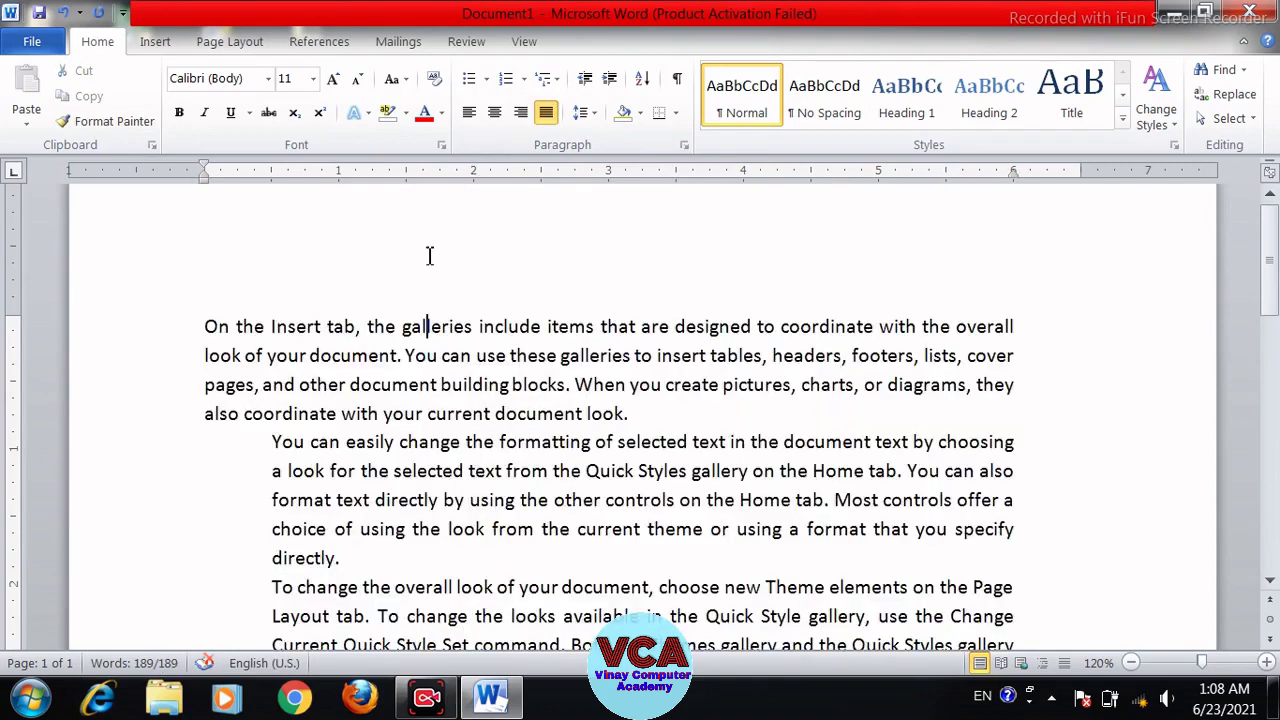
{"action": "key", "text": "ctrl+z"}
- Move the left and right indents of all paragraphs out to the page margins using the ruler
{"action": "key", "text": "ctrl+a"}
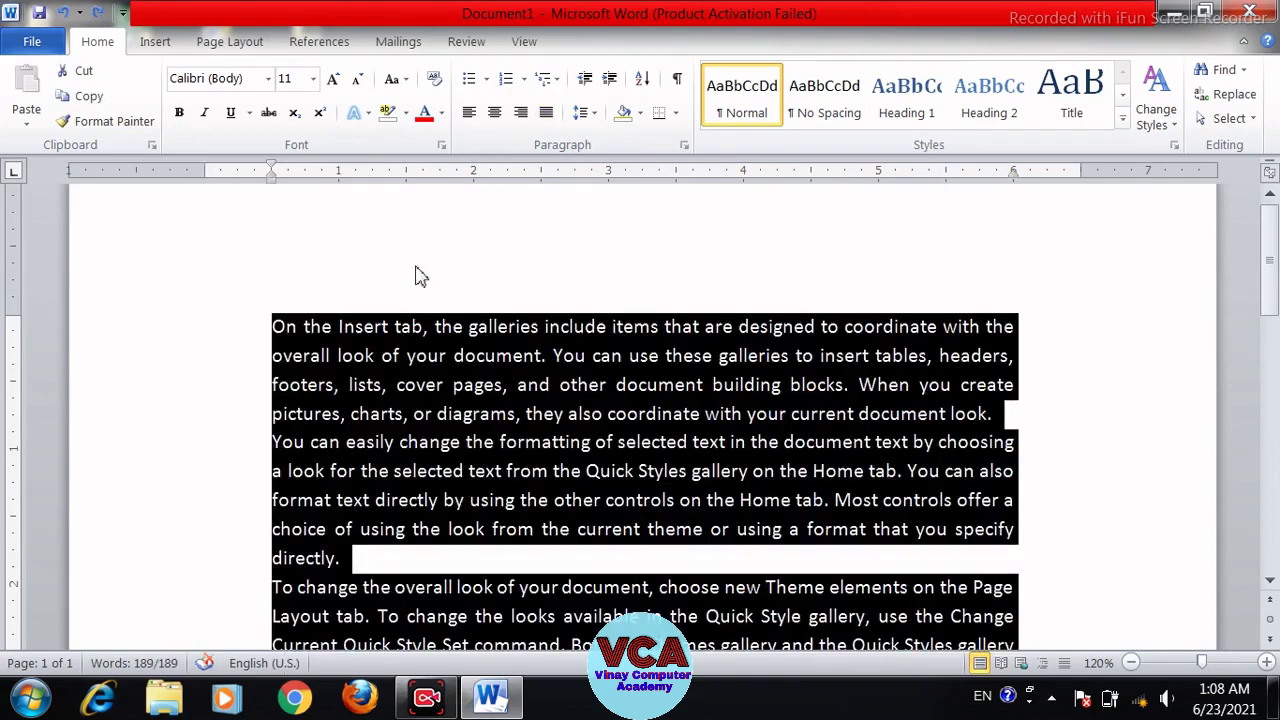
{"action": "left_click_drag", "start_coordinate": [272, 184], "coordinate": [204, 186]}
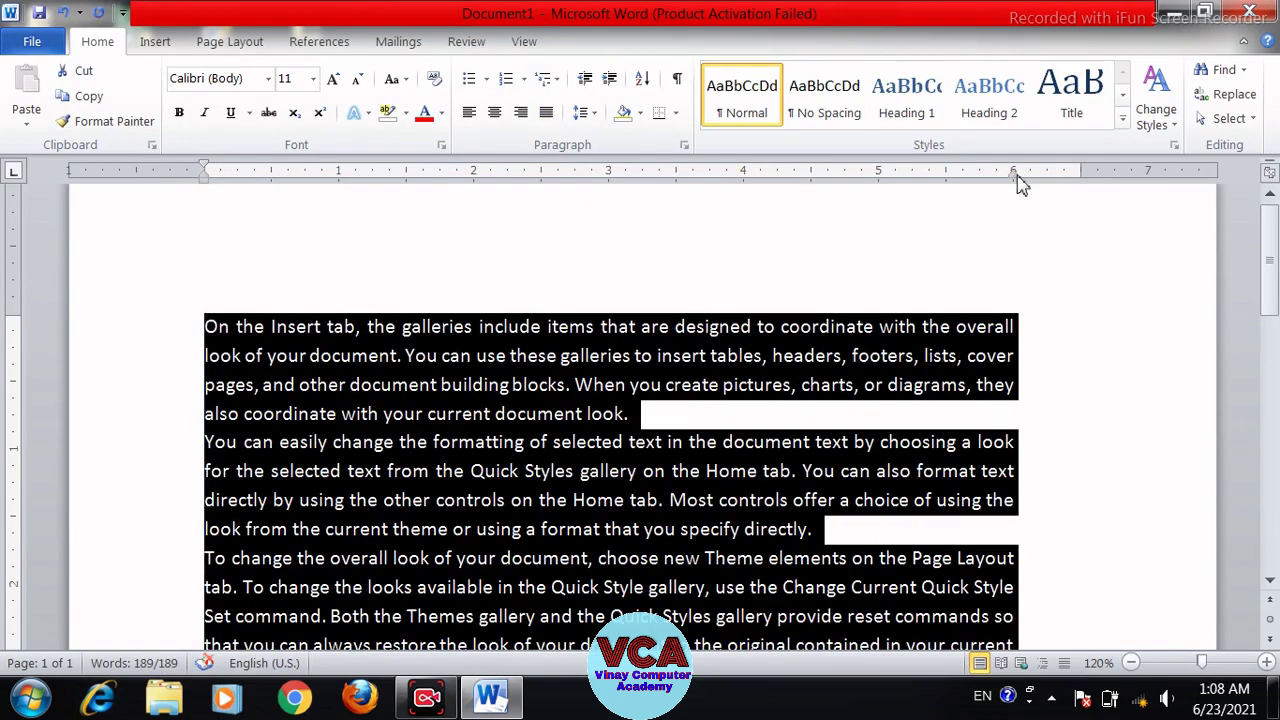
{"action": "left_click_drag", "start_coordinate": [1013, 183], "coordinate": [1080, 191]}
{"action": "left_click", "coordinate": [919, 356]}
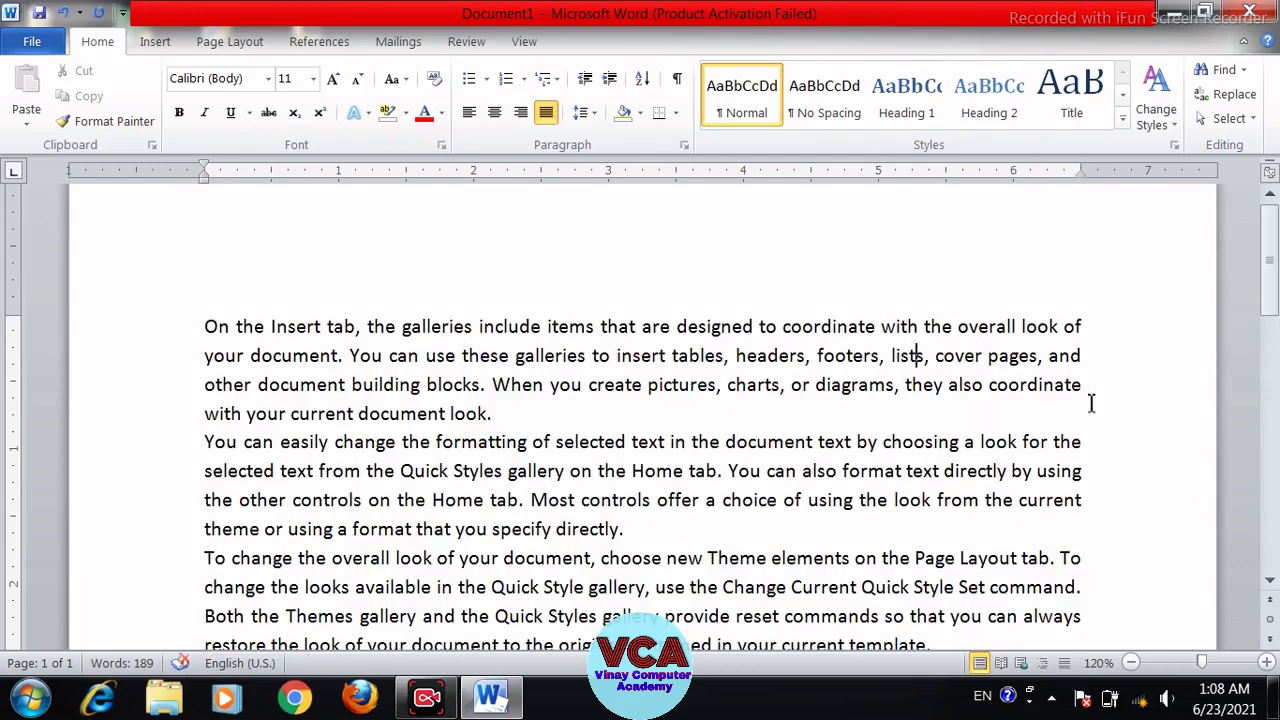
- Select all the paragraphs and add space after each one
{"action": "scroll", "coordinate": [524, 362], "scroll_direction": "down", "scroll_amount": 3}
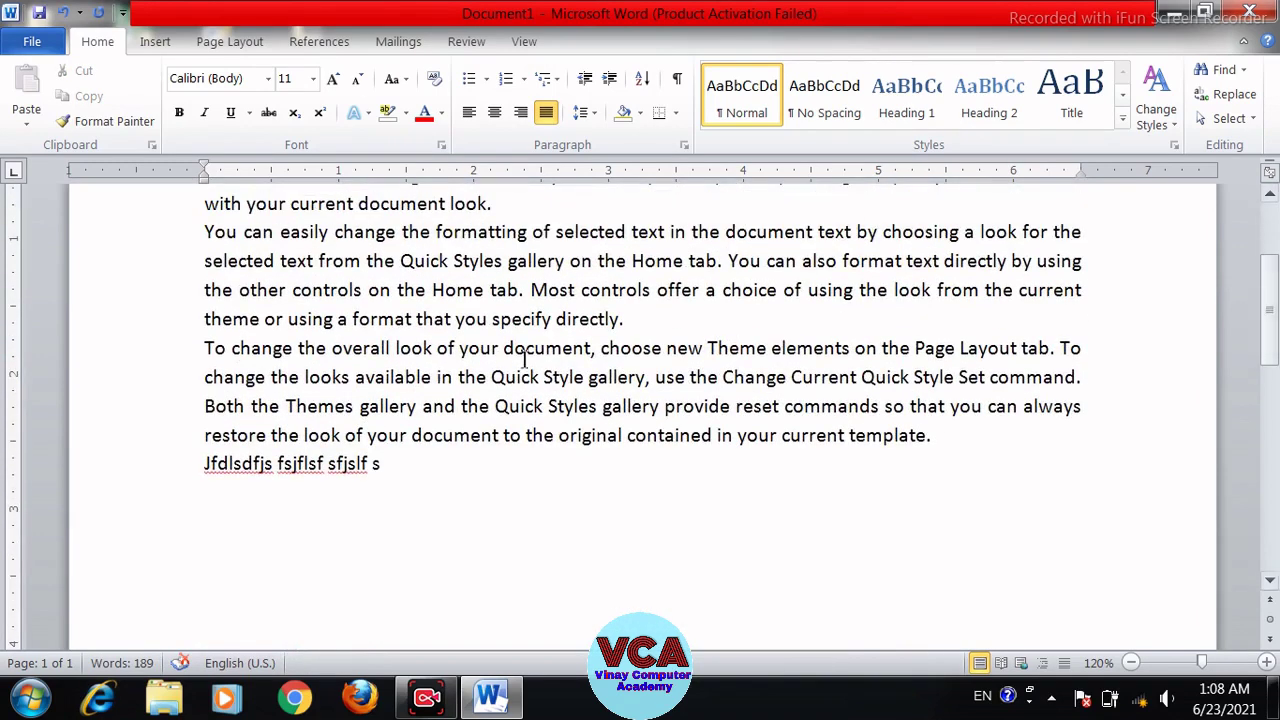
{"action": "left_click_drag", "start_coordinate": [393, 463], "coordinate": [215, 360]}
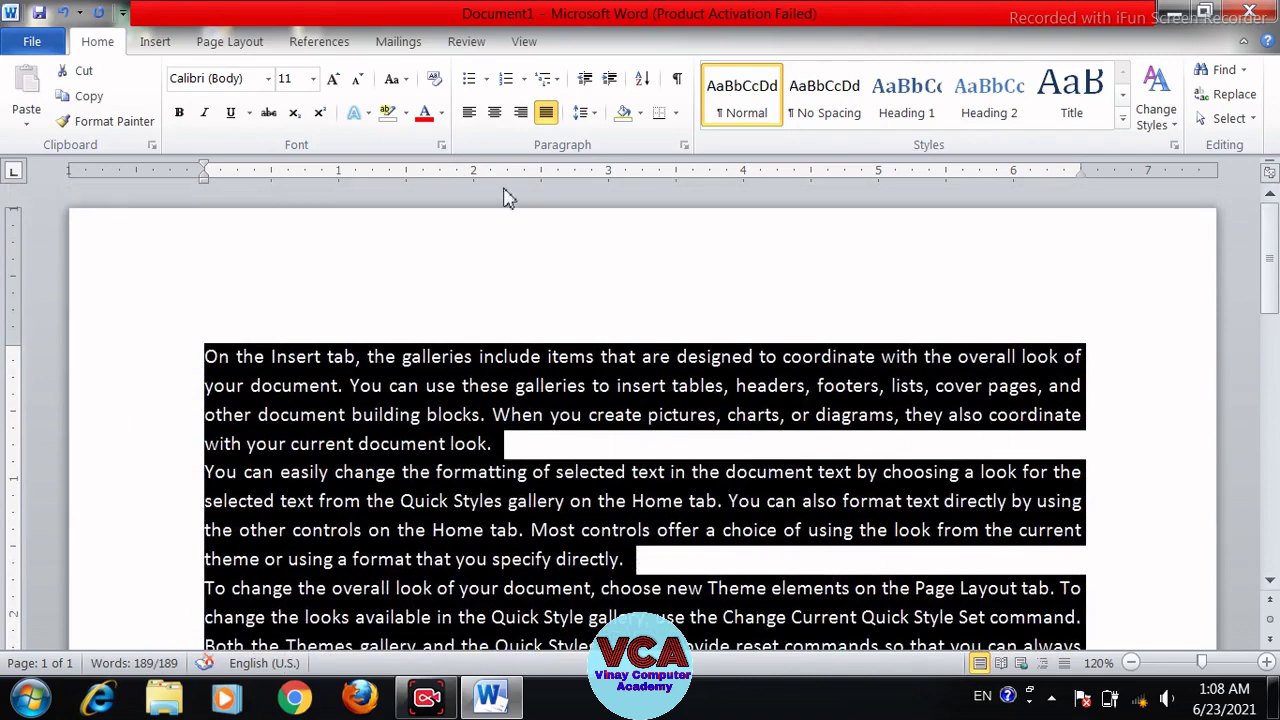
{"action": "left_click", "coordinate": [586, 112]}
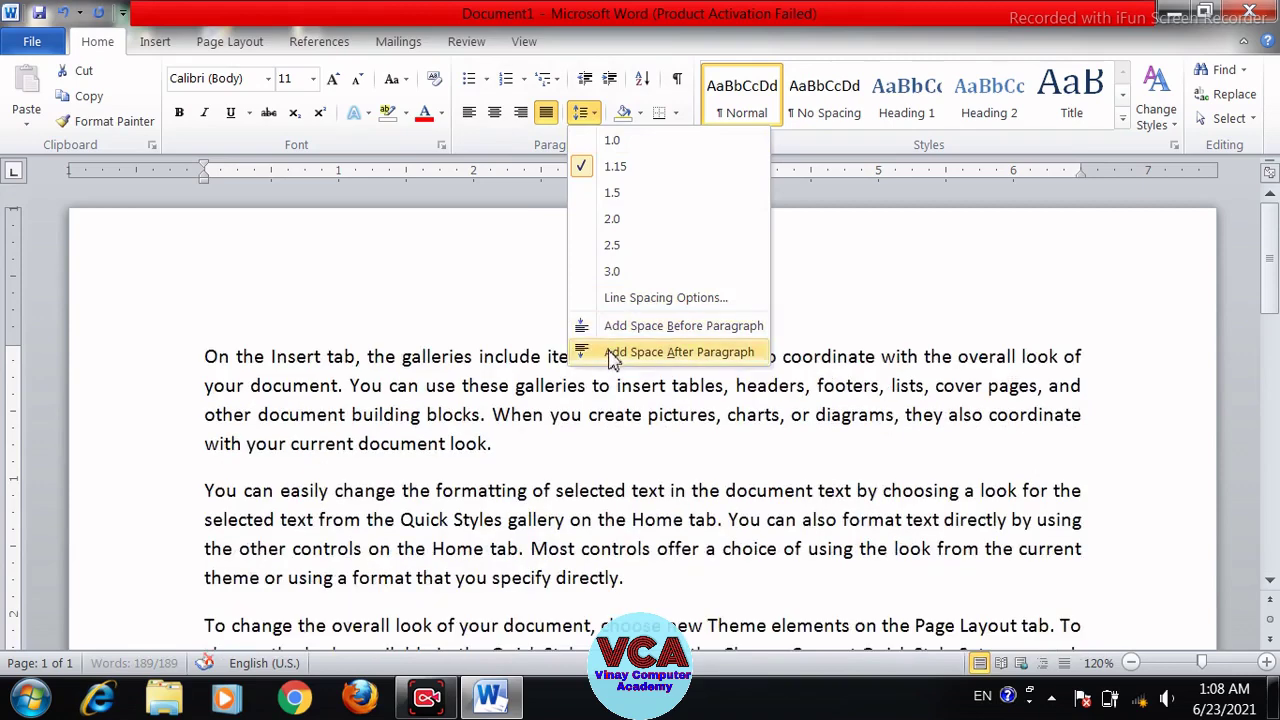
{"action": "left_click", "coordinate": [610, 352]}
{"action": "left_click", "coordinate": [378, 490]}
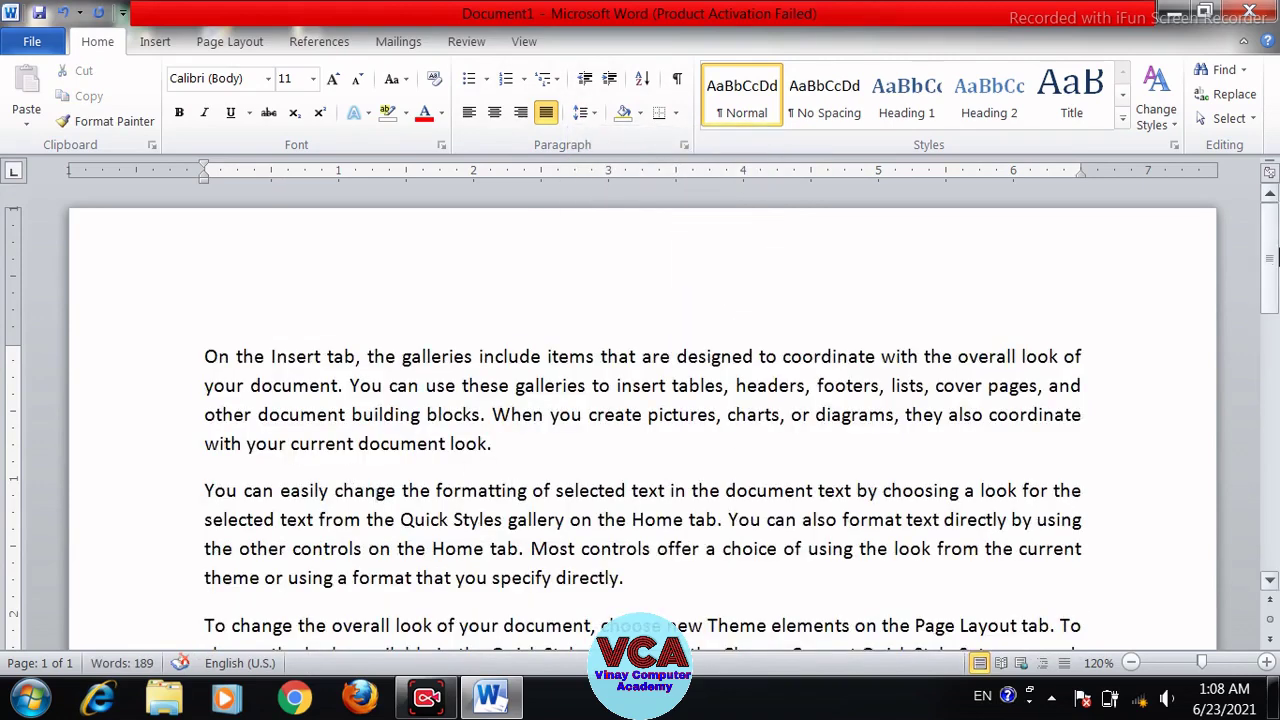
{"action": "scroll", "coordinate": [1274, 282], "scroll_direction": "down", "scroll_amount": 2}
{"action": "scroll", "coordinate": [1274, 282], "scroll_direction": "down", "scroll_amount": 1}
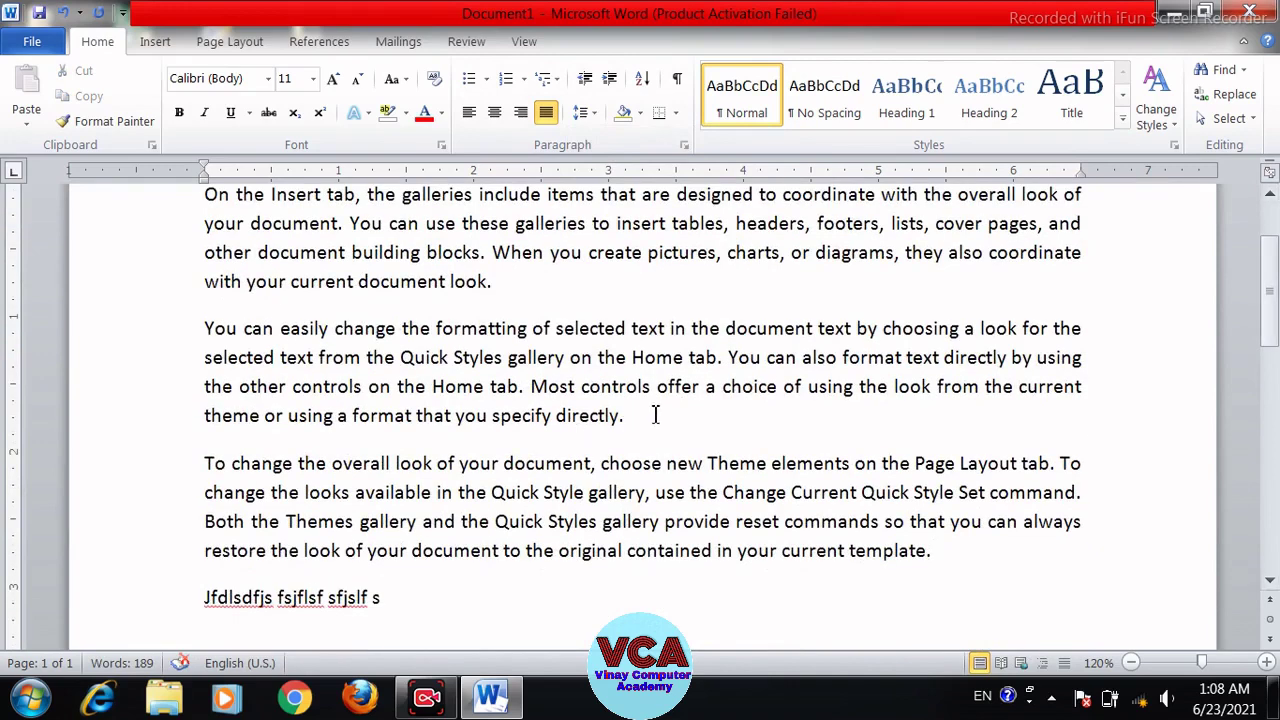
{"action": "left_click_drag", "start_coordinate": [655, 415], "coordinate": [204, 330]}
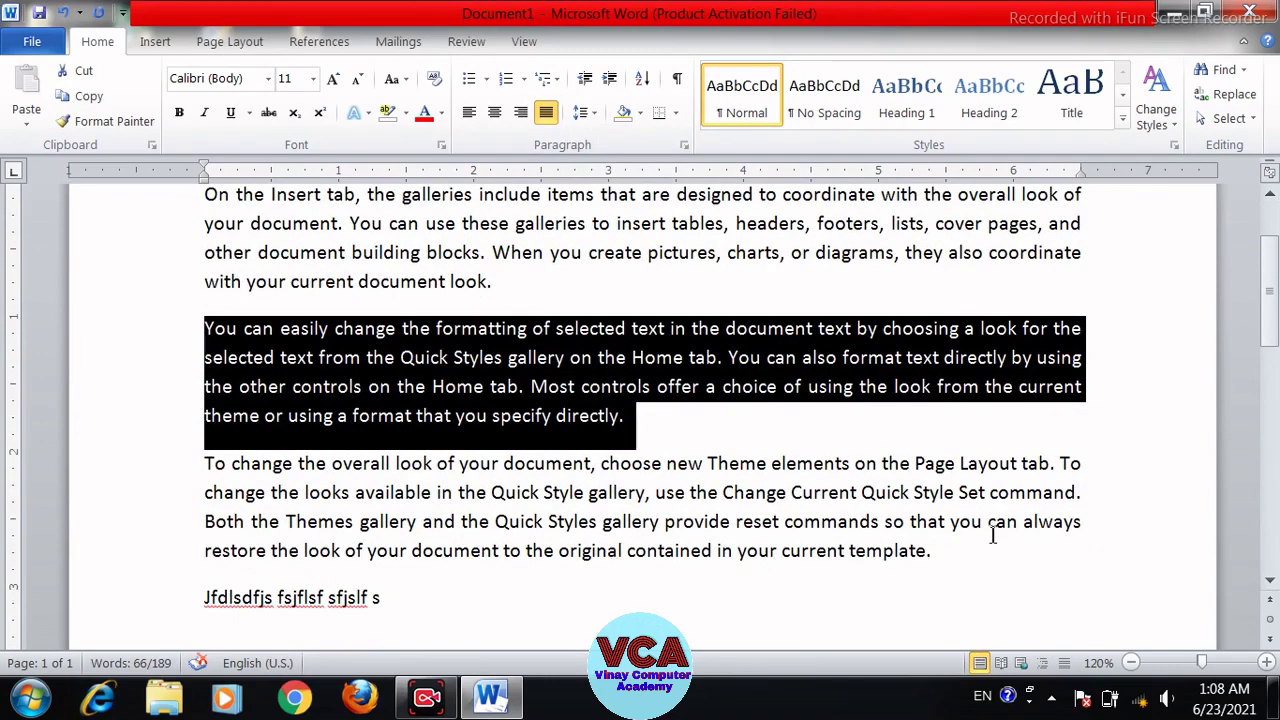
{"action": "left_click_drag", "start_coordinate": [948, 521], "coordinate": [206, 466]}
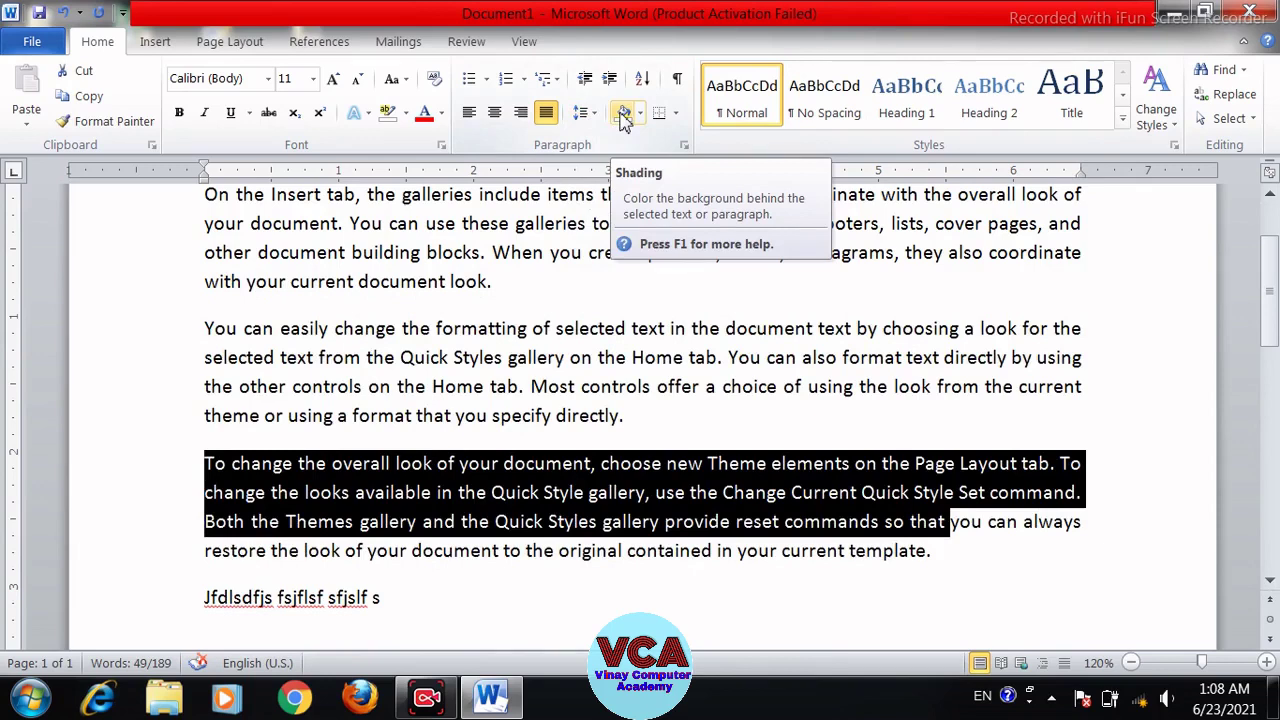
{"action": "left_click", "coordinate": [532, 330]}
{"action": "scroll", "coordinate": [1272, 250], "scroll_direction": "up", "scroll_amount": 3}
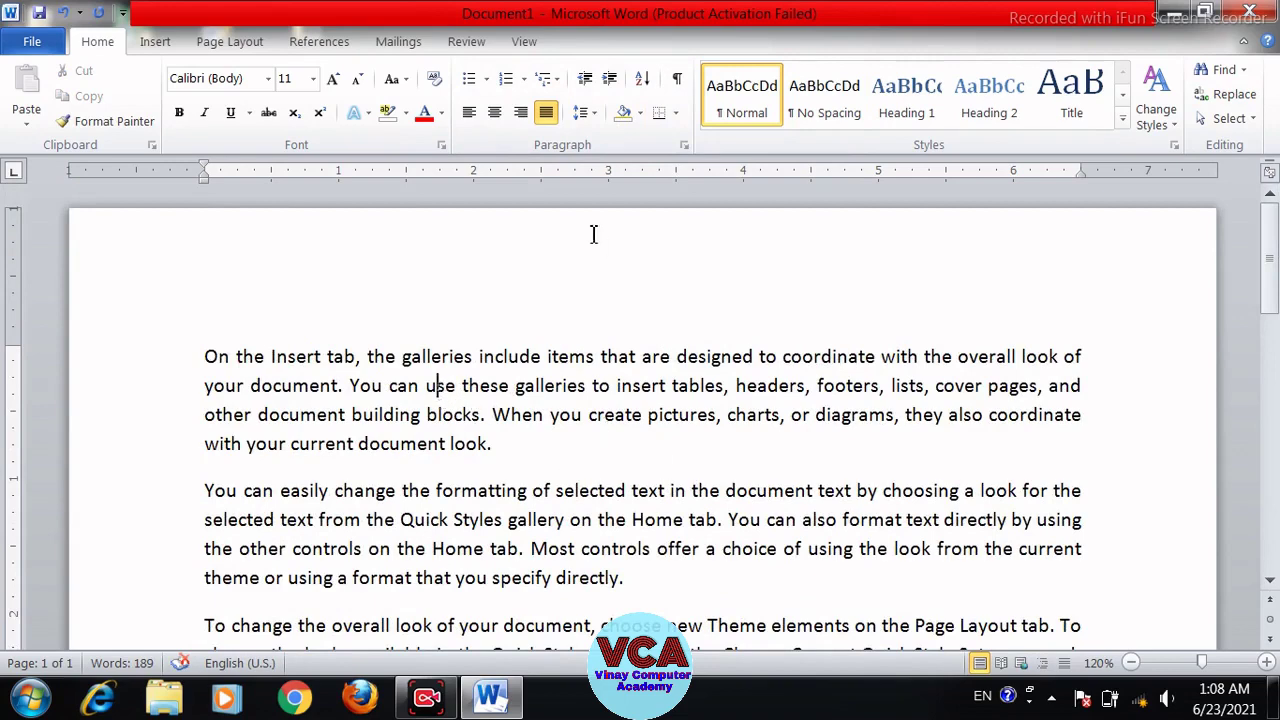
- Shade the first paragraph with a light orange theme color and the second paragraph with standard yellow
{"action": "left_click_drag", "start_coordinate": [520, 448], "coordinate": [218, 357]}
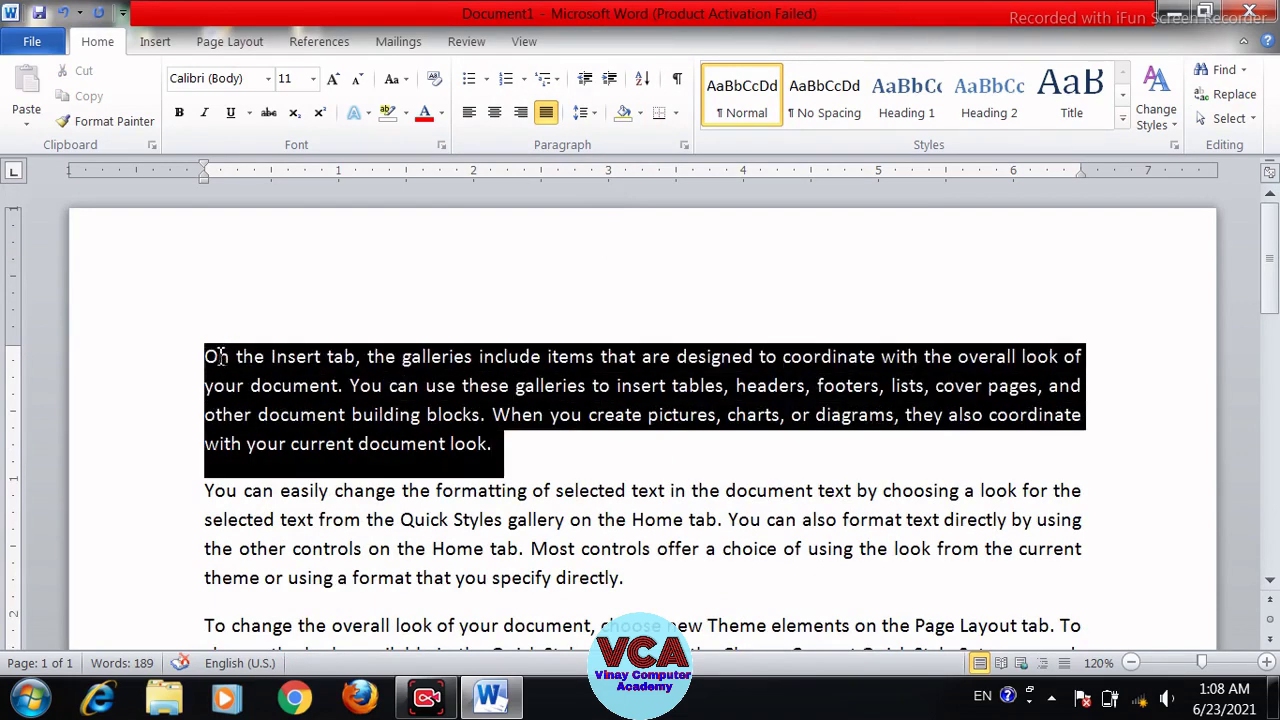
{"action": "left_click", "coordinate": [299, 440]}
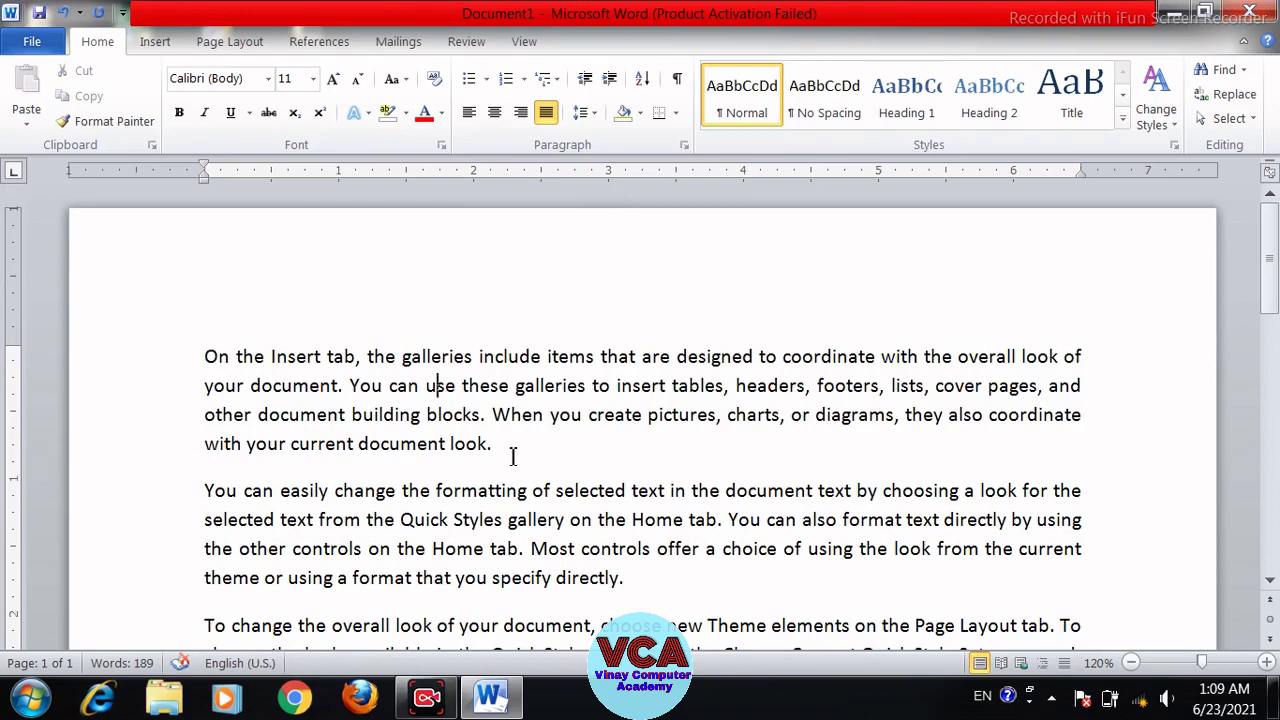
{"action": "left_click", "coordinate": [641, 114]}
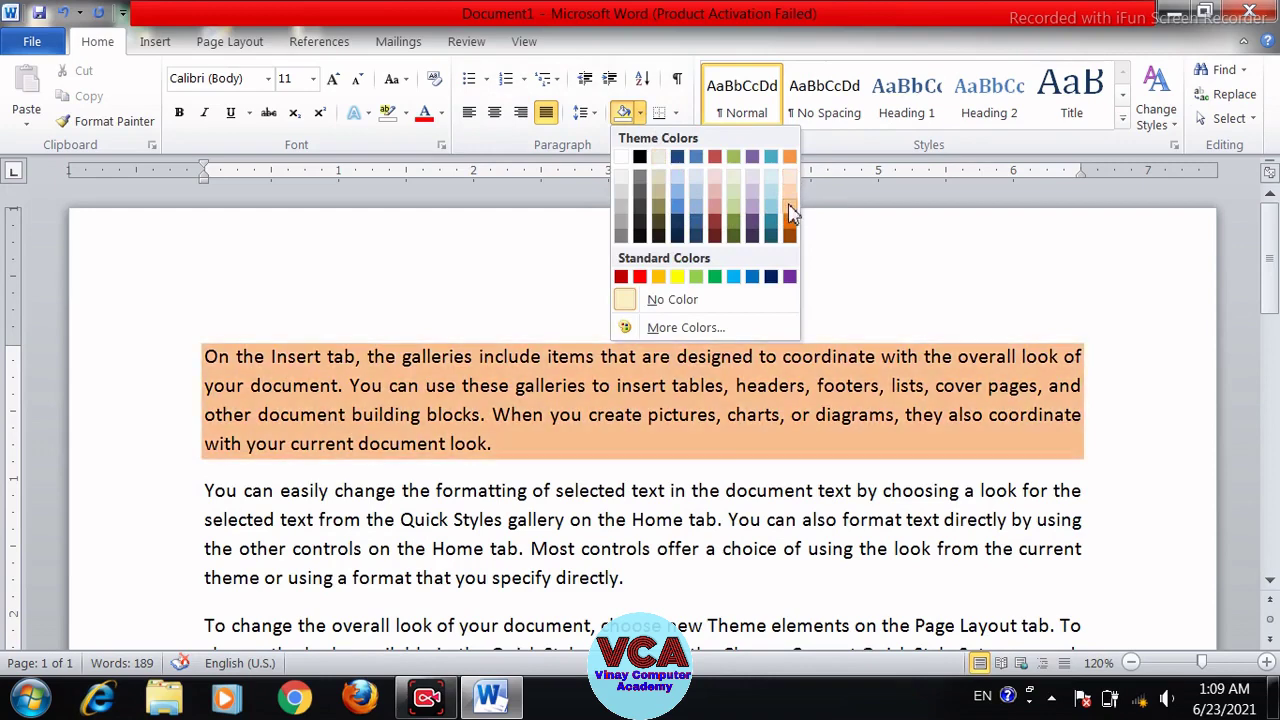
{"action": "left_click", "coordinate": [790, 206]}
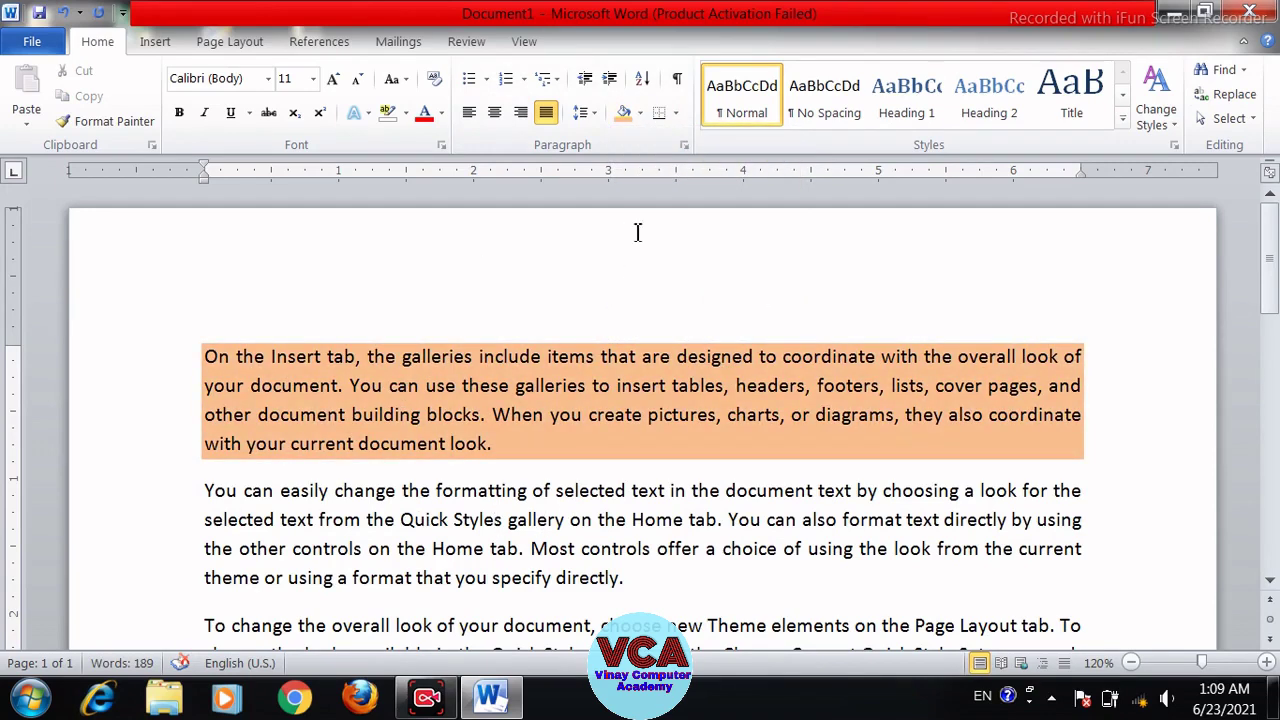
{"action": "left_click", "coordinate": [641, 114]}
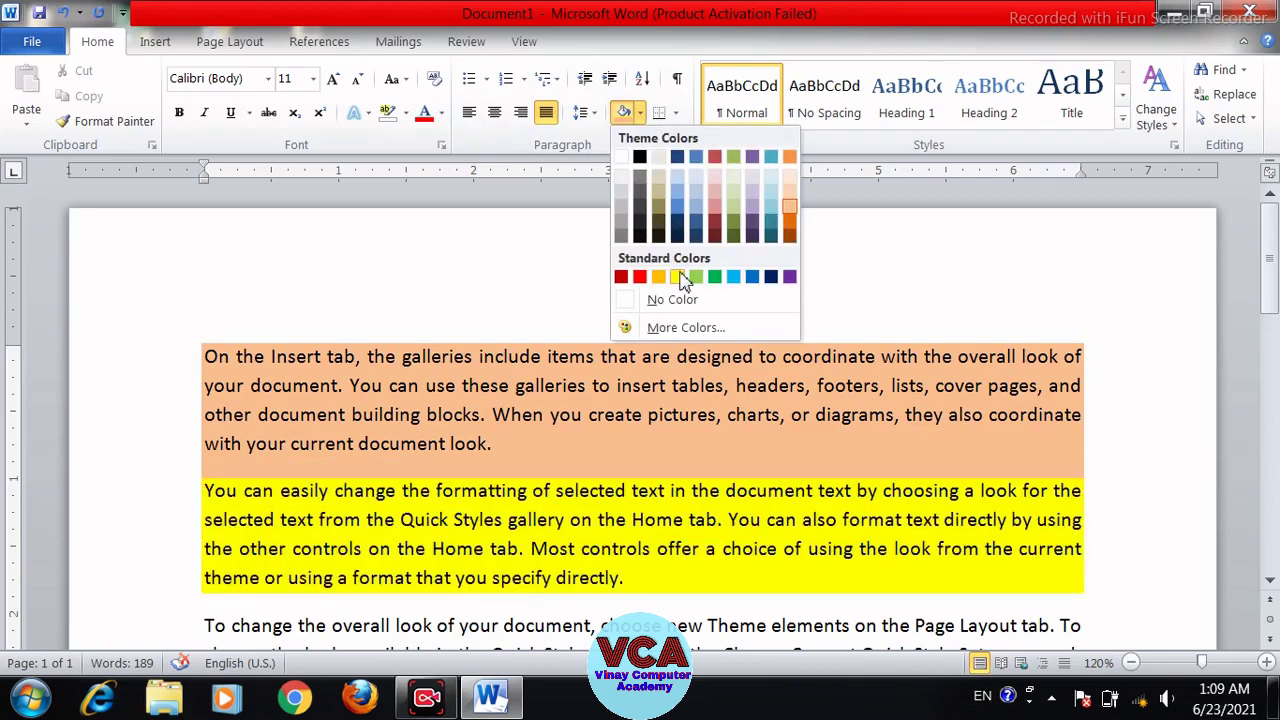
{"action": "left_click", "coordinate": [678, 276]}
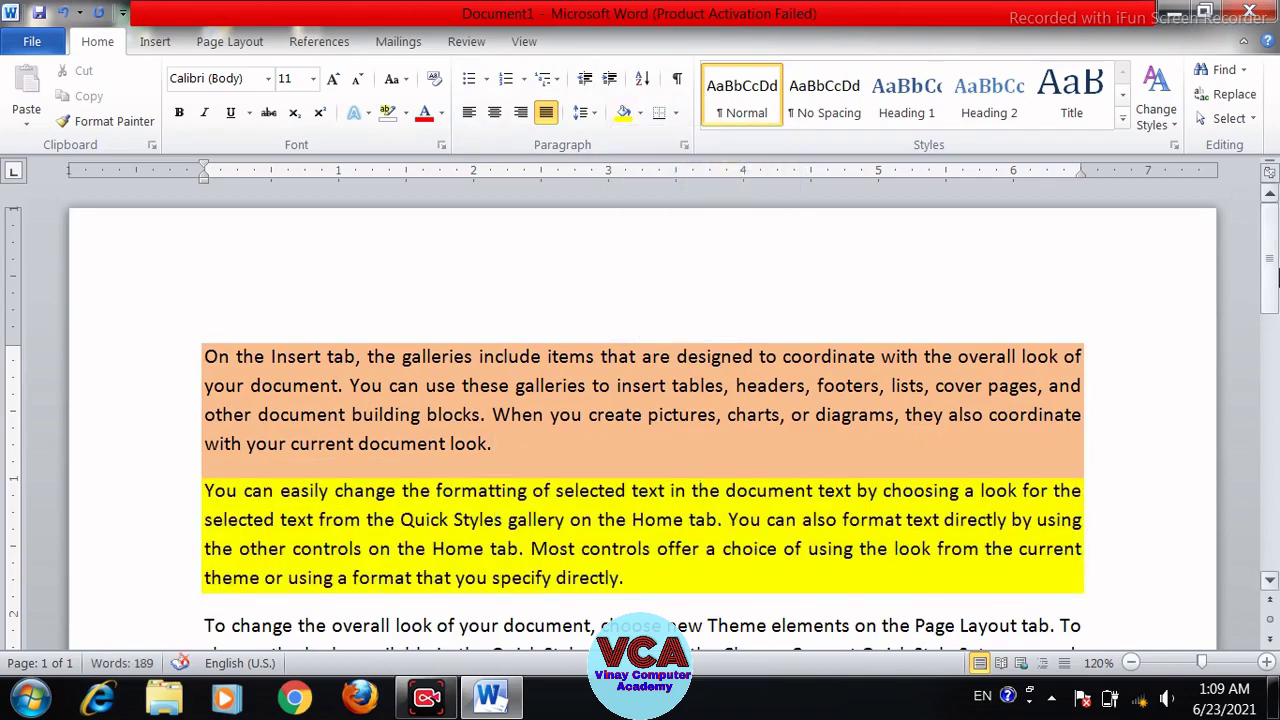
- Shade the third paragraph, starting "To change the overall look", with a light blue theme color and deselect it
{"action": "scroll", "coordinate": [966, 475], "scroll_direction": "down", "scroll_amount": 3}
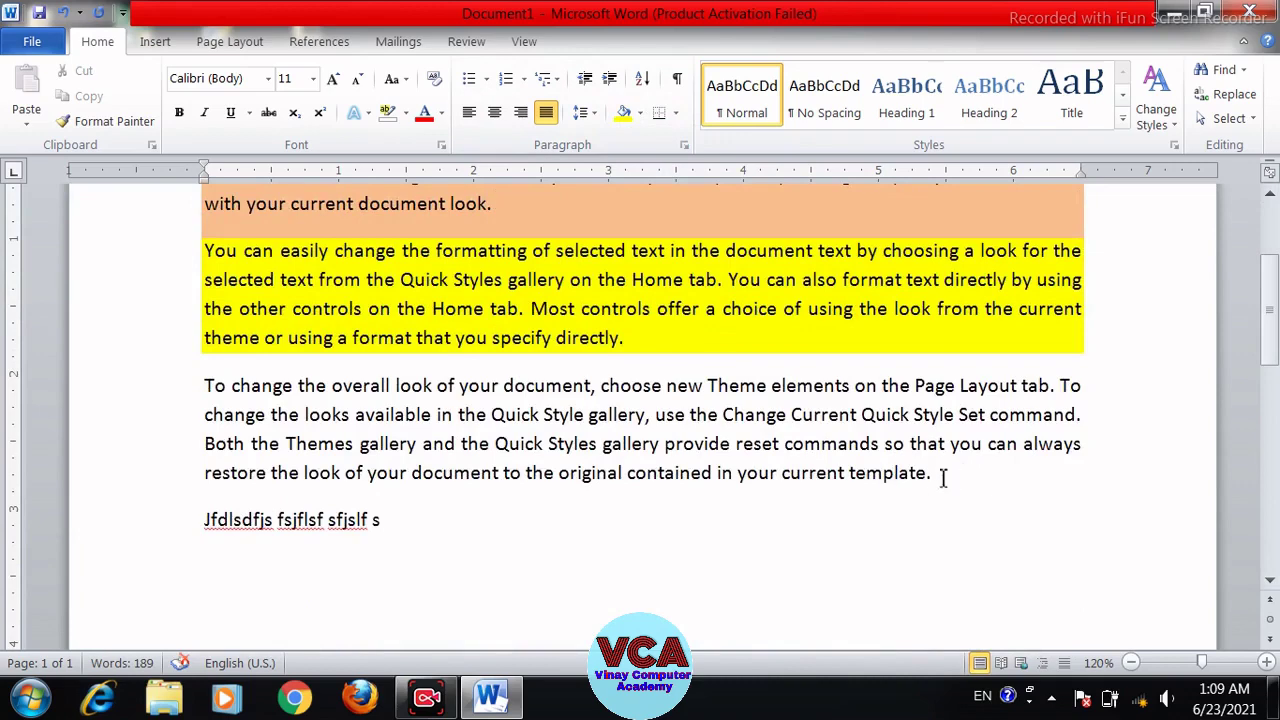
{"action": "left_click_drag", "start_coordinate": [943, 478], "coordinate": [205, 390]}
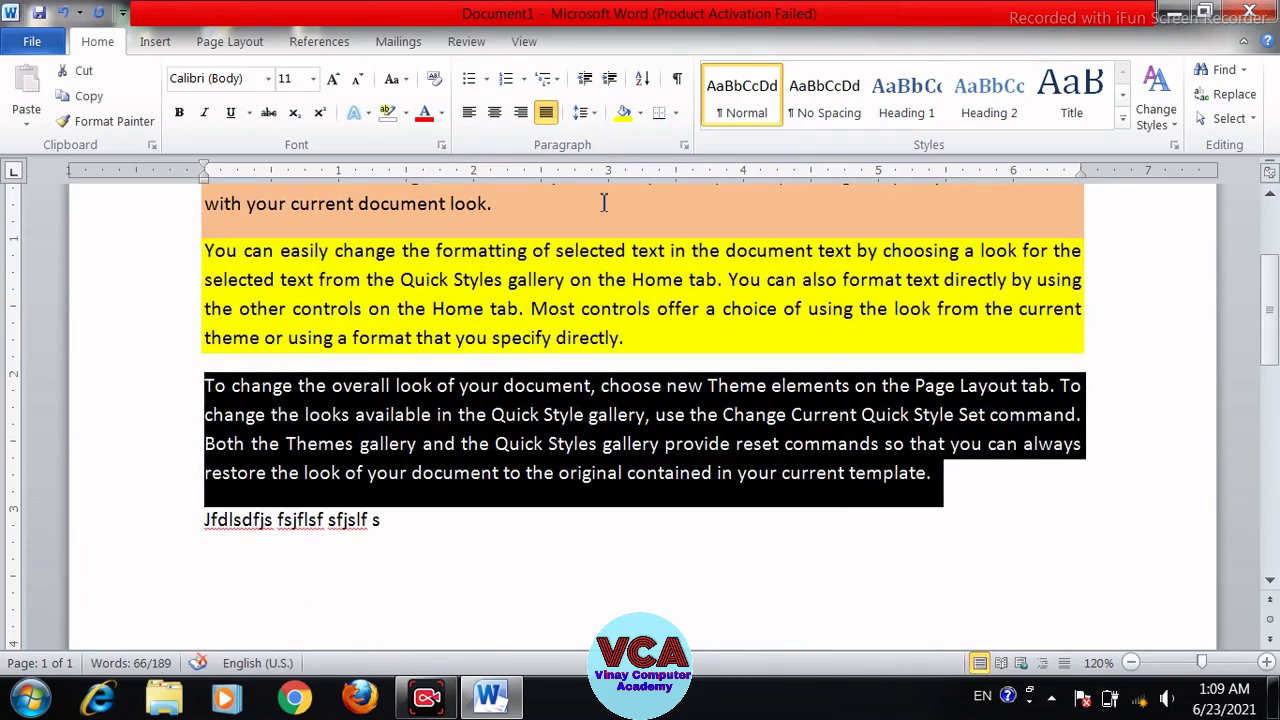
{"action": "left_click", "coordinate": [639, 113]}
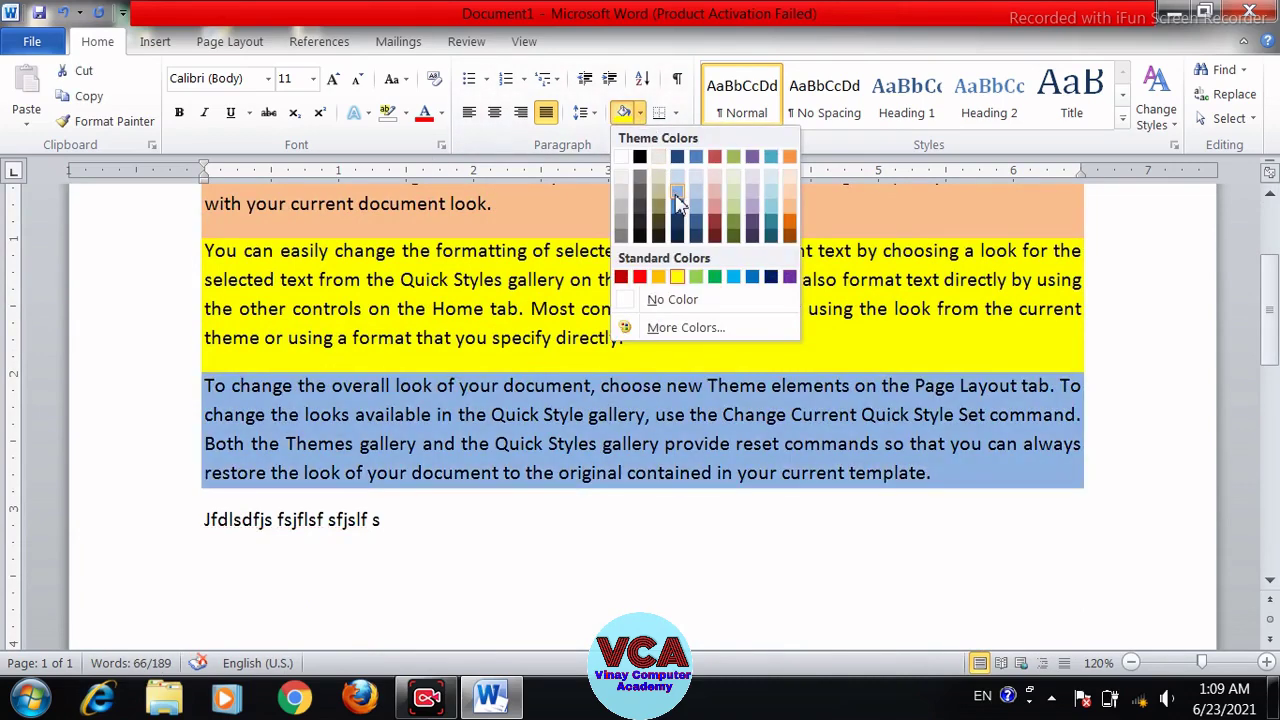
{"action": "left_click", "coordinate": [677, 196]}
{"action": "left_click", "coordinate": [624, 337]}
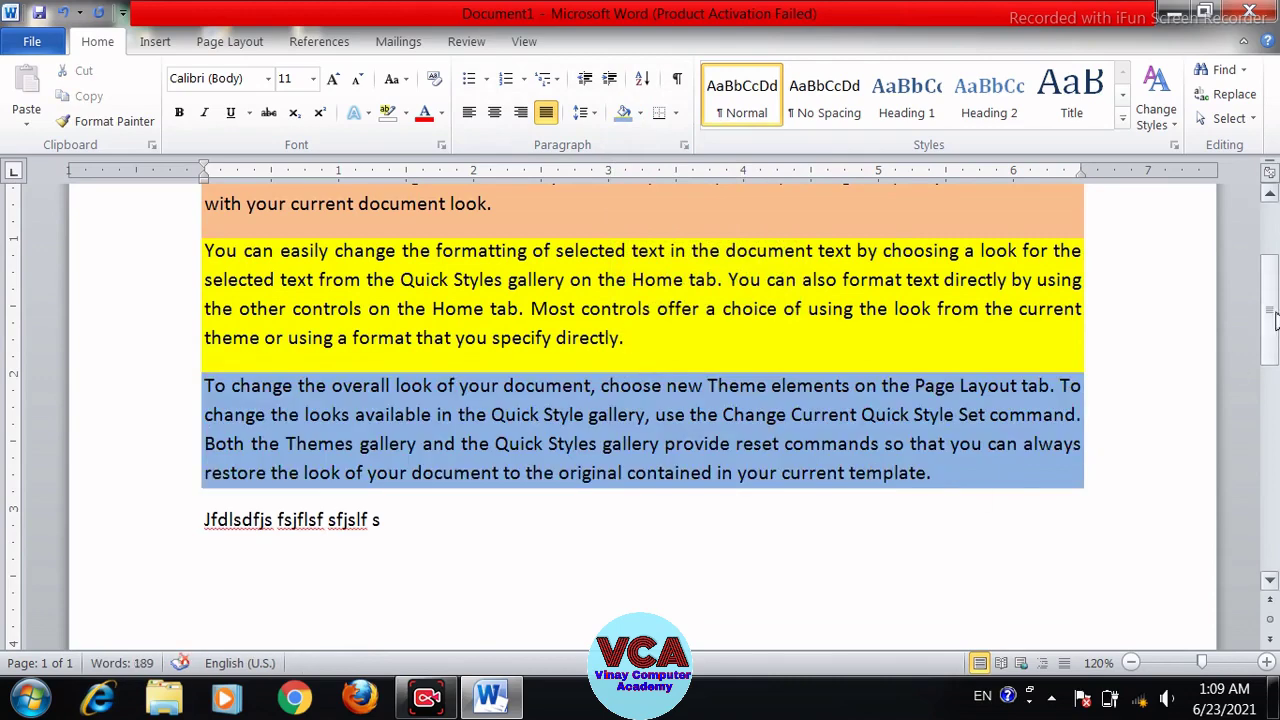
- Select all three full paragraphs, shade them with one light orange theme color and clear the selection
{"action": "mouse_move", "coordinate": [1275, 318]}
{"action": "left_mouse_down"}
{"action": "mouse_move", "coordinate": [1275, 255]}
{"action": "mouse_move", "coordinate": [1275, 303]}
{"action": "left_mouse_up"}
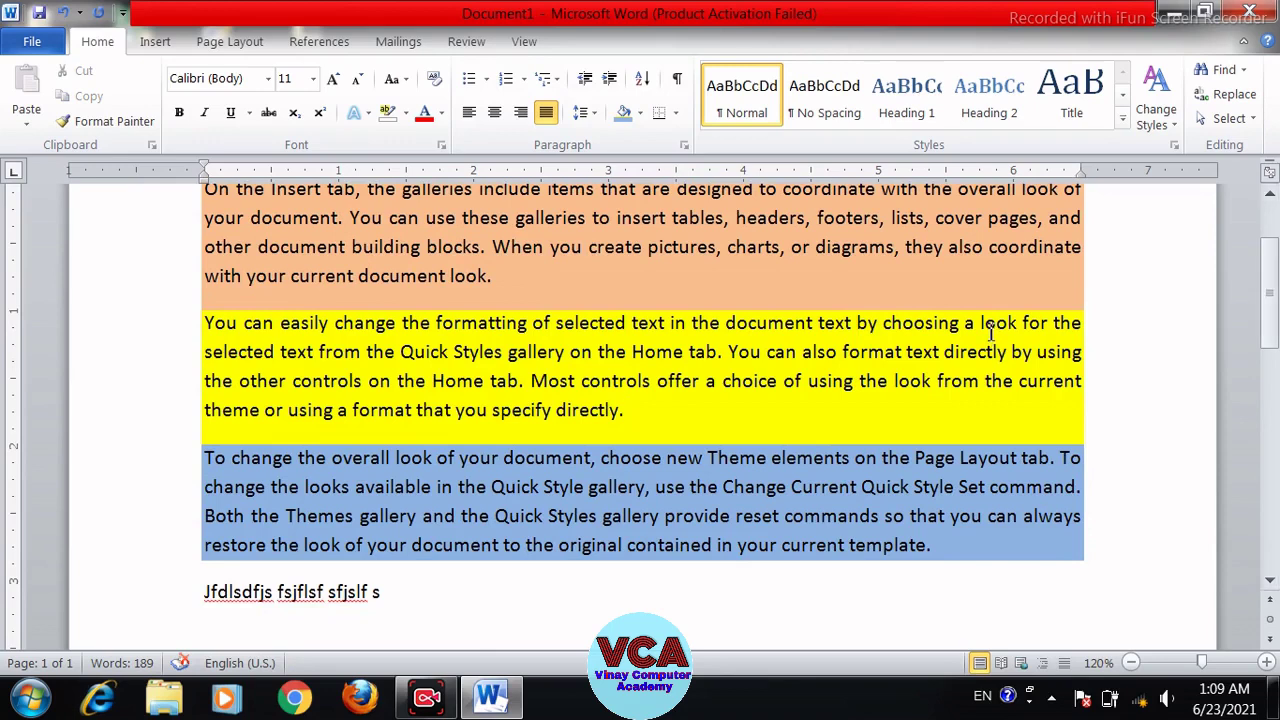
{"action": "left_click_drag", "start_coordinate": [942, 547], "coordinate": [210, 305]}
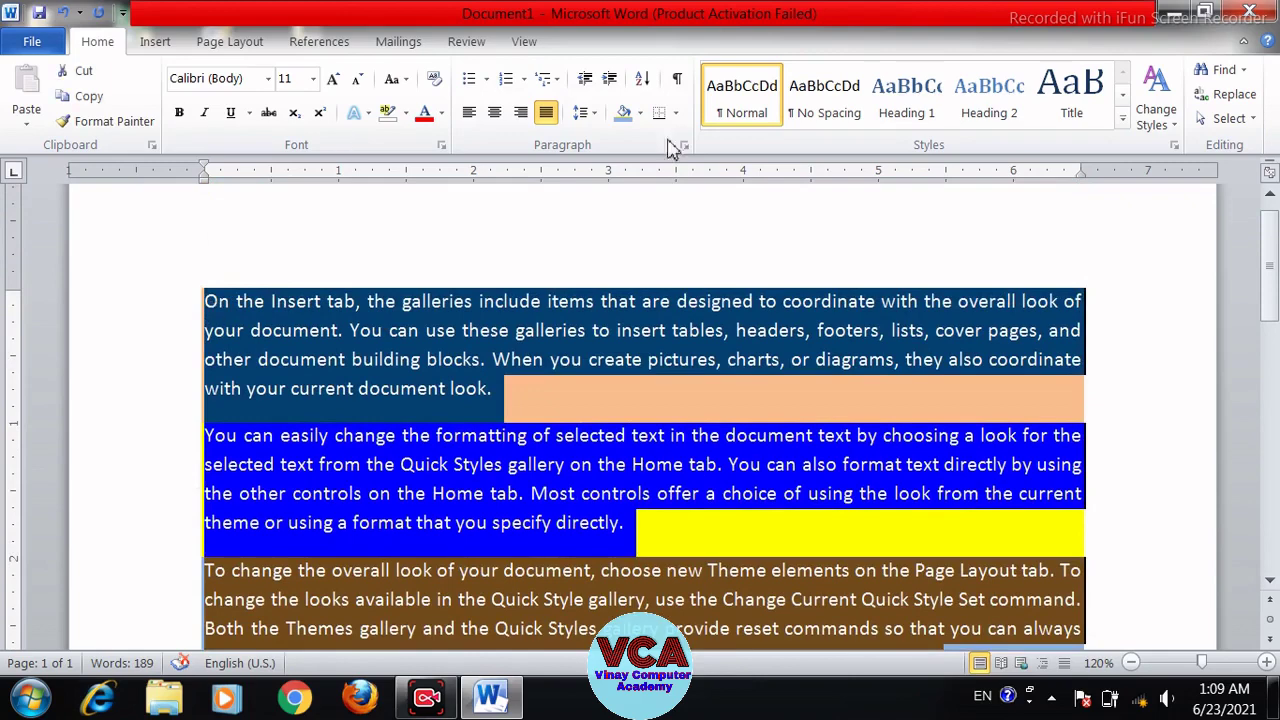
{"action": "left_click", "coordinate": [642, 113]}
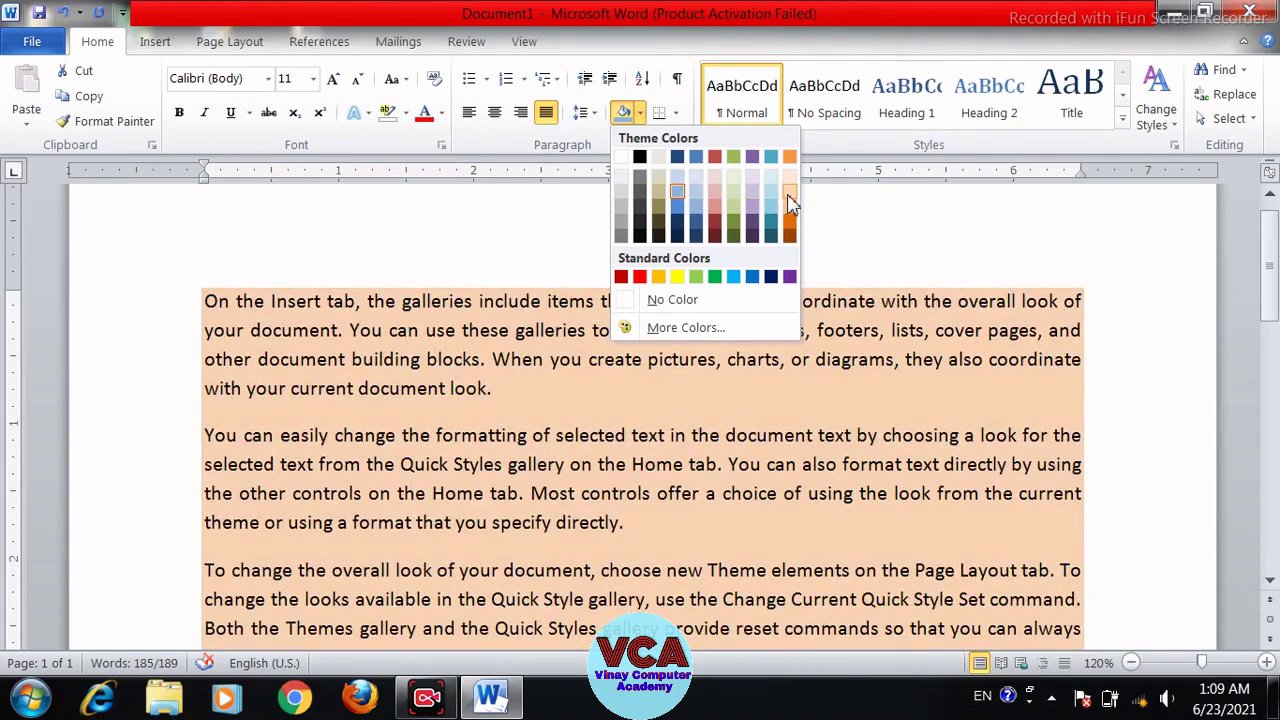
{"action": "left_click", "coordinate": [790, 203]}
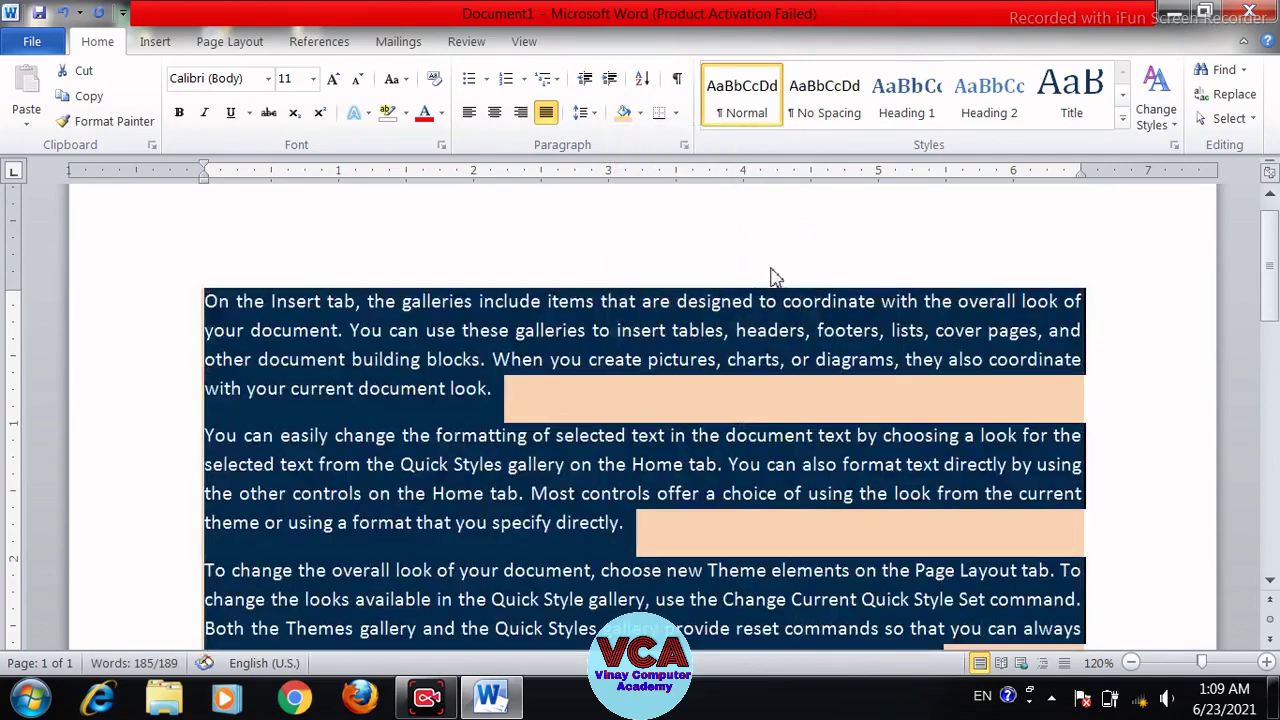
{"action": "left_click", "coordinate": [752, 358]}
- Delete the filler text line "Jfdlsdfjs fsjflsf sfjslf s" below the third paragraph
{"action": "left_click_drag", "start_coordinate": [1272, 256], "coordinate": [1273, 288]}
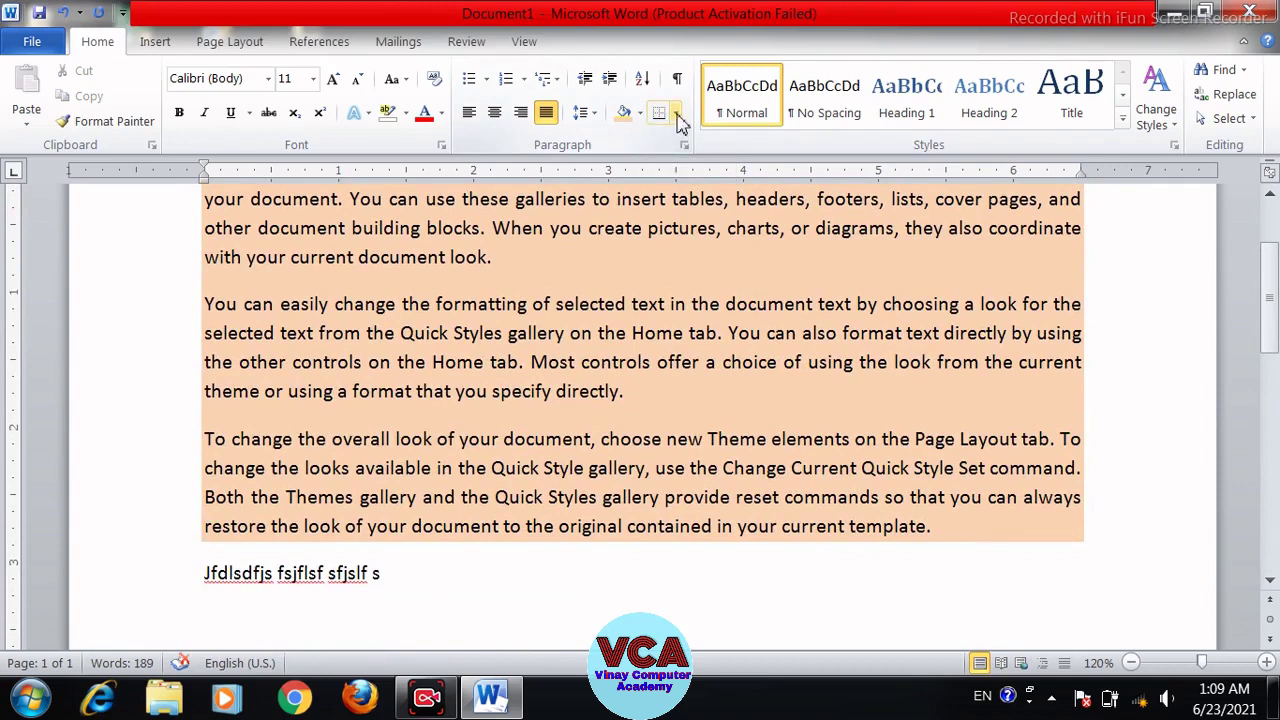
{"action": "left_click", "coordinate": [978, 546]}
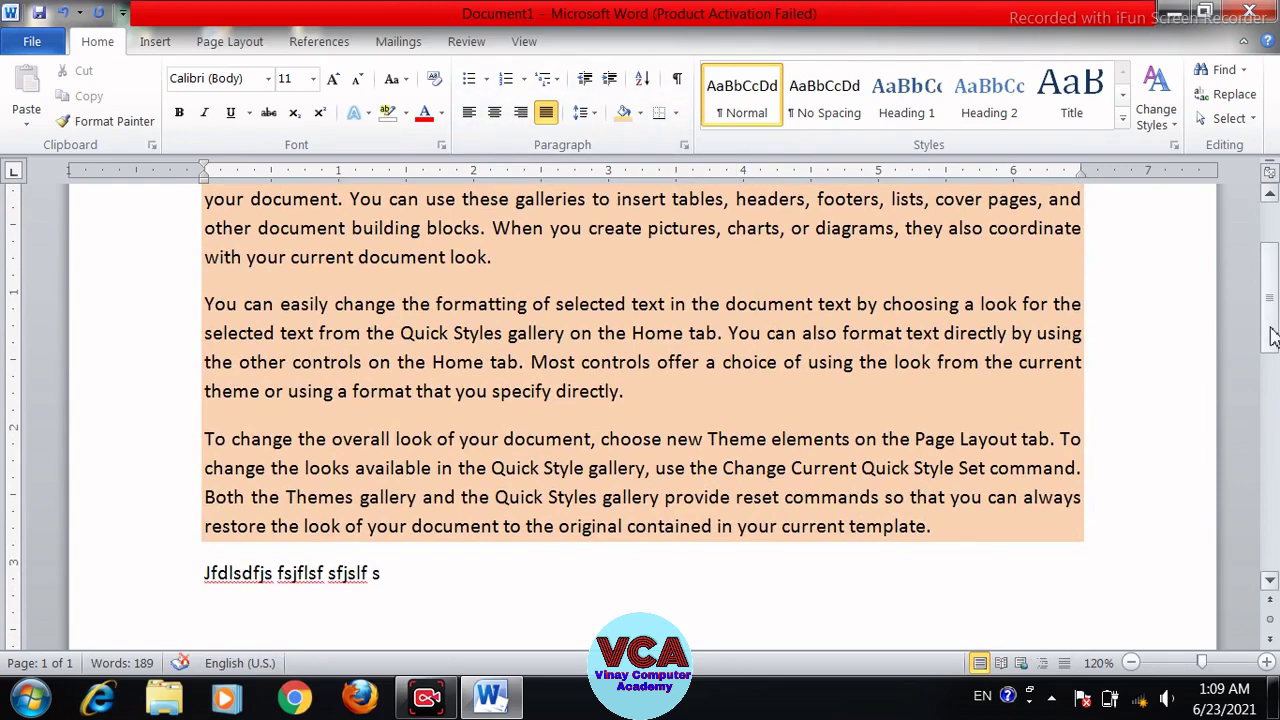
{"action": "scroll", "coordinate": [1260, 318], "scroll_direction": "up", "scroll_amount": 1}
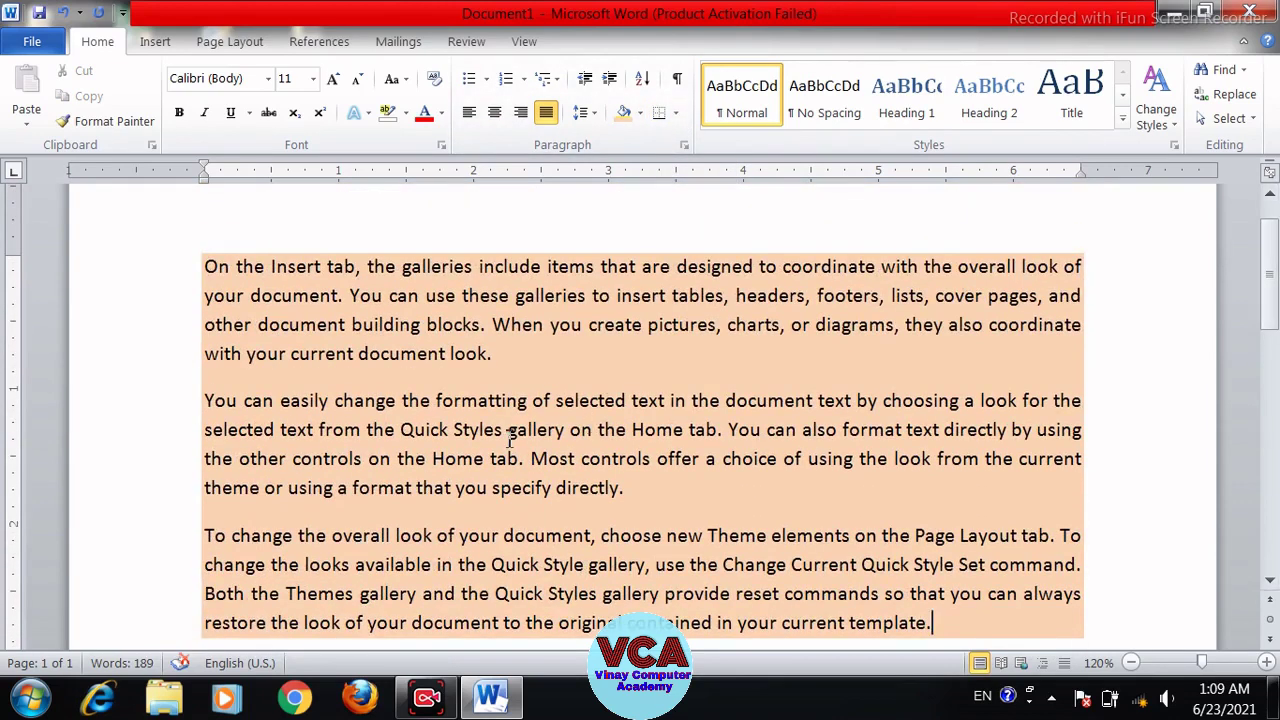
{"action": "scroll", "coordinate": [1268, 300], "scroll_direction": "down", "scroll_amount": 1}
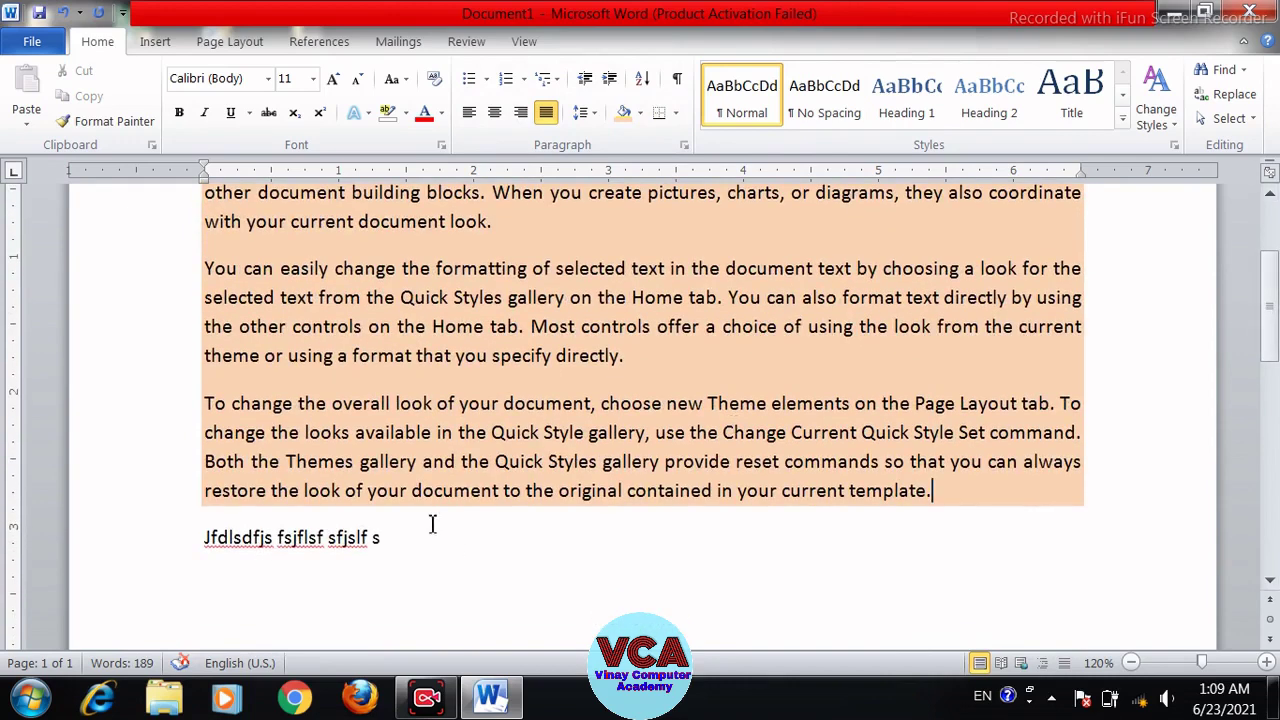
{"action": "left_click_drag", "start_coordinate": [502, 492], "coordinate": [218, 545]}
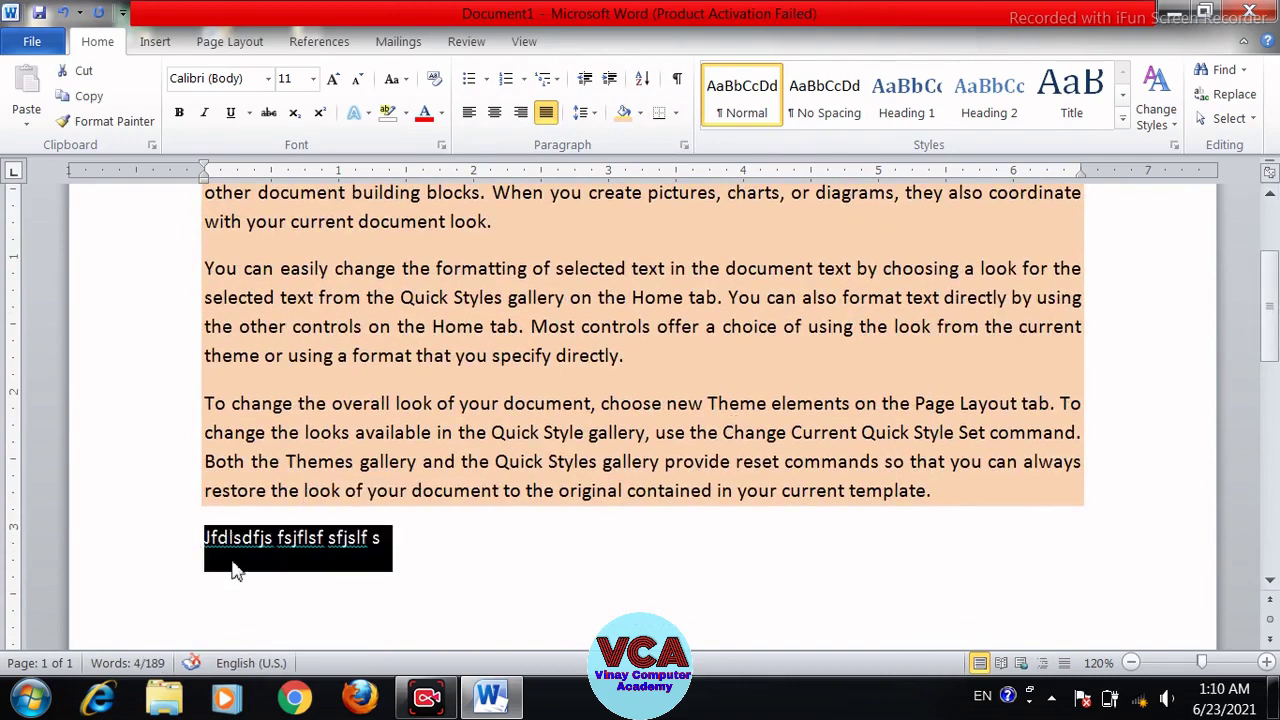
{"action": "key", "text": "Delete"}
- Switch the empty last line through right, center and left alignment and back to justified
{"action": "key", "text": "ctrl+r"}
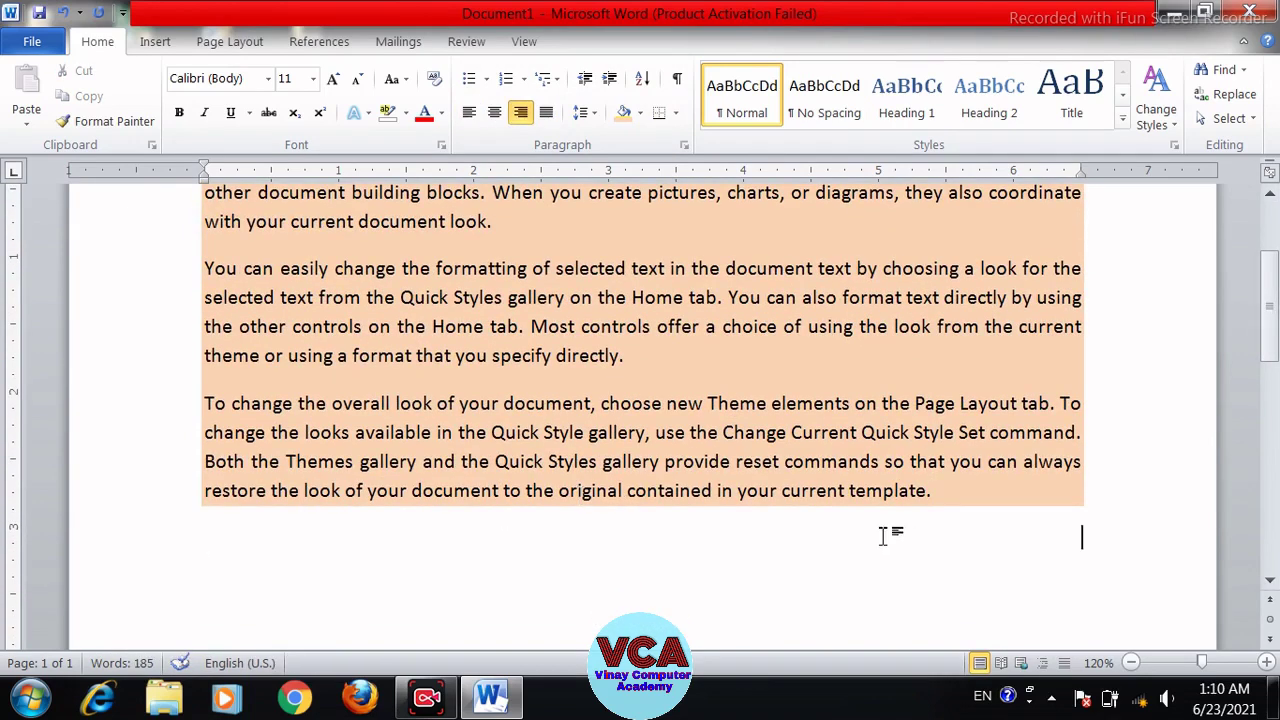
{"action": "key", "text": "ctrl+e"}
{"action": "key", "text": "ctrl+l"}
{"action": "key", "text": "ctrl+j"}
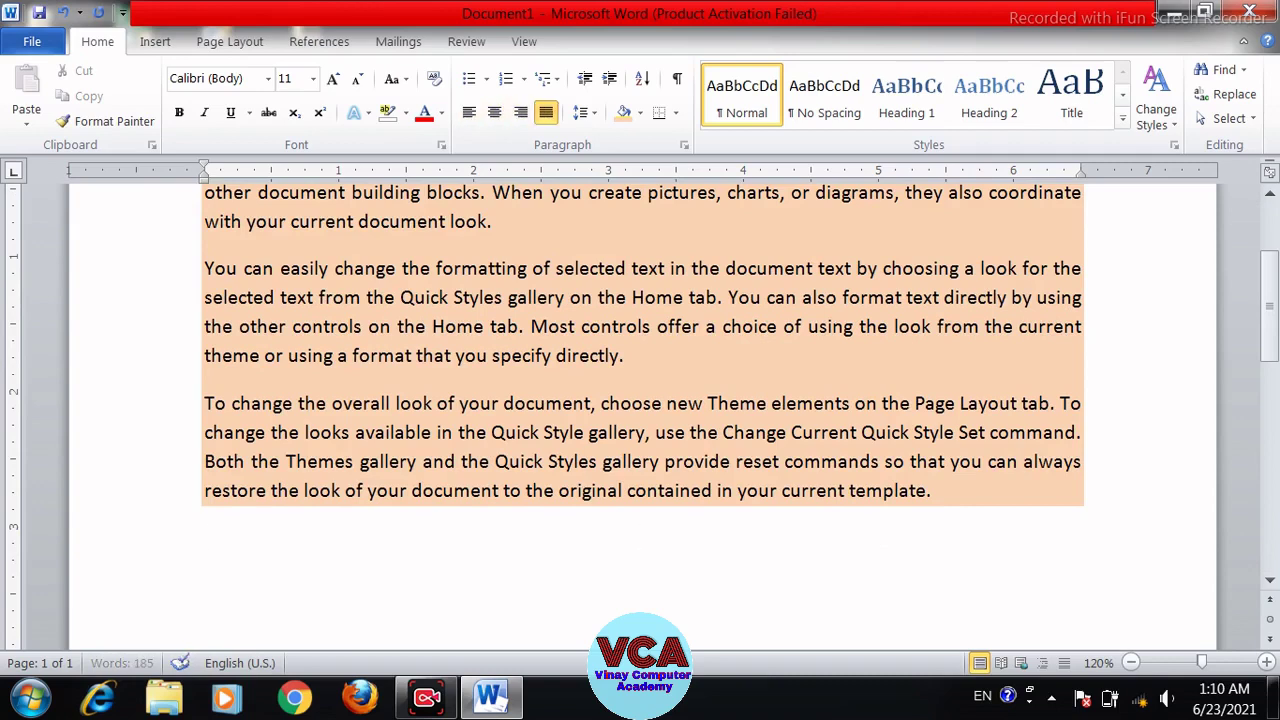
- Select all three shaded paragraphs and add a bottom border to the selection
{"action": "left_click_drag", "start_coordinate": [957, 491], "coordinate": [211, 263]}
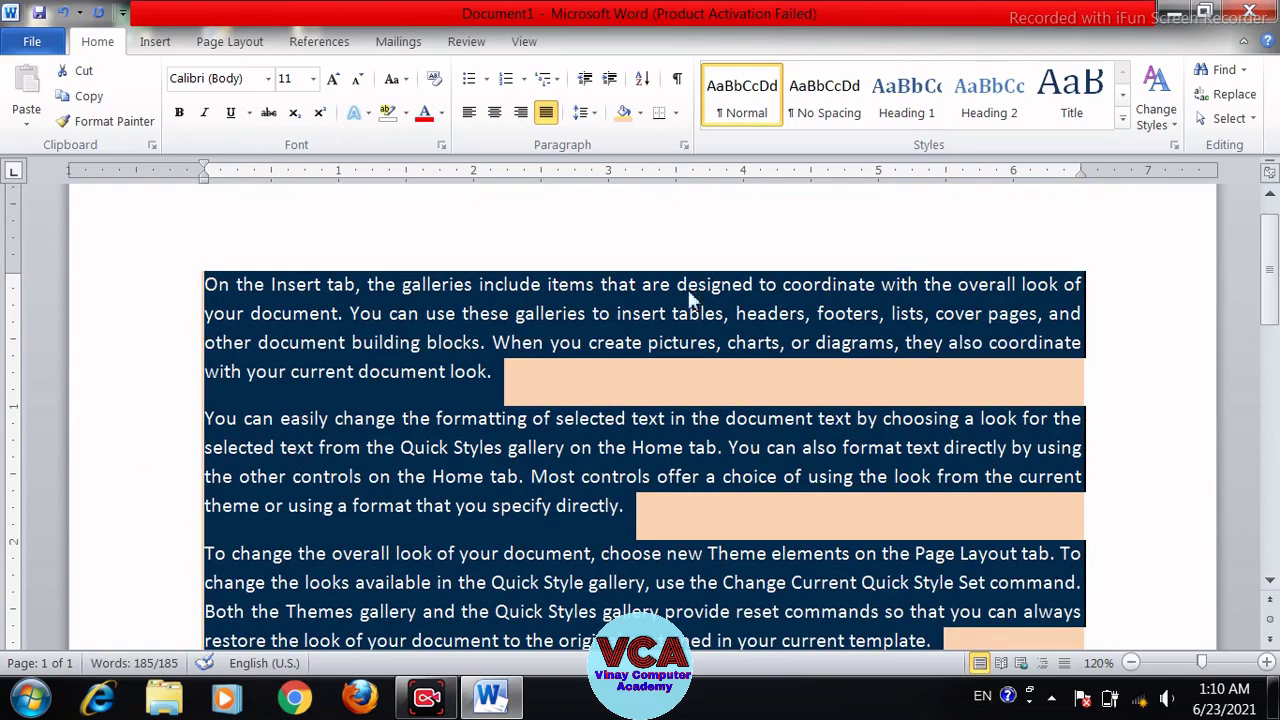
{"action": "left_click", "coordinate": [677, 115]}
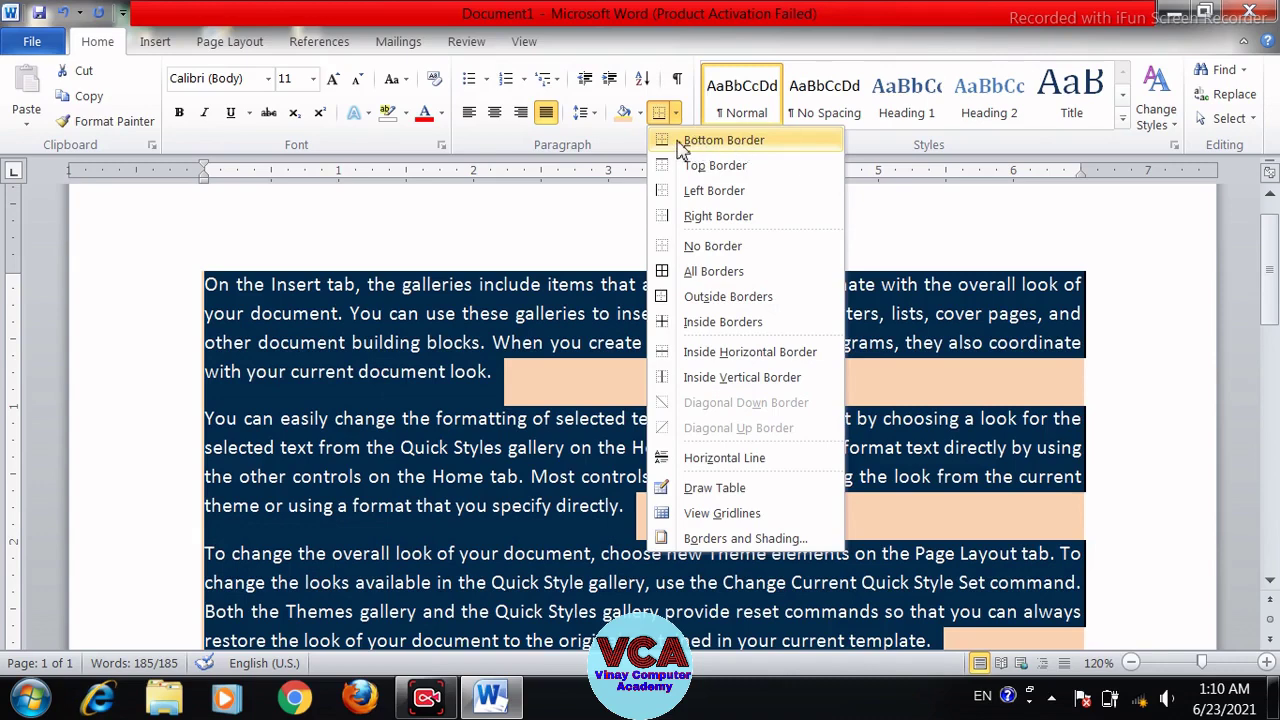
{"action": "left_click", "coordinate": [679, 148]}
{"action": "left_click_drag", "start_coordinate": [1272, 246], "coordinate": [1273, 292]}
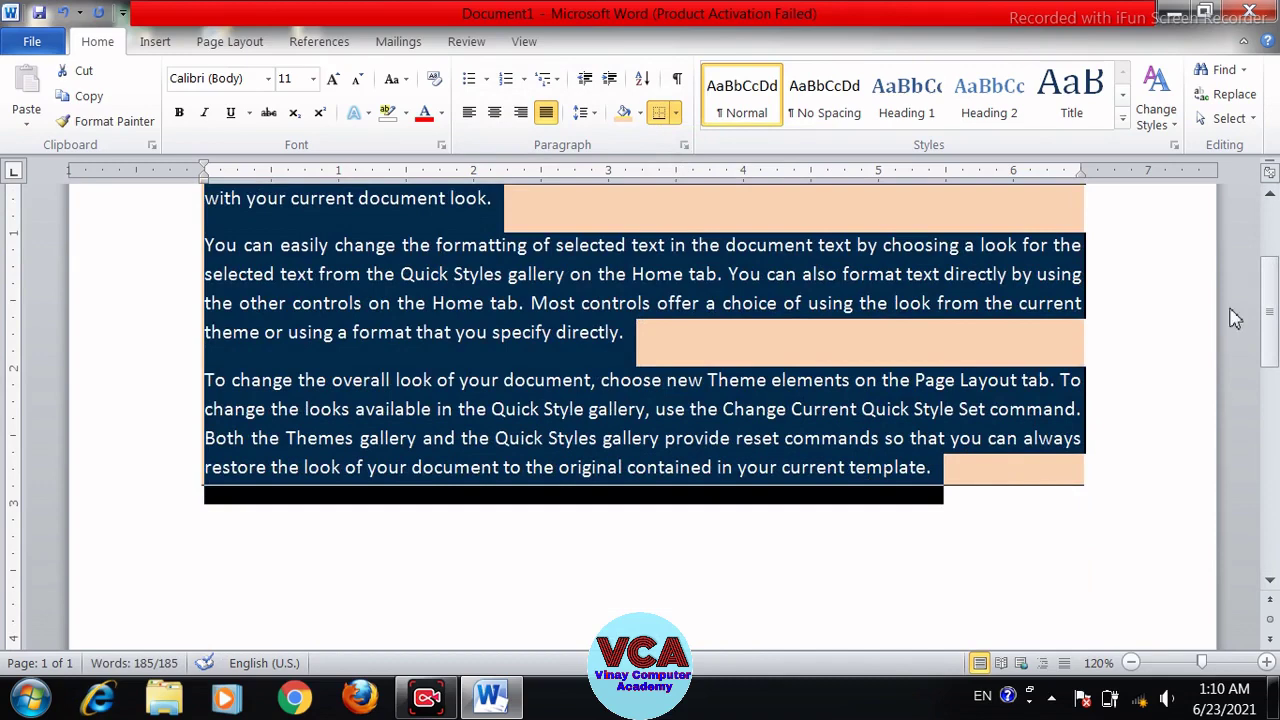
{"action": "left_click_drag", "start_coordinate": [1268, 335], "coordinate": [1268, 265]}
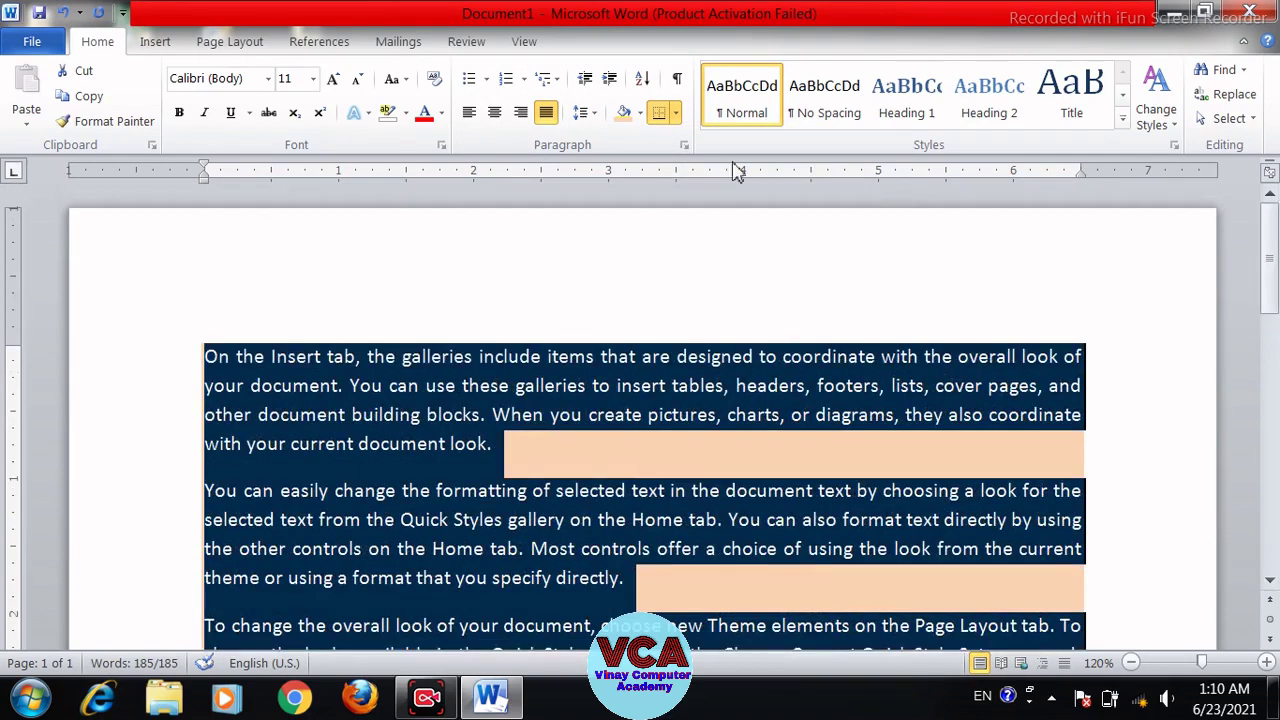
- Add a top border and a left border to the selected paragraphs
{"action": "left_click", "coordinate": [677, 115]}
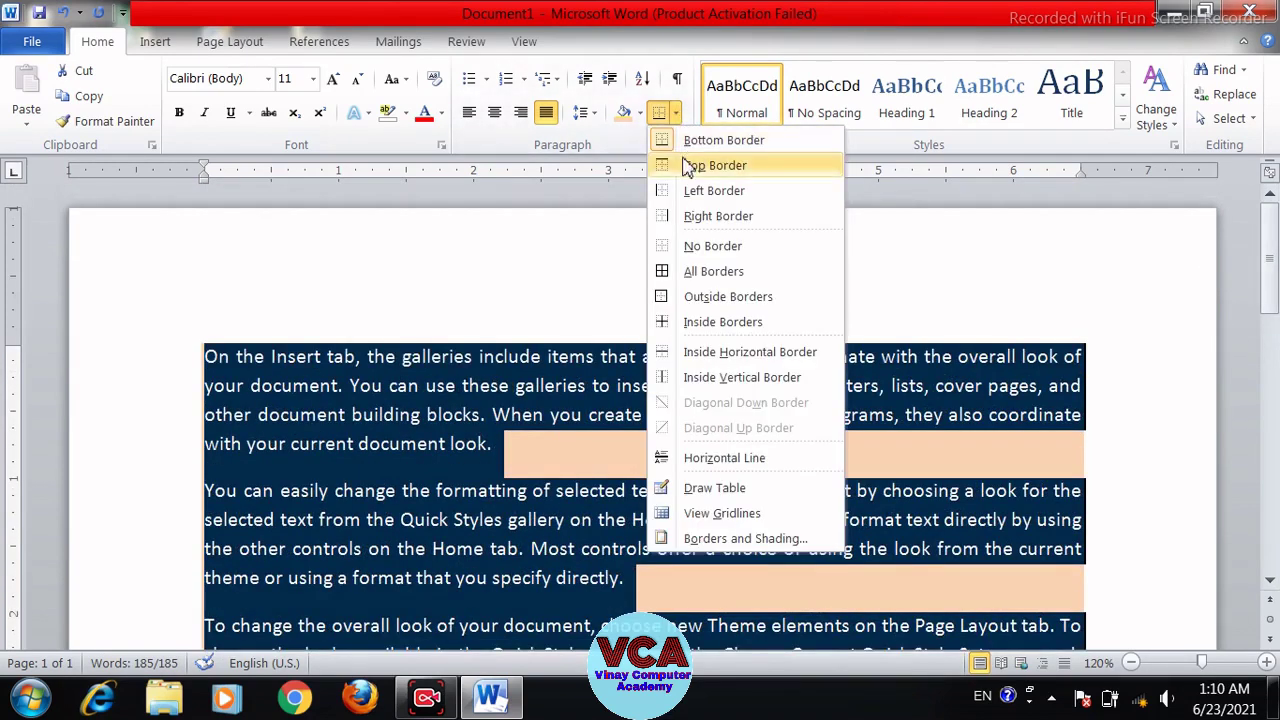
{"action": "left_click", "coordinate": [690, 167]}
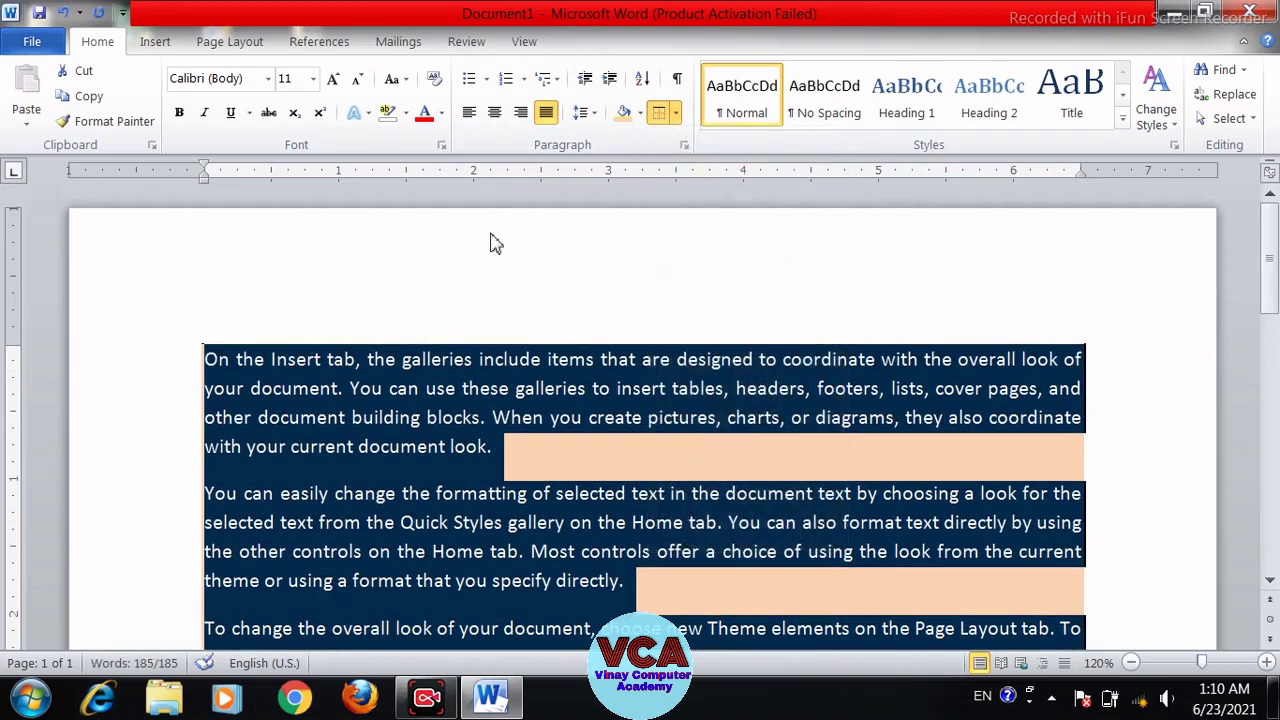
{"action": "left_click", "coordinate": [677, 114]}
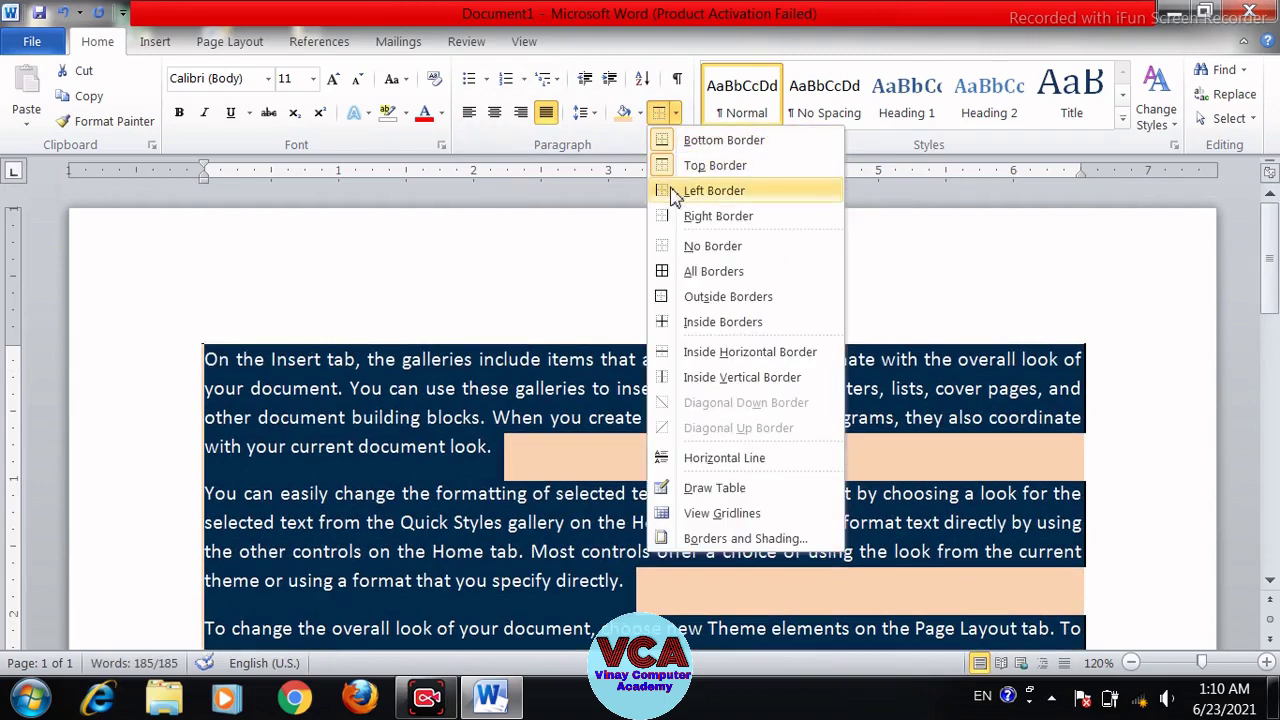
{"action": "left_click", "coordinate": [676, 192]}
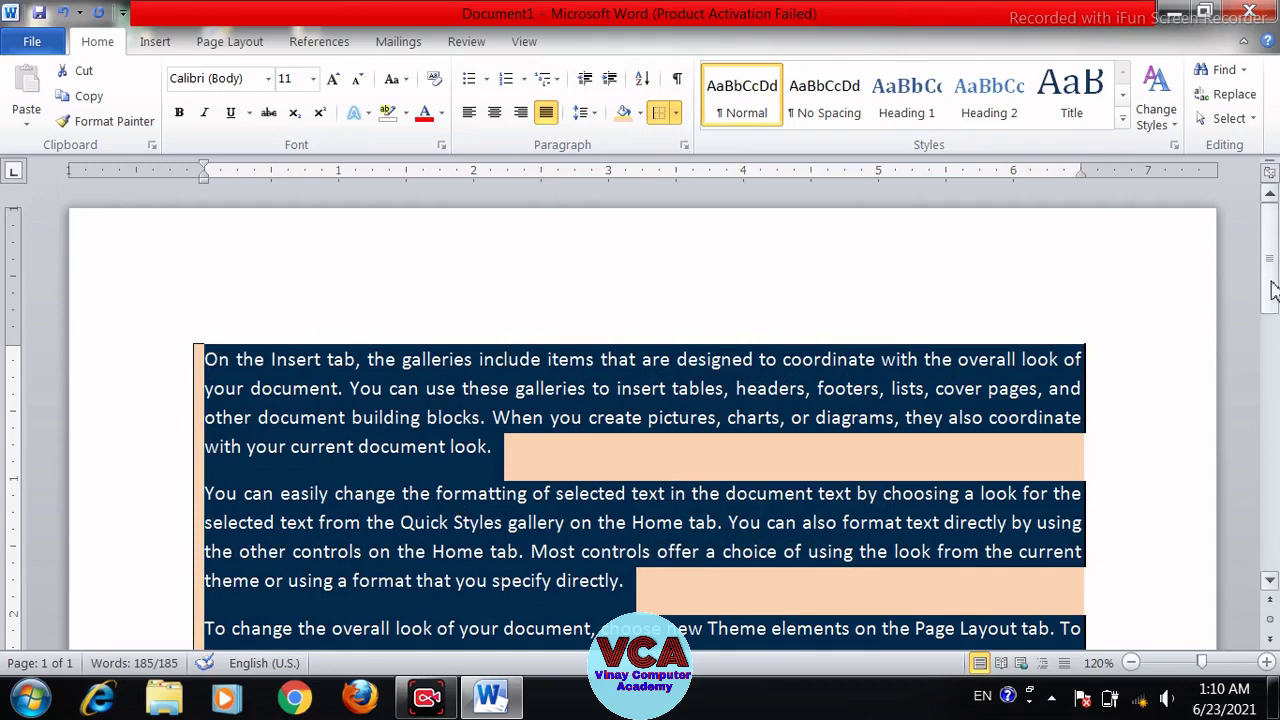
{"action": "scroll", "coordinate": [1270, 310], "scroll_direction": "down", "scroll_amount": 1}
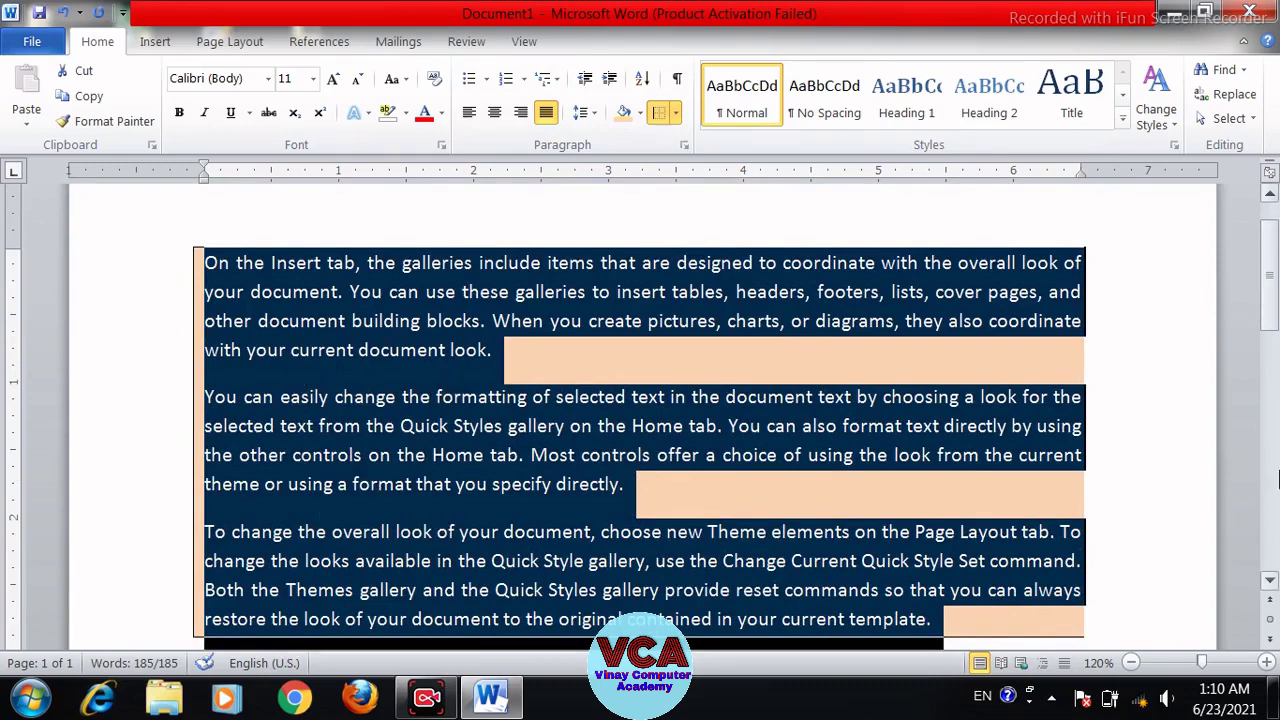
{"action": "scroll", "coordinate": [1273, 313], "scroll_direction": "up", "scroll_amount": 1}
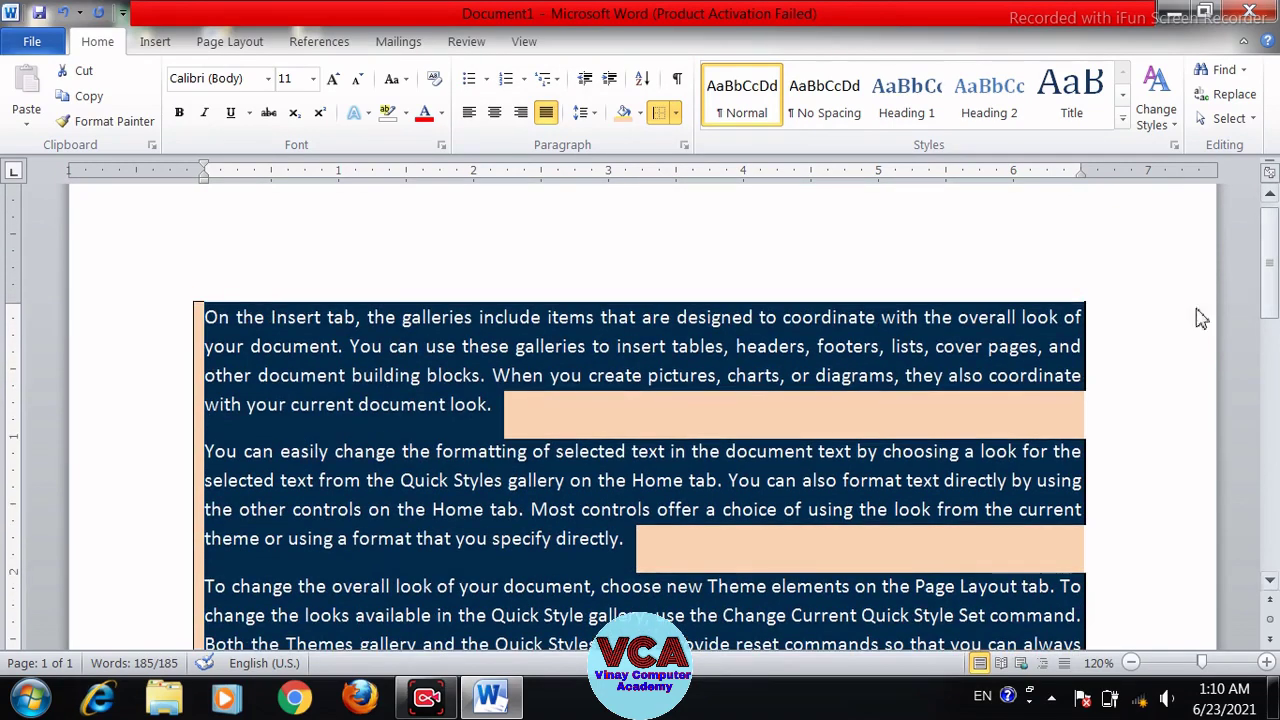
- Apply All Borders to the selected paragraphs and deselect the text
{"action": "left_click", "coordinate": [676, 113]}
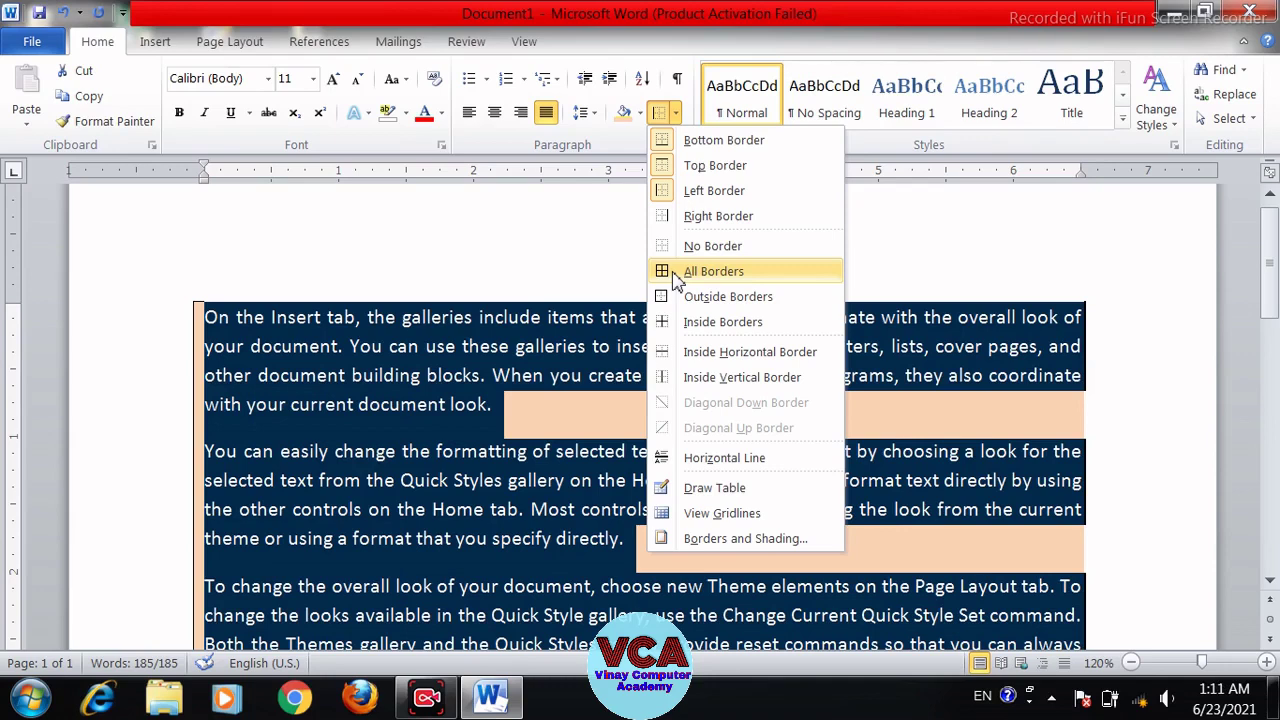
{"action": "left_click", "coordinate": [713, 271]}
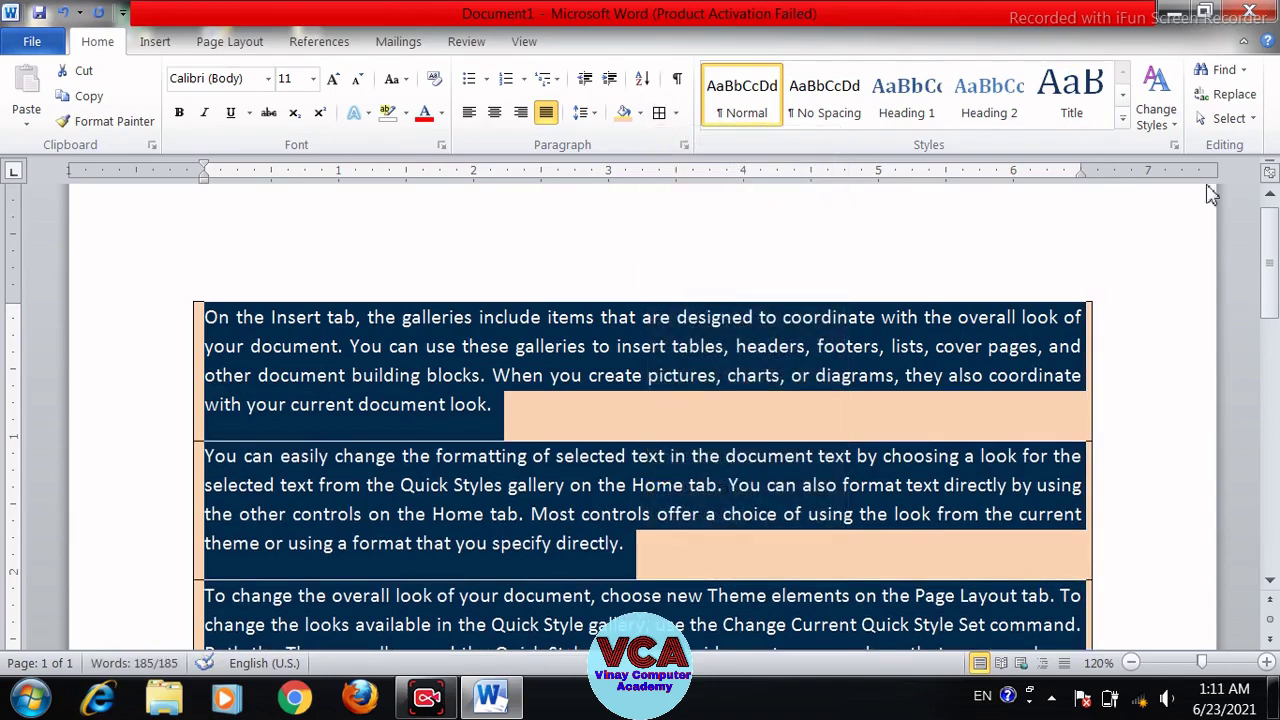
{"action": "scroll", "coordinate": [1263, 287], "scroll_direction": "down", "scroll_amount": 1}
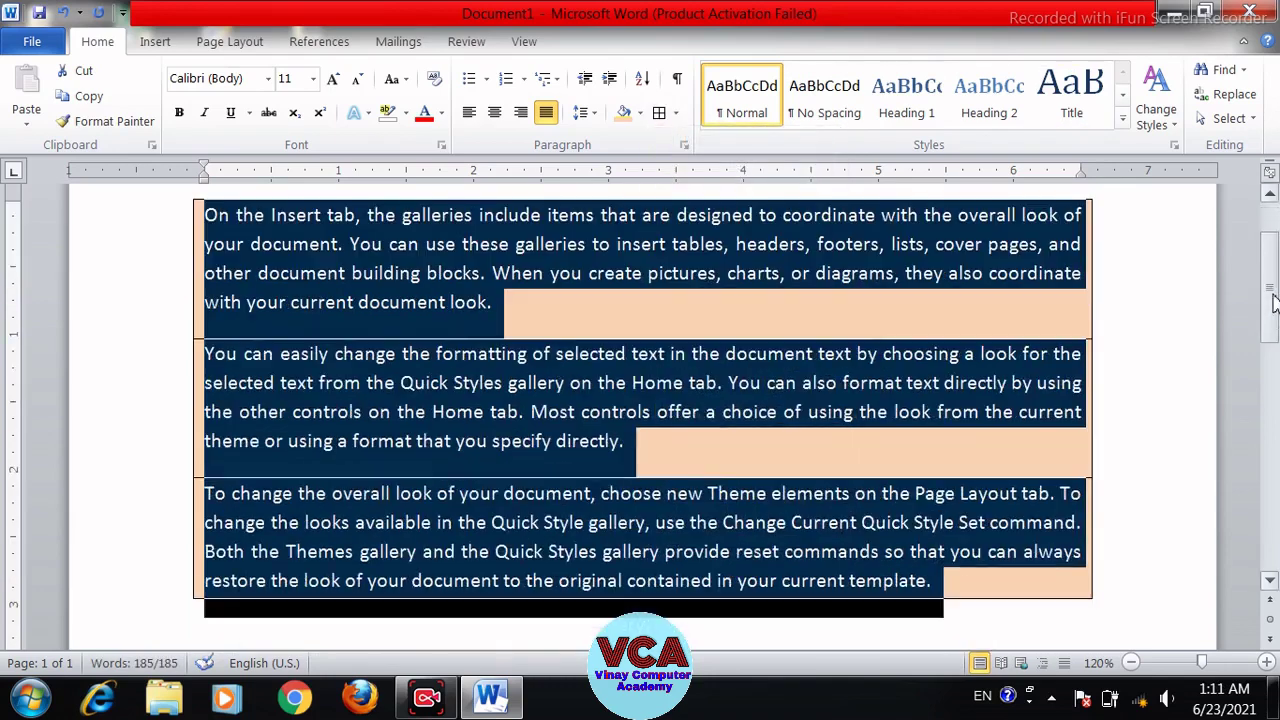
{"action": "left_click", "coordinate": [925, 580]}
{"action": "left_click", "coordinate": [741, 413]}
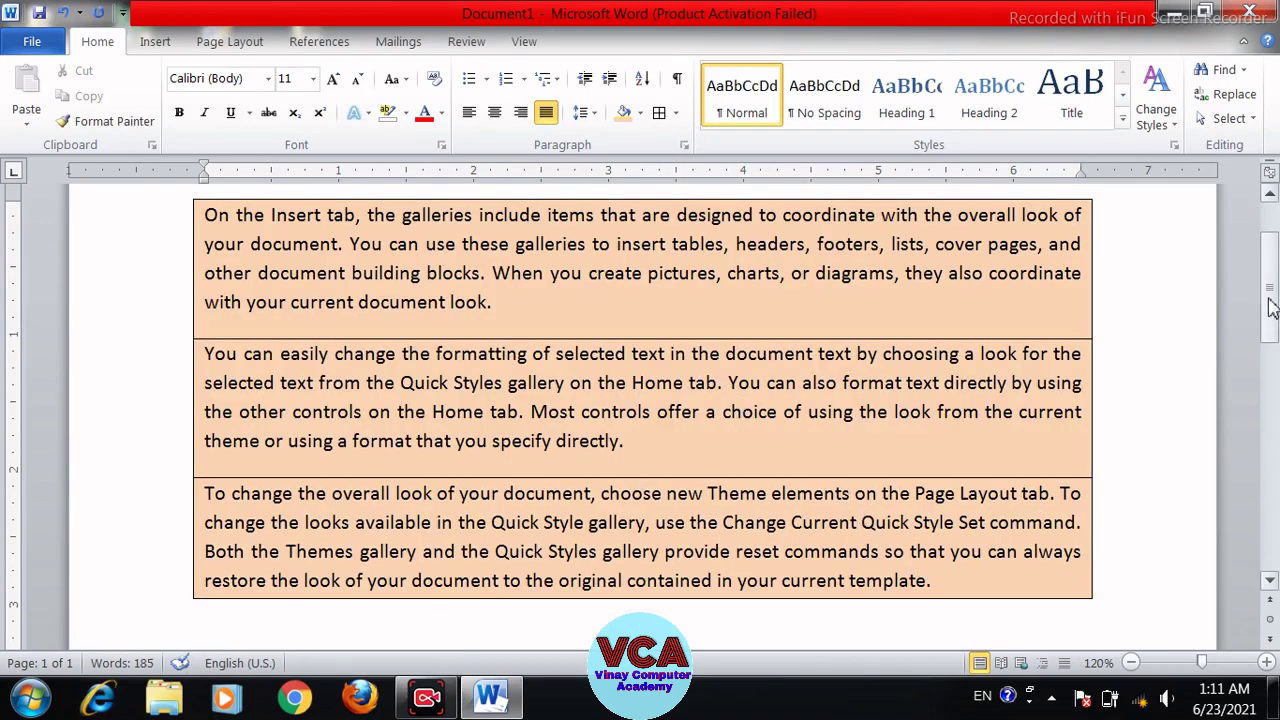
- Start a new paragraph after the third one and fill it with filler text beginning "Fjsdlf sdfjslf slfjsldf"
{"action": "scroll", "coordinate": [1108, 312], "scroll_direction": "down", "scroll_amount": 2}
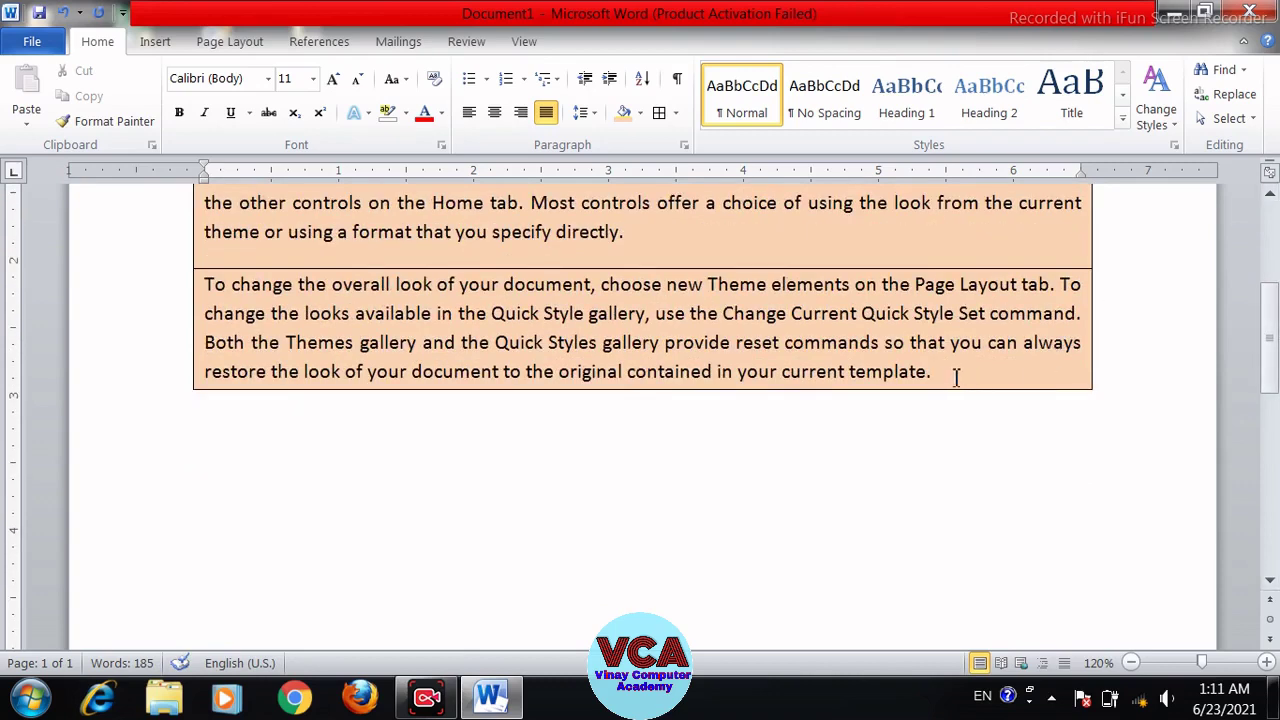
{"action": "left_click", "coordinate": [941, 373]}
{"action": "key", "text": "Tab"}
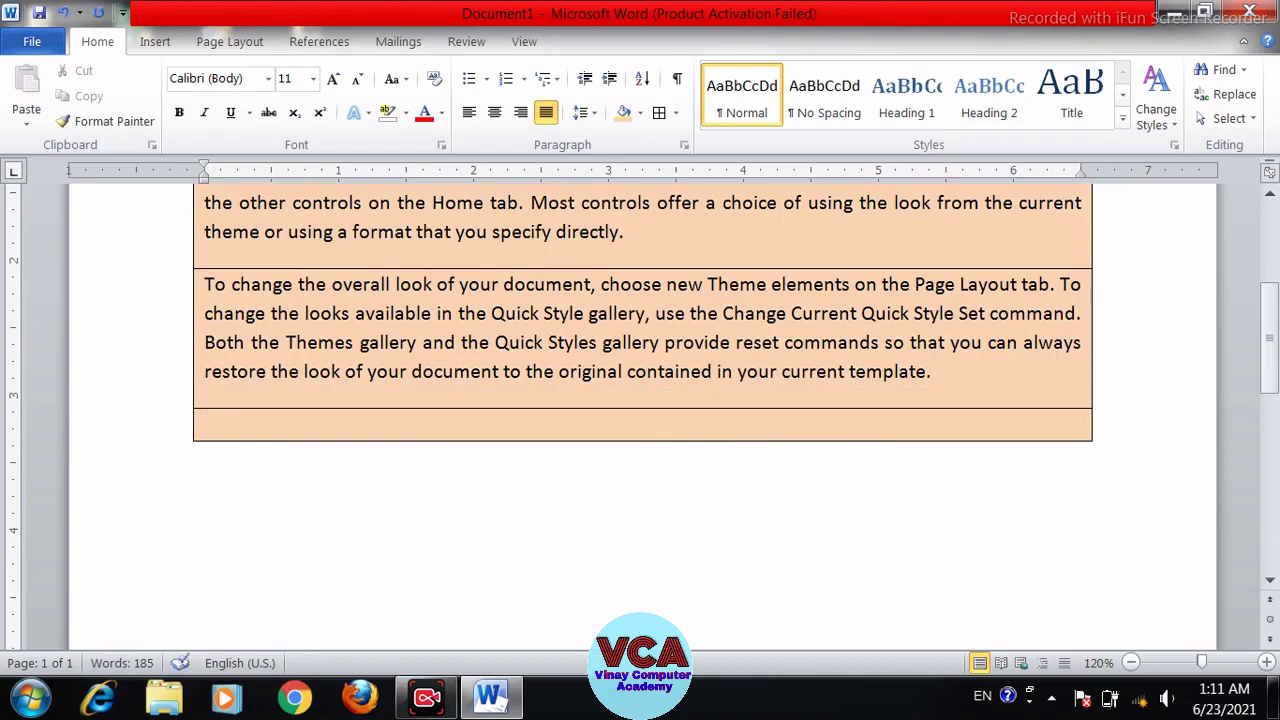
{"action": "type", "text": "fjsdlf sdfjslf slfjsldf sfjlsdfsdfj"}
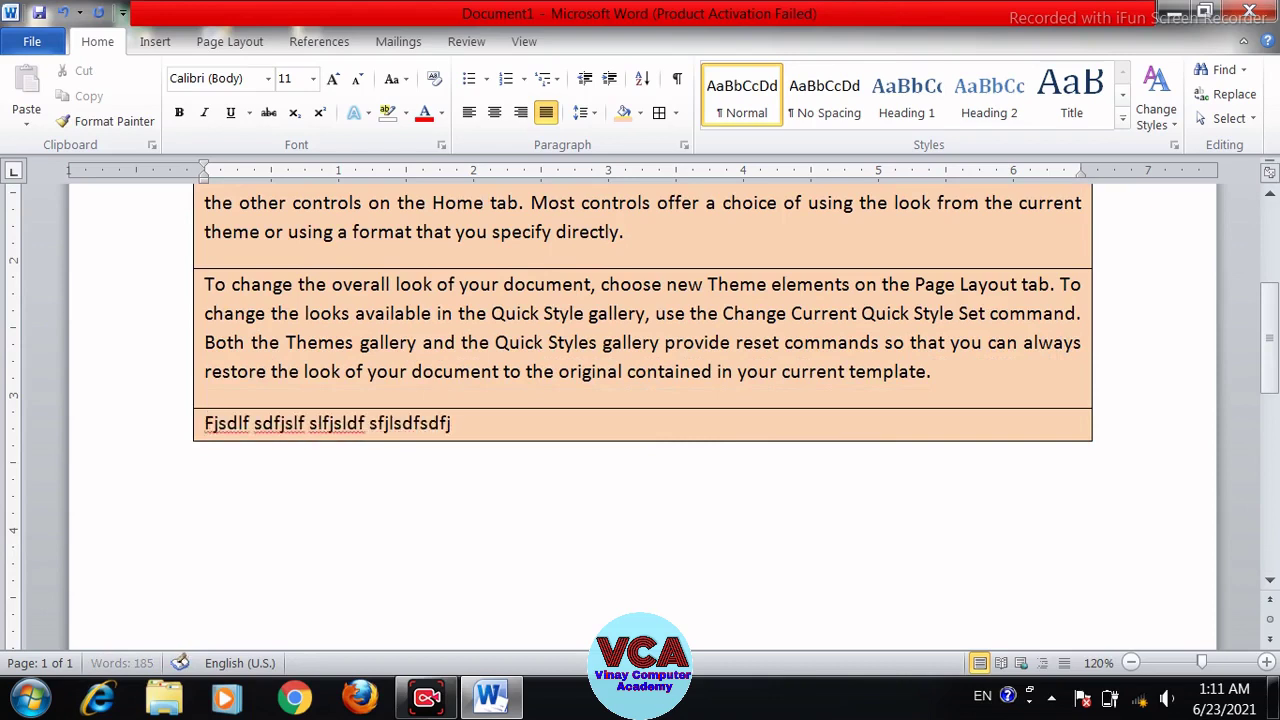
{"action": "type", "text": "sdlfsfjs fsdjfsdf sdjfsd fs"}
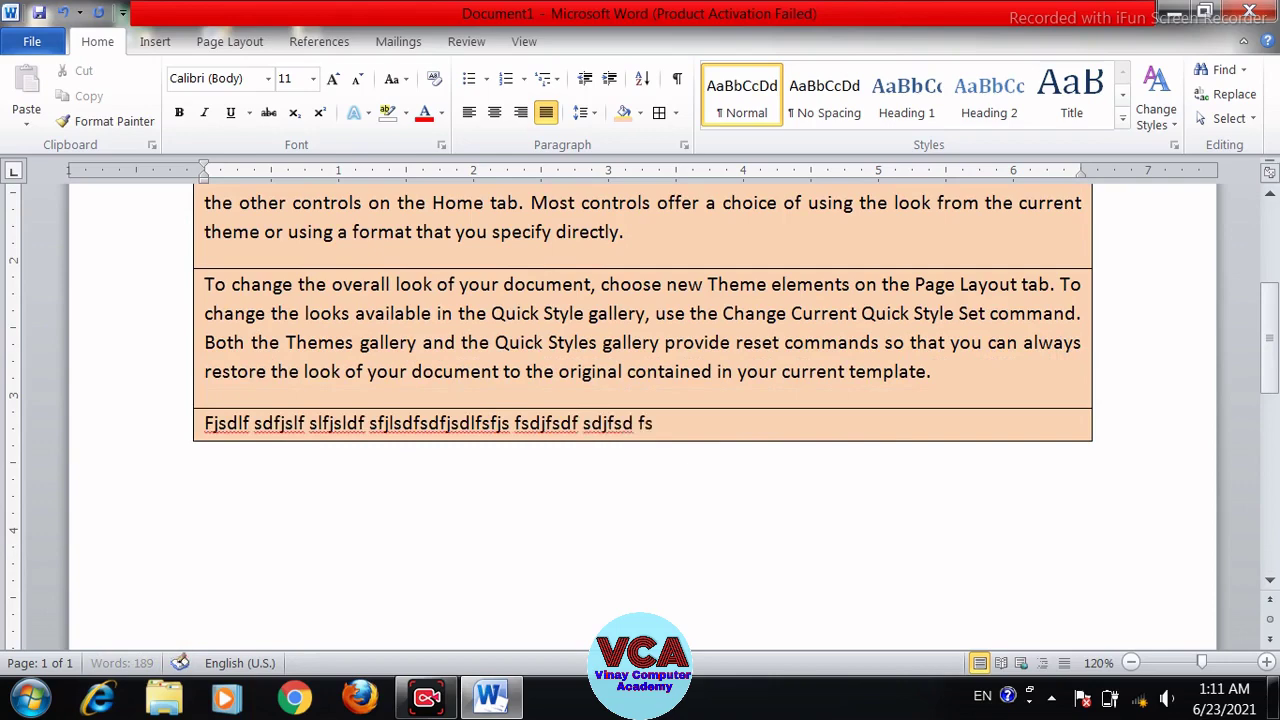
{"action": "type", "text": "djfsd fsldfls"}
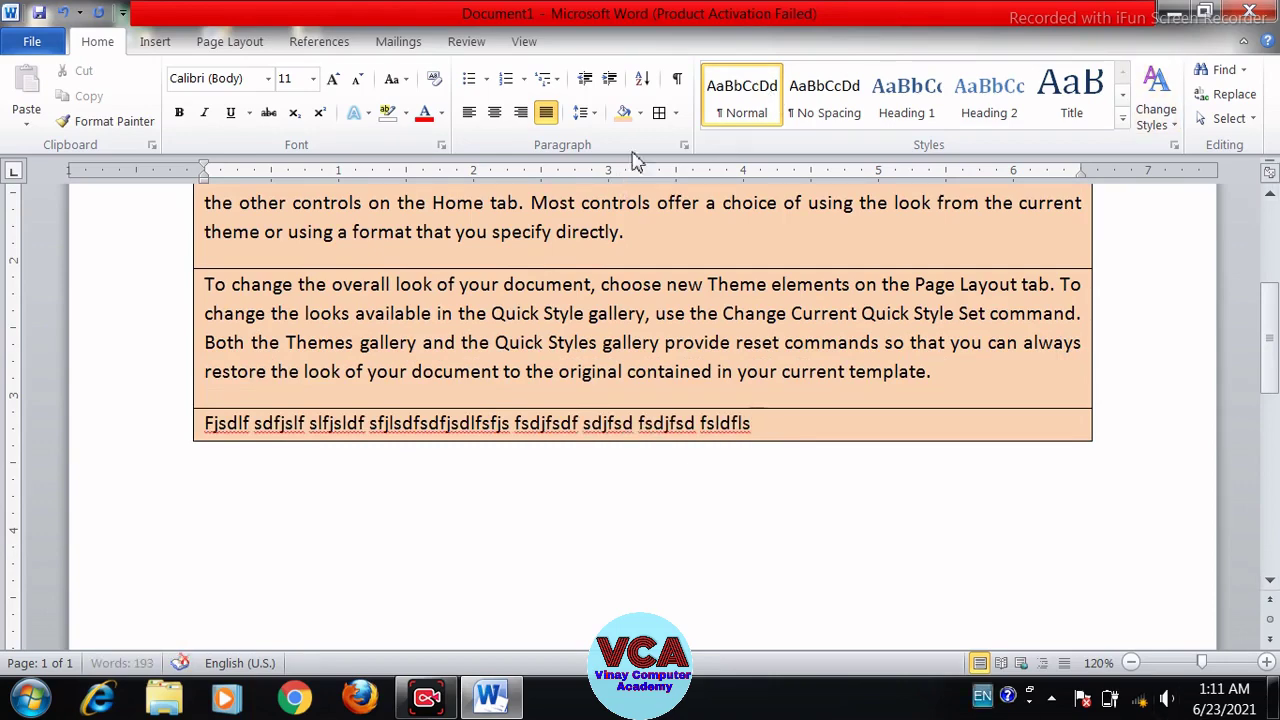
- Shade the filler paragraph below the third paragraph light blue and extend its filler text onto a second line
{"action": "left_click", "coordinate": [640, 112]}
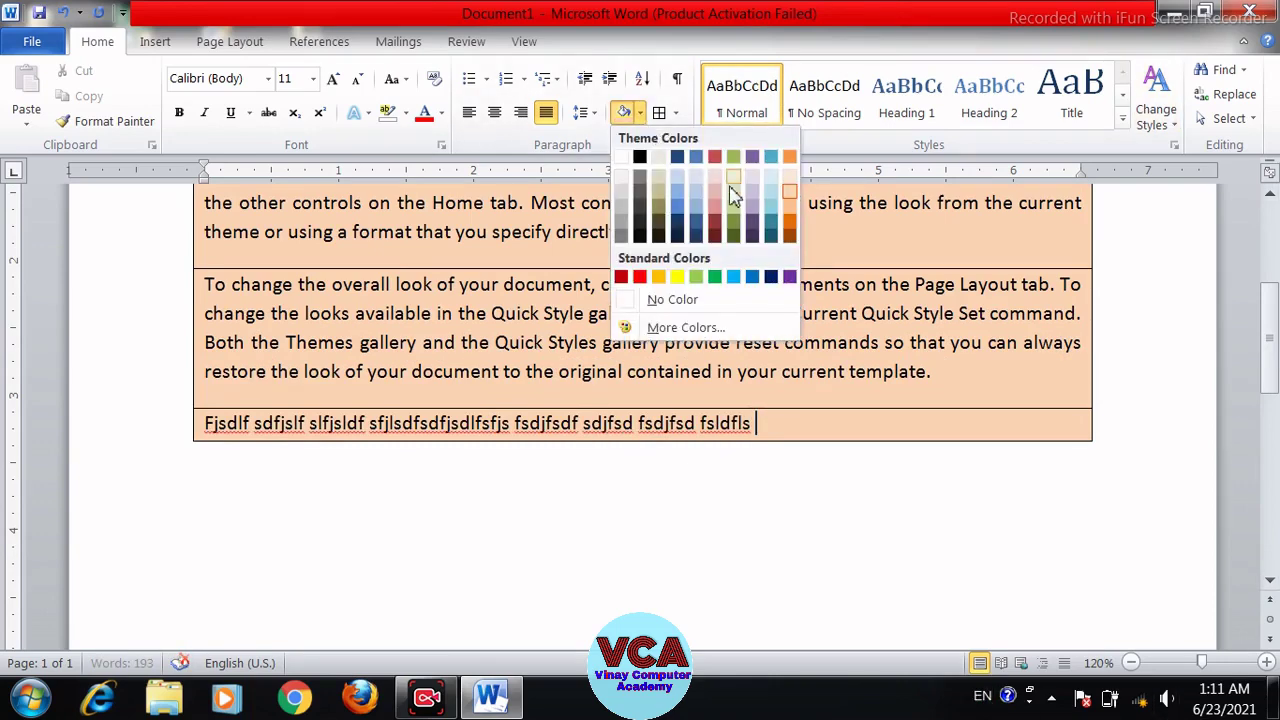
{"action": "left_click", "coordinate": [677, 192]}
{"action": "type", "text": "sjfsl sdfsdf sdjfsf s"}
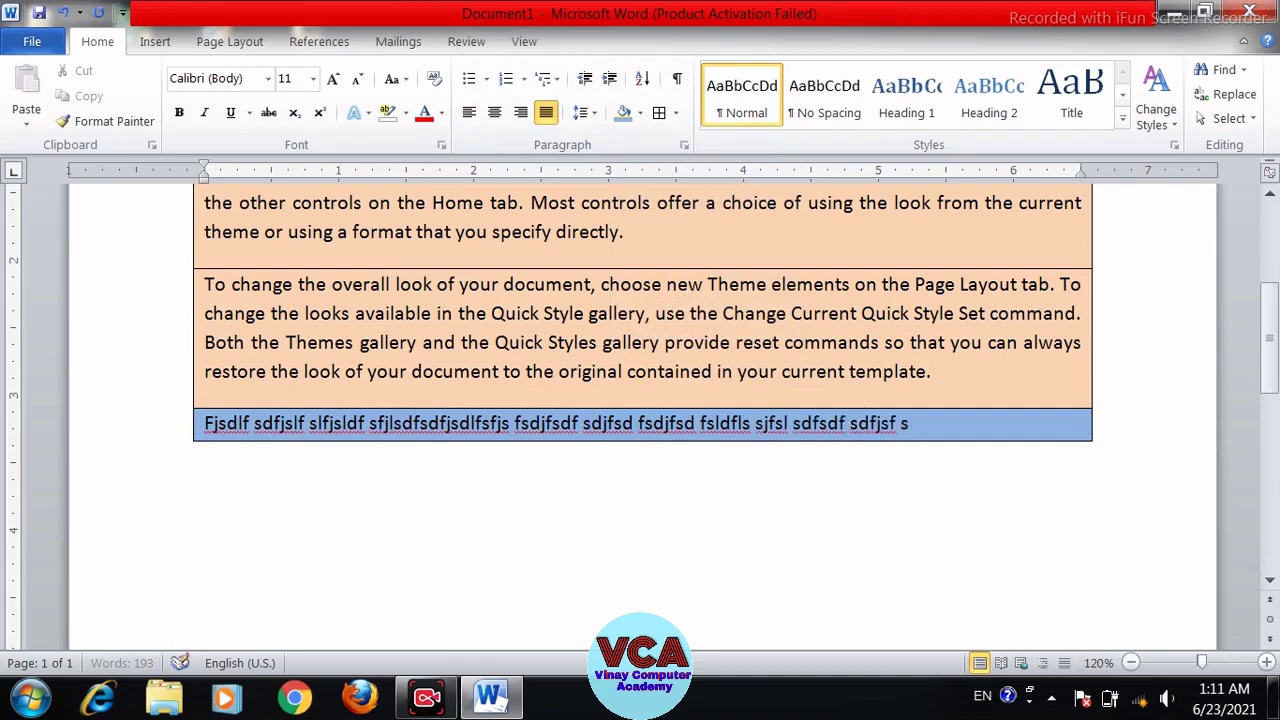
{"action": "type", "text": "fjsf sfjslfsf sdjflsf sfjsfs fsd"}
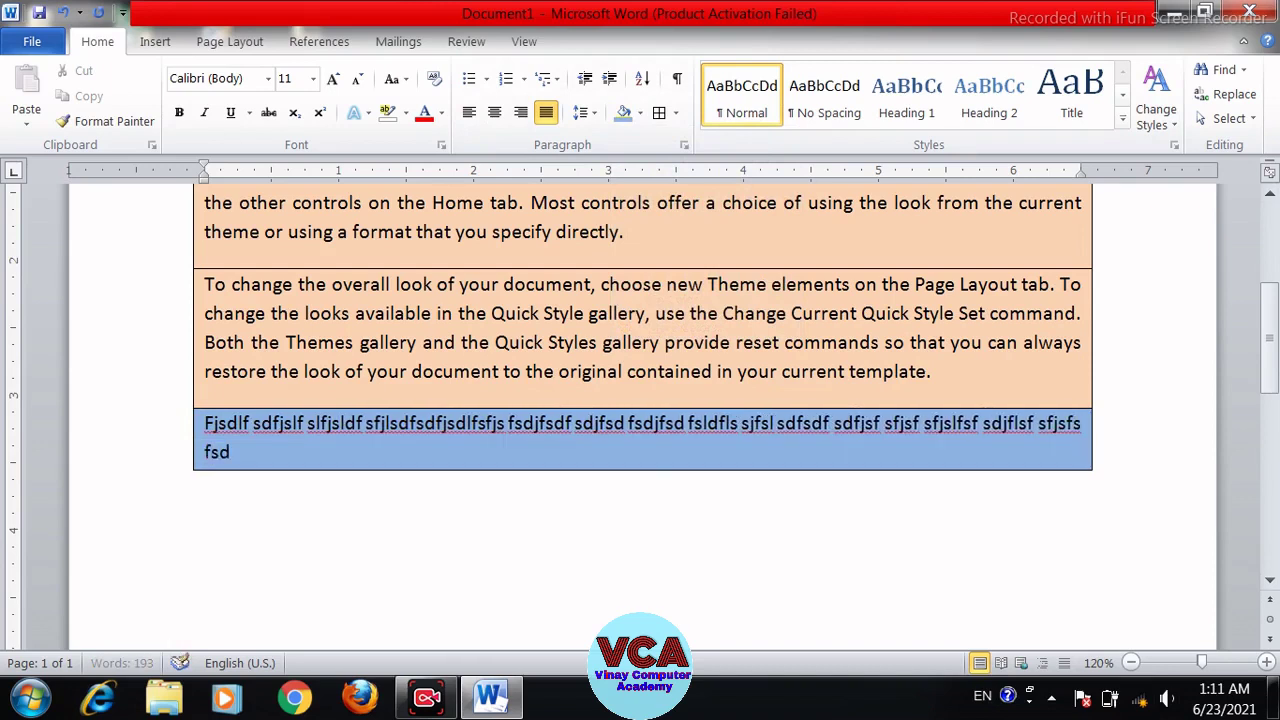
{"action": "type", "text": "fs"}
- Start another paragraph, shade it yellow and fill it with filler text running onto a second line
{"action": "key", "text": "Tab"}
{"action": "type", "text": "fjslfsfs"}
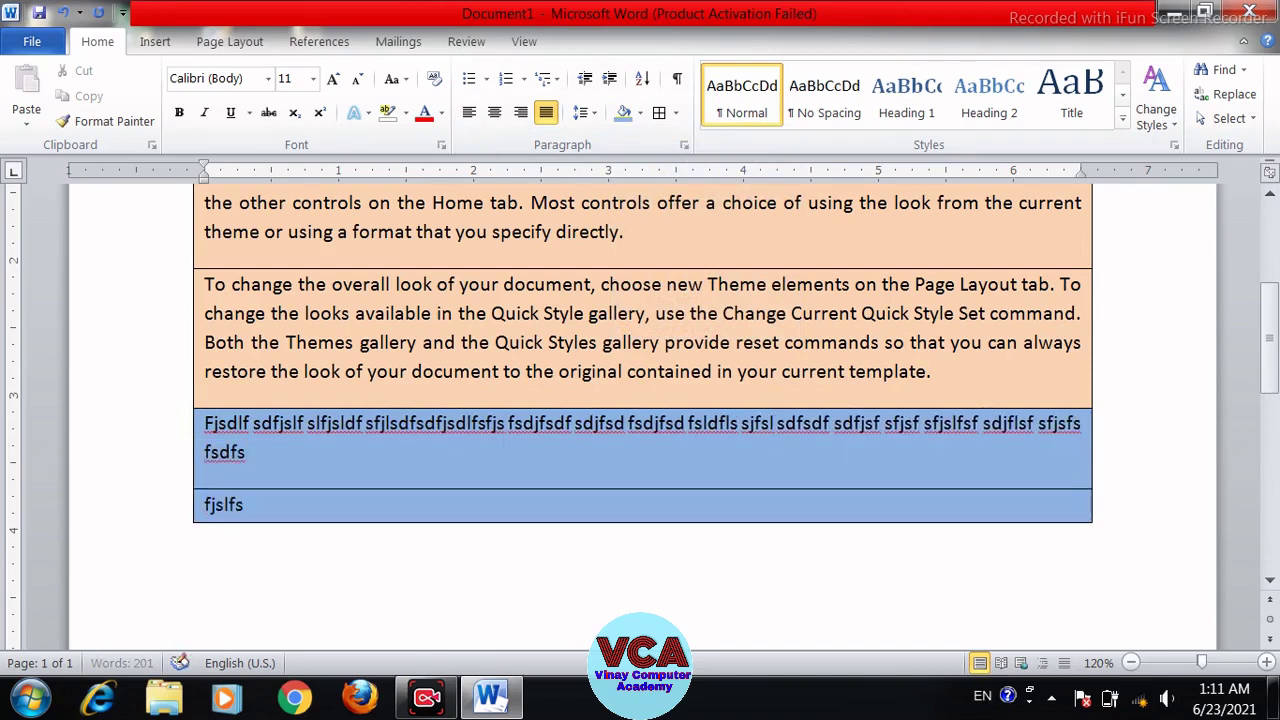
{"action": "left_click", "coordinate": [634, 112]}
{"action": "left_click", "coordinate": [677, 276]}
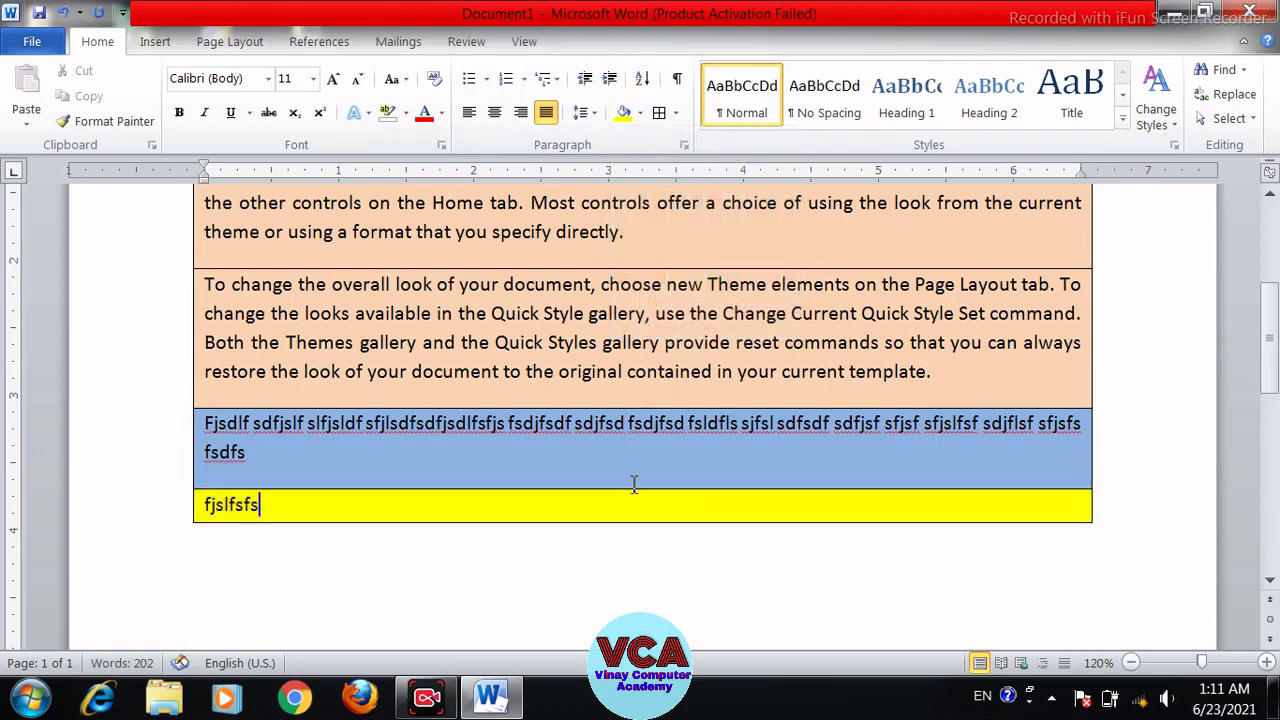
{"action": "type", "text": "wrfsdf sfsdfs fjsdlfs dfjsd"}
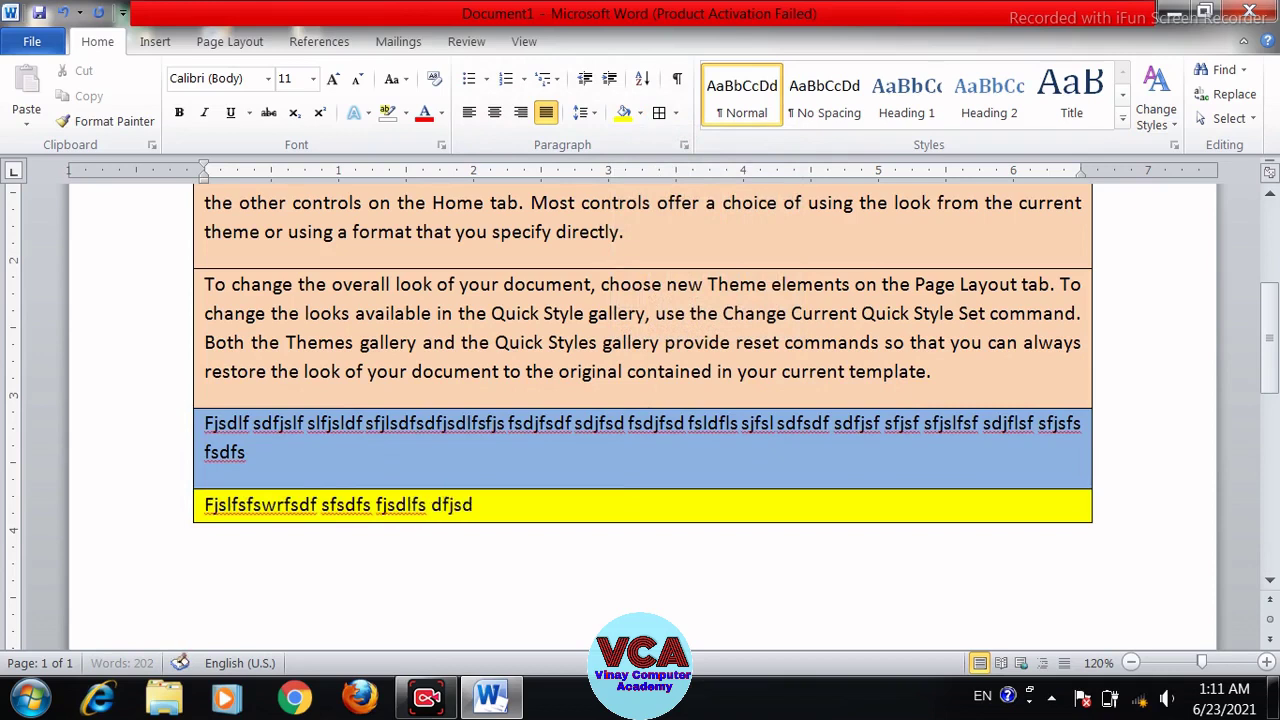
{"action": "type", "text": "lfs fjslf slfjjslf slfjslf  slfjslf slfj"}
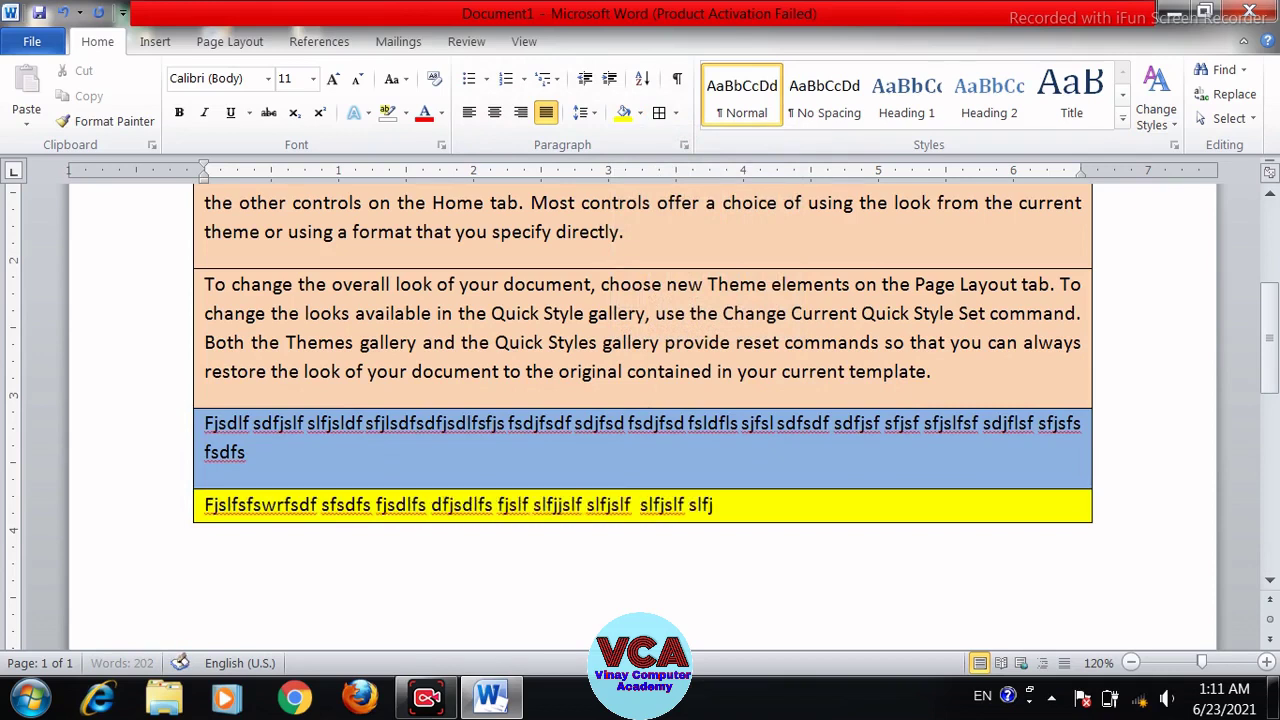
{"action": "type", "text": "lsdfsldjflsdf slfsdf sjflsd fsldjflsf"}
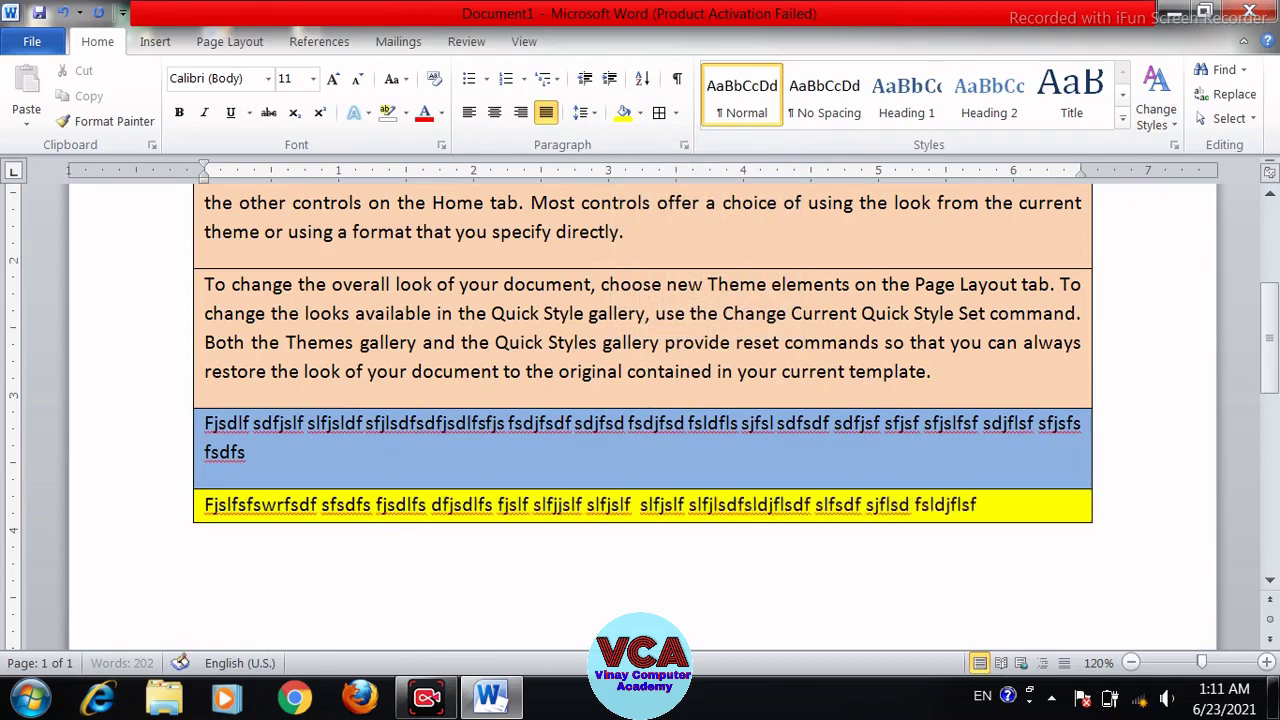
{"action": "type", "text": " sdlfjlsd flsdjlfds flsdfds"}
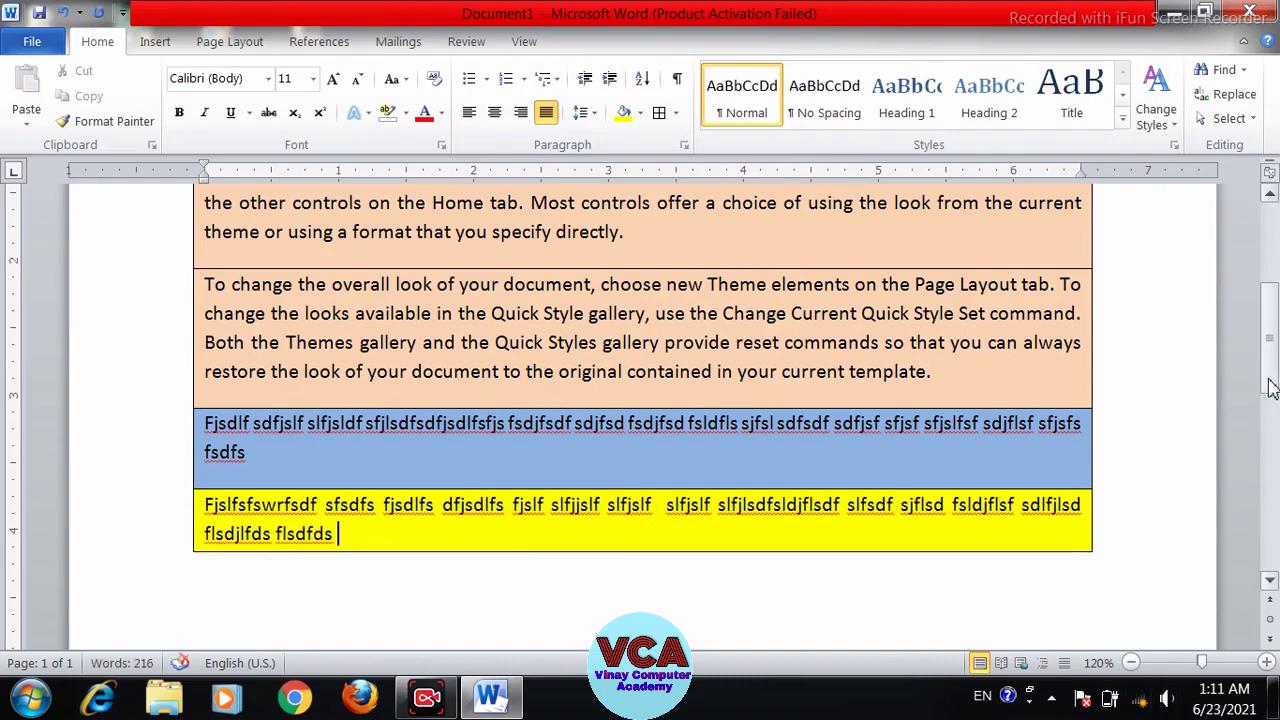
- Select all the paragraphs in the document and remove their background shading with No Color
{"action": "scroll", "coordinate": [1270, 340], "scroll_direction": "up", "scroll_amount": 2}
{"action": "left_click_drag", "start_coordinate": [1270, 340], "coordinate": [1268, 393]}
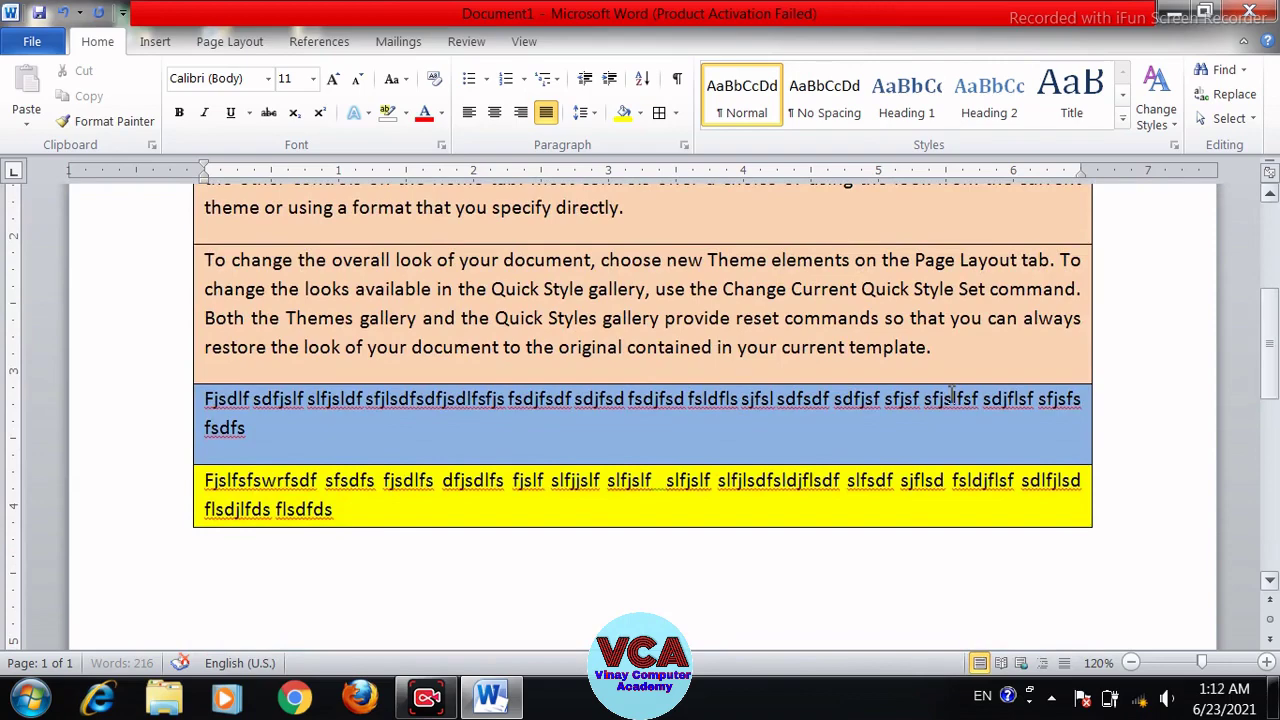
{"action": "left_click_drag", "start_coordinate": [371, 514], "coordinate": [204, 357]}
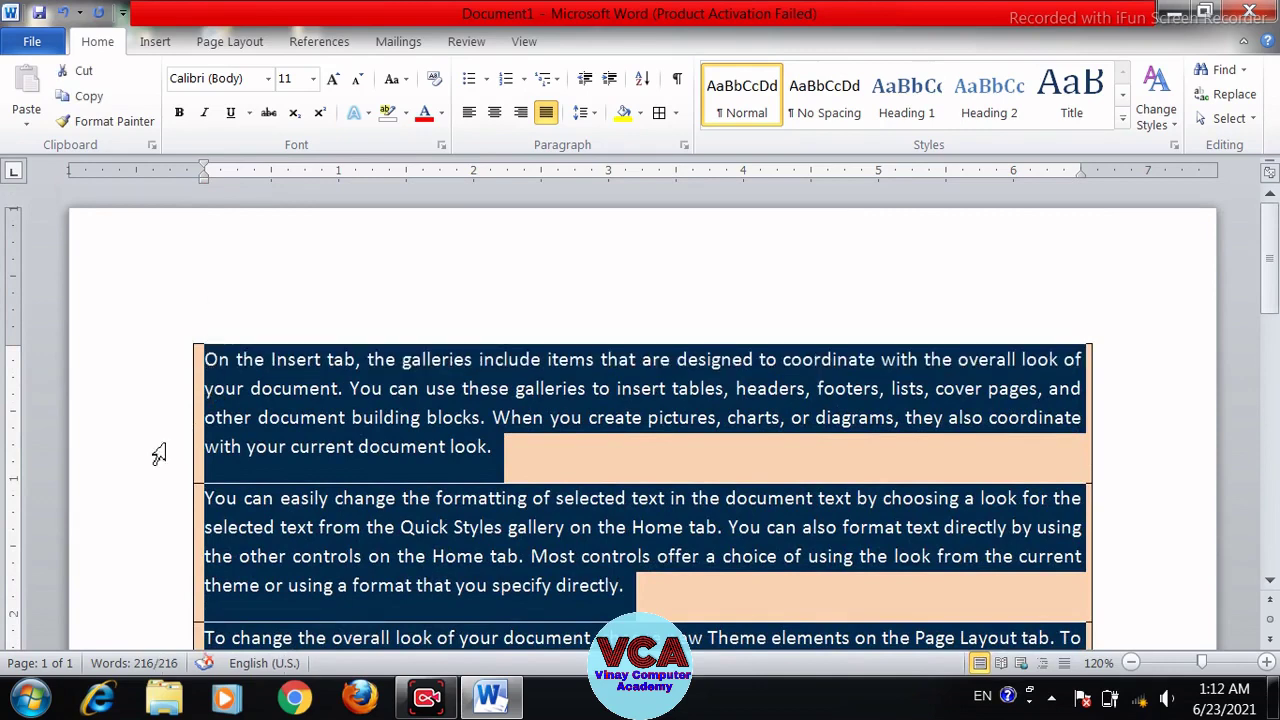
{"action": "scroll", "coordinate": [1275, 290], "scroll_direction": "down", "scroll_amount": 1}
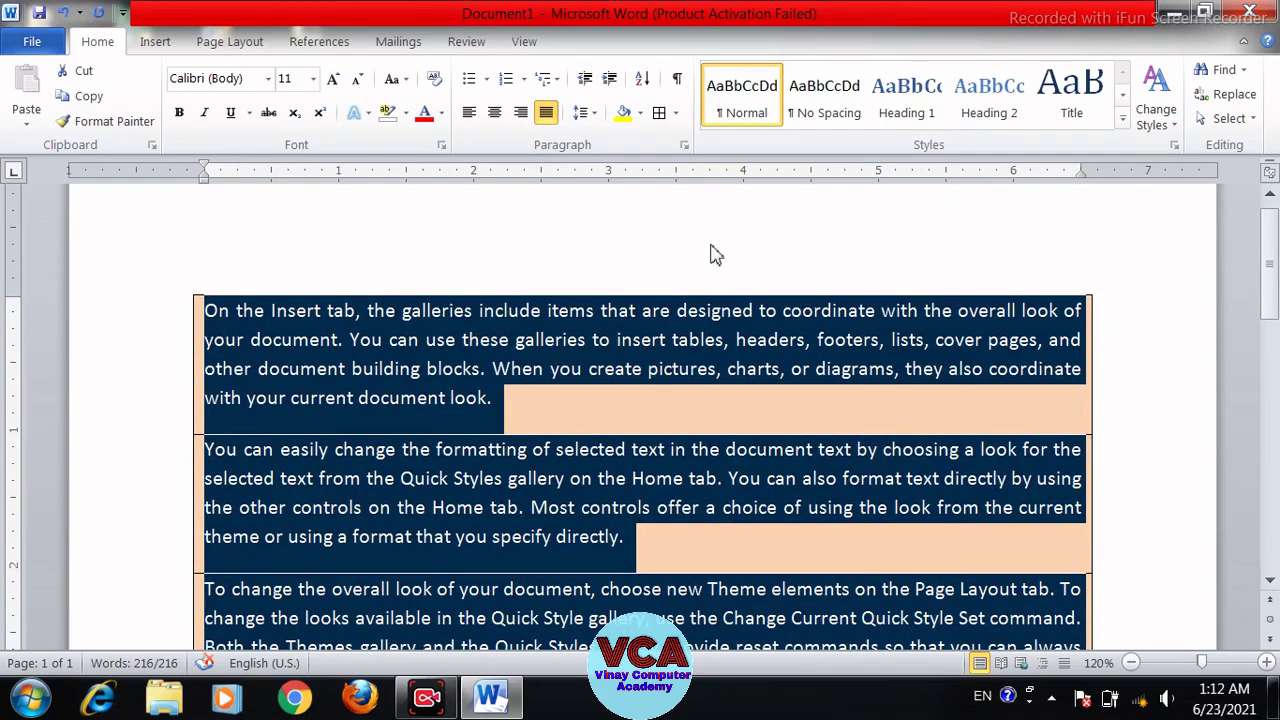
{"action": "left_click", "coordinate": [642, 114]}
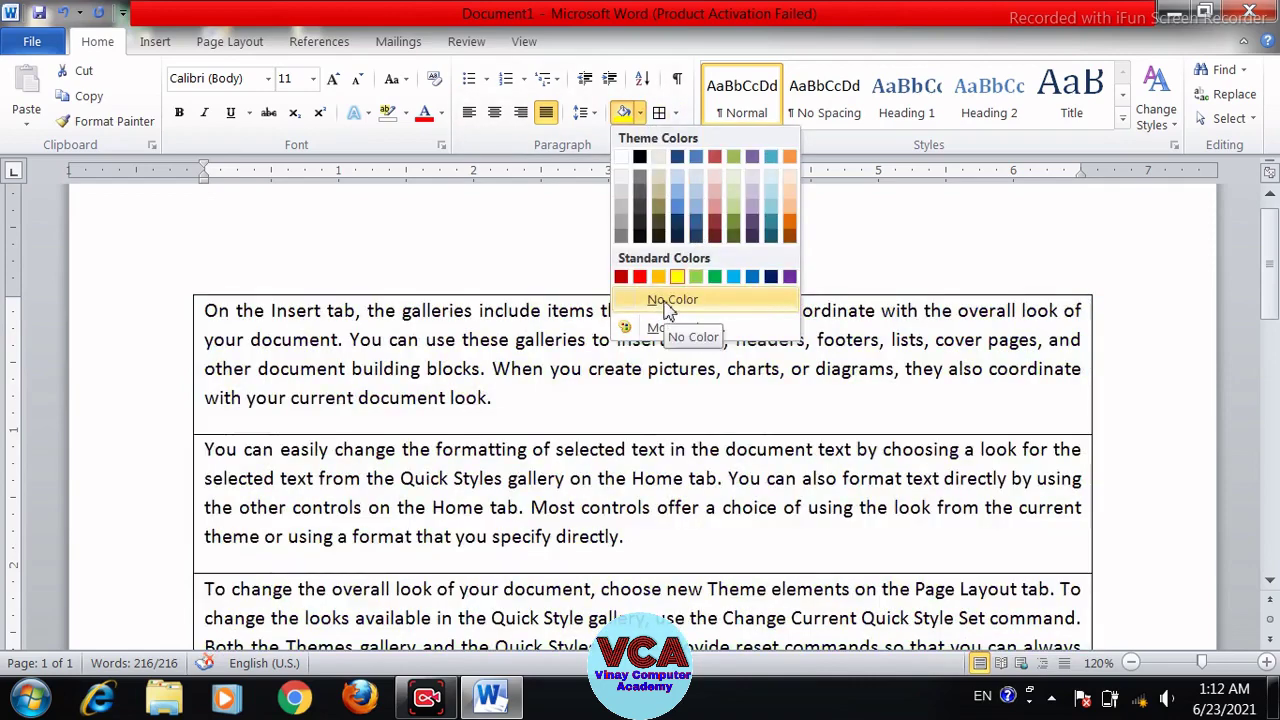
{"action": "left_click", "coordinate": [668, 302]}
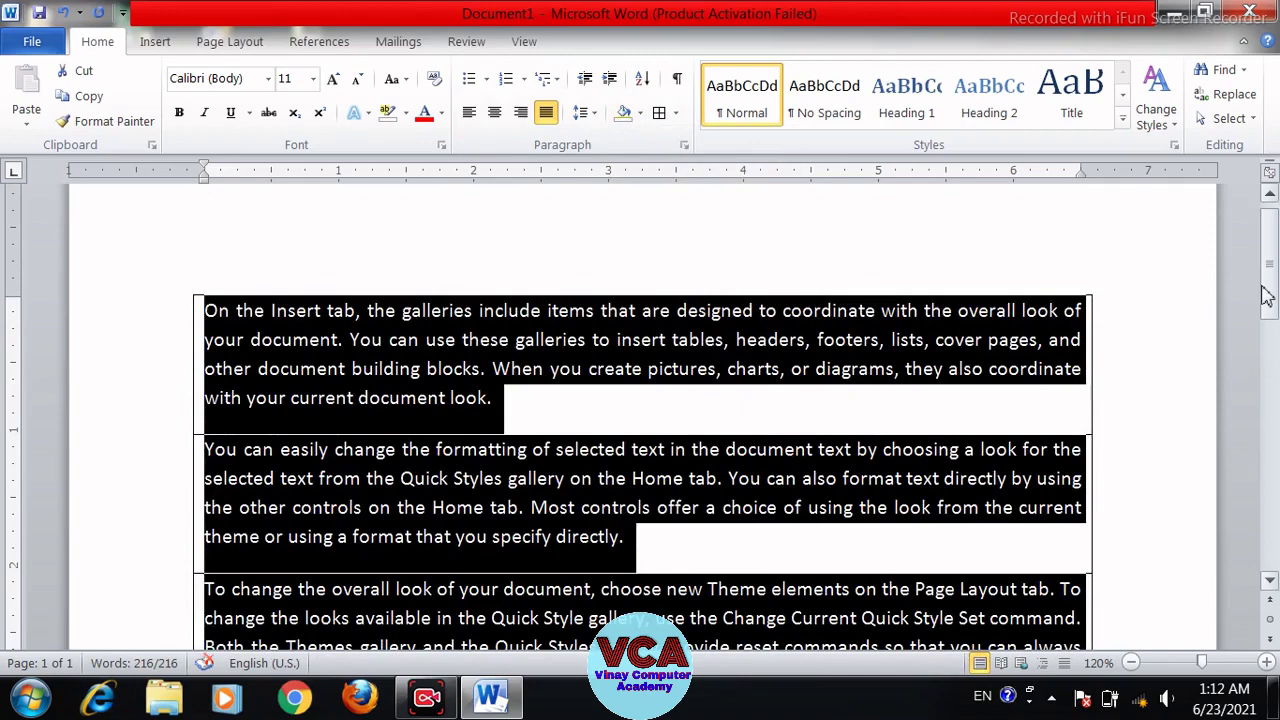
- Remove all borders from the selected paragraphs with No Border and deselect the text
{"action": "left_click_drag", "start_coordinate": [1268, 290], "coordinate": [1272, 359]}
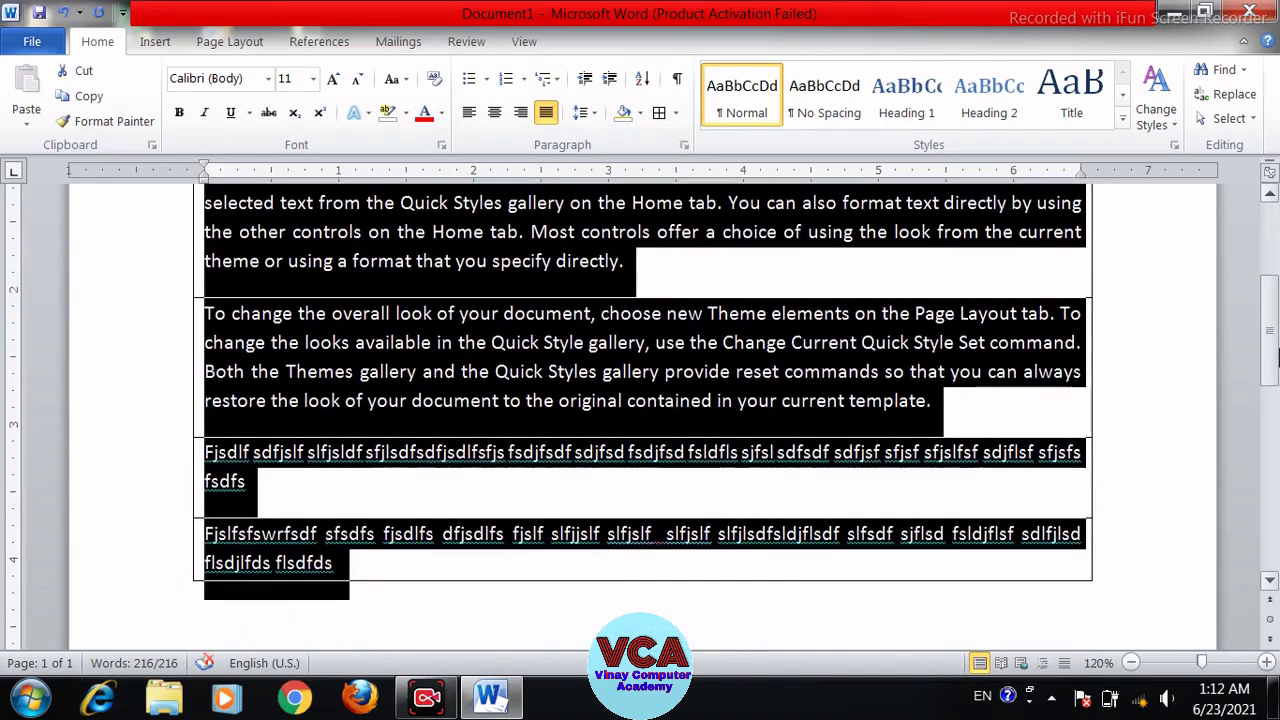
{"action": "left_click", "coordinate": [674, 113]}
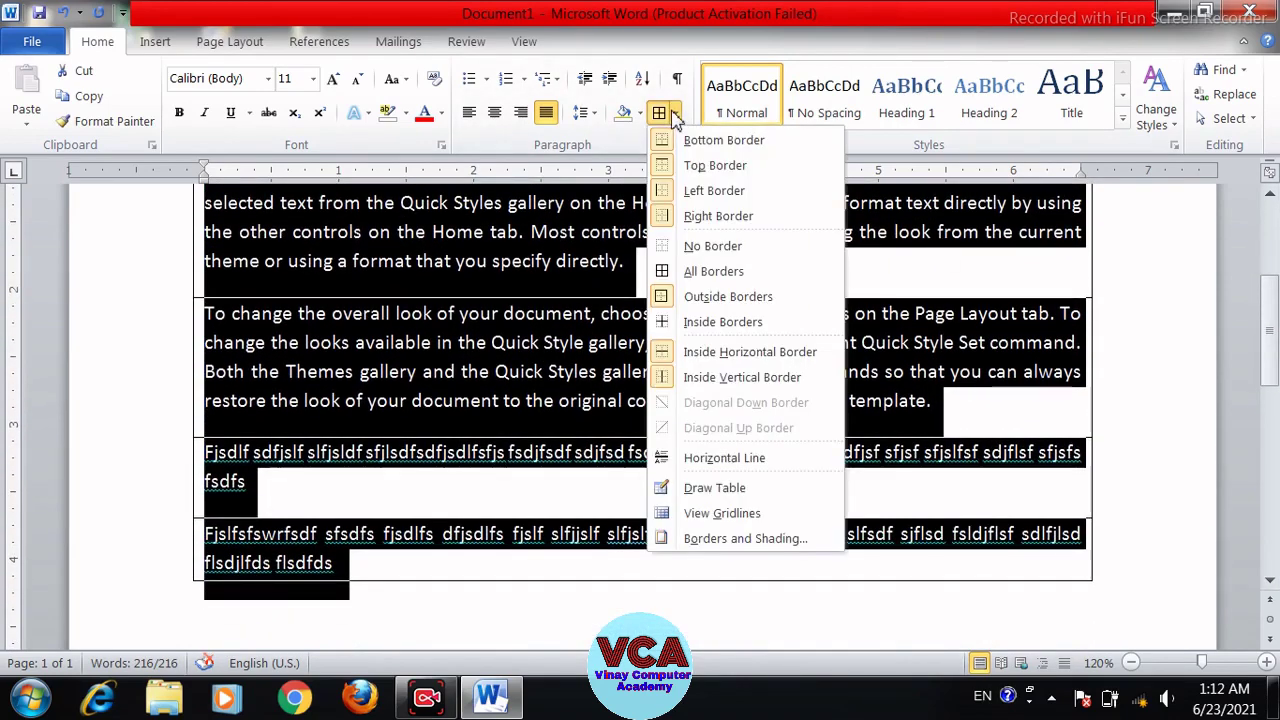
{"action": "left_click", "coordinate": [690, 248]}
{"action": "left_click", "coordinate": [728, 359]}
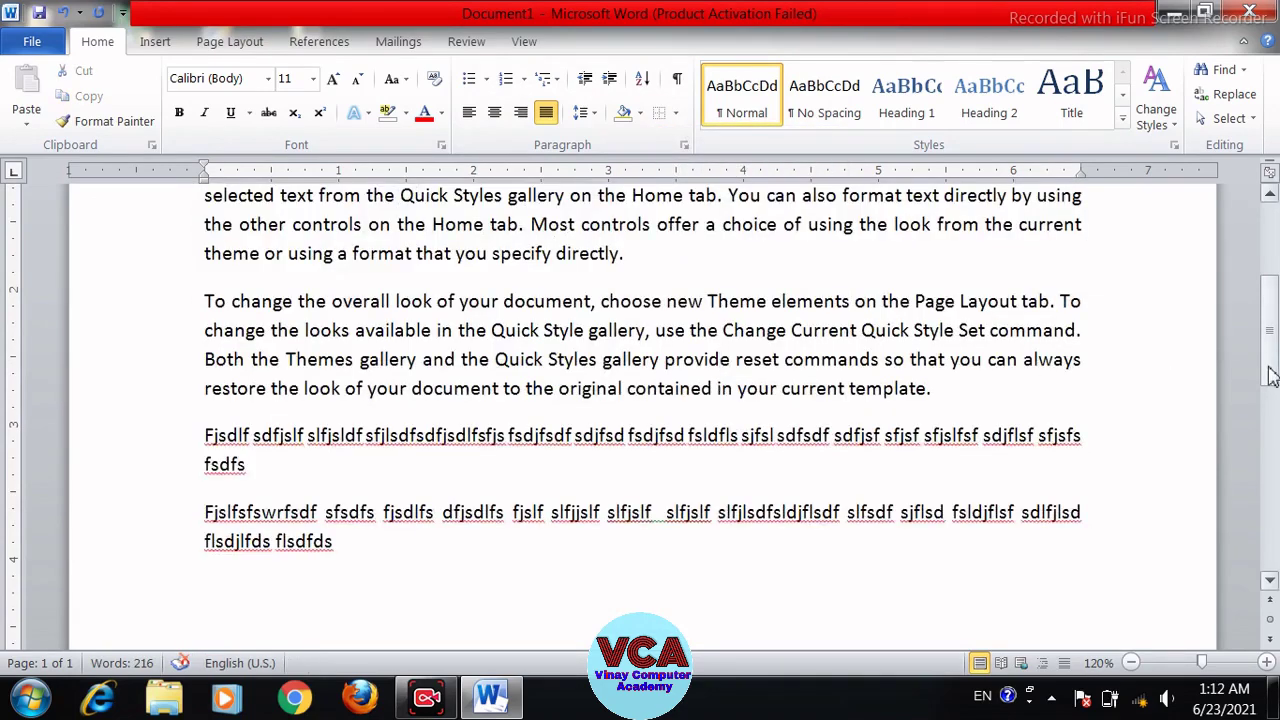
- Delete the two filler paragraphs and leave an empty line below the third paragraph
{"action": "mouse_move", "coordinate": [1272, 376]}
{"action": "left_mouse_down"}
{"action": "mouse_move", "coordinate": [1272, 311]}
{"action": "mouse_move", "coordinate": [1274, 383]}
{"action": "left_mouse_up"}
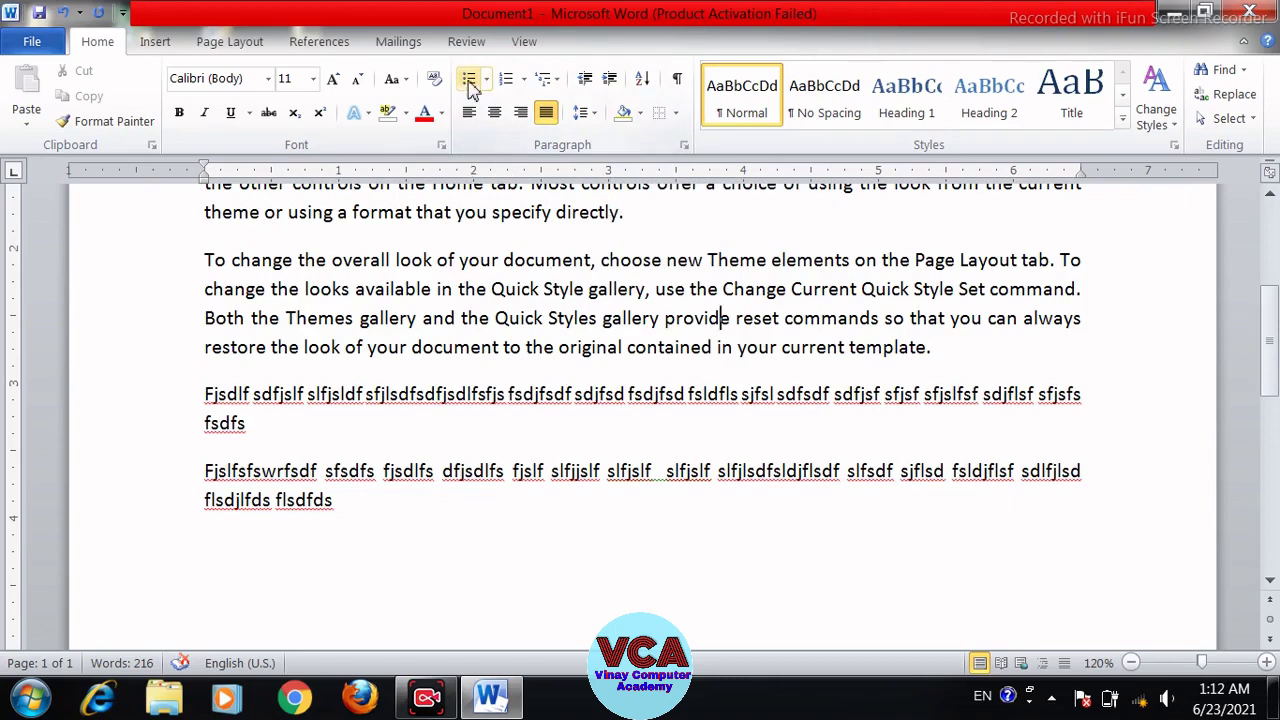
{"action": "left_click_drag", "start_coordinate": [385, 502], "coordinate": [220, 405]}
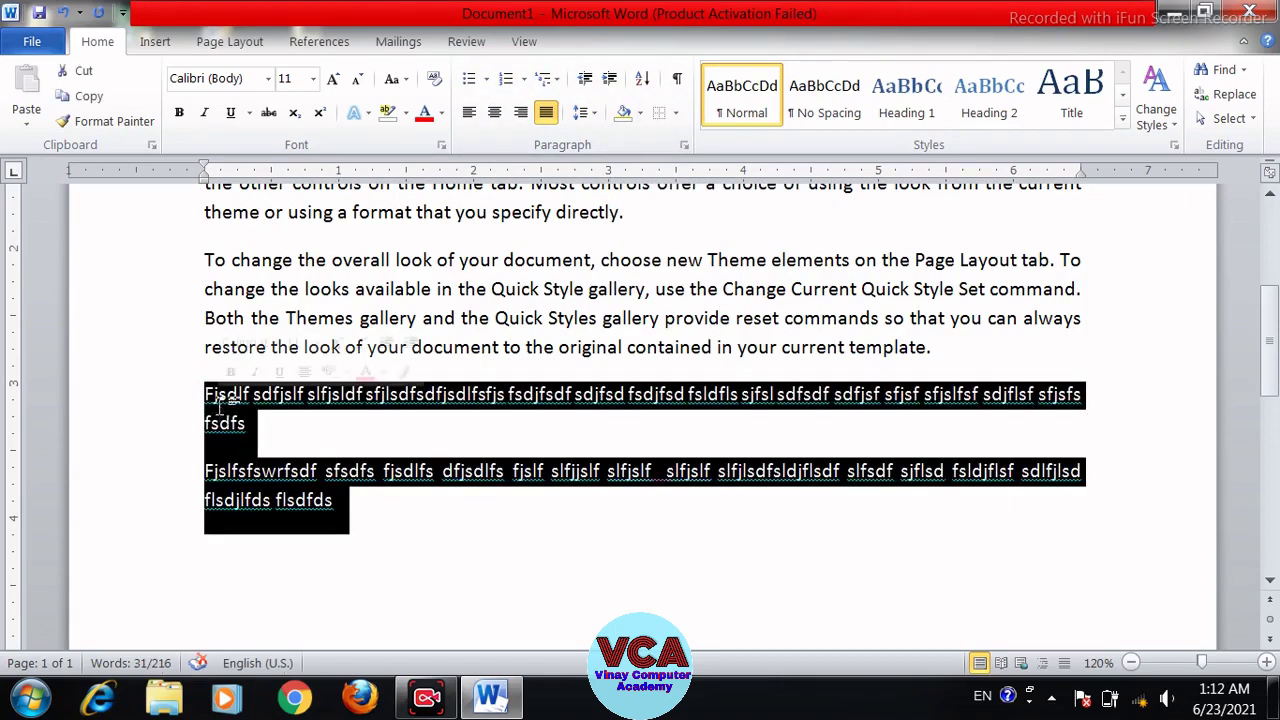
{"action": "key", "text": "Delete"}
{"action": "key", "text": "Return"}
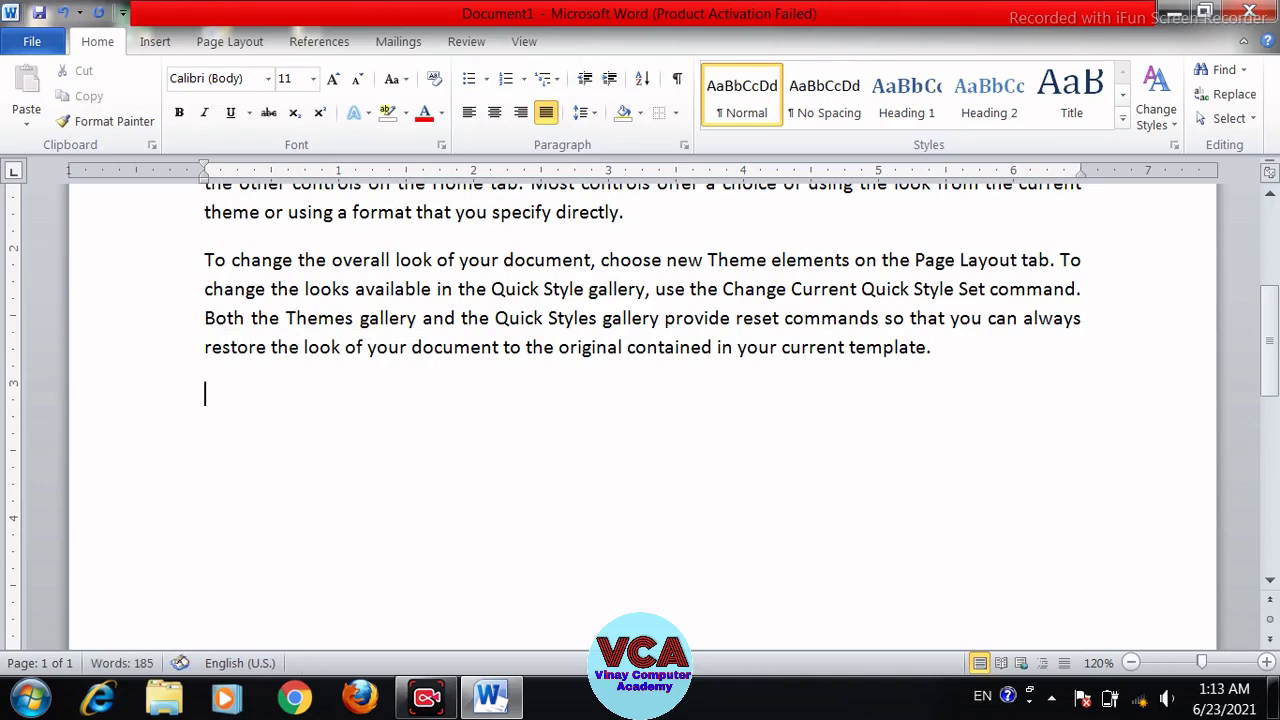
- Enter the heading "Types of Computer-" followed by separate lines "Analog Computer", "Digital Computer" and "Hybride Computer"
{"action": "type", "text": "Types"}
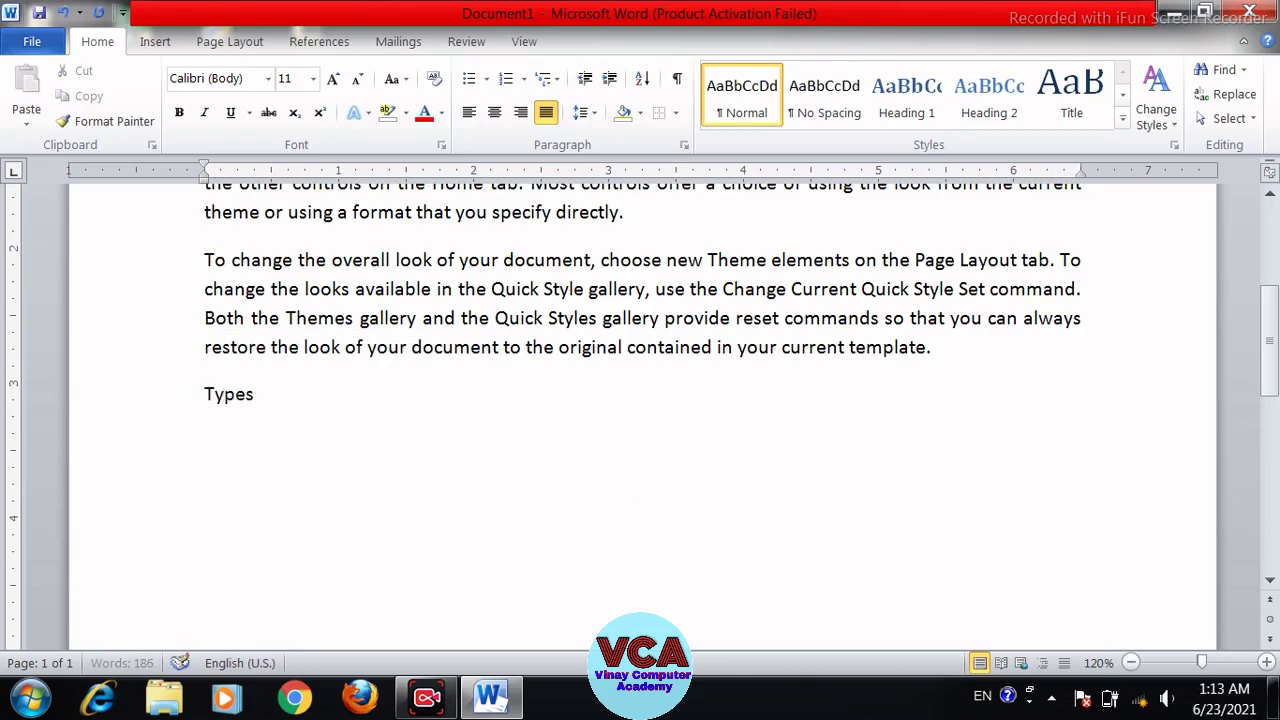
{"action": "type", "text": " of Computer-"}
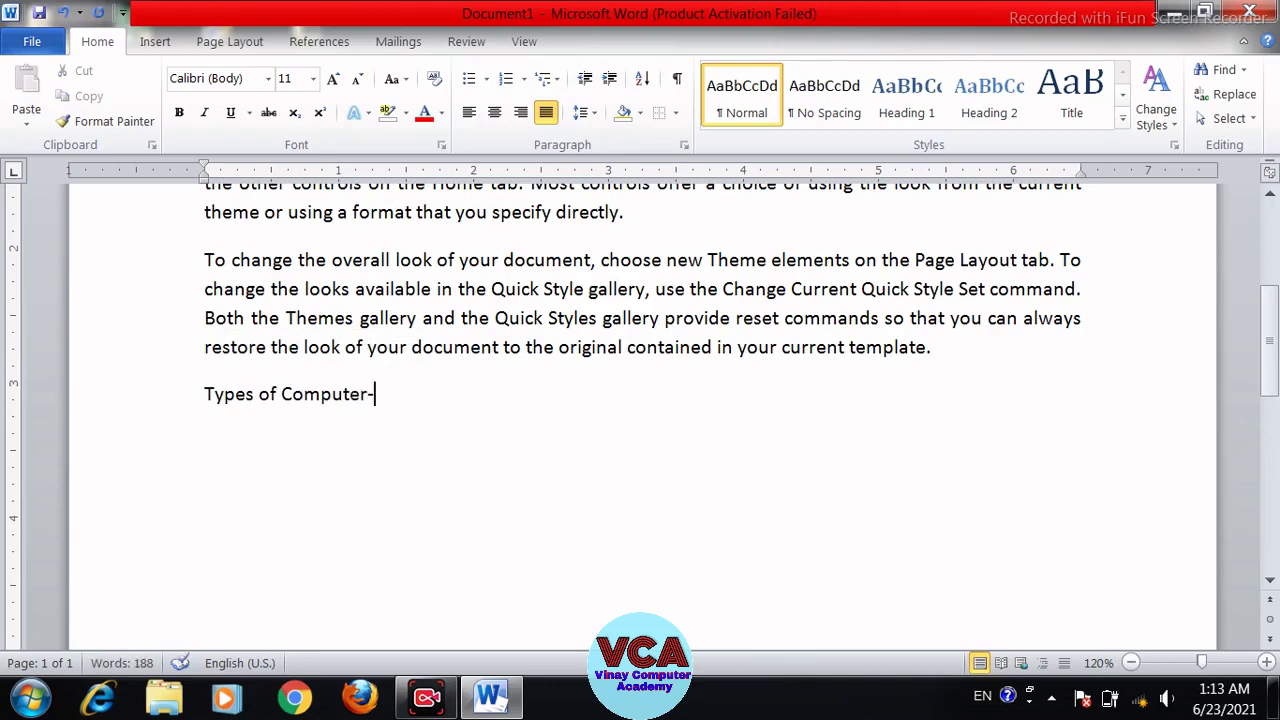
{"action": "key", "text": "Return"}
{"action": "type", "text": "Analog C"}
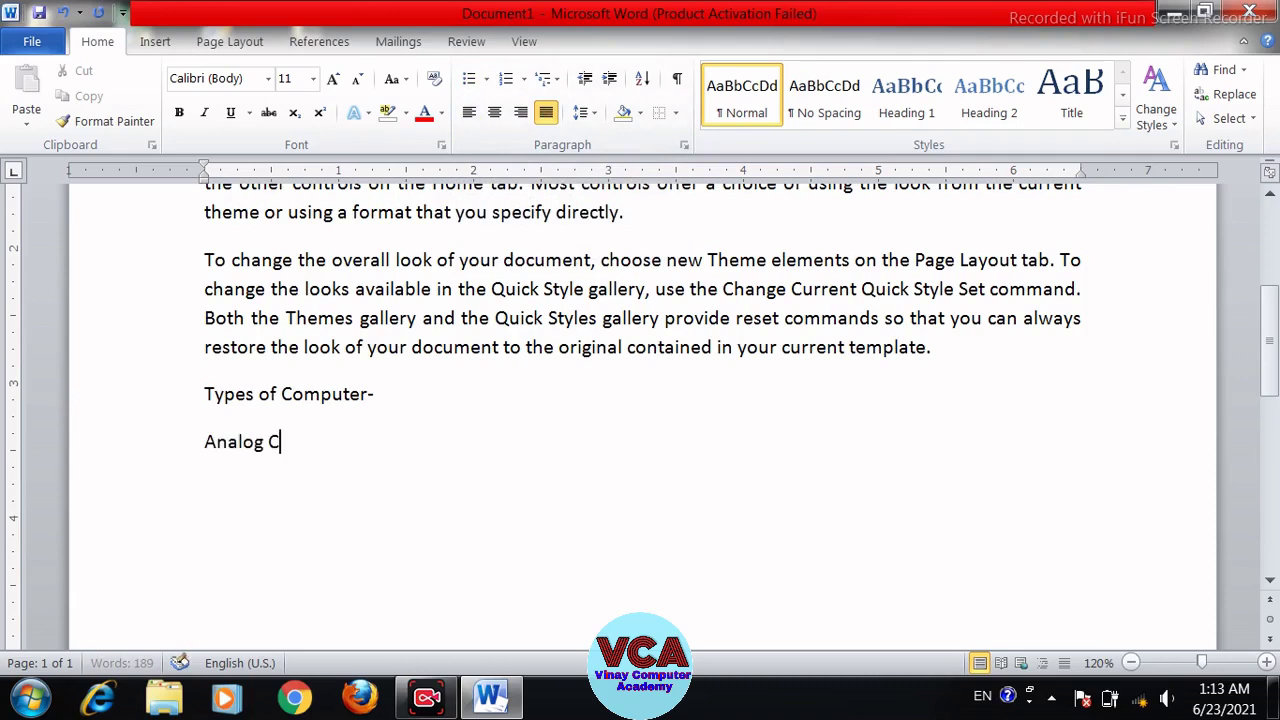
{"action": "type", "text": "omputer"}
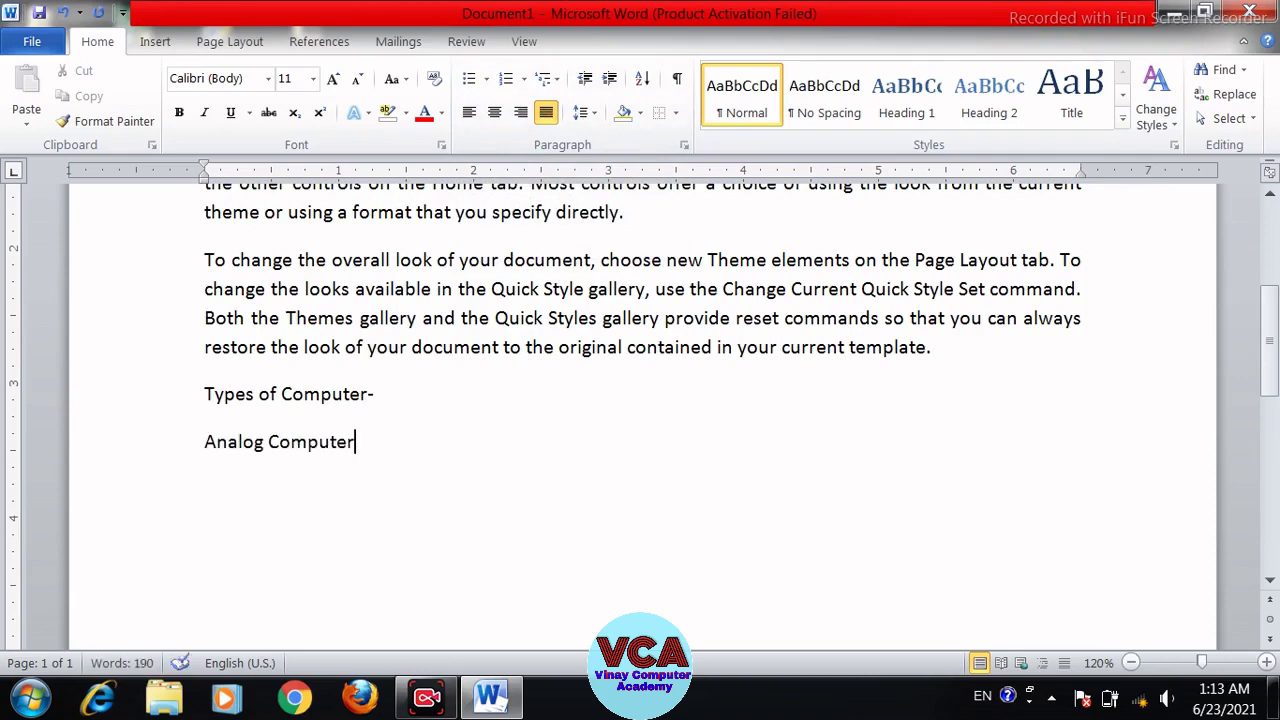
{"action": "key", "text": "Return"}
{"action": "type", "text": "Digital"}
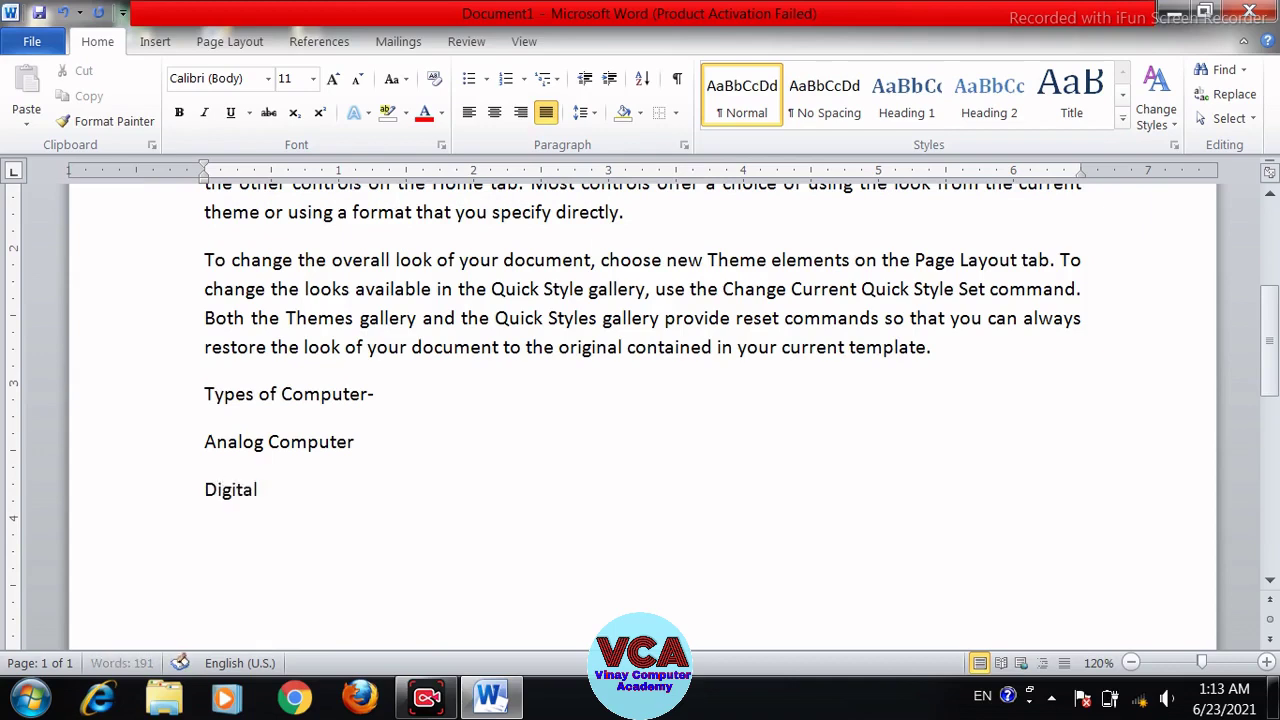
{"action": "type", "text": " Computer"}
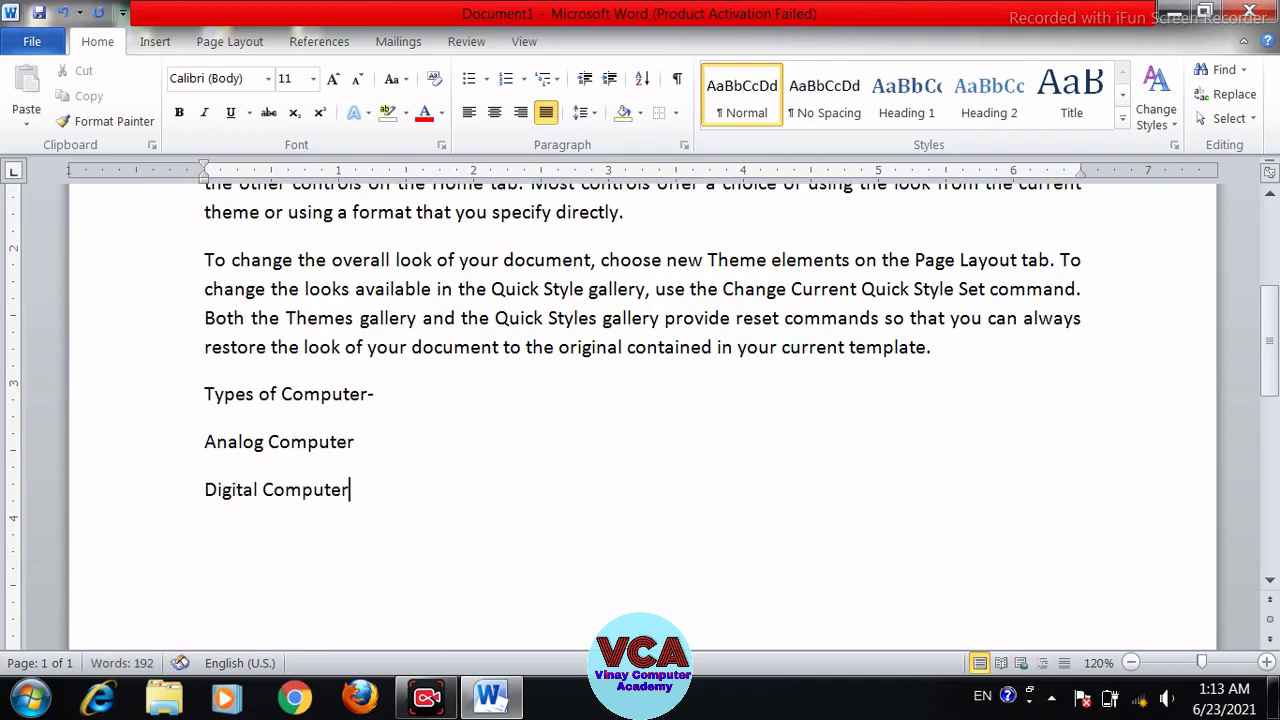
{"action": "key", "text": "Return"}
{"action": "type", "text": "Hybride Com"}
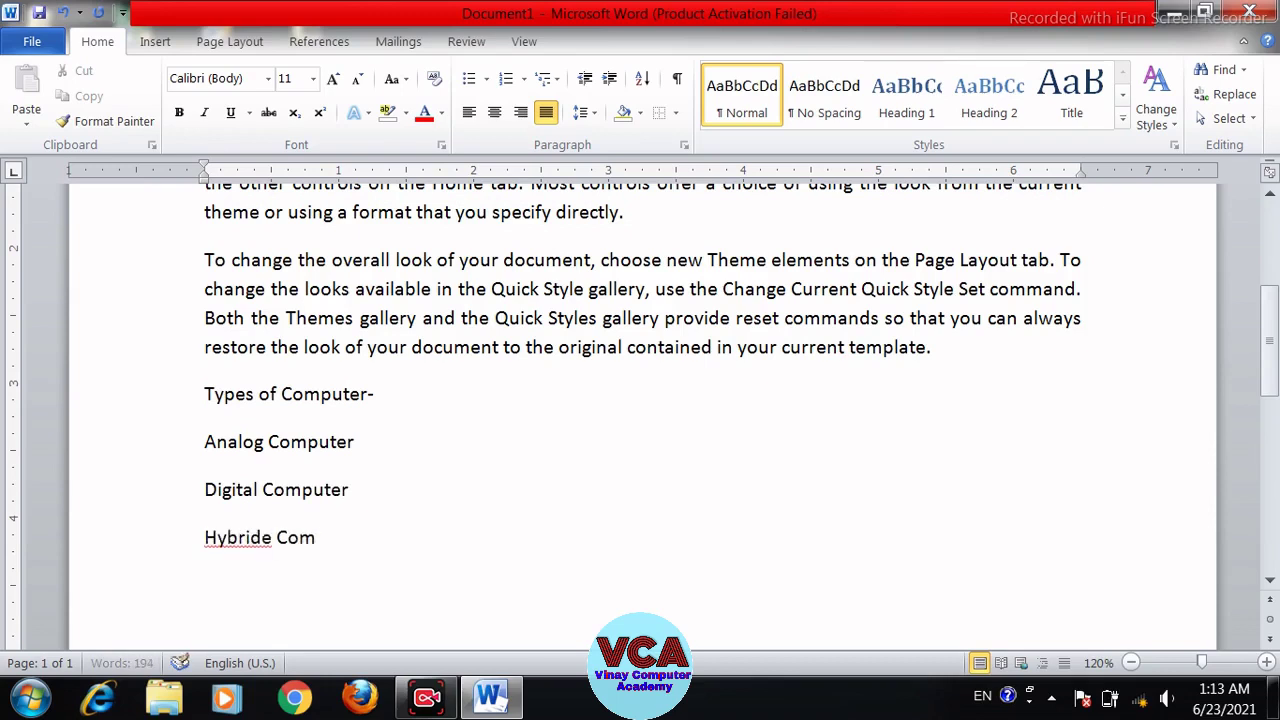
{"action": "type", "text": "puter"}
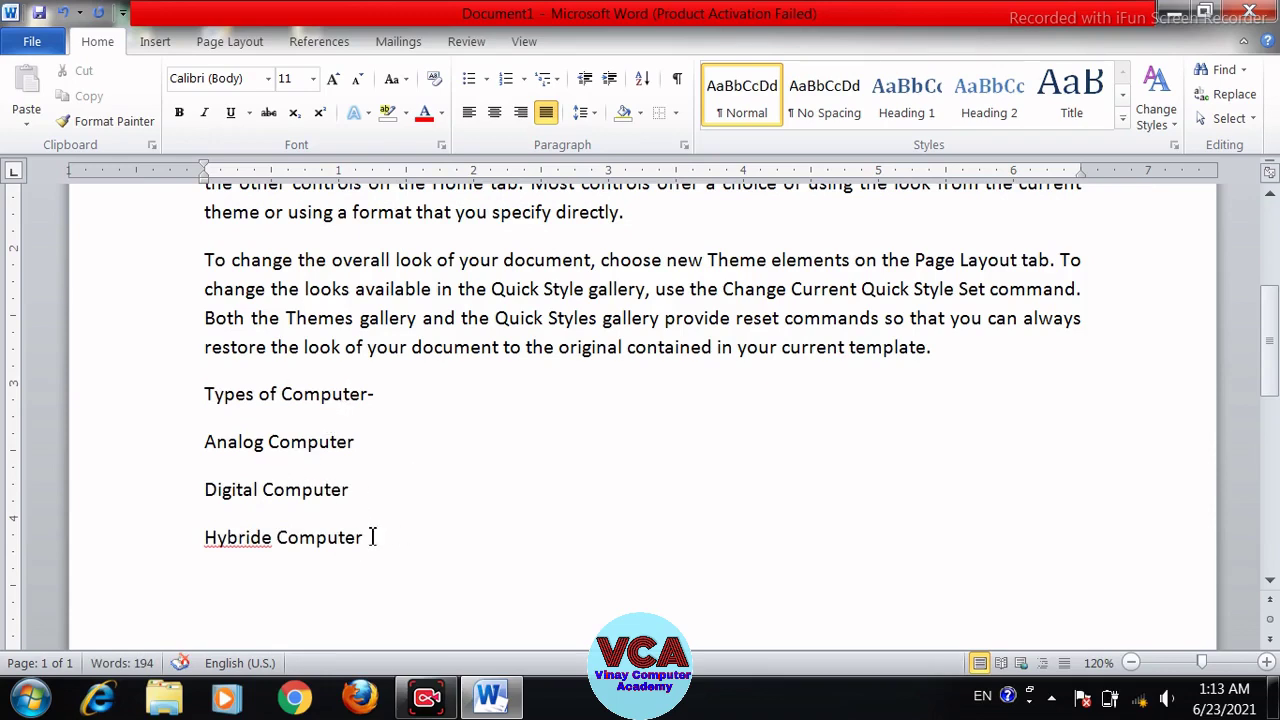
- Turn the three computer type lines into a bulleted list with arrowhead bullets and deselect it
{"action": "left_click_drag", "start_coordinate": [372, 537], "coordinate": [217, 463]}
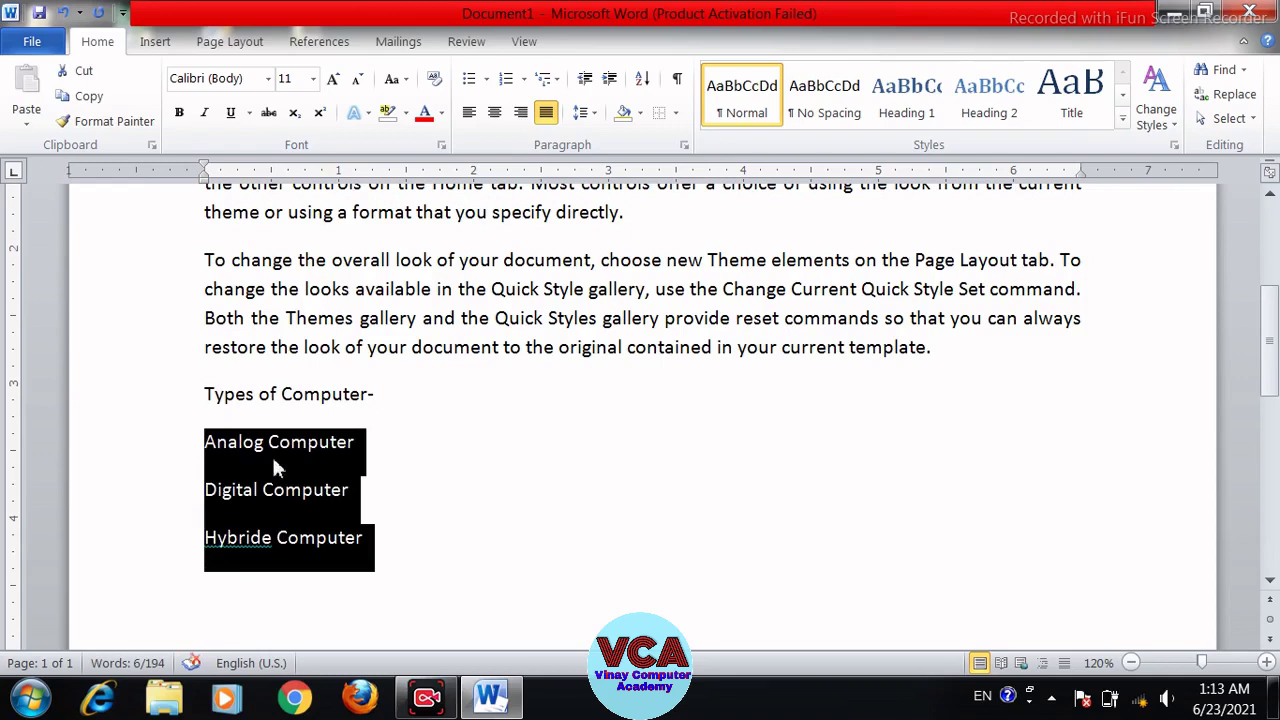
{"action": "left_click", "coordinate": [488, 82]}
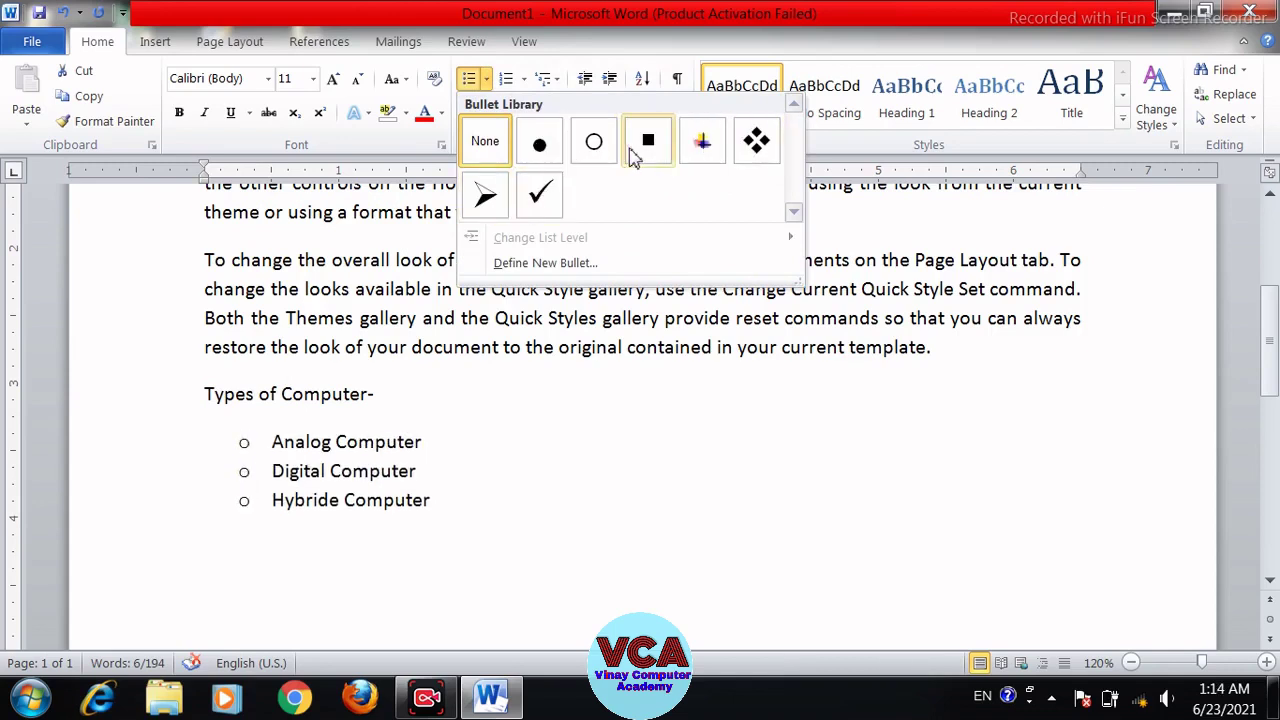
{"action": "left_click", "coordinate": [497, 201]}
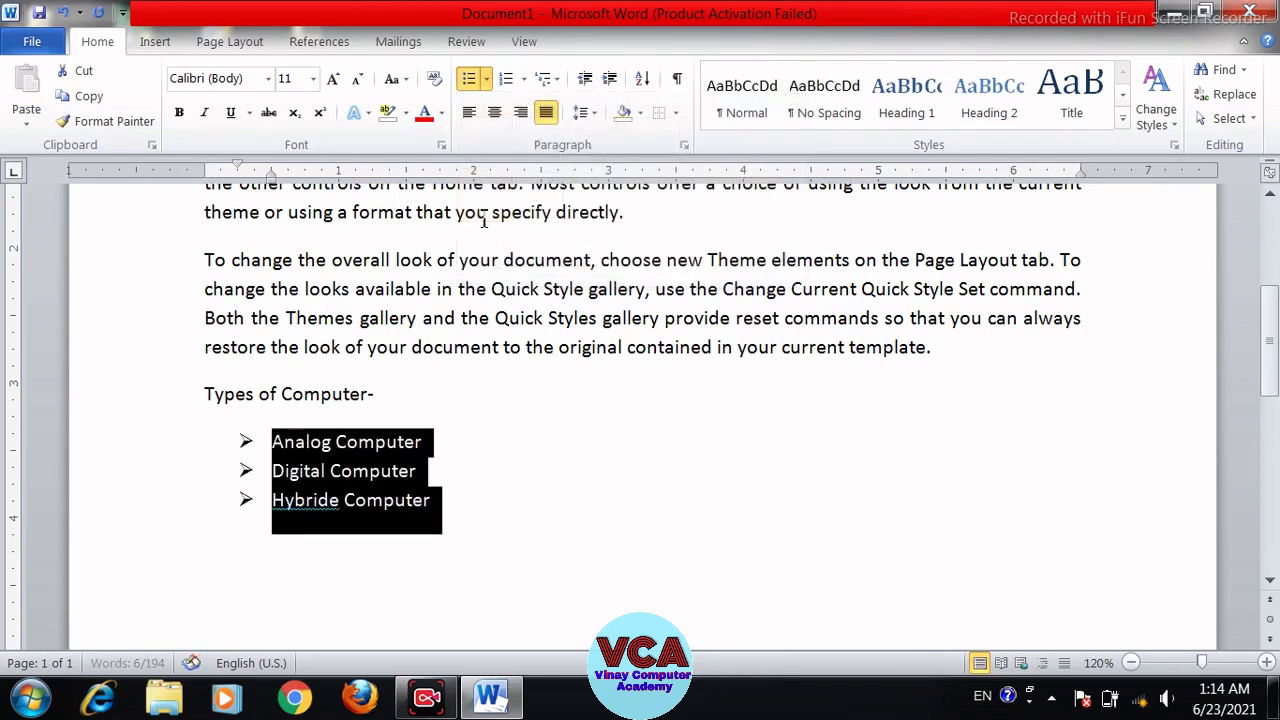
{"action": "left_click", "coordinate": [272, 472]}
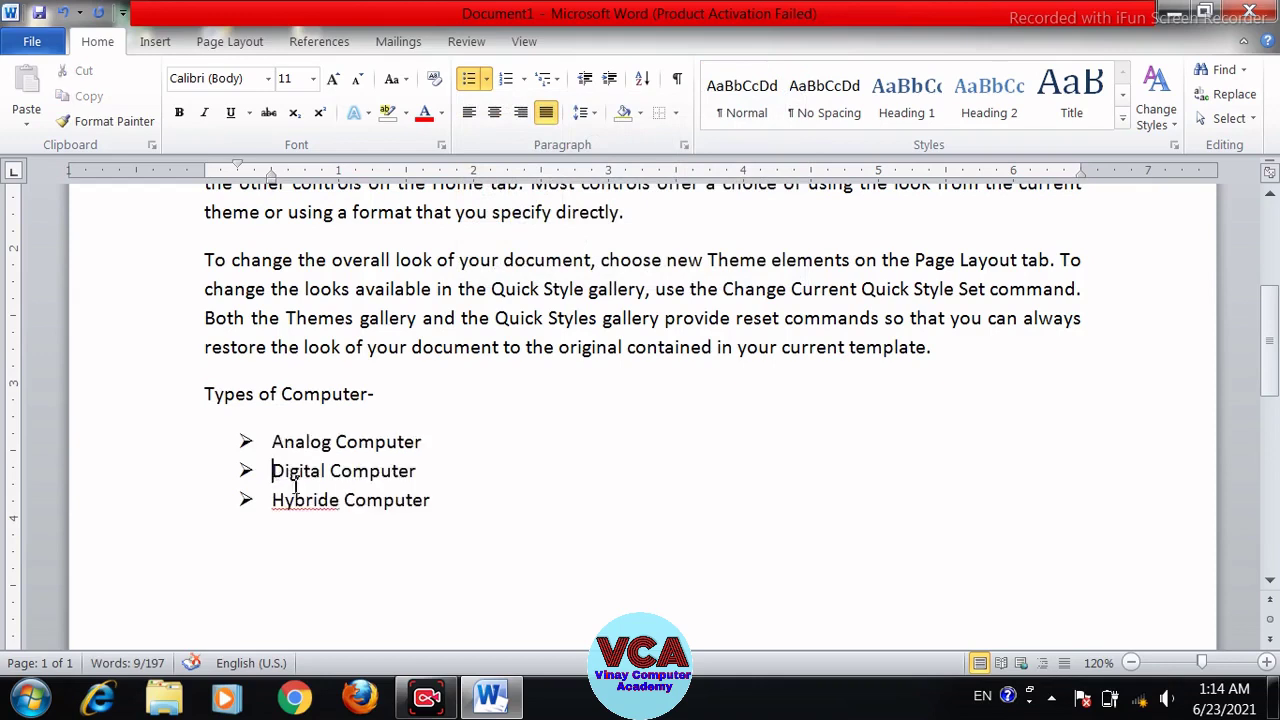
- Add three filler items "sdfjlsf", "fjsldfjs" and "sfdjsdl" at the end of the bulleted list
{"action": "left_click", "coordinate": [446, 530]}
{"action": "key", "text": "Return"}
{"action": "type", "text": "sdfjlsf"}
{"action": "key", "text": "Return"}
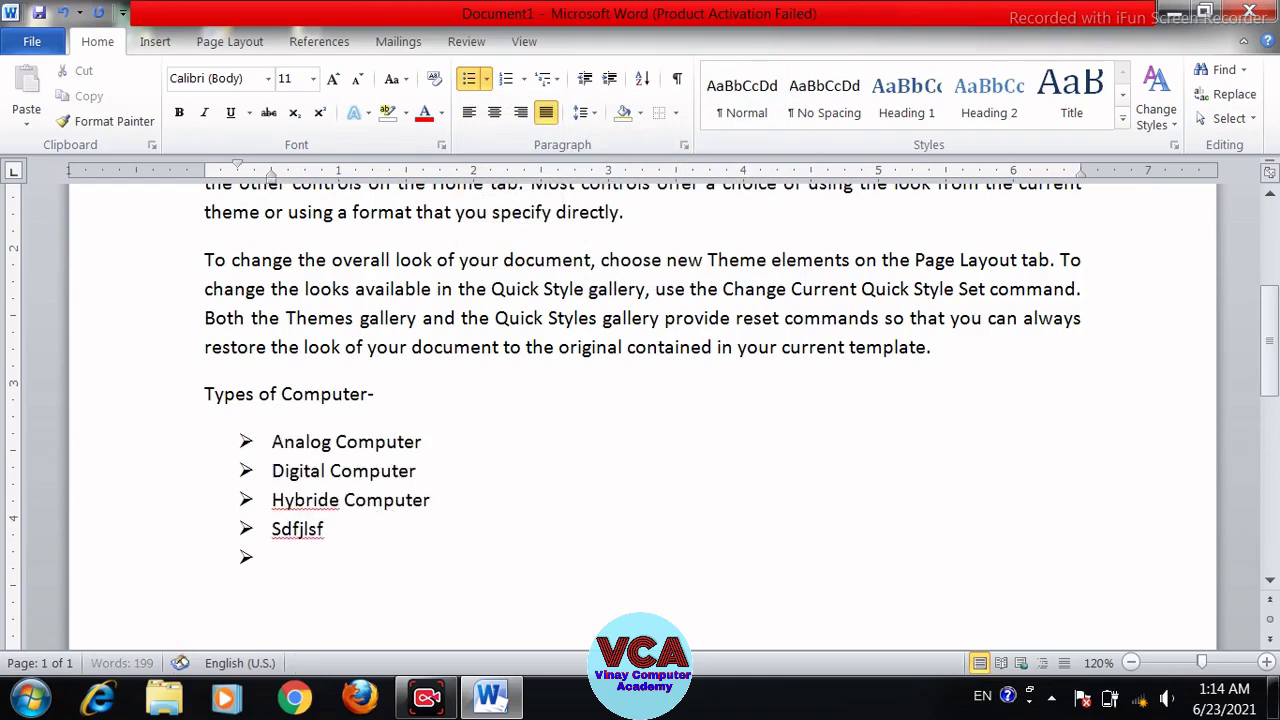
{"action": "type", "text": "fjsldfjs"}
{"action": "key", "text": "Return"}
{"action": "type", "text": "sfdjsdl"}
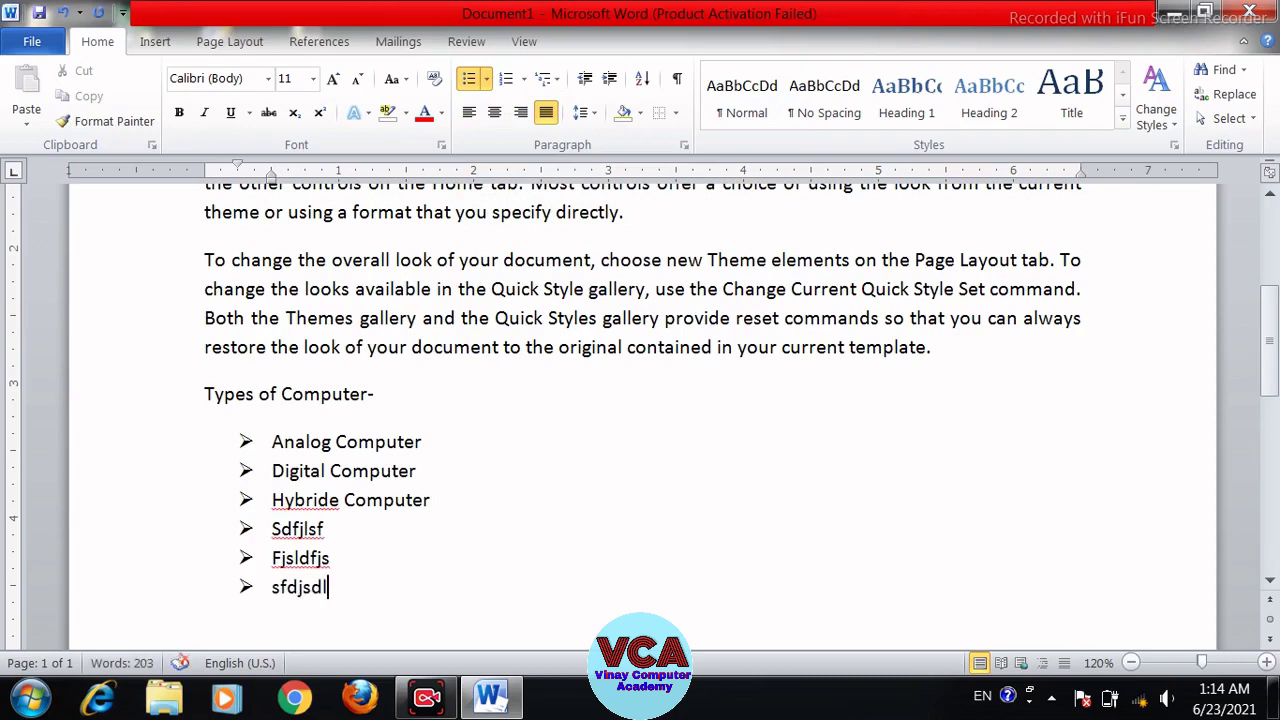
- Select the list items from "Analog Computer" through "Fjsldfjs"
{"action": "left_click_drag", "start_coordinate": [396, 561], "coordinate": [274, 441]}
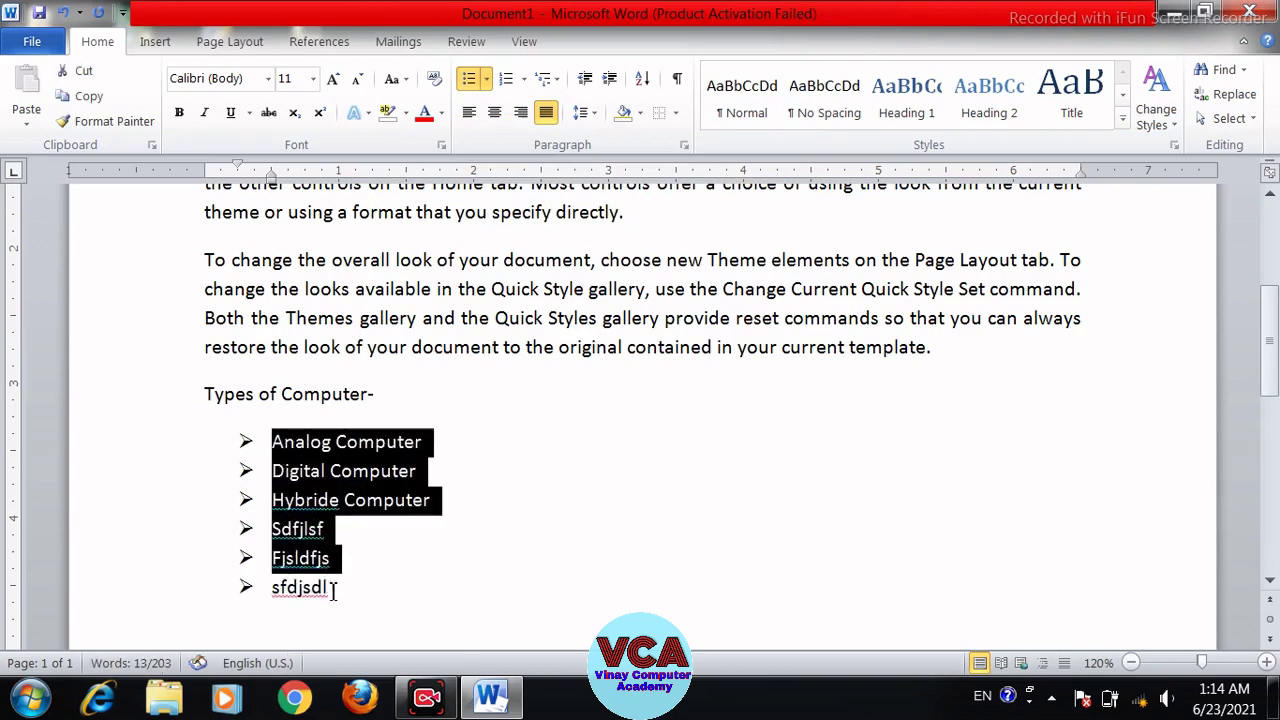
- Apply the 1. 2. 3. numbering format to the six items under "Types of Computer-", and replace it with solid round bullets
{"action": "left_click_drag", "start_coordinate": [318, 590], "coordinate": [275, 441]}
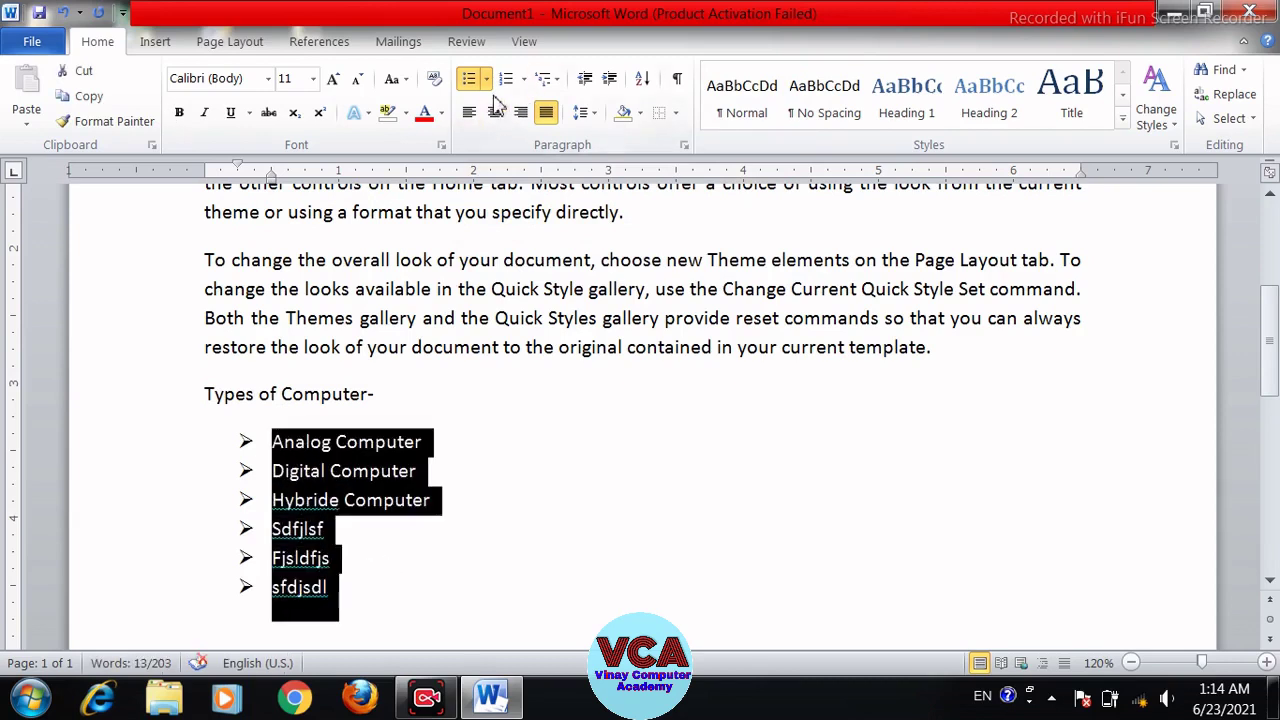
{"action": "left_click", "coordinate": [524, 81]}
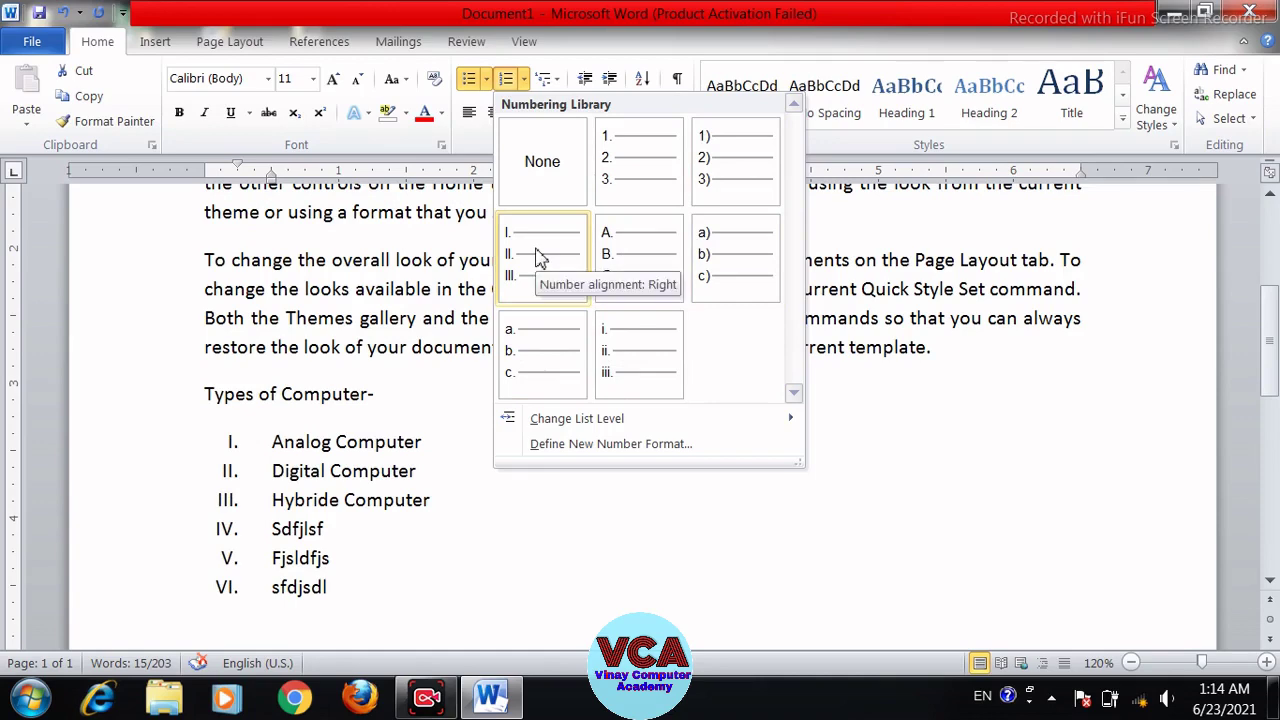
{"action": "left_click", "coordinate": [643, 192]}
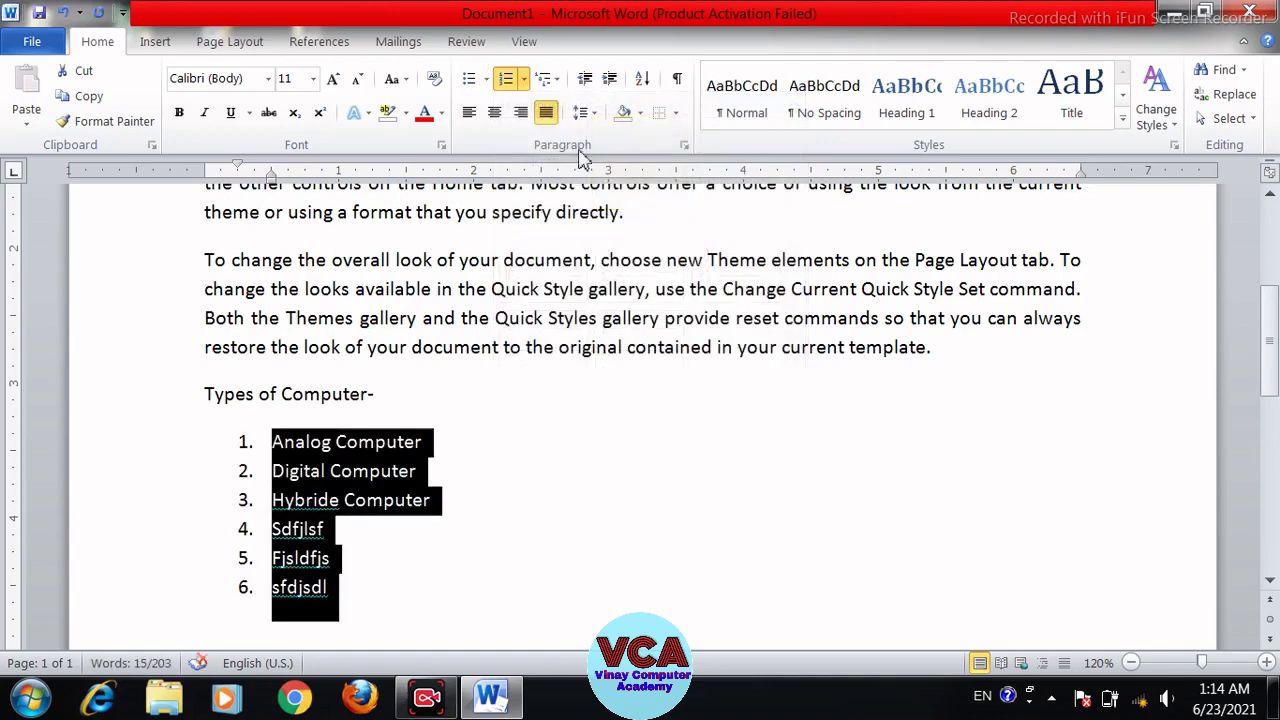
{"action": "left_click", "coordinate": [486, 79]}
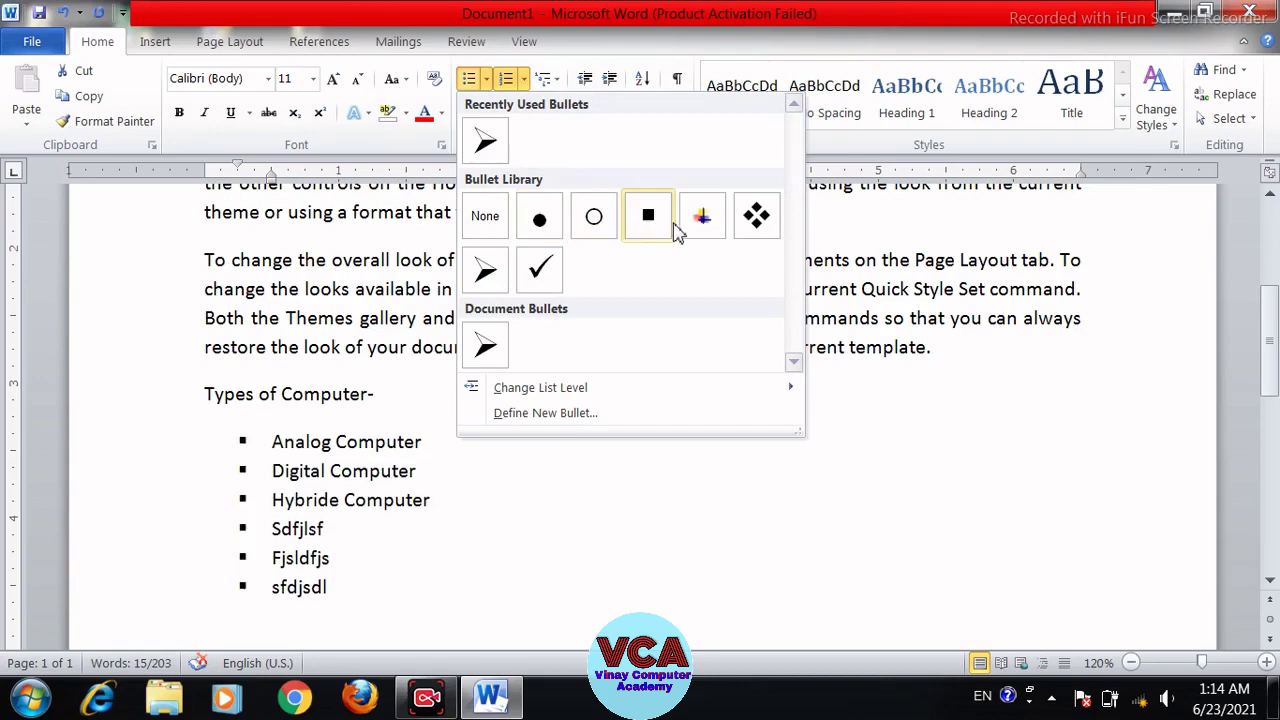
{"action": "left_click", "coordinate": [540, 218]}
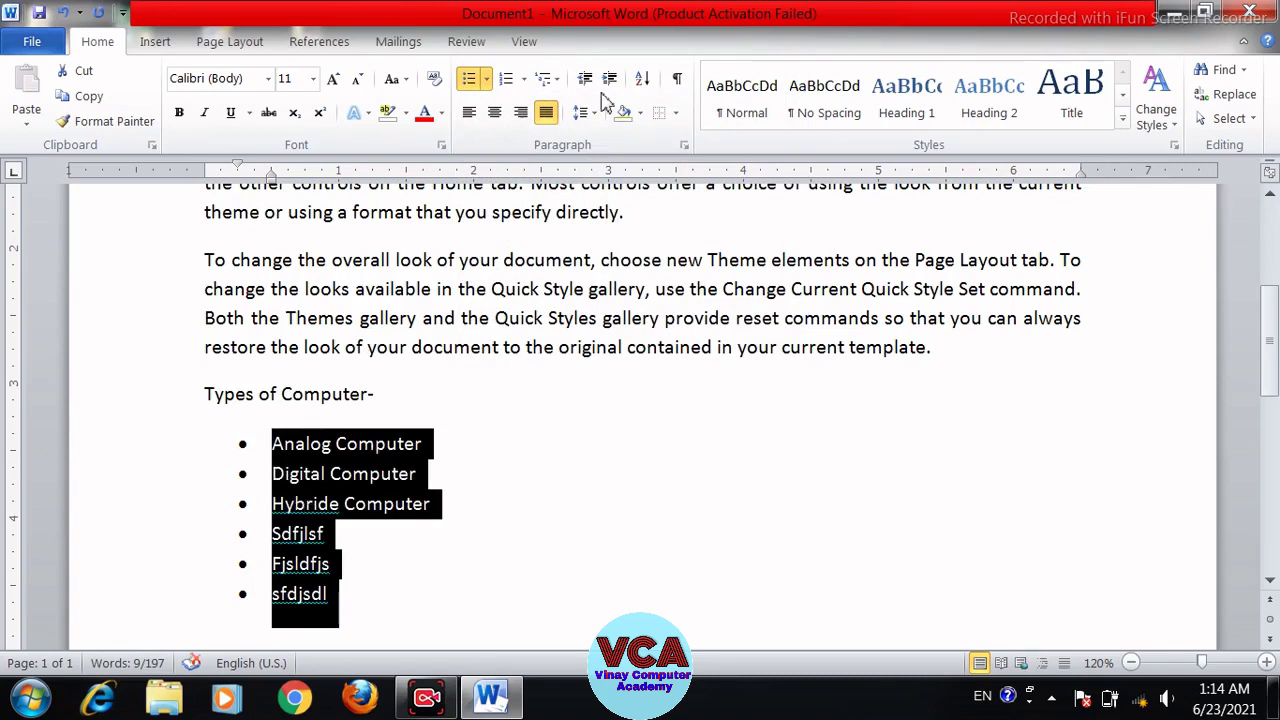
- Define a new bullet from the Symbol font using the ψ character (code 121) and apply it to the list
{"action": "left_click", "coordinate": [487, 82]}
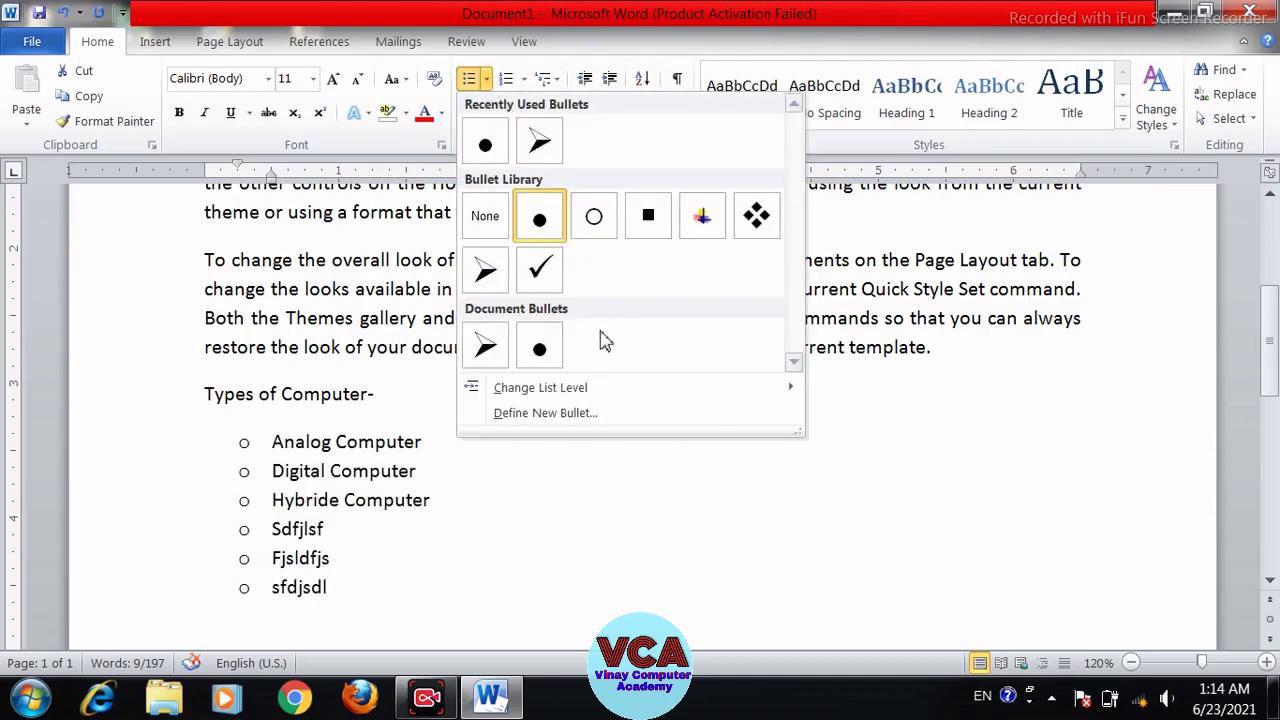
{"action": "left_click", "coordinate": [532, 413]}
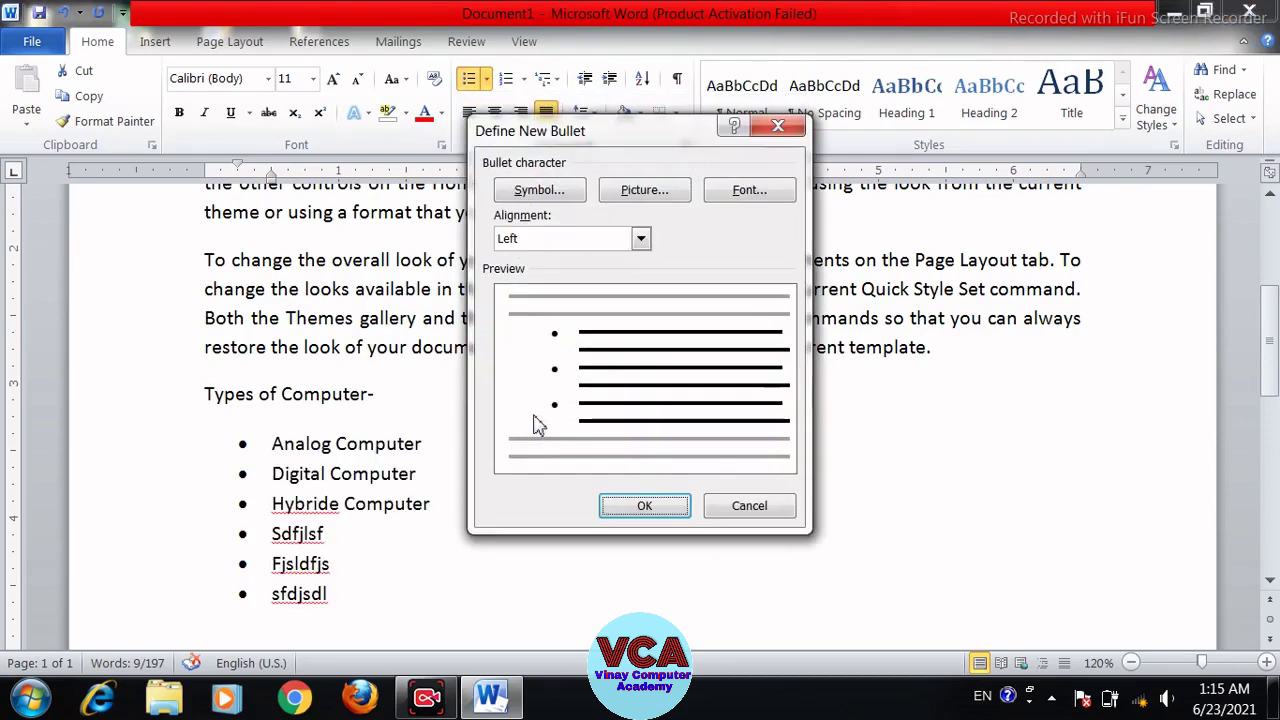
{"action": "left_click", "coordinate": [548, 195]}
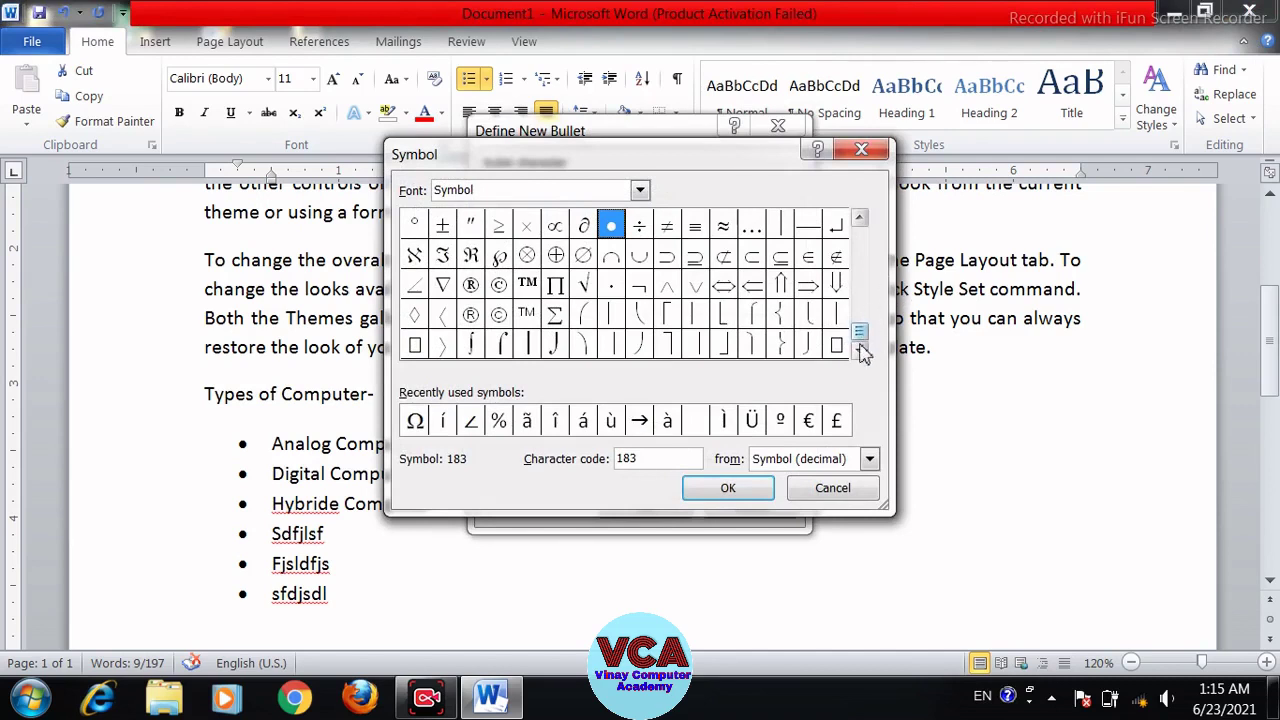
{"action": "left_click_drag", "start_coordinate": [862, 329], "coordinate": [867, 305]}
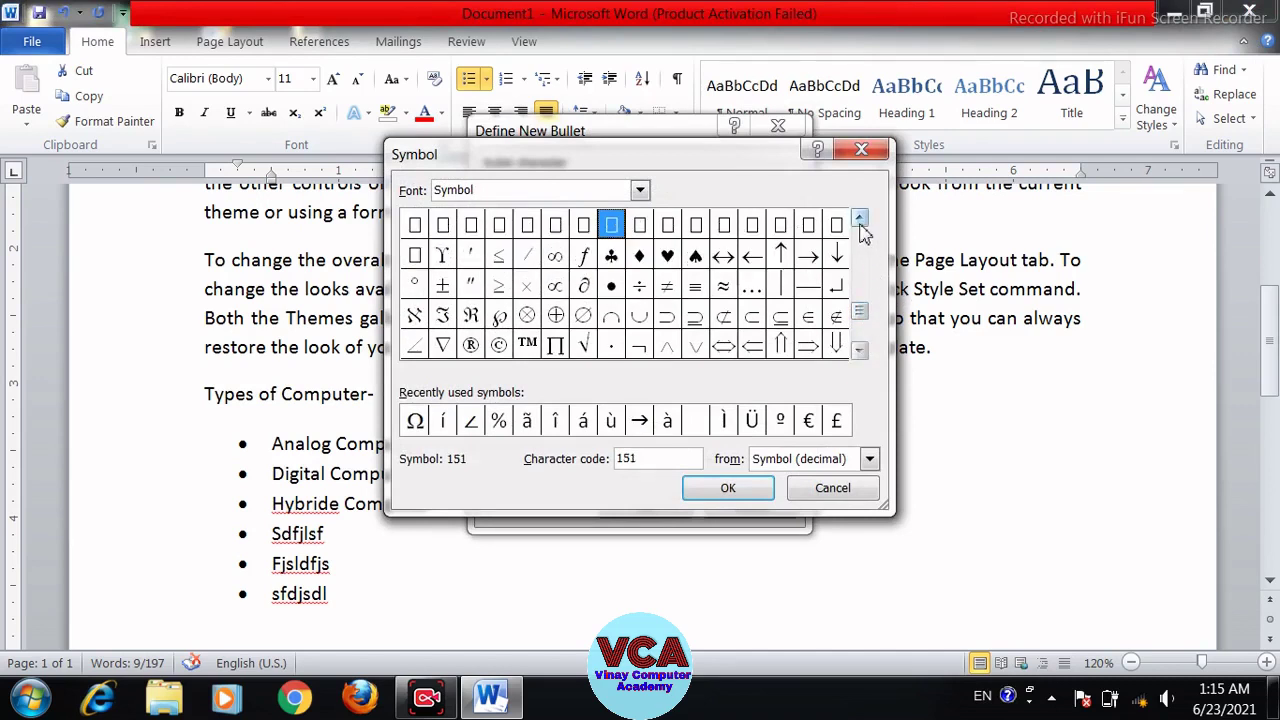
{"action": "left_click", "coordinate": [861, 223]}
{"action": "left_click", "coordinate": [861, 223]}
{"action": "left_click", "coordinate": [861, 223]}
{"action": "left_click", "coordinate": [861, 223]}
{"action": "left_click", "coordinate": [861, 223]}
{"action": "left_click", "coordinate": [861, 223]}
{"action": "left_click", "coordinate": [861, 223]}
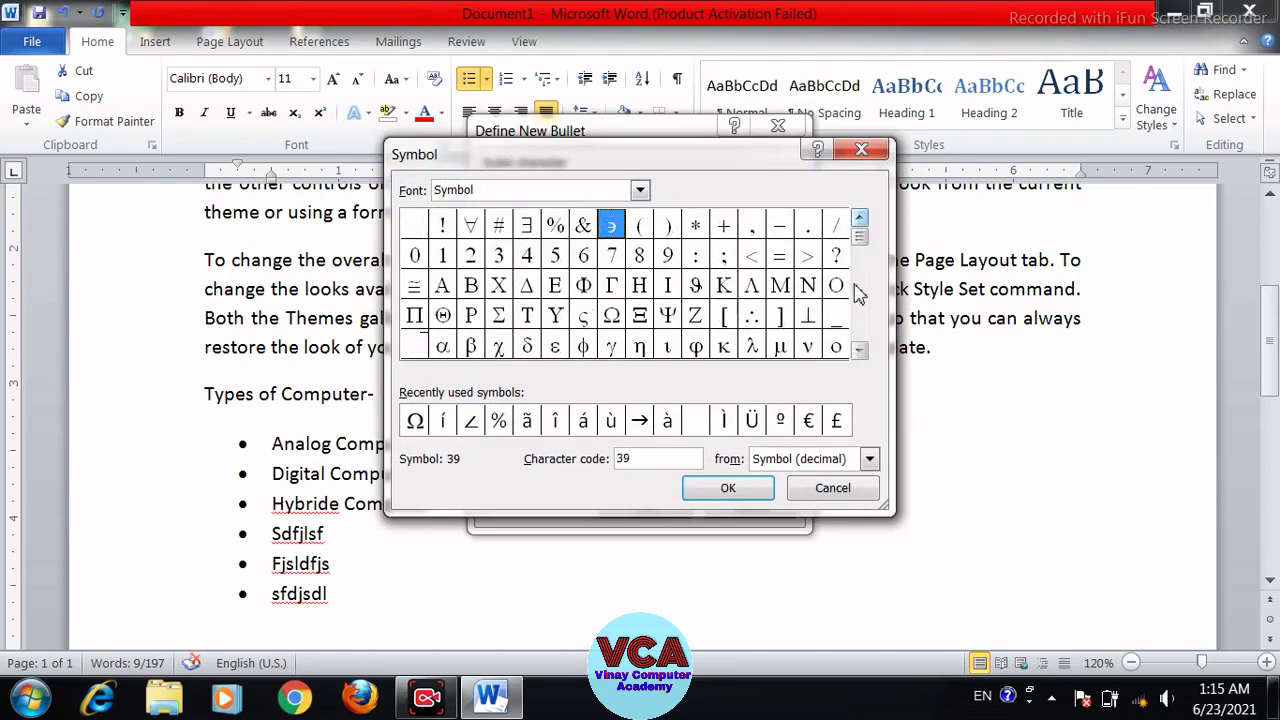
{"action": "left_click", "coordinate": [858, 350]}
{"action": "left_click", "coordinate": [858, 350]}
{"action": "left_click", "coordinate": [858, 350]}
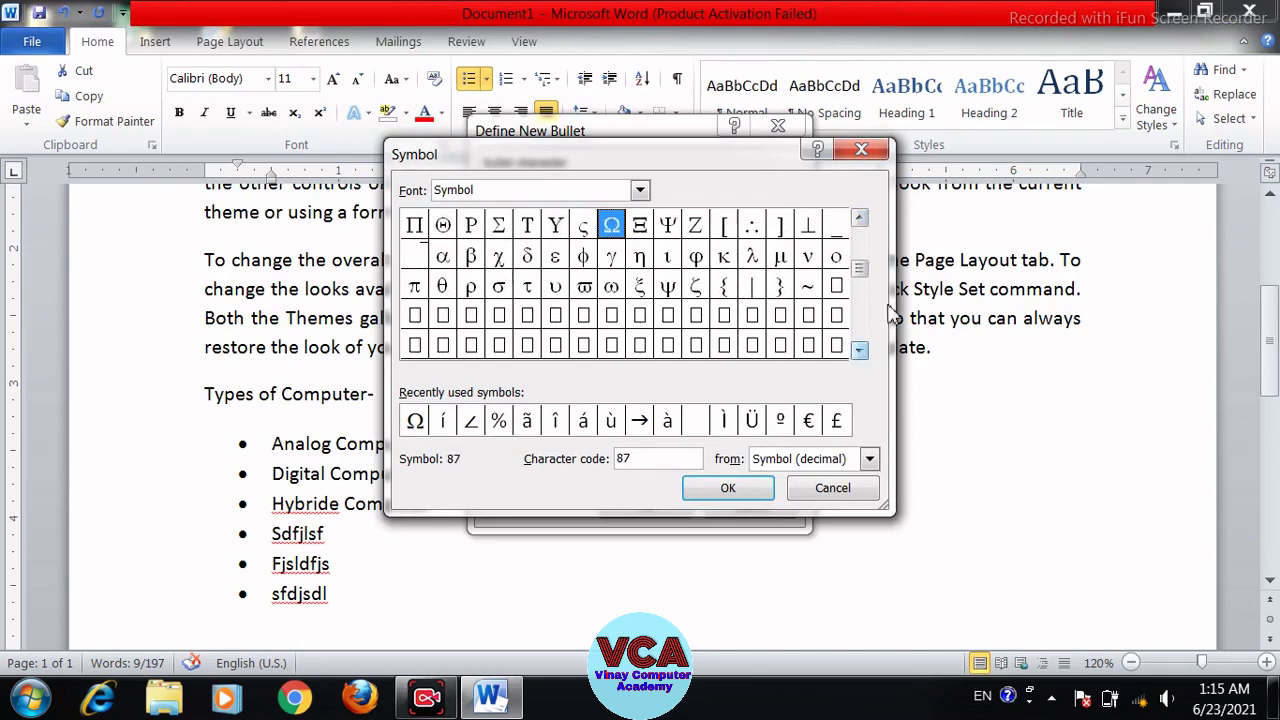
{"action": "left_click", "coordinate": [668, 294]}
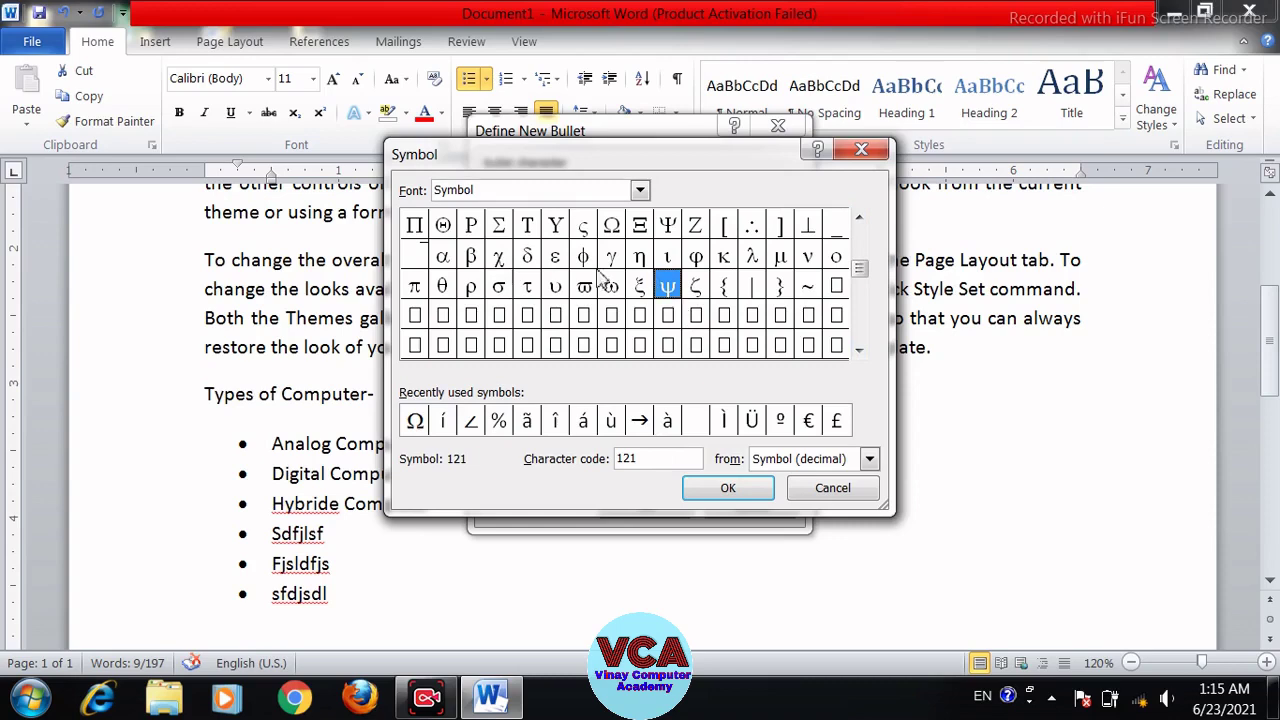
{"action": "left_click", "coordinate": [714, 495]}
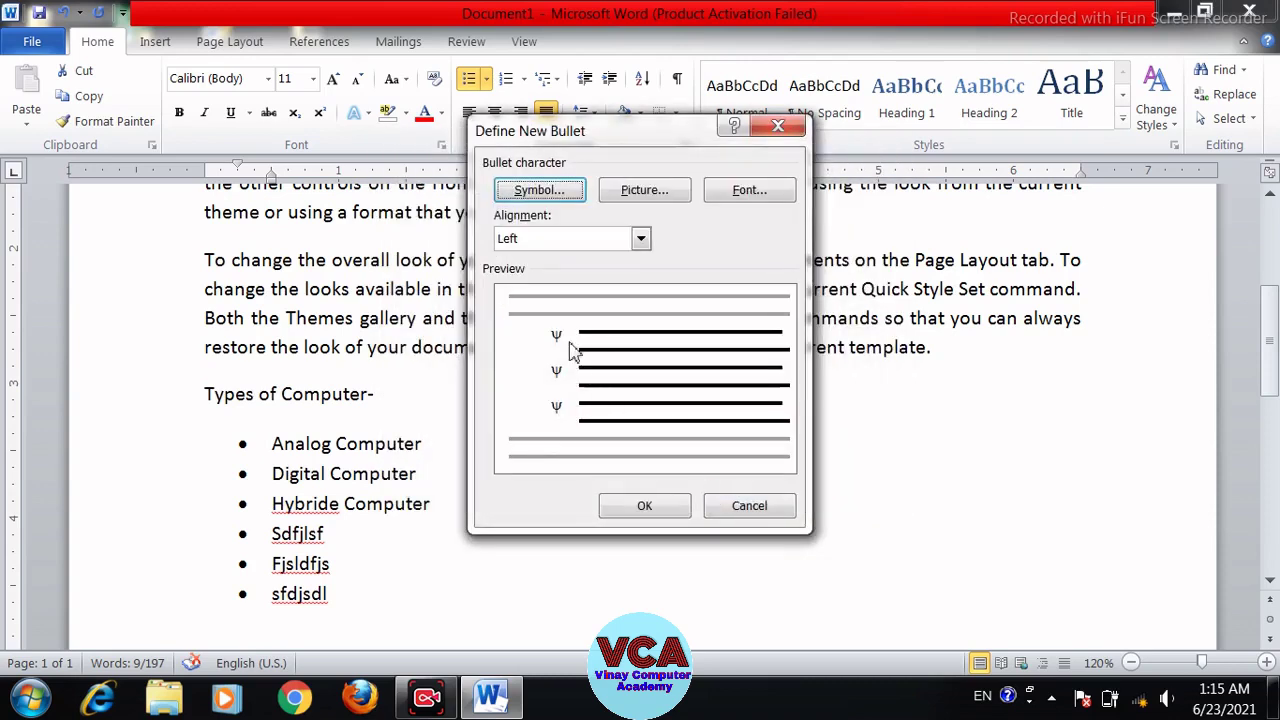
{"action": "left_click", "coordinate": [642, 505]}
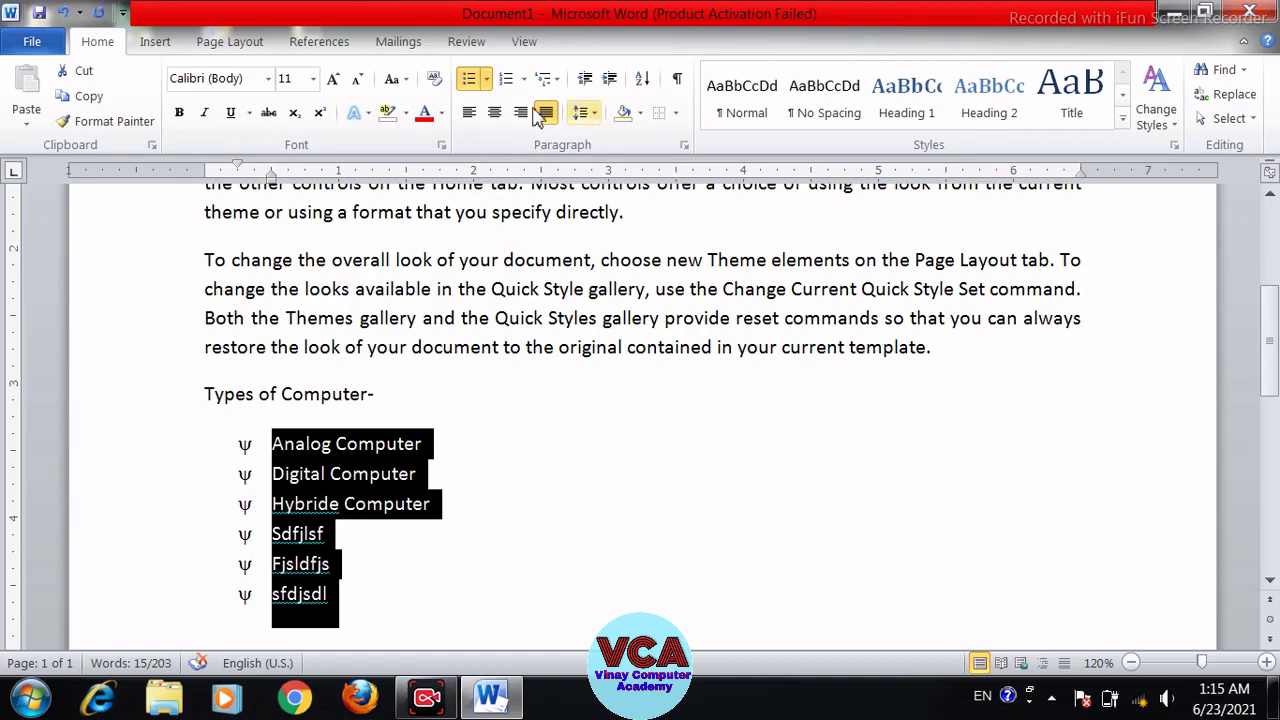
- Start defining a new picture bullet for the list and import the portrait JPEG stored on the Desktop
{"action": "left_click", "coordinate": [487, 80]}
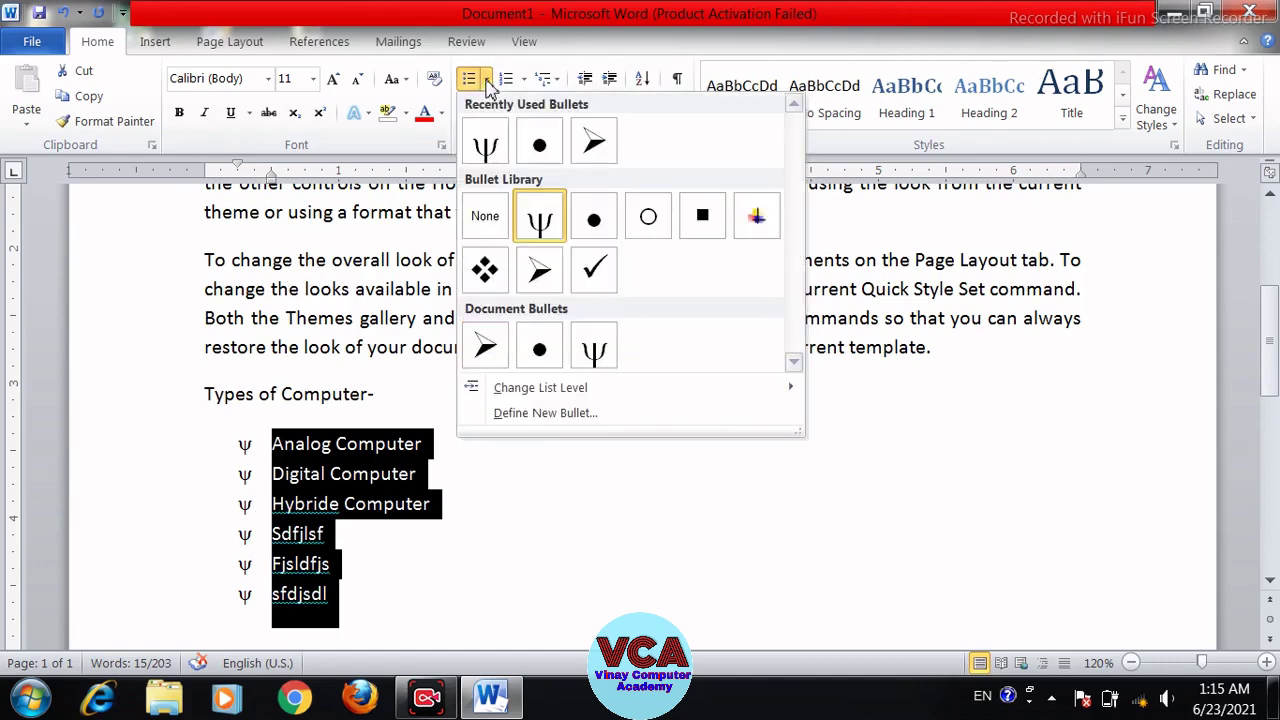
{"action": "left_click", "coordinate": [535, 414]}
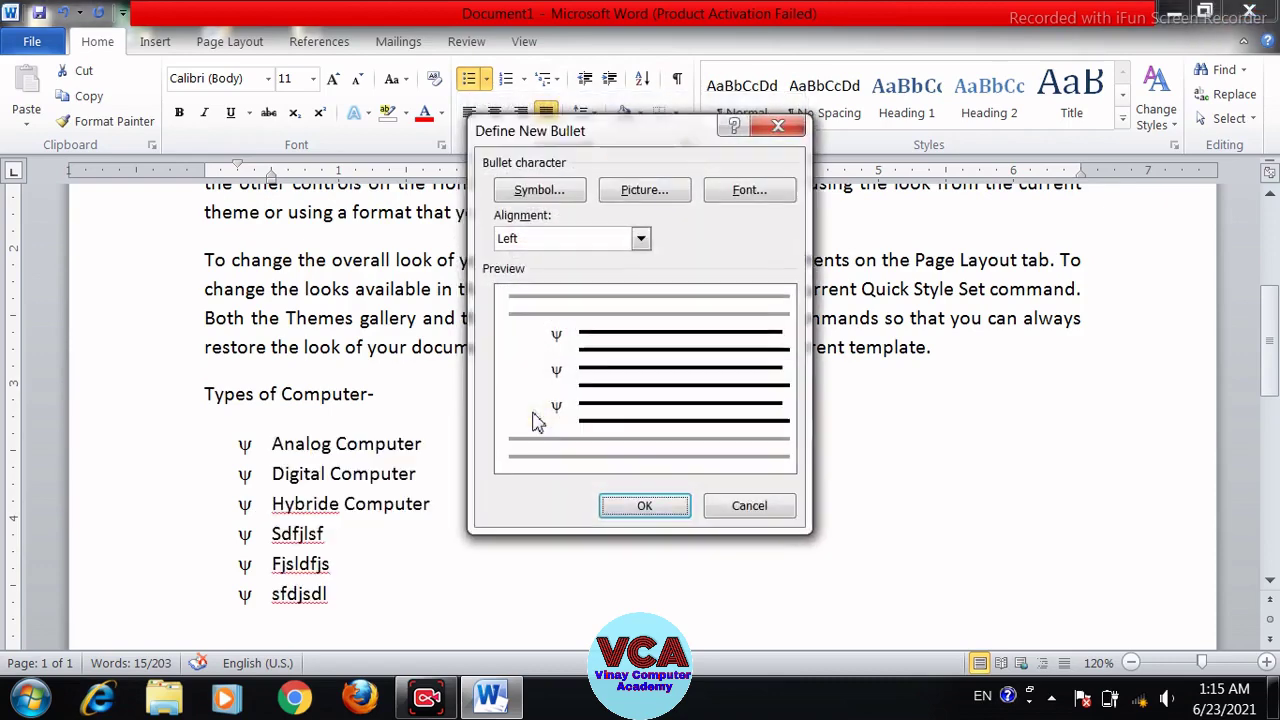
{"action": "left_click", "coordinate": [636, 192]}
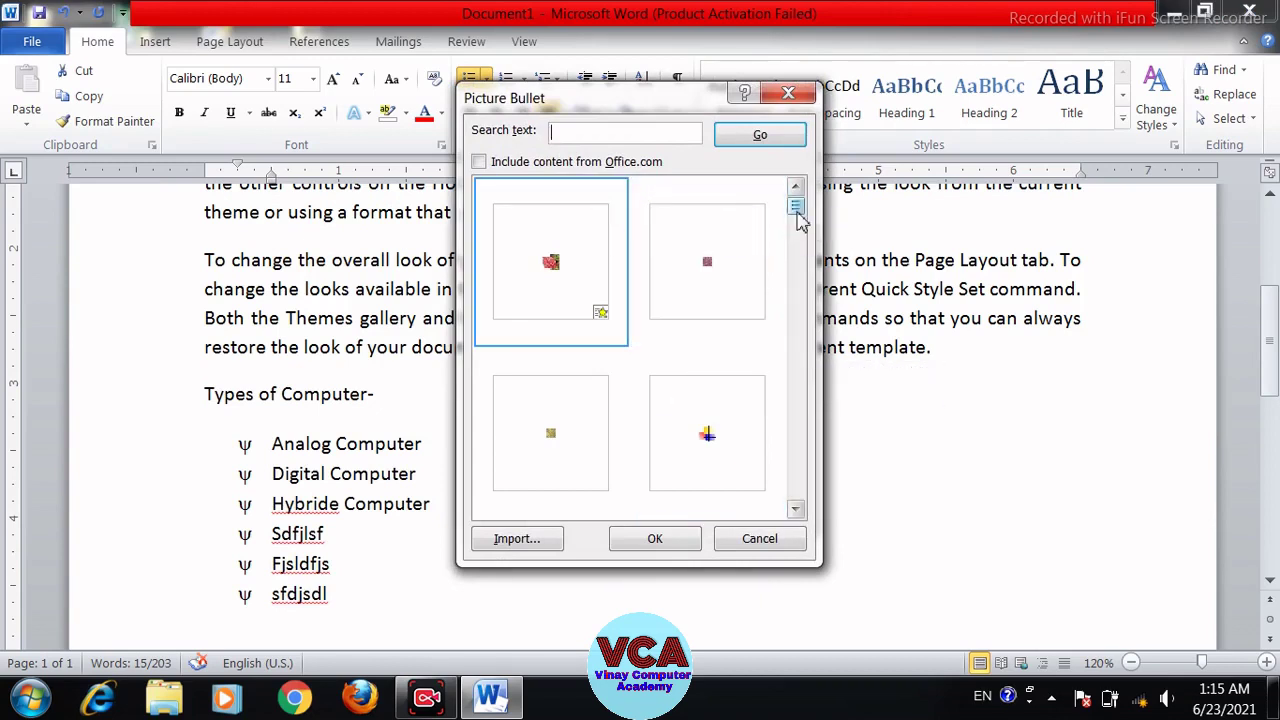
{"action": "left_click_drag", "start_coordinate": [797, 211], "coordinate": [802, 211]}
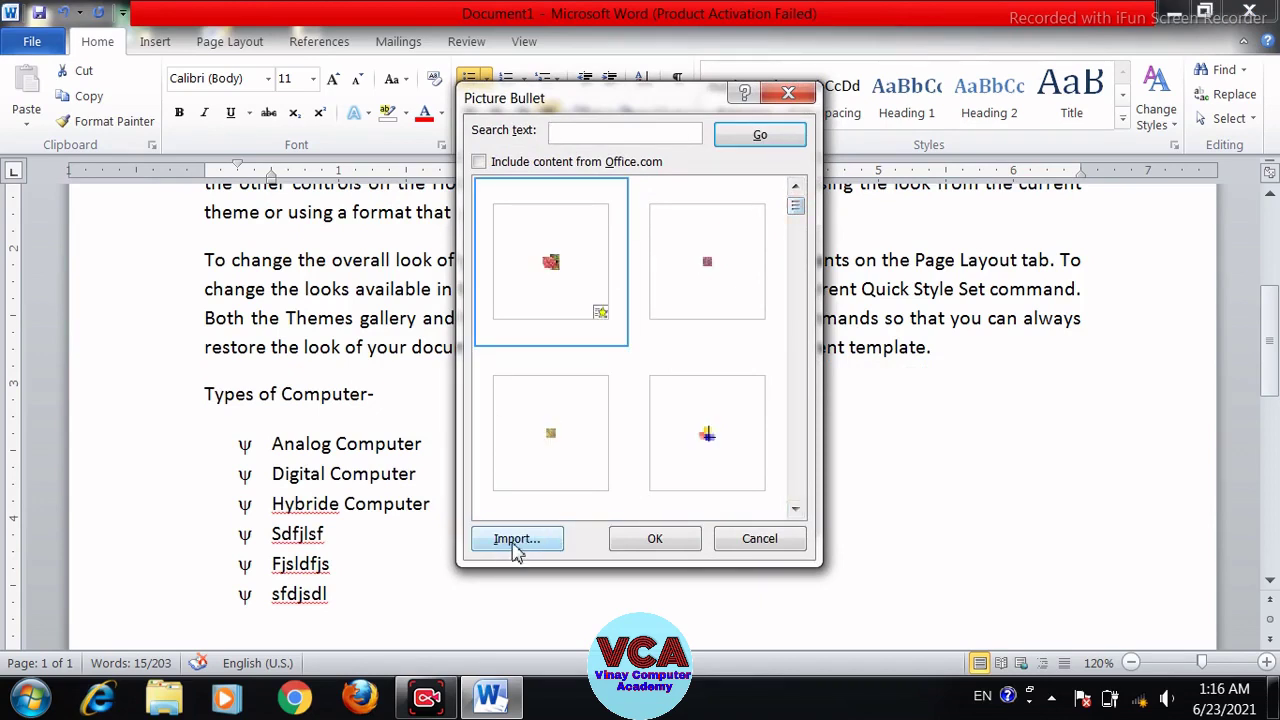
{"action": "left_click", "coordinate": [517, 540]}
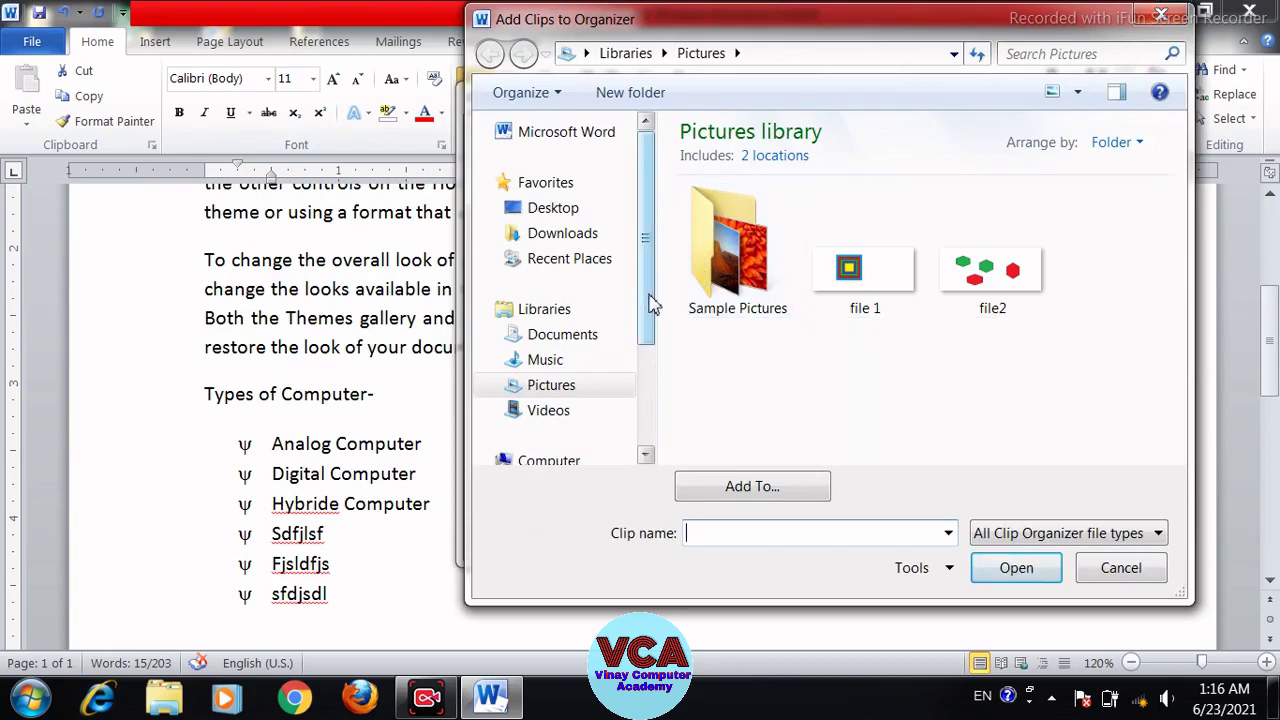
{"action": "mouse_move", "coordinate": [649, 295]}
{"action": "left_mouse_down"}
{"action": "mouse_move", "coordinate": [649, 340]}
{"action": "mouse_move", "coordinate": [651, 297]}
{"action": "left_mouse_up"}
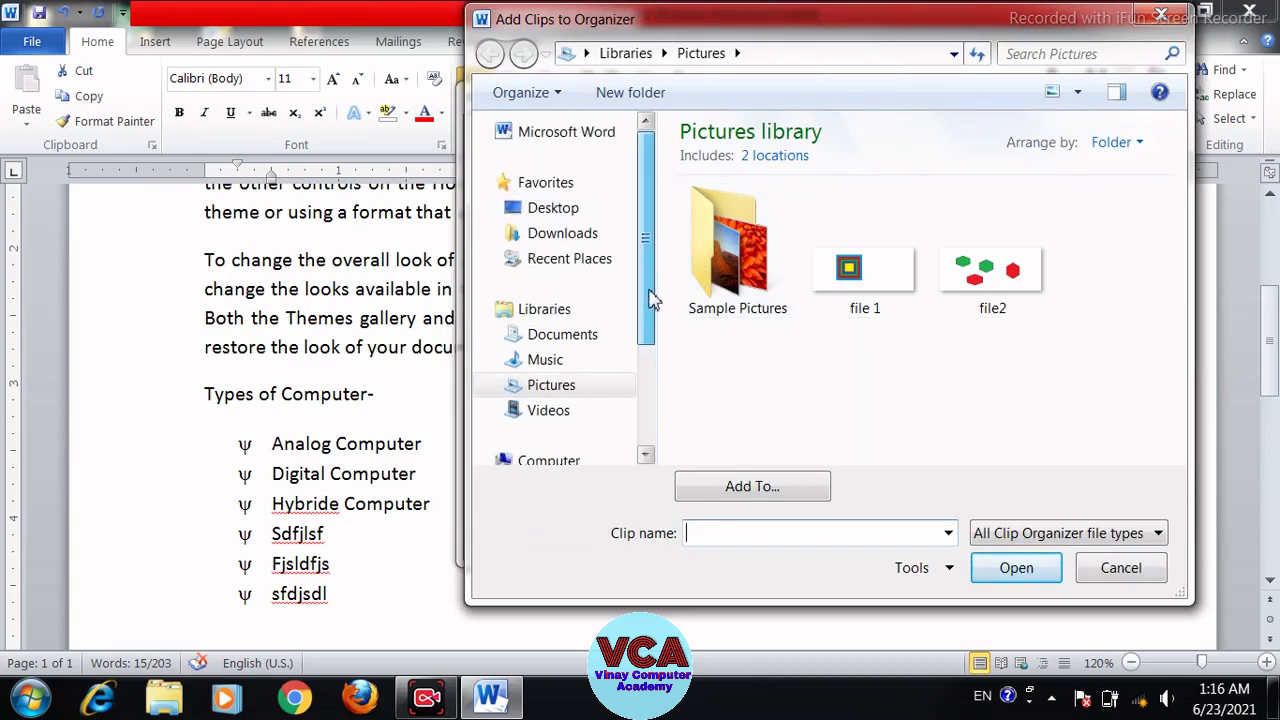
{"action": "left_click", "coordinate": [557, 210]}
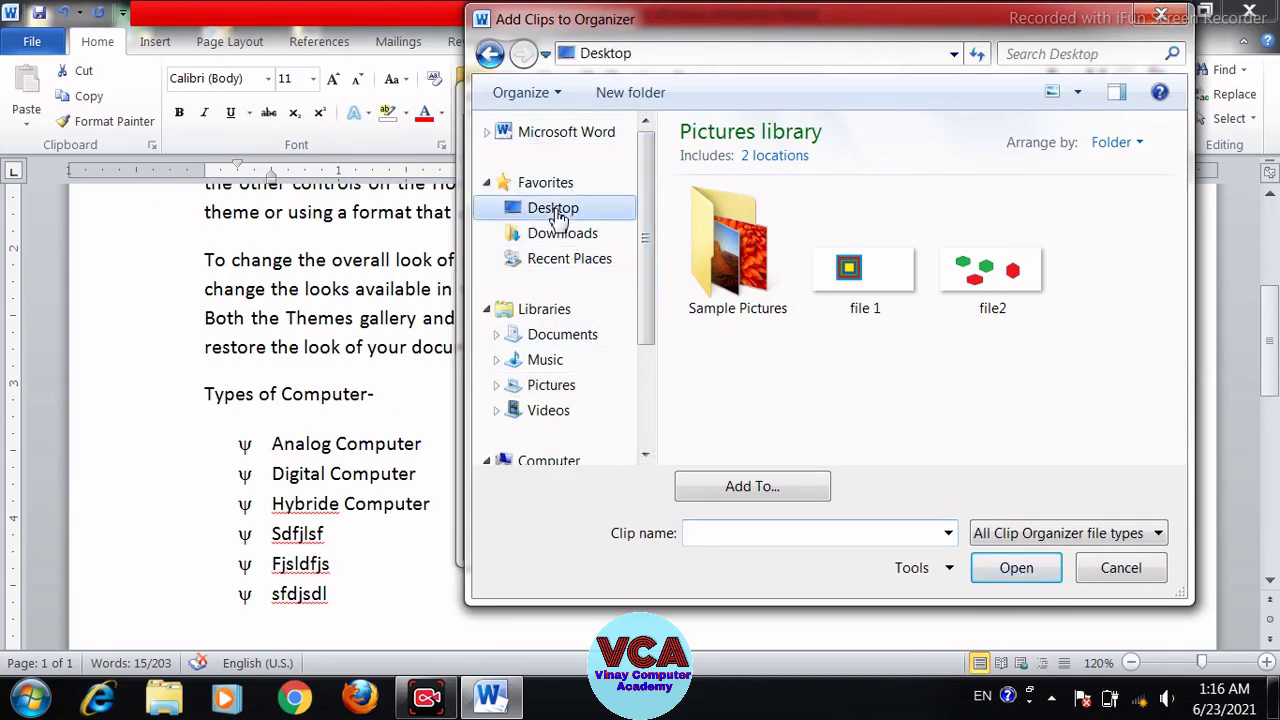
{"action": "left_click_drag", "start_coordinate": [1183, 205], "coordinate": [1181, 393]}
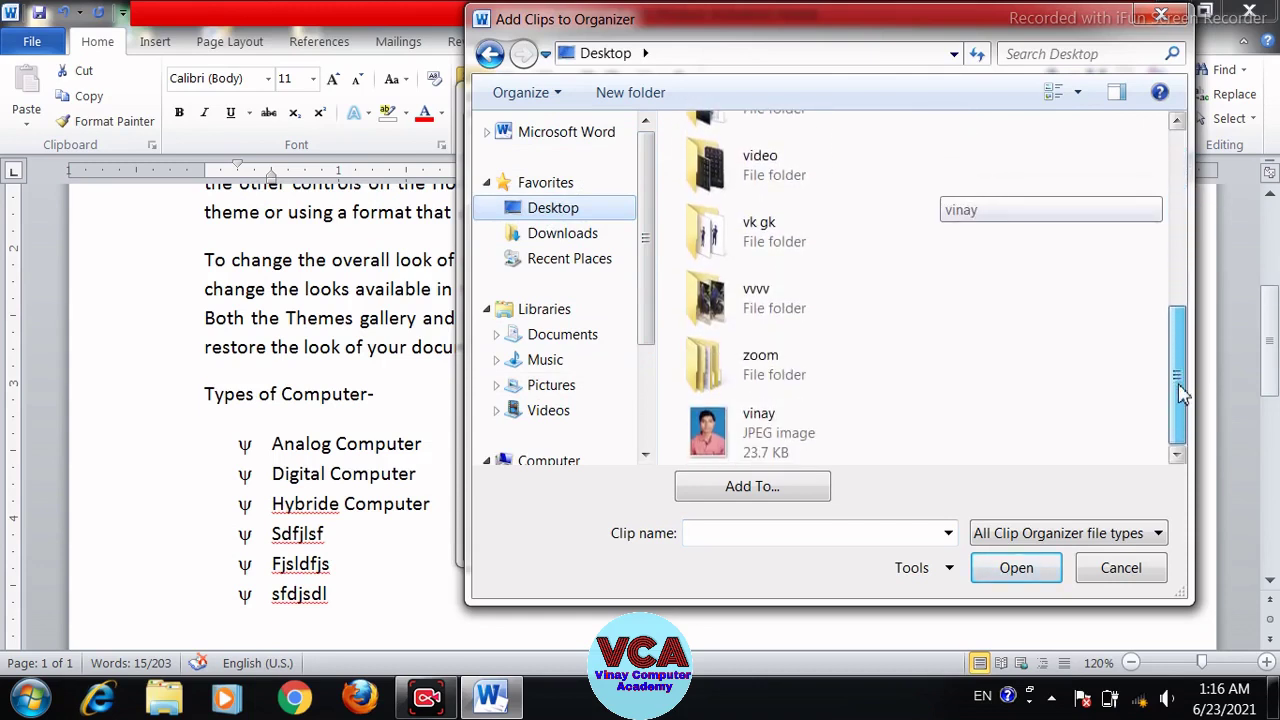
{"action": "left_click", "coordinate": [733, 445]}
{"action": "left_click", "coordinate": [1002, 568]}
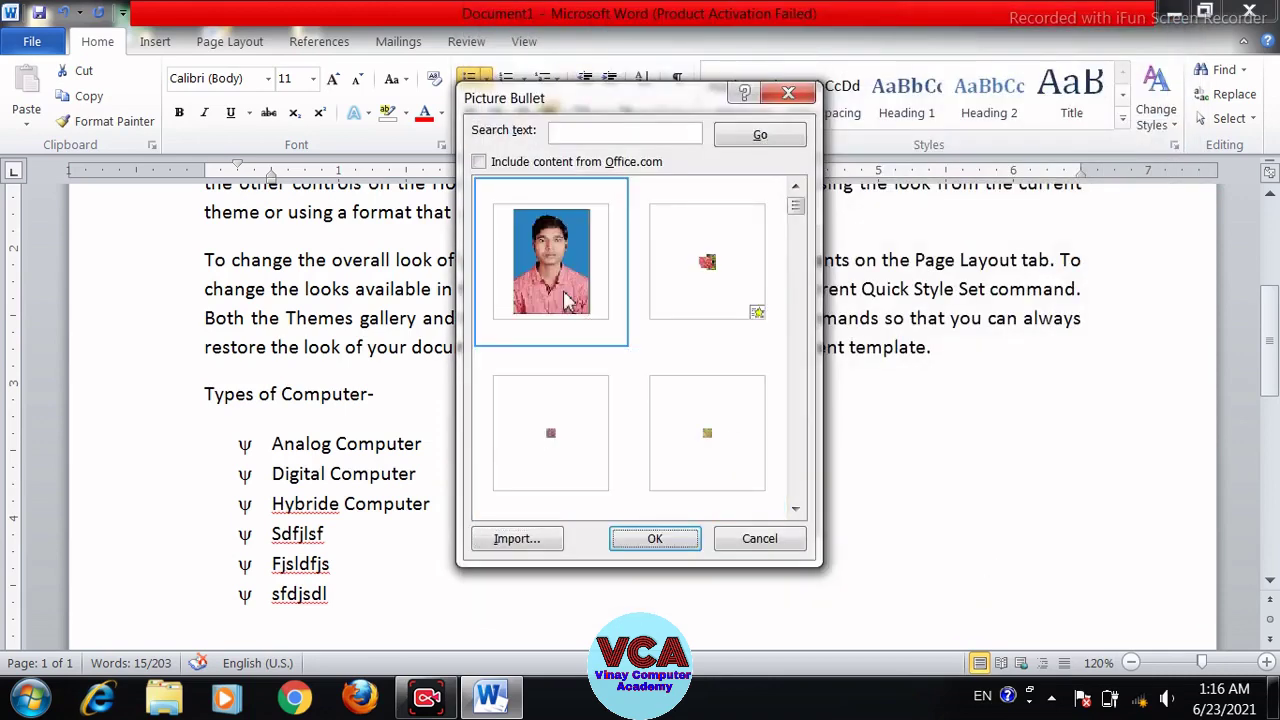
- Apply the imported portrait picture as the bullet for all six list items and deselect the list
{"action": "left_click", "coordinate": [654, 540]}
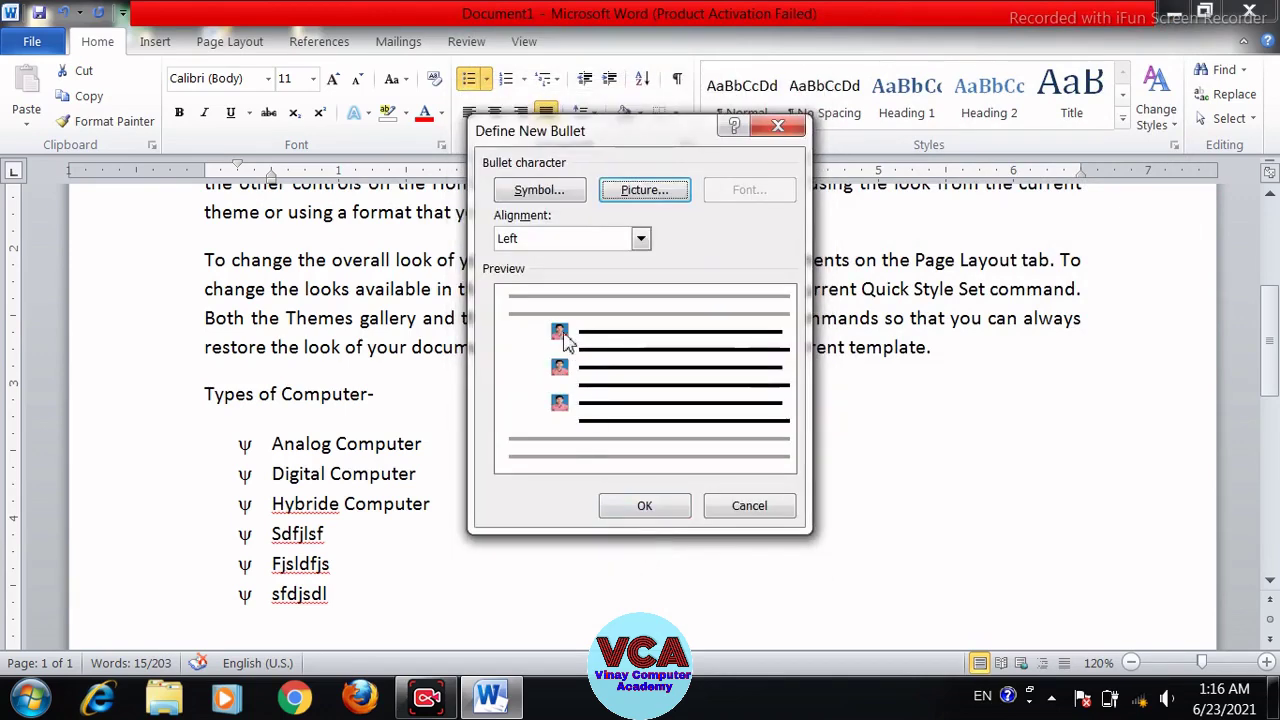
{"action": "left_click", "coordinate": [634, 510]}
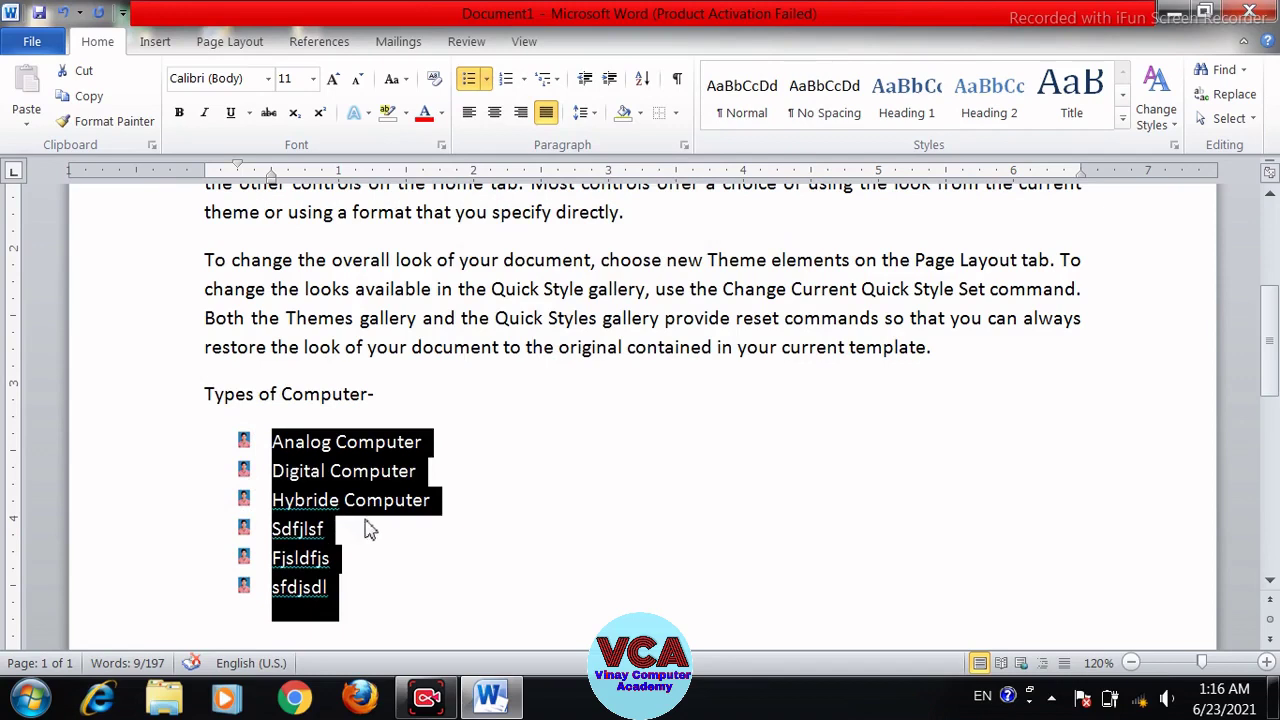
{"action": "left_click", "coordinate": [455, 502]}
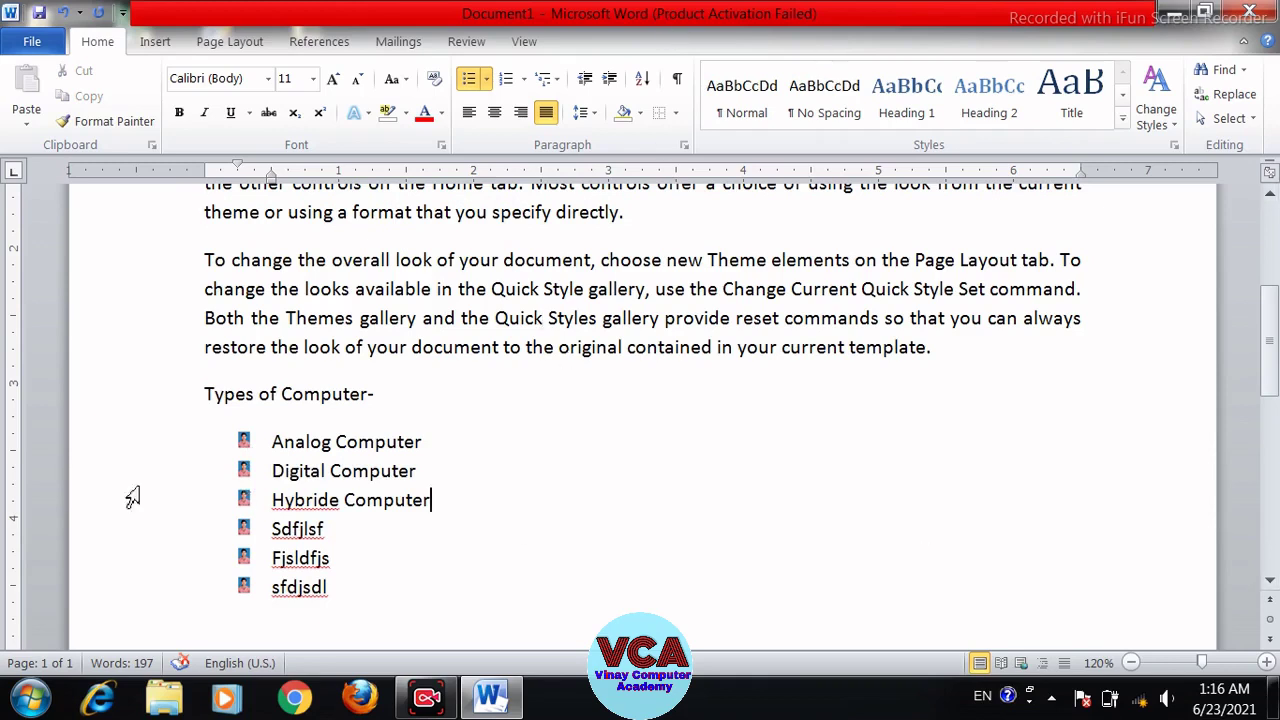
- Select the picture bullets without their text and enlarge them to size 120
{"action": "left_click", "coordinate": [245, 470]}
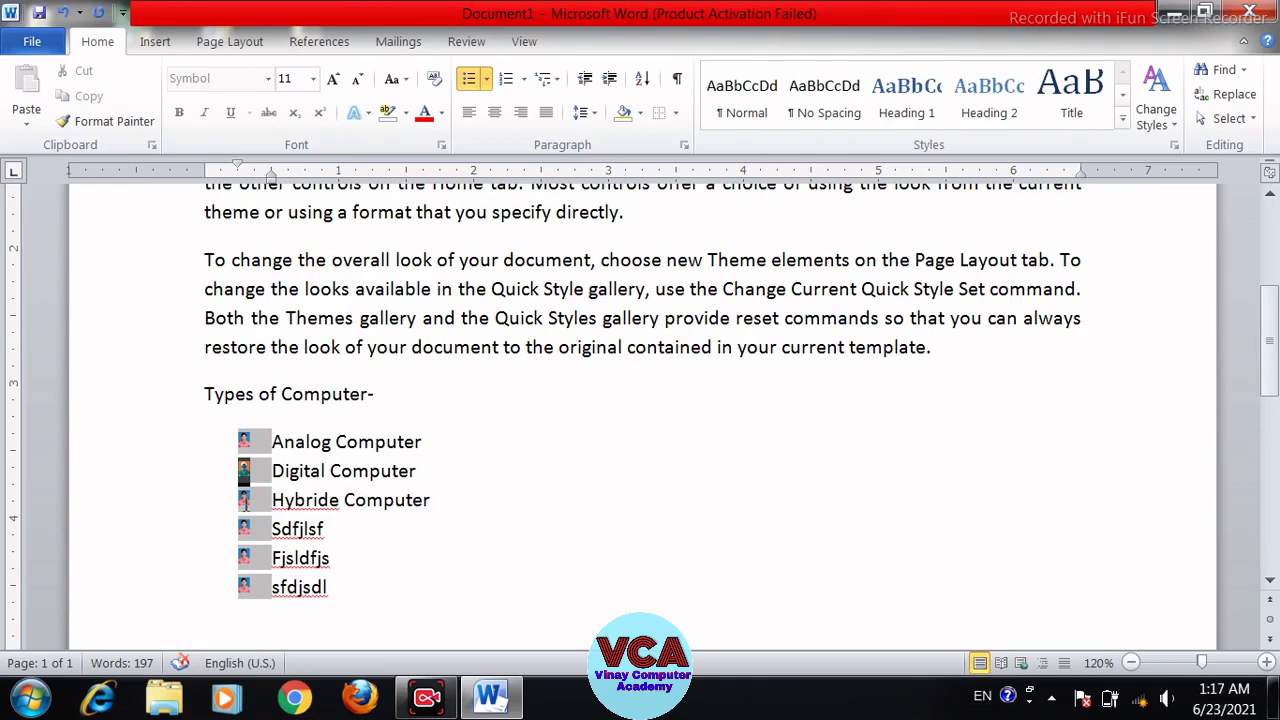
{"action": "left_click", "coordinate": [334, 79]}
{"action": "left_click", "coordinate": [334, 79]}
{"action": "left_click", "coordinate": [334, 79]}
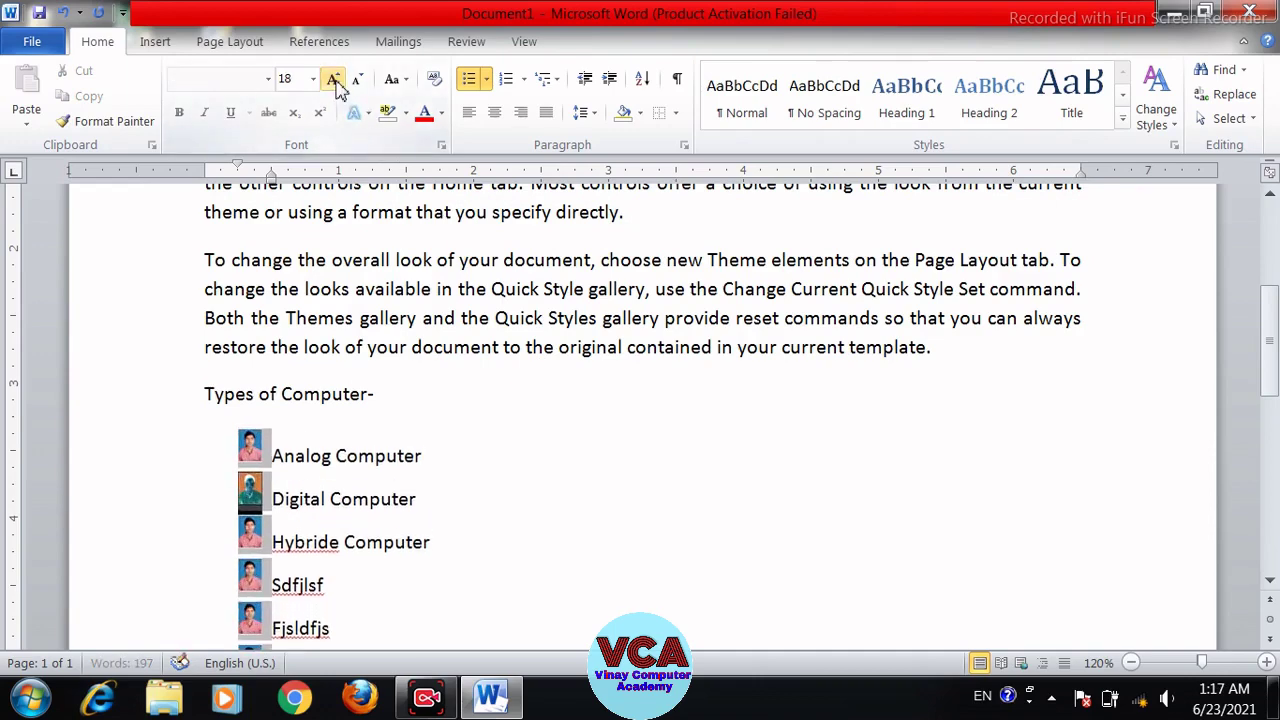
{"action": "left_click", "coordinate": [334, 79]}
{"action": "left_click", "coordinate": [334, 79]}
{"action": "left_click", "coordinate": [334, 79]}
{"action": "left_click", "coordinate": [334, 79]}
{"action": "left_click", "coordinate": [334, 79]}
{"action": "left_click", "coordinate": [334, 79]}
{"action": "left_click", "coordinate": [334, 79]}
{"action": "left_click", "coordinate": [334, 79]}
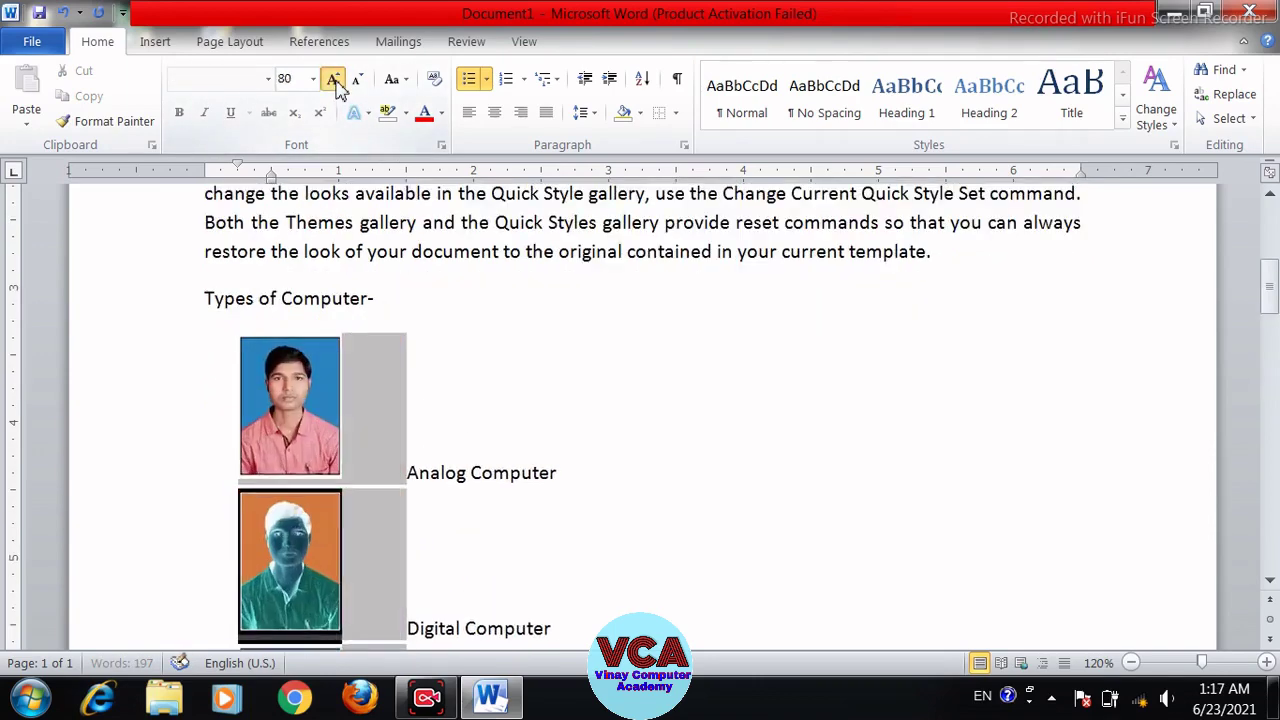
{"action": "left_click", "coordinate": [334, 79]}
{"action": "left_click", "coordinate": [334, 79]}
{"action": "left_click", "coordinate": [334, 79]}
{"action": "left_click", "coordinate": [334, 79]}
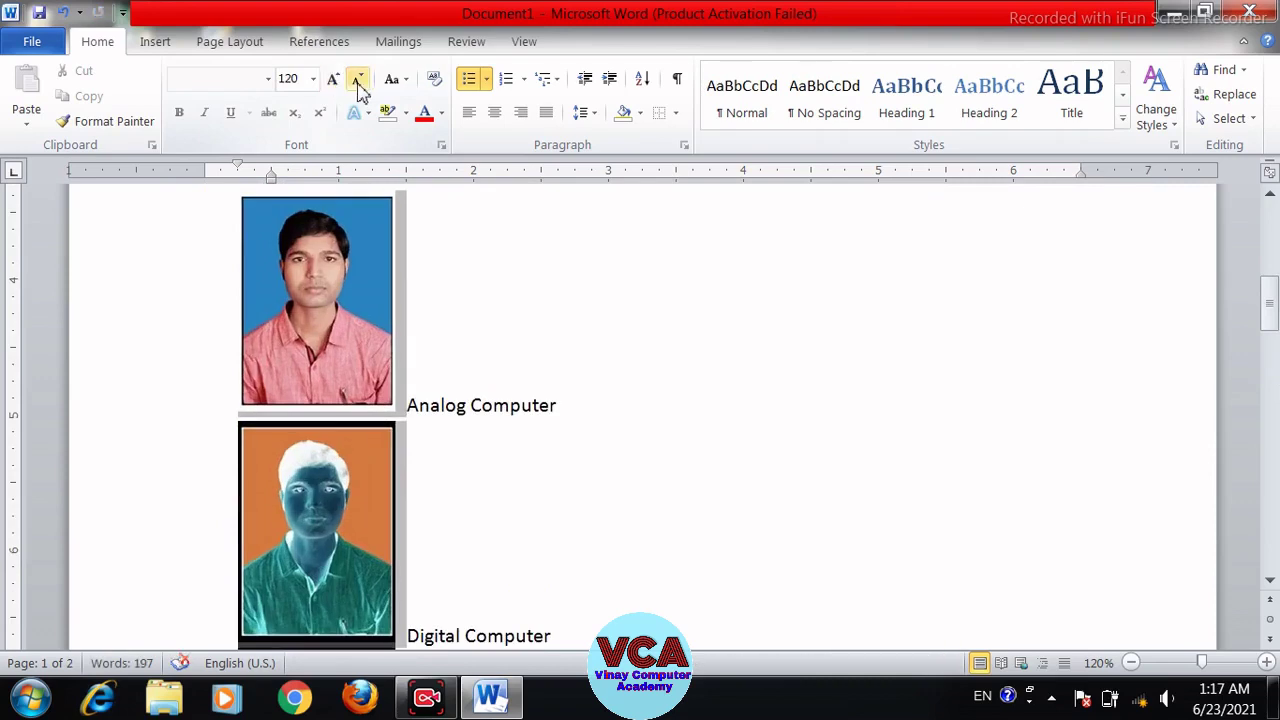
- Reduce the picture bullets to size 14 and deselect them
{"action": "left_click", "coordinate": [358, 79]}
{"action": "left_click", "coordinate": [358, 79]}
{"action": "left_click", "coordinate": [358, 79]}
{"action": "left_click", "coordinate": [358, 79]}
{"action": "left_click", "coordinate": [358, 79]}
{"action": "left_click", "coordinate": [358, 79]}
{"action": "left_click", "coordinate": [358, 79]}
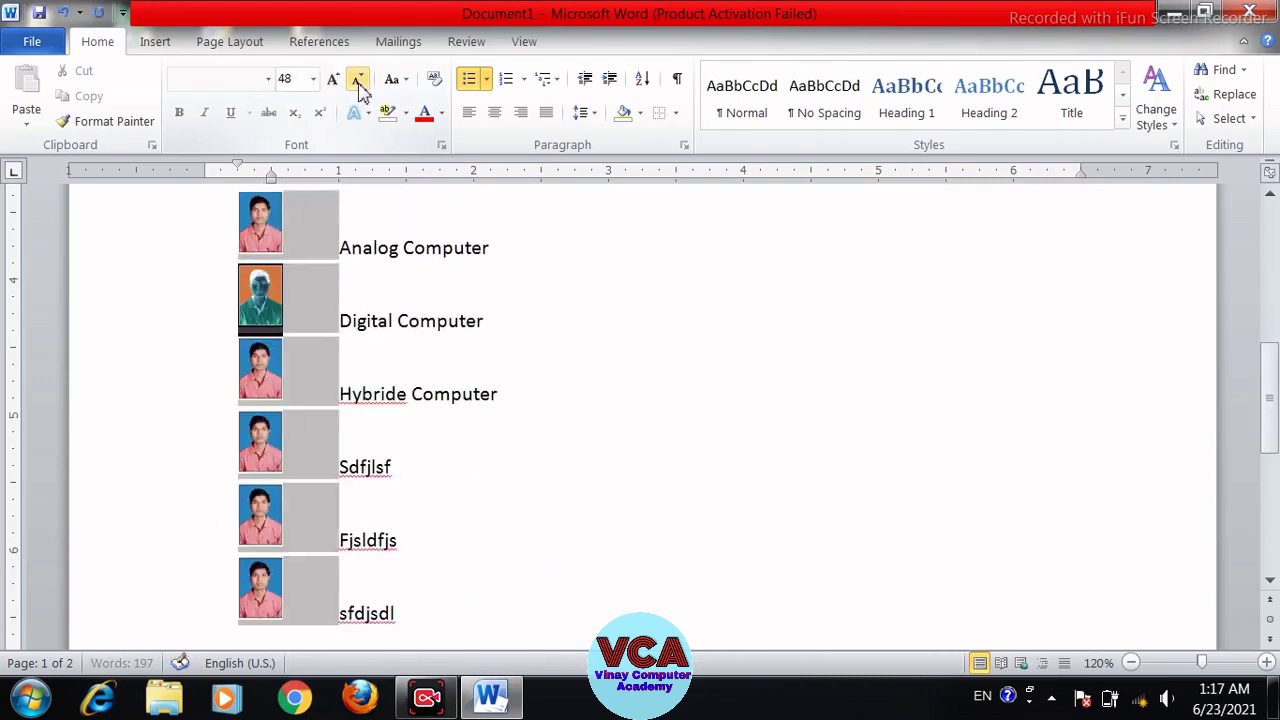
{"action": "left_click", "coordinate": [358, 79]}
{"action": "left_click", "coordinate": [358, 79]}
{"action": "left_click", "coordinate": [358, 79]}
{"action": "left_click", "coordinate": [358, 79]}
{"action": "left_click", "coordinate": [358, 79]}
{"action": "left_click", "coordinate": [358, 79]}
{"action": "left_click", "coordinate": [358, 79]}
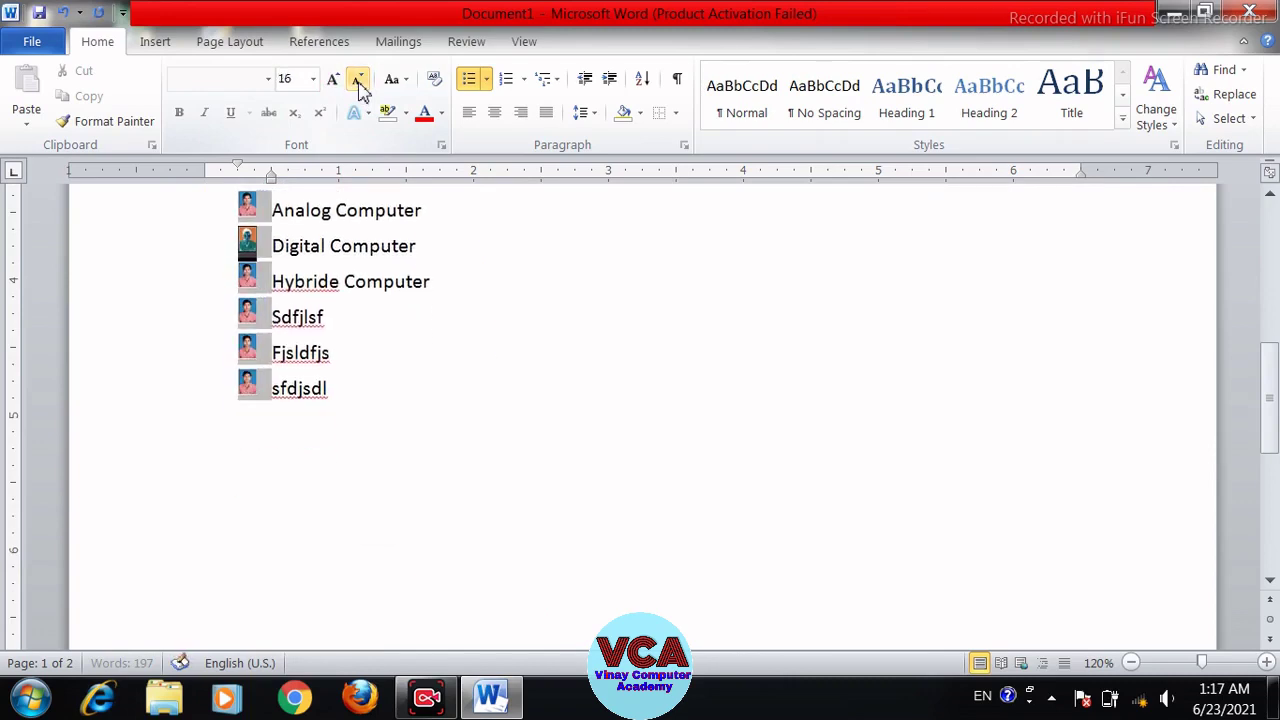
{"action": "left_click", "coordinate": [358, 79]}
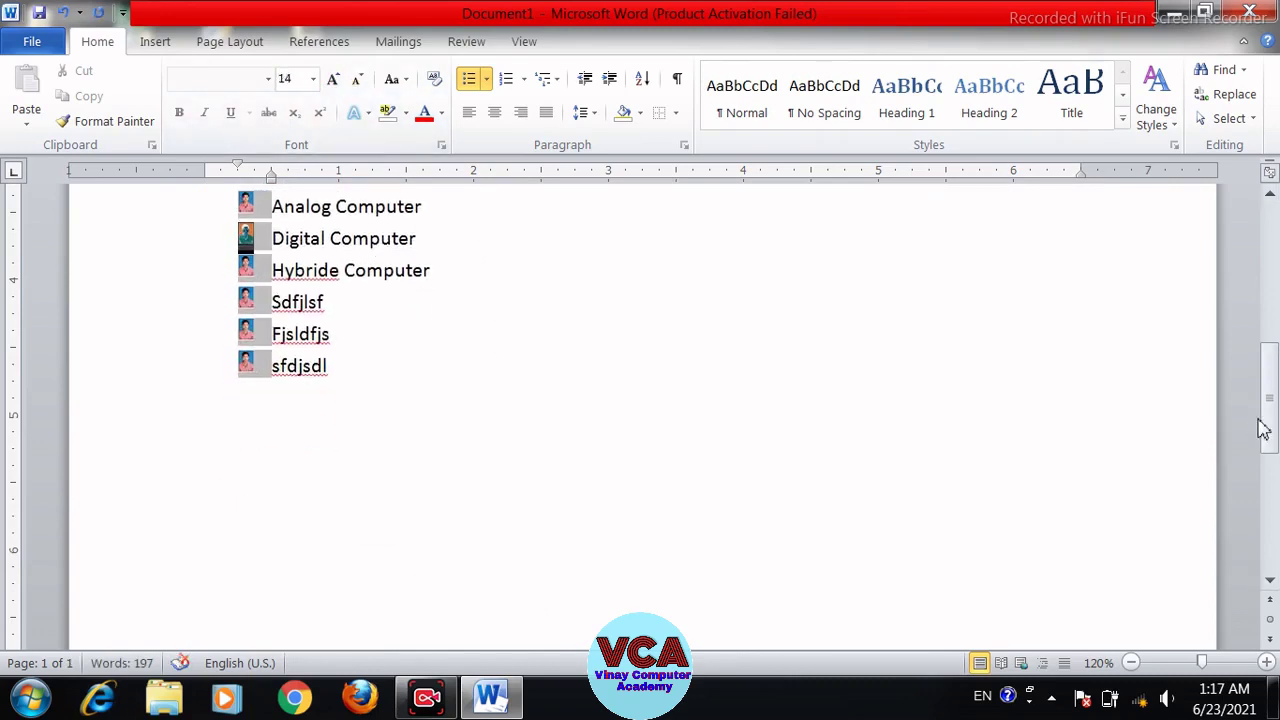
{"action": "left_click_drag", "start_coordinate": [1264, 420], "coordinate": [1270, 388]}
{"action": "left_click", "coordinate": [335, 501]}
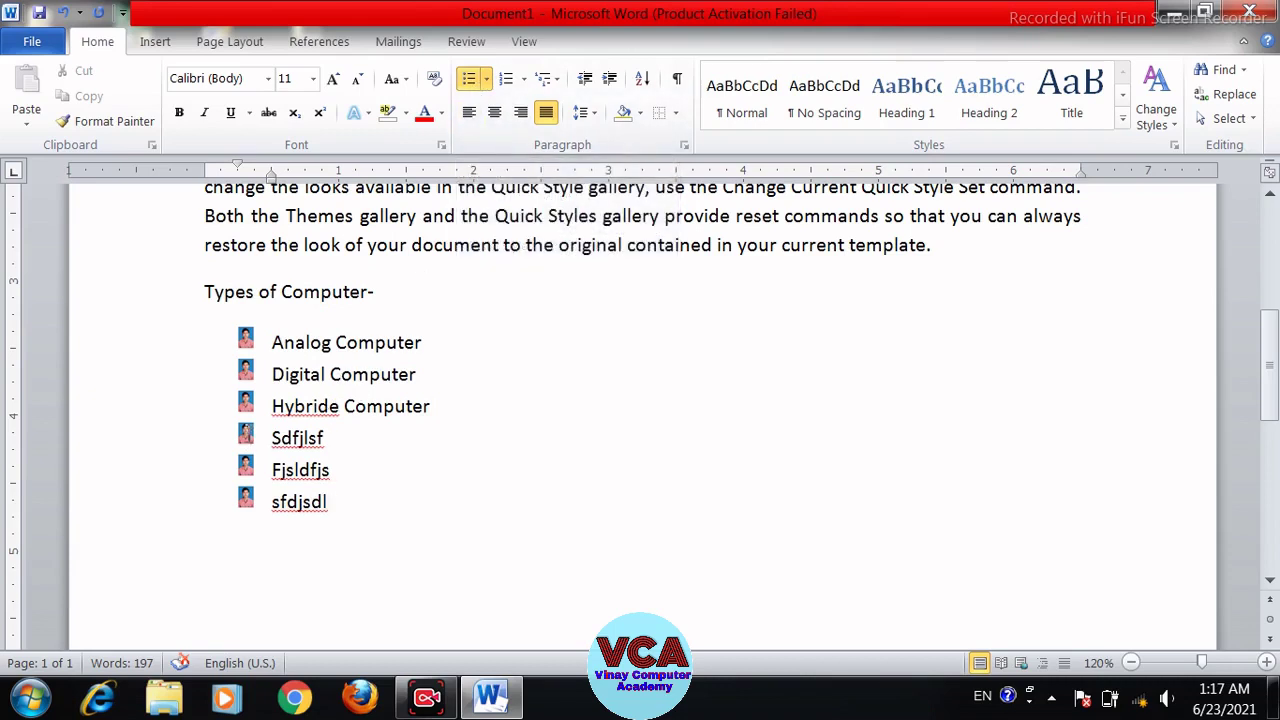
- Change the six list items from picture bullets to the capital-letter A., B., C. numbering format and deselect them
{"action": "left_click_drag", "start_coordinate": [349, 502], "coordinate": [290, 350]}
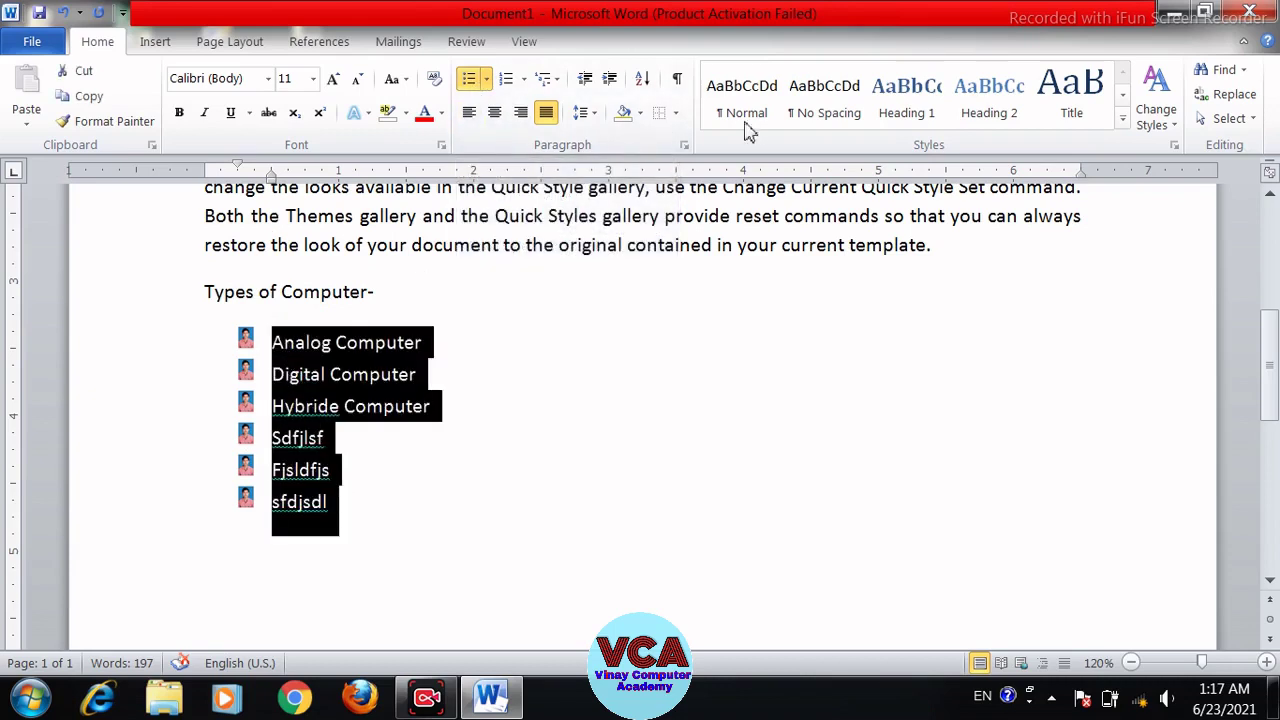
{"action": "left_click", "coordinate": [523, 79]}
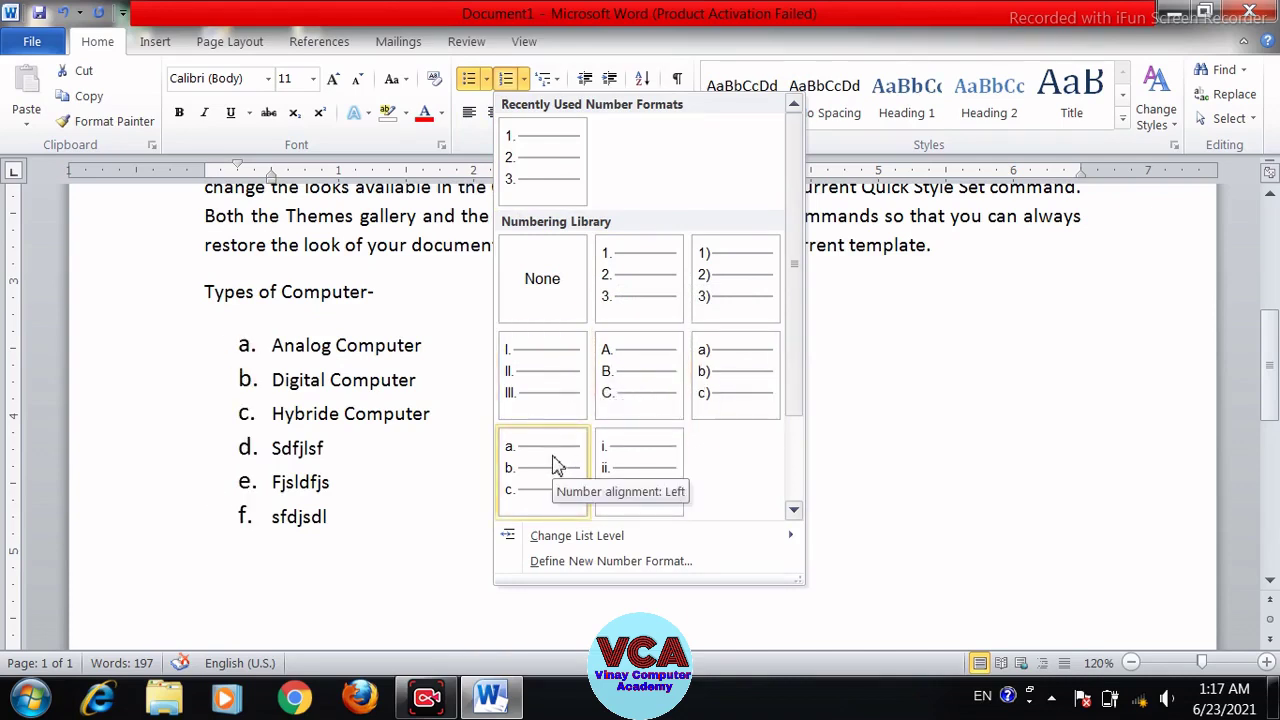
{"action": "left_click", "coordinate": [630, 389]}
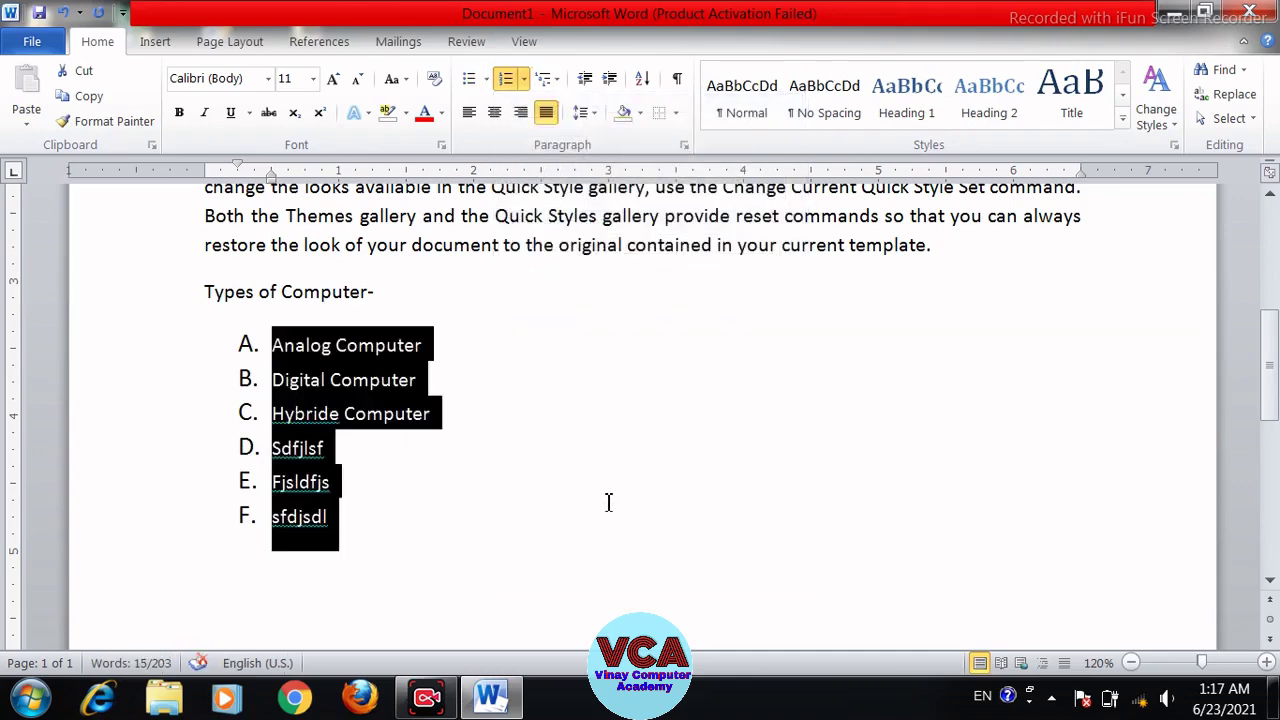
{"action": "left_click", "coordinate": [443, 444]}
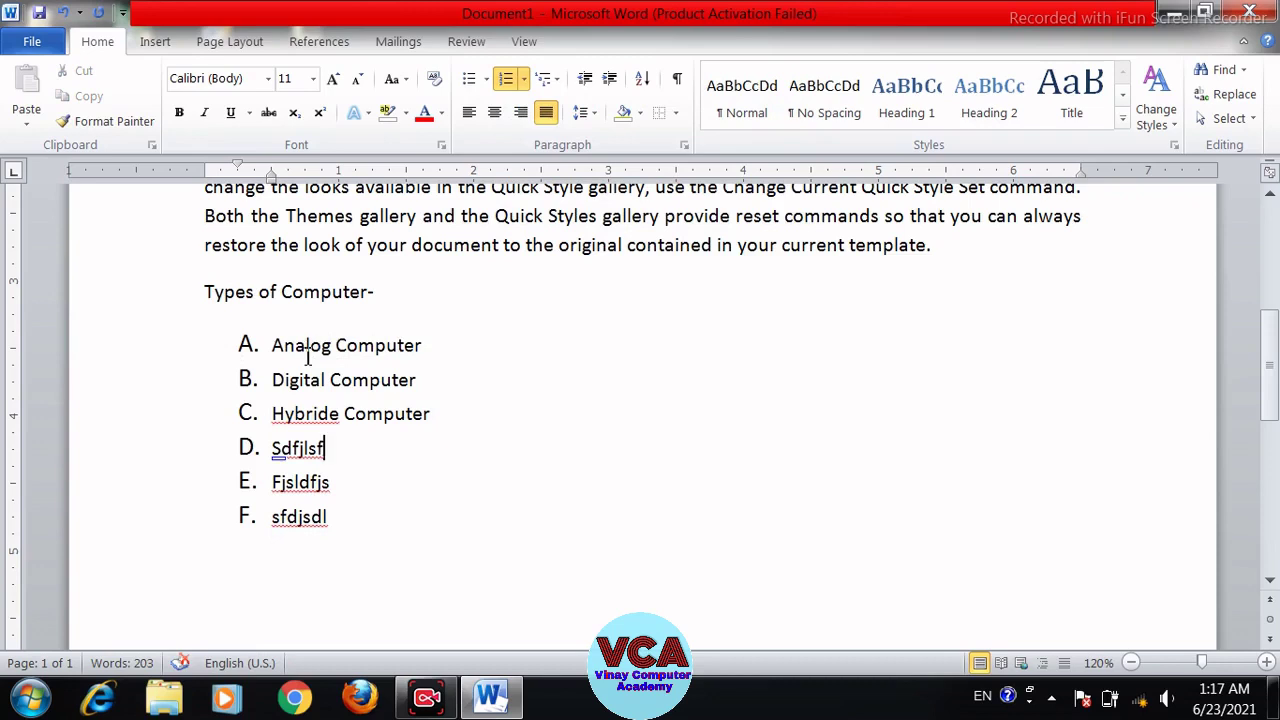
- Add "Thermometer" below Analog Computer and demote it to a second-level list item
{"action": "left_click", "coordinate": [432, 348]}
{"action": "key", "text": "Return"}
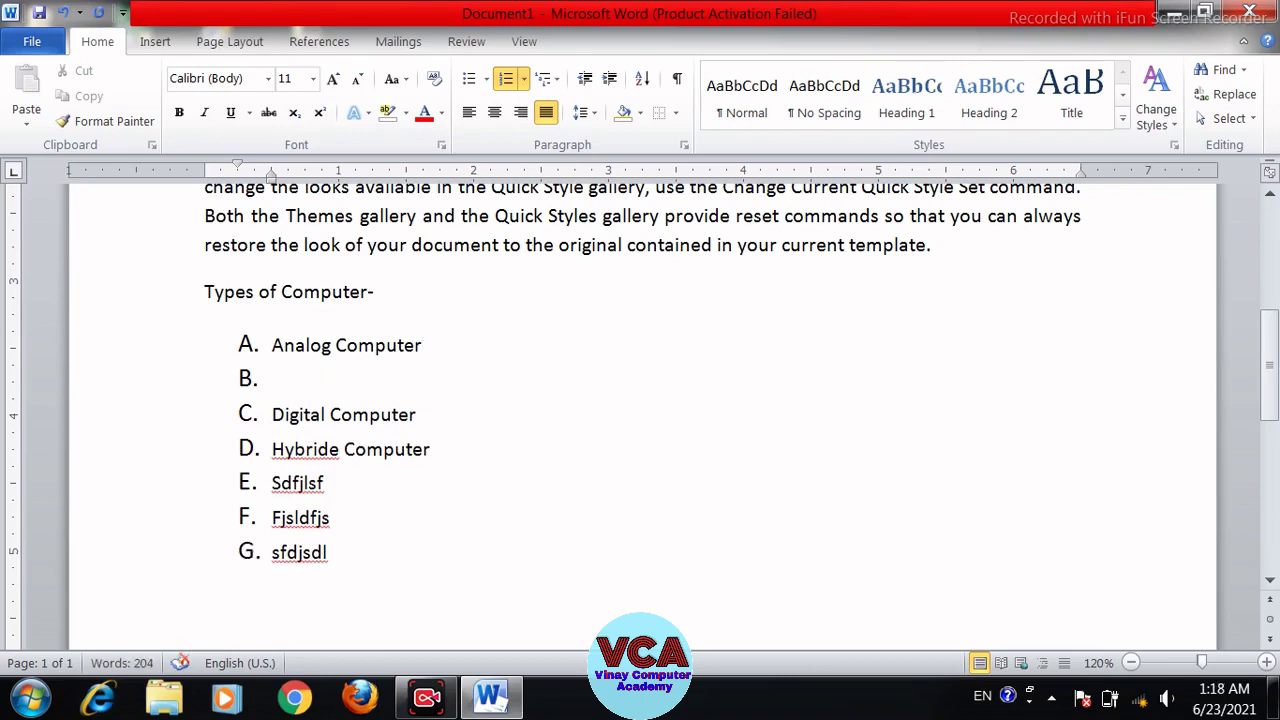
{"action": "type", "text": "Th"}
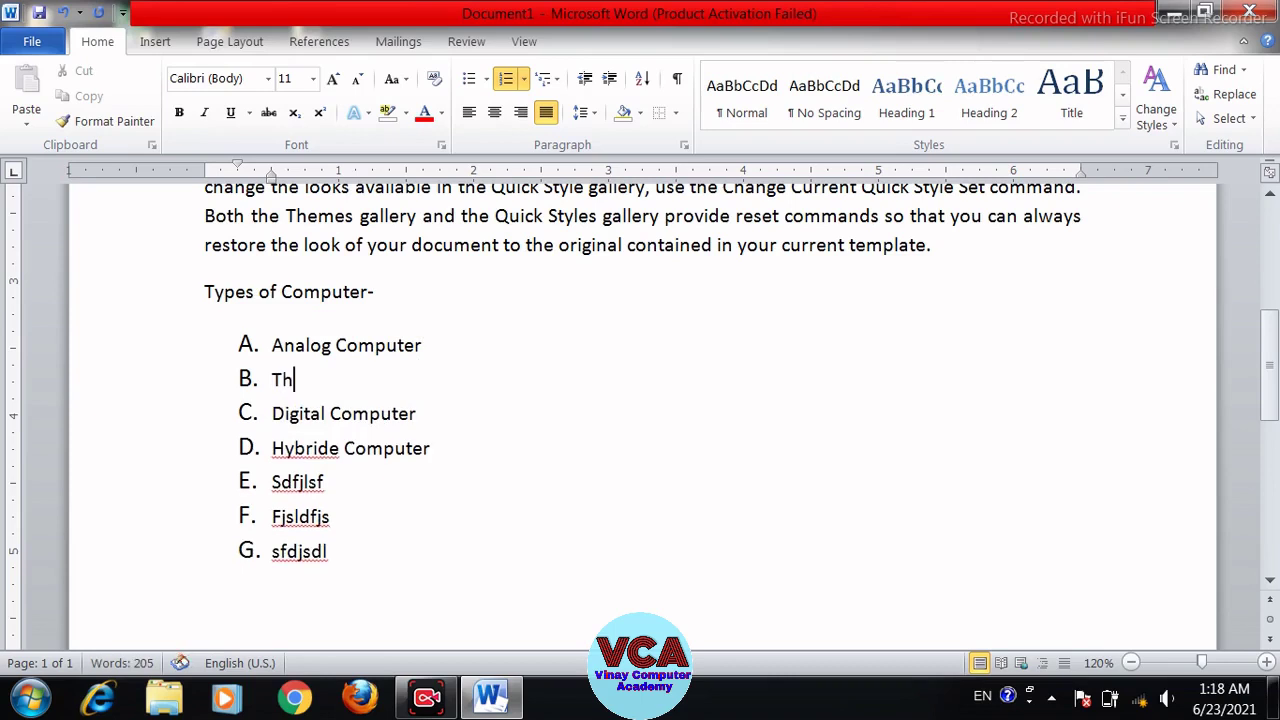
{"action": "type", "text": "ermometer"}
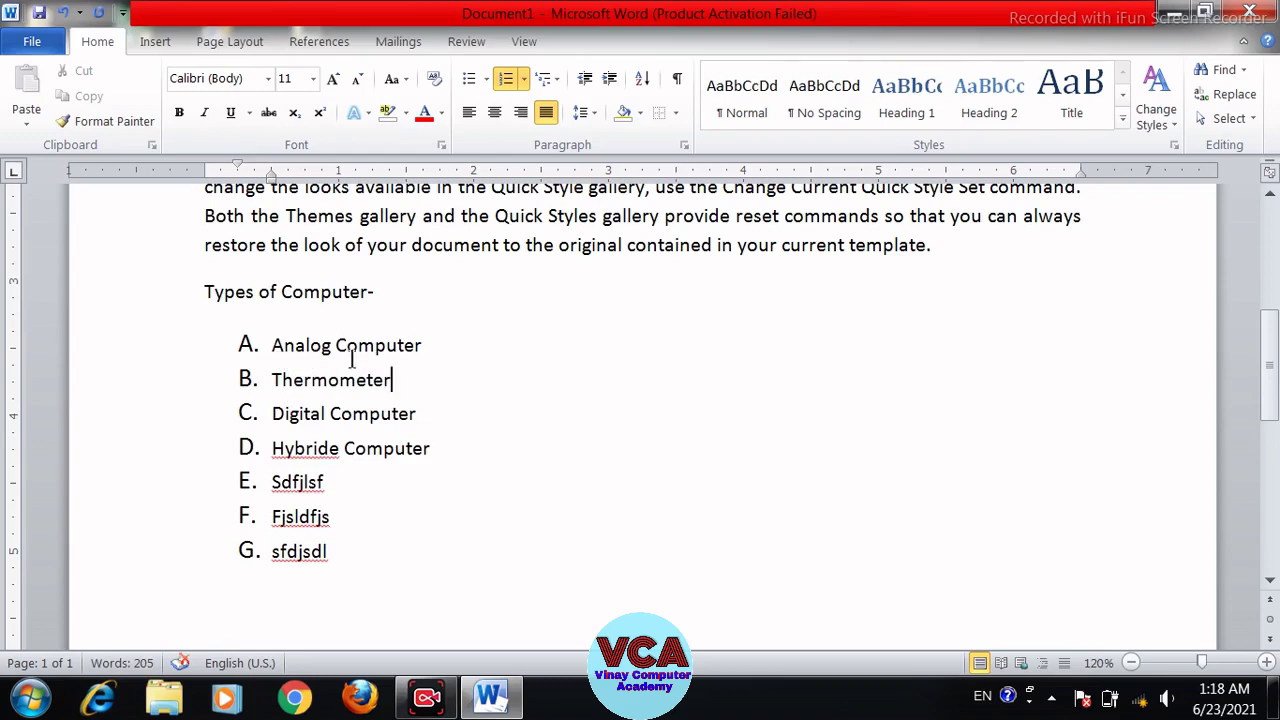
{"action": "left_click", "coordinate": [275, 382]}
{"action": "key", "text": "Tab"}
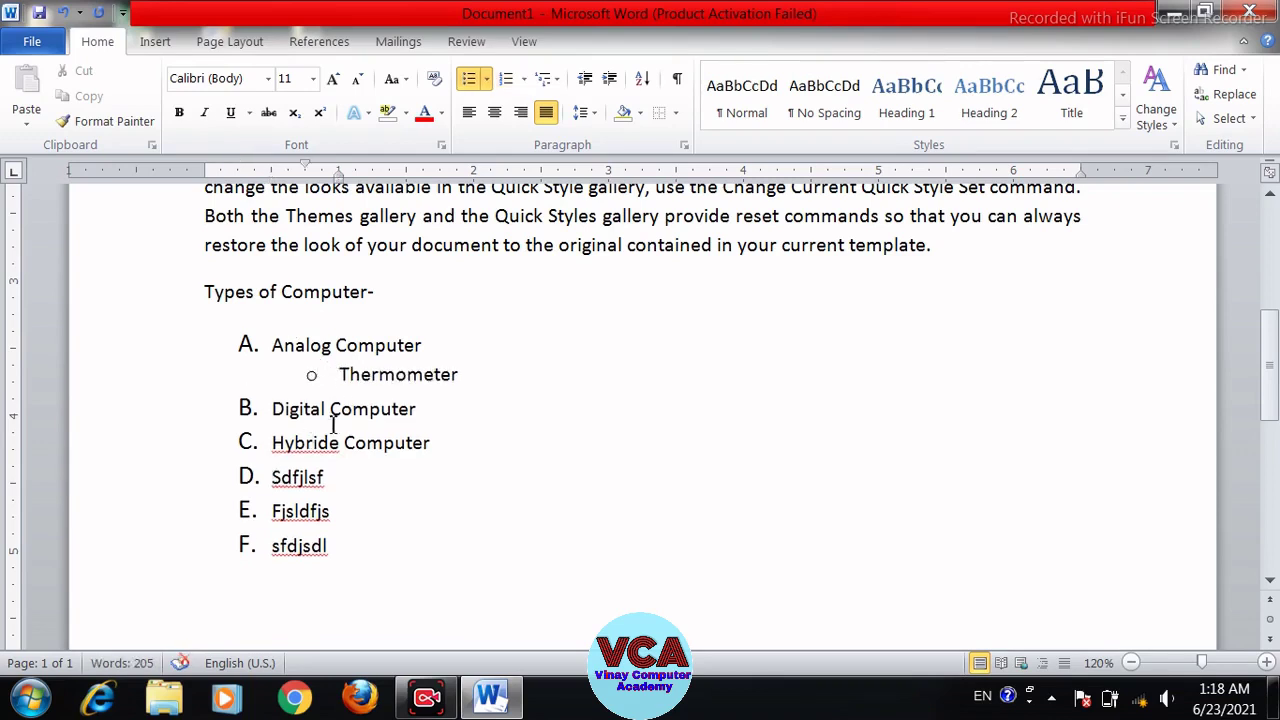
- Add "Speedometer" and "Barometer" as second-level items below Thermometer
{"action": "left_click", "coordinate": [463, 376]}
{"action": "key", "text": "Return"}
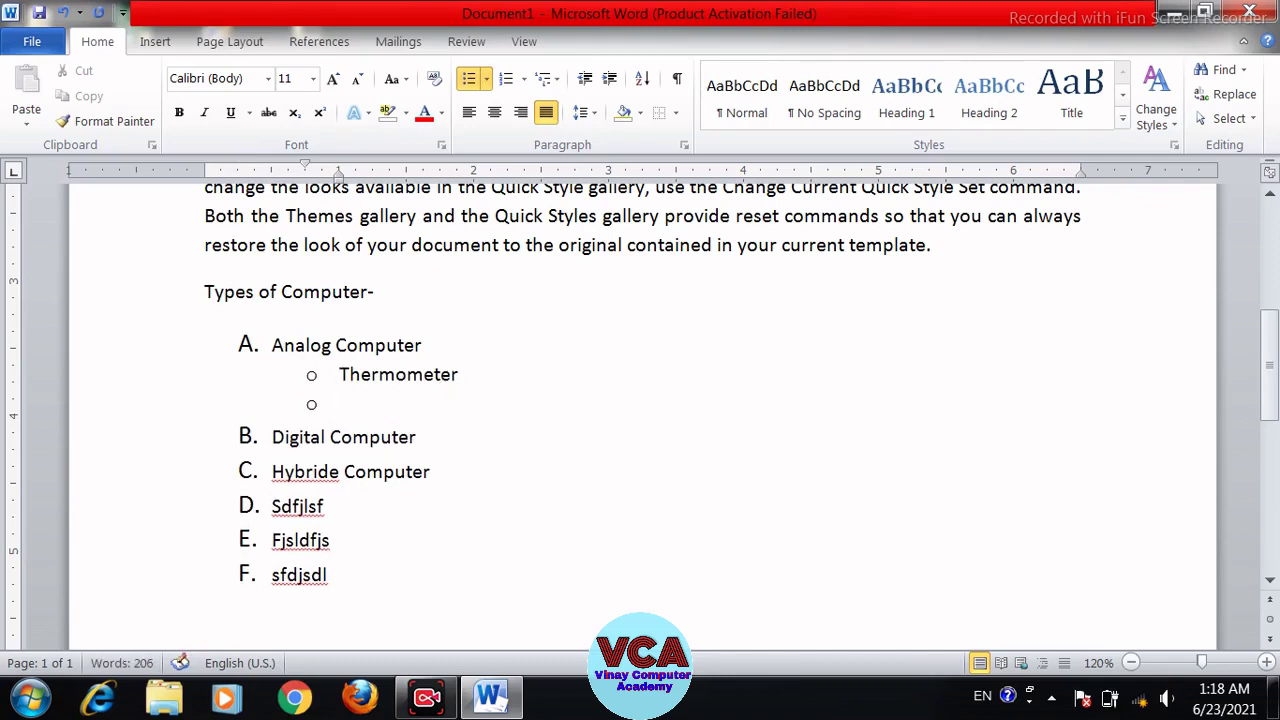
{"action": "type", "text": "Speedomet"}
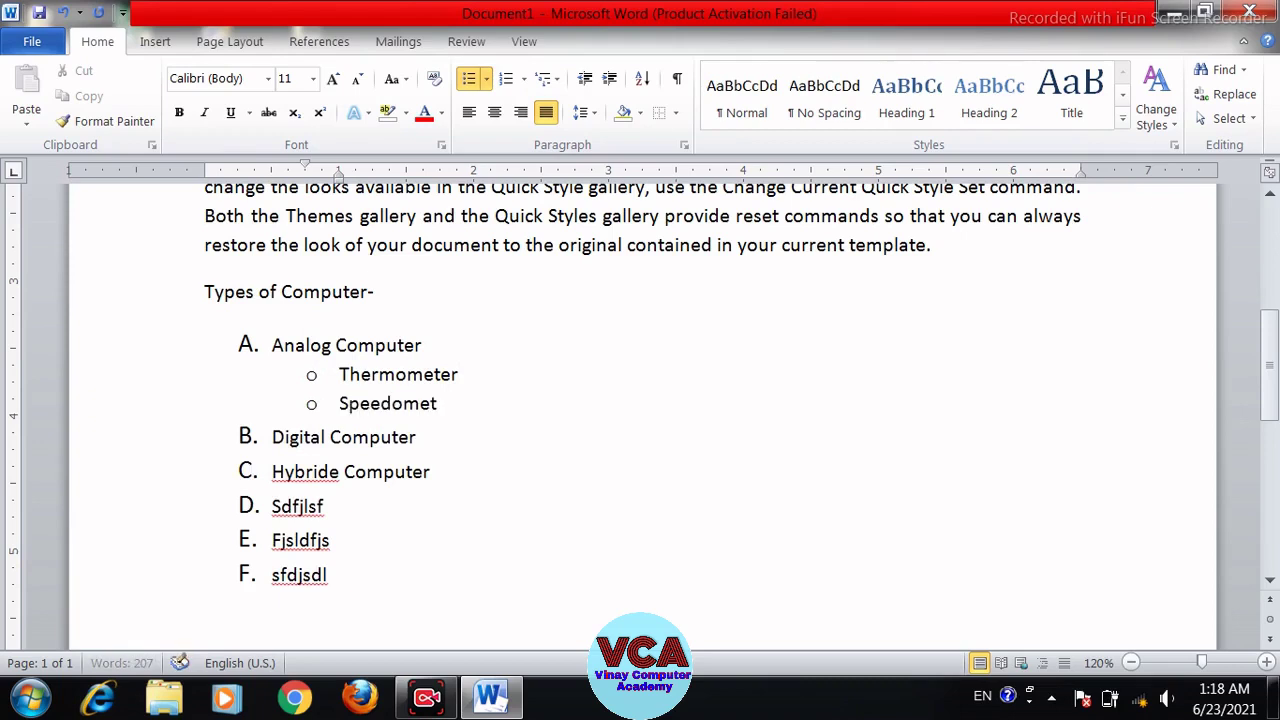
{"action": "type", "text": "er"}
{"action": "key", "text": "Return"}
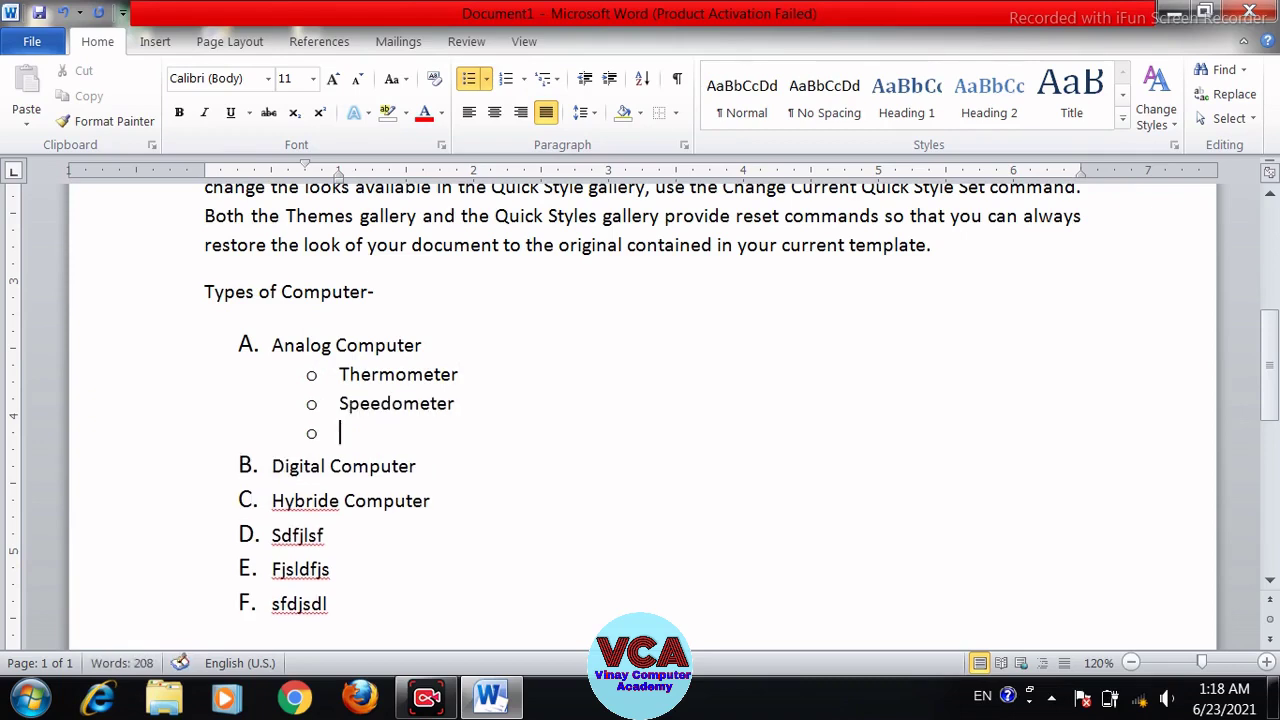
{"action": "type", "text": "Barometer"}
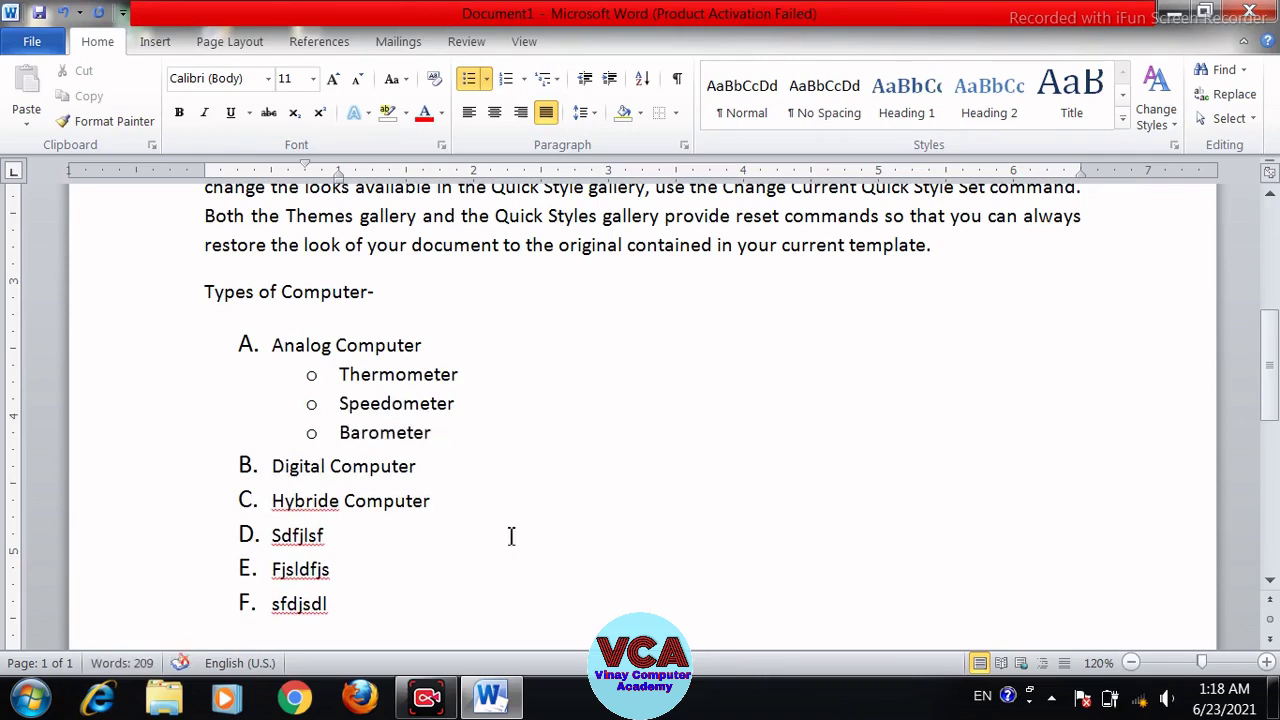
- Continue the second level below Barometer with the filler items "fjsd", "sdfjsdl", "sdfjsld" and "jhfksd"
{"action": "key", "text": "Return"}
{"action": "type", "text": "fjsd"}
{"action": "key", "text": "Return"}
{"action": "type", "text": "sdfjsdl"}
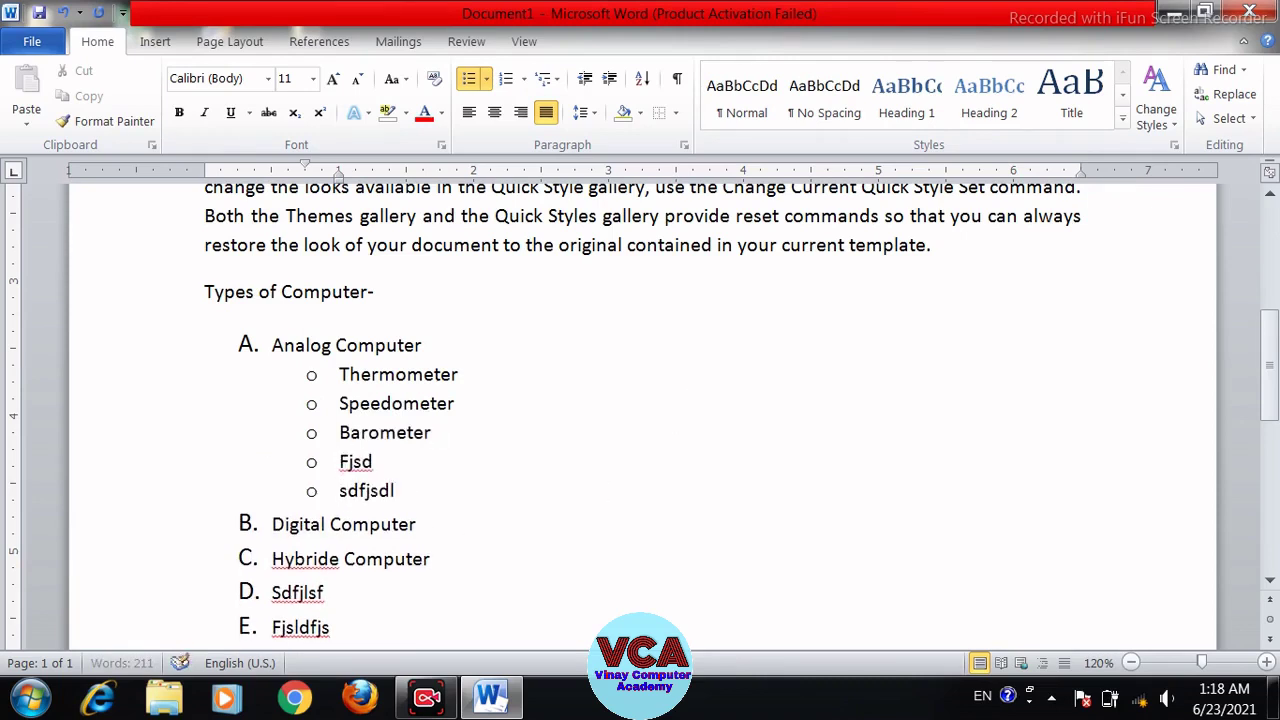
{"action": "key", "text": "Return"}
{"action": "type", "text": "sdfjsld"}
{"action": "key", "text": "Return"}
{"action": "type", "text": "jhfksd"}
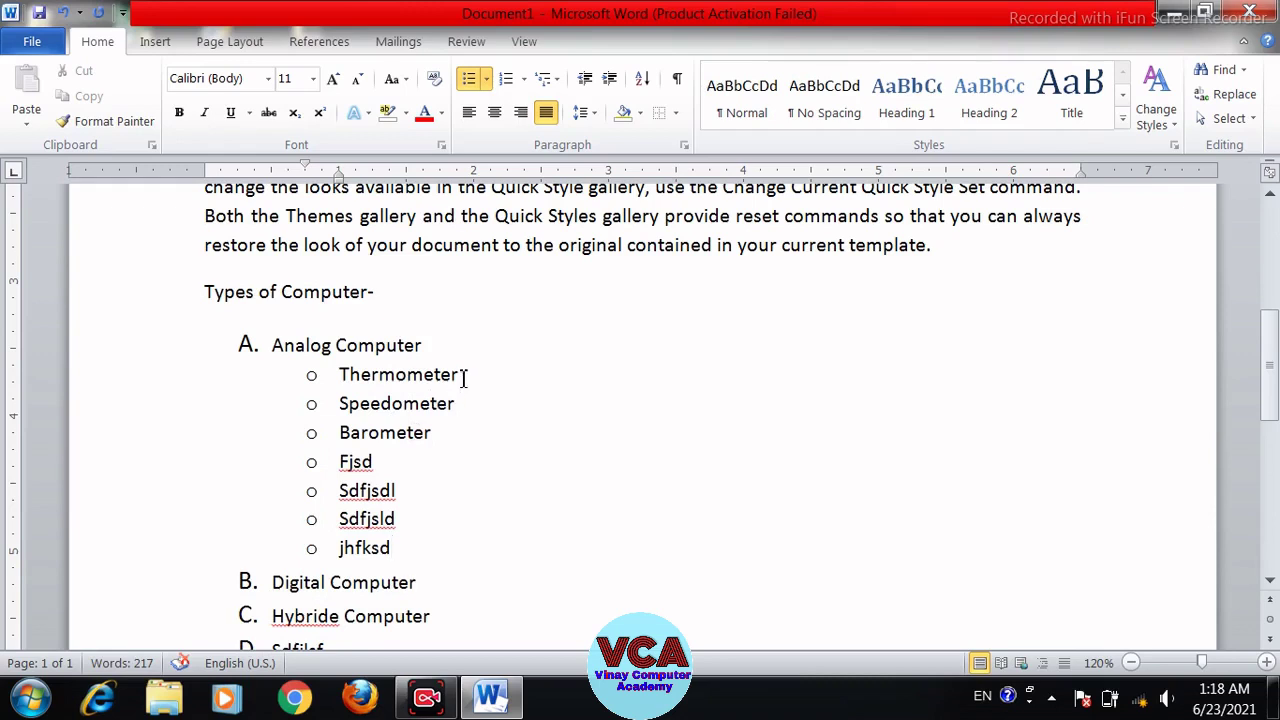
- Insert third-level items under Thermometer reading "fjsdlfsfjsds", "fdjslf", "sfjsdl", "fjsdl" and "dflds"
{"action": "left_click", "coordinate": [463, 375]}
{"action": "key", "text": "Return"}
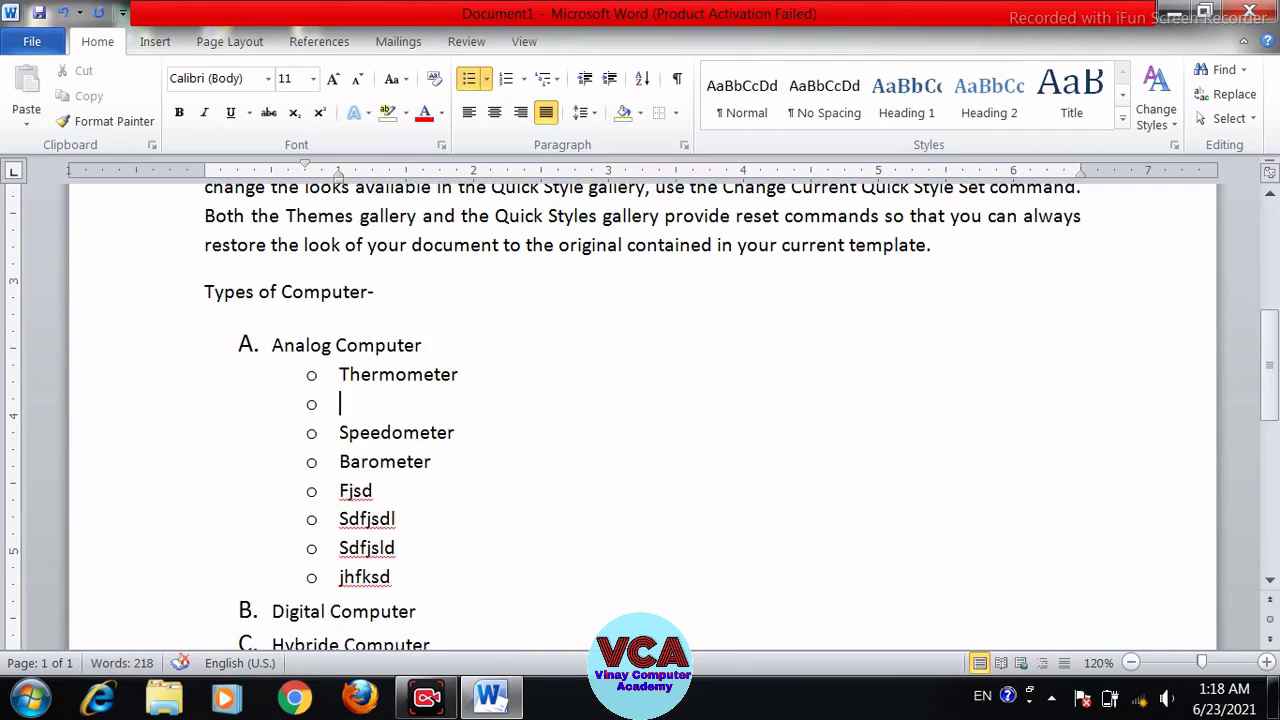
{"action": "key", "text": "Tab"}
{"action": "type", "text": "fjsdlfsfjsds"}
{"action": "key", "text": "Return"}
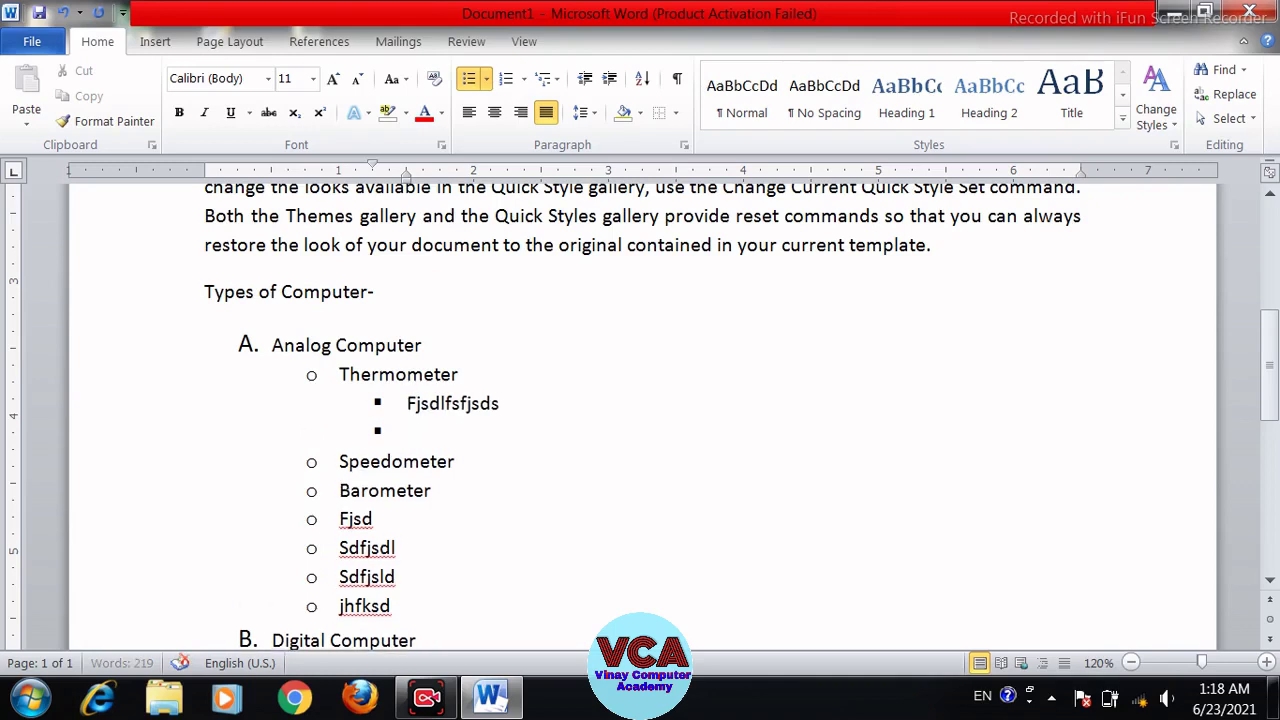
{"action": "type", "text": "fdjslf"}
{"action": "key", "text": "Return"}
{"action": "type", "text": "sfjsdl"}
{"action": "key", "text": "Return"}
{"action": "type", "text": "fjsdl"}
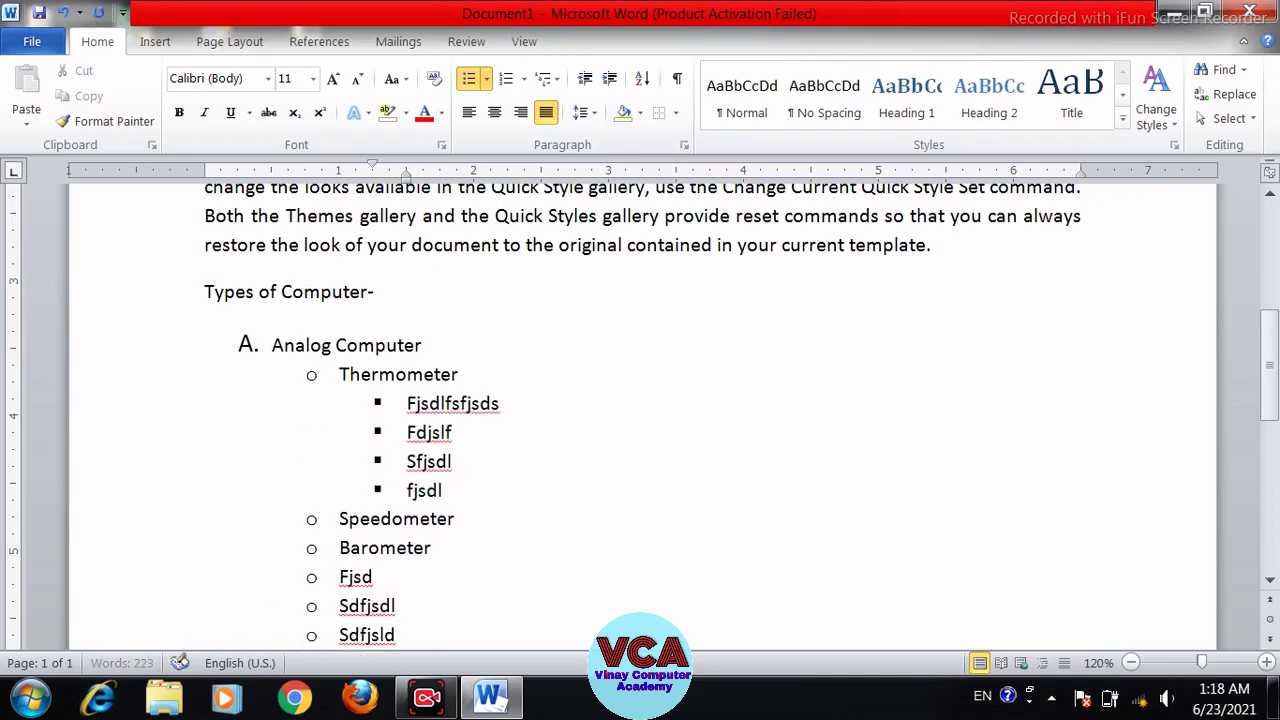
{"action": "key", "text": "Return"}
{"action": "type", "text": "dflds"}
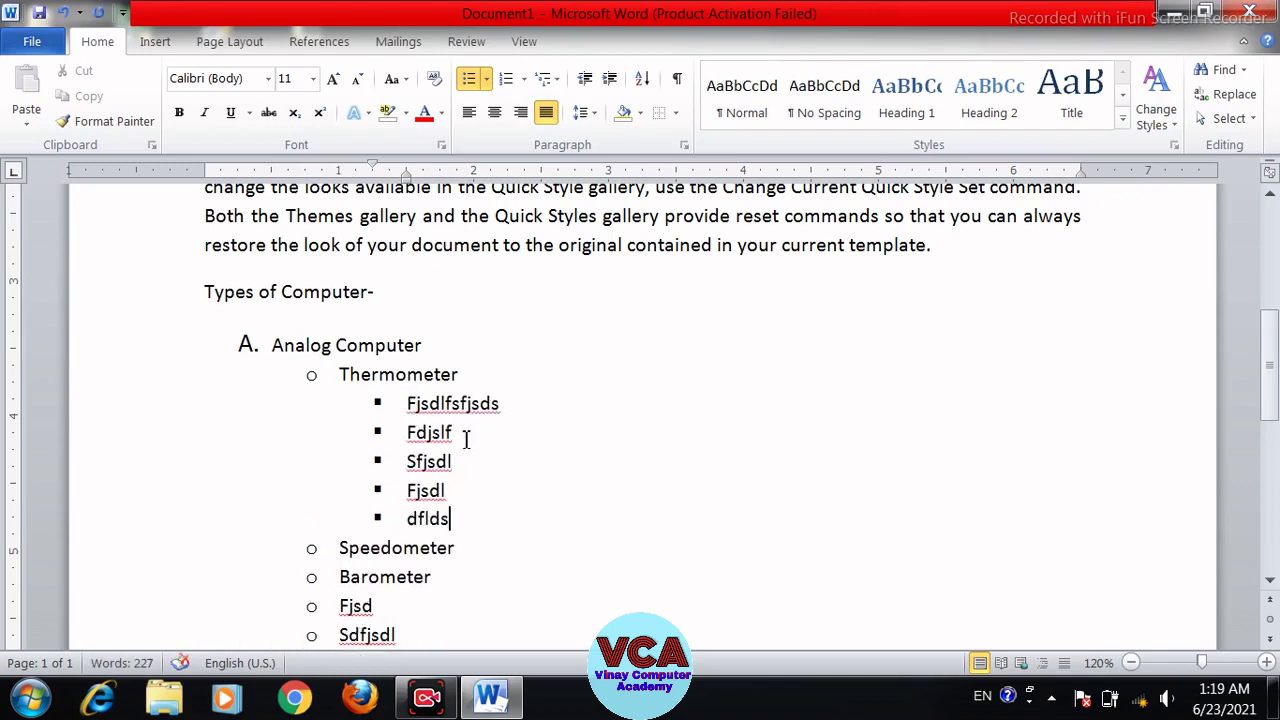
- Insert fourth-level items under Fdjslf reading "ffds", "fjsdlfs", "sdfjsld" and "sdfjlsd"
{"action": "left_click", "coordinate": [466, 440]}
{"action": "key", "text": "Return"}
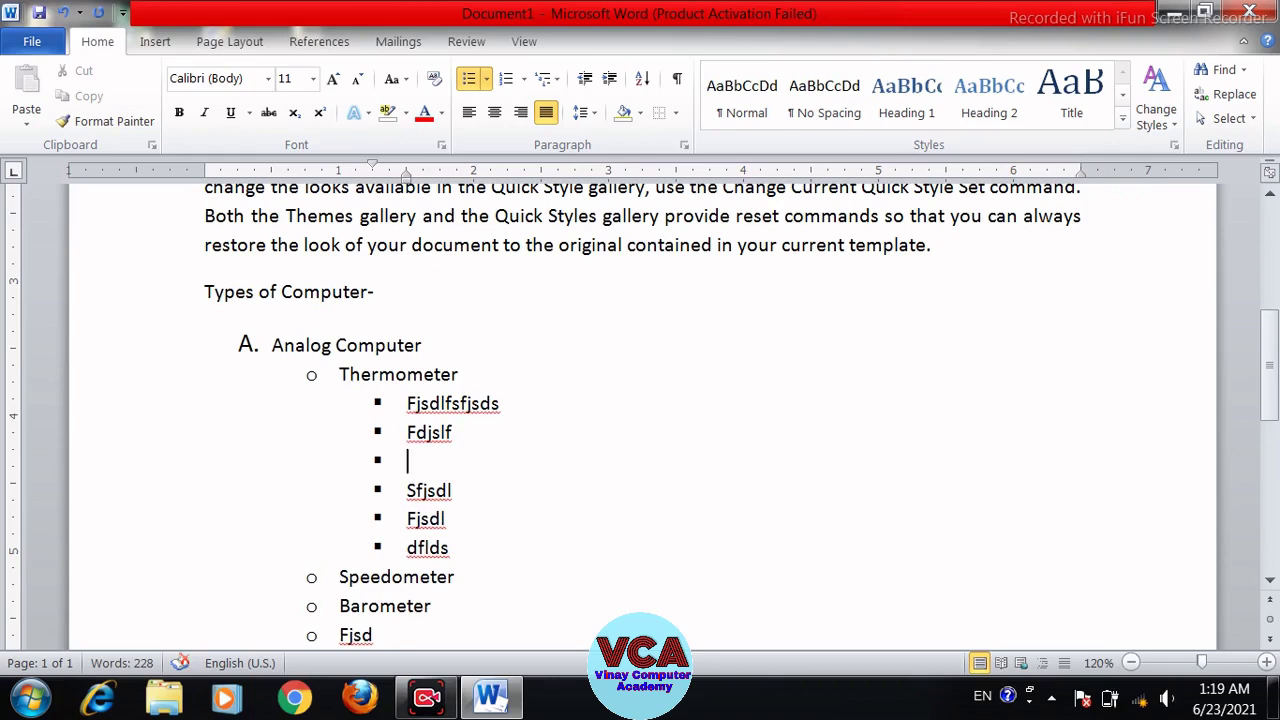
{"action": "key", "text": "Tab"}
{"action": "type", "text": "ffds"}
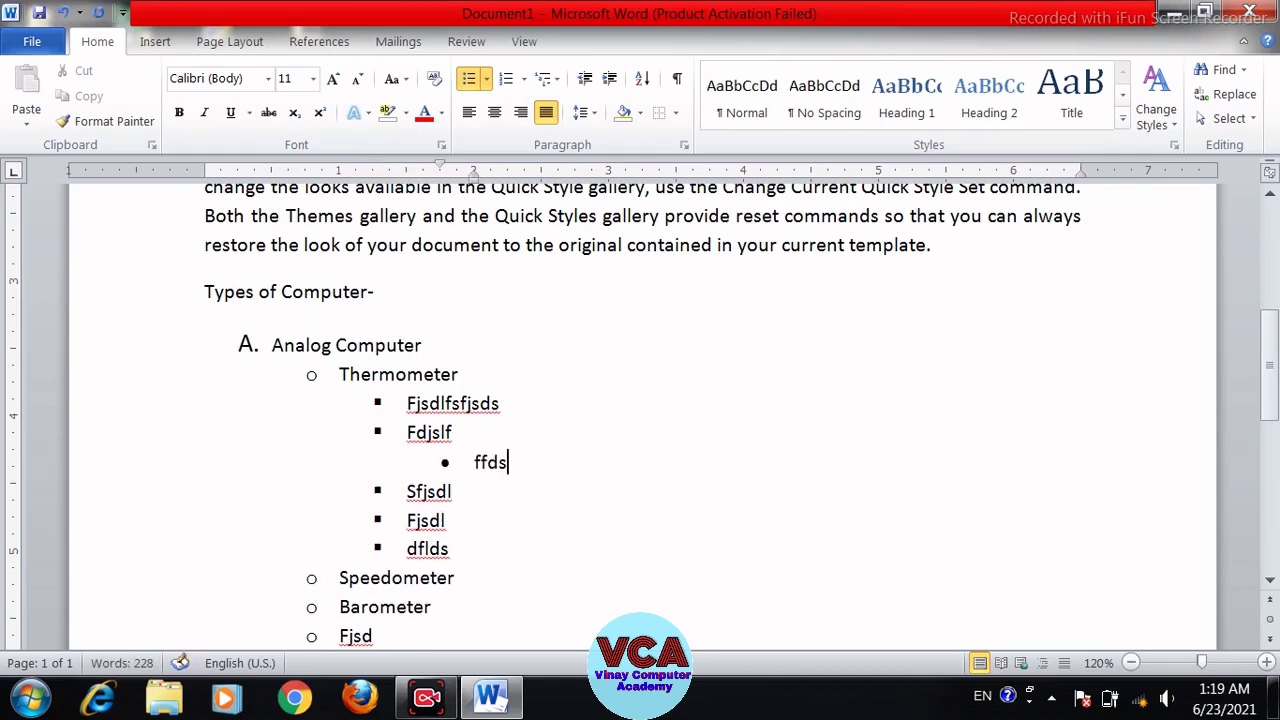
{"action": "key", "text": "Return"}
{"action": "type", "text": "fjsdlfs"}
{"action": "key", "text": "Return"}
{"action": "type", "text": "sdfjsld"}
{"action": "key", "text": "Return"}
{"action": "type", "text": "sdfj"}
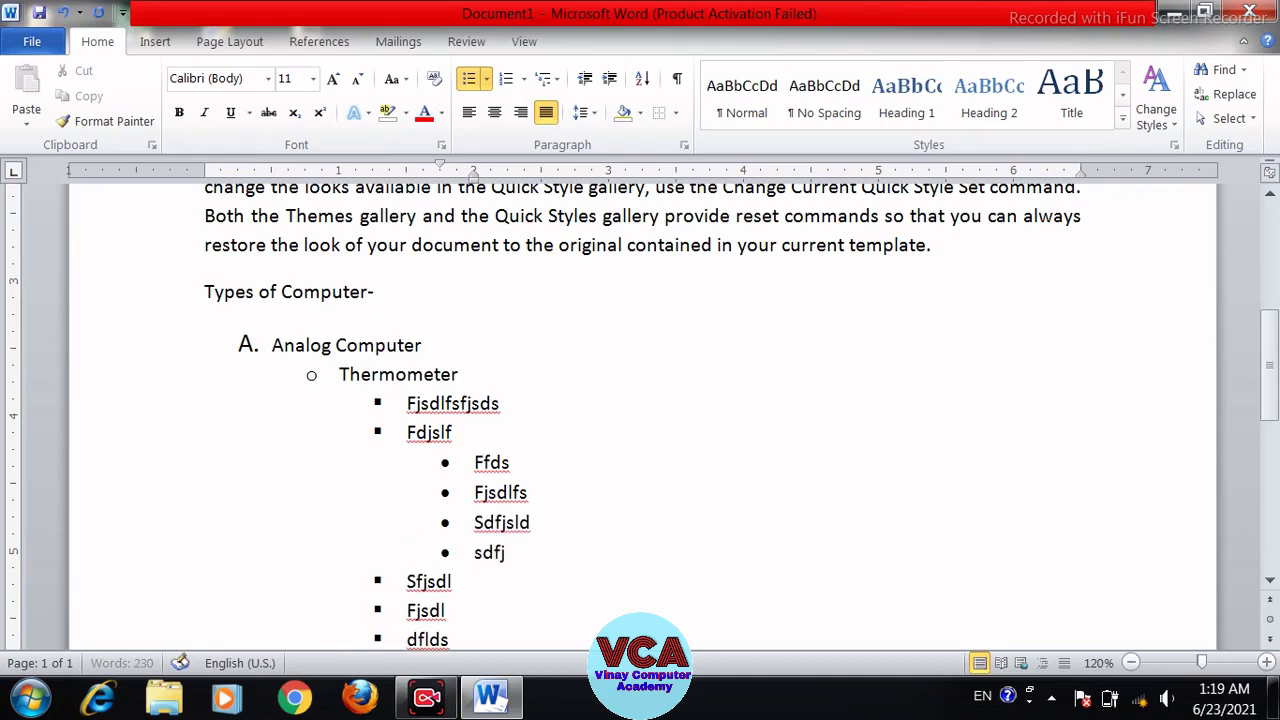
{"action": "type", "text": "lsd"}
- Select the entire list from Analog Computer to the last item and apply the 1., 1.1., 1.1.1. multilevel list format
{"action": "mouse_move", "coordinate": [1266, 357]}
{"action": "left_mouse_down"}
{"action": "mouse_move", "coordinate": [1272, 395]}
{"action": "mouse_move", "coordinate": [1249, 366]}
{"action": "left_mouse_up"}
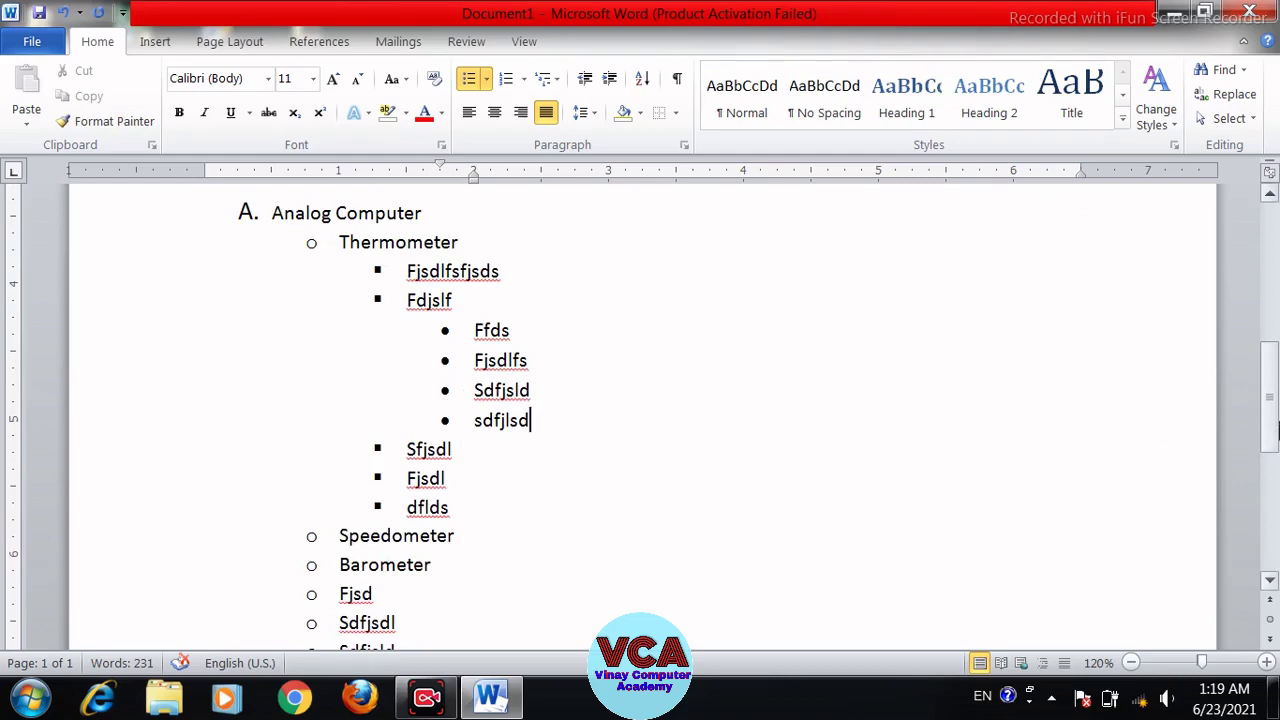
{"action": "mouse_move", "coordinate": [1276, 428]}
{"action": "left_mouse_down"}
{"action": "mouse_move", "coordinate": [1275, 500]}
{"action": "mouse_move", "coordinate": [1274, 392]}
{"action": "mouse_move", "coordinate": [1270, 452]}
{"action": "left_mouse_up"}
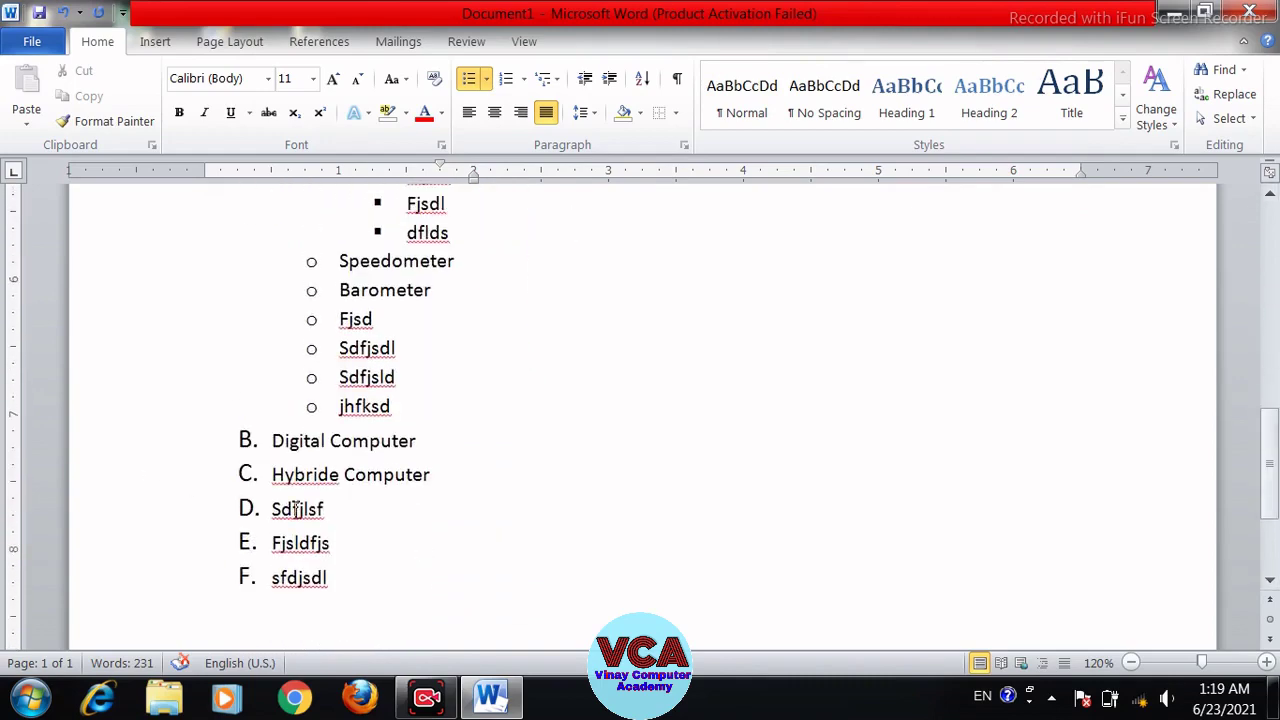
{"action": "left_click_drag", "start_coordinate": [326, 580], "coordinate": [316, 327]}
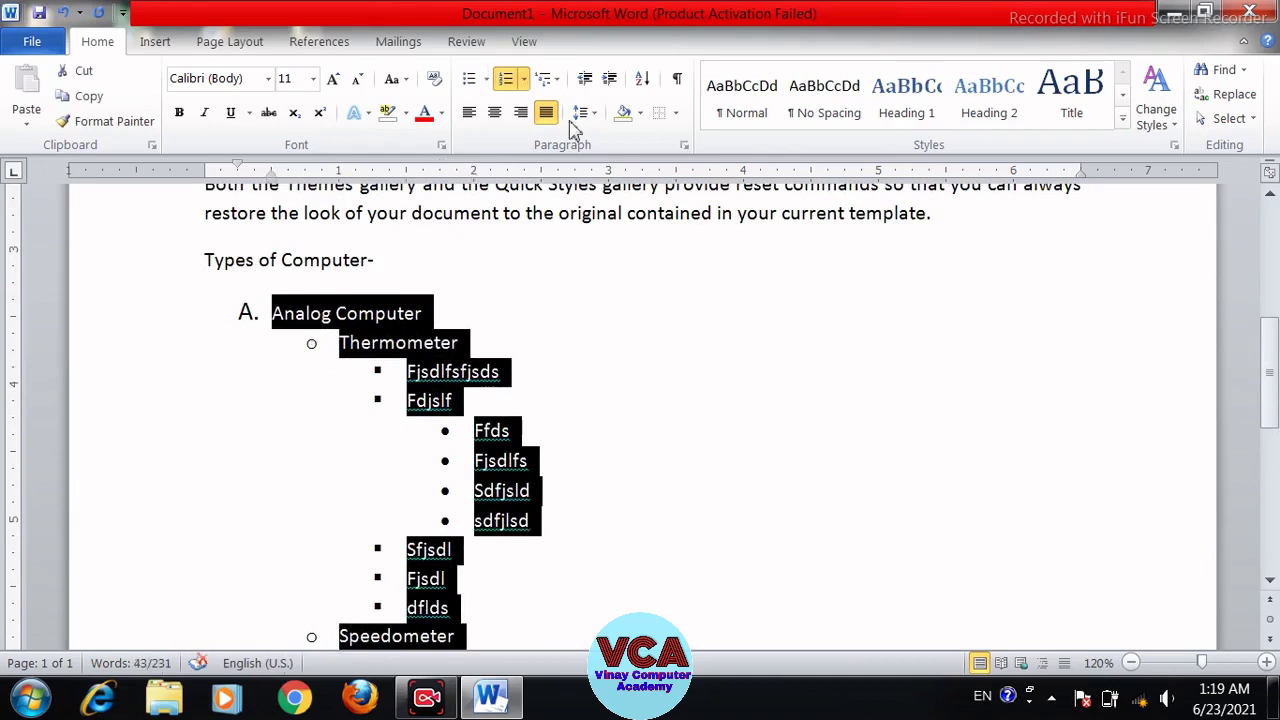
{"action": "left_click", "coordinate": [525, 80]}
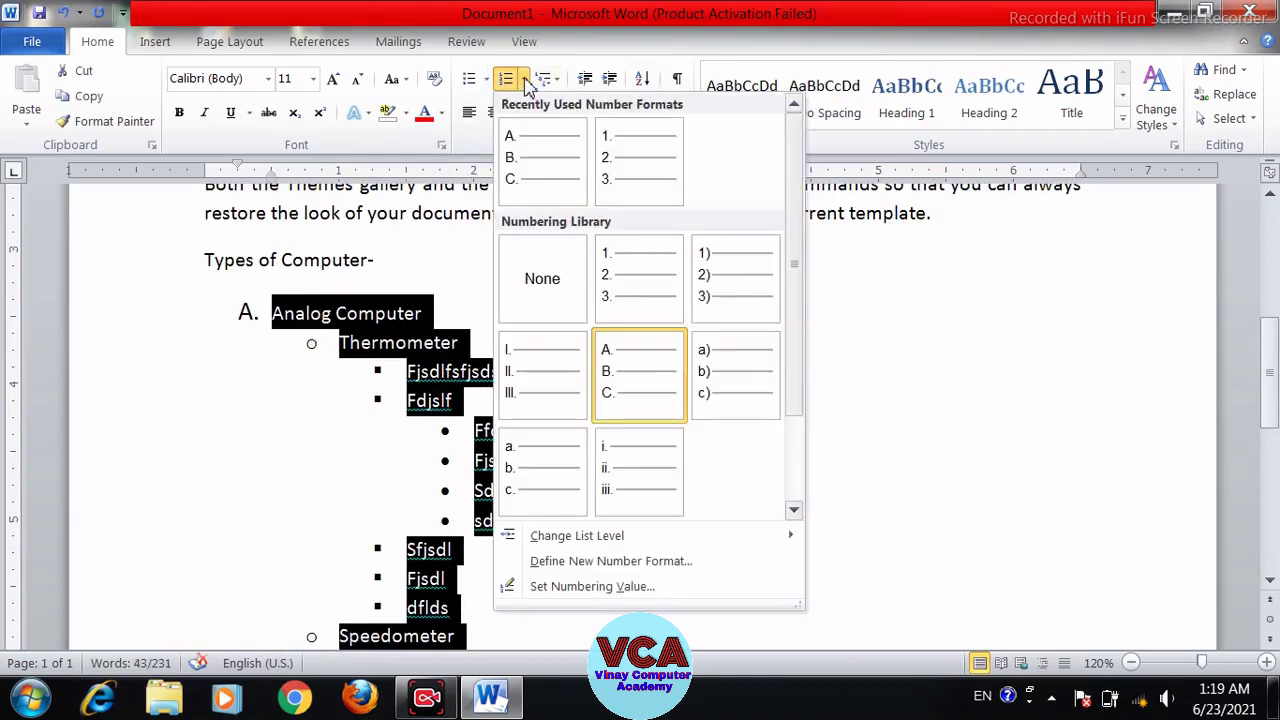
{"action": "left_click", "coordinate": [880, 272]}
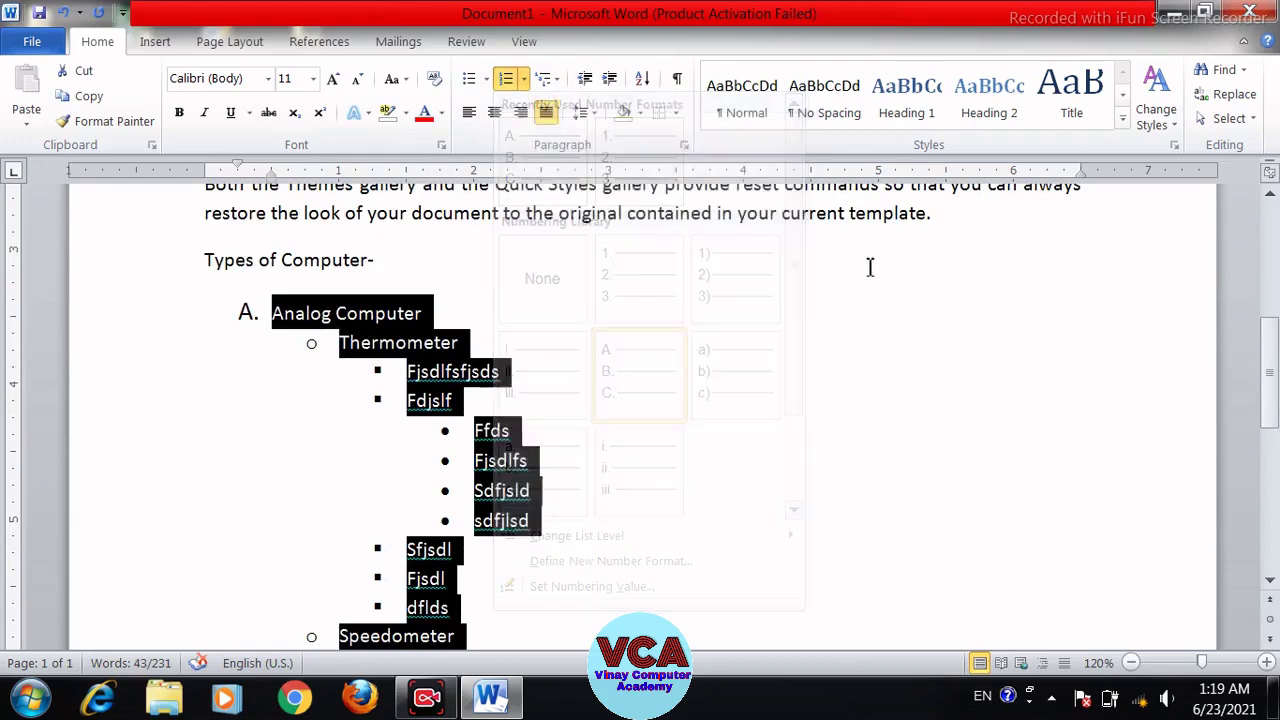
{"action": "left_click", "coordinate": [548, 79]}
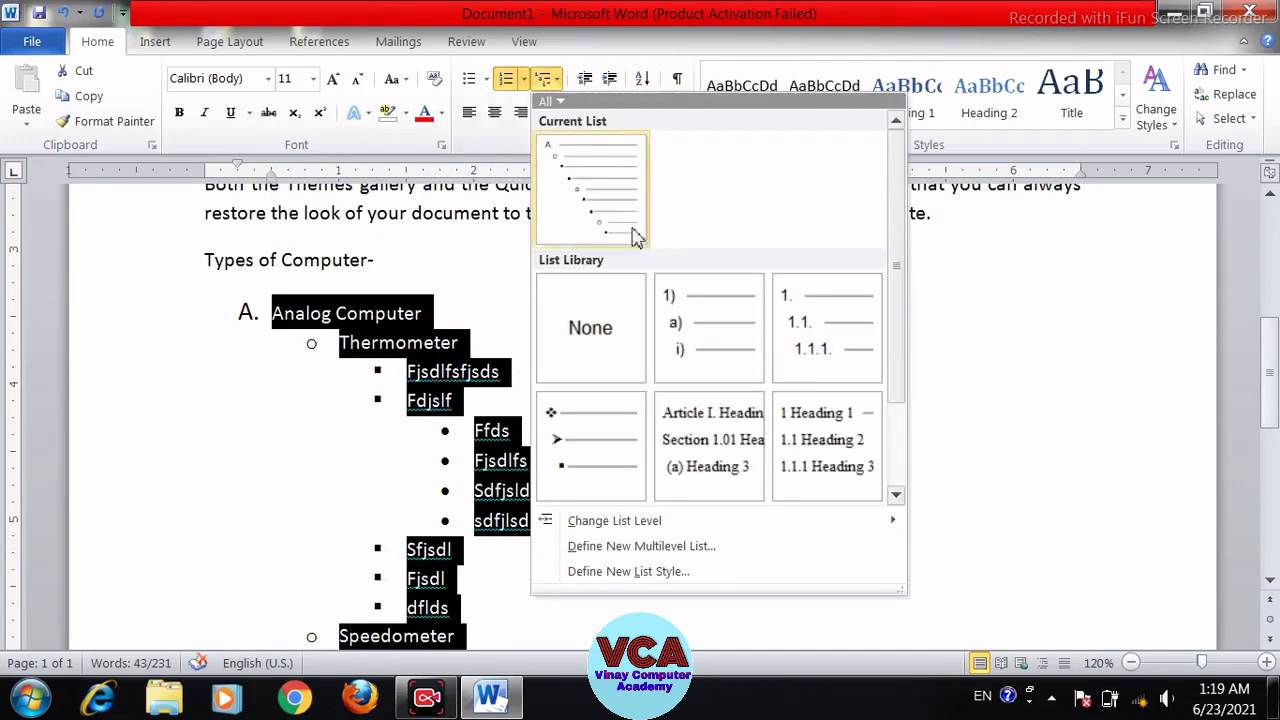
{"action": "mouse_move", "coordinate": [752, 352]}
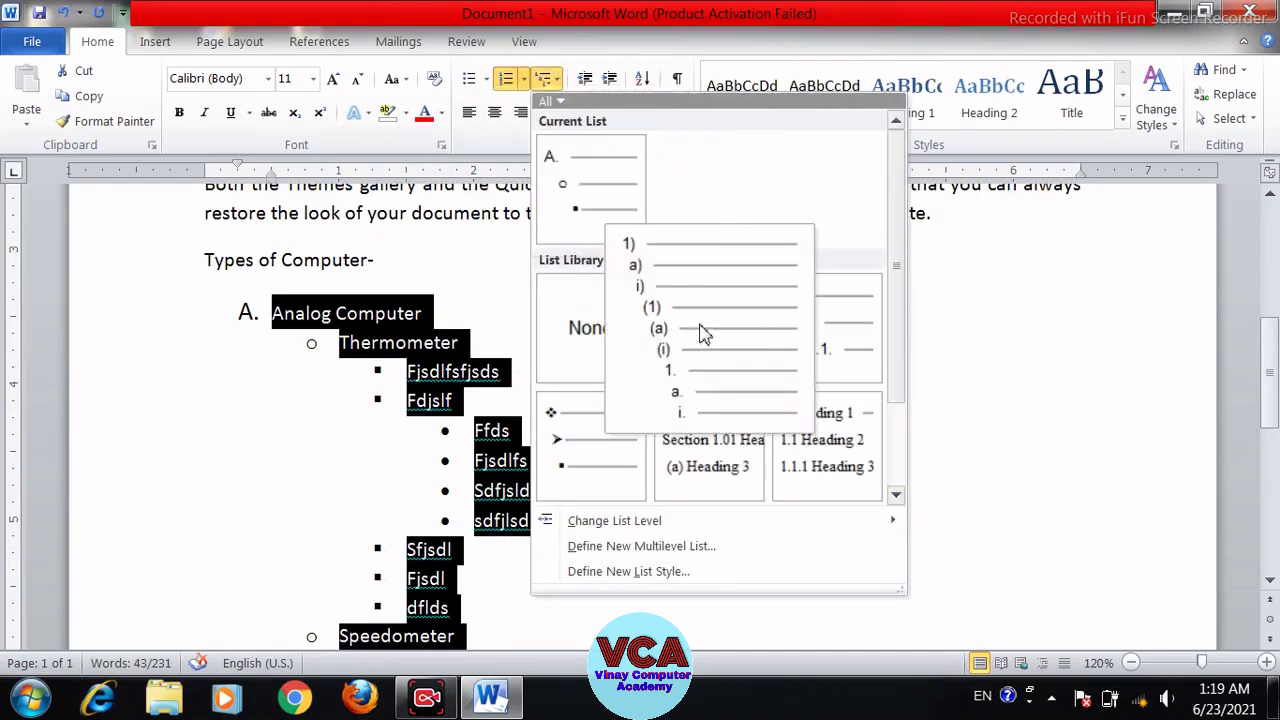
{"action": "mouse_move", "coordinate": [840, 345]}
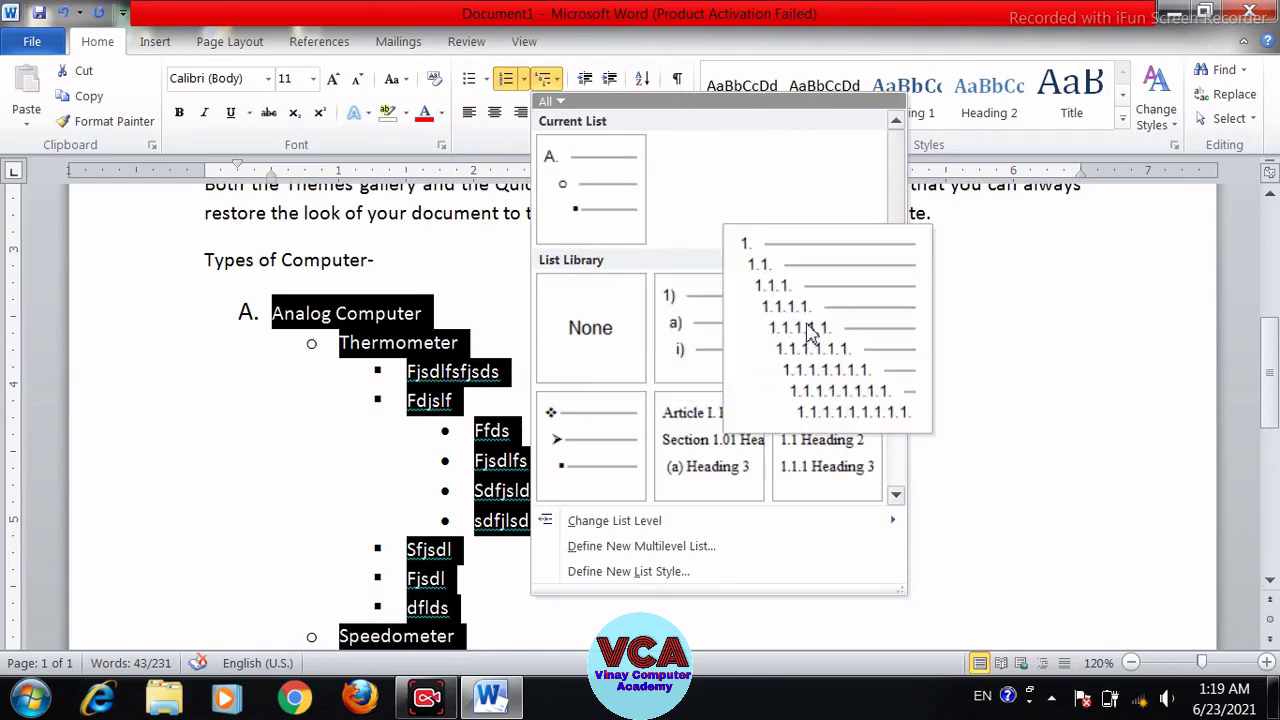
{"action": "left_click", "coordinate": [808, 332]}
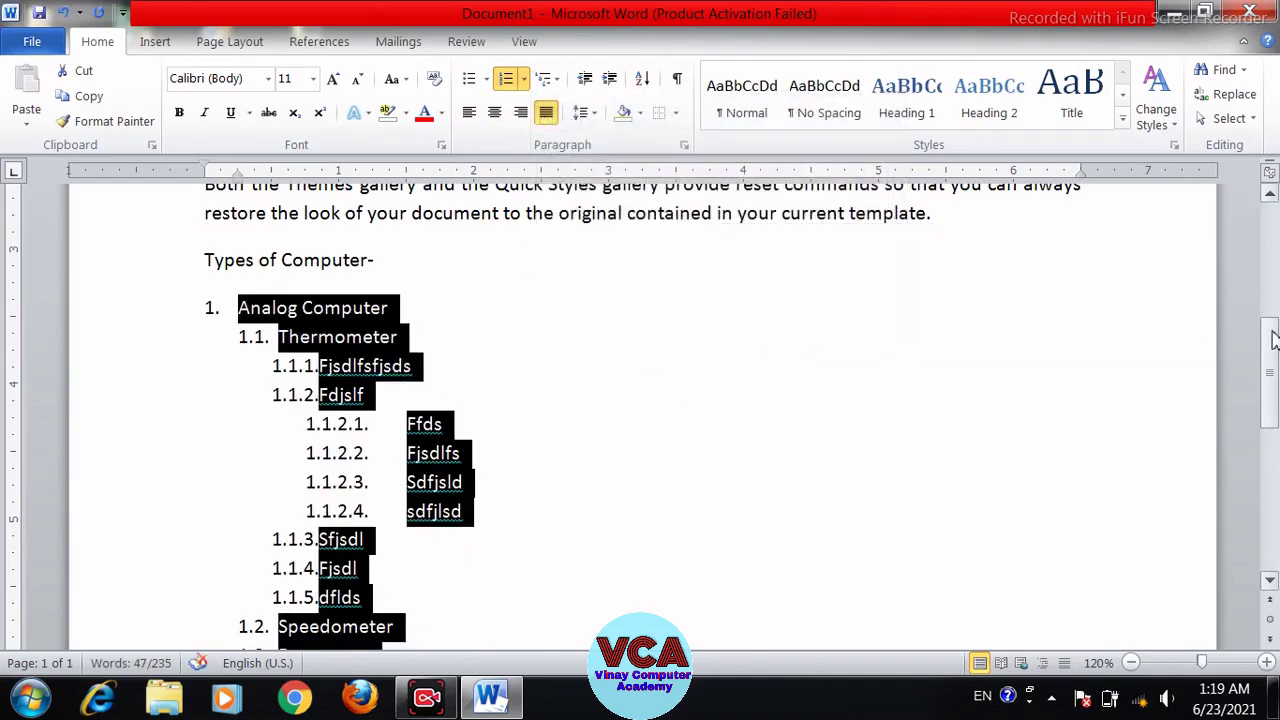
{"action": "left_click_drag", "start_coordinate": [1272, 358], "coordinate": [1272, 377]}
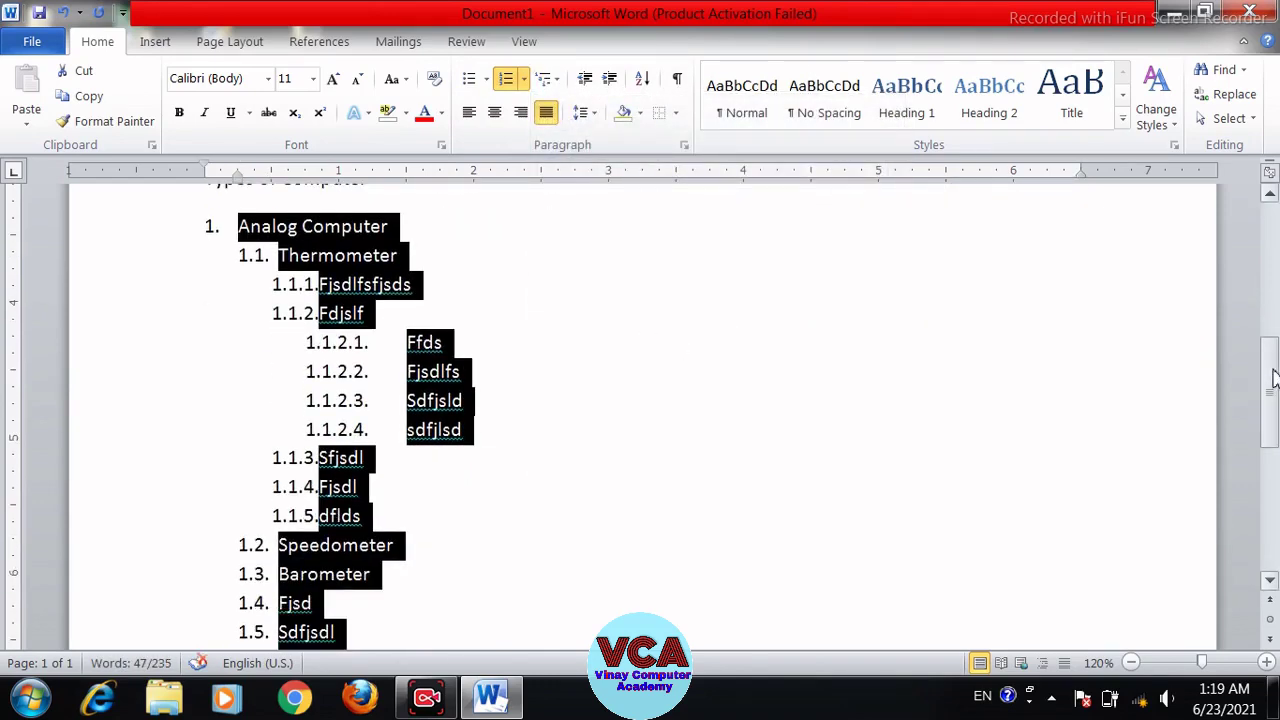
{"action": "left_click", "coordinate": [771, 326]}
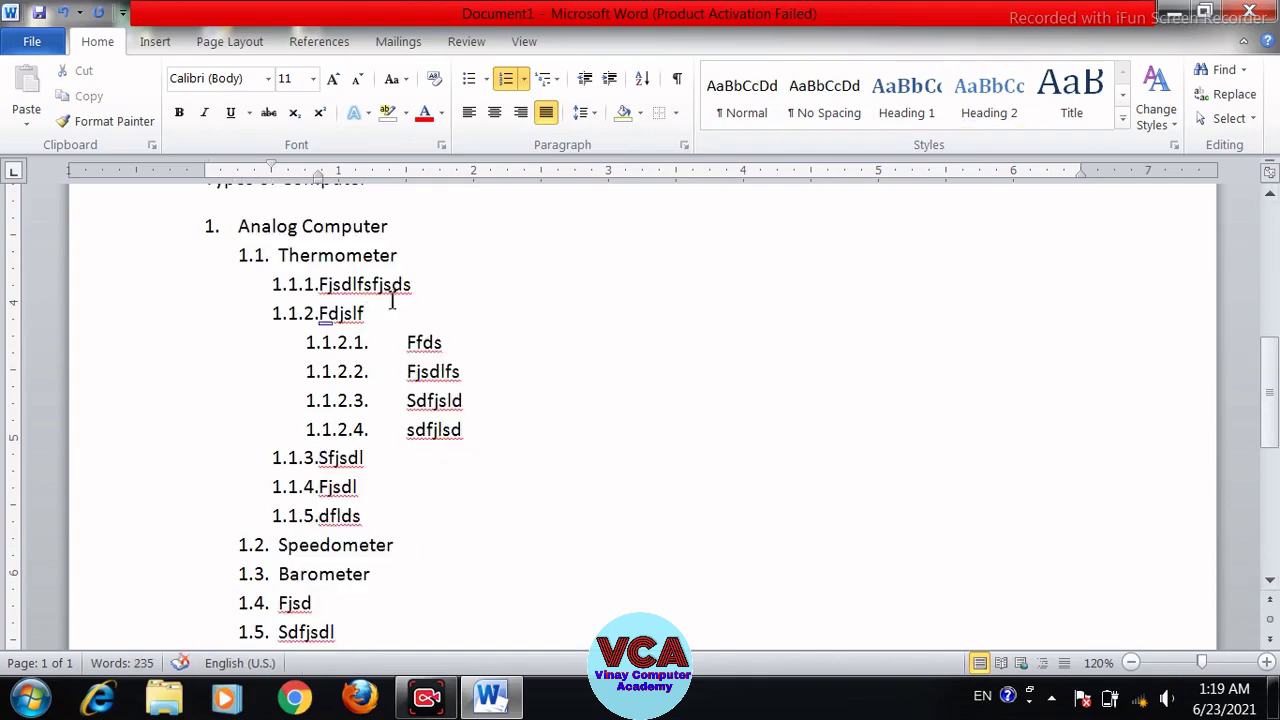
{"action": "left_click_drag", "start_coordinate": [1274, 376], "coordinate": [1274, 420]}
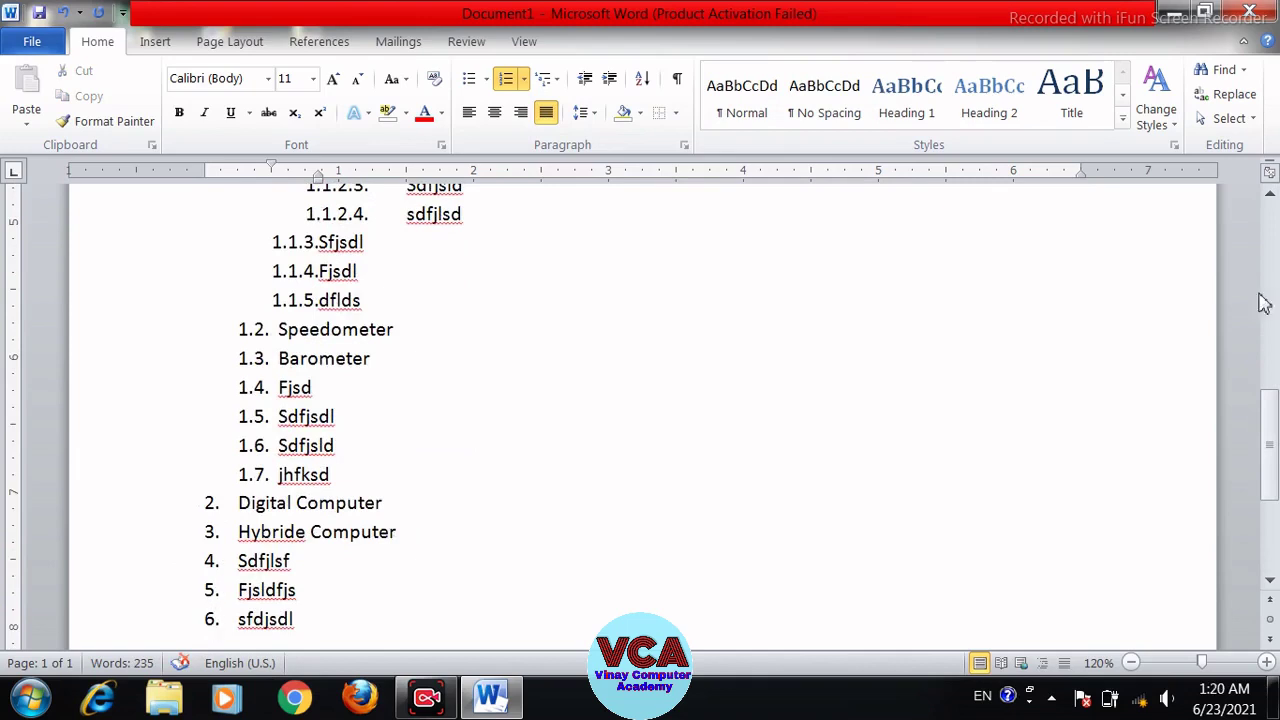
{"action": "left_click_drag", "start_coordinate": [1274, 440], "coordinate": [1274, 396]}
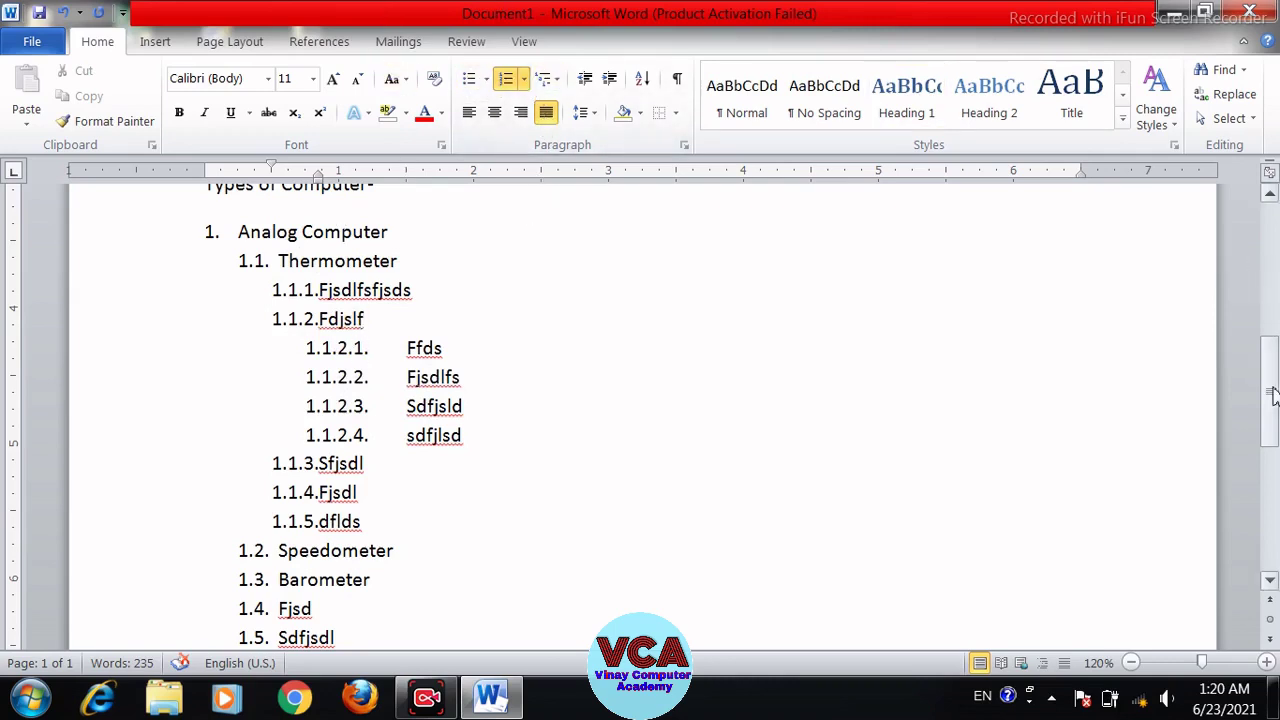
{"action": "scroll", "coordinate": [979, 207], "scroll_direction": "up", "scroll_amount": 5}
{"action": "scroll", "coordinate": [979, 207], "scroll_direction": "down", "scroll_amount": 1}
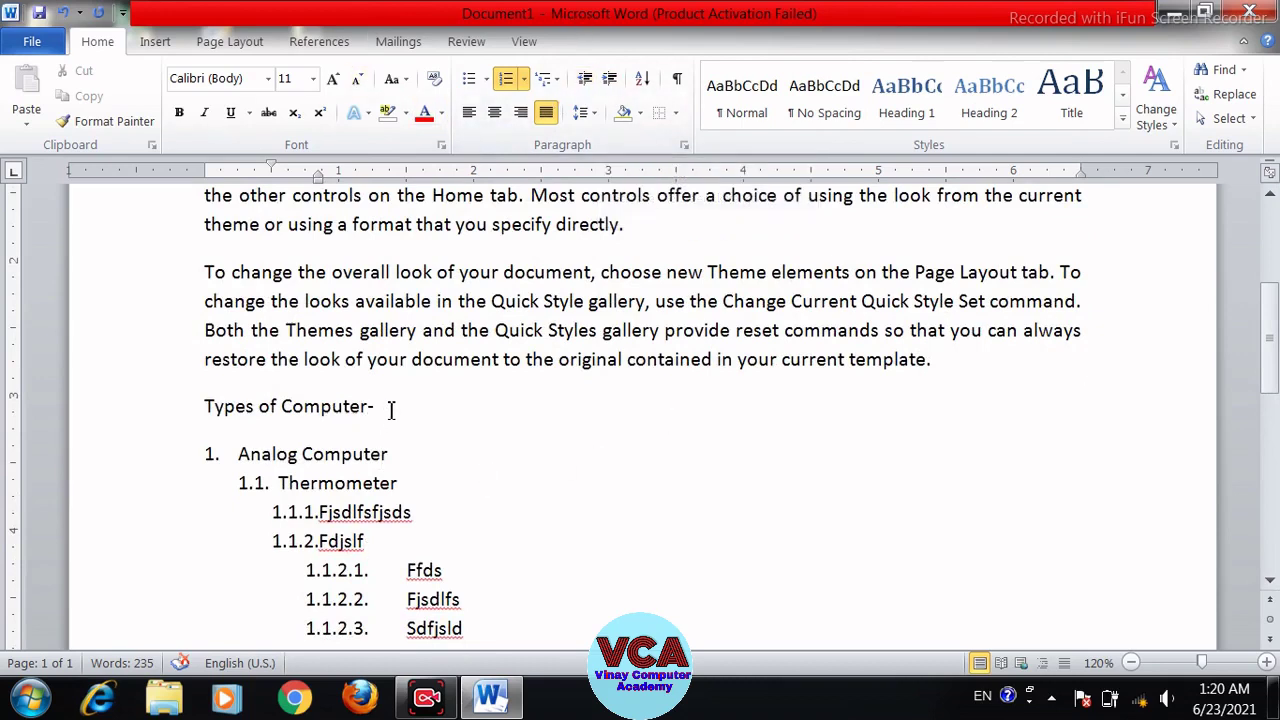
- Make the "Types of Computer-" heading bold
{"action": "left_click_drag", "start_coordinate": [391, 409], "coordinate": [214, 409]}
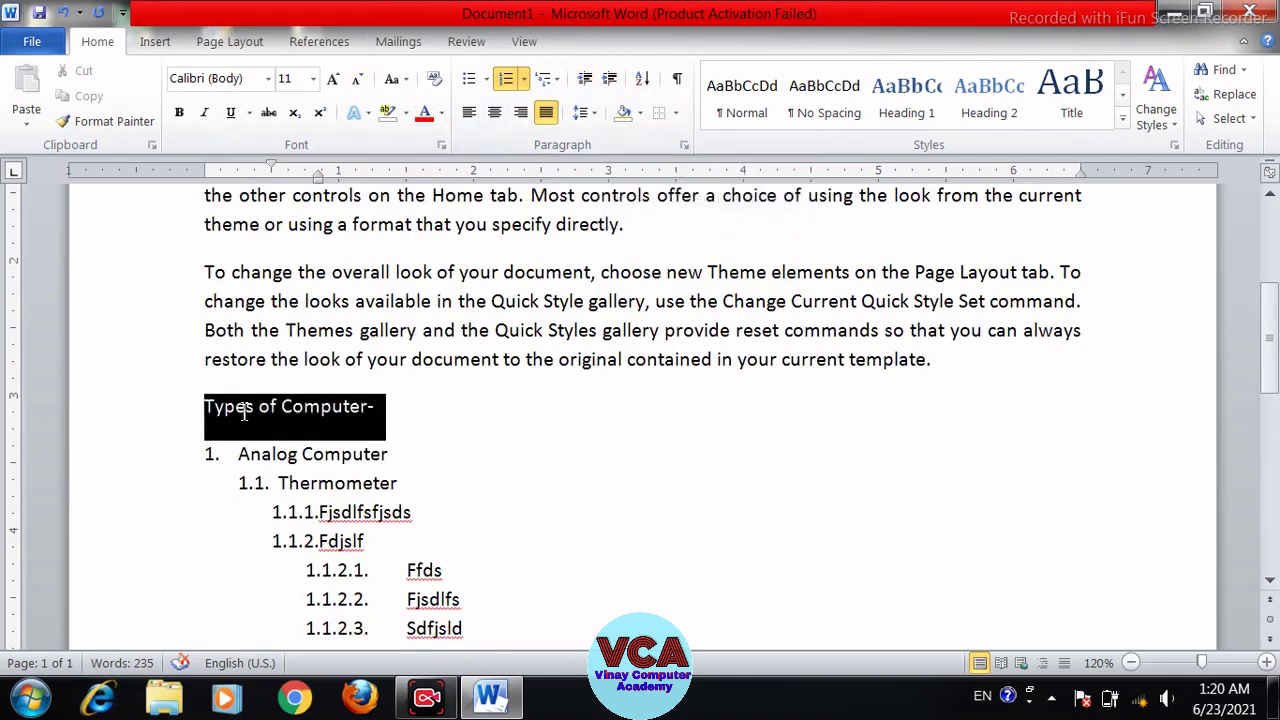
{"action": "left_click", "coordinate": [179, 112]}
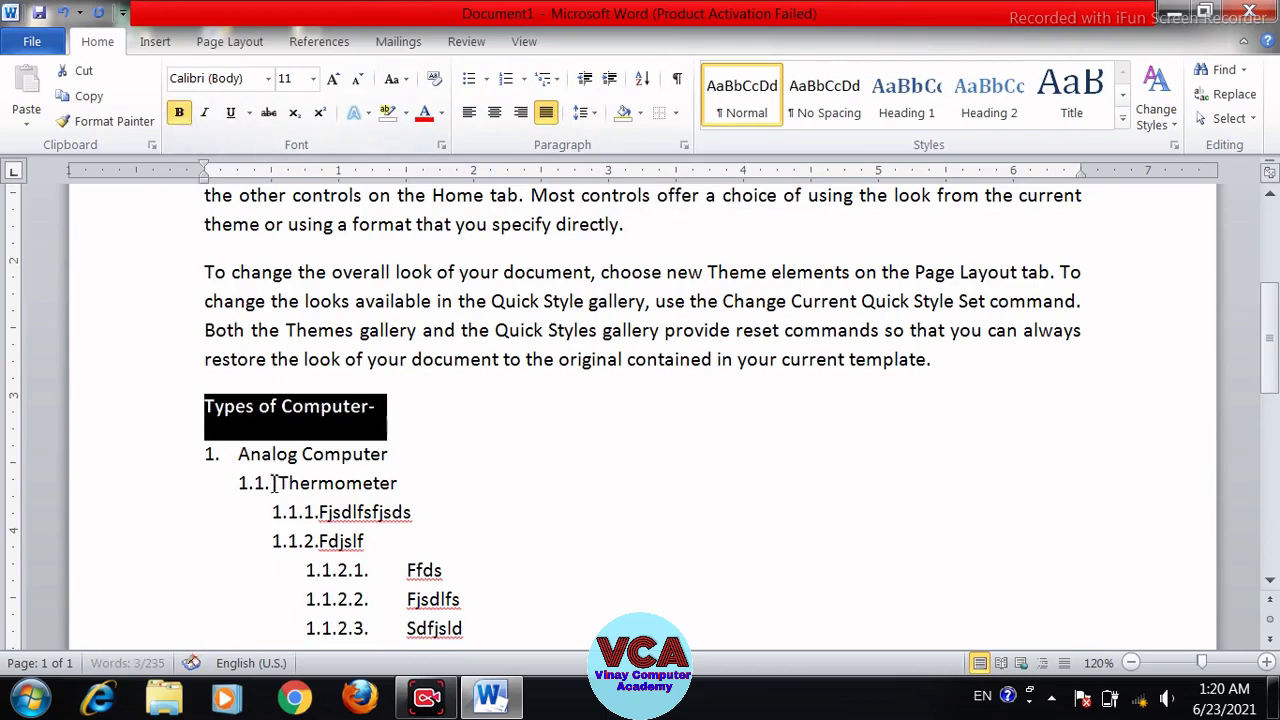
- Increase the indent of the "Types of Computer-" heading to 2.5 inches
{"action": "left_click", "coordinate": [611, 80]}
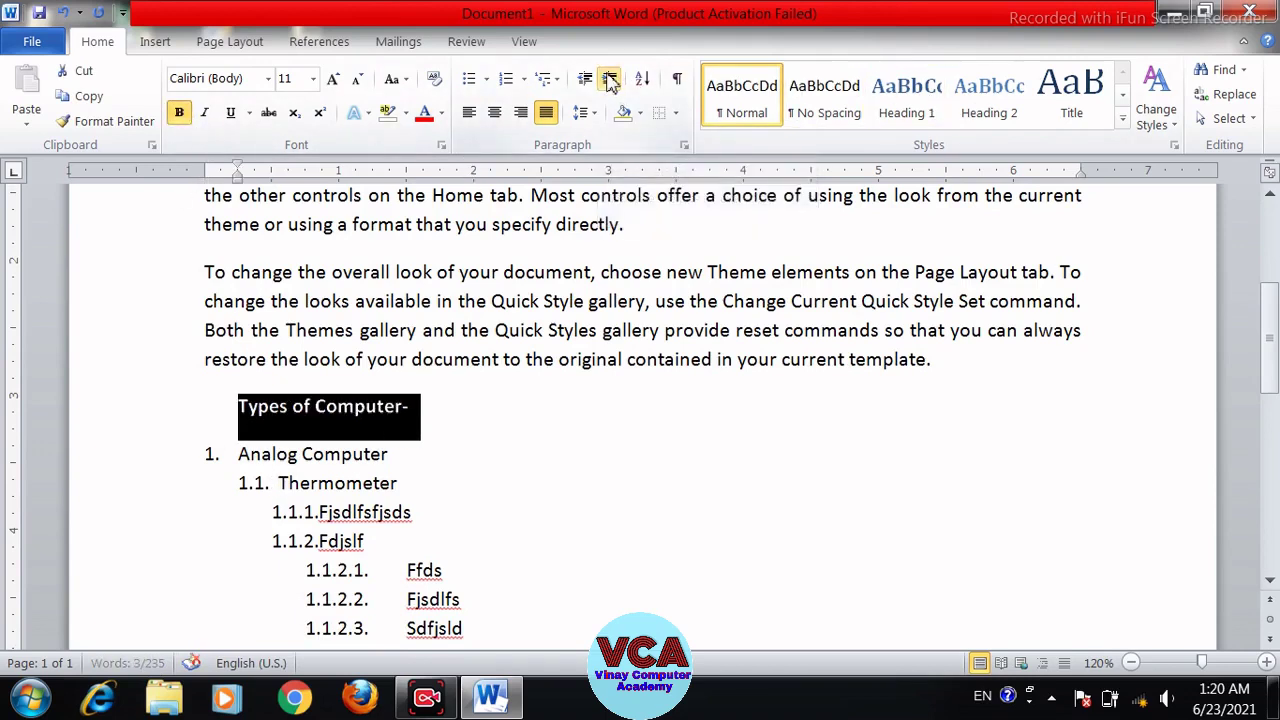
{"action": "left_click", "coordinate": [611, 80]}
{"action": "left_click", "coordinate": [611, 80]}
{"action": "left_click", "coordinate": [611, 80]}
{"action": "left_click", "coordinate": [611, 80]}
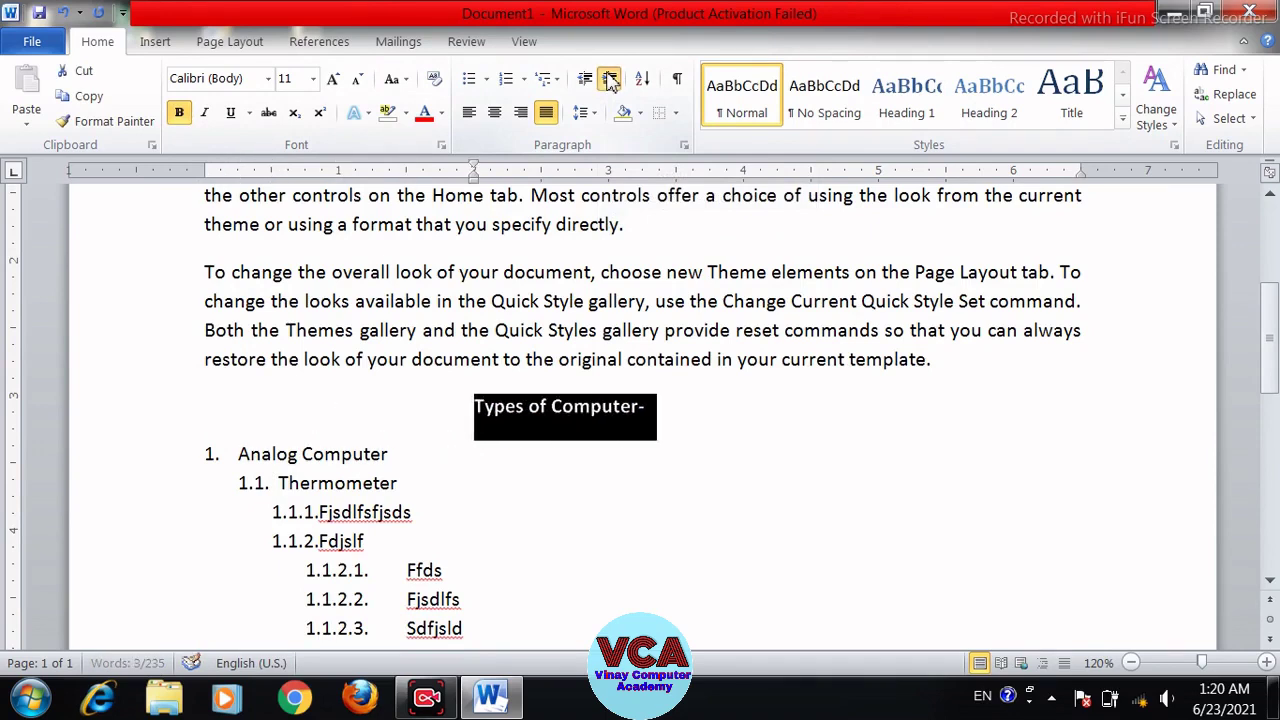
{"action": "left_click", "coordinate": [611, 80]}
{"action": "left_click", "coordinate": [611, 80]}
- Decrease the indent of the "Types of Computer-" heading until it is back at the page margin
{"action": "left_click", "coordinate": [586, 80]}
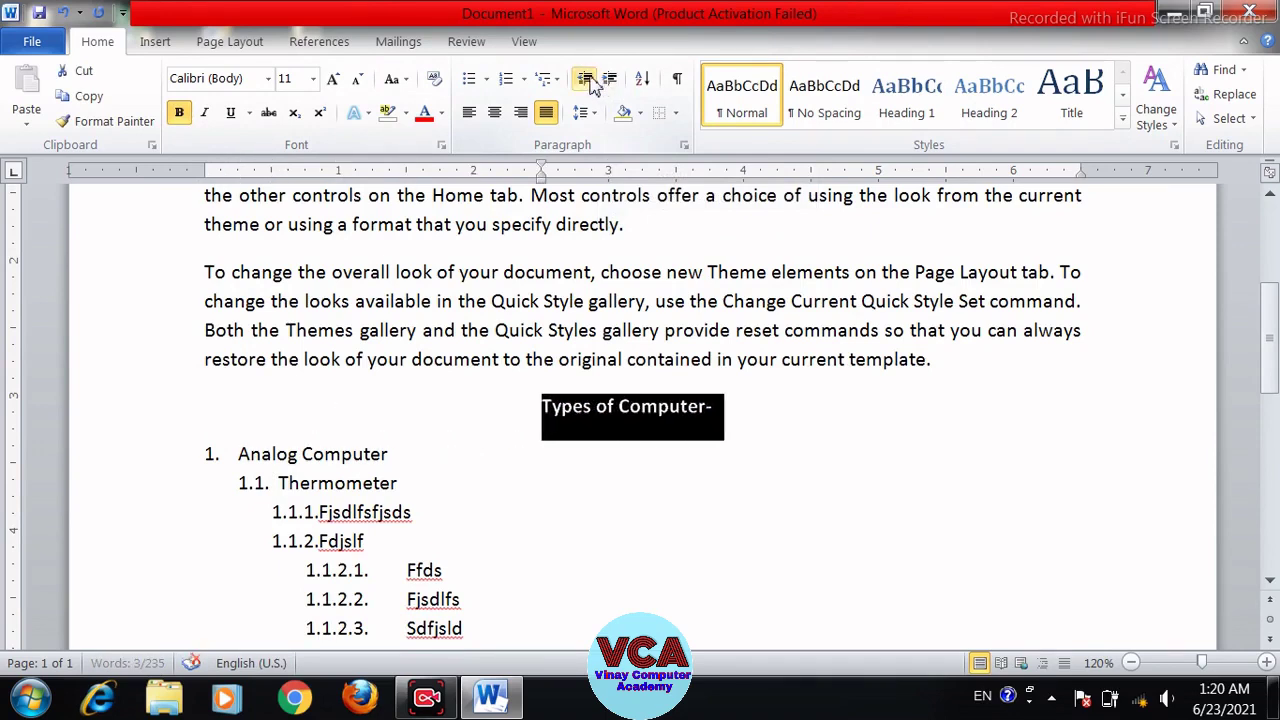
{"action": "left_click", "coordinate": [586, 80]}
{"action": "left_click", "coordinate": [586, 80]}
{"action": "left_click", "coordinate": [586, 80]}
{"action": "left_click", "coordinate": [586, 80]}
{"action": "left_click", "coordinate": [586, 80]}
{"action": "left_click", "coordinate": [586, 80]}
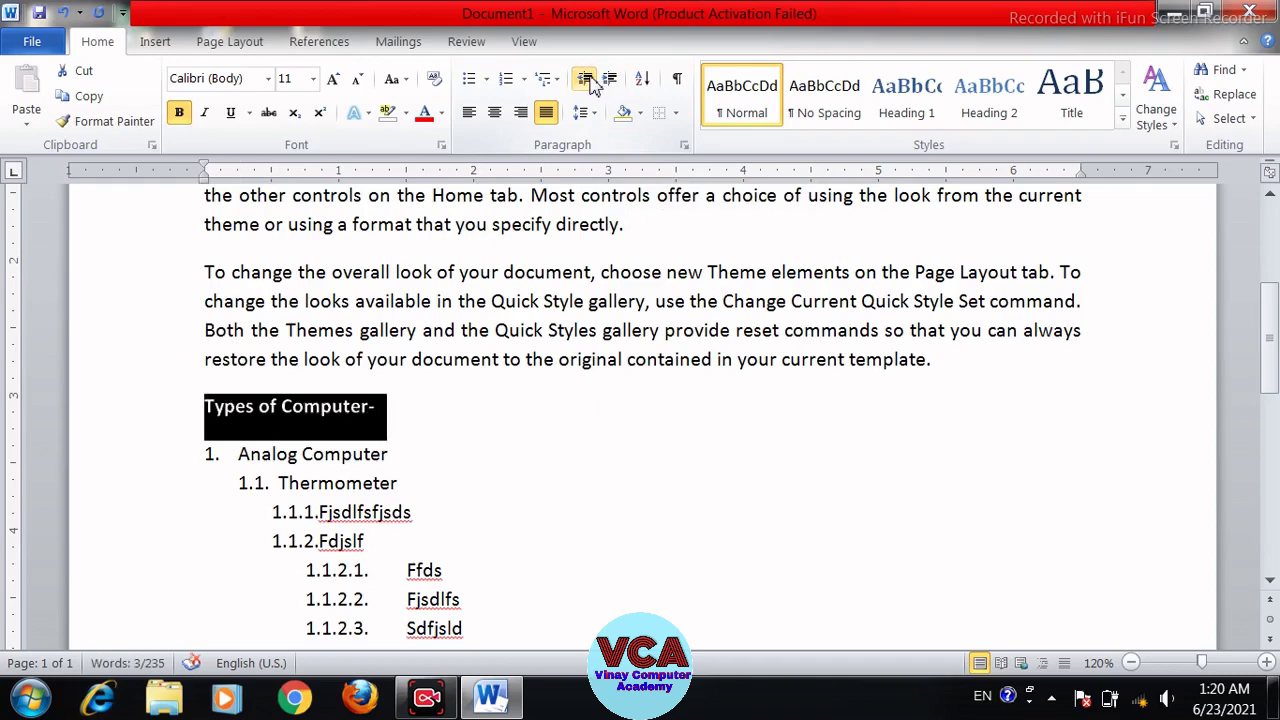
- Select the whole multilevel list starting at Analog Computer and increase its indent until the first-level text sits at about 2 inches
{"action": "scroll", "coordinate": [1273, 415], "scroll_direction": "down", "scroll_amount": 2}
{"action": "scroll", "coordinate": [1273, 415], "scroll_direction": "down", "scroll_amount": 4}
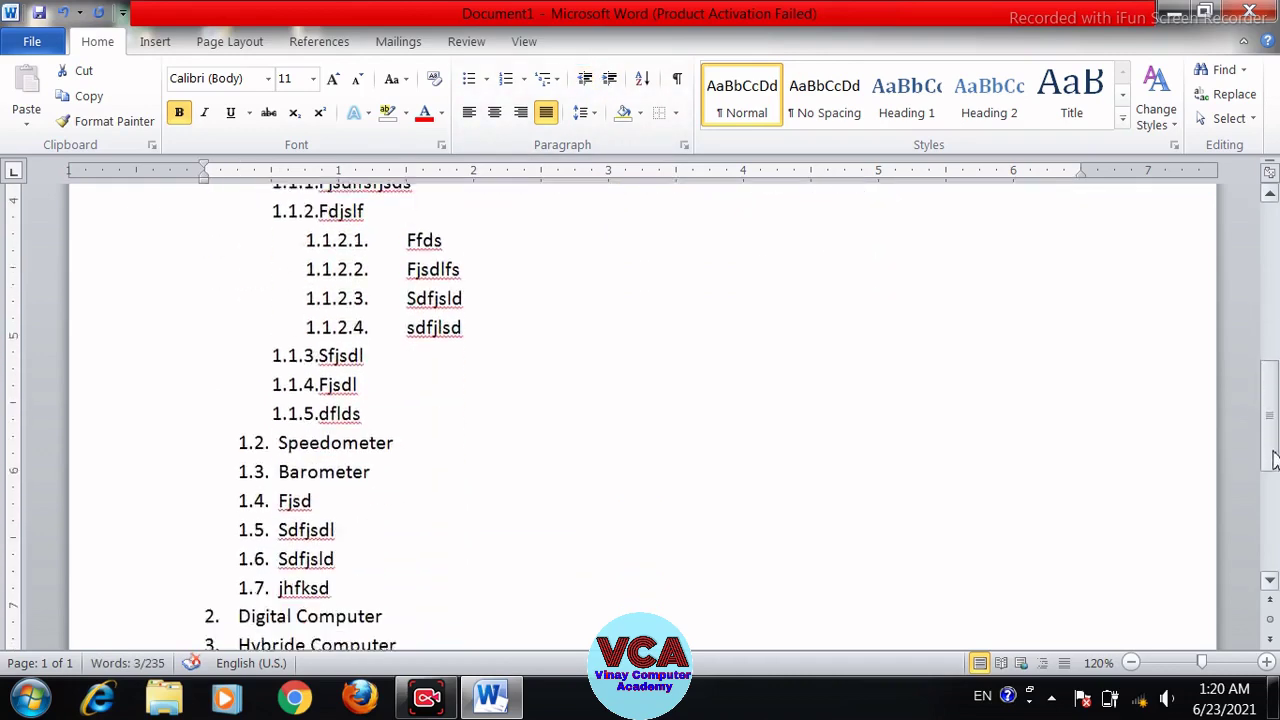
{"action": "left_click_drag", "start_coordinate": [318, 545], "coordinate": [255, 333]}
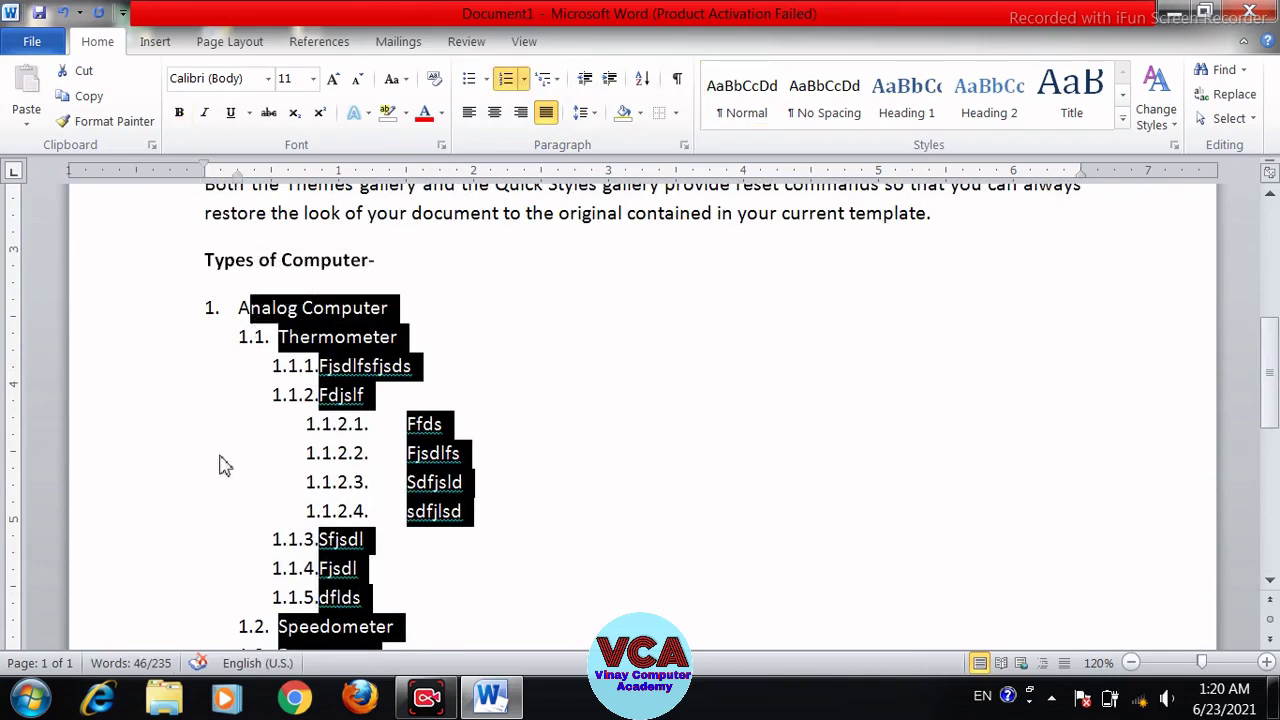
{"action": "key", "text": "shift+Left"}
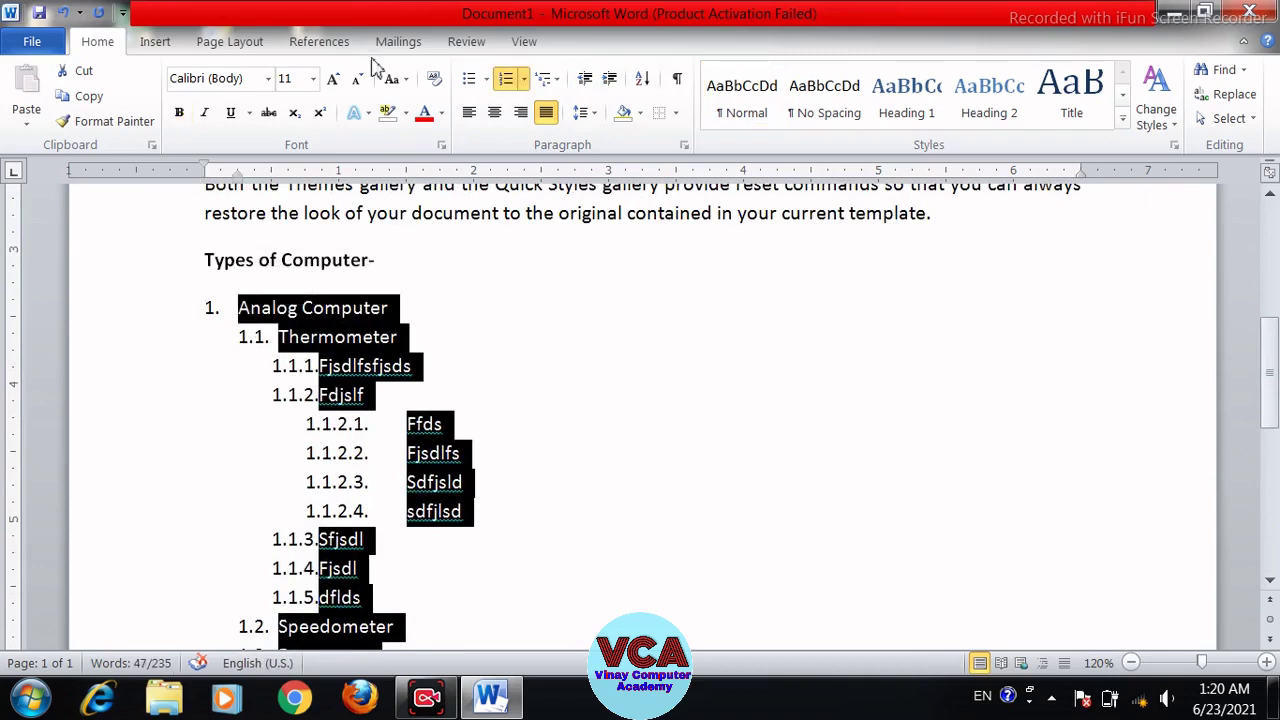
{"action": "left_click", "coordinate": [608, 82]}
{"action": "left_click", "coordinate": [608, 82]}
{"action": "left_click", "coordinate": [608, 82]}
{"action": "left_click", "coordinate": [608, 82]}
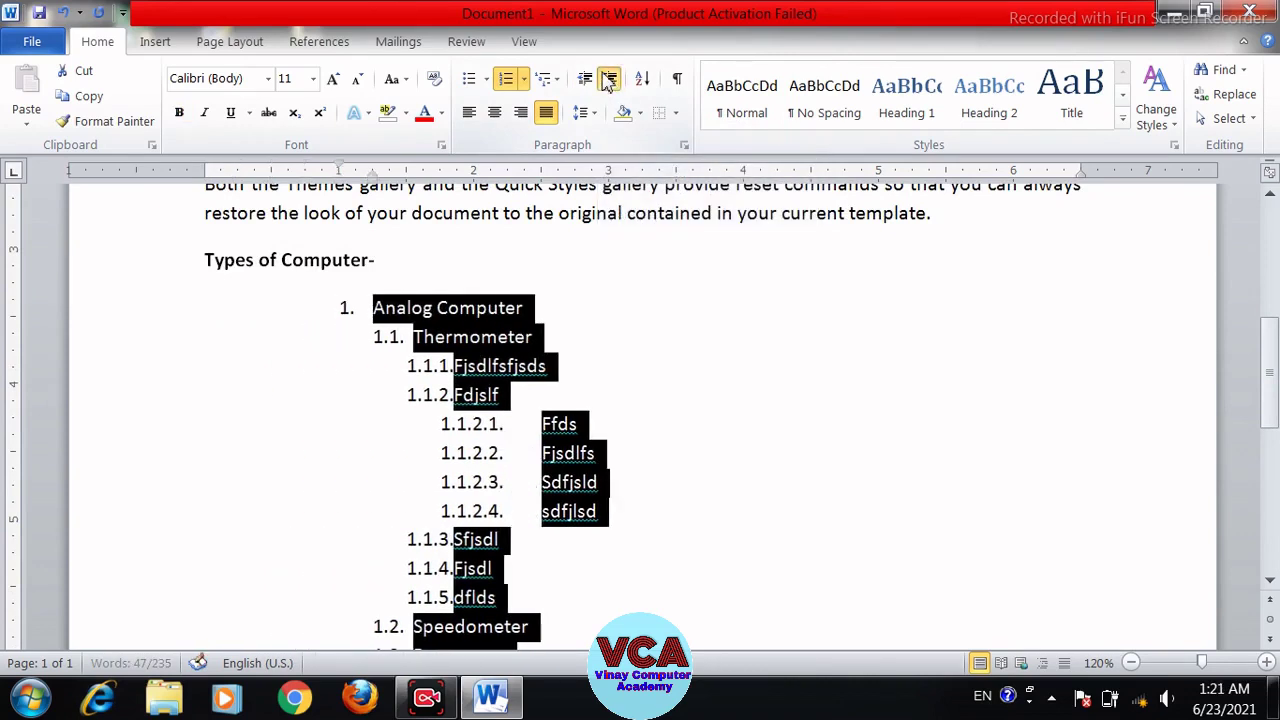
{"action": "left_click", "coordinate": [608, 82]}
{"action": "left_click", "coordinate": [608, 82]}
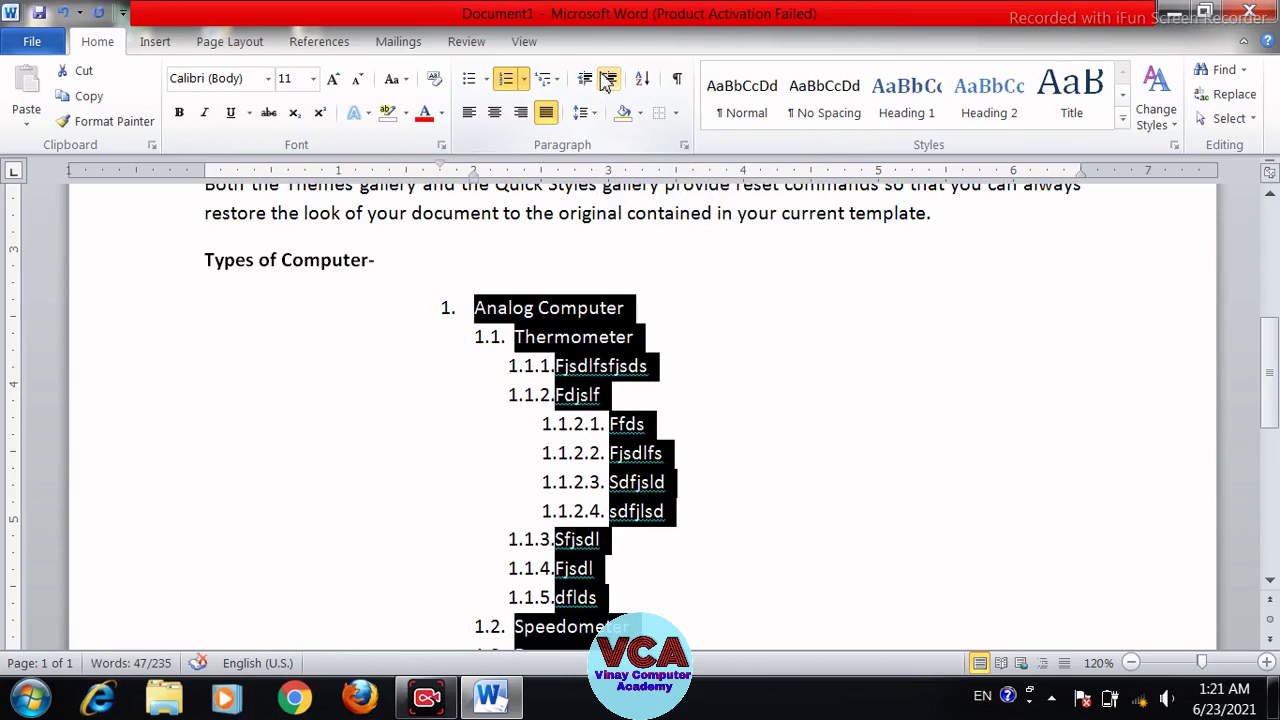
- Decrease the indent of the whole list until the first-level numbers sit at about 0.5 inch
{"action": "left_click", "coordinate": [586, 80]}
{"action": "left_click", "coordinate": [586, 80]}
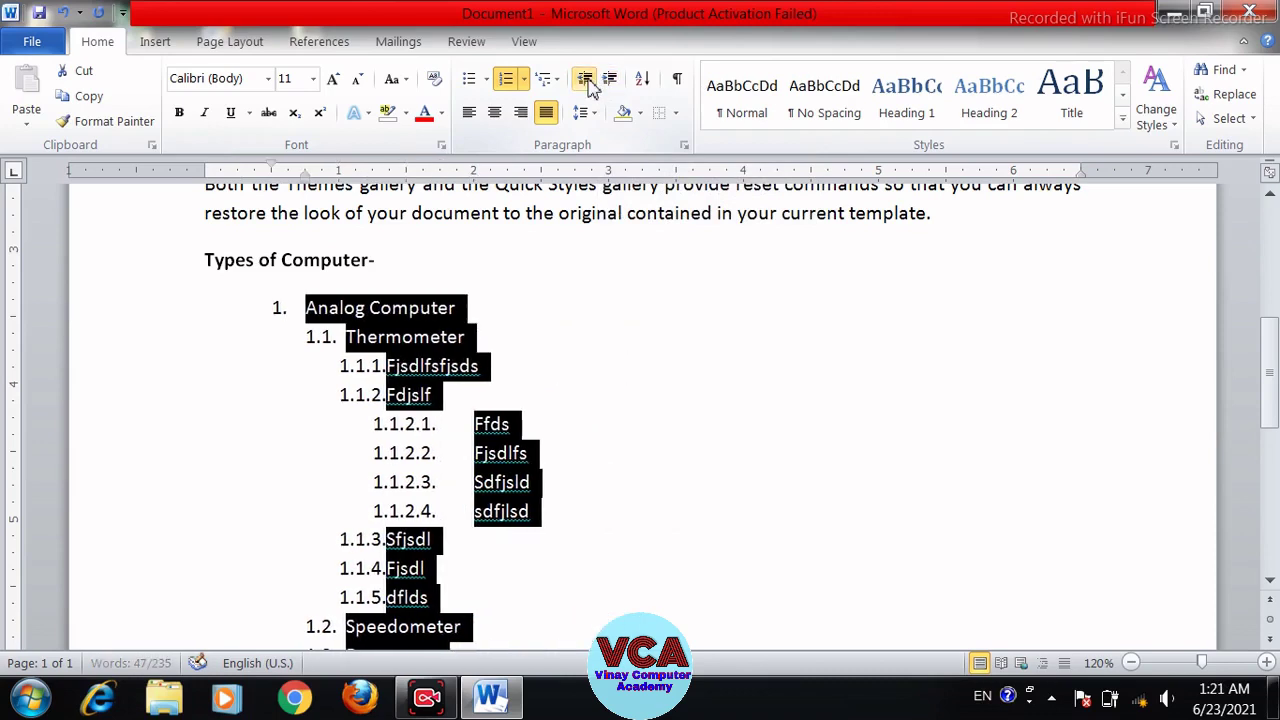
{"action": "left_click", "coordinate": [715, 368]}
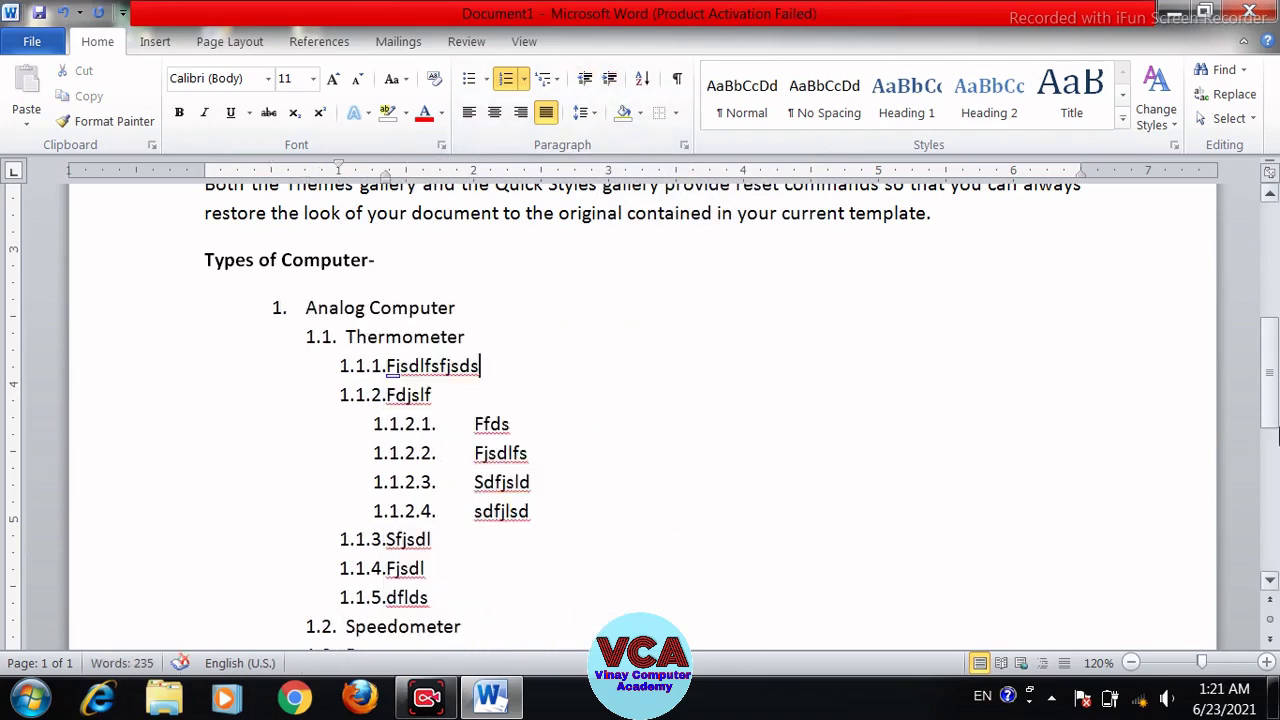
- Delete the first-level items from Digital Computer through sfdjsdl at the end of the list
{"action": "left_click_drag", "start_coordinate": [1272, 430], "coordinate": [1266, 400]}
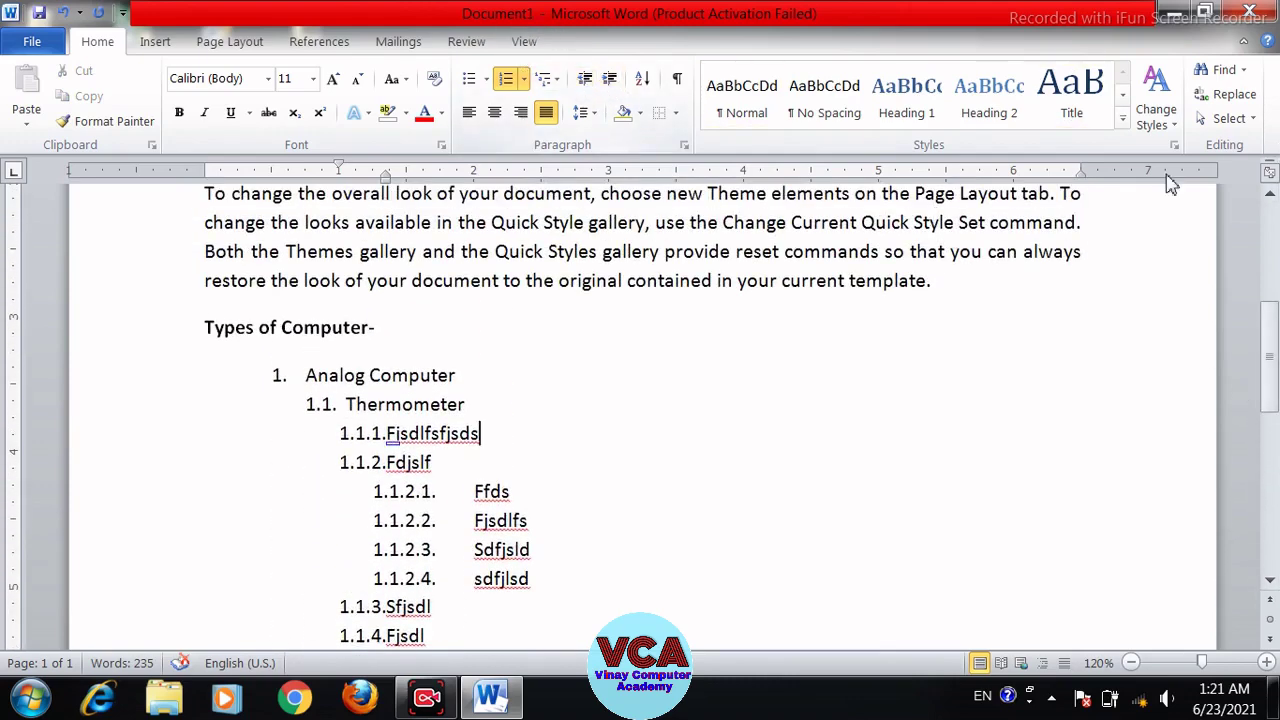
{"action": "left_click_drag", "start_coordinate": [1270, 360], "coordinate": [1270, 366]}
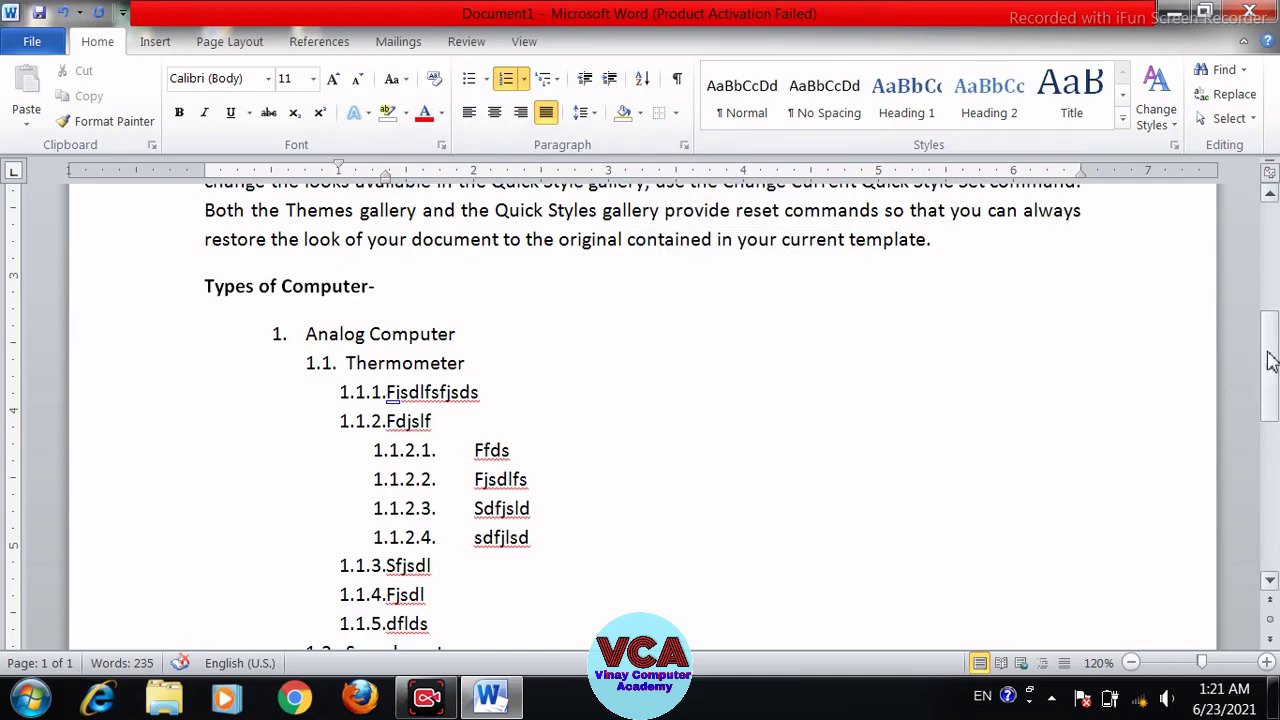
{"action": "left_click_drag", "start_coordinate": [1270, 360], "coordinate": [1270, 478]}
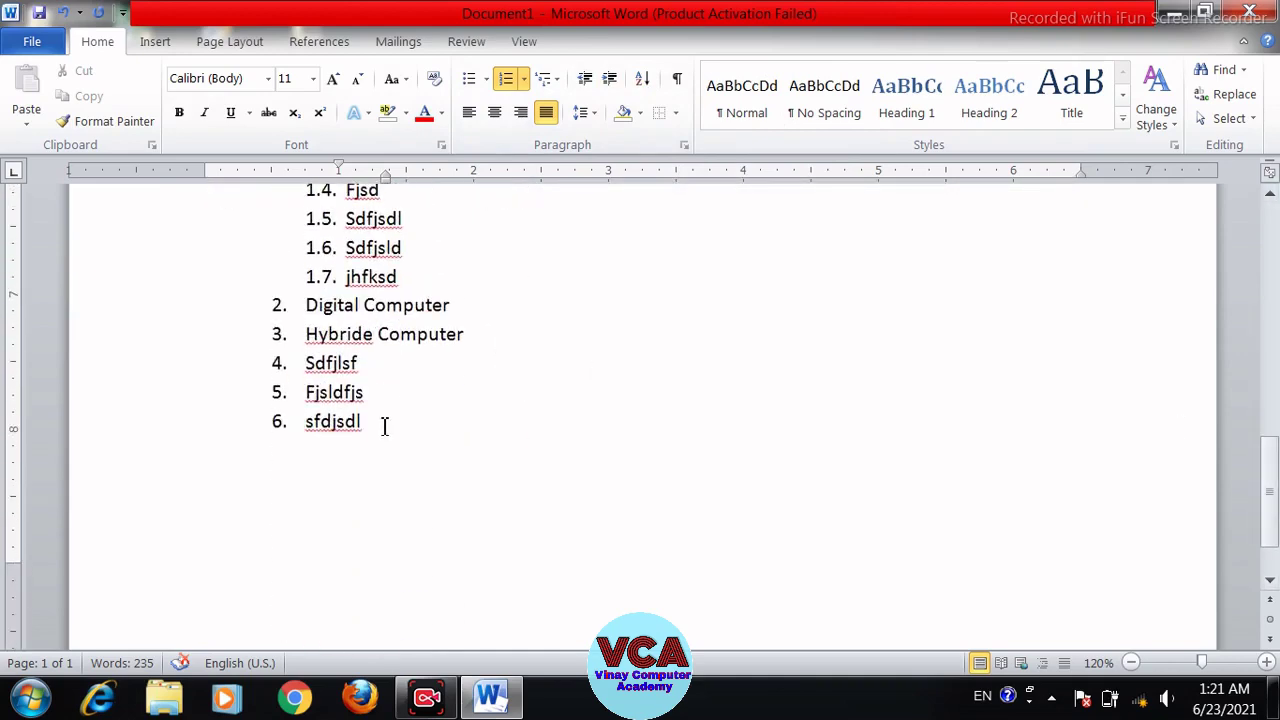
{"action": "left_click_drag", "start_coordinate": [377, 431], "coordinate": [277, 316]}
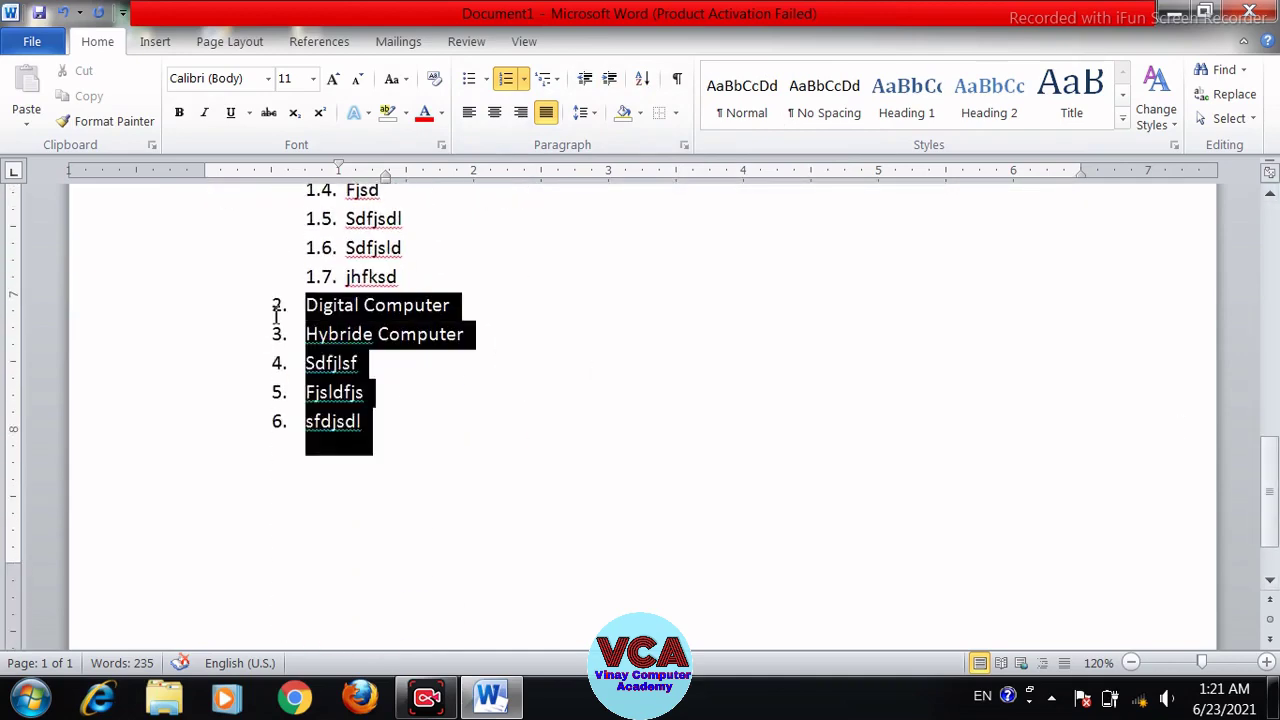
{"action": "key", "text": "Delete"}
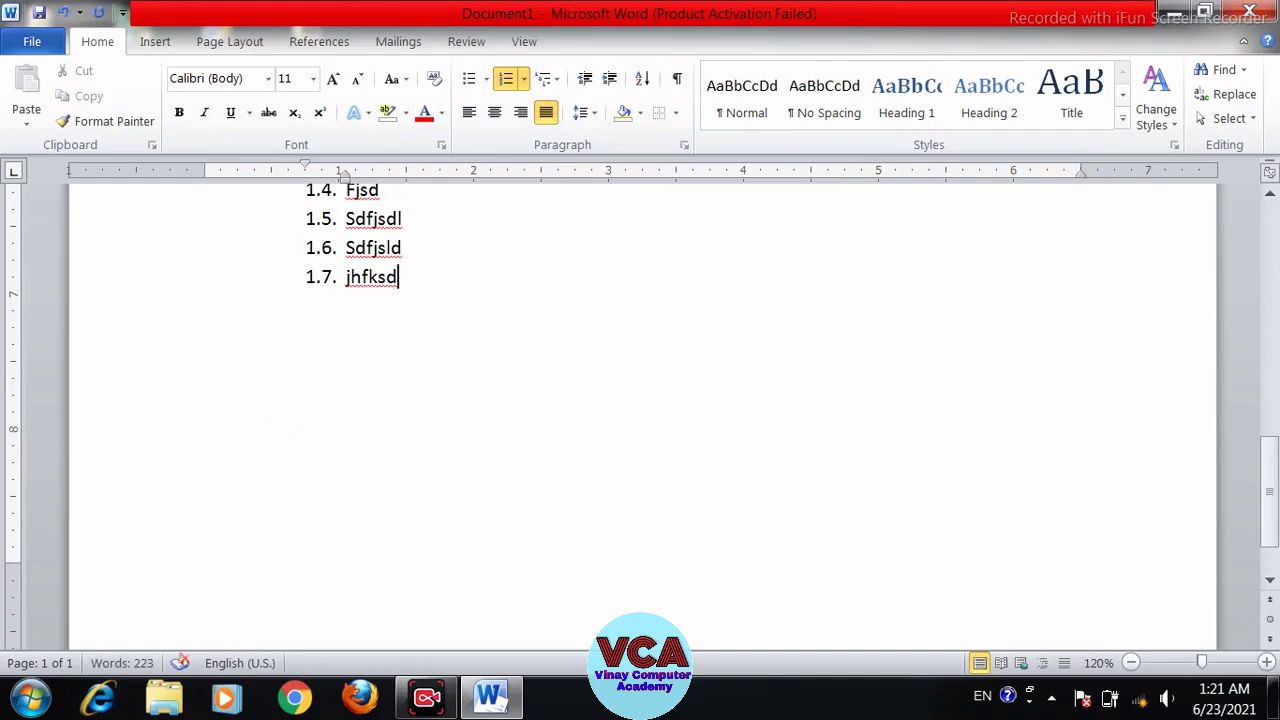
- End the numbered list after Jhfksd and enter "B" and "d" on separate unindented lines below it
{"action": "key", "text": "Return"}
{"action": "key", "text": "Return"}
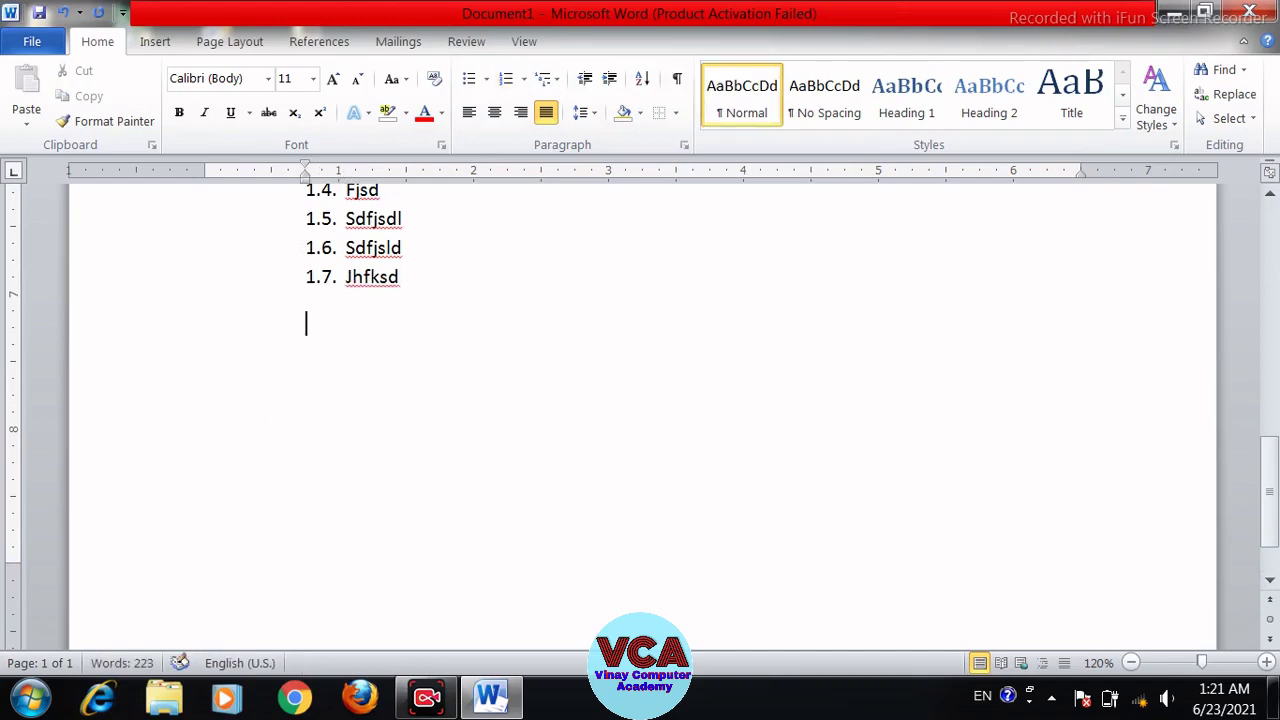
{"action": "key", "text": "BackSpace"}
{"action": "type", "text": "a"}
{"action": "key", "text": "BackSpace"}
{"action": "type", "text": "b"}
{"action": "key", "text": "Return"}
{"action": "type", "text": "d"}
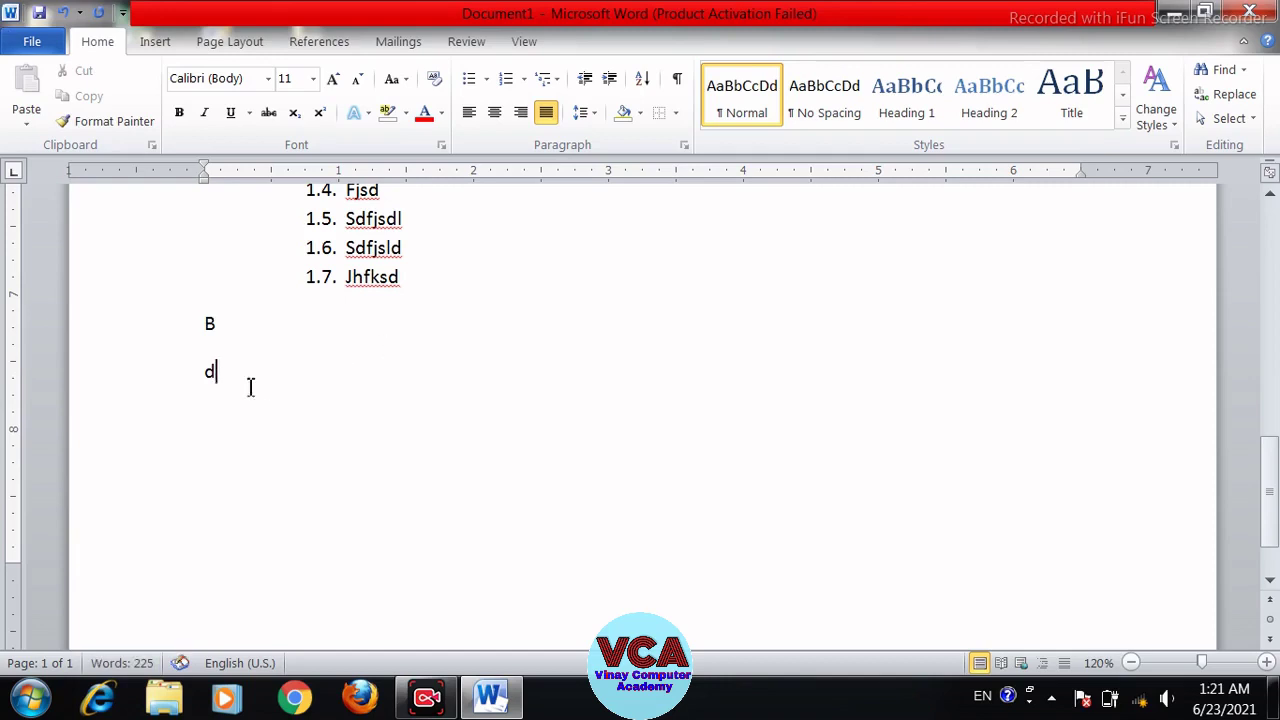
- Remove the space after paragraph from the "B" and "d" lines
{"action": "left_click_drag", "start_coordinate": [249, 386], "coordinate": [194, 334]}
{"action": "left_click", "coordinate": [581, 112]}
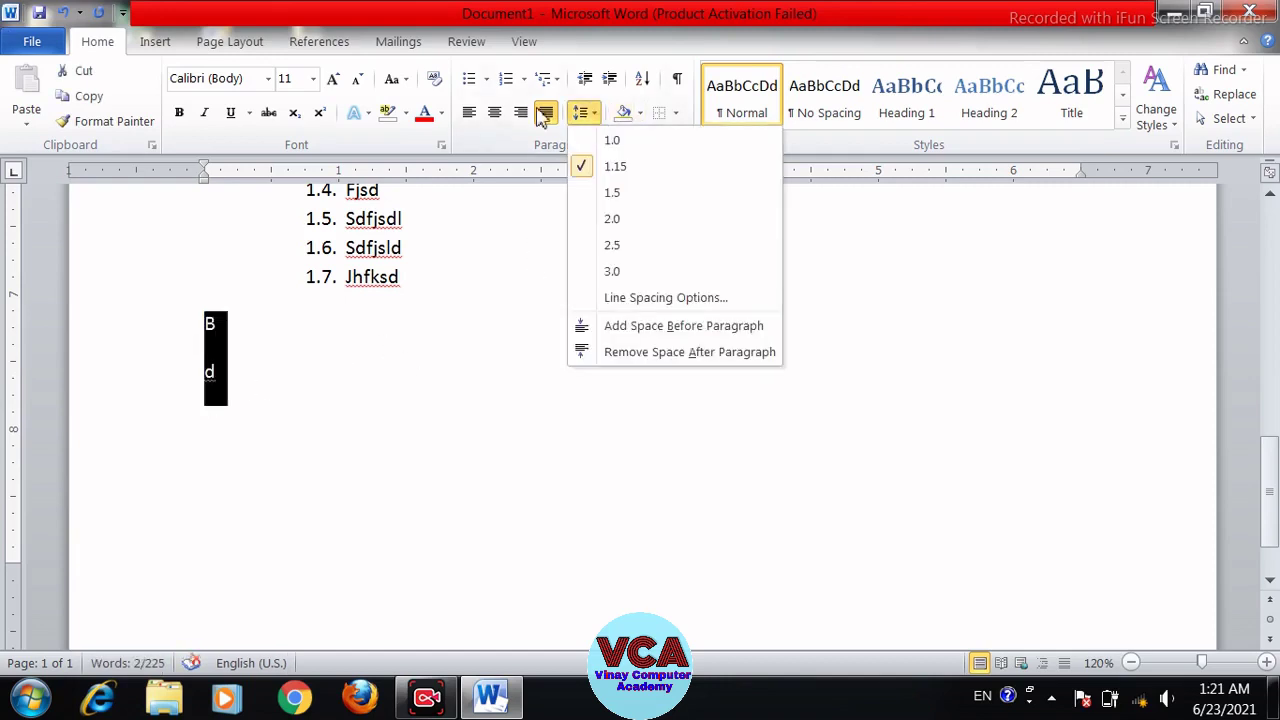
{"action": "left_click", "coordinate": [645, 352]}
{"action": "left_click", "coordinate": [234, 351]}
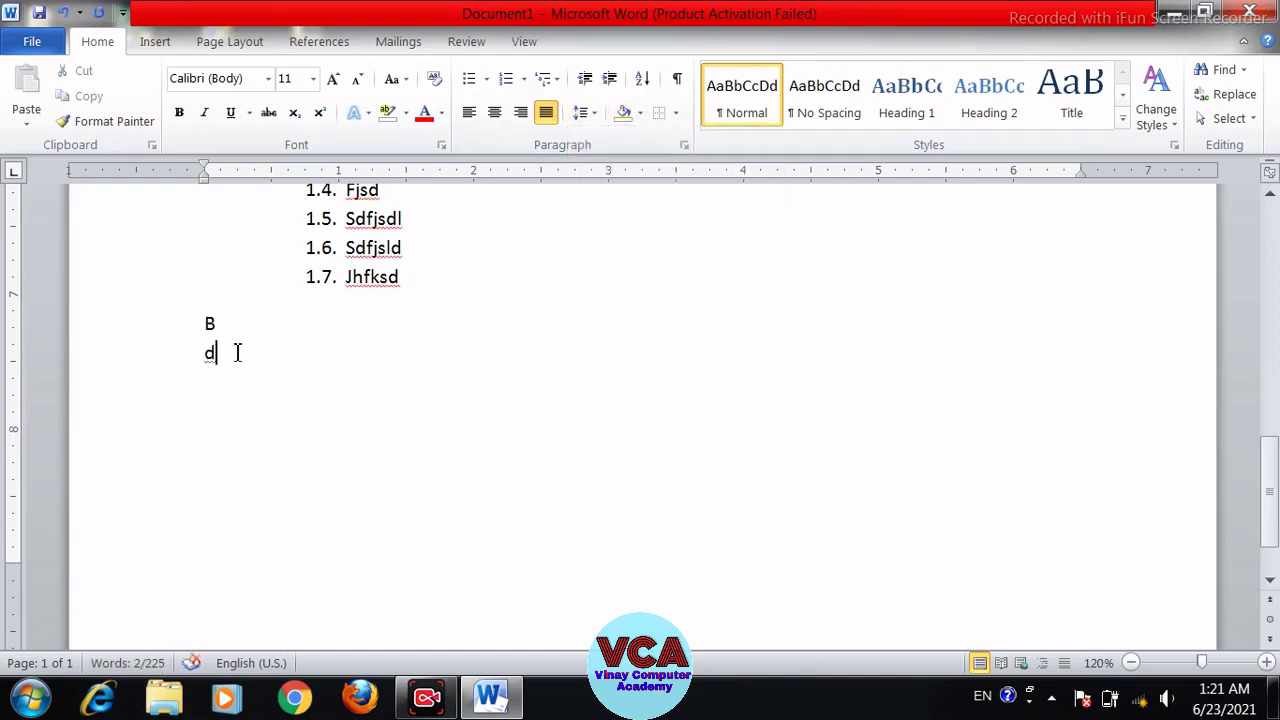
- Replace the "d" with a capital "D" and add the lines "C" and "A" below it
{"action": "key", "text": "BackSpace"}
{"action": "type", "text": "D"}
{"action": "type", "text": "c"}
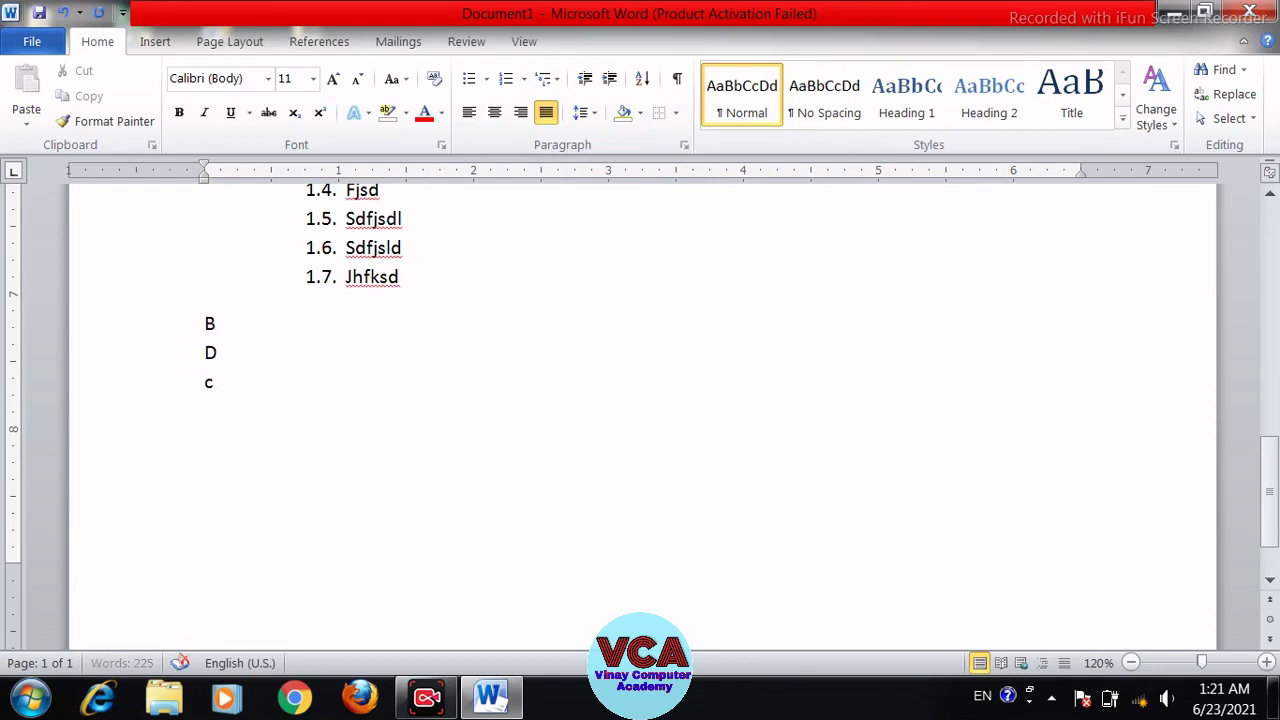
{"action": "key", "text": "Return"}
{"action": "type", "text": "a"}
{"action": "key", "text": "Return"}
- Continue the column of letters with "F", "E" and "G" on separate lines
{"action": "type", "text": "f"}
{"action": "key", "text": "Return"}
{"action": "type", "text": "e"}
{"action": "key", "text": "Return"}
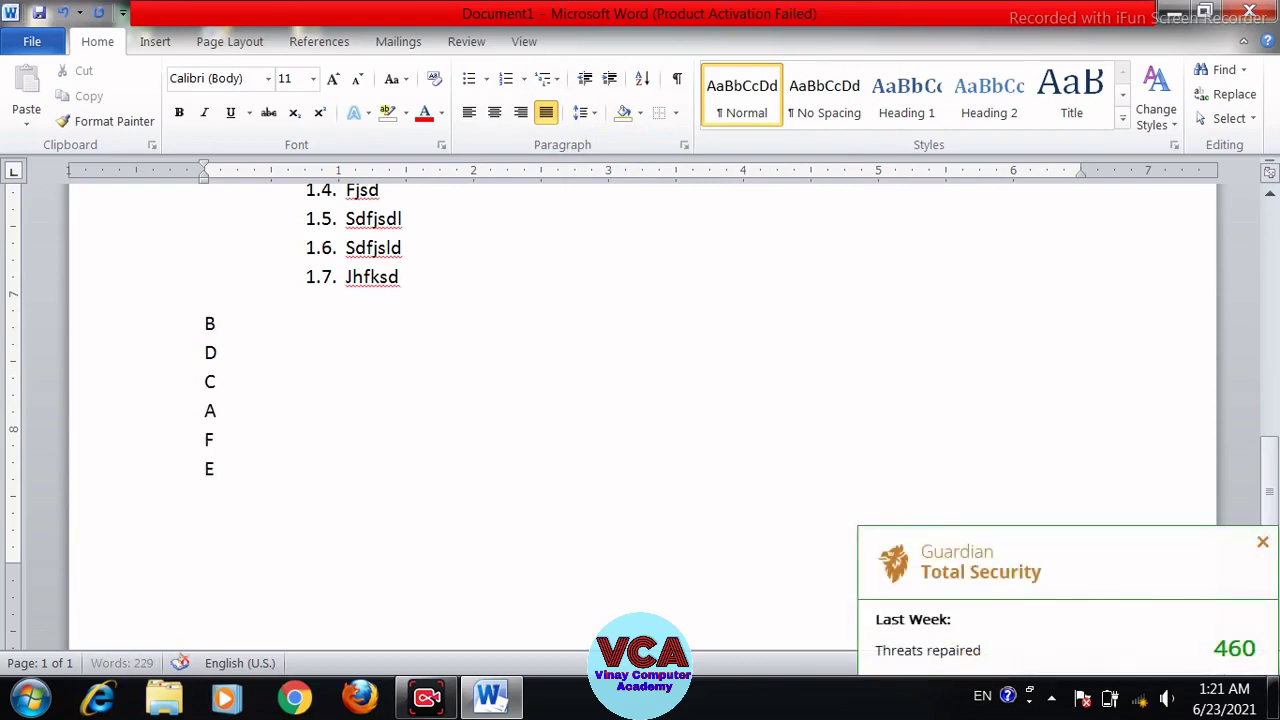
{"action": "type", "text": "d"}
{"action": "key", "text": "BackSpace"}
{"action": "type", "text": "gh"}
{"action": "key", "text": "BackSpace"}
{"action": "key", "text": "Return"}
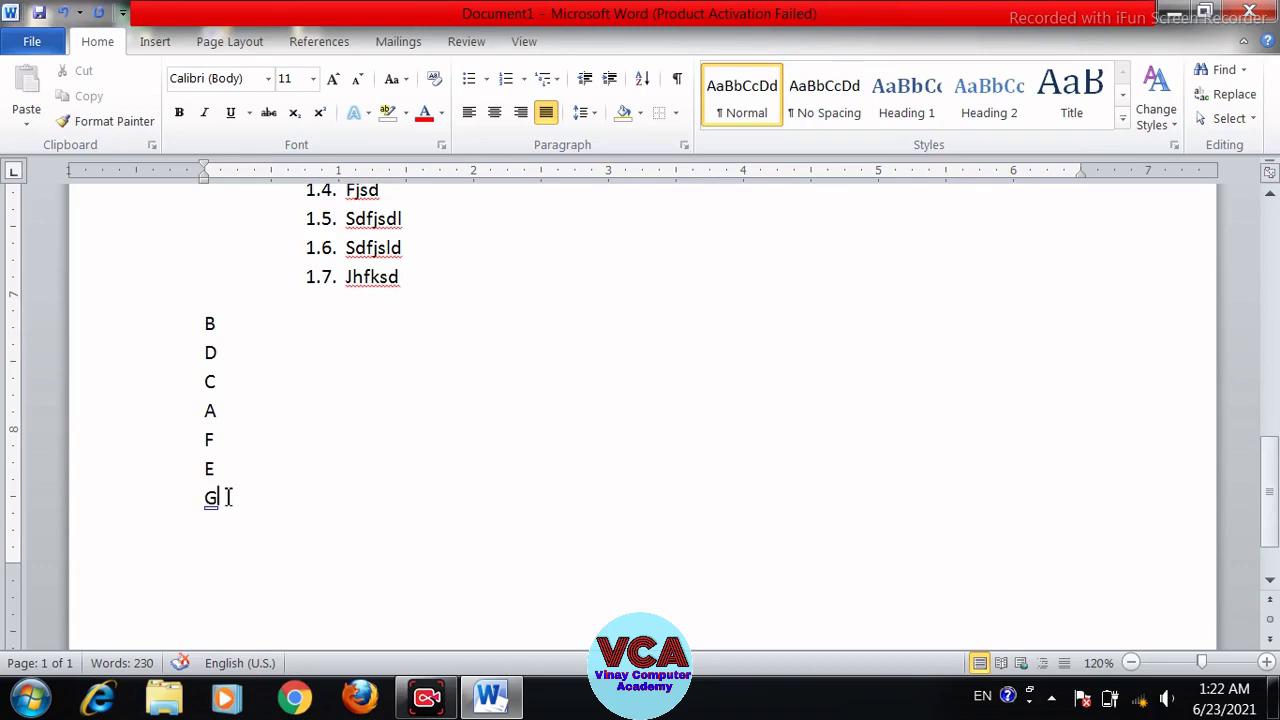
- Sort the letter lines from B to G by paragraph text in ascending order
{"action": "left_click_drag", "start_coordinate": [230, 500], "coordinate": [208, 322]}
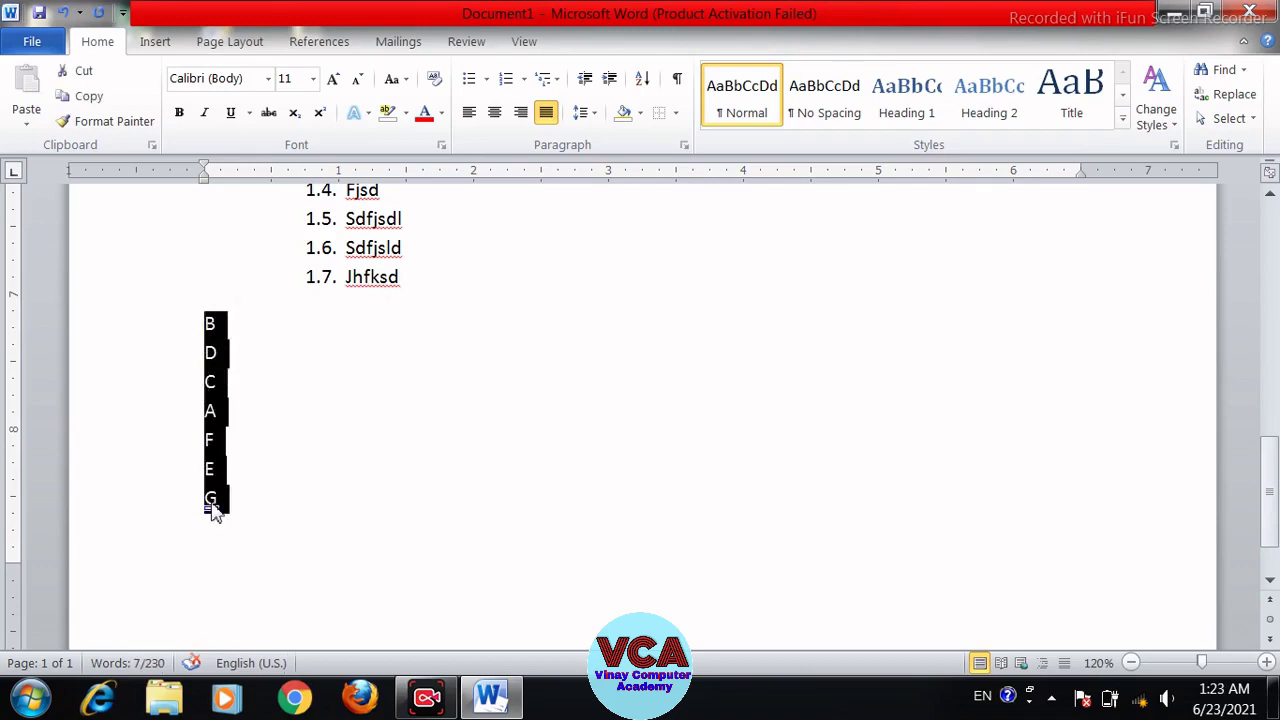
{"action": "left_click", "coordinate": [642, 86]}
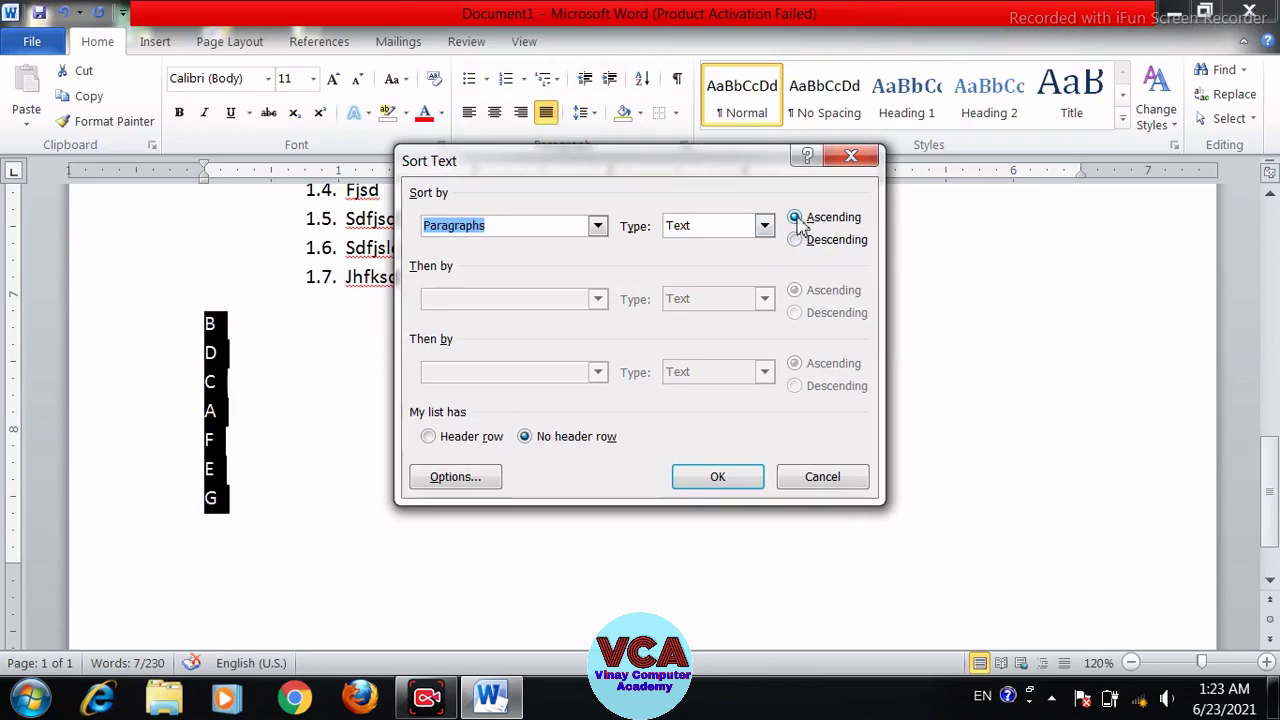
{"action": "left_click", "coordinate": [718, 478]}
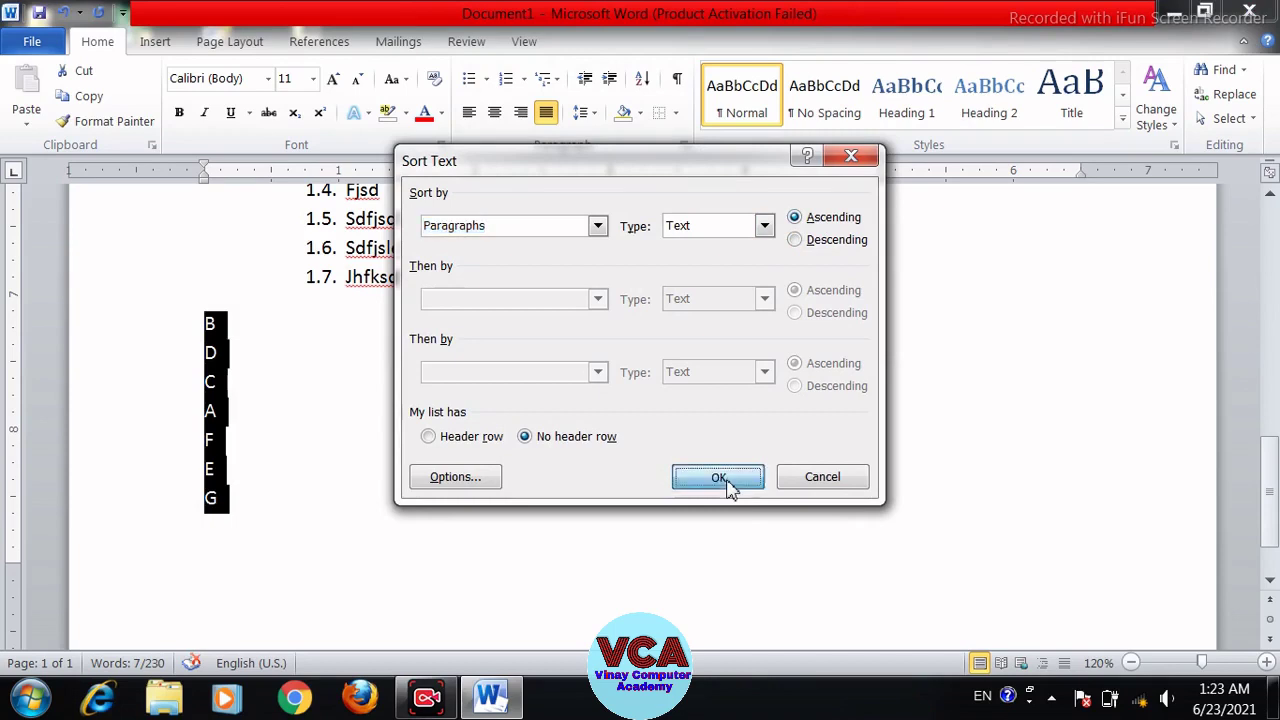
{"action": "left_click", "coordinate": [250, 355]}
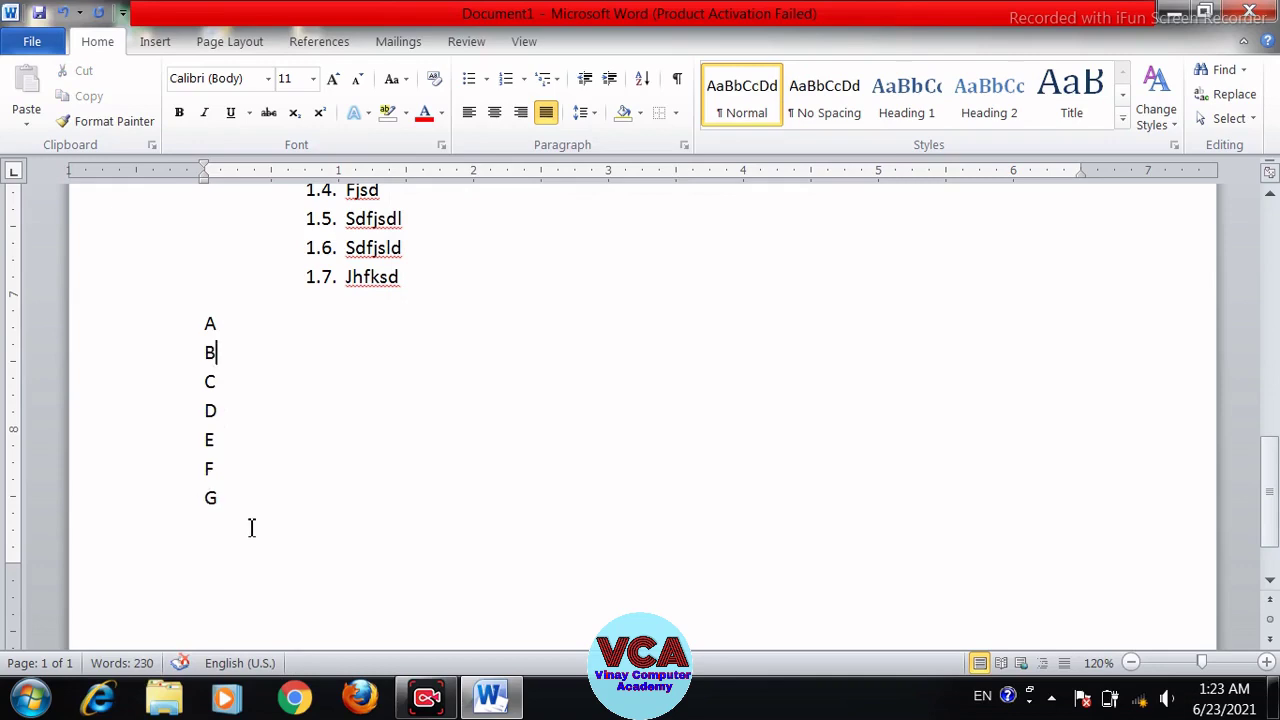
- Sort the letter lines from A to G by paragraph text in descending order
{"action": "left_click_drag", "start_coordinate": [226, 502], "coordinate": [198, 338]}
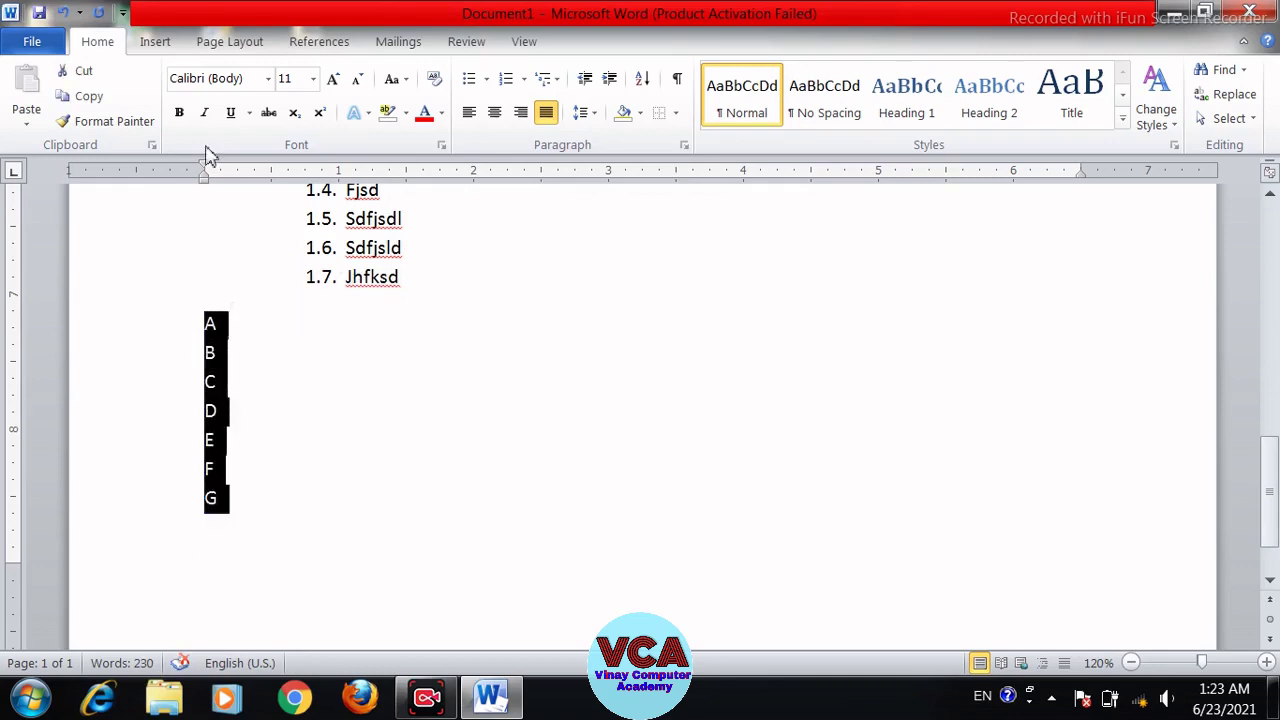
{"action": "left_click", "coordinate": [643, 79]}
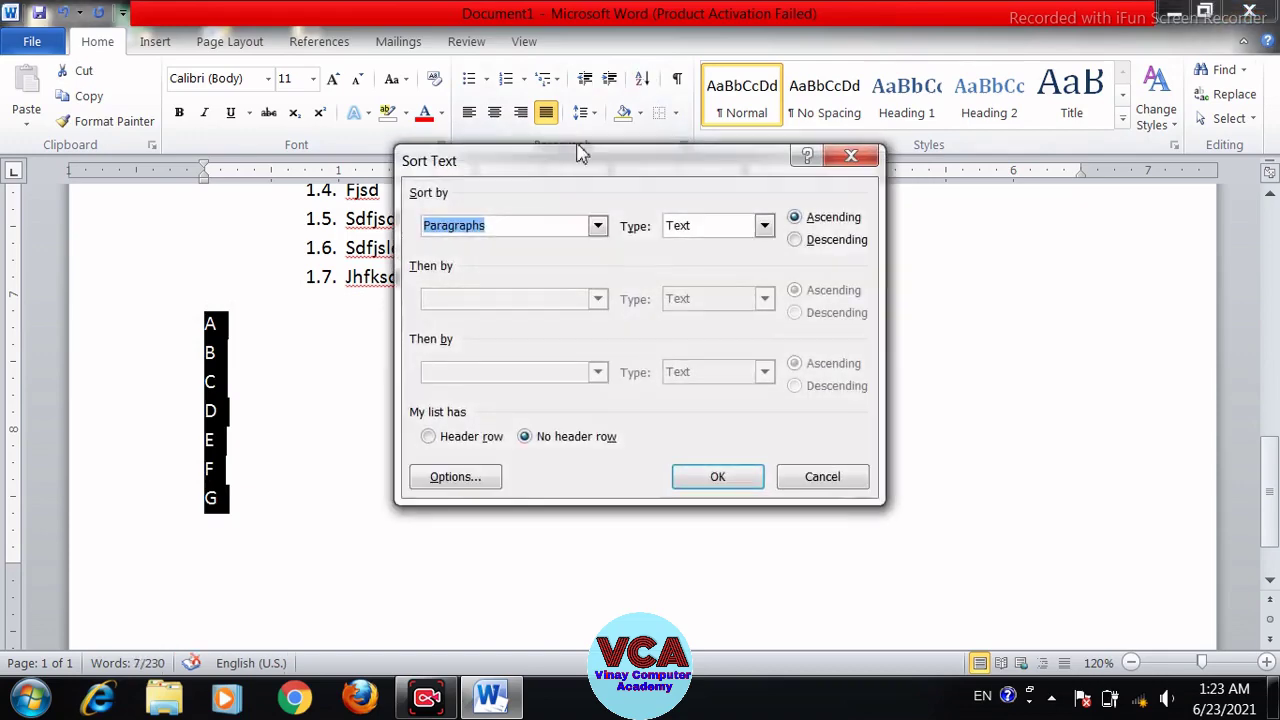
{"action": "left_click", "coordinate": [806, 244]}
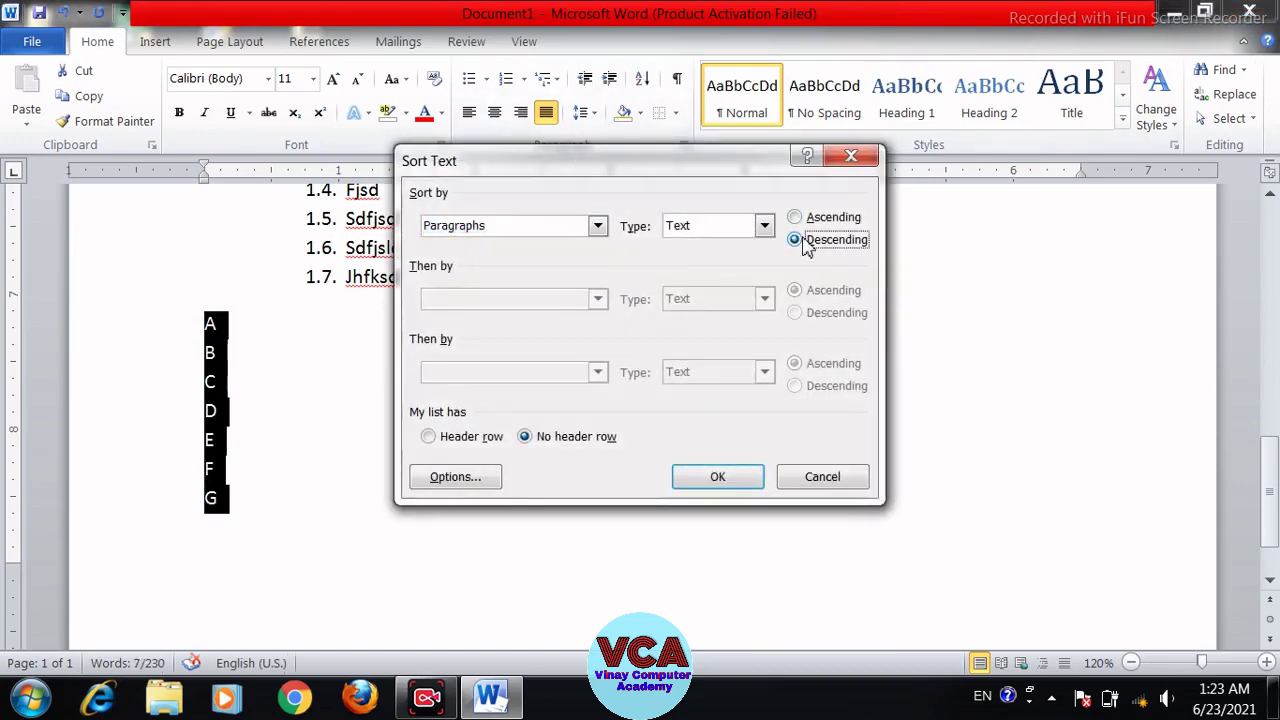
{"action": "left_click", "coordinate": [720, 479]}
{"action": "left_click", "coordinate": [341, 460]}
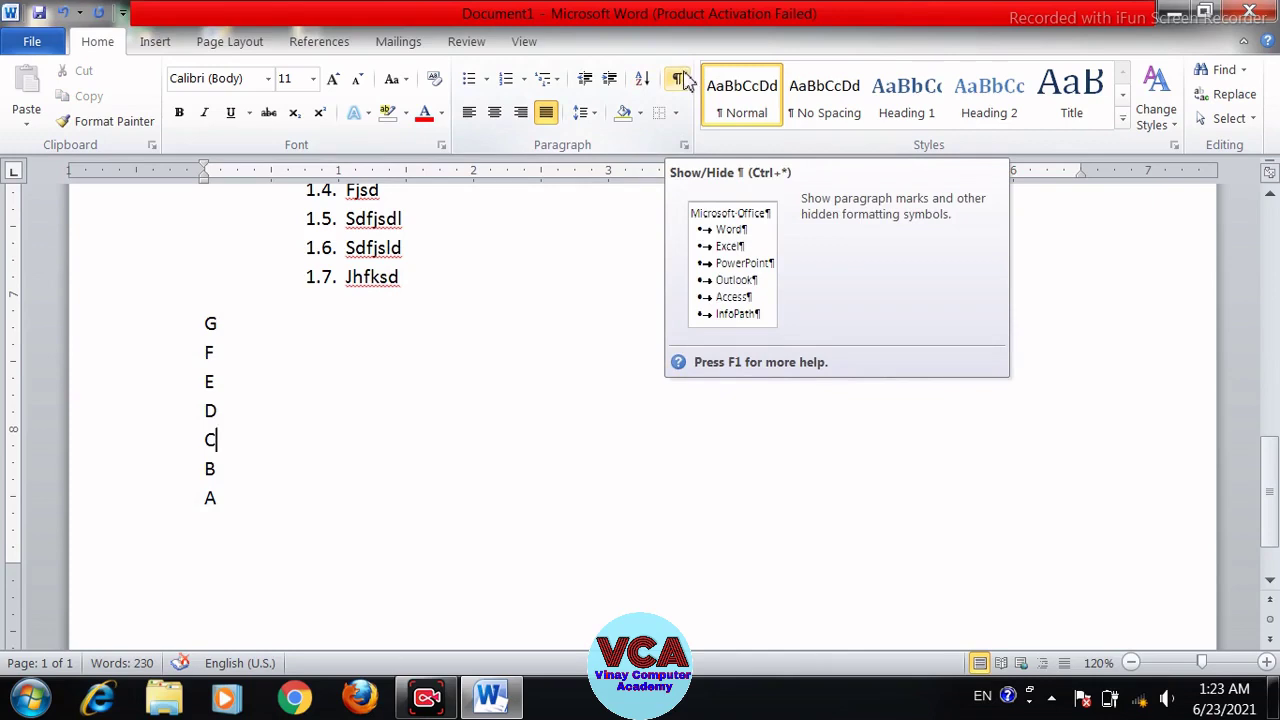
{"action": "left_click", "coordinate": [457, 277]}
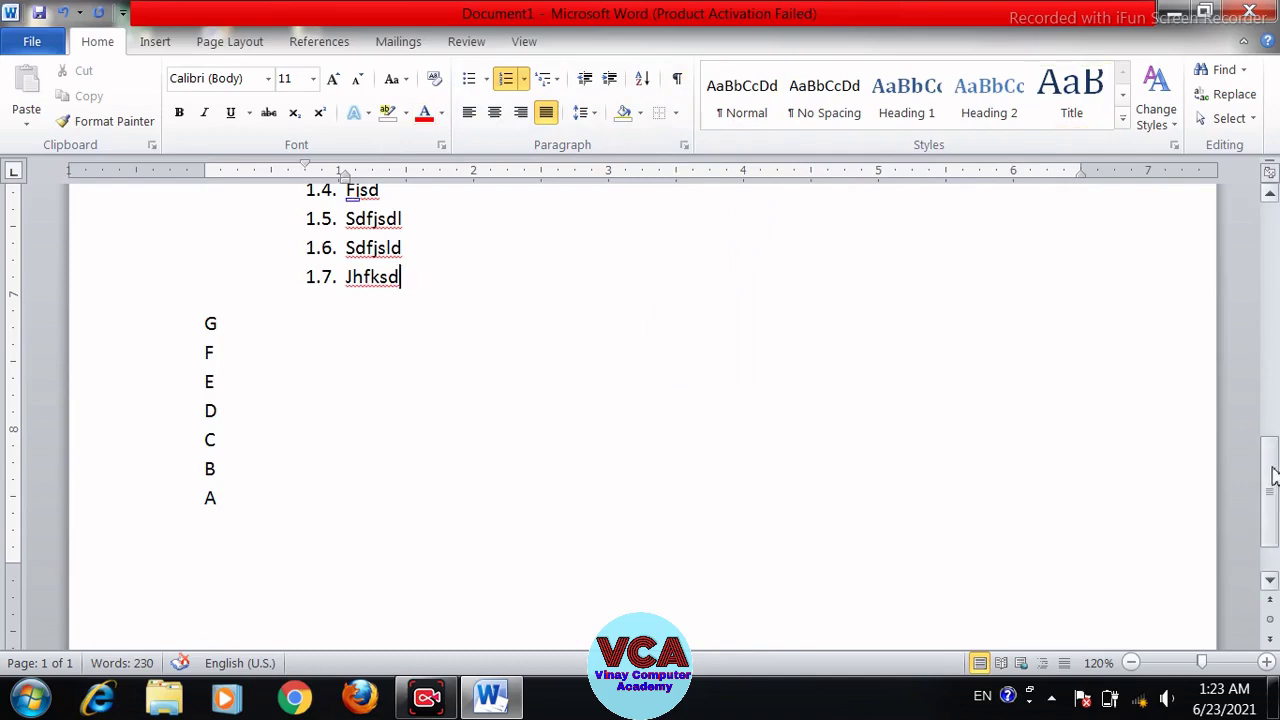
{"action": "left_click_drag", "start_coordinate": [1272, 475], "coordinate": [1262, 300]}
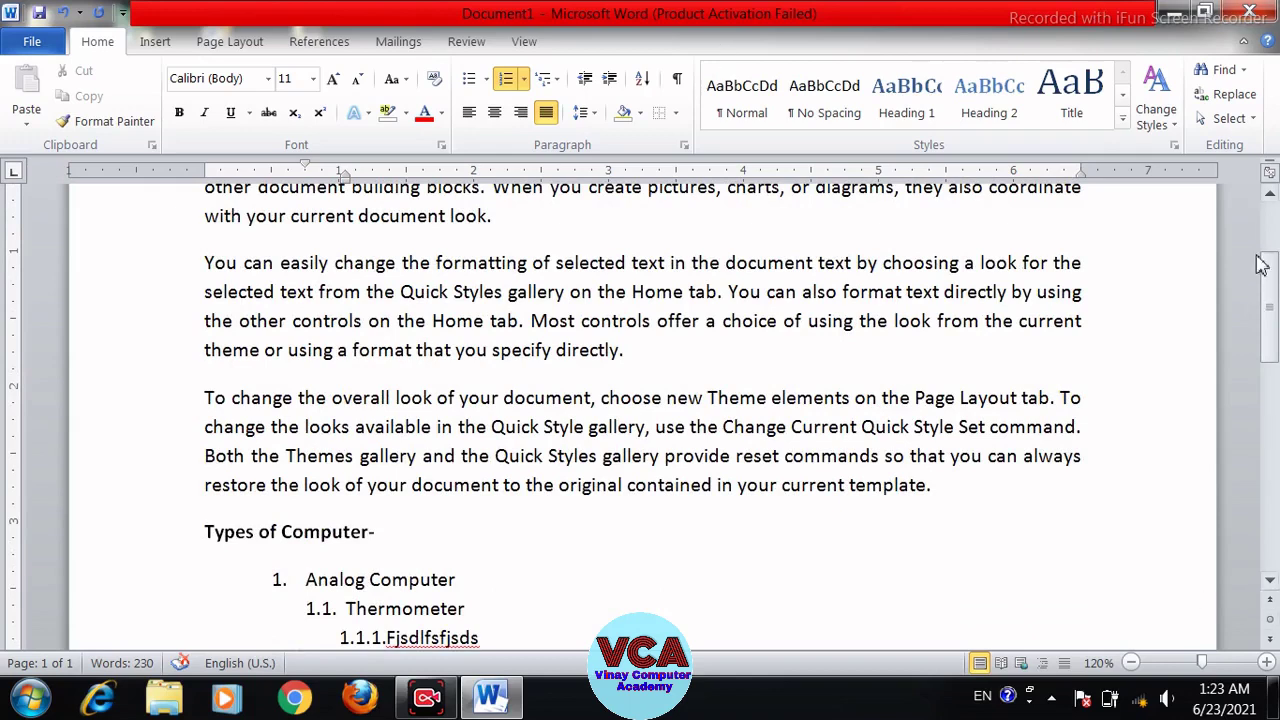
- Show the paragraph marks and other hidden formatting symbols, and review them throughout the document
{"action": "left_click_drag", "start_coordinate": [1274, 342], "coordinate": [1274, 302]}
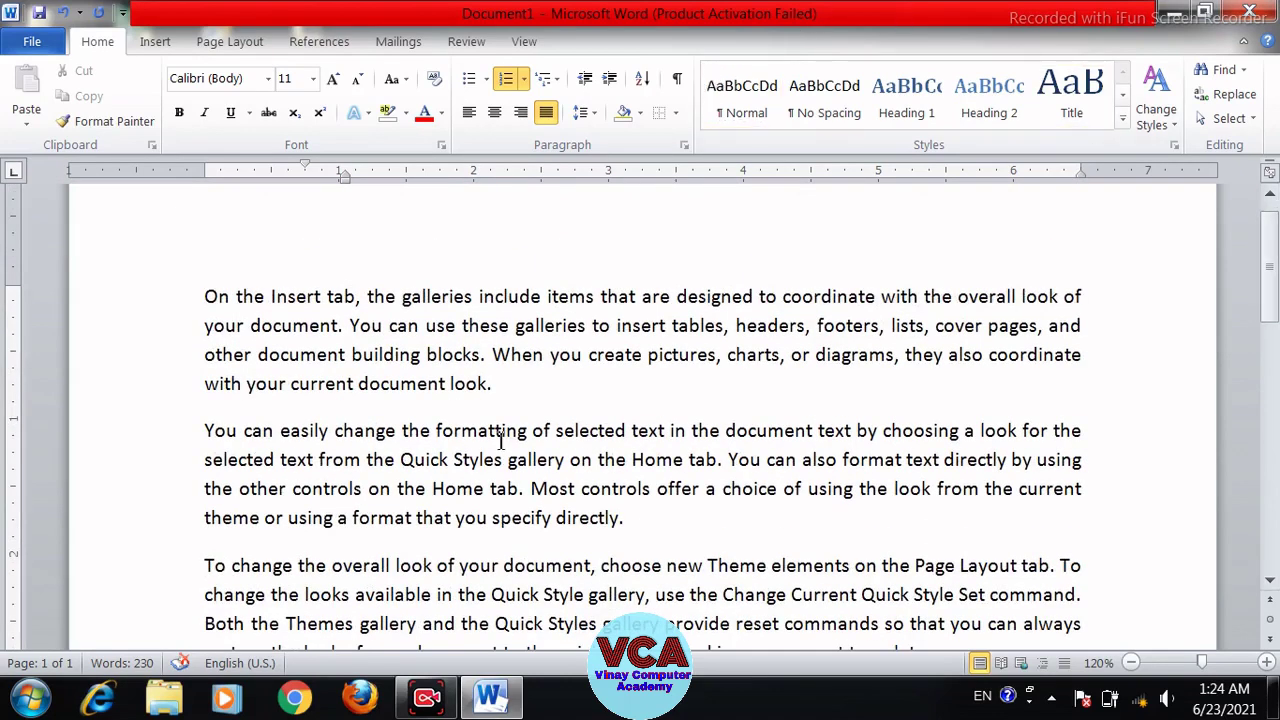
{"action": "left_click", "coordinate": [678, 82]}
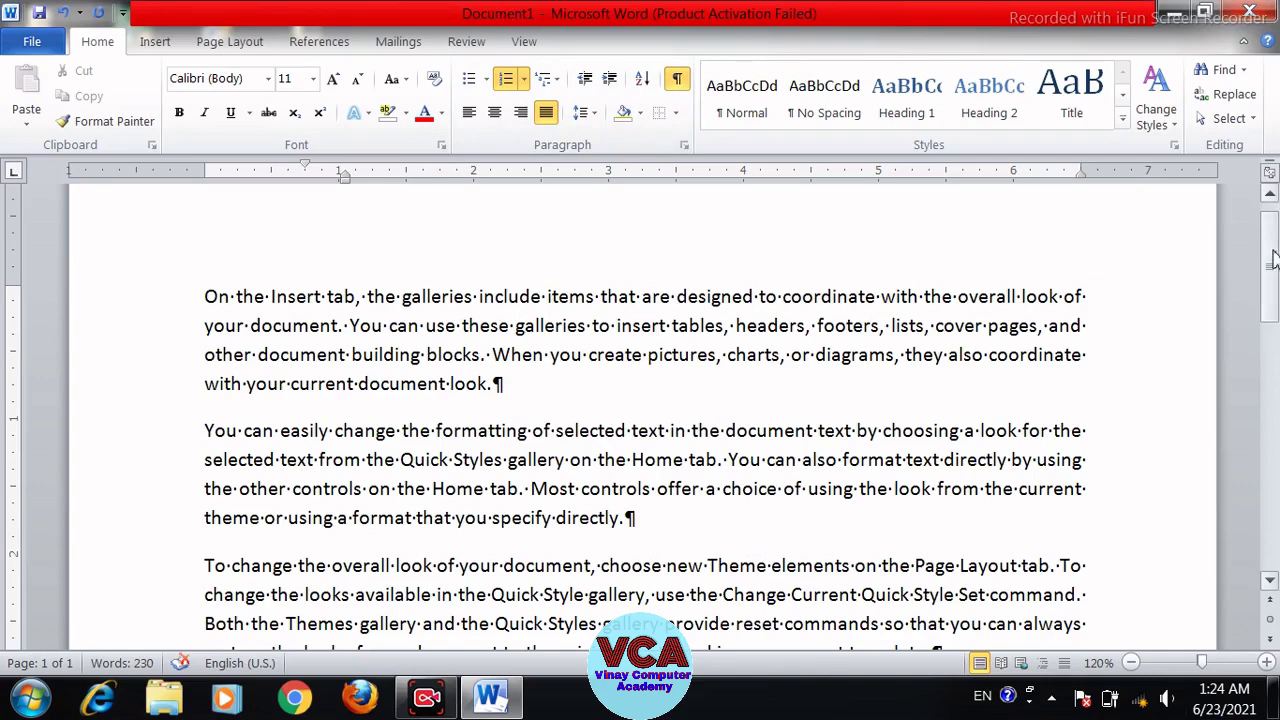
{"action": "left_click_drag", "start_coordinate": [1272, 258], "coordinate": [1272, 302]}
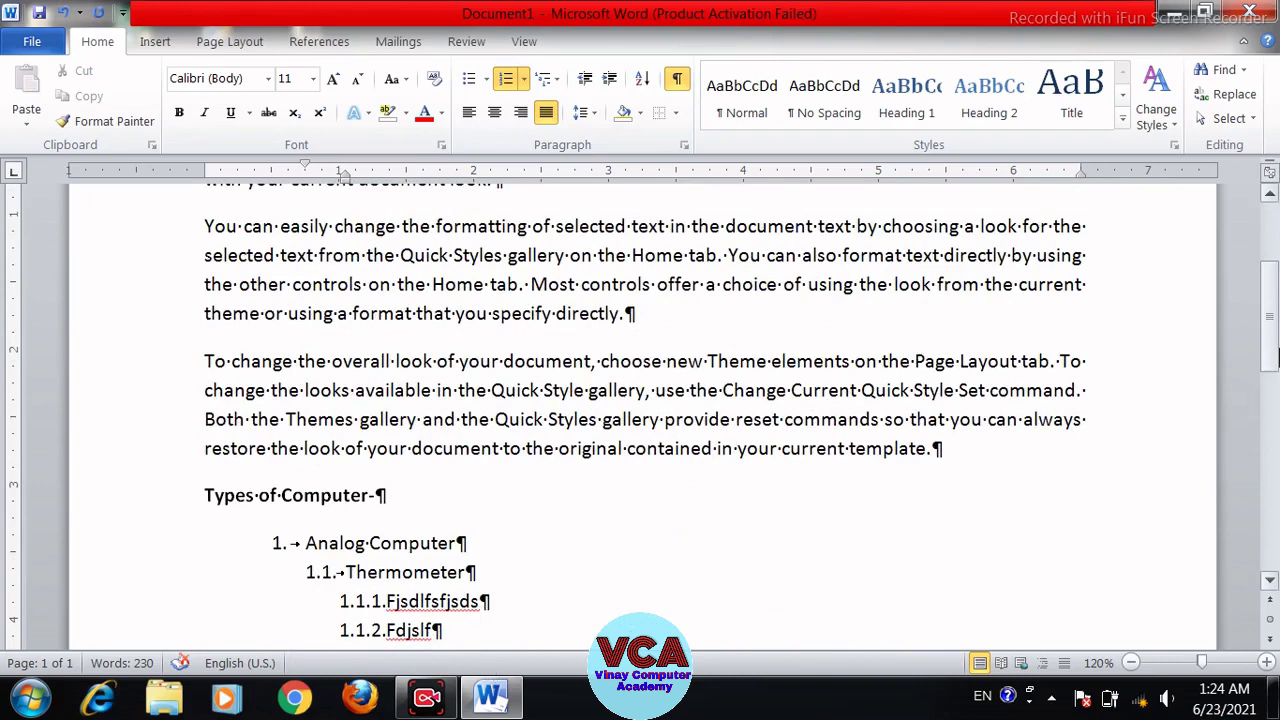
{"action": "left_click_drag", "start_coordinate": [1271, 364], "coordinate": [1270, 515]}
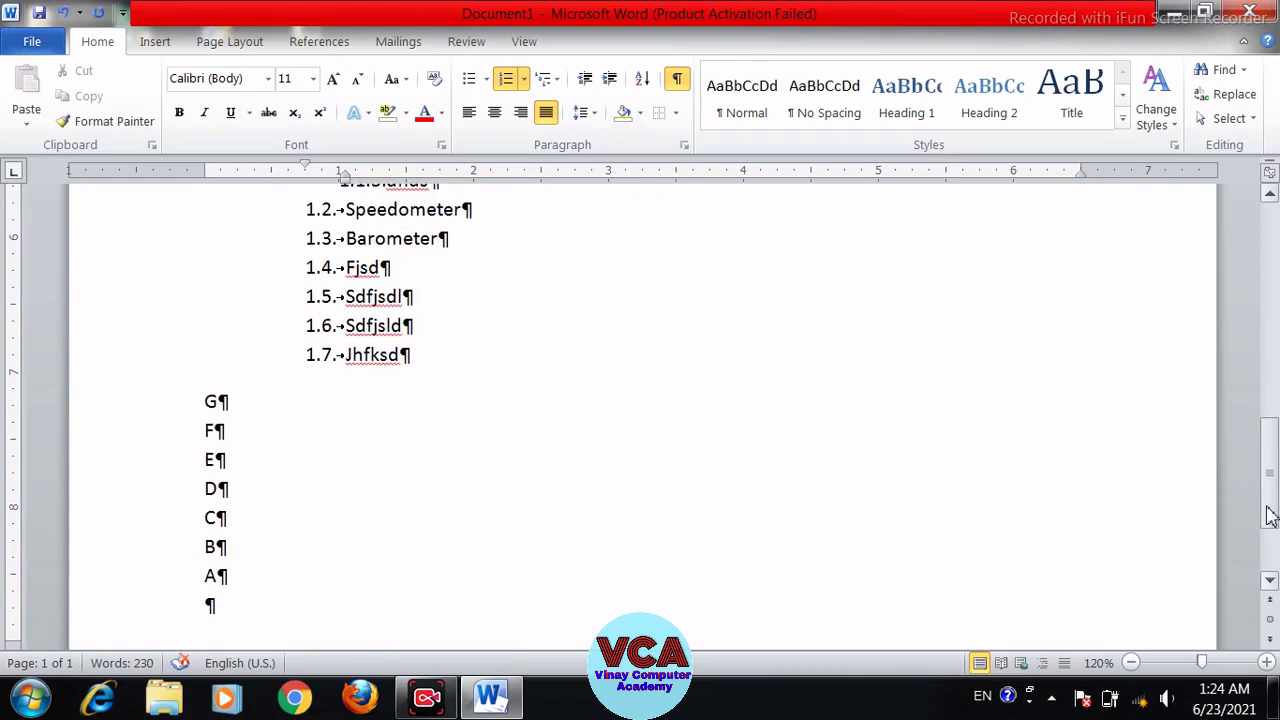
{"action": "left_click_drag", "start_coordinate": [1270, 515], "coordinate": [1264, 358]}
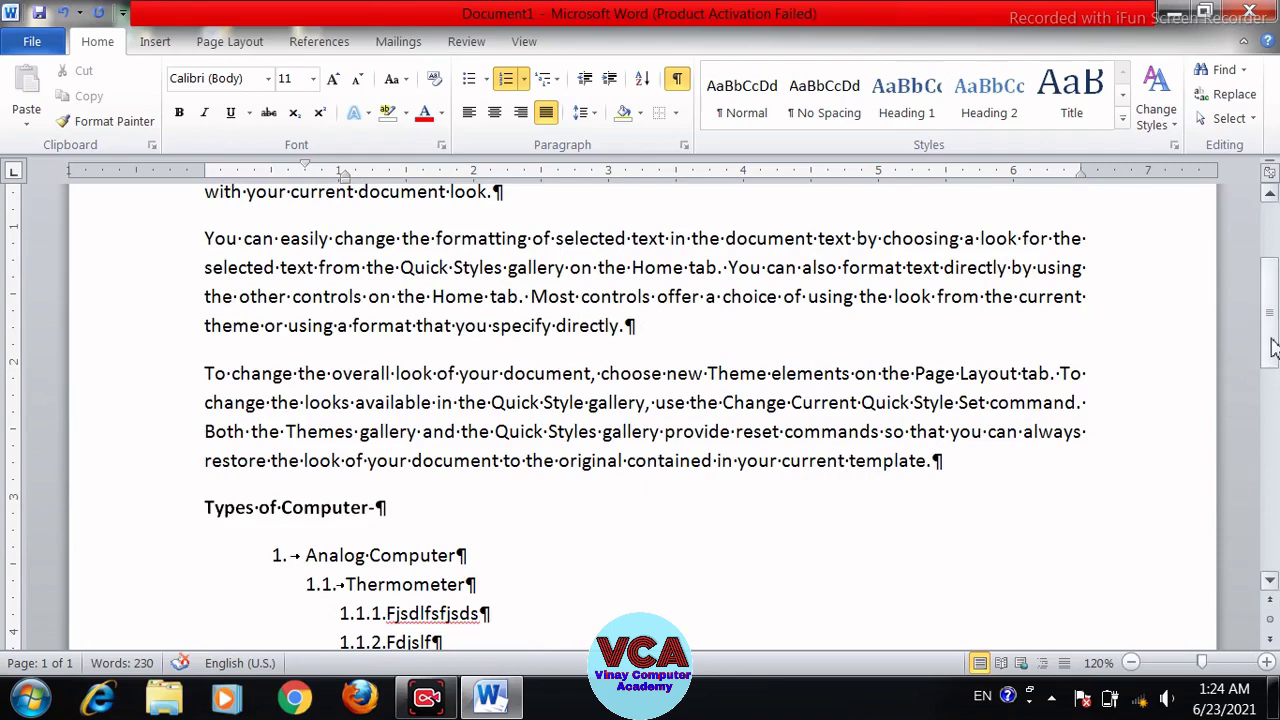
{"action": "left_click_drag", "start_coordinate": [1268, 342], "coordinate": [1270, 328]}
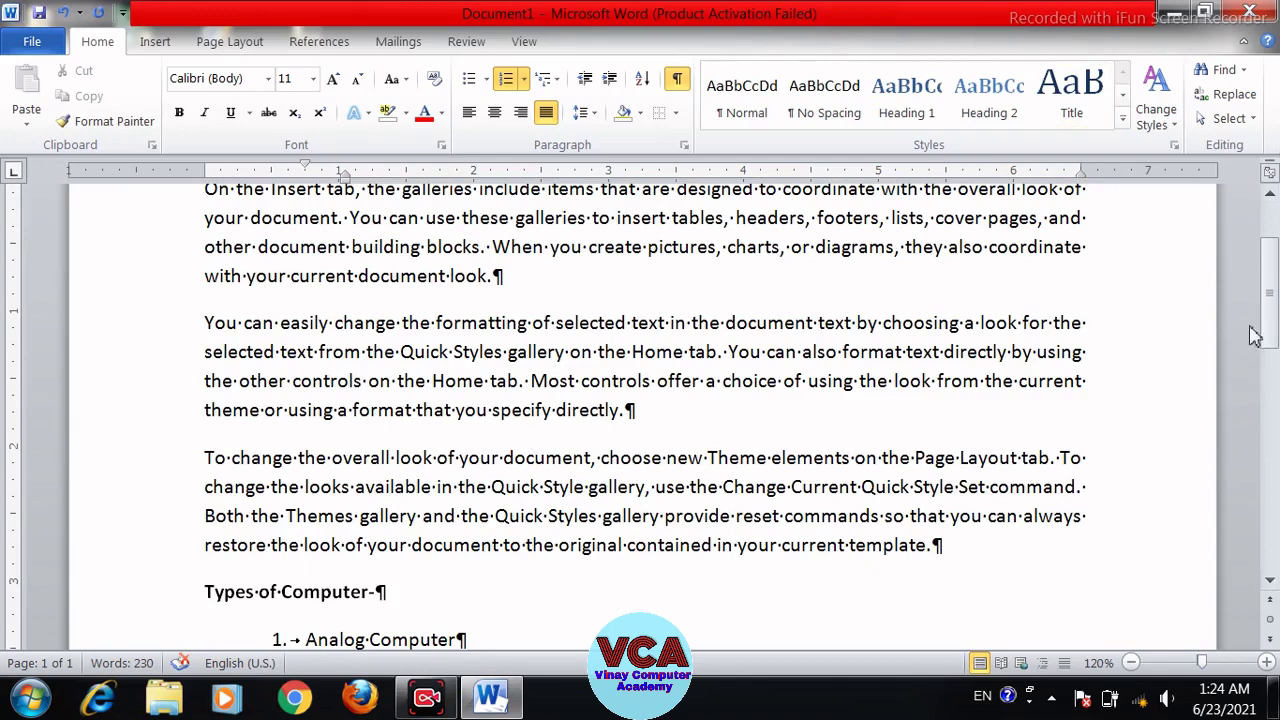
{"action": "left_click_drag", "start_coordinate": [1270, 338], "coordinate": [1272, 322]}
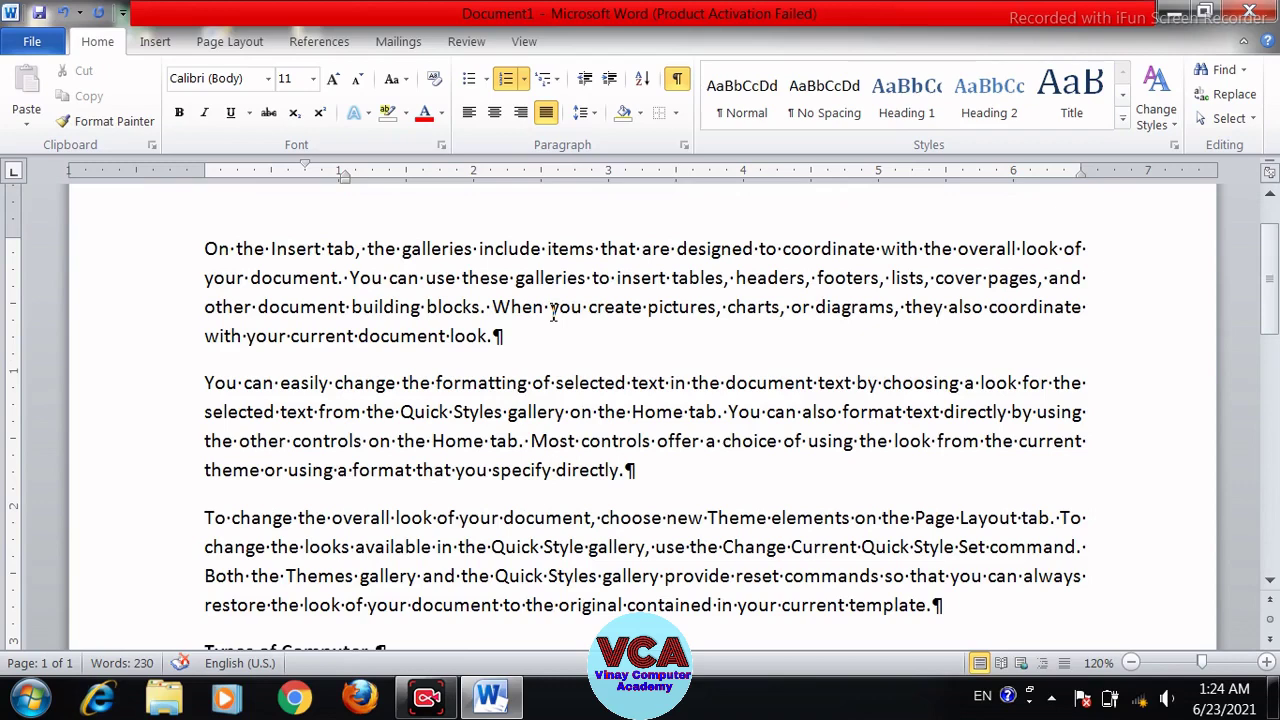
- Examine the space mark after "When" and the paragraph end marks, and hide the formatting symbols again
{"action": "left_click_drag", "start_coordinate": [552, 312], "coordinate": [545, 312]}
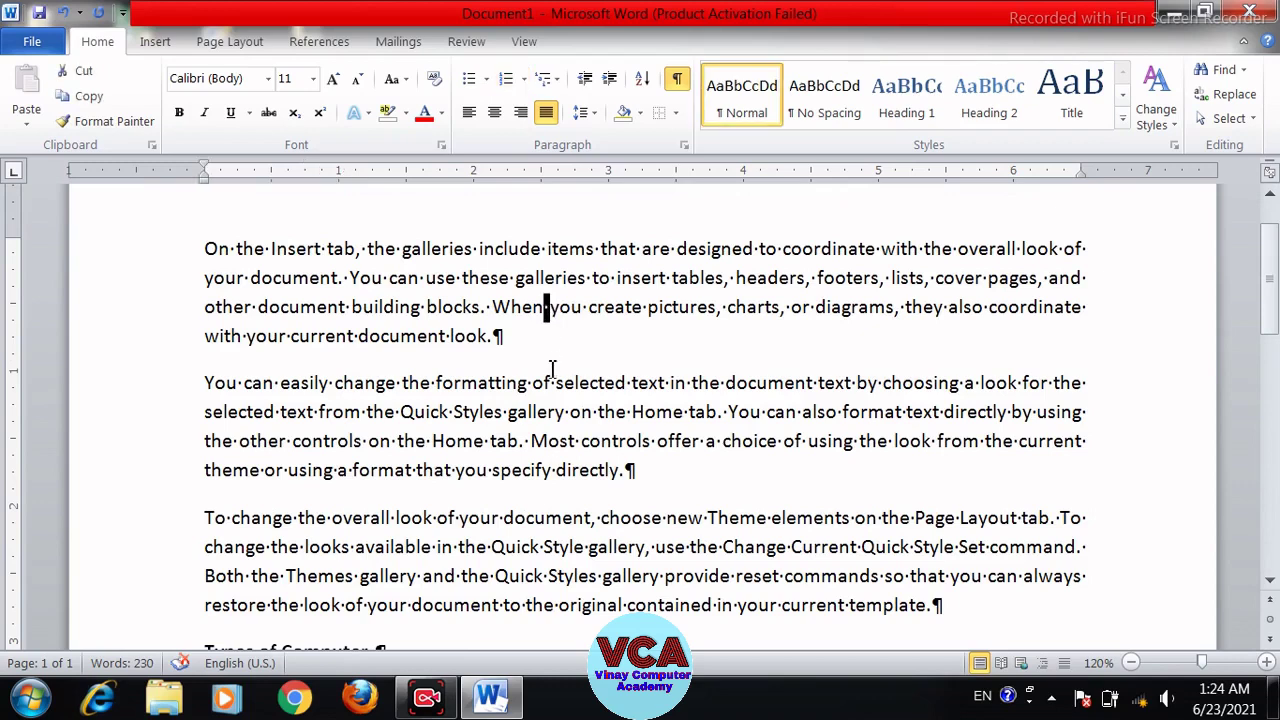
{"action": "left_click", "coordinate": [552, 340]}
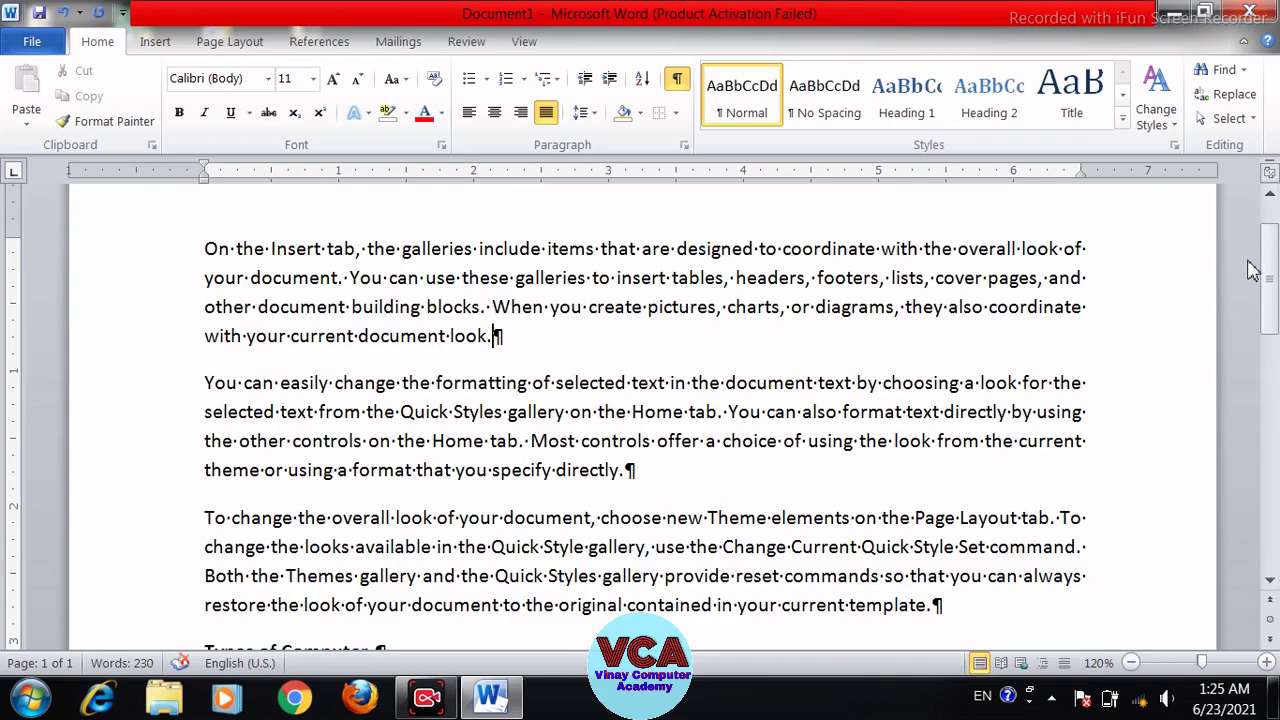
{"action": "left_click_drag", "start_coordinate": [1270, 272], "coordinate": [1272, 277]}
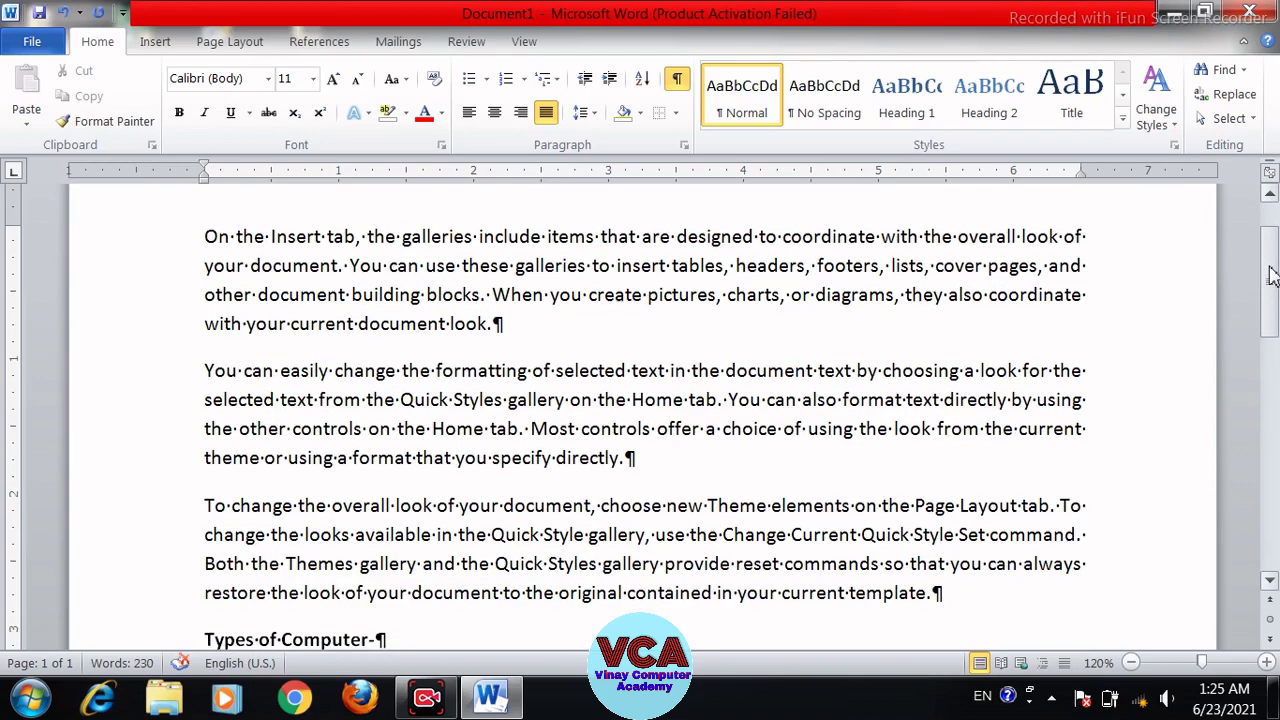
{"action": "left_click_drag", "start_coordinate": [1272, 277], "coordinate": [1272, 317]}
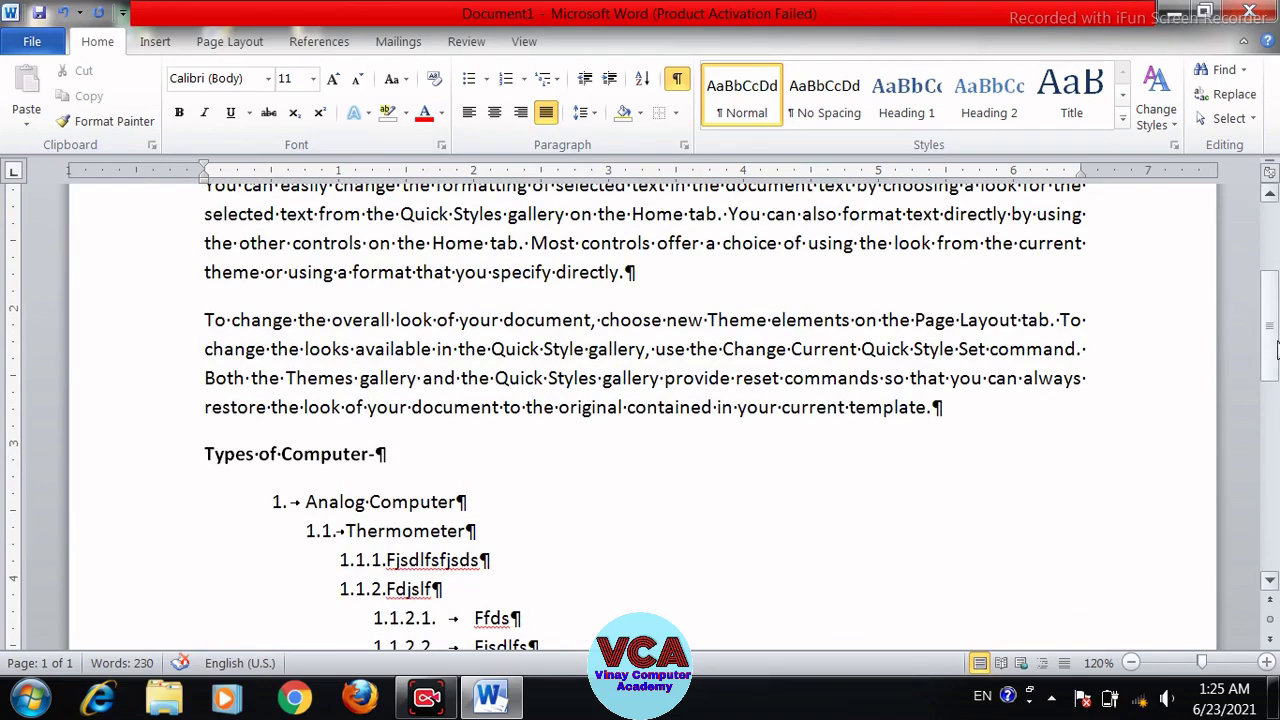
{"action": "left_click_drag", "start_coordinate": [1276, 345], "coordinate": [1276, 383]}
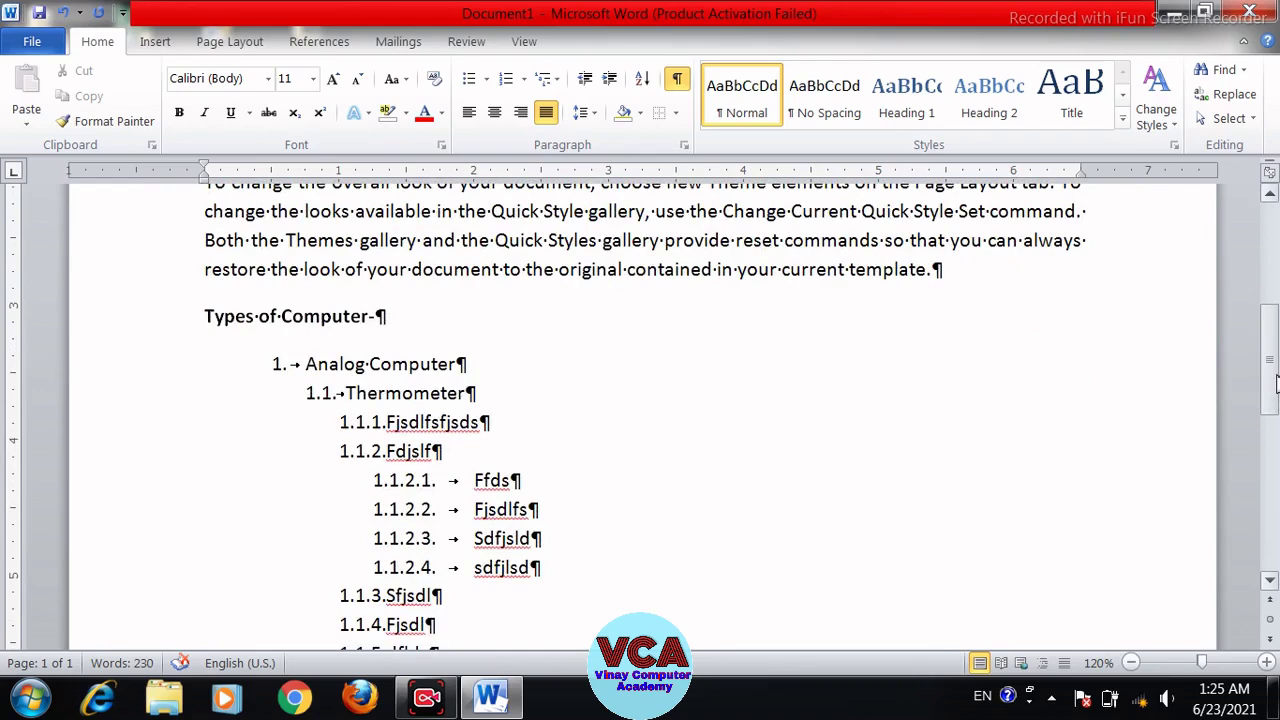
{"action": "left_click_drag", "start_coordinate": [1276, 383], "coordinate": [1250, 270]}
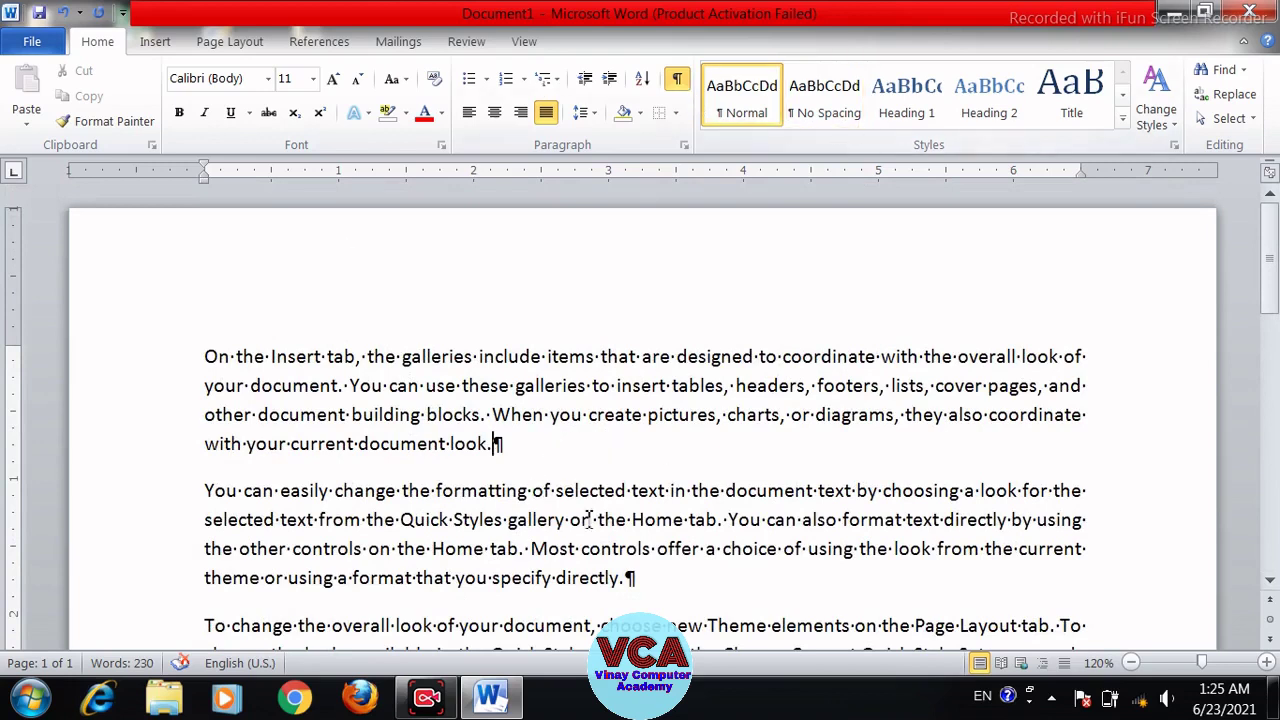
{"action": "left_click", "coordinate": [677, 78]}
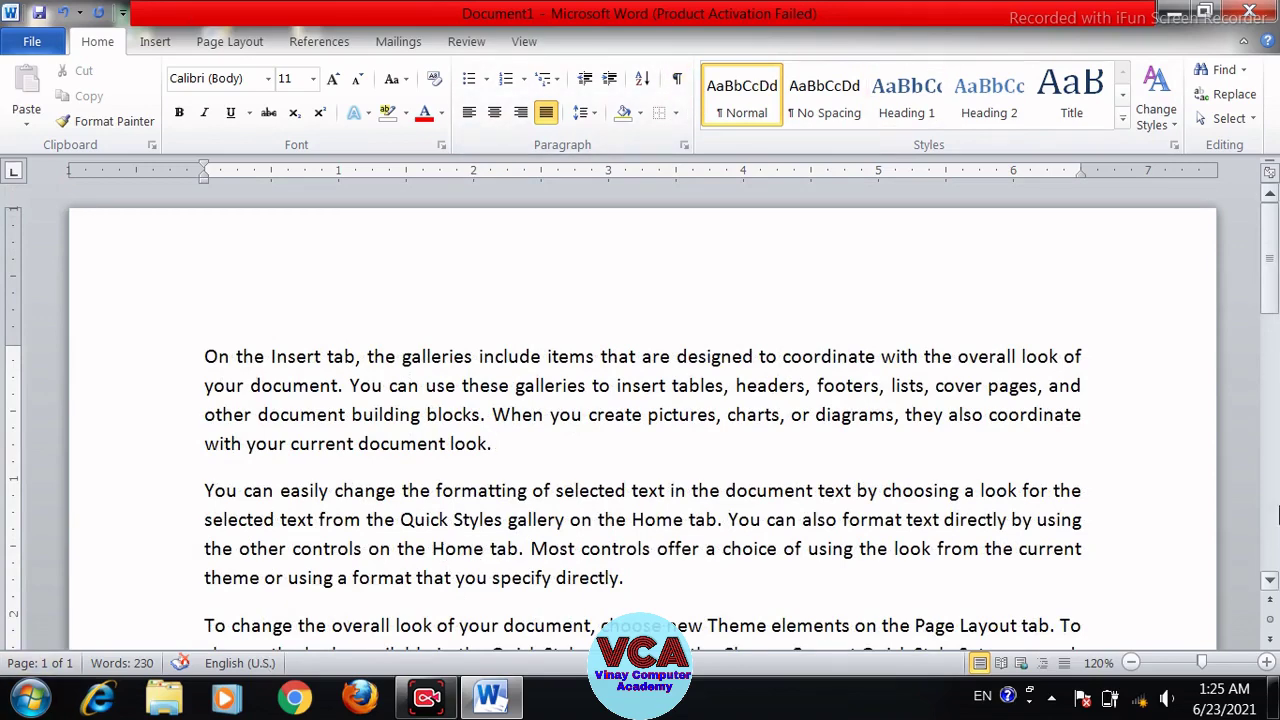
- Delete the "Types of Computer-" heading together with its multilevel list and the letter lines below it
{"action": "mouse_move", "coordinate": [1277, 260]}
{"action": "left_mouse_down"}
{"action": "mouse_move", "coordinate": [1277, 292]}
{"action": "mouse_move", "coordinate": [1273, 254]}
{"action": "left_mouse_up"}
{"action": "left_click_drag", "start_coordinate": [1274, 292], "coordinate": [1271, 560]}
{"action": "left_click_drag", "start_coordinate": [222, 478], "coordinate": [249, 366]}
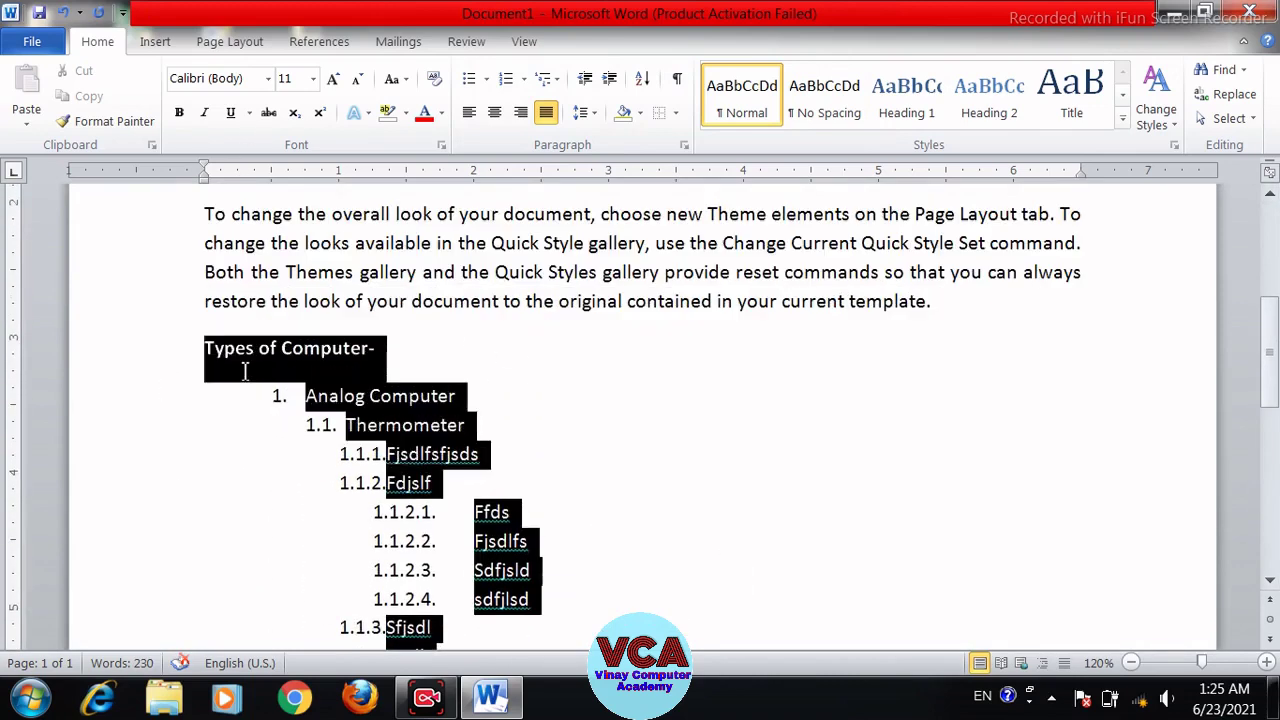
{"action": "key", "text": "Delete"}
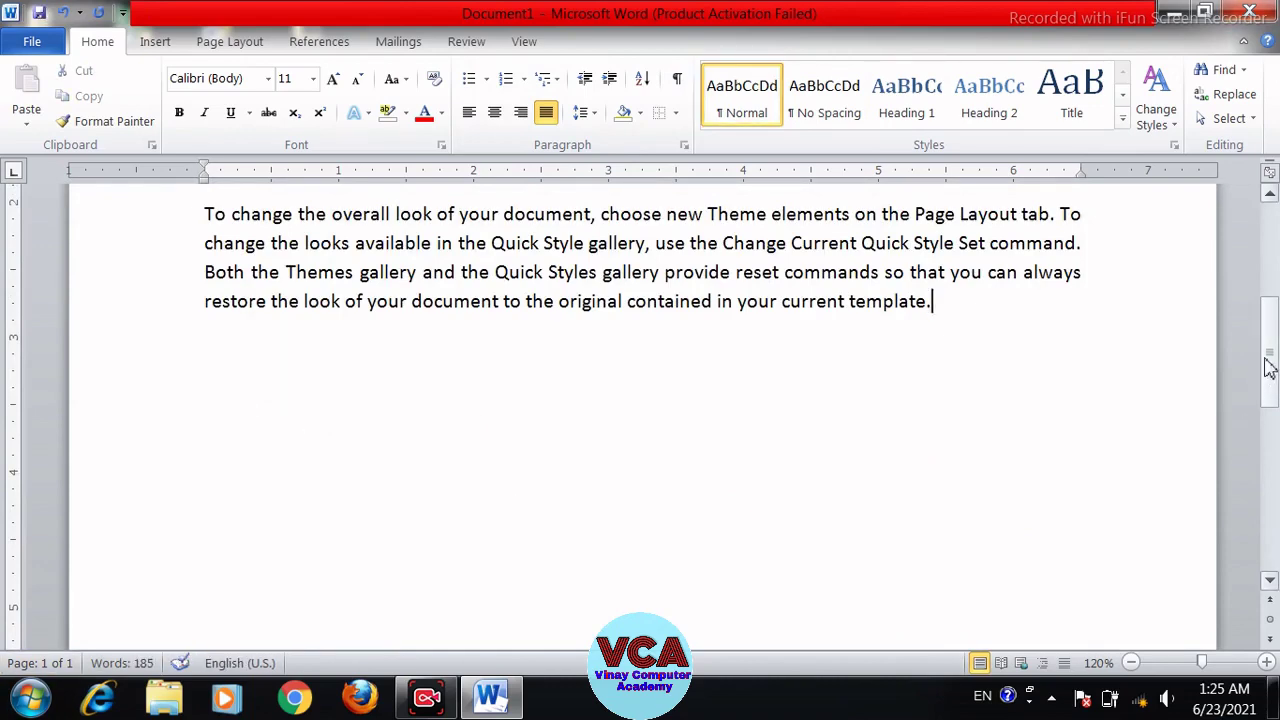
- Apply the Heading 2 quick style to all three remaining paragraphs
{"action": "left_click_drag", "start_coordinate": [1265, 378], "coordinate": [1268, 299]}
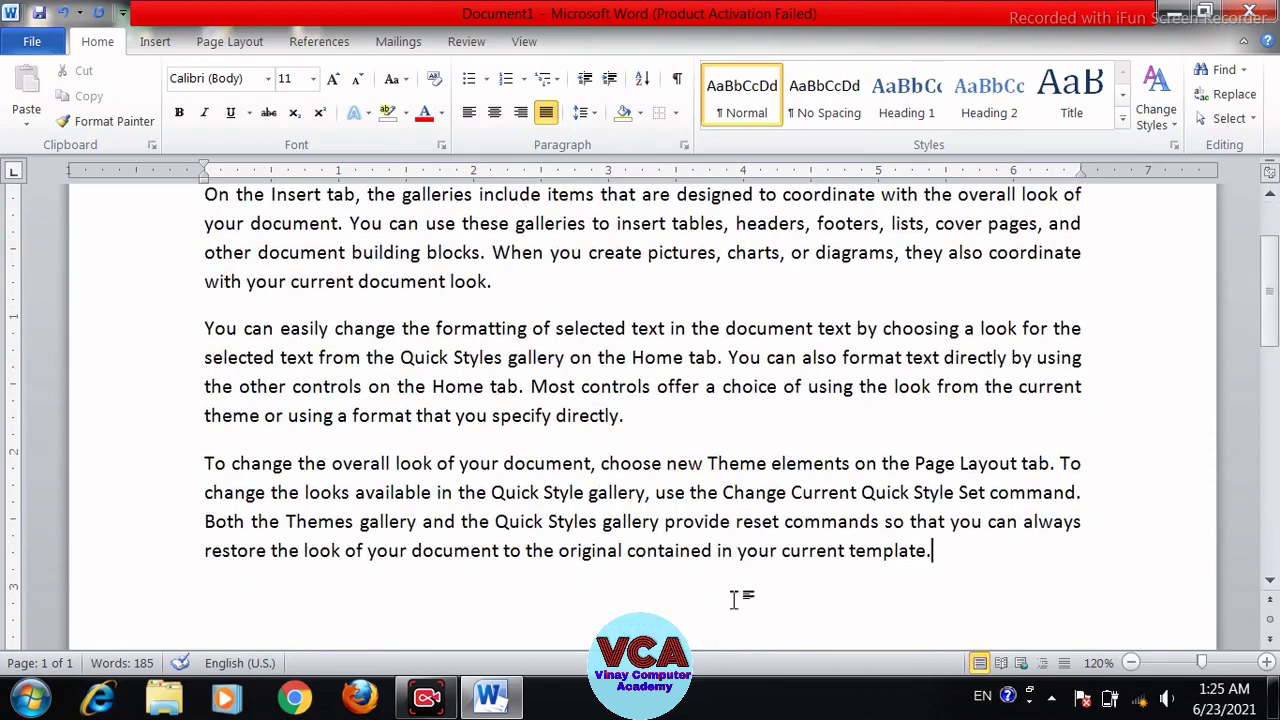
{"action": "left_click_drag", "start_coordinate": [950, 553], "coordinate": [490, 230]}
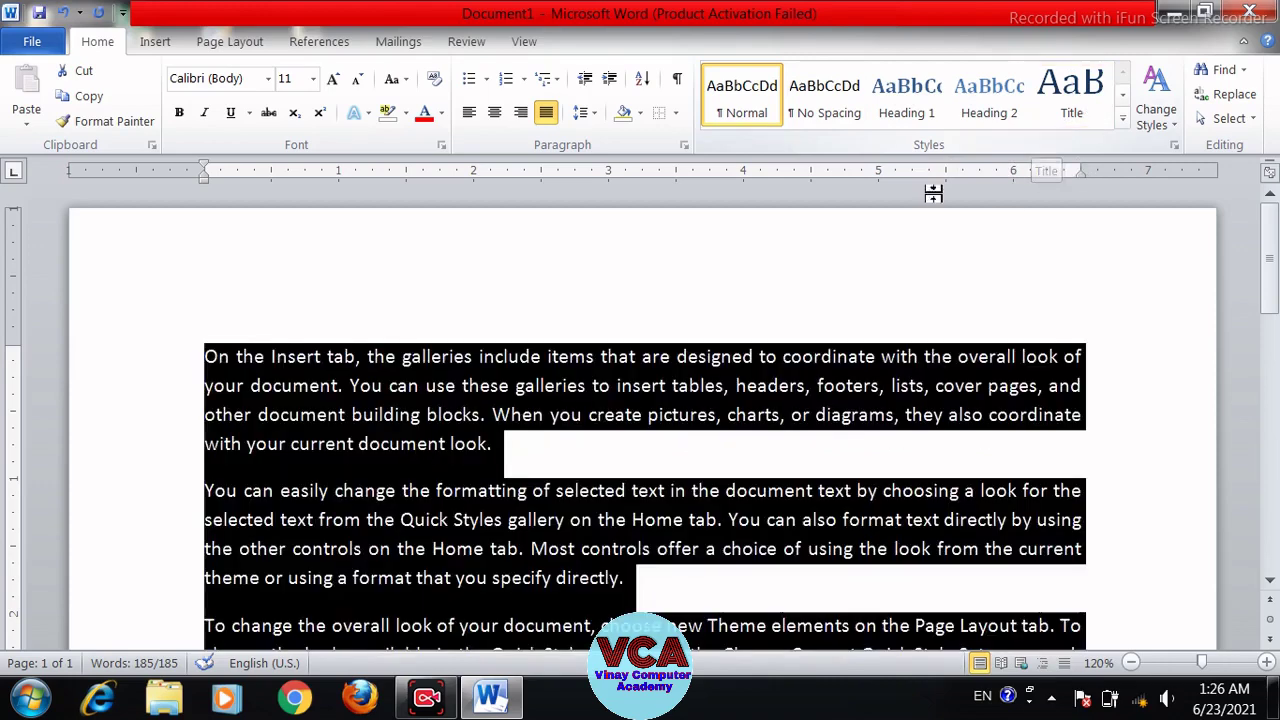
{"action": "left_click", "coordinate": [1122, 104]}
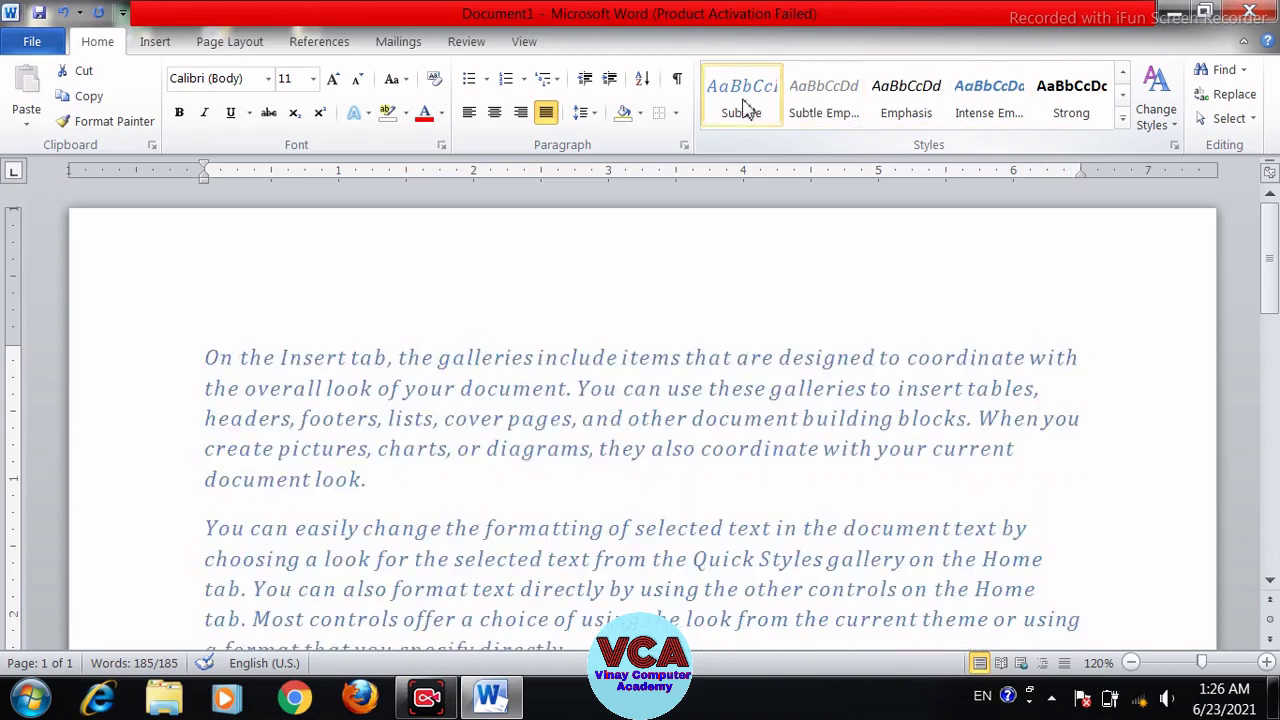
{"action": "left_click", "coordinate": [1122, 120]}
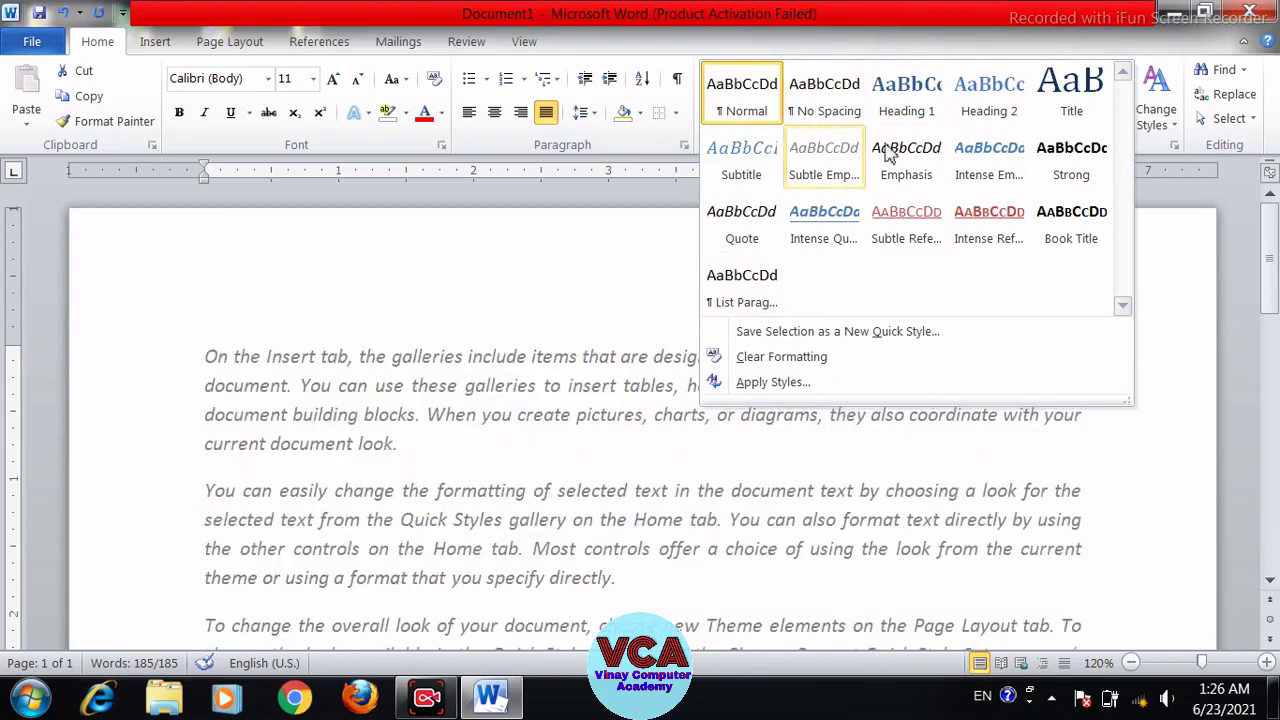
{"action": "left_click", "coordinate": [985, 105]}
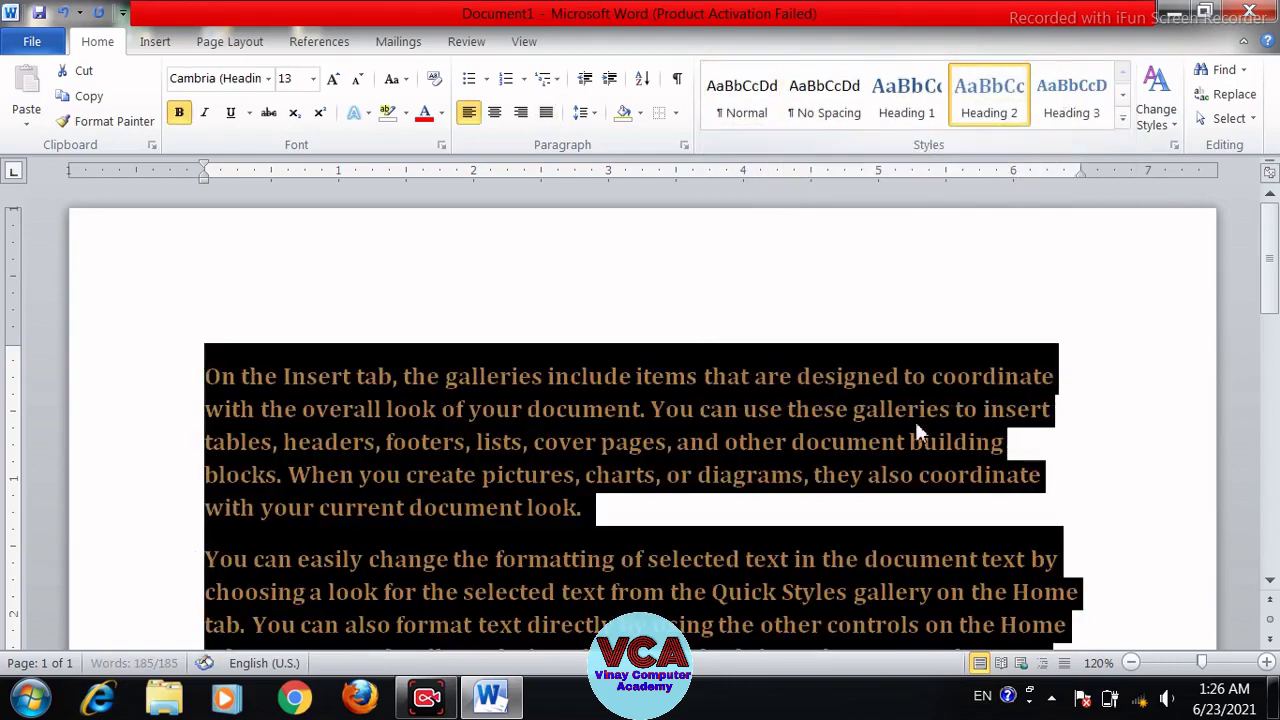
{"action": "left_click_drag", "start_coordinate": [1268, 268], "coordinate": [1268, 346]}
{"action": "left_click", "coordinate": [619, 343]}
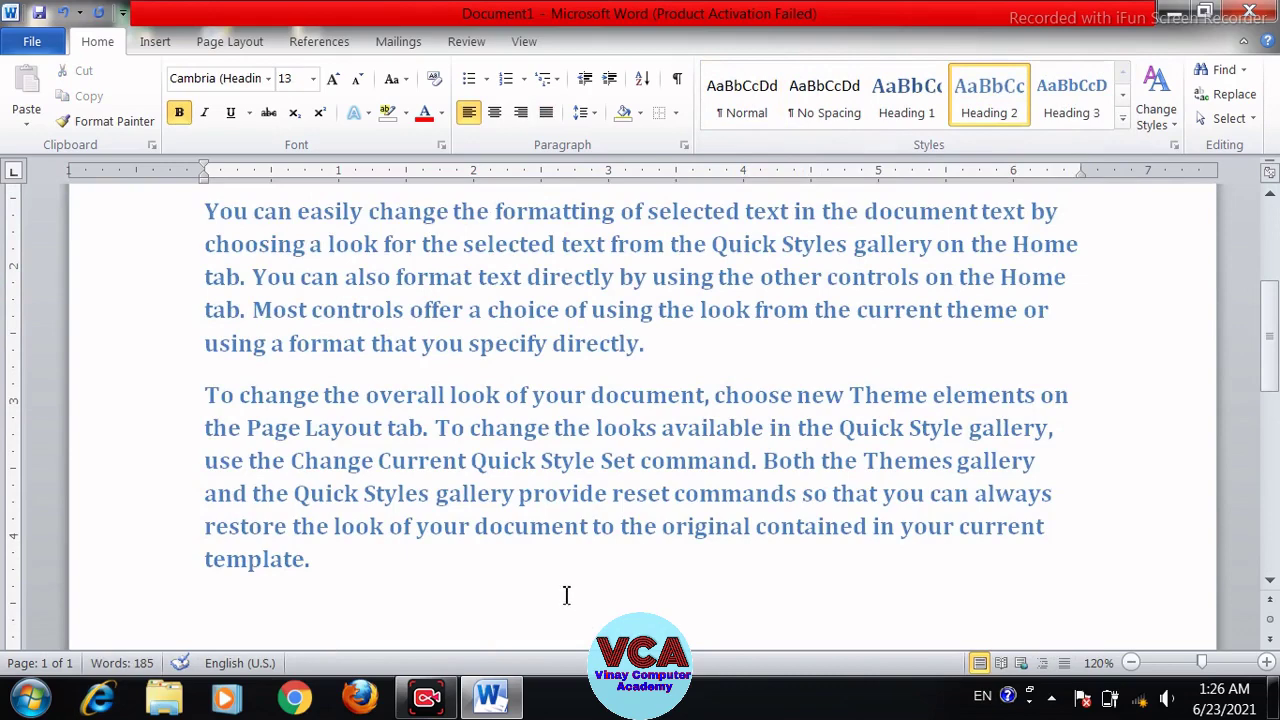
- Select the whole document and change its style colors to the built-in Slipstream scheme
{"action": "left_click_drag", "start_coordinate": [1275, 352], "coordinate": [1270, 280]}
{"action": "key", "text": "ctrl+a"}
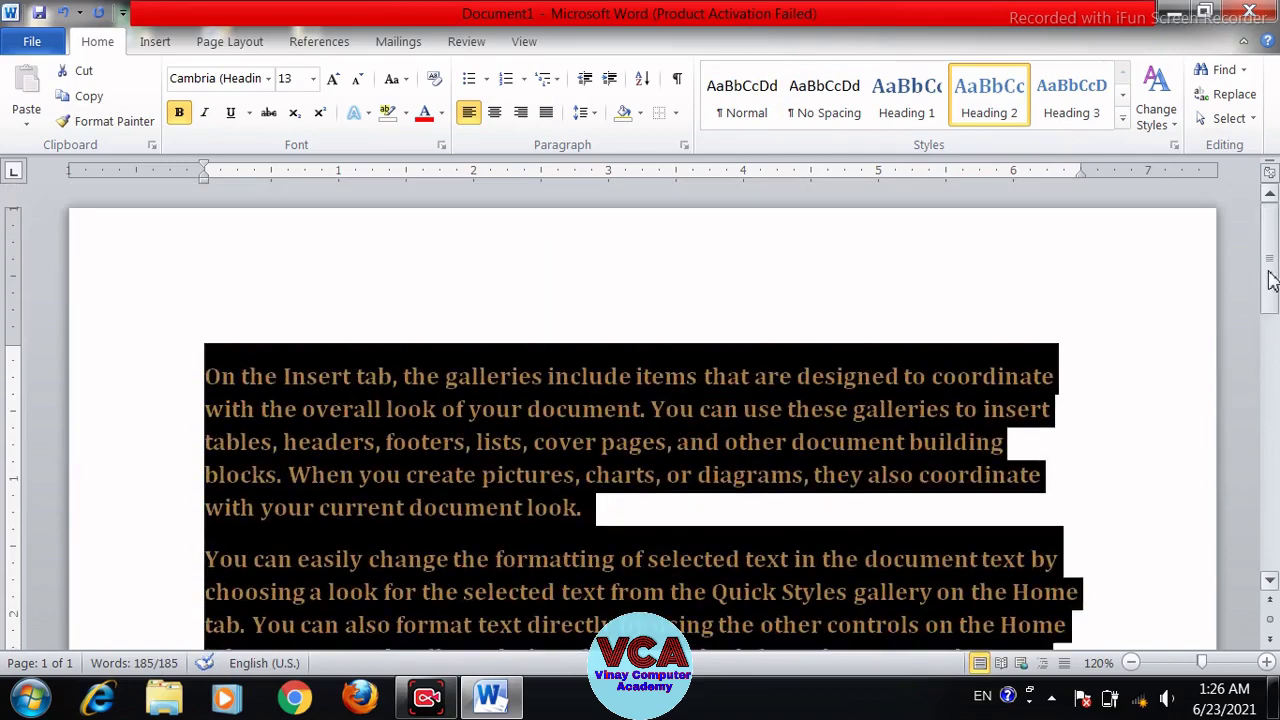
{"action": "left_click", "coordinate": [1174, 126]}
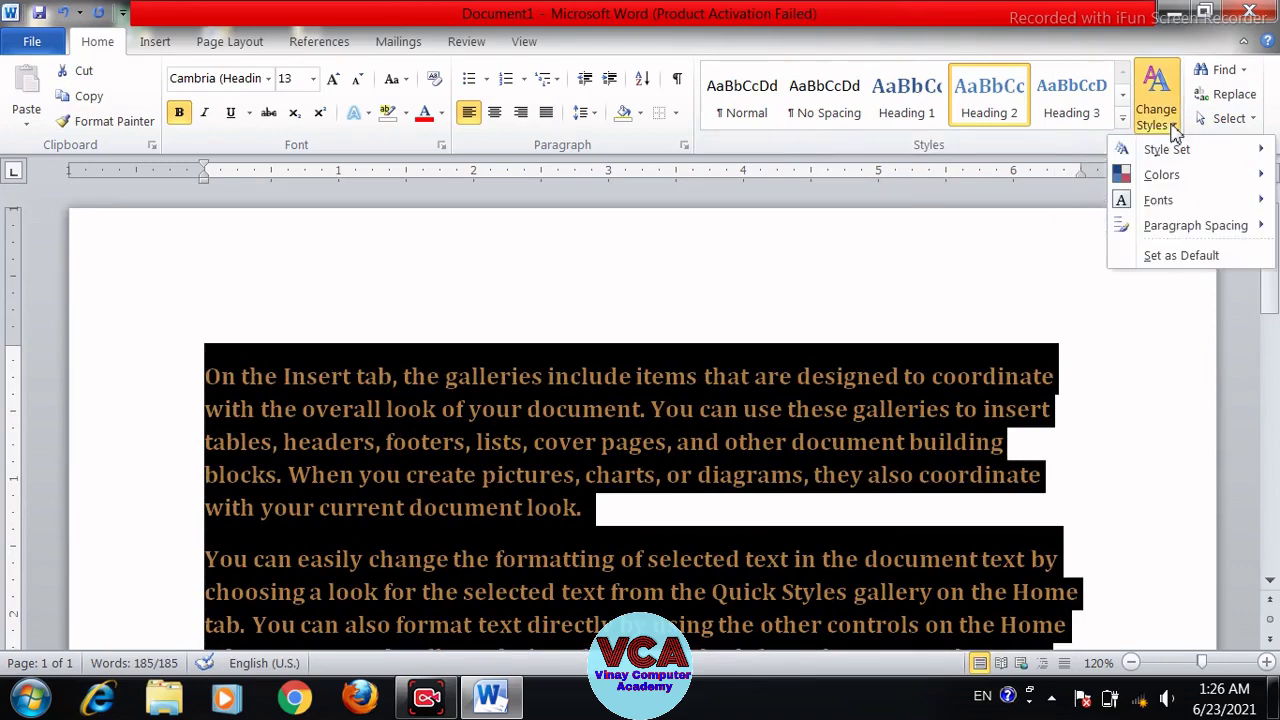
{"action": "mouse_move", "coordinate": [1172, 155]}
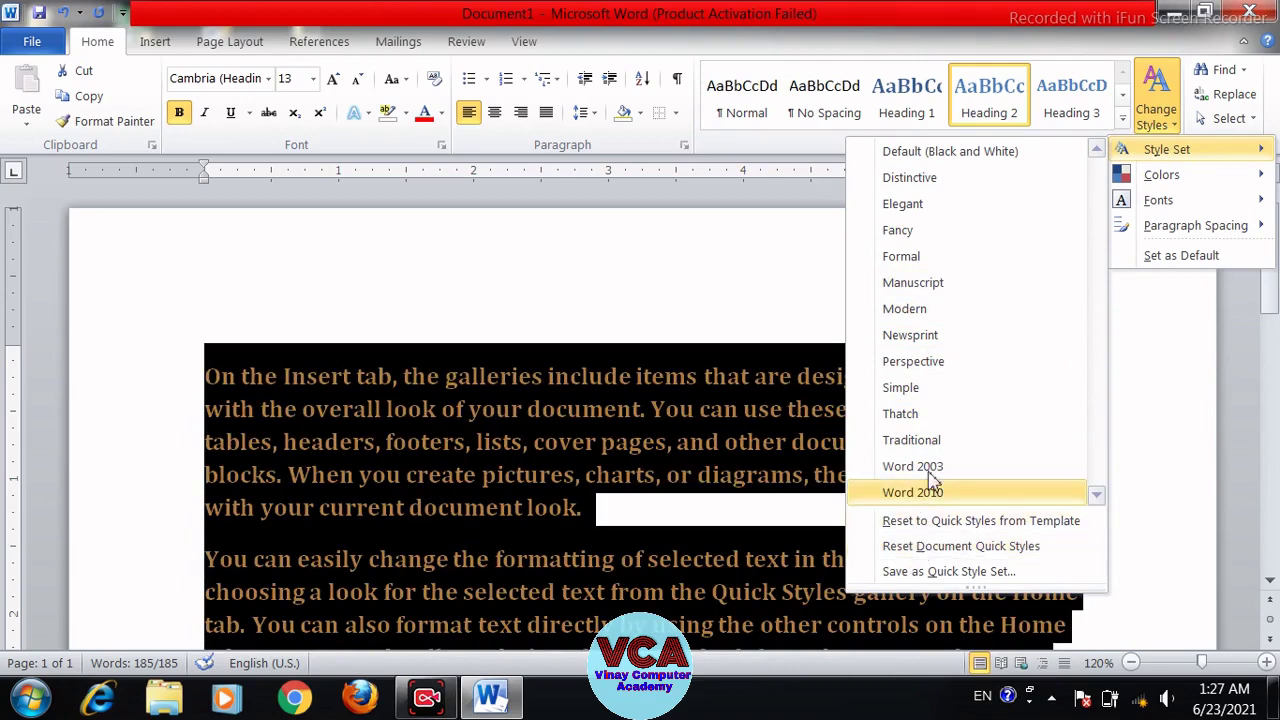
{"action": "mouse_move", "coordinate": [1162, 179]}
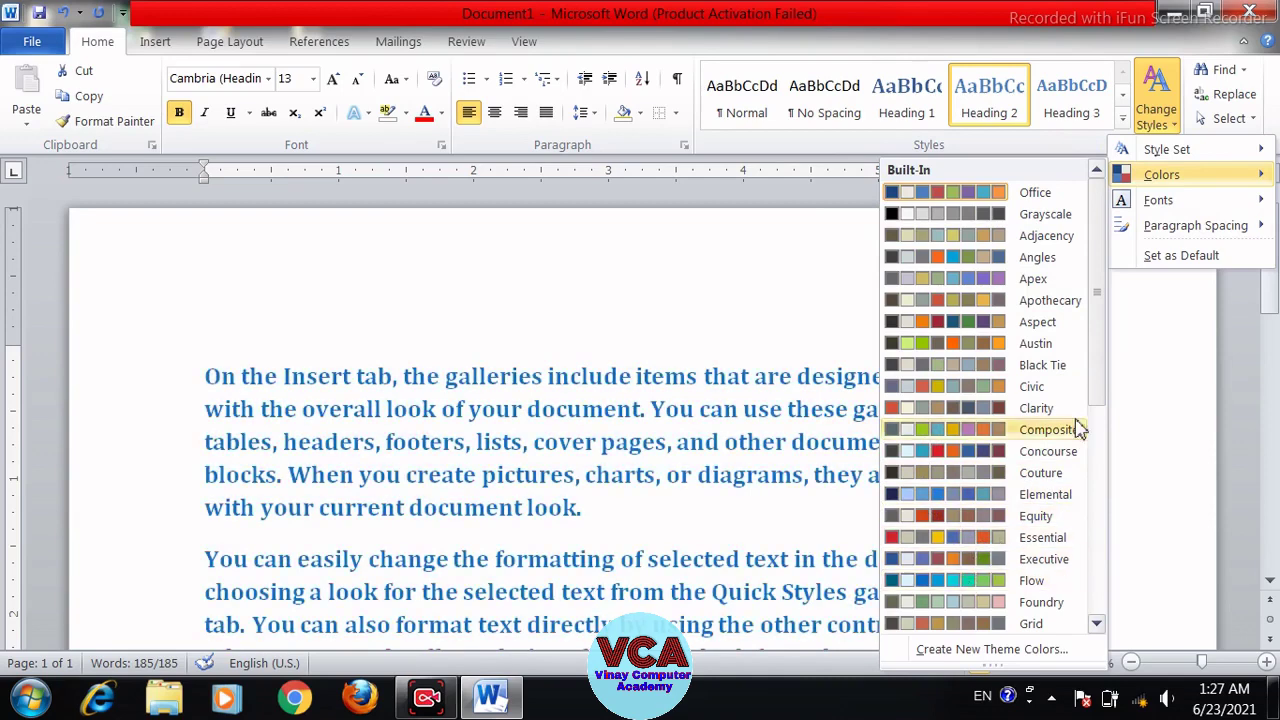
{"action": "left_click_drag", "start_coordinate": [1100, 360], "coordinate": [1094, 609]}
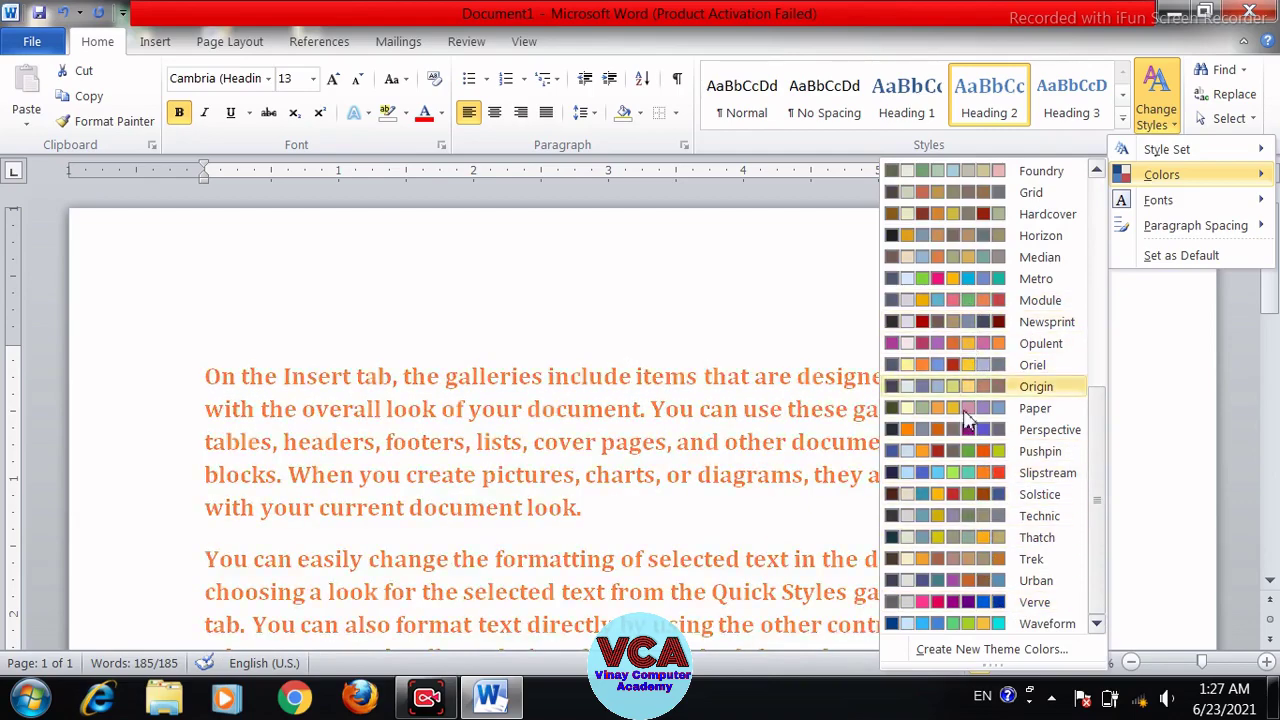
{"action": "left_click", "coordinate": [963, 474]}
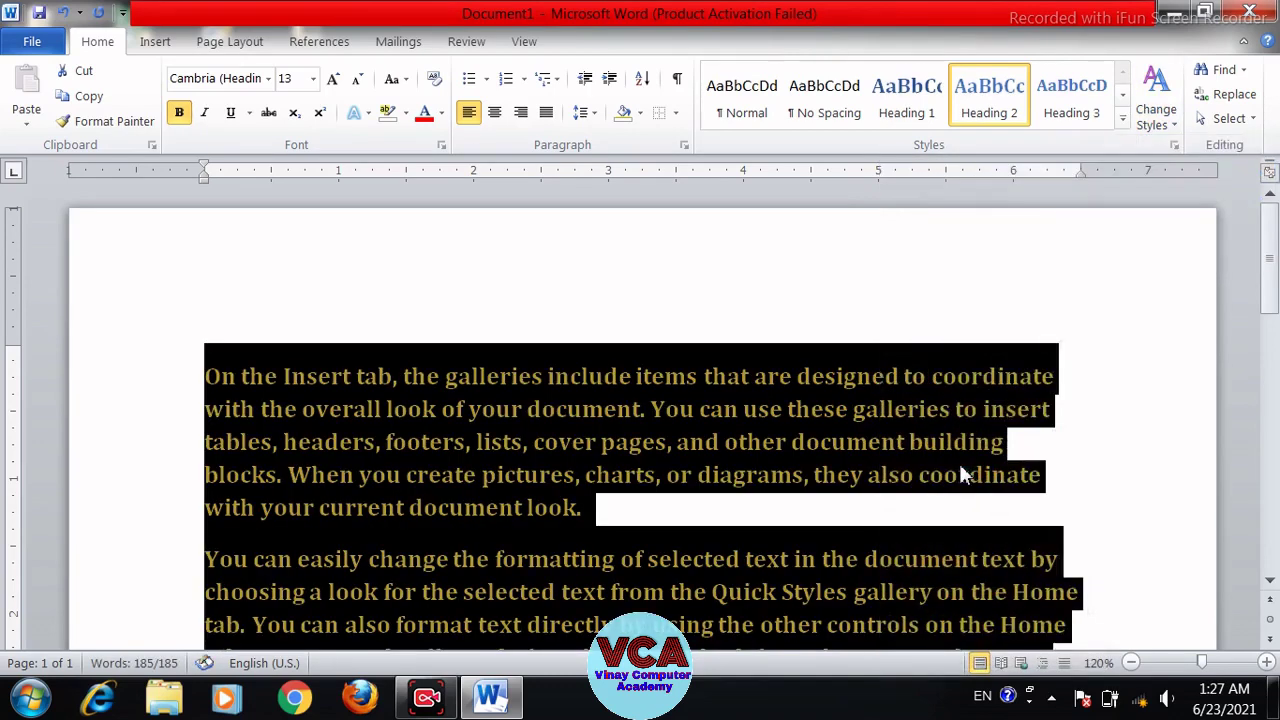
- Browse the built-in theme fonts available for the document's styles without applying one
{"action": "left_click", "coordinate": [1158, 120]}
{"action": "mouse_move", "coordinate": [1182, 205]}
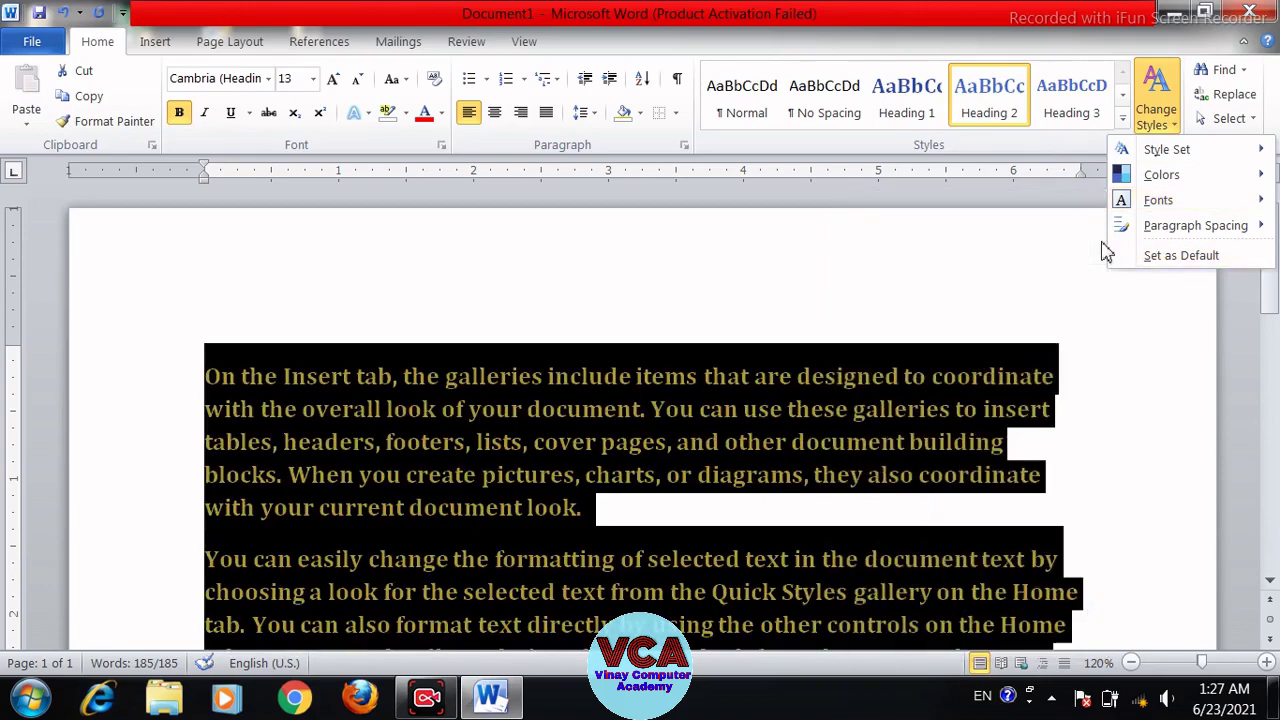
{"action": "key", "text": "Escape"}
{"action": "left_click", "coordinate": [1165, 125]}
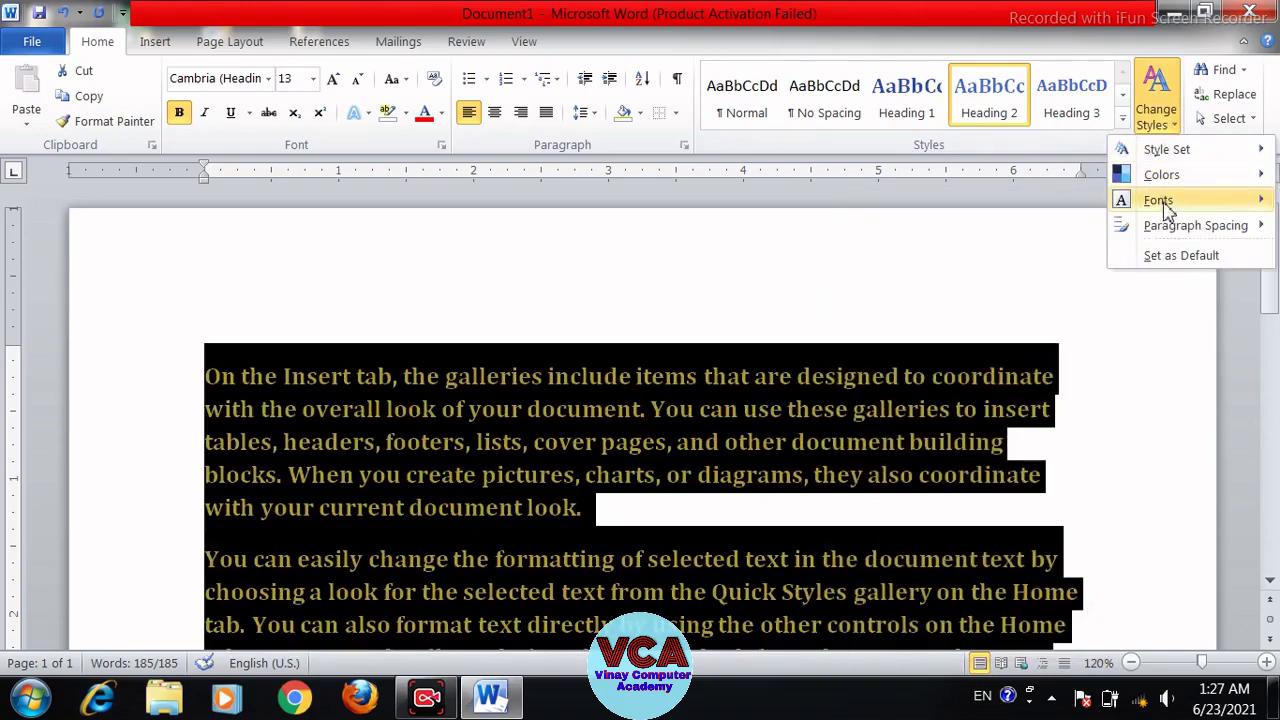
{"action": "left_click_drag", "start_coordinate": [1100, 250], "coordinate": [1108, 583]}
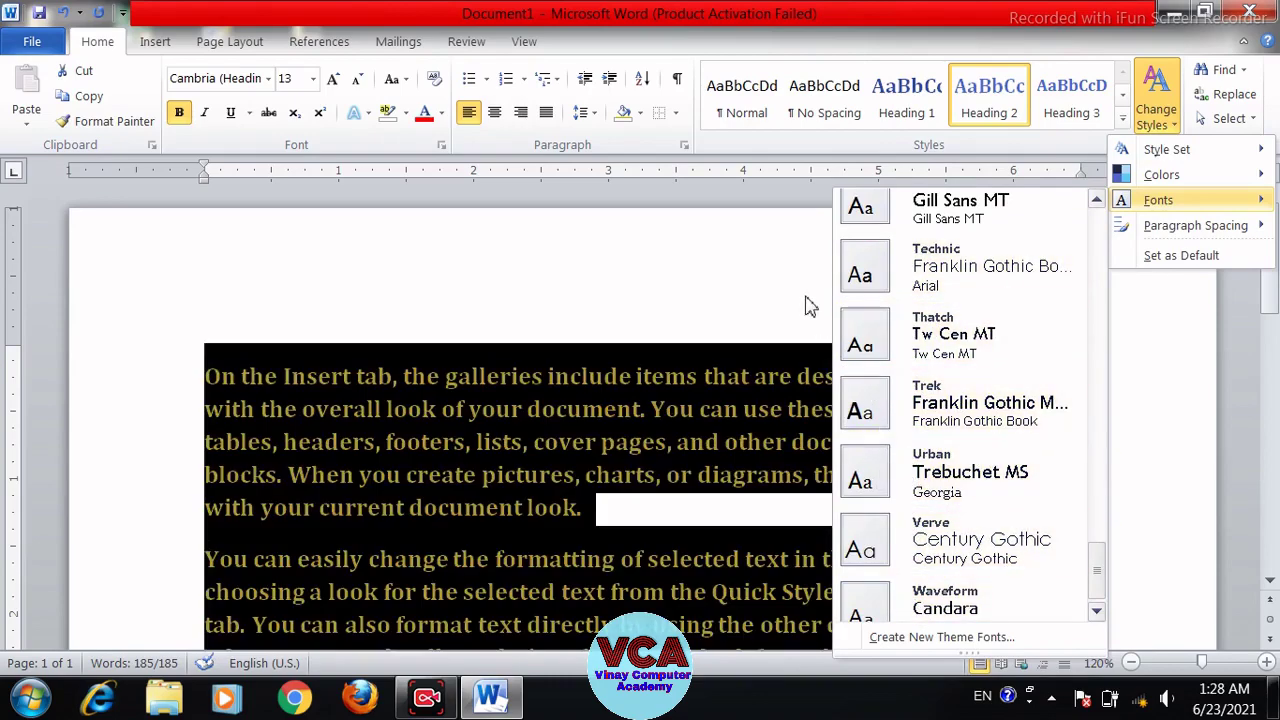
{"action": "left_click", "coordinate": [800, 290]}
- Review the built-in paragraph spacing choices and the Set as Default option for changing the document's styles
{"action": "left_click", "coordinate": [1175, 128]}
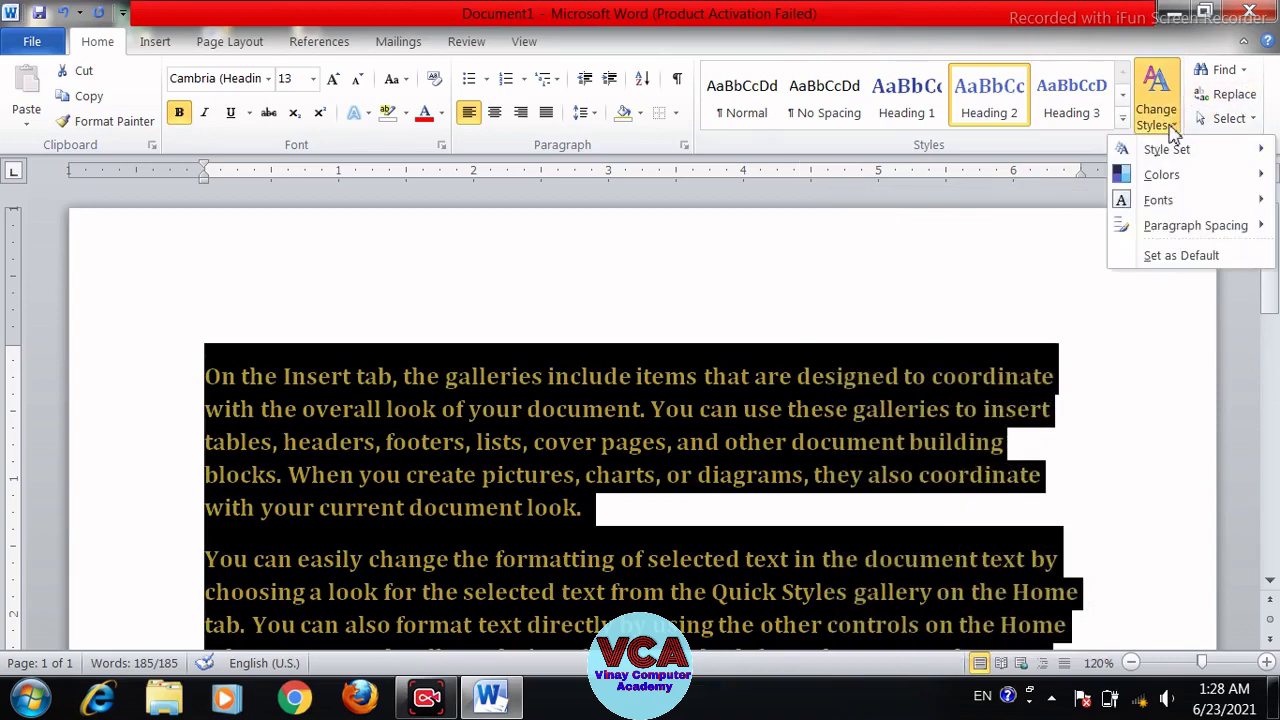
{"action": "mouse_move", "coordinate": [1155, 236]}
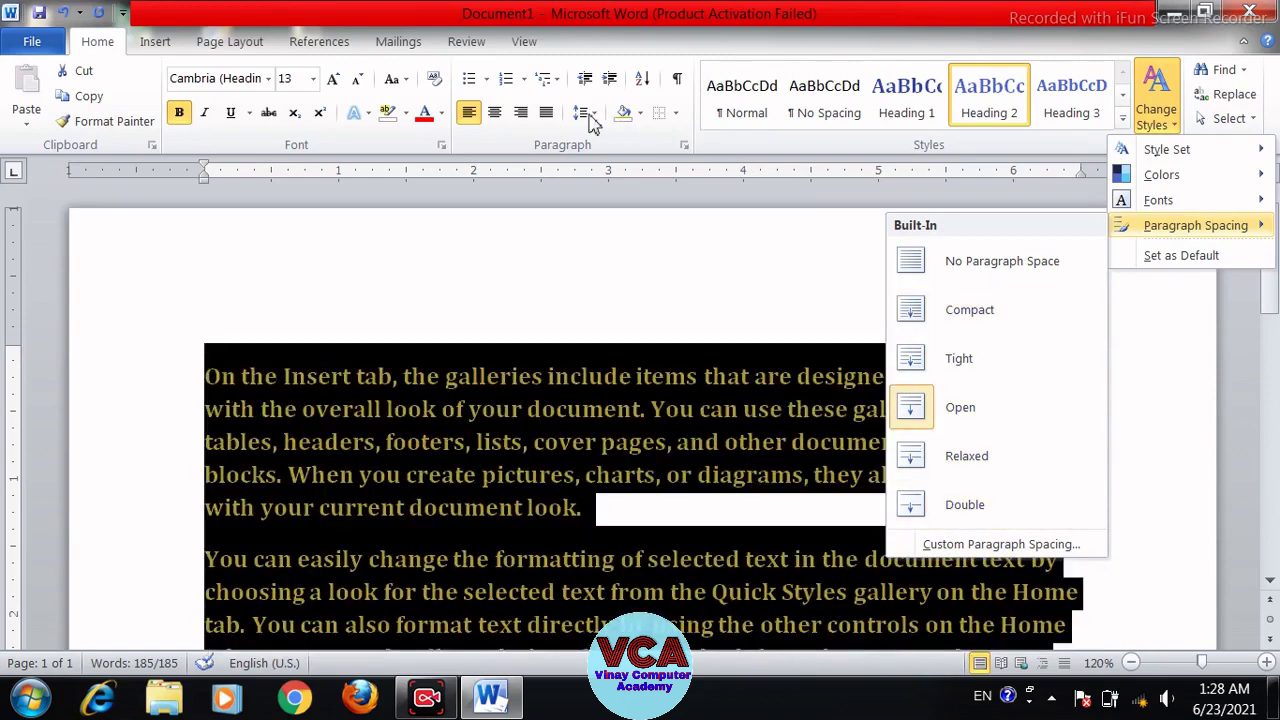
{"action": "left_click", "coordinate": [686, 263]}
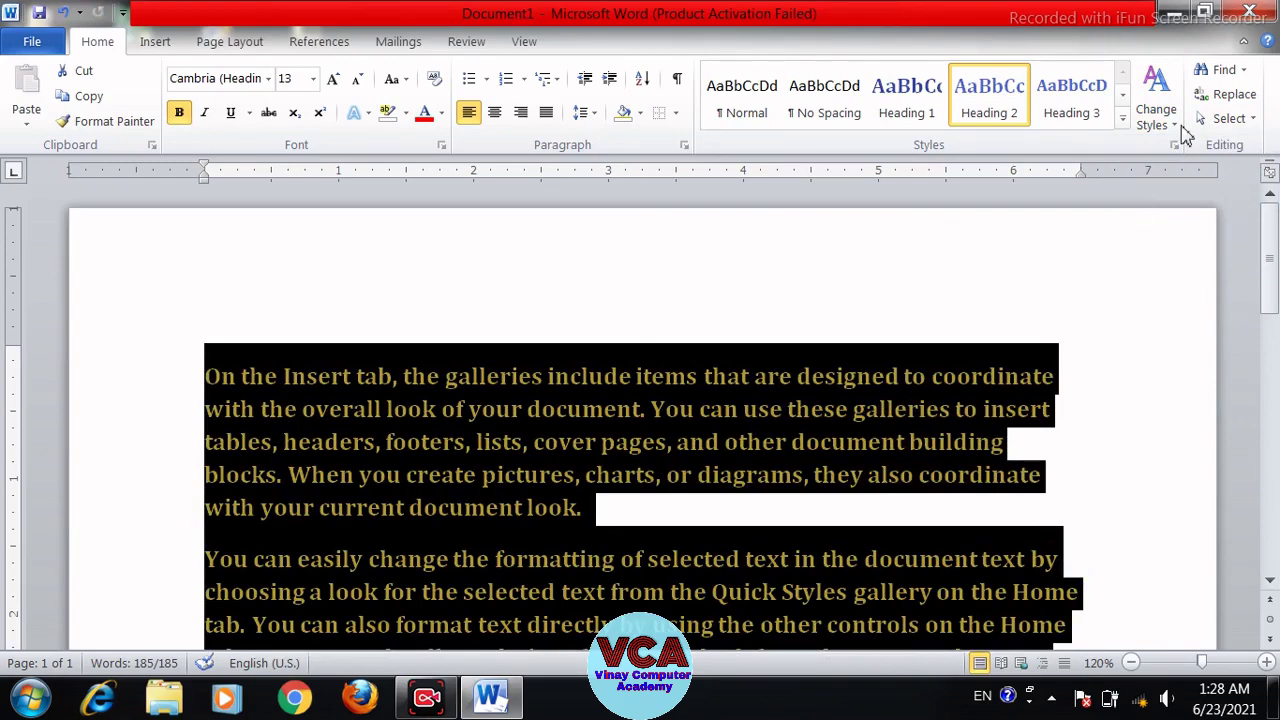
{"action": "left_click", "coordinate": [1176, 128]}
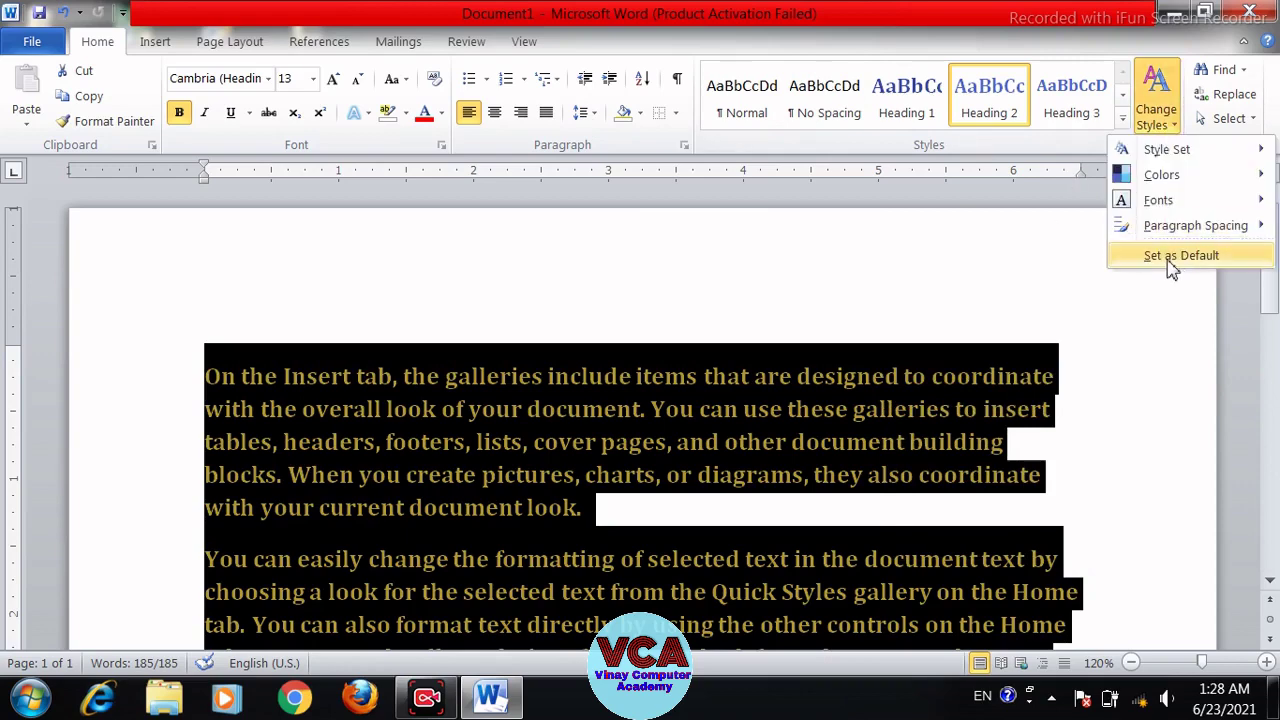
- Set the current style settings as the default and recheck the built-in paragraph spacing choices without applying one
{"action": "left_click", "coordinate": [1172, 263]}
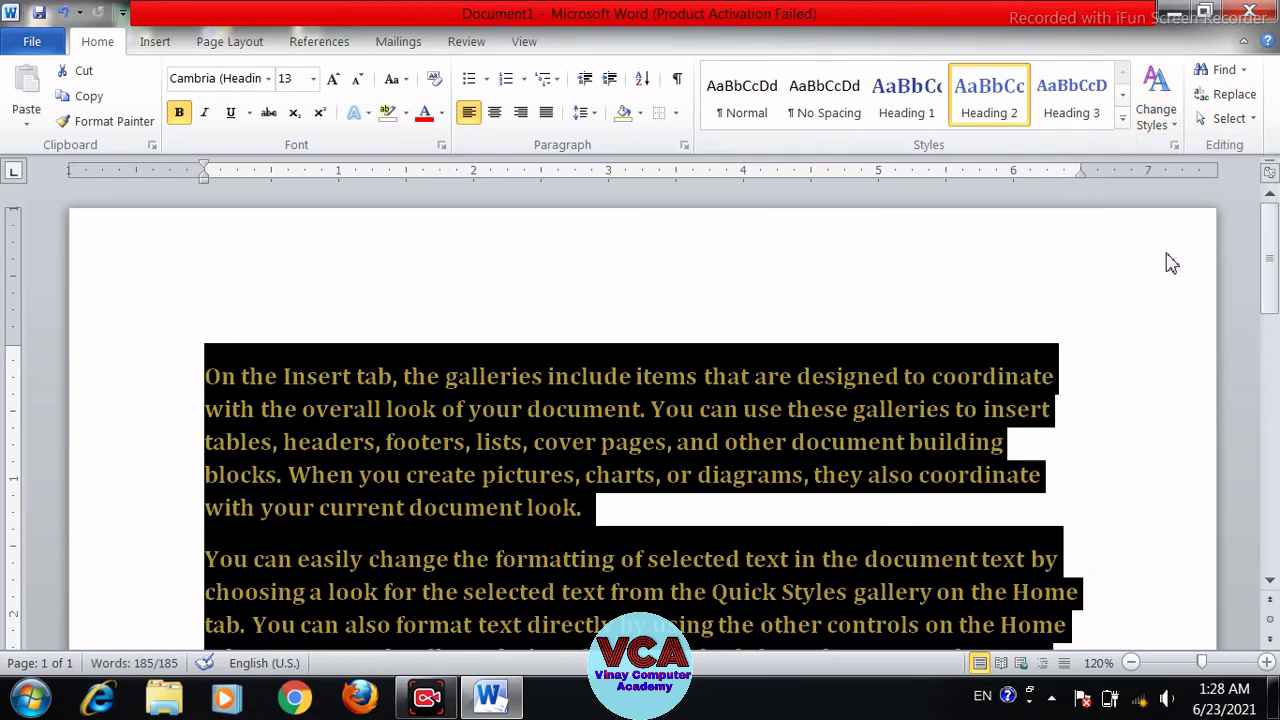
{"action": "left_click", "coordinate": [1160, 126]}
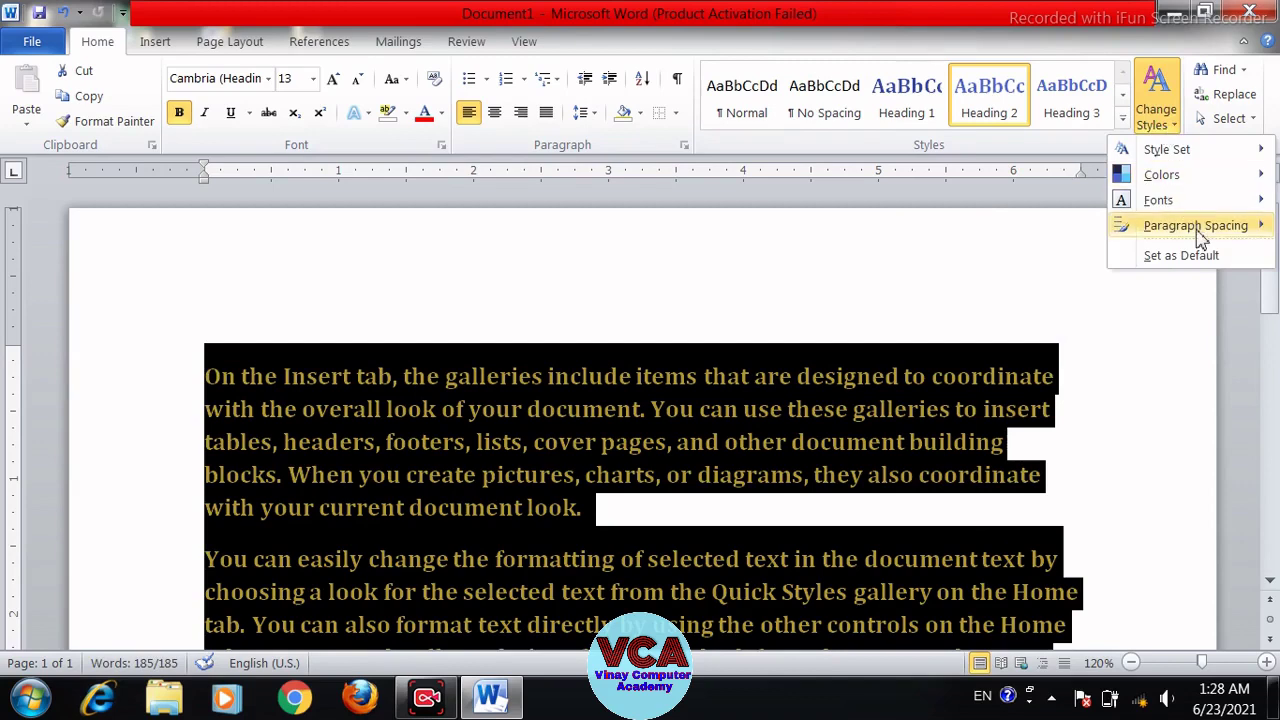
{"action": "mouse_move", "coordinate": [1201, 243]}
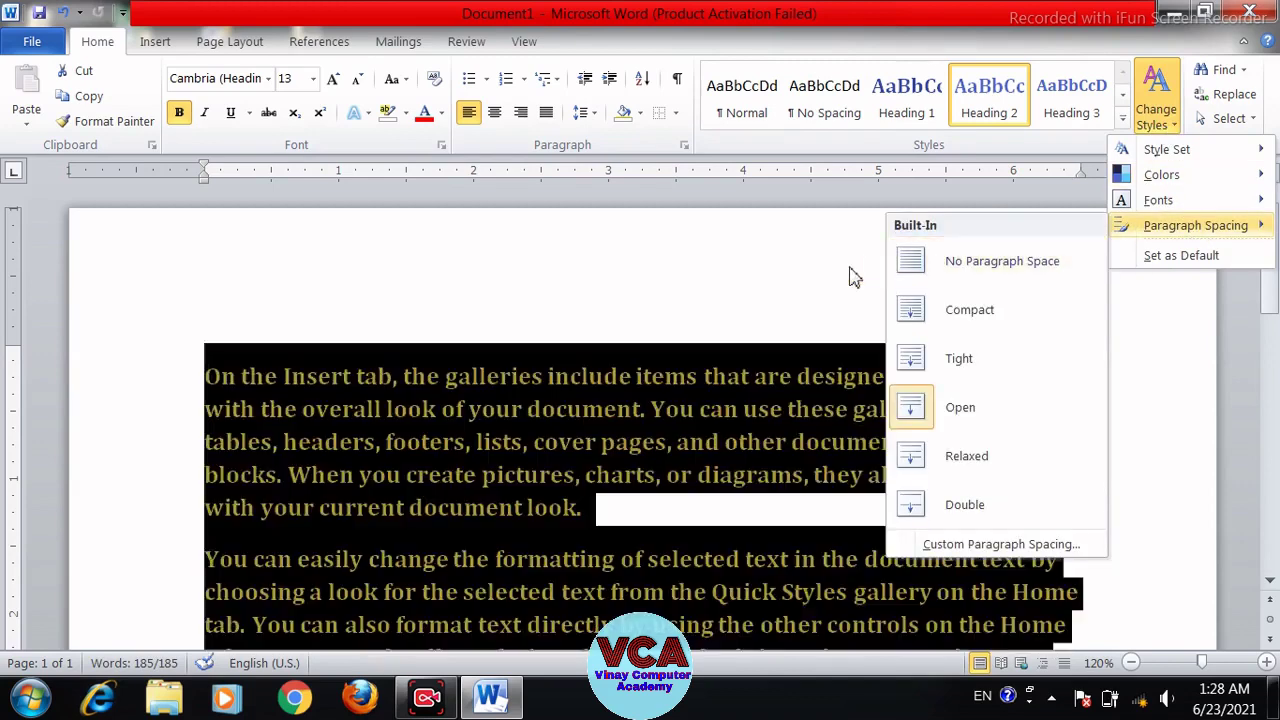
{"action": "left_click", "coordinate": [803, 274]}
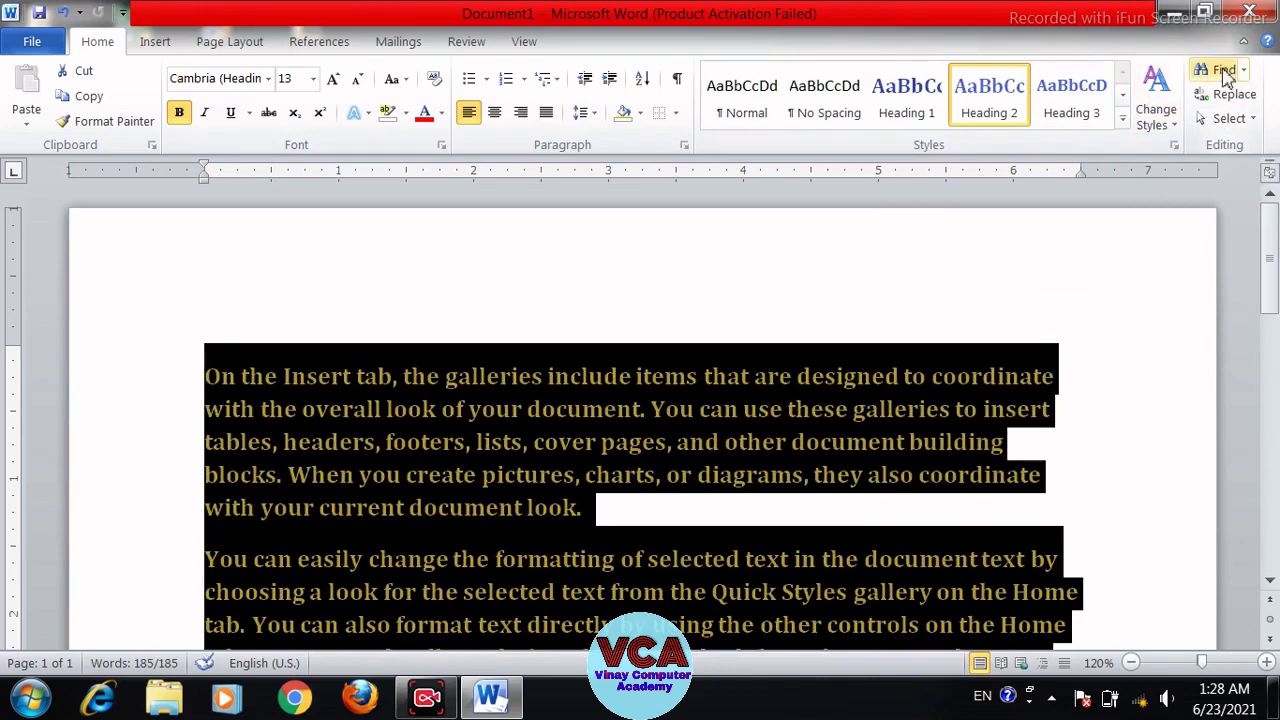
- Deselect the text and search the document for the word "document", reviewing the highlighted matches
{"action": "left_click", "coordinate": [1020, 251]}
{"action": "mouse_move", "coordinate": [1270, 255]}
{"action": "left_mouse_down"}
{"action": "mouse_move", "coordinate": [1271, 400]}
{"action": "mouse_move", "coordinate": [1271, 228]}
{"action": "mouse_move", "coordinate": [1271, 252]}
{"action": "left_mouse_up"}
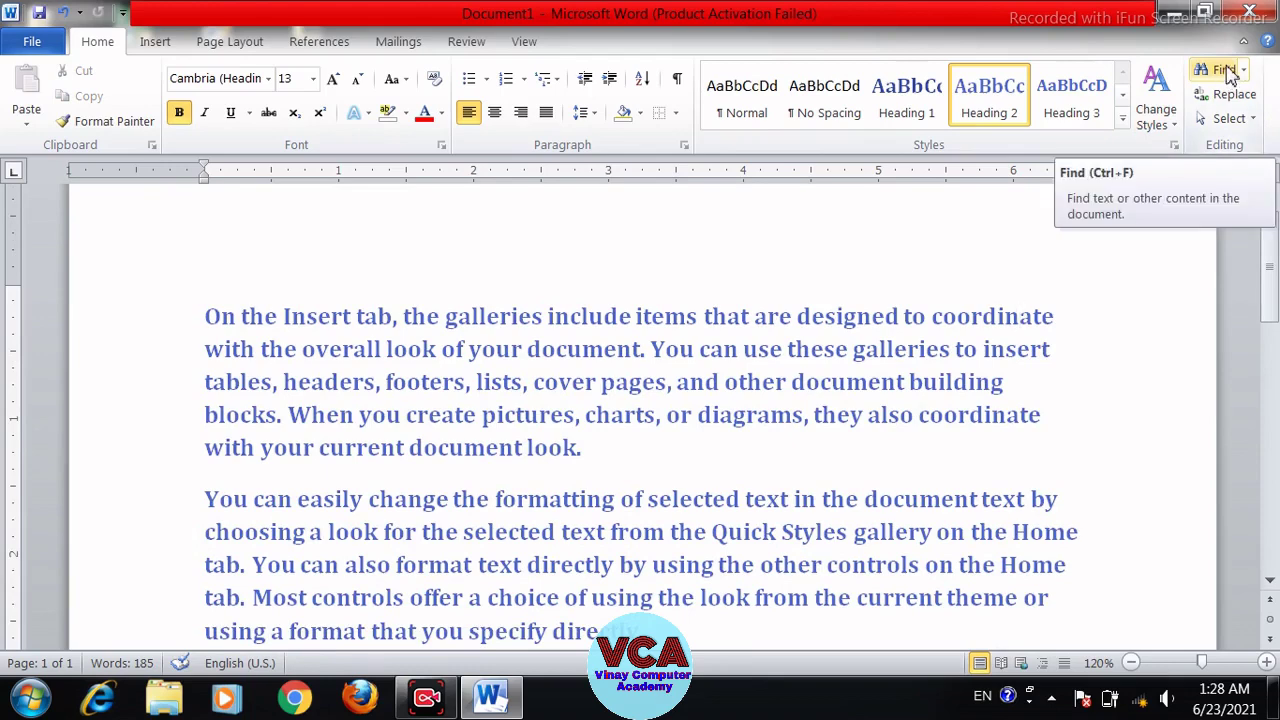
{"action": "left_click", "coordinate": [1228, 72]}
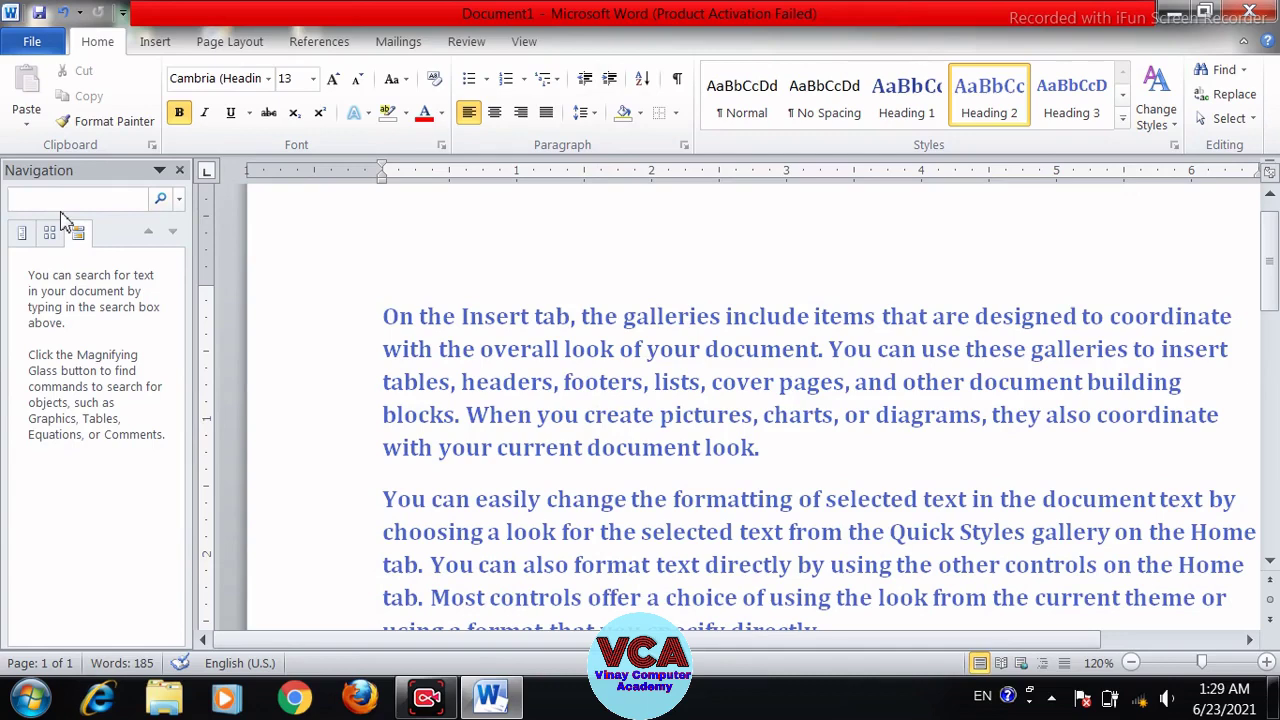
{"action": "type", "text": "d"}
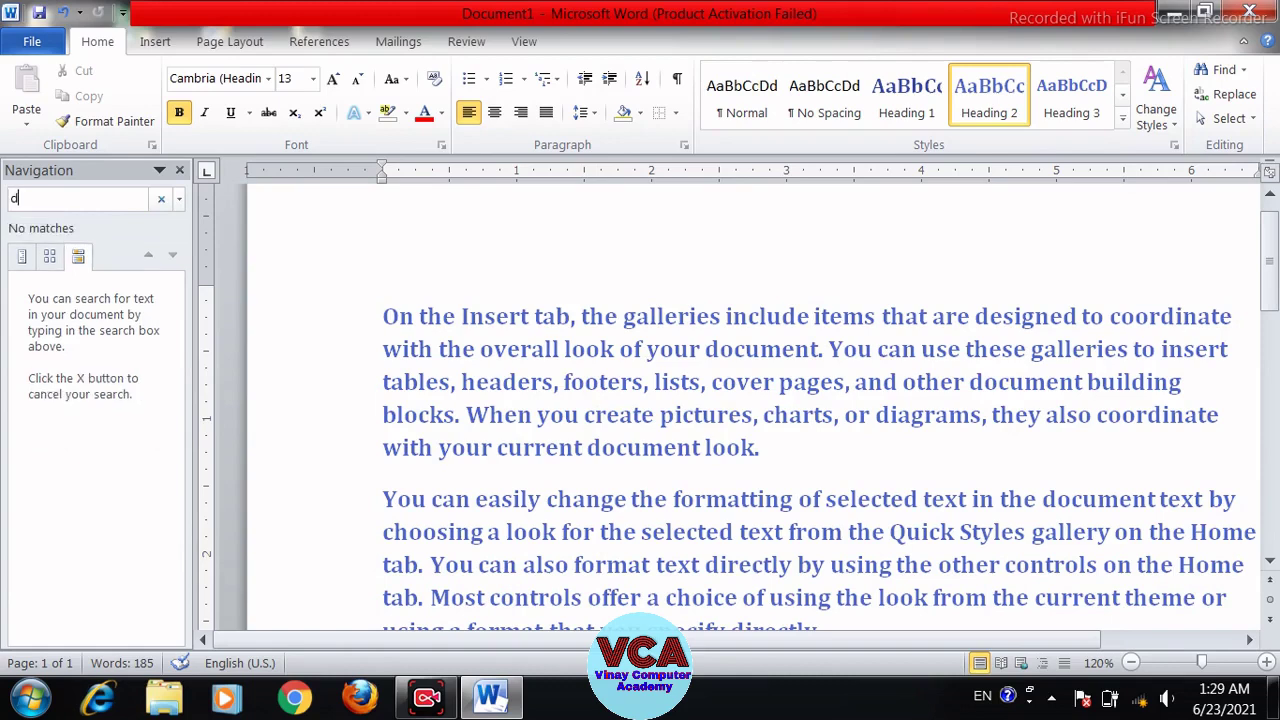
{"action": "type", "text": "omument"}
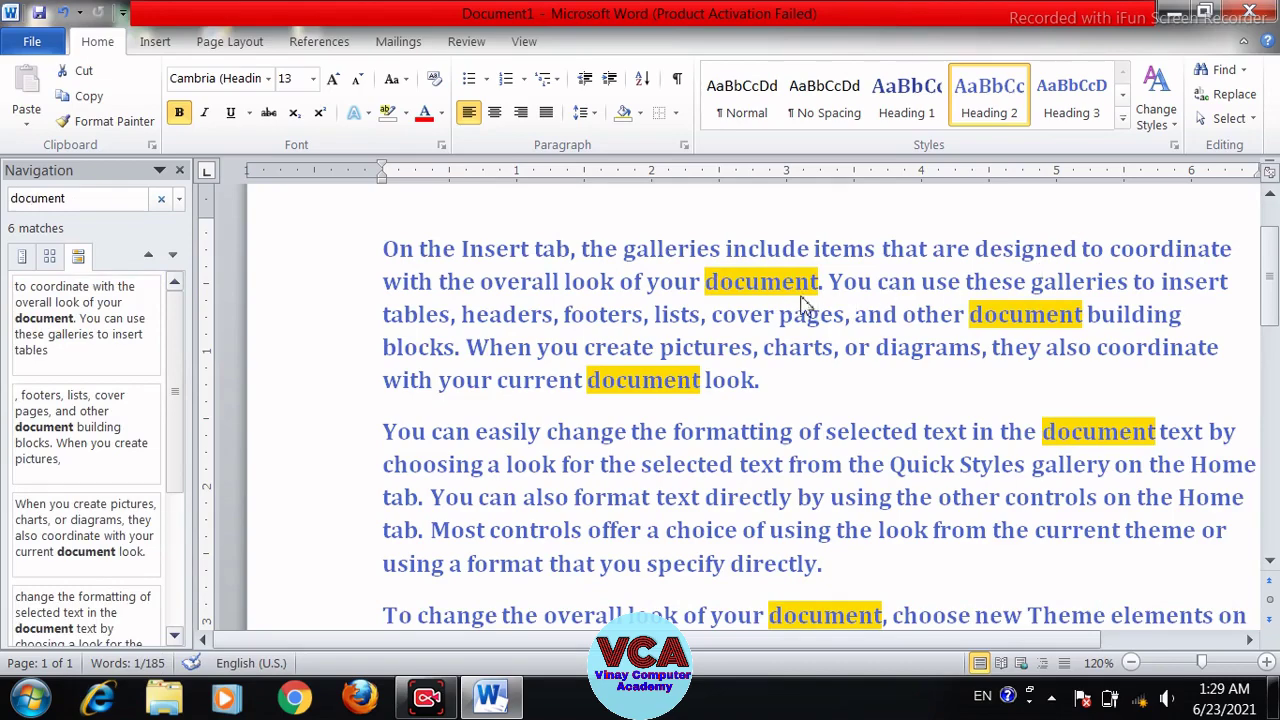
{"action": "mouse_move", "coordinate": [1275, 267]}
{"action": "left_mouse_down"}
{"action": "mouse_move", "coordinate": [1277, 345]}
{"action": "mouse_move", "coordinate": [1276, 267]}
{"action": "left_mouse_up"}
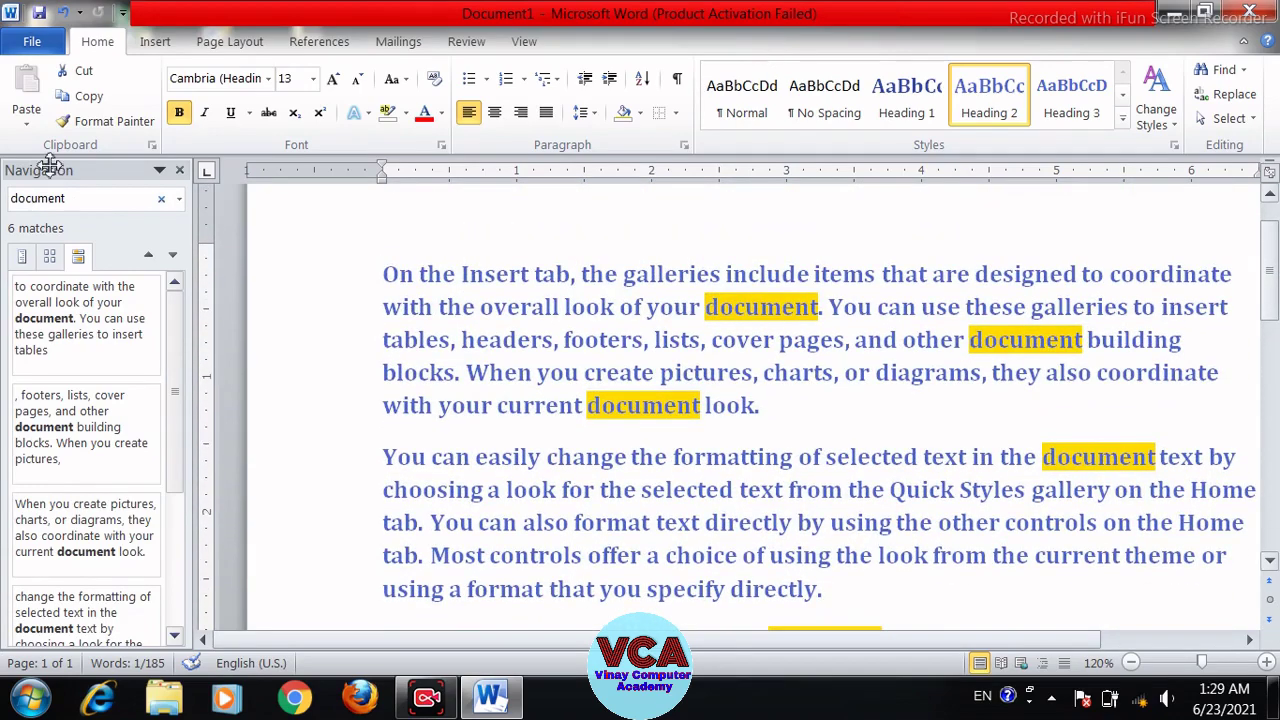
- Search for the word "insert" instead, view its highlighted matches, and close the search
{"action": "left_click", "coordinate": [80, 200]}
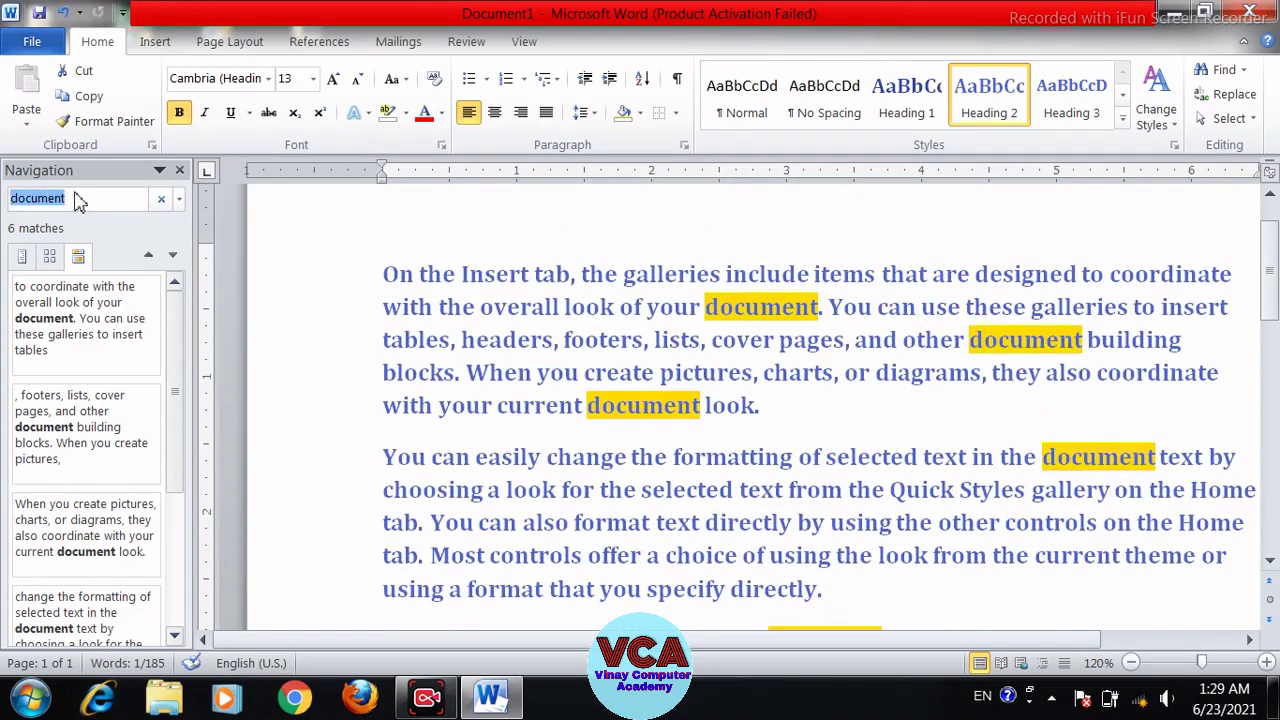
{"action": "type", "text": "insert"}
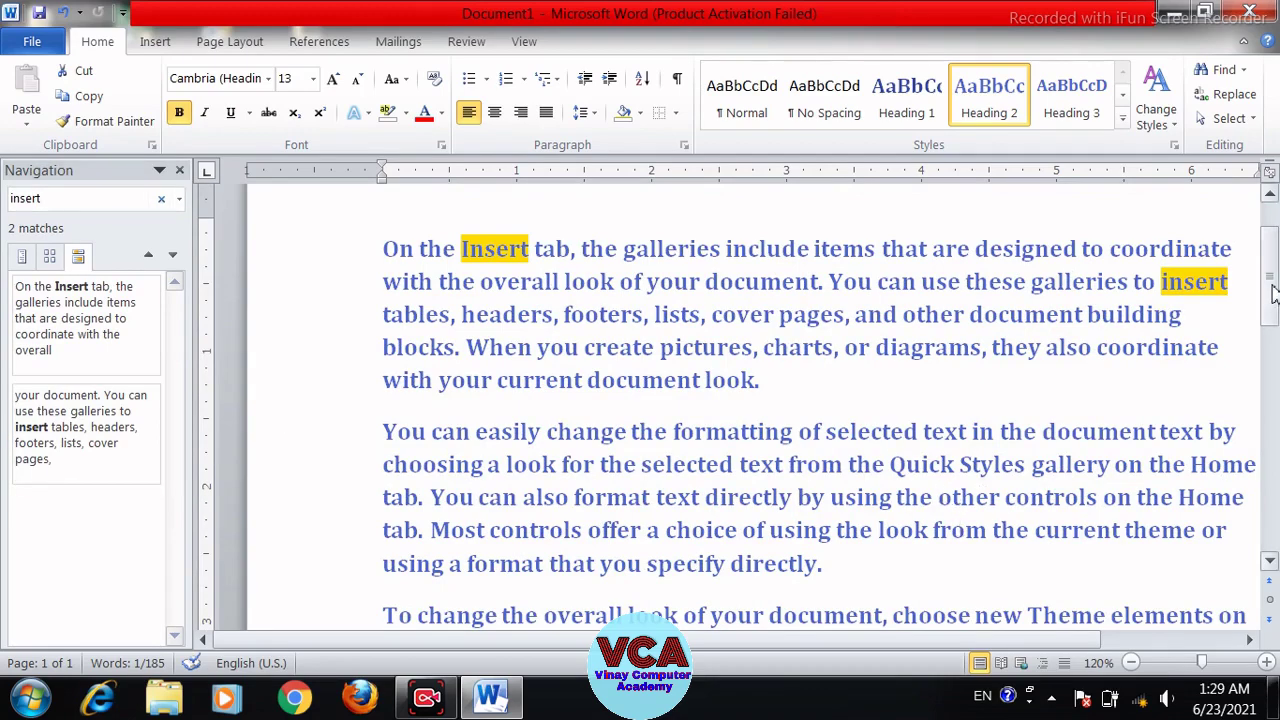
{"action": "mouse_move", "coordinate": [1275, 297]}
{"action": "left_mouse_down"}
{"action": "mouse_move", "coordinate": [1275, 367]}
{"action": "mouse_move", "coordinate": [1275, 277]}
{"action": "left_mouse_up"}
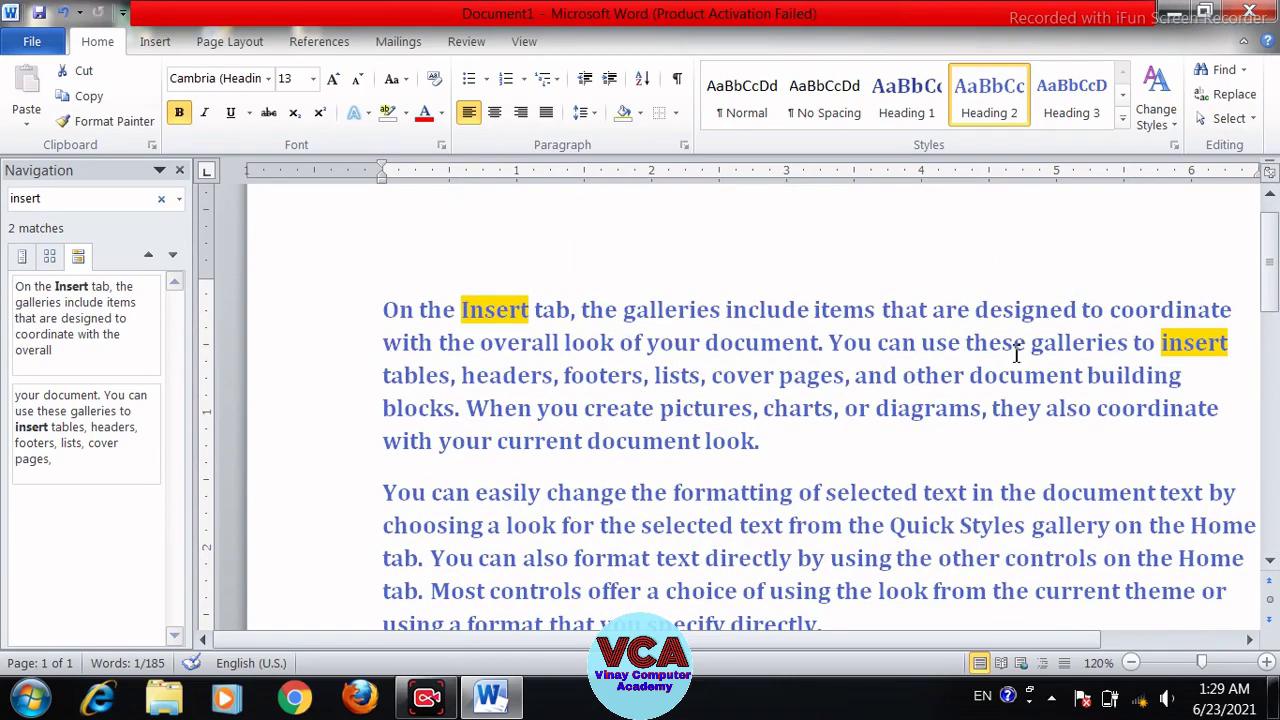
{"action": "left_click", "coordinate": [180, 170]}
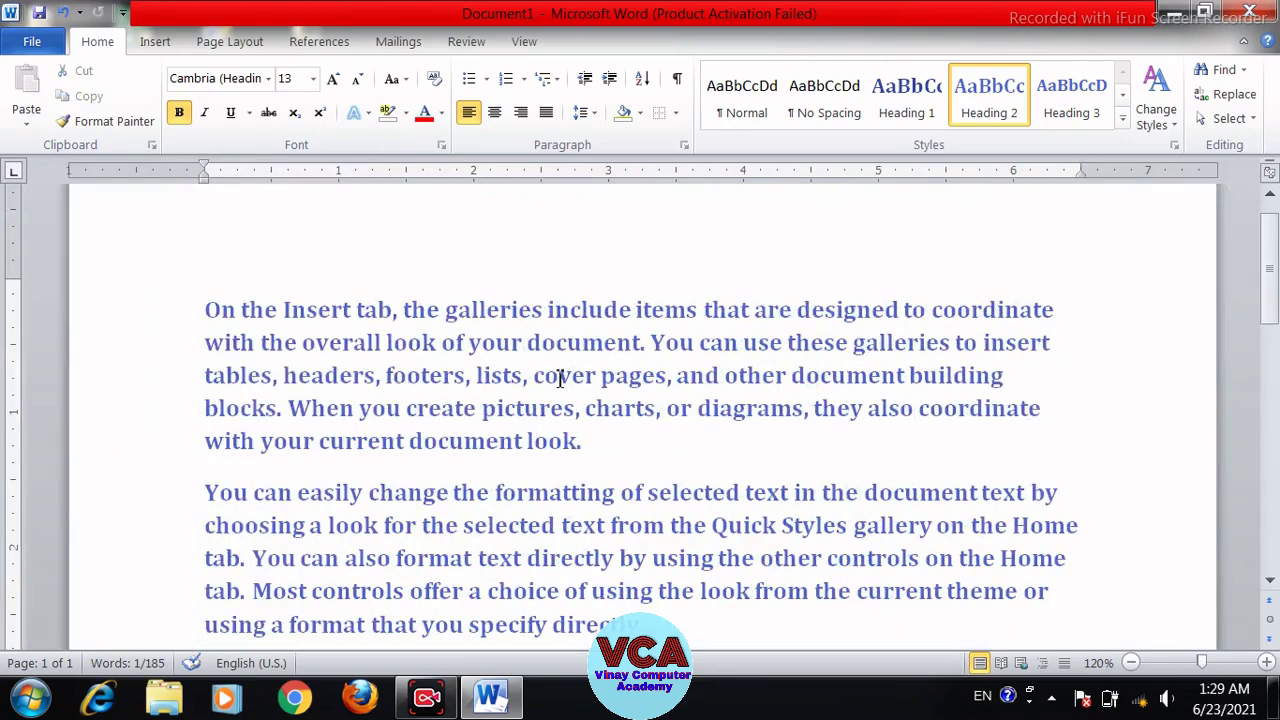
- Add a new line reading "Vinay computer Academy" below the last paragraph
{"action": "left_click", "coordinate": [560, 374]}
{"action": "scroll", "coordinate": [649, 380], "scroll_direction": "down", "scroll_amount": 5}
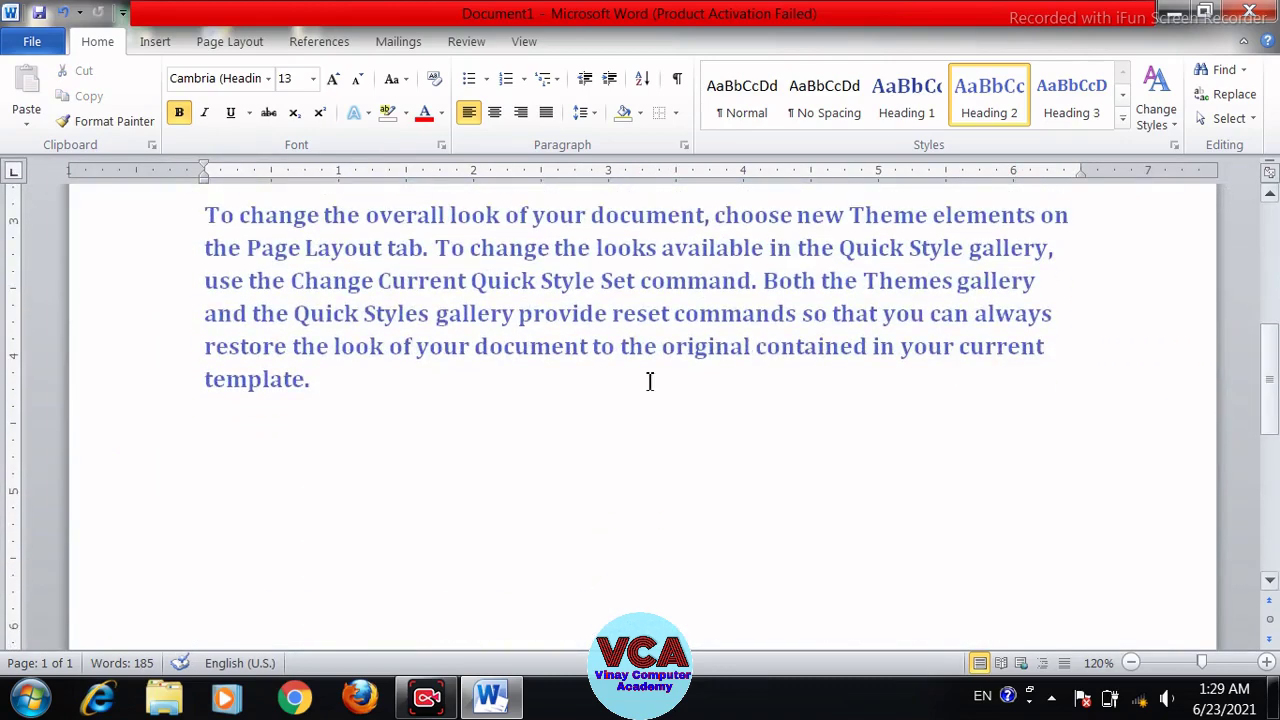
{"action": "double_click", "coordinate": [309, 380]}
{"action": "left_click", "coordinate": [320, 385]}
{"action": "key", "text": "Return"}
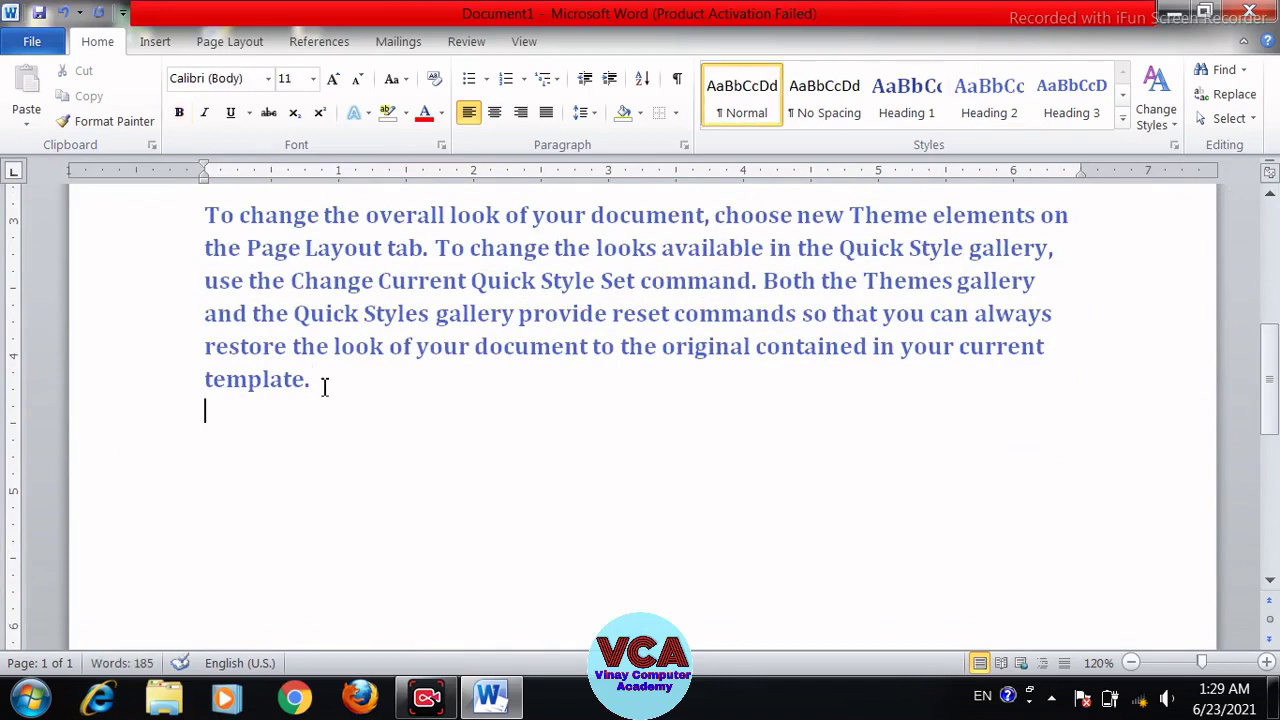
{"action": "type", "text": "Vinay computer aca"}
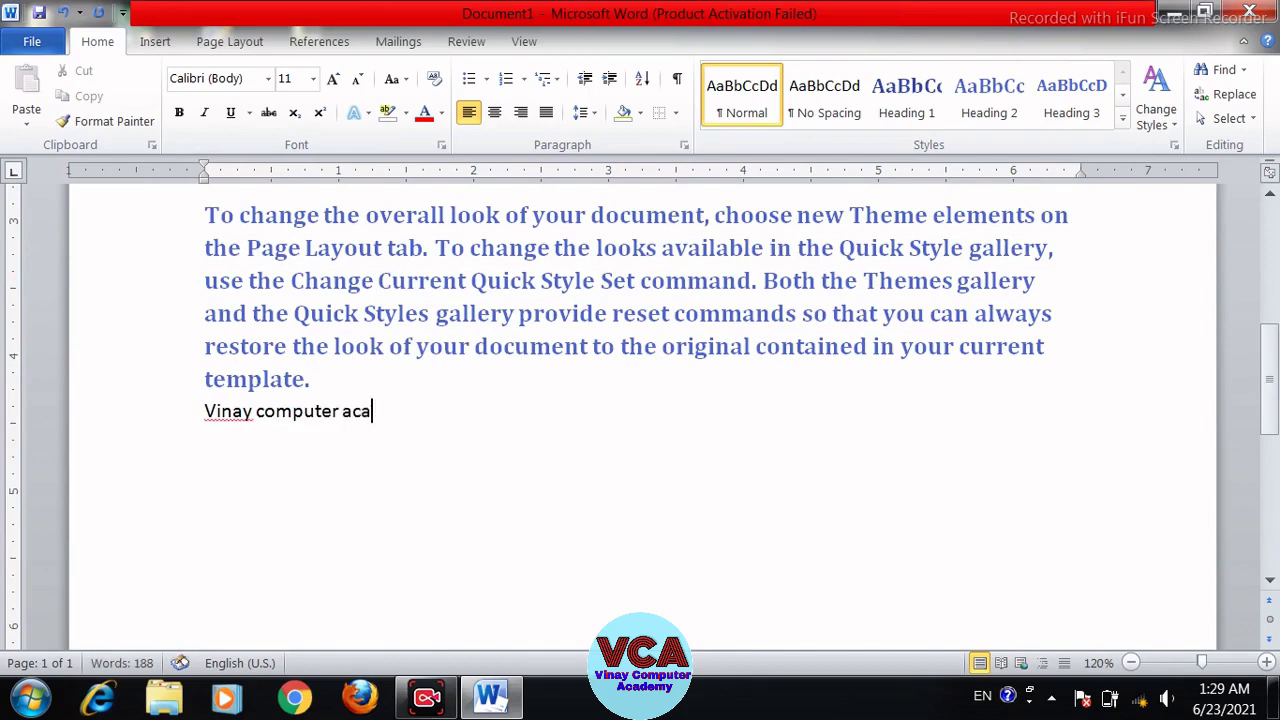
{"action": "key", "text": "BackSpace"}
{"action": "key", "text": "BackSpace"}
{"action": "key", "text": "BackSpace"}
{"action": "type", "text": "Academy"}
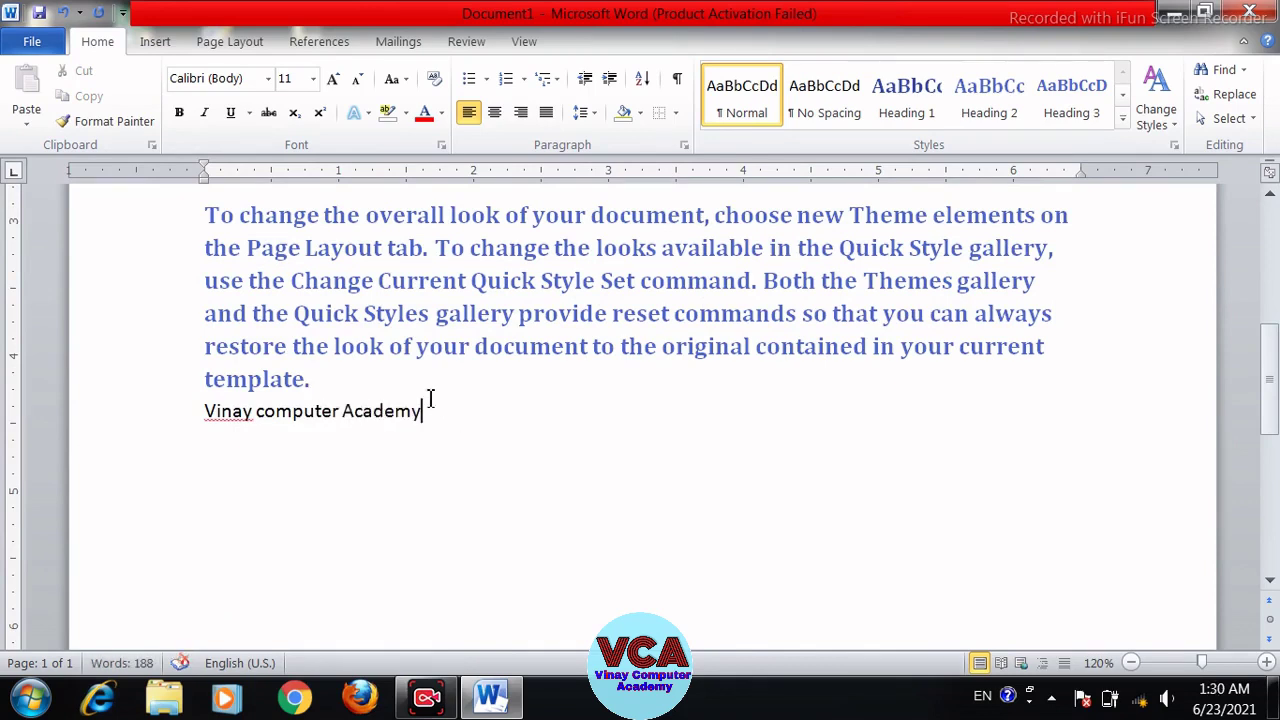
- Copy the last paragraph's blue heading formatting onto the "Vinay computer Academy" line with Format Painter
{"action": "left_click_drag", "start_coordinate": [431, 397], "coordinate": [277, 420]}
{"action": "left_click_drag", "start_coordinate": [441, 416], "coordinate": [230, 422]}
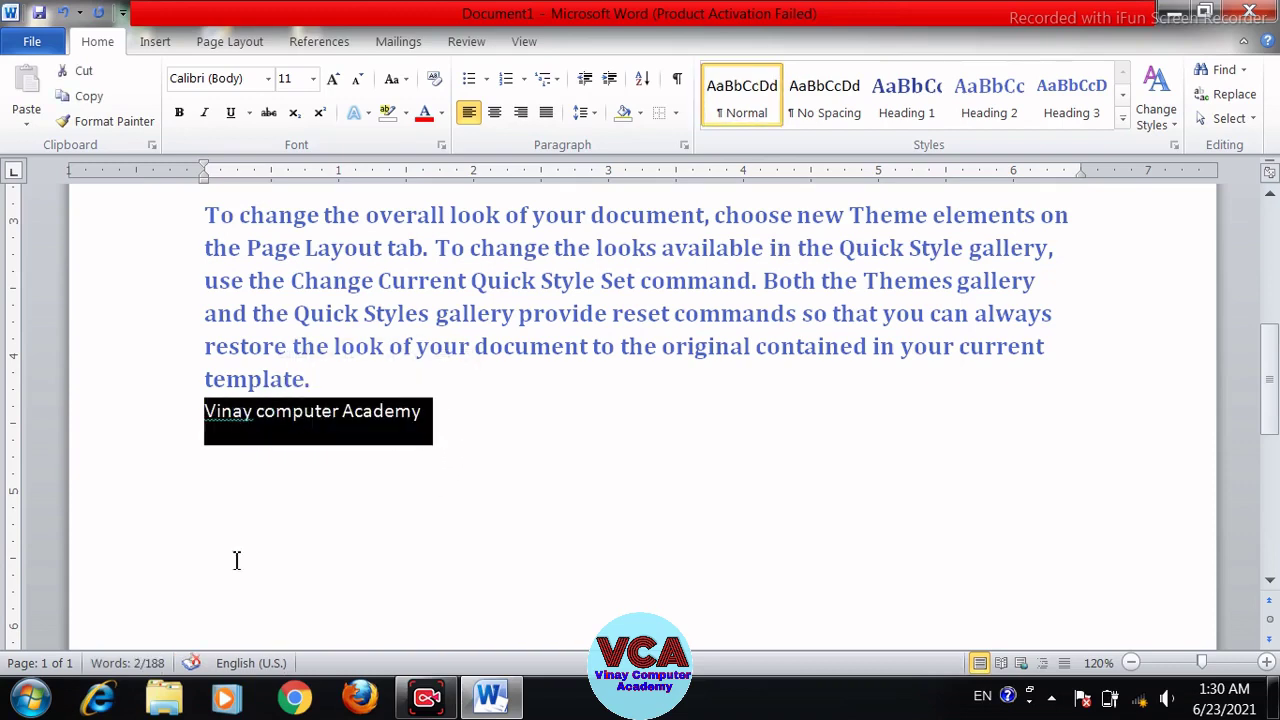
{"action": "left_click", "coordinate": [293, 548]}
{"action": "left_click_drag", "start_coordinate": [548, 352], "coordinate": [489, 350]}
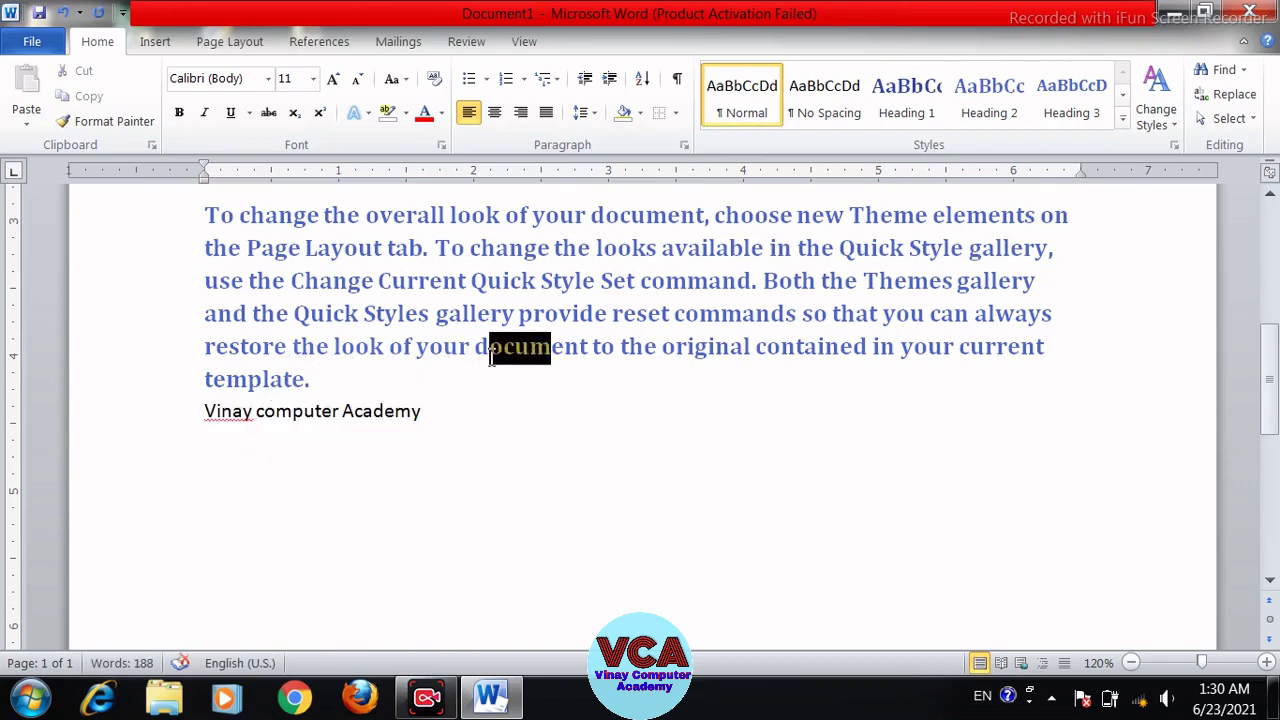
{"action": "left_click", "coordinate": [118, 123]}
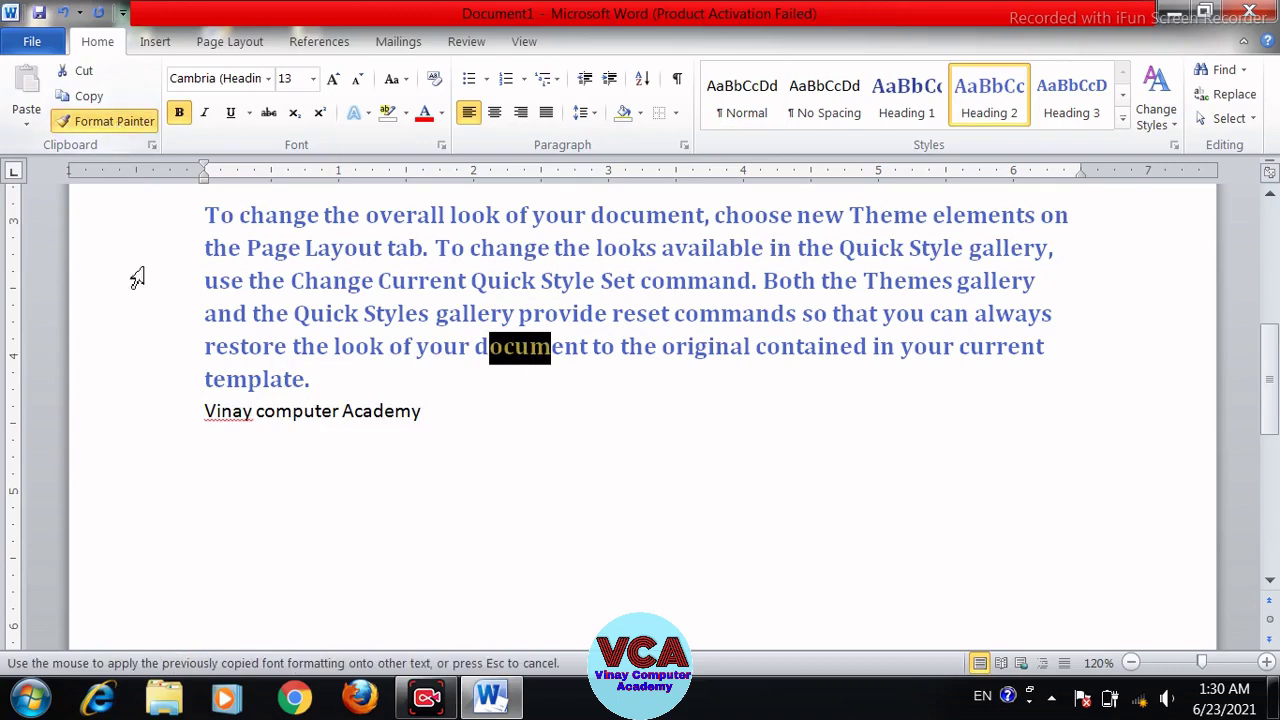
{"action": "mouse_move", "coordinate": [440, 413]}
{"action": "left_mouse_down"}
{"action": "mouse_move", "coordinate": [403, 423]}
{"action": "mouse_move", "coordinate": [207, 409]}
{"action": "left_mouse_up"}
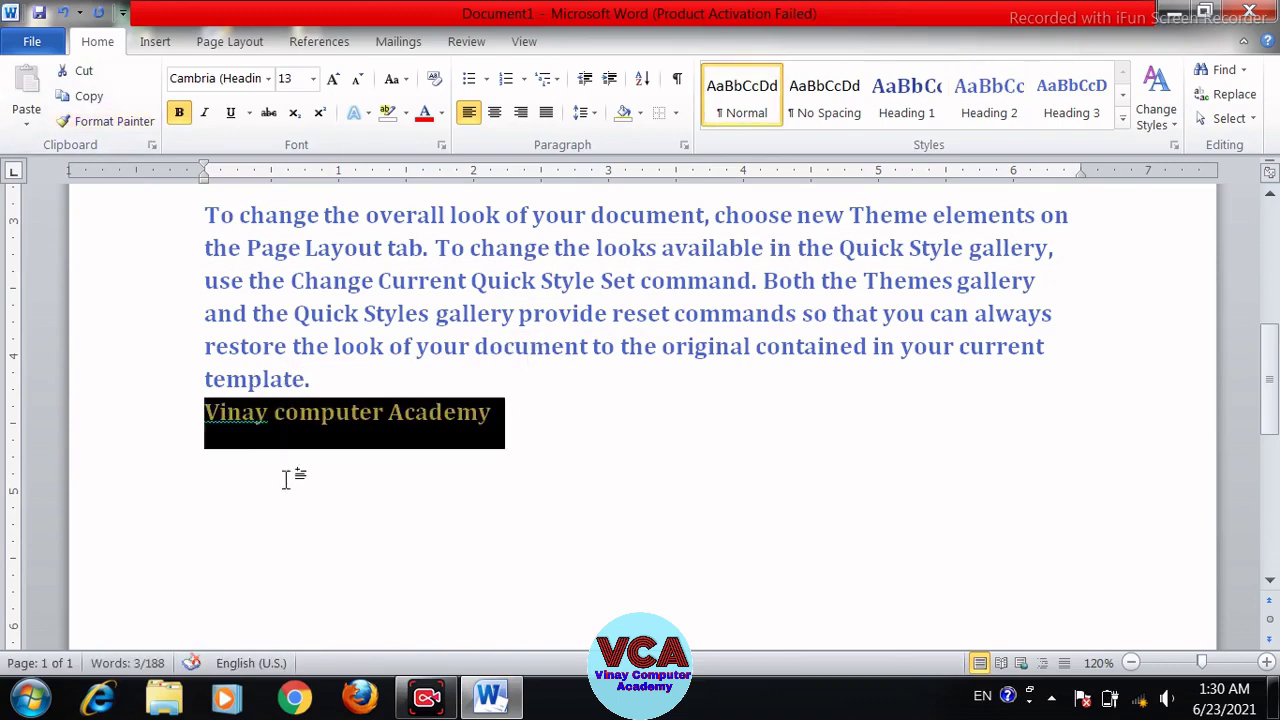
{"action": "left_click", "coordinate": [290, 476]}
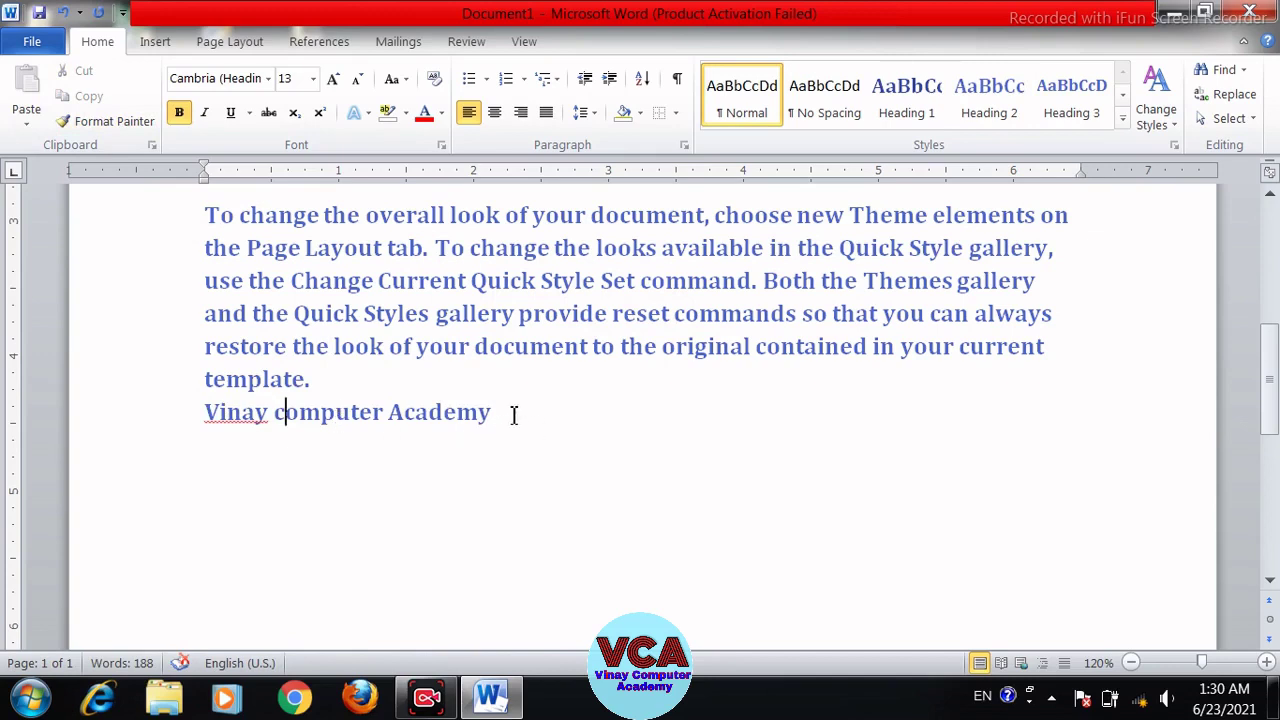
- Duplicate the formatted "Vinay computer Academy" line onto a new line directly below it
{"action": "left_click_drag", "start_coordinate": [513, 415], "coordinate": [205, 414]}
{"action": "key", "text": "ctrl+c"}
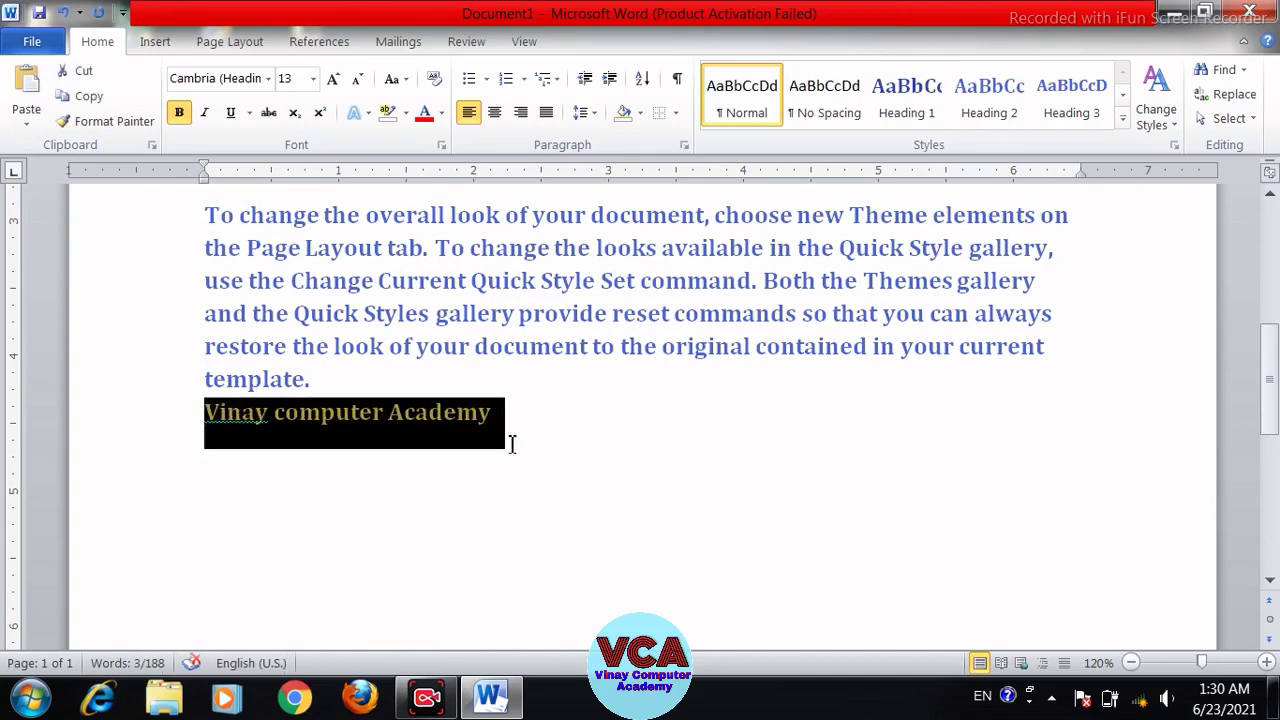
{"action": "left_click", "coordinate": [512, 414]}
{"action": "key", "text": "Return"}
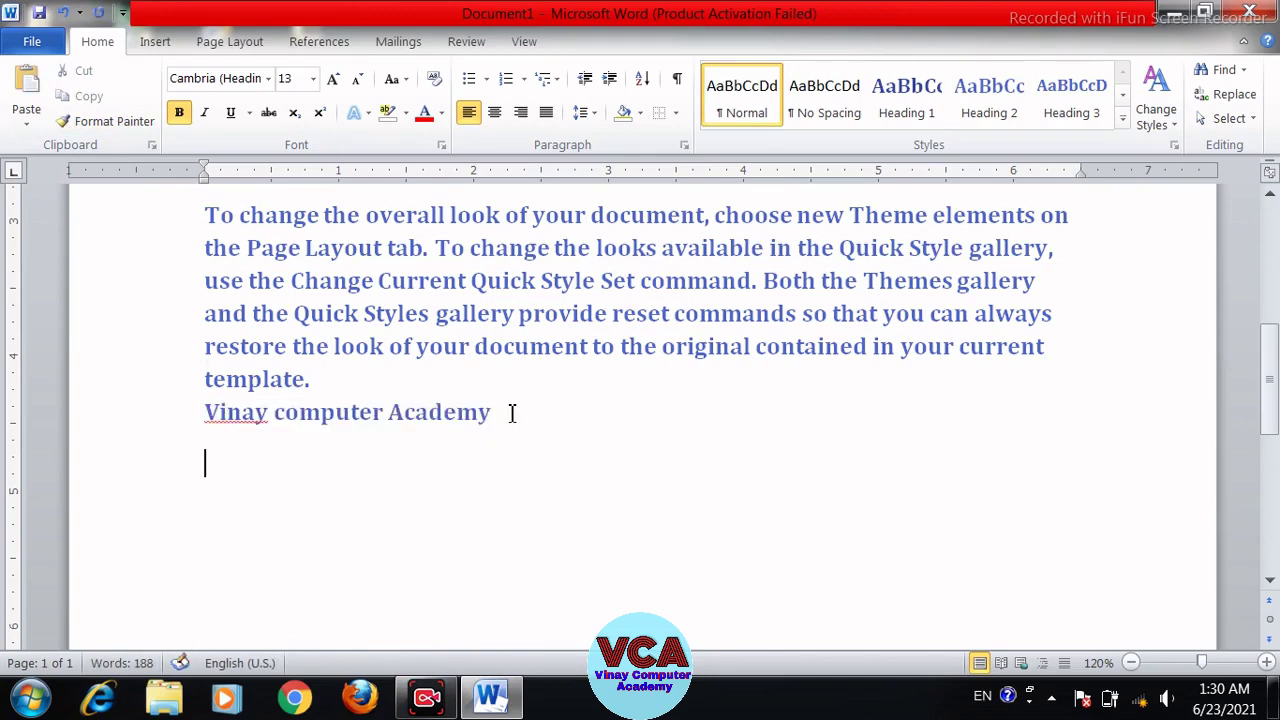
{"action": "key", "text": "ctrl+v"}
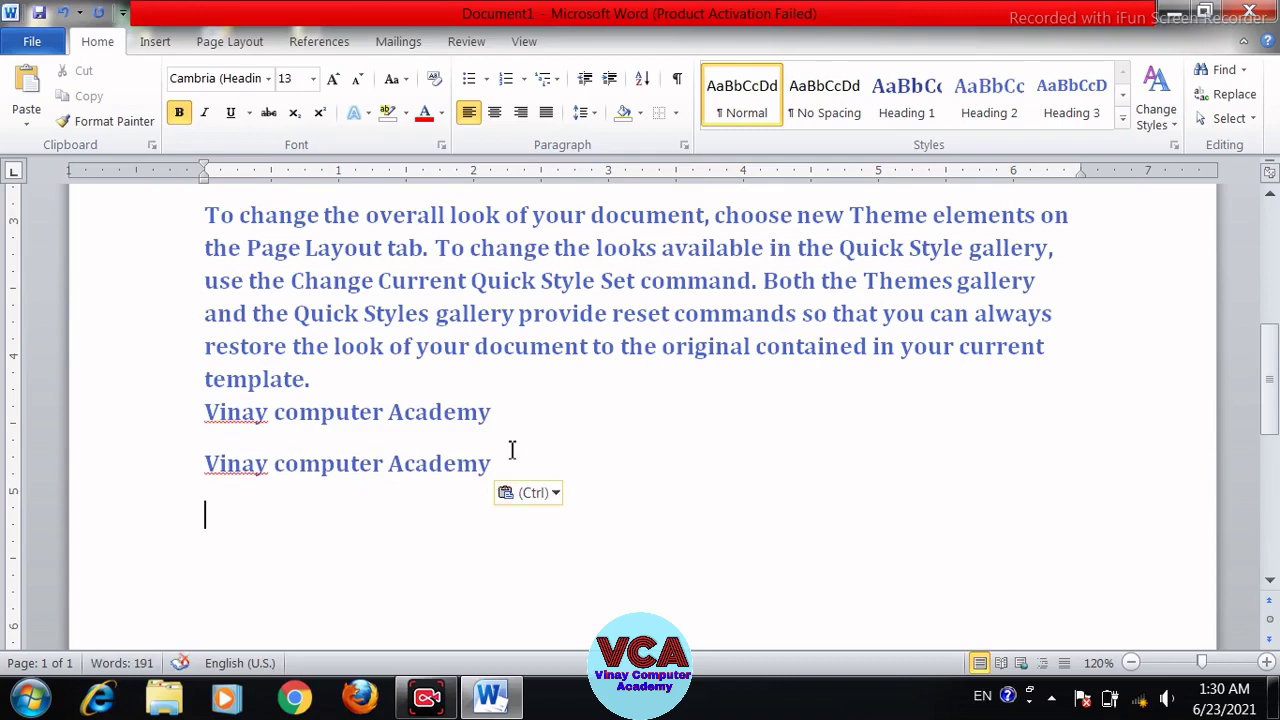
- Copy the second "Vinay computer Academy" line and paste six more copies of it underneath
{"action": "left_click_drag", "start_coordinate": [511, 450], "coordinate": [194, 503]}
{"action": "key", "text": "ctrl+c"}
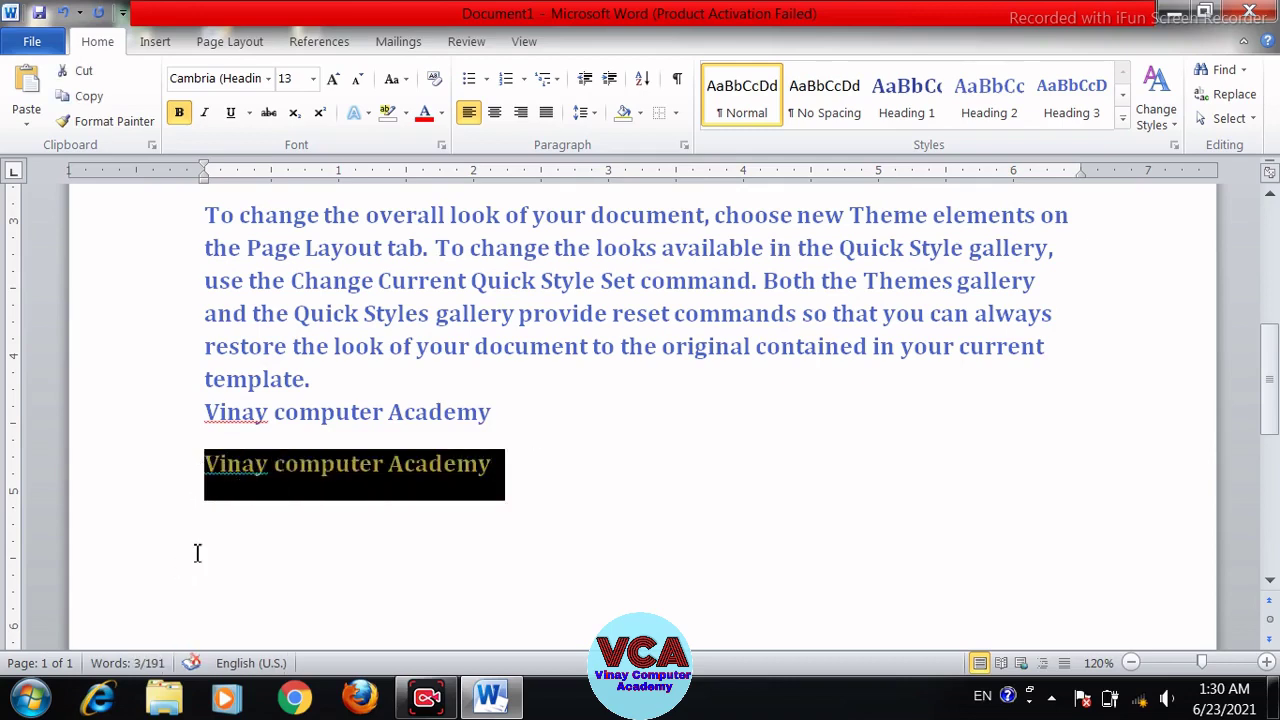
{"action": "left_click", "coordinate": [217, 513]}
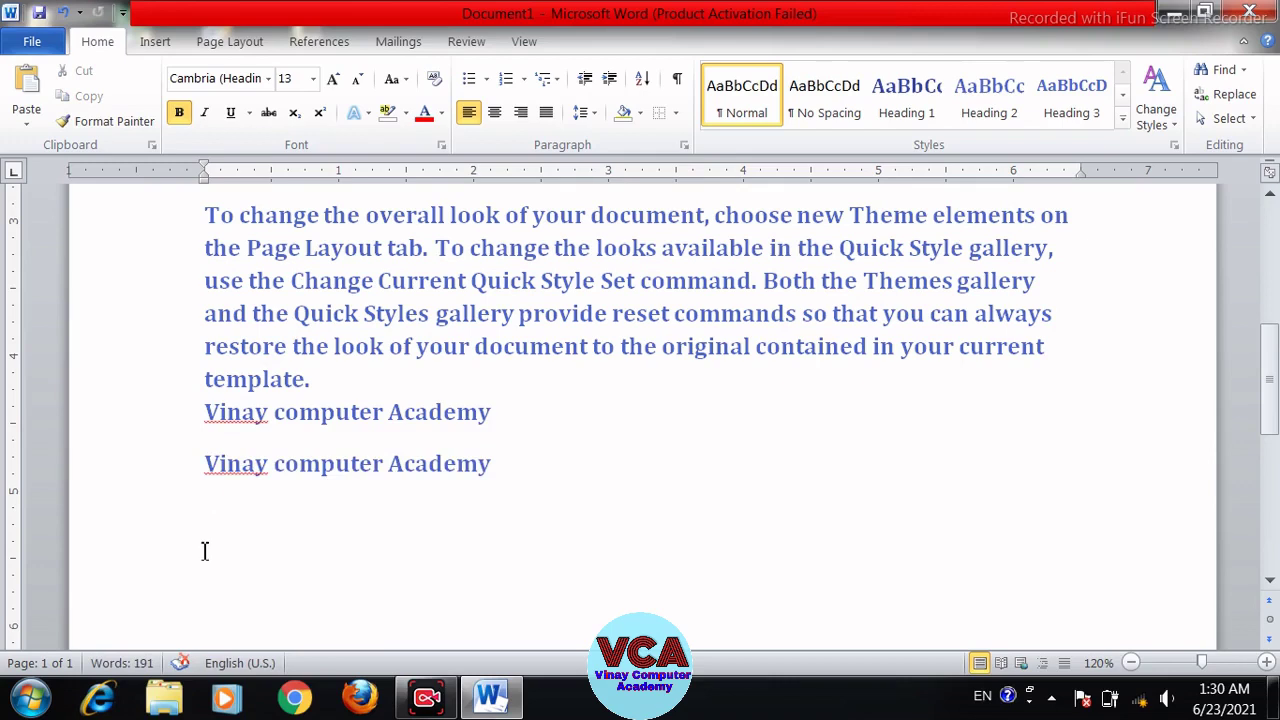
{"action": "key", "text": "ctrl+v"}
{"action": "key", "text": "ctrl+v"}
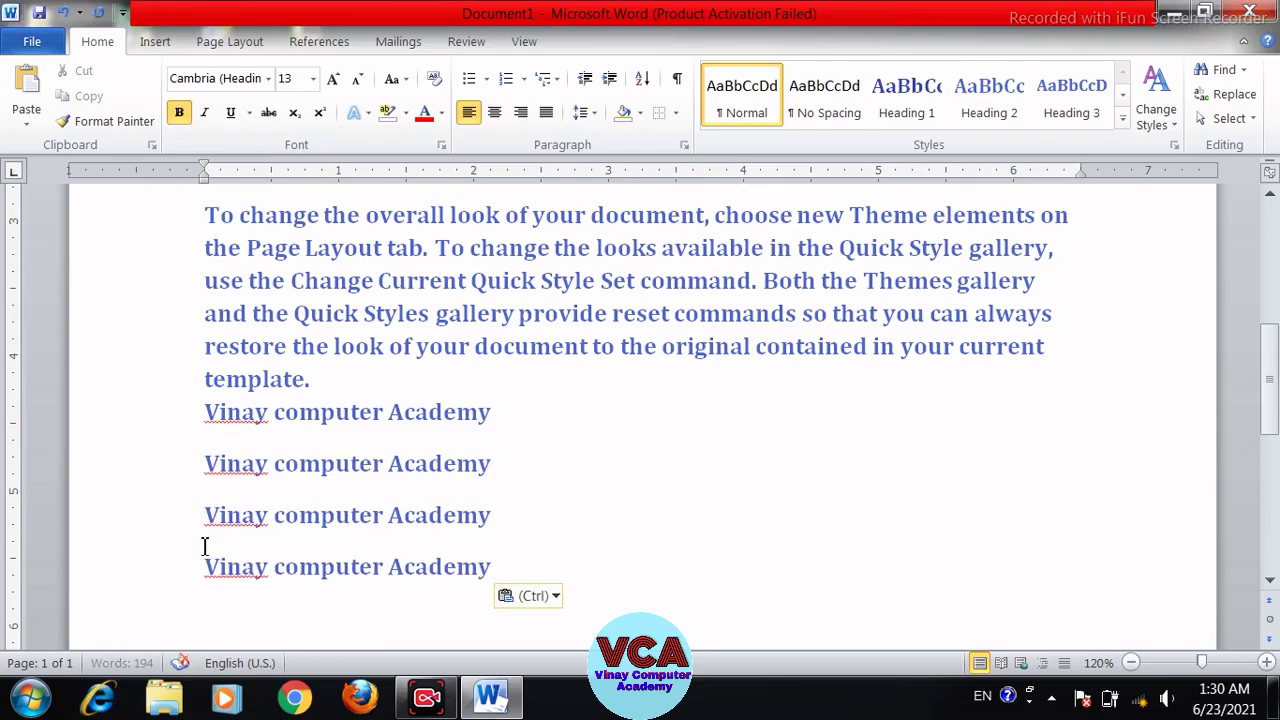
{"action": "key", "text": "ctrl+v"}
{"action": "key", "text": "ctrl+v"}
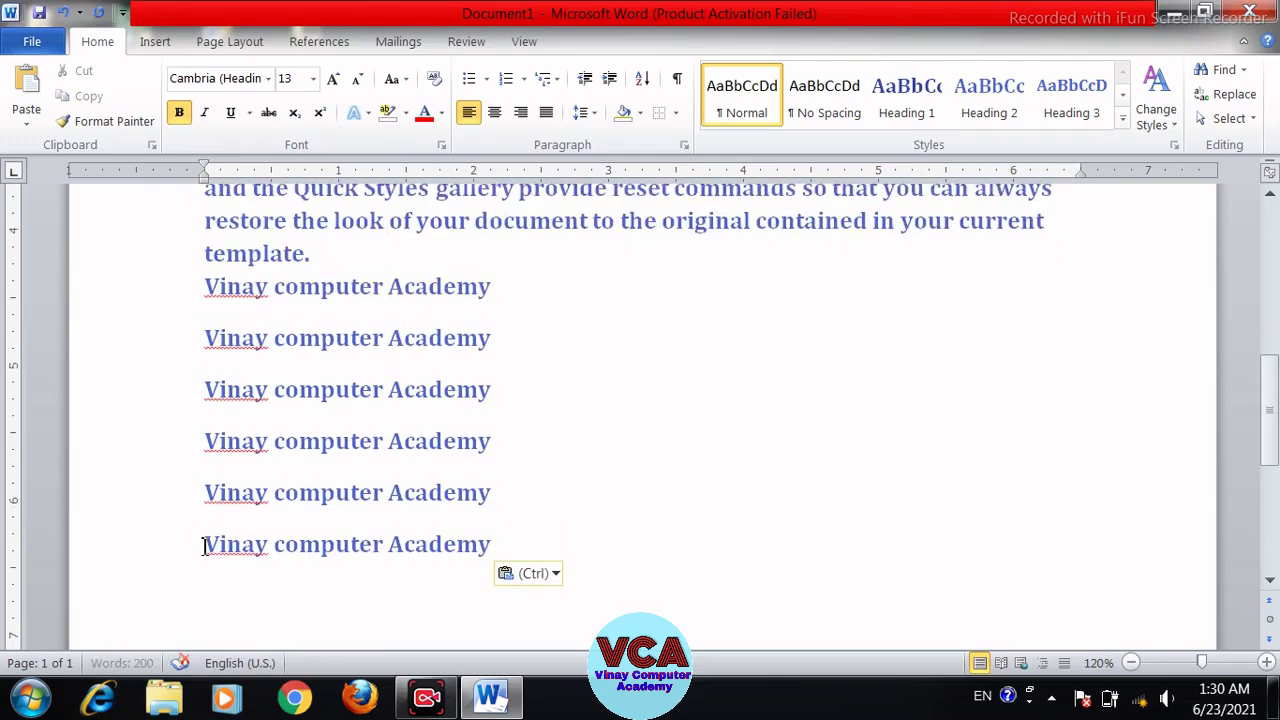
{"action": "key", "text": "ctrl+v"}
{"action": "key", "text": "ctrl+v"}
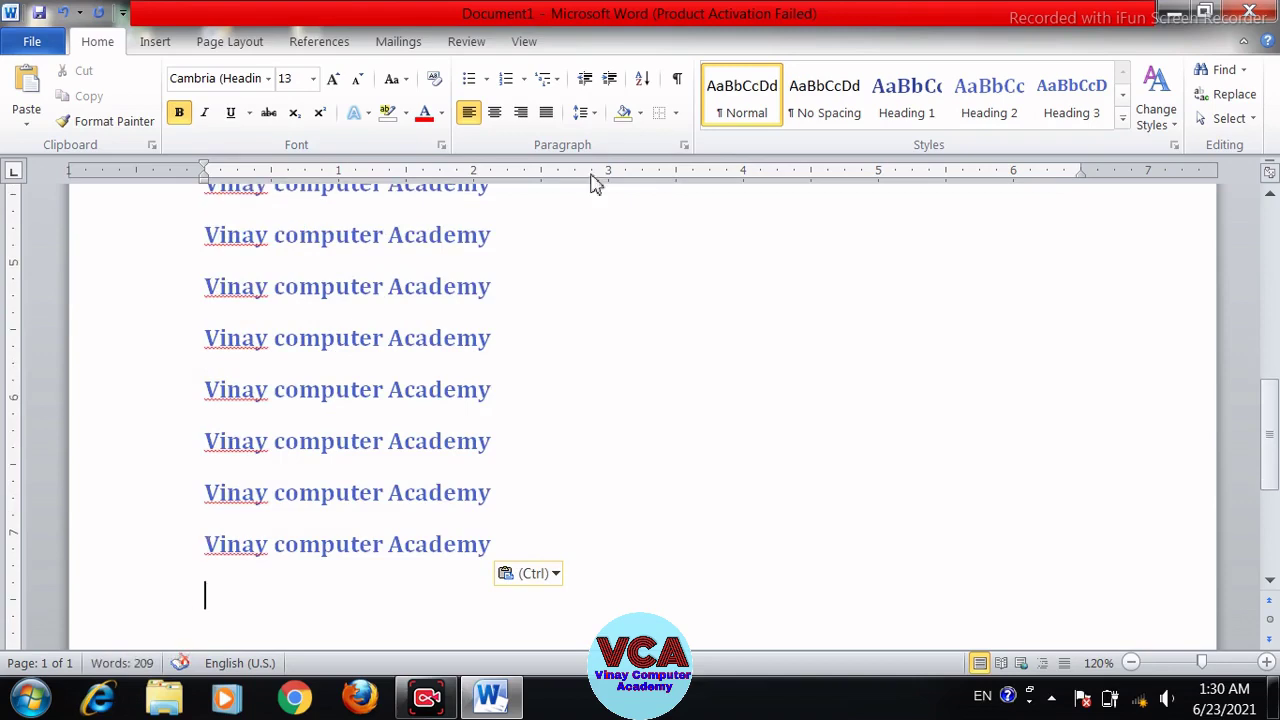
{"action": "left_click_drag", "start_coordinate": [1272, 470], "coordinate": [1272, 455]}
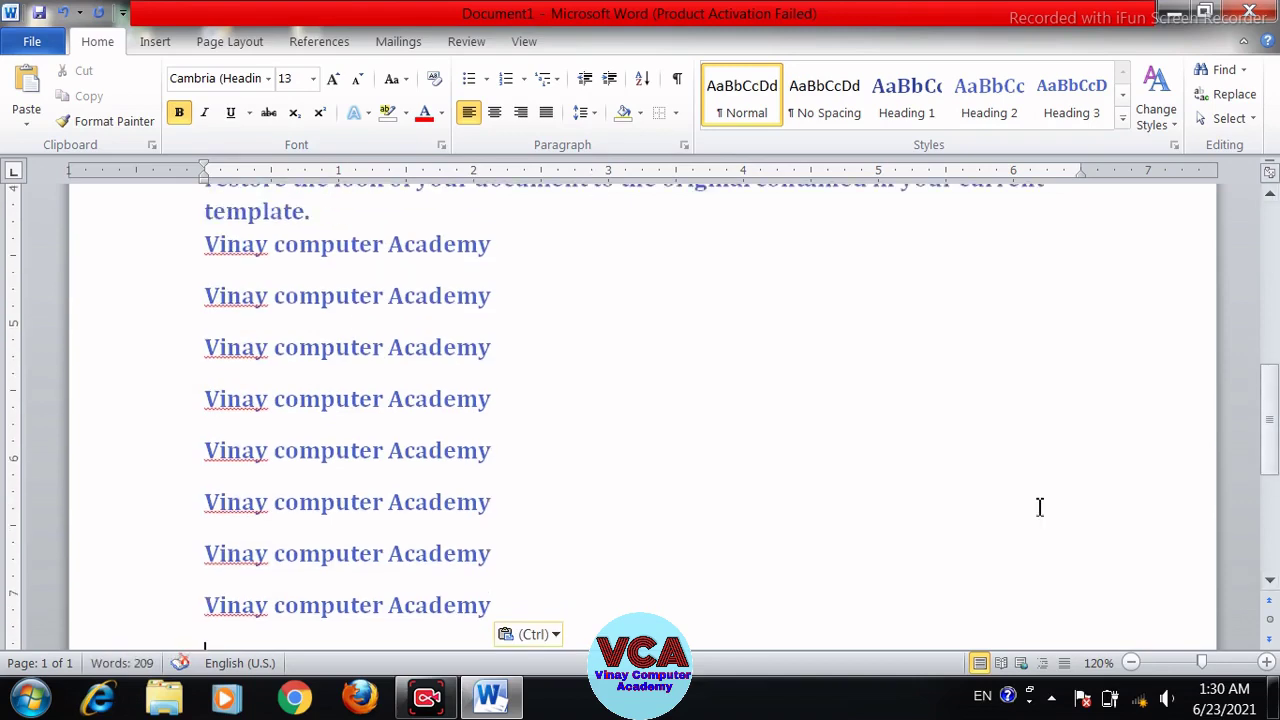
- Search for the word "computer", review the highlighted matches in the repeated lines, and close the search at the document's end
{"action": "key", "text": "ctrl+f"}
{"action": "key", "text": "Return"}
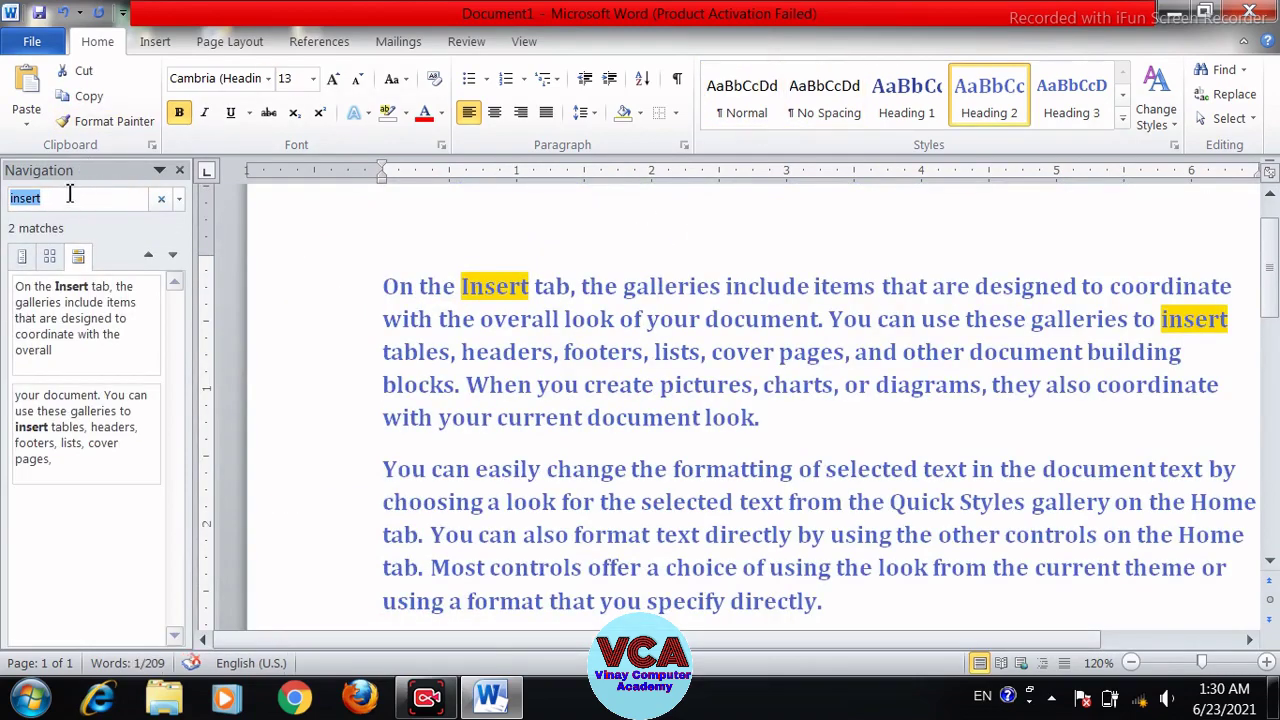
{"action": "type", "text": "computerr"}
{"action": "key", "text": "BackSpace"}
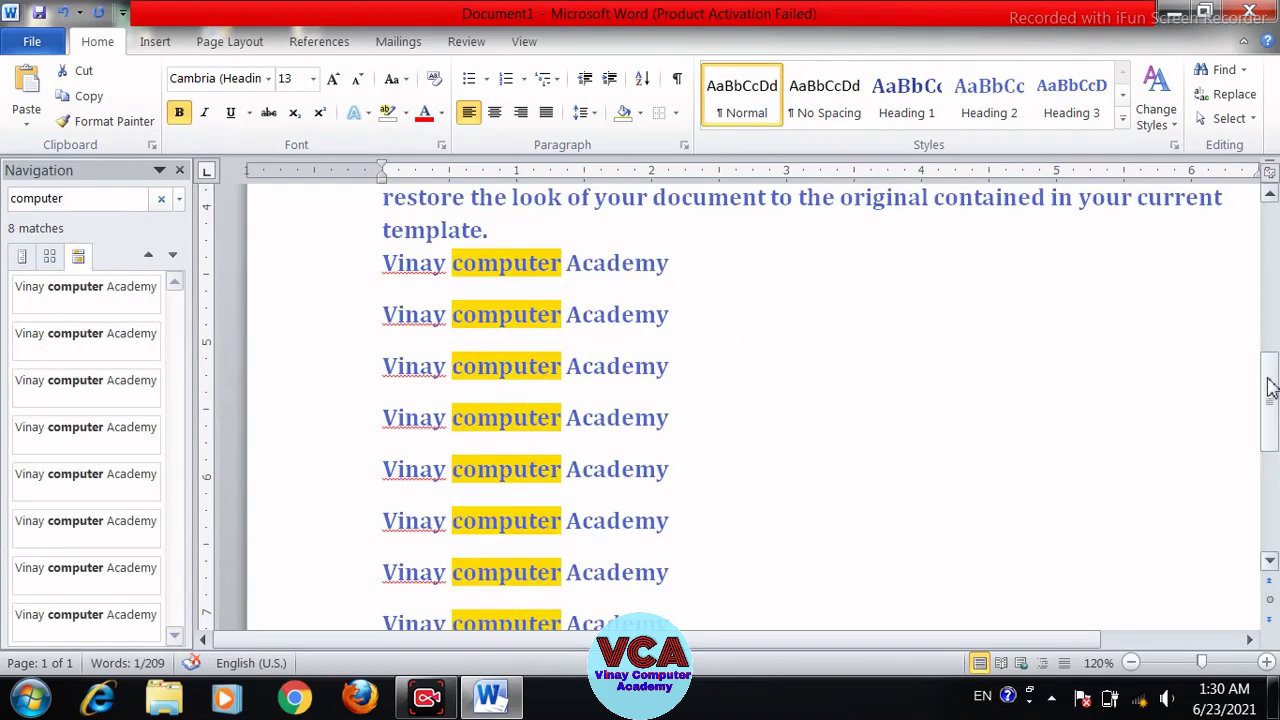
{"action": "scroll", "coordinate": [1262, 345], "scroll_direction": "down", "scroll_amount": 1}
{"action": "scroll", "coordinate": [1262, 350], "scroll_direction": "up", "scroll_amount": 3}
{"action": "left_click_drag", "start_coordinate": [1262, 355], "coordinate": [1260, 387]}
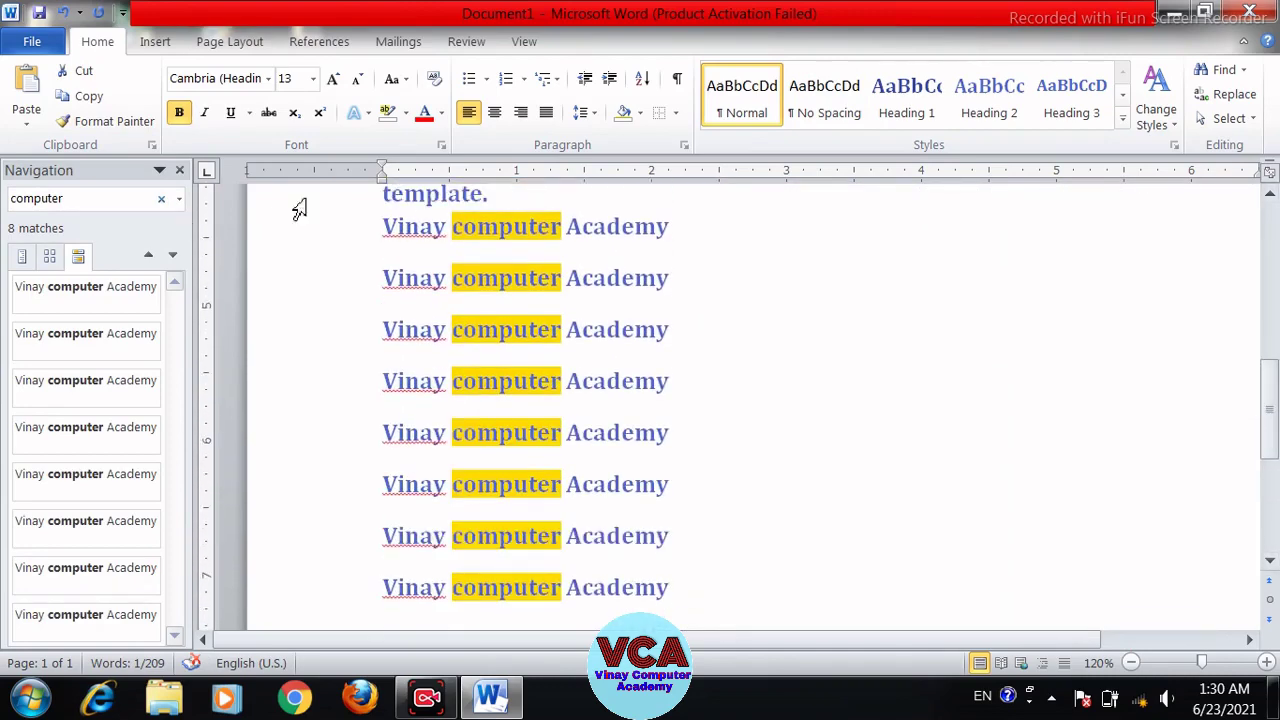
{"action": "left_click", "coordinate": [180, 170]}
{"action": "key", "text": "ctrl+End"}
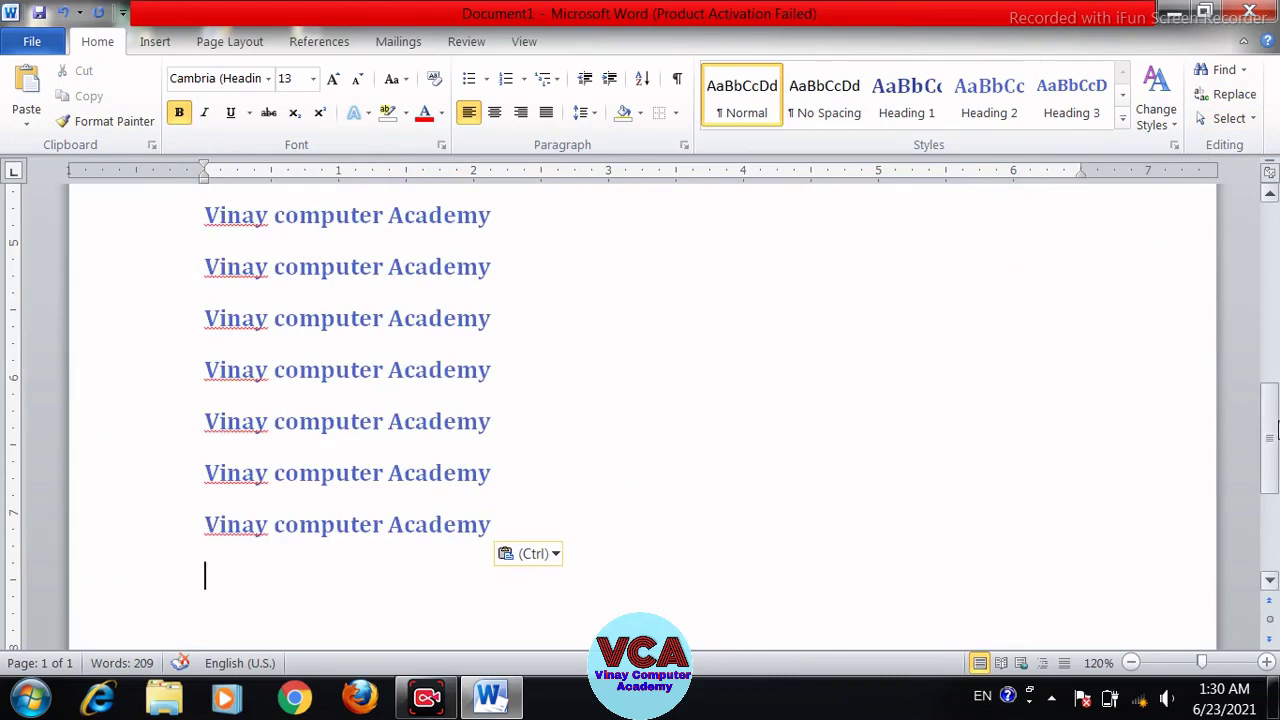
- Step through the occurrences of "computer" in the repeated academy lines one by one with Find and Replace
{"action": "left_click_drag", "start_coordinate": [1276, 428], "coordinate": [1276, 472]}
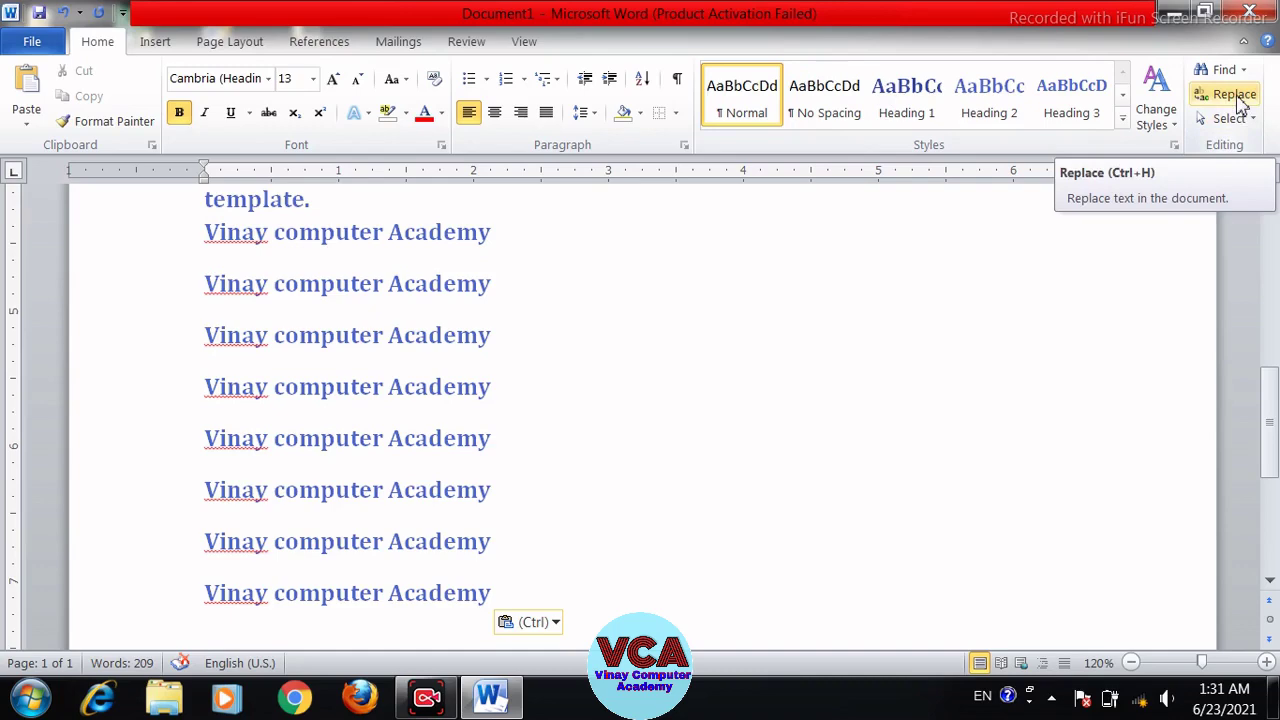
{"action": "left_click", "coordinate": [1236, 97]}
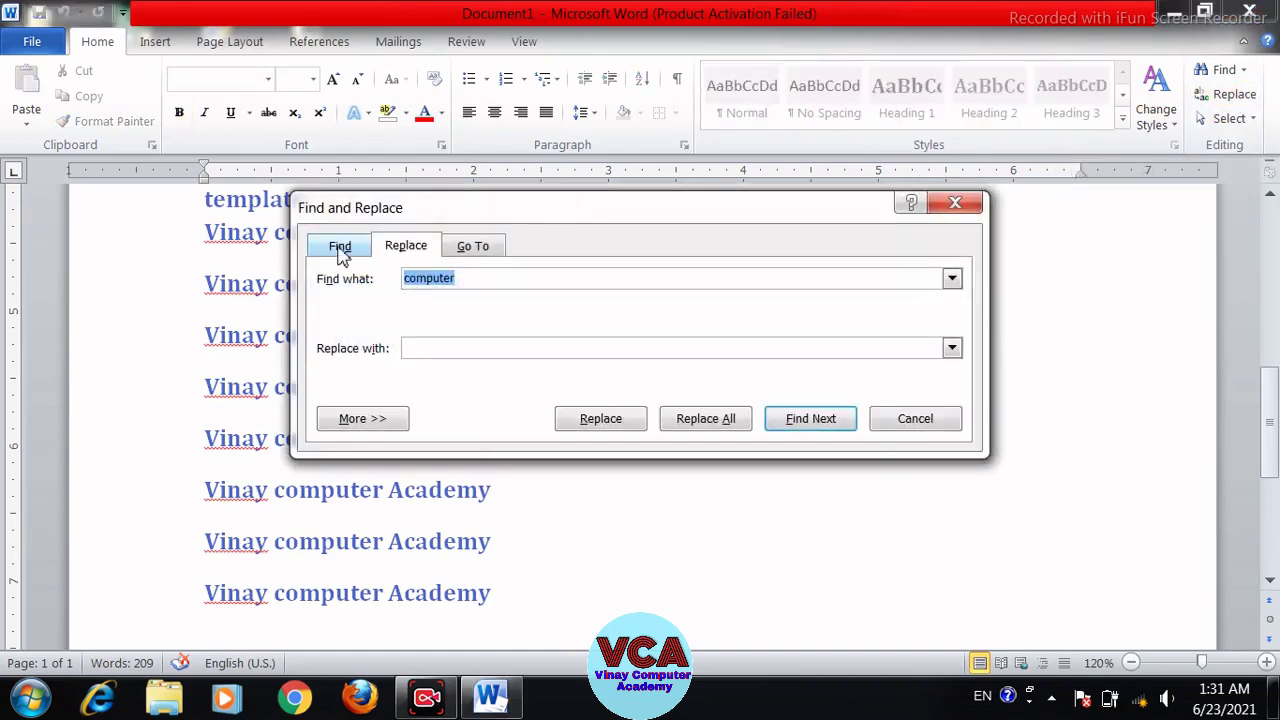
{"action": "left_click", "coordinate": [341, 250]}
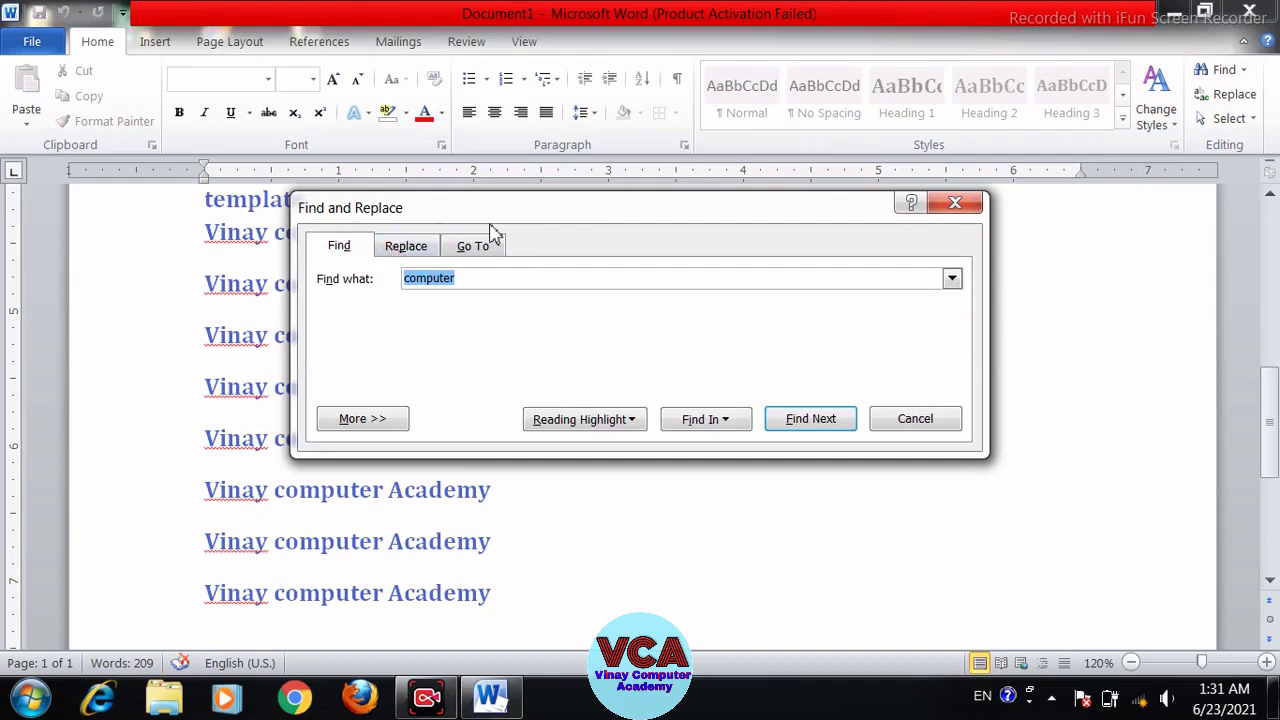
{"action": "left_click_drag", "start_coordinate": [488, 203], "coordinate": [737, 117]}
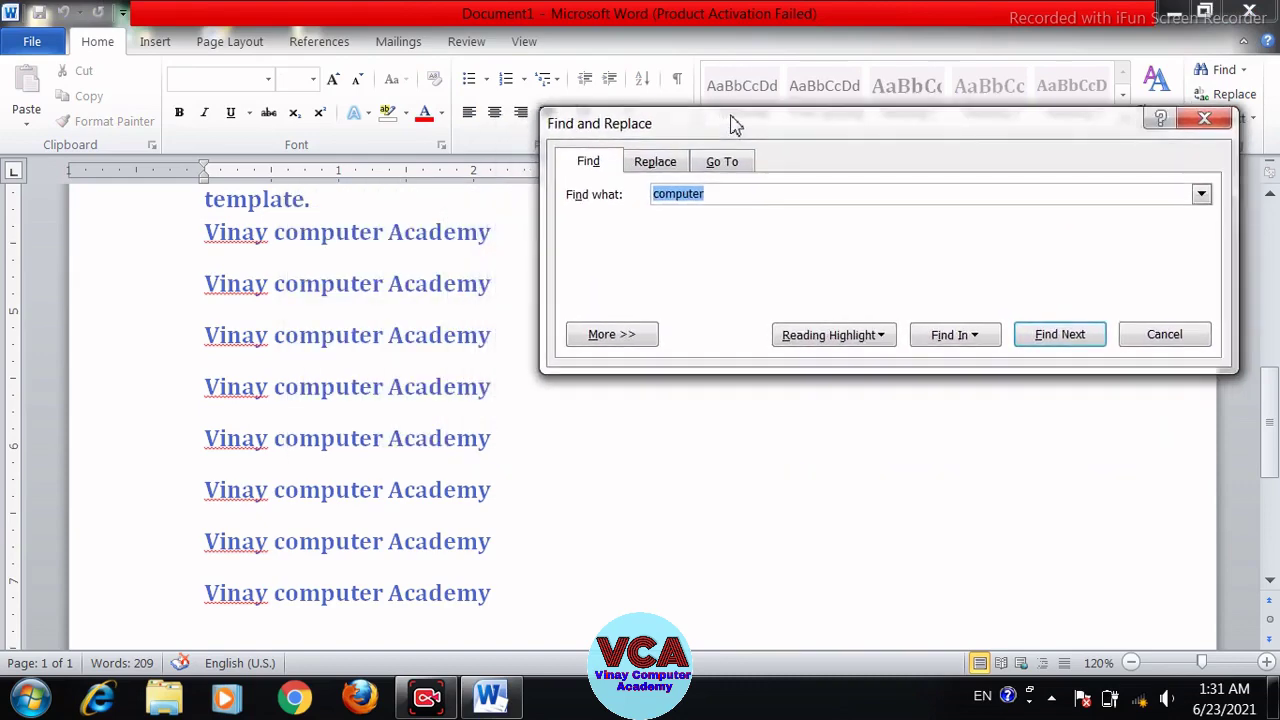
{"action": "left_click", "coordinate": [1050, 338]}
{"action": "left_click", "coordinate": [1059, 334]}
{"action": "left_click", "coordinate": [1059, 334]}
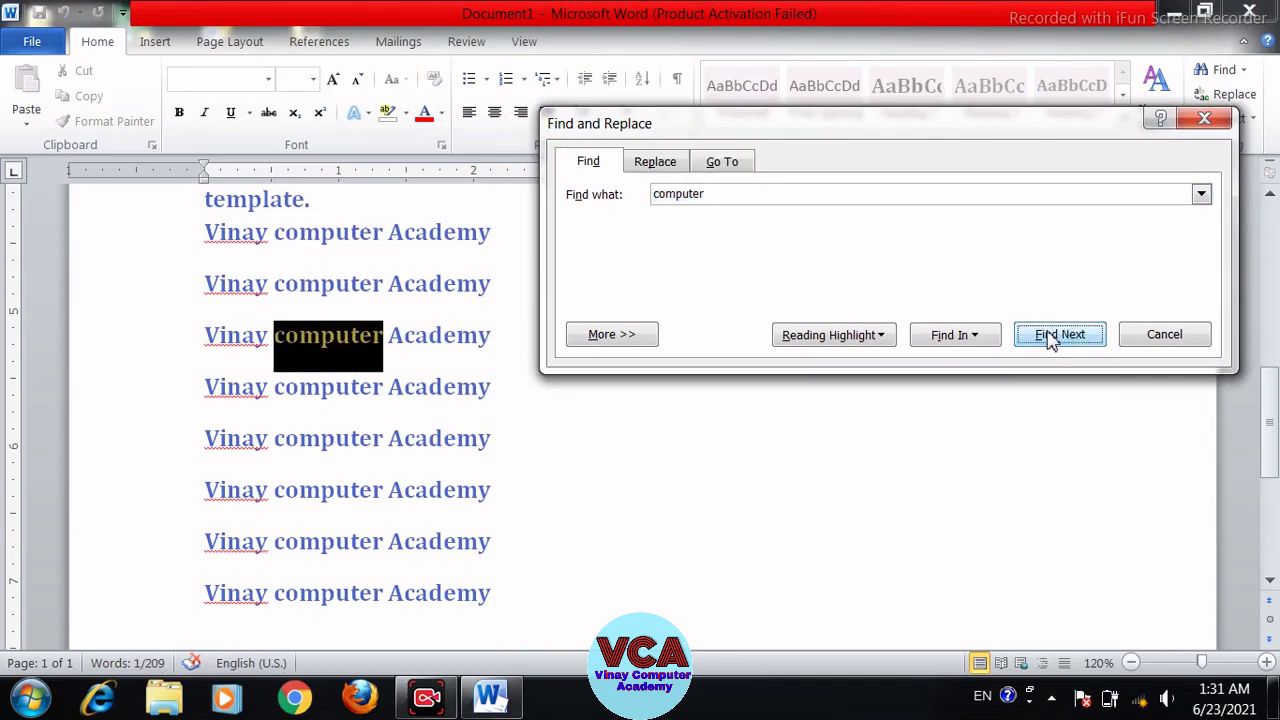
{"action": "left_click", "coordinate": [1059, 334]}
{"action": "left_click", "coordinate": [1059, 334]}
{"action": "left_click", "coordinate": [1059, 334]}
{"action": "left_click", "coordinate": [1059, 334]}
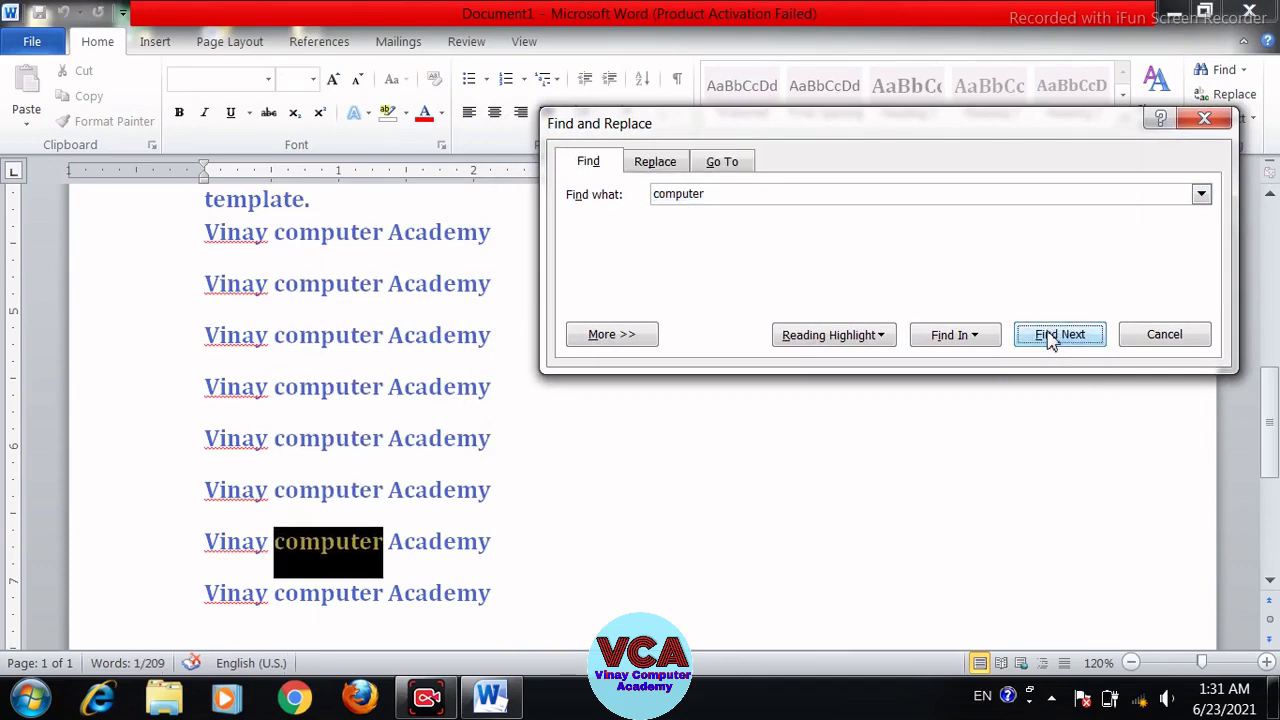
{"action": "left_click", "coordinate": [1059, 334]}
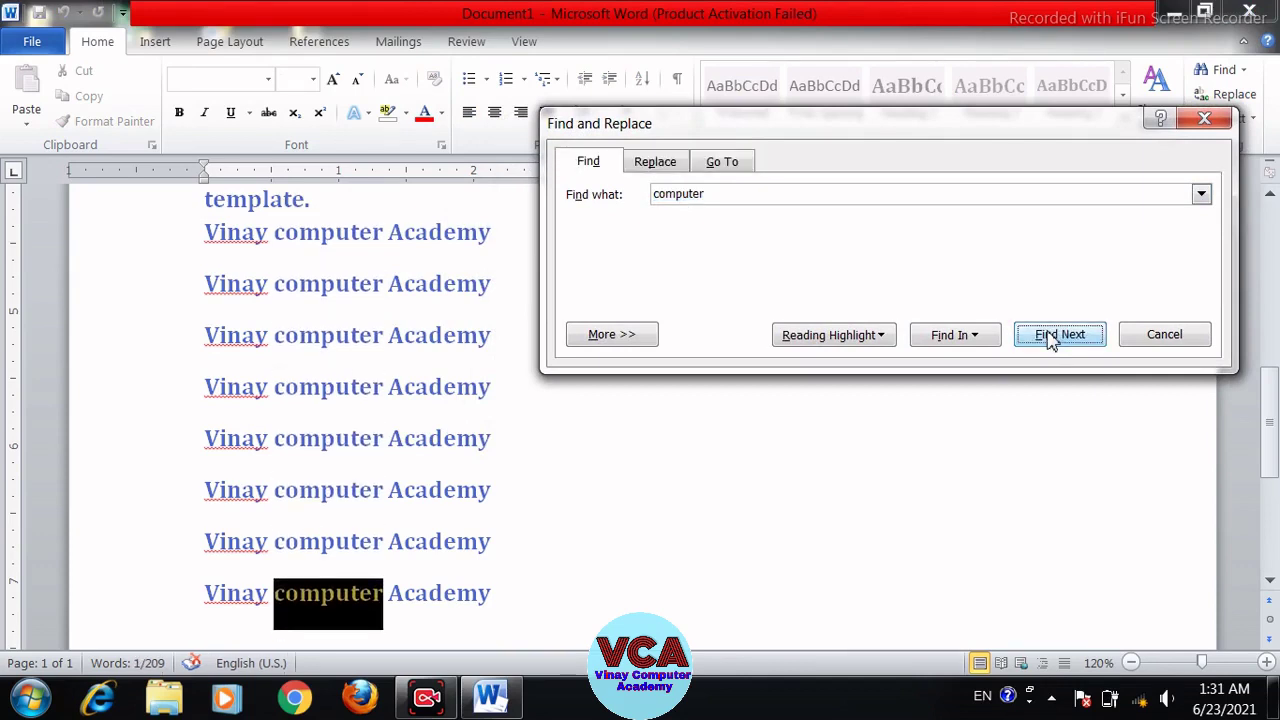
- Replace "academy" with "Institute" in the last "Vinay computer Academy" line and dismiss the end-of-search notice
{"action": "left_click", "coordinate": [646, 170]}
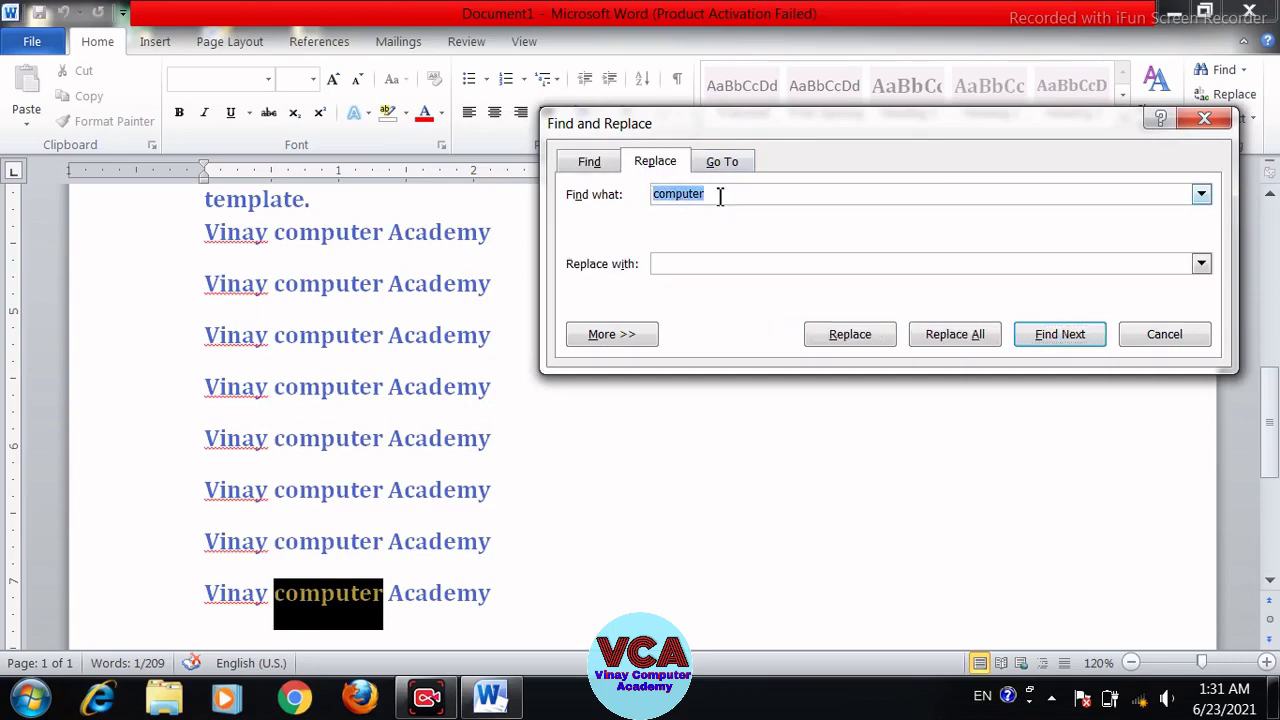
{"action": "type", "text": "academy"}
{"action": "left_click", "coordinate": [664, 263]}
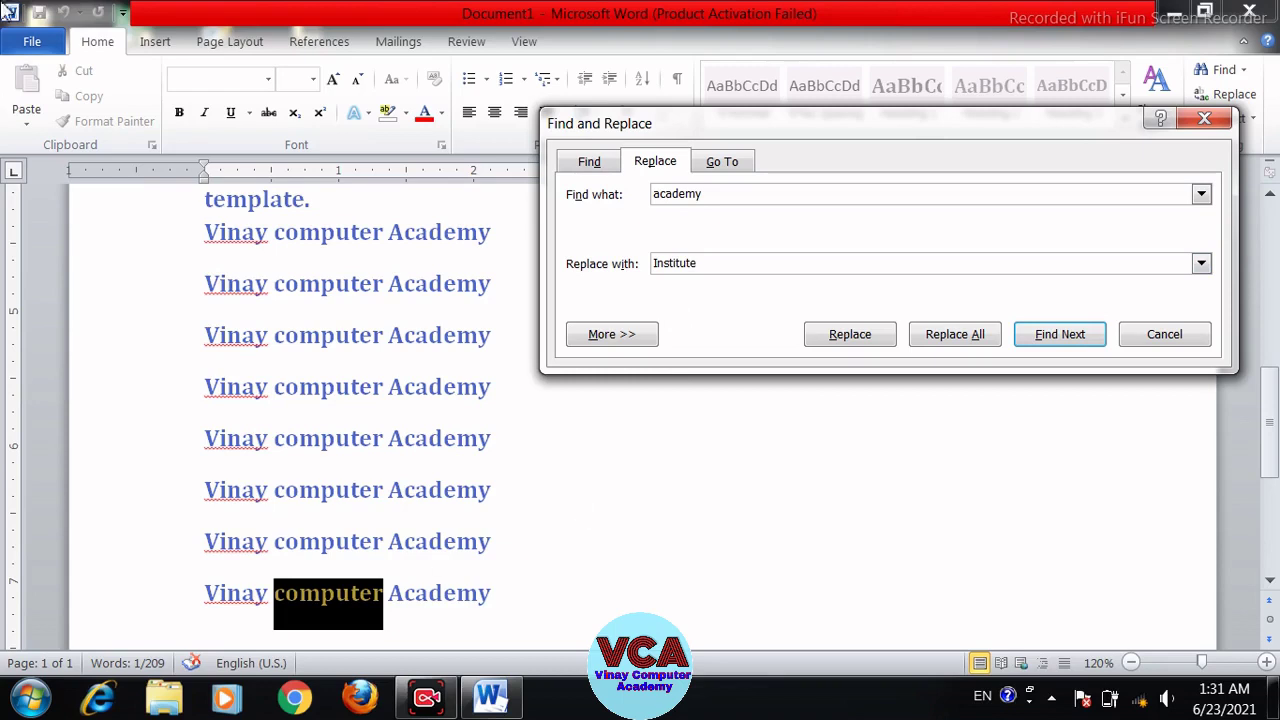
{"action": "left_click", "coordinate": [826, 338]}
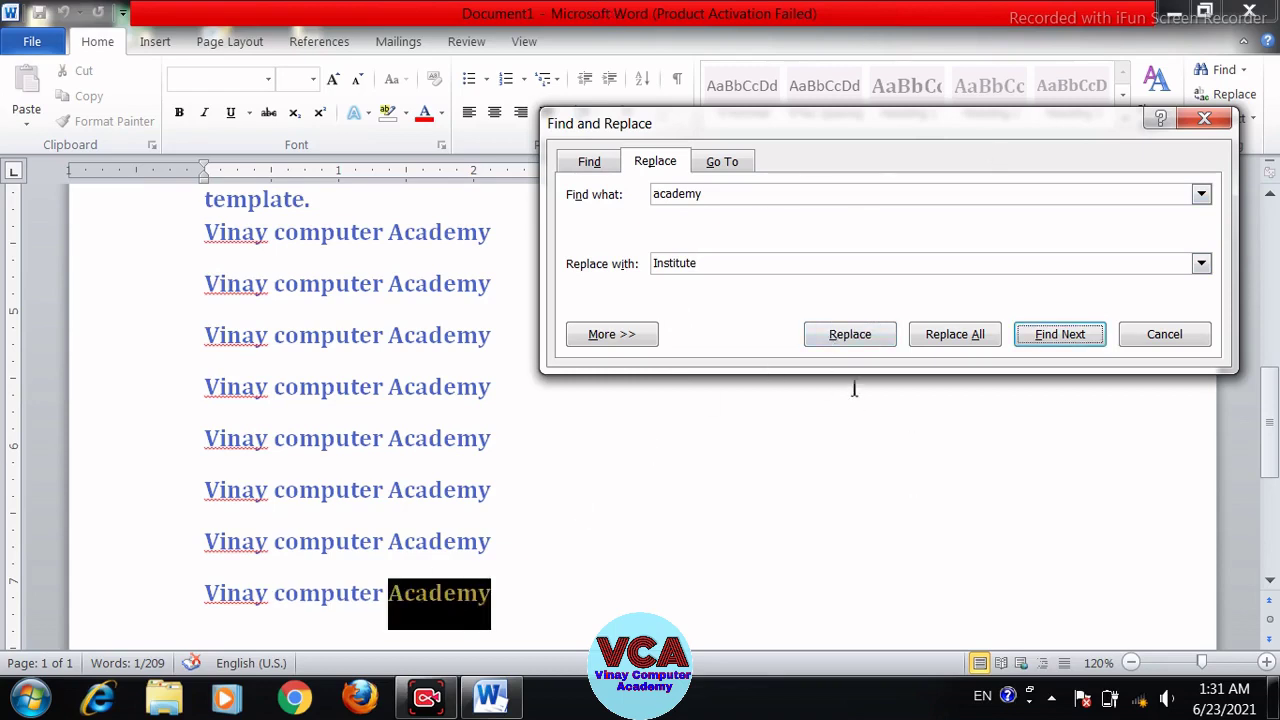
{"action": "left_click", "coordinate": [845, 334]}
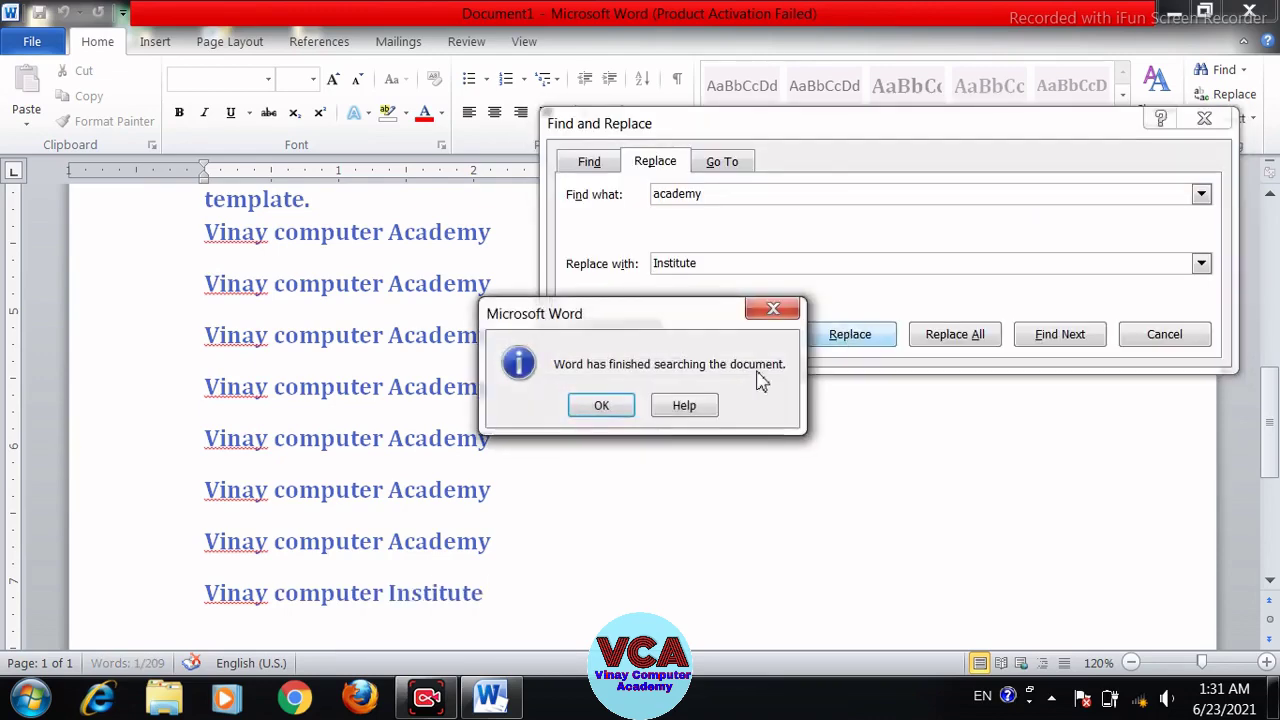
{"action": "left_click", "coordinate": [604, 404]}
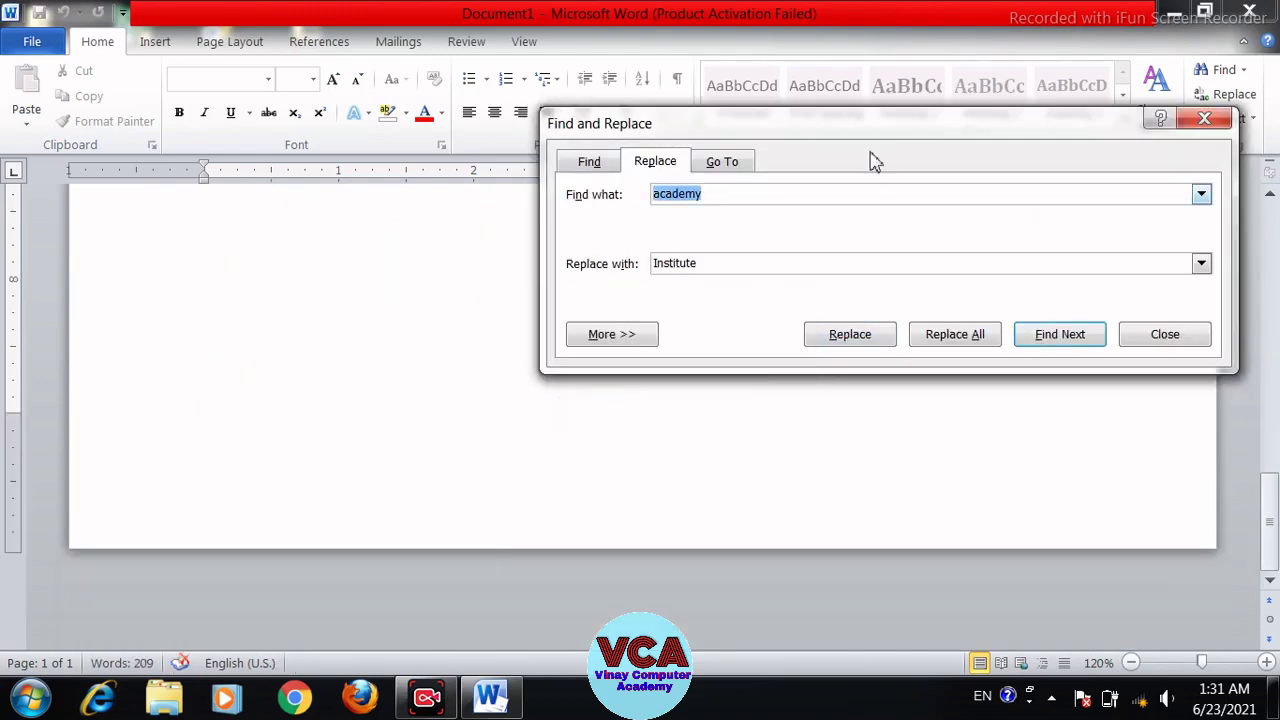
- Replace "academy" with "Institute" one match at a time in the first two "Vinay computer Academy" lines
{"action": "left_click_drag", "start_coordinate": [870, 130], "coordinate": [580, 260]}
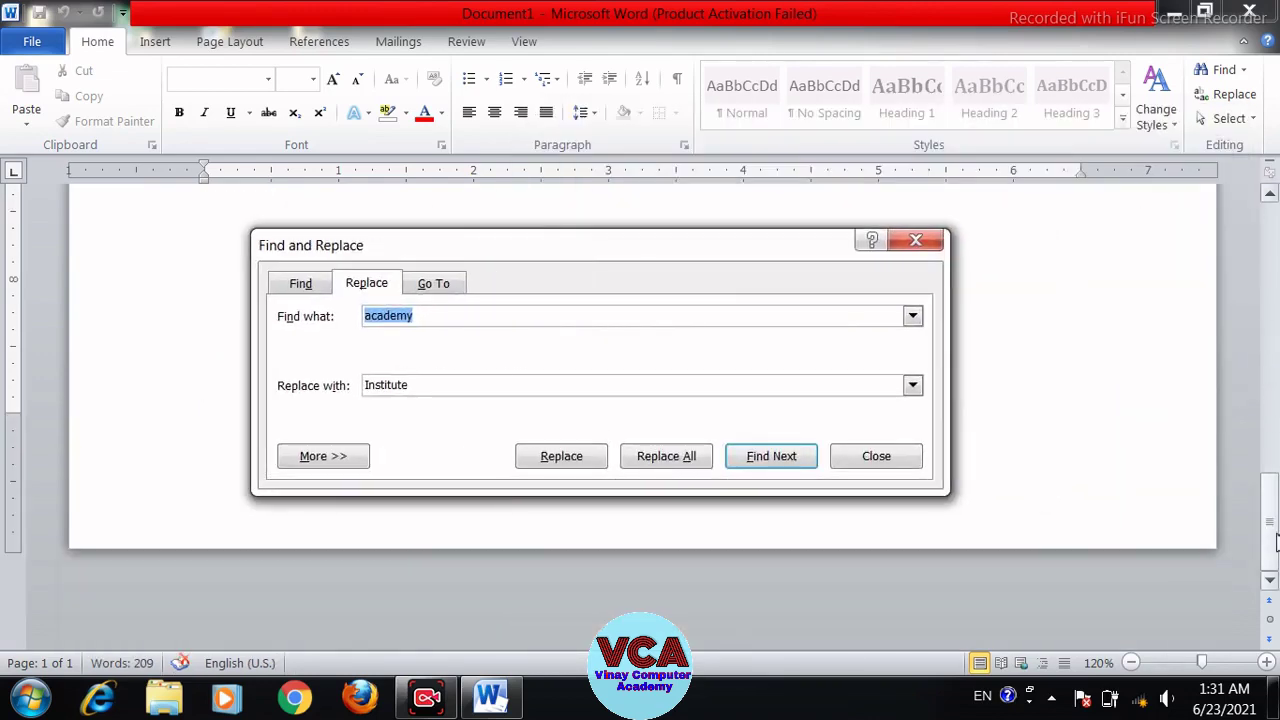
{"action": "left_click_drag", "start_coordinate": [1274, 540], "coordinate": [1265, 428]}
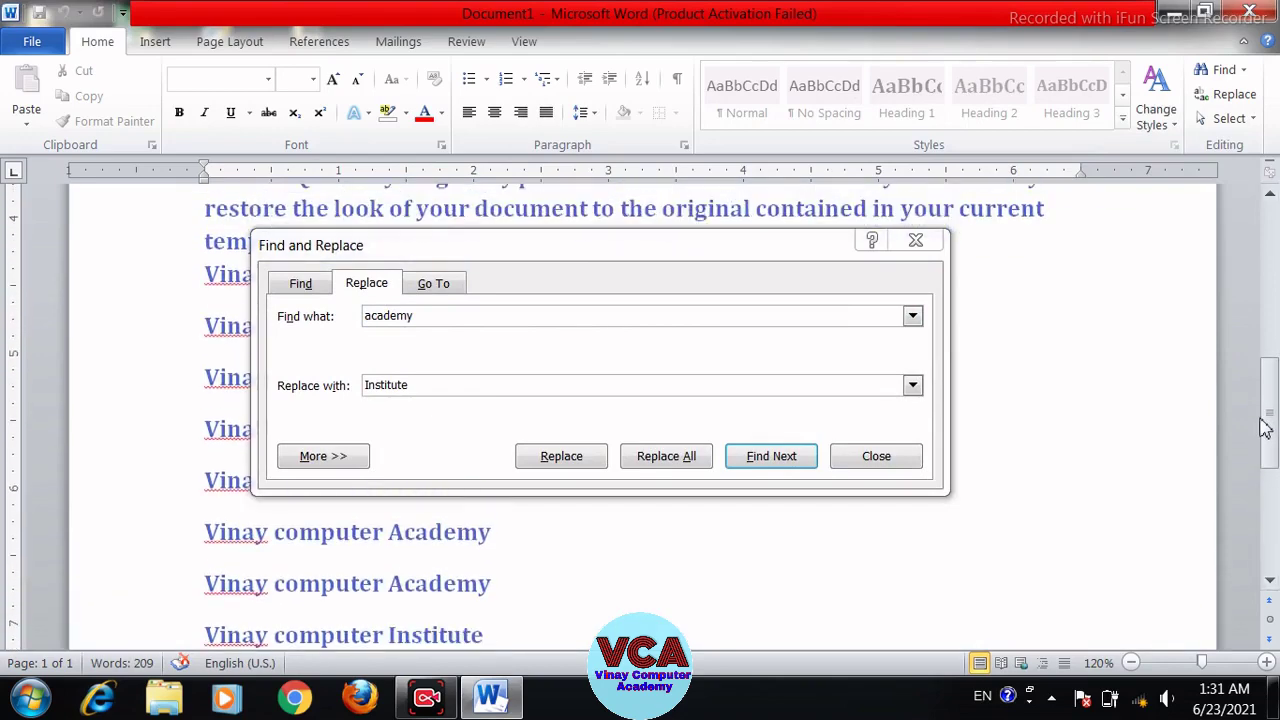
{"action": "left_click_drag", "start_coordinate": [640, 240], "coordinate": [926, 176]}
{"action": "left_click", "coordinate": [854, 397]}
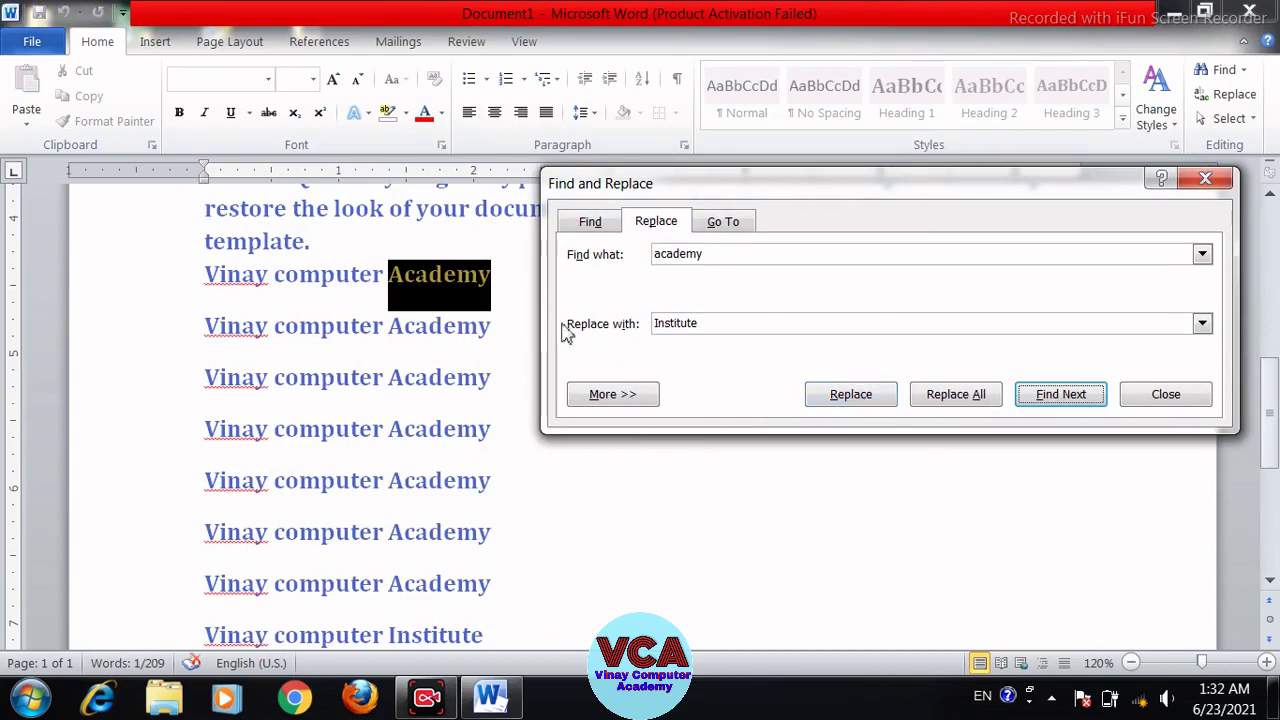
{"action": "left_click", "coordinate": [851, 395]}
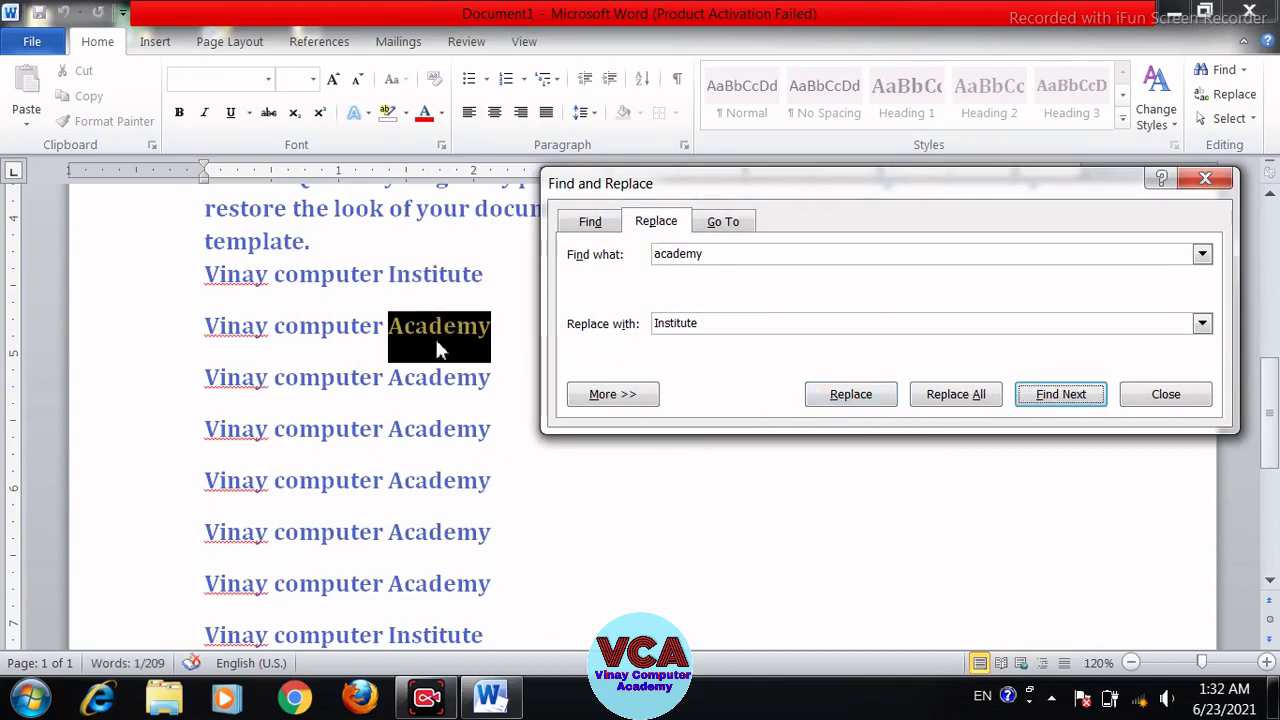
{"action": "left_click", "coordinate": [836, 398]}
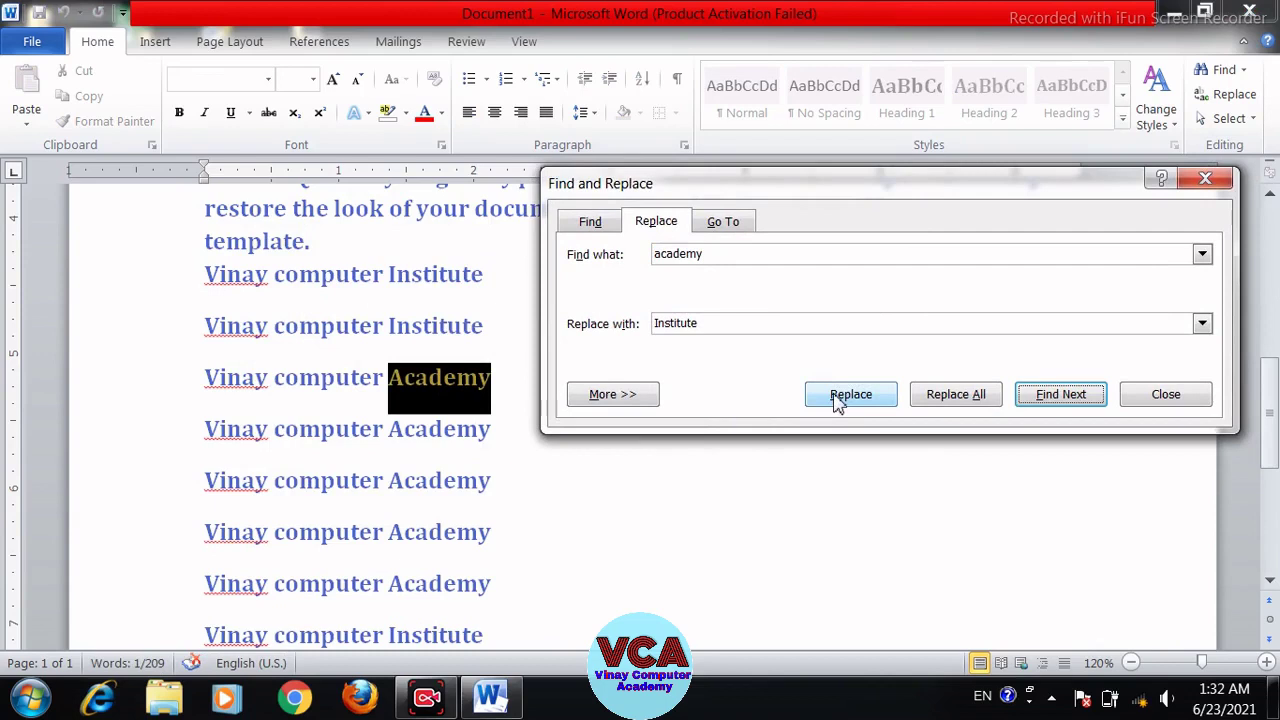
- Replace all remaining occurrences of "academy" with "Institute", close Find and Replace, and review the repeated lines
{"action": "left_click", "coordinate": [952, 395]}
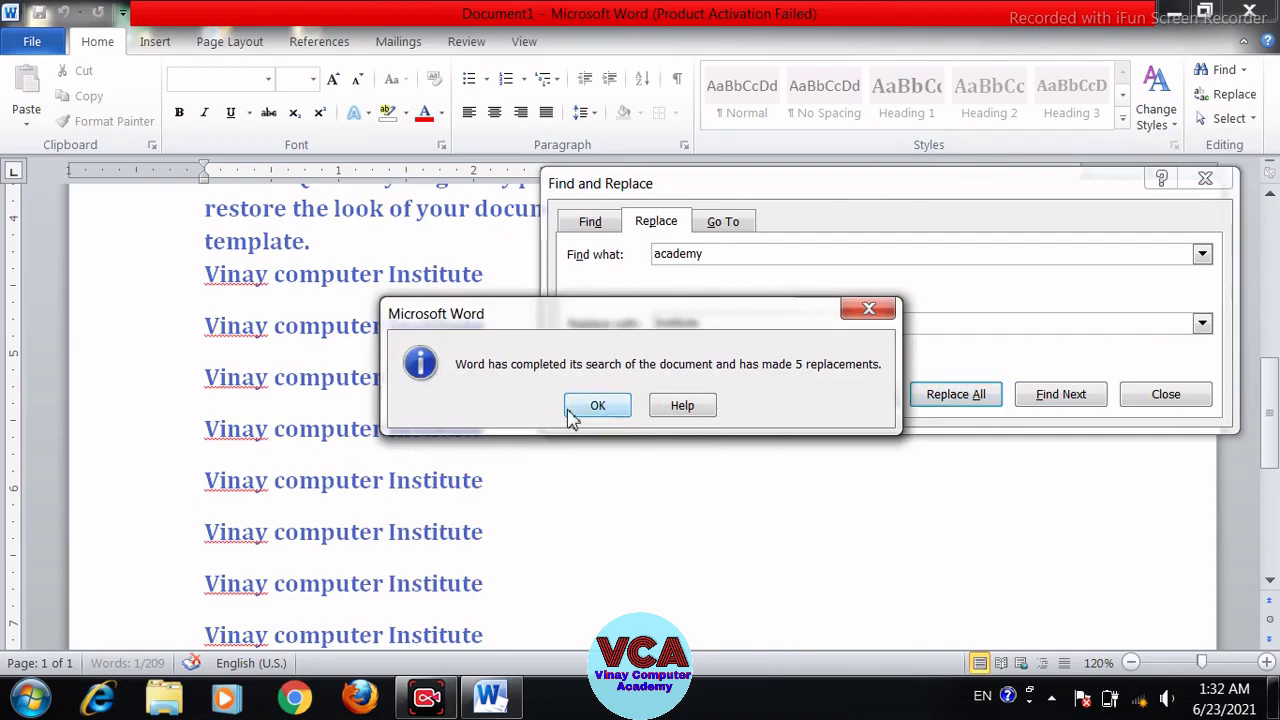
{"action": "left_click", "coordinate": [573, 414]}
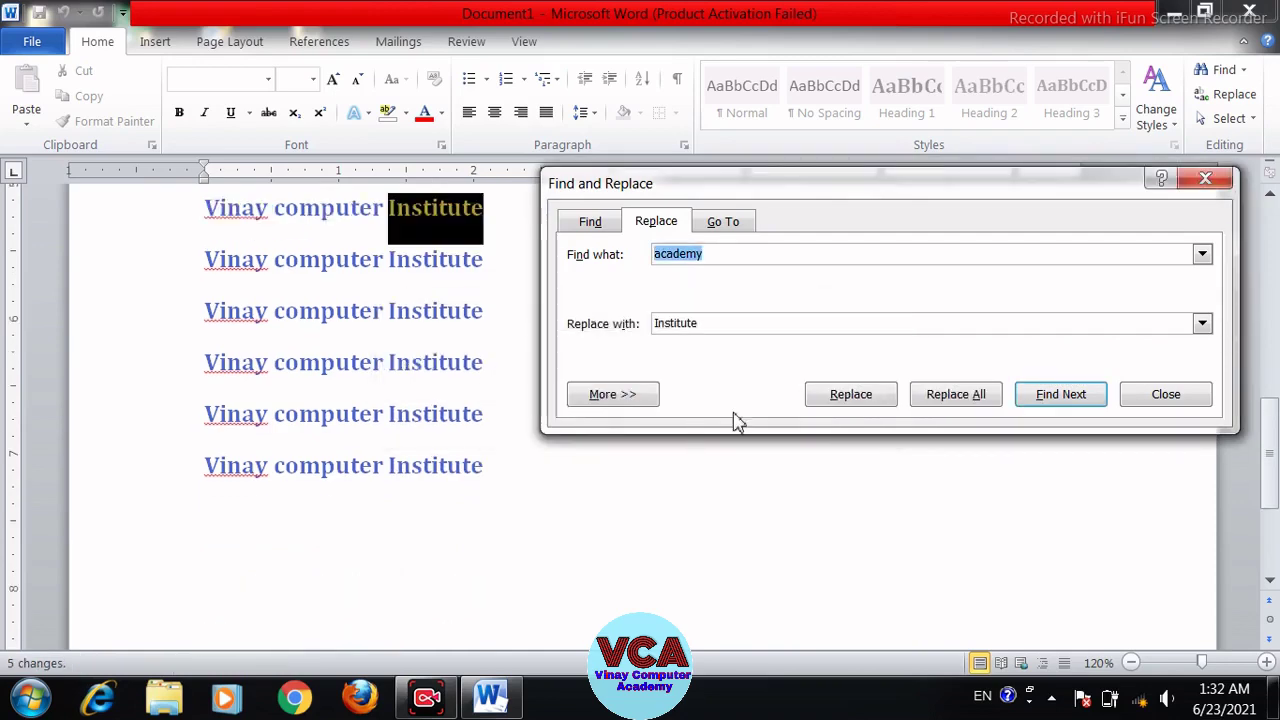
{"action": "left_click", "coordinate": [1206, 182]}
{"action": "scroll", "coordinate": [1276, 430], "scroll_direction": "up", "scroll_amount": 3}
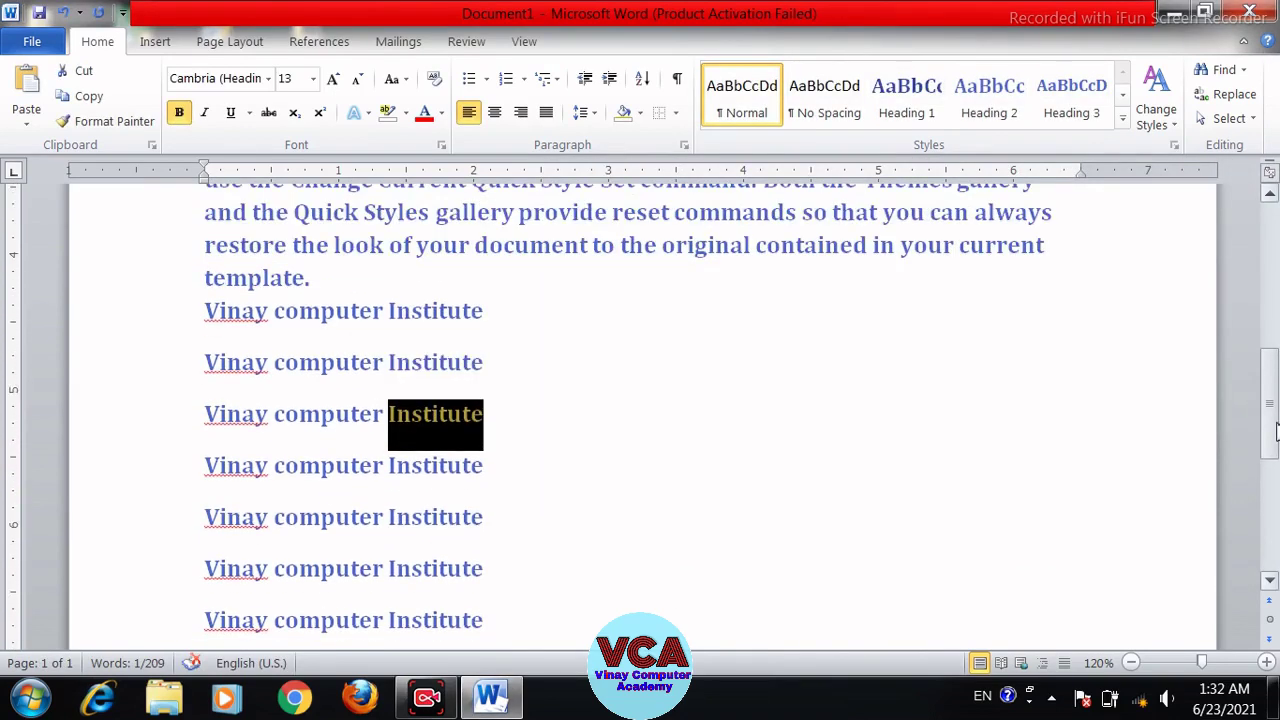
{"action": "mouse_move", "coordinate": [1276, 430]}
{"action": "left_mouse_down"}
{"action": "mouse_move", "coordinate": [1276, 419]}
{"action": "mouse_move", "coordinate": [1276, 455]}
{"action": "left_mouse_up"}
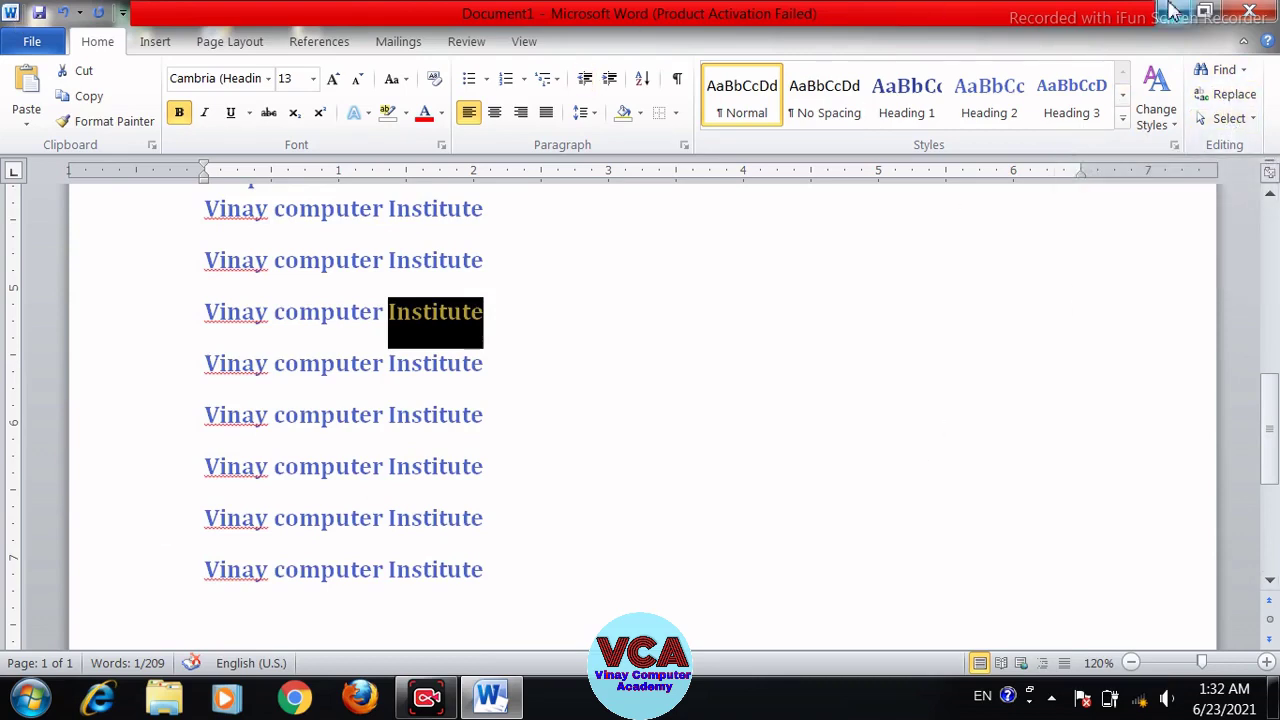
- View the Go To options in Find and Replace, leaving the page number empty, and close the dialog
{"action": "left_click", "coordinate": [1238, 96]}
{"action": "left_click", "coordinate": [728, 223]}
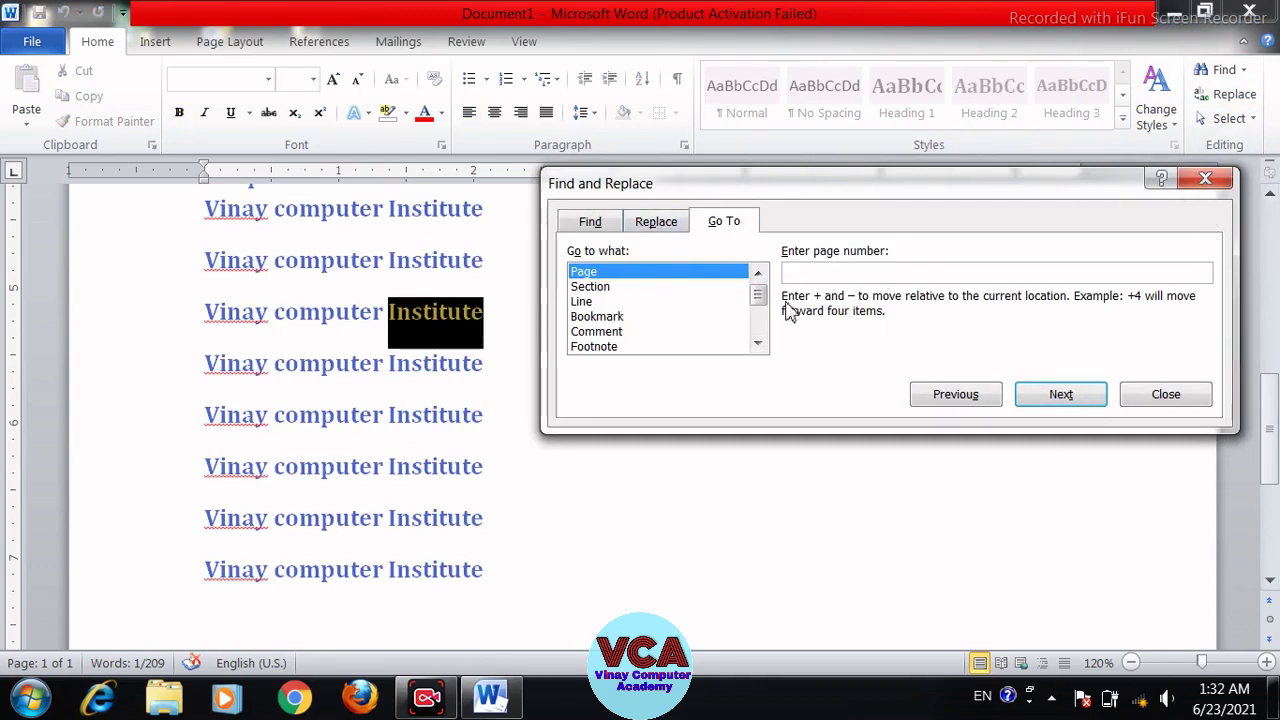
{"action": "left_click", "coordinate": [1212, 182]}
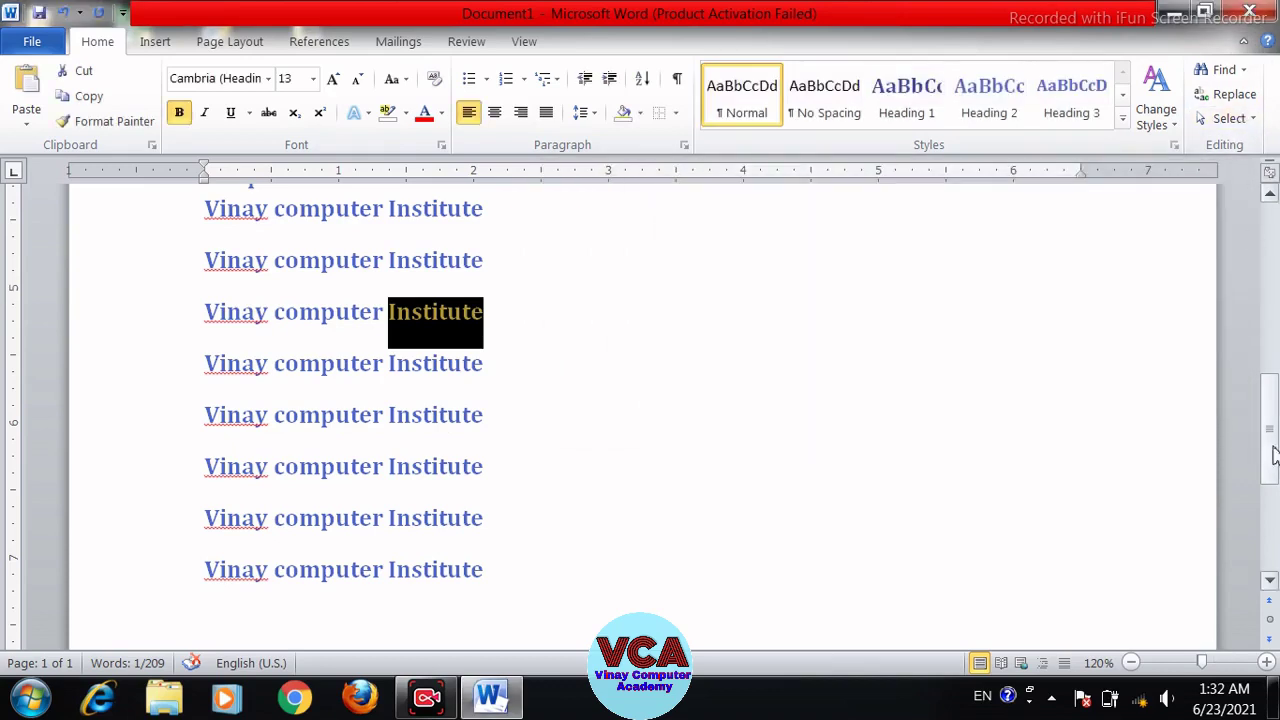
- Select the entire document twice, looking over the selected text and clearing the selection each time
{"action": "left_click", "coordinate": [1252, 119]}
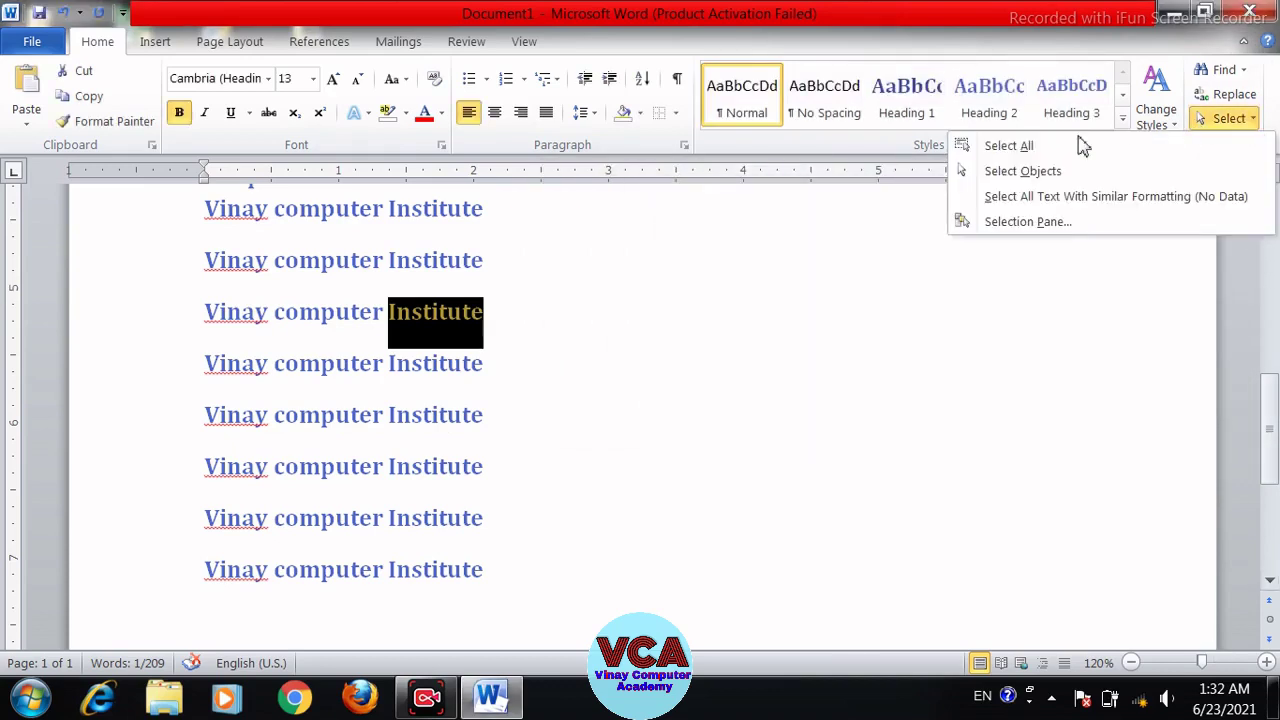
{"action": "left_click", "coordinate": [995, 149]}
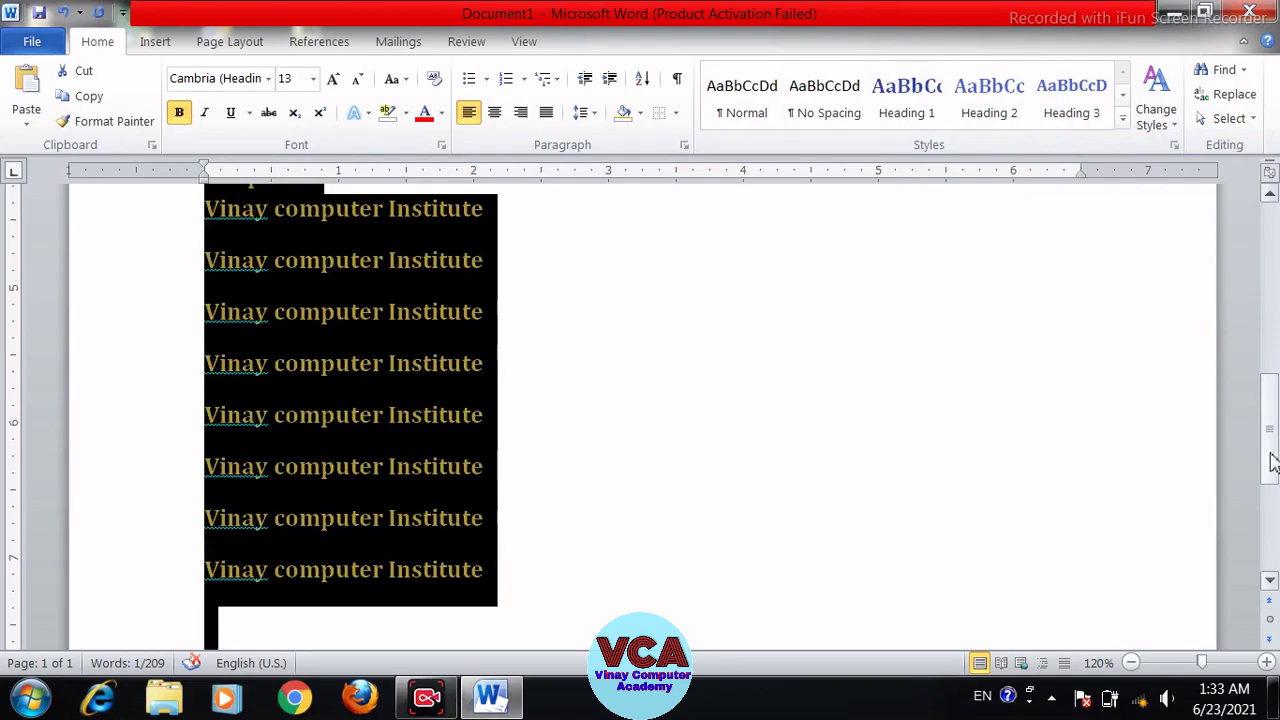
{"action": "left_click_drag", "start_coordinate": [1274, 457], "coordinate": [1272, 315]}
{"action": "left_click", "coordinate": [840, 438]}
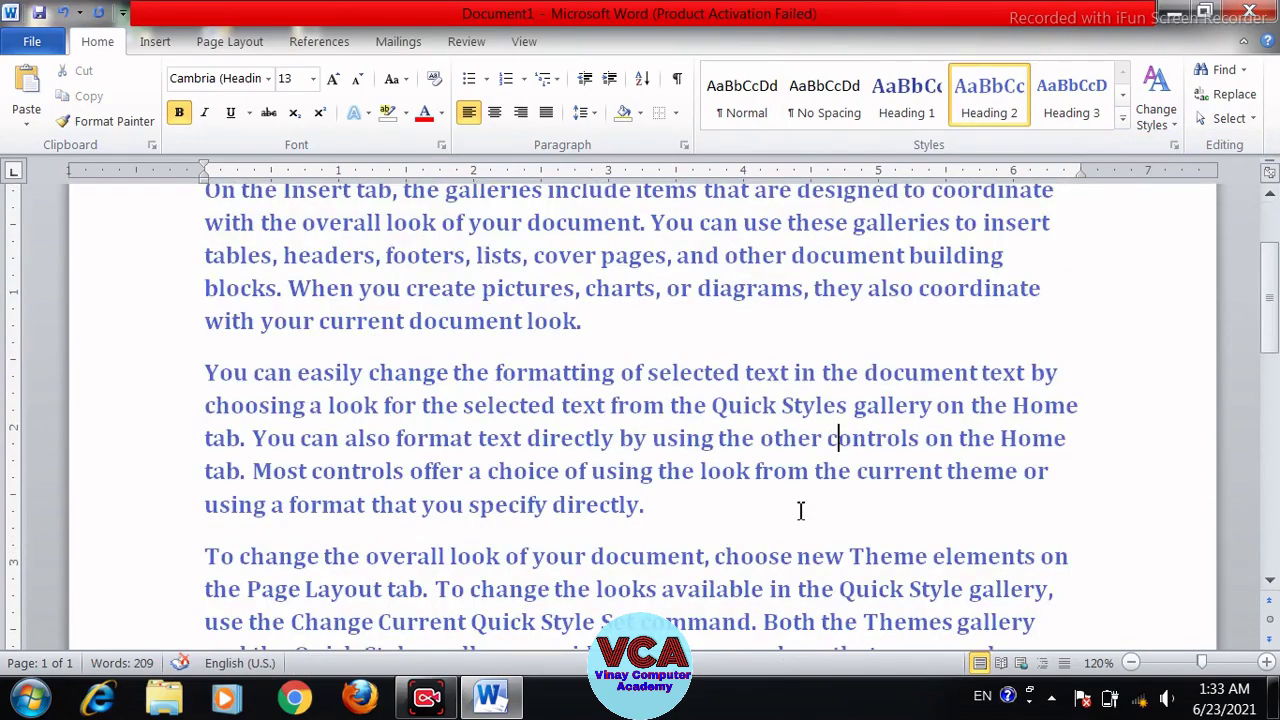
{"action": "key", "text": "ctrl+a"}
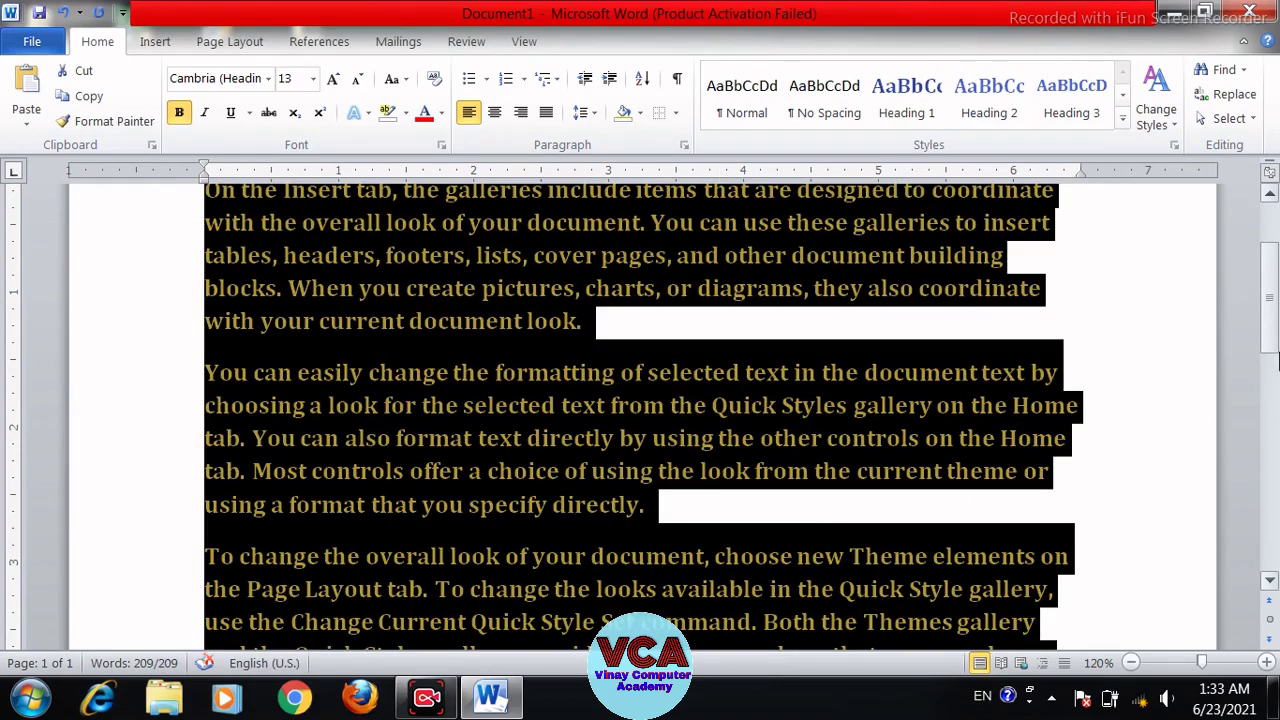
{"action": "left_click_drag", "start_coordinate": [1270, 300], "coordinate": [1271, 400]}
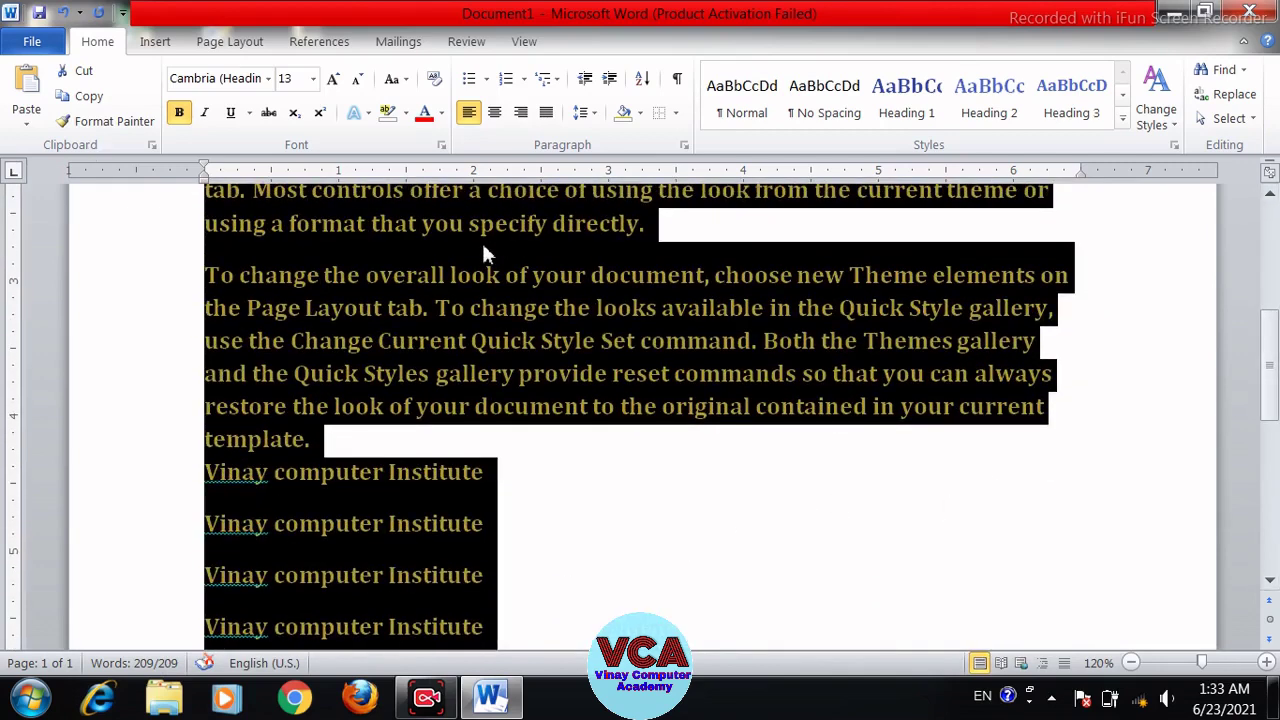
{"action": "left_click", "coordinate": [462, 370]}
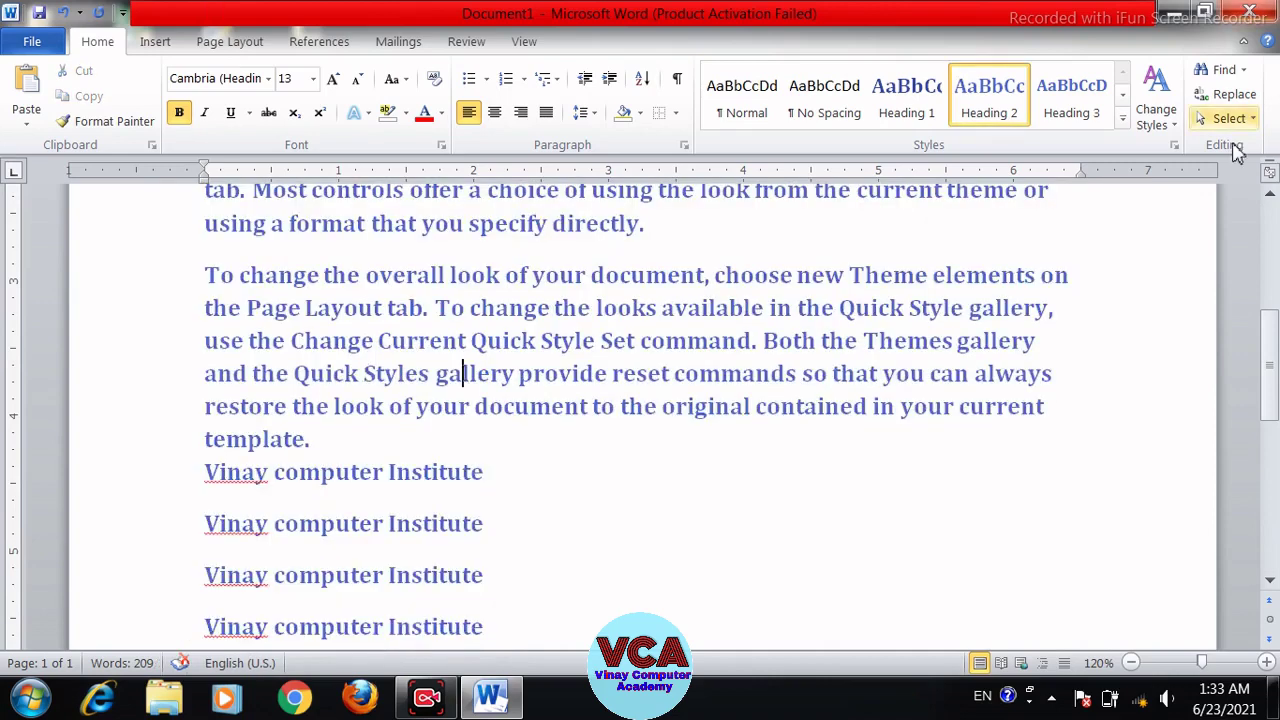
- Look at the Select Objects choice among the selection options and dismiss them without choosing anything
{"action": "left_click", "coordinate": [1226, 119]}
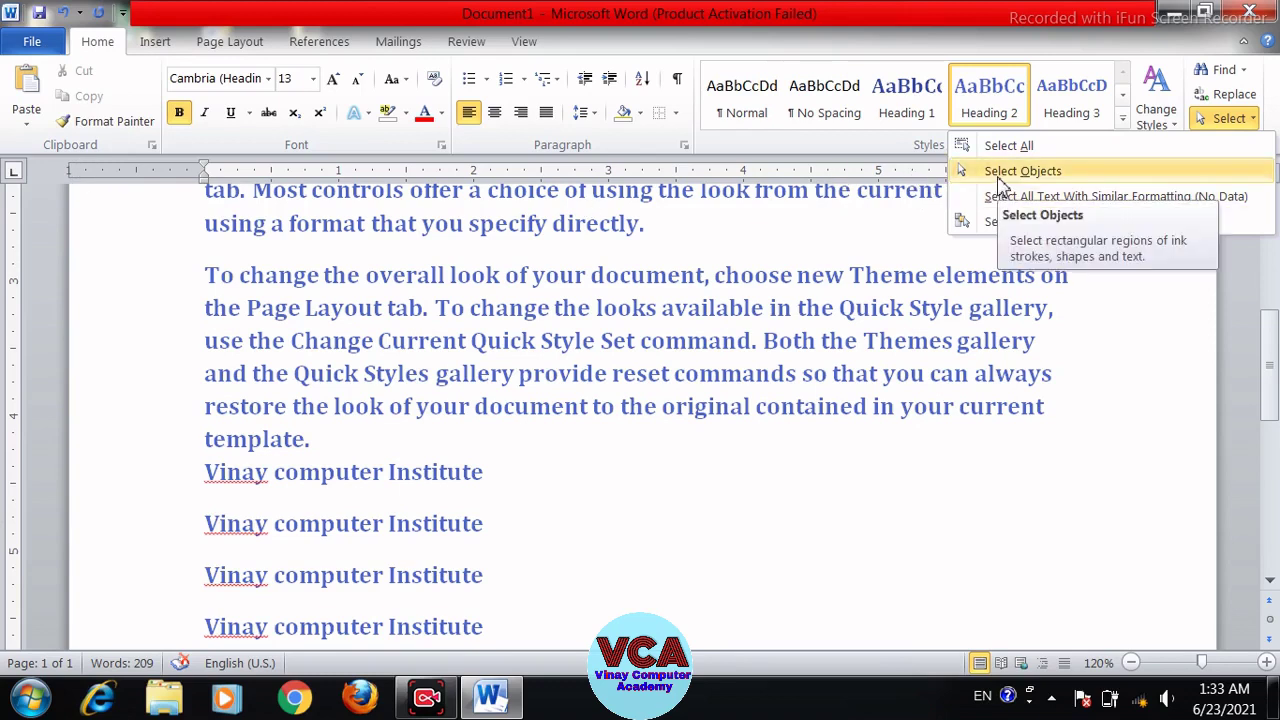
{"action": "left_click", "coordinate": [840, 368]}
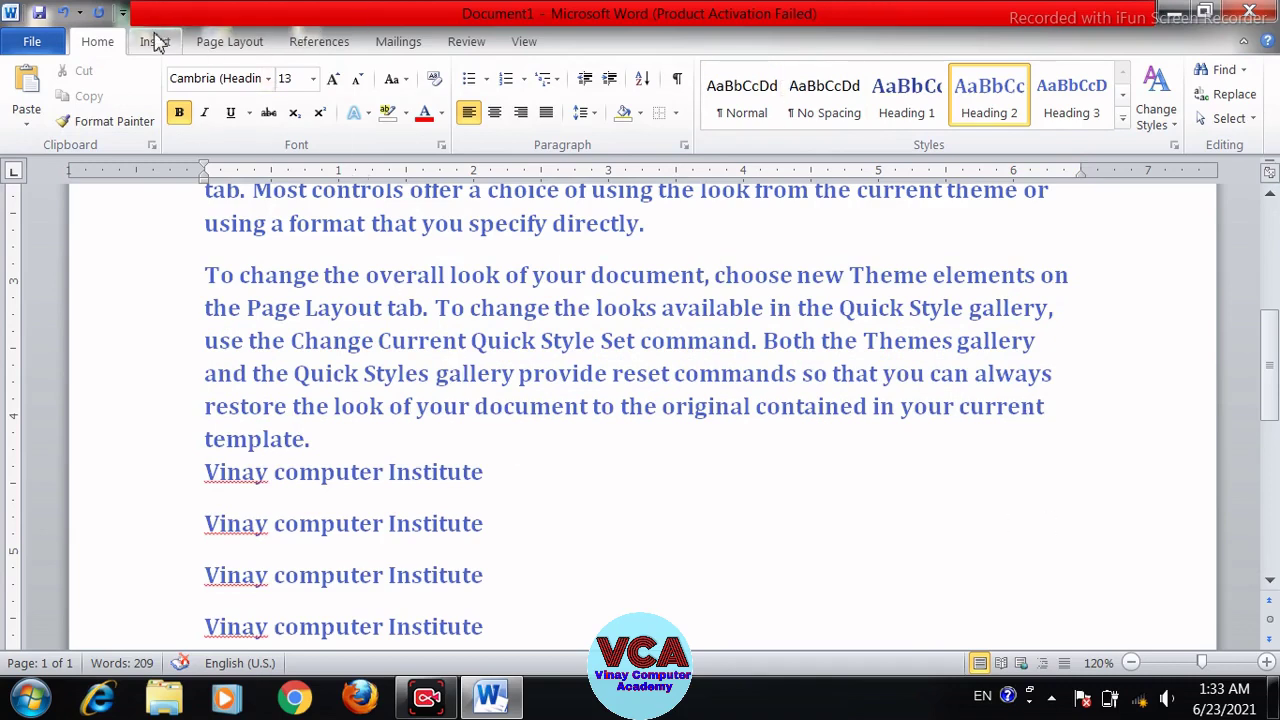
{"action": "left_click", "coordinate": [1240, 119]}
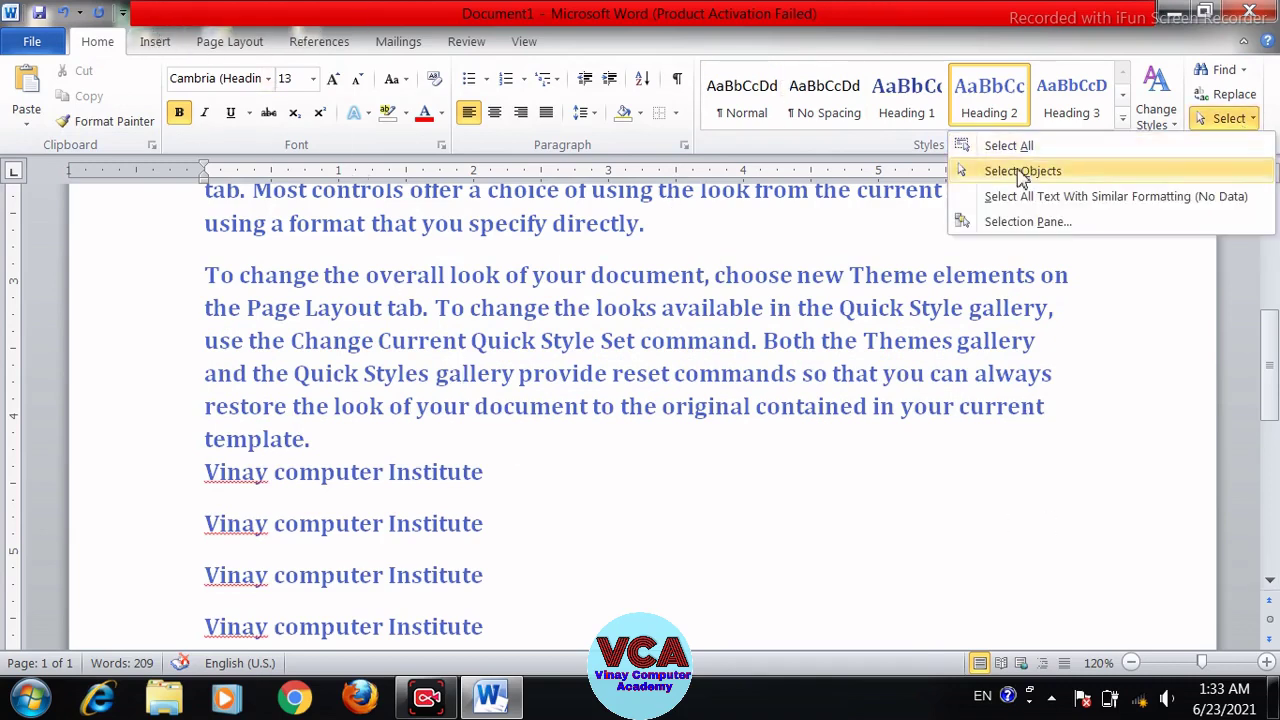
{"action": "left_click", "coordinate": [866, 463]}
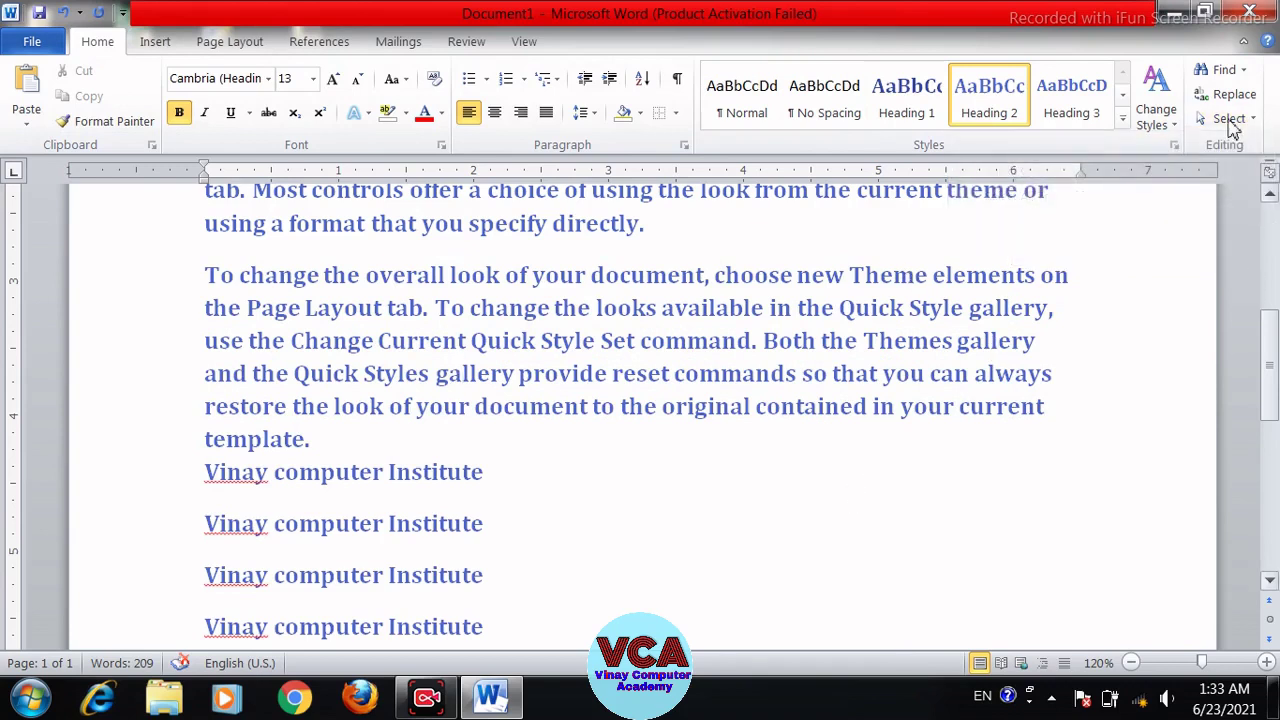